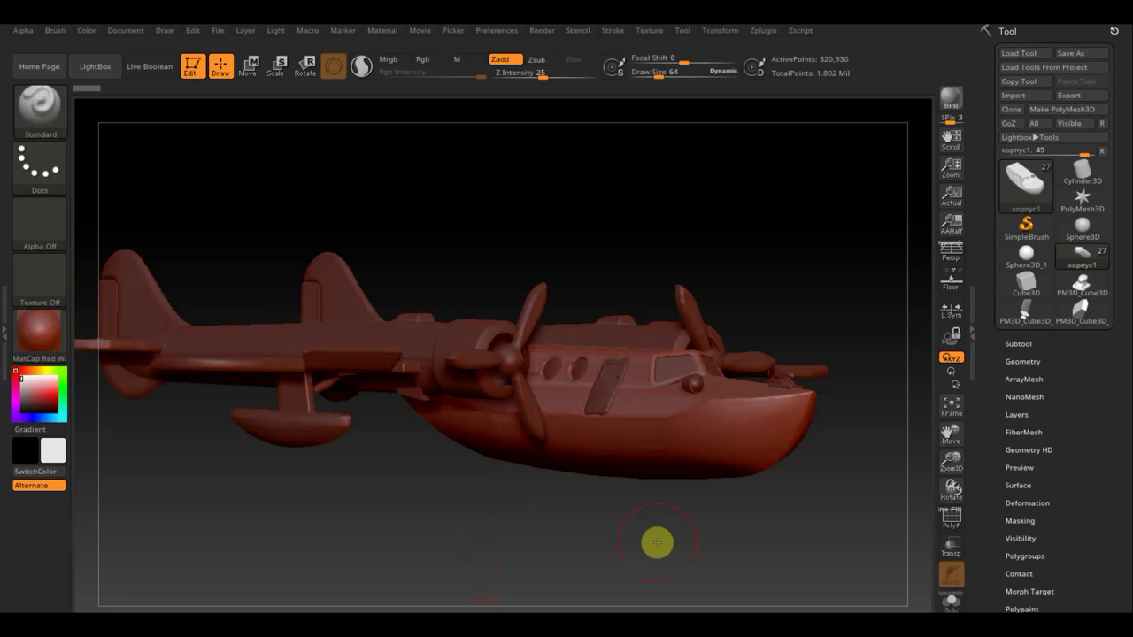
Orbit the seaplane to an angled view and expand the list of its four subtools.
mouse_move(673, 549)
left_mouse_down()
mouse_move(640, 555)
mouse_move(681, 565)
mouse_move(645, 569)
mouse_move(678, 543)
mouse_move(647, 543)
mouse_move(656, 557)
mouse_move(620, 493)
mouse_move(587, 505)
mouse_move(686, 488)
left_mouse_up()
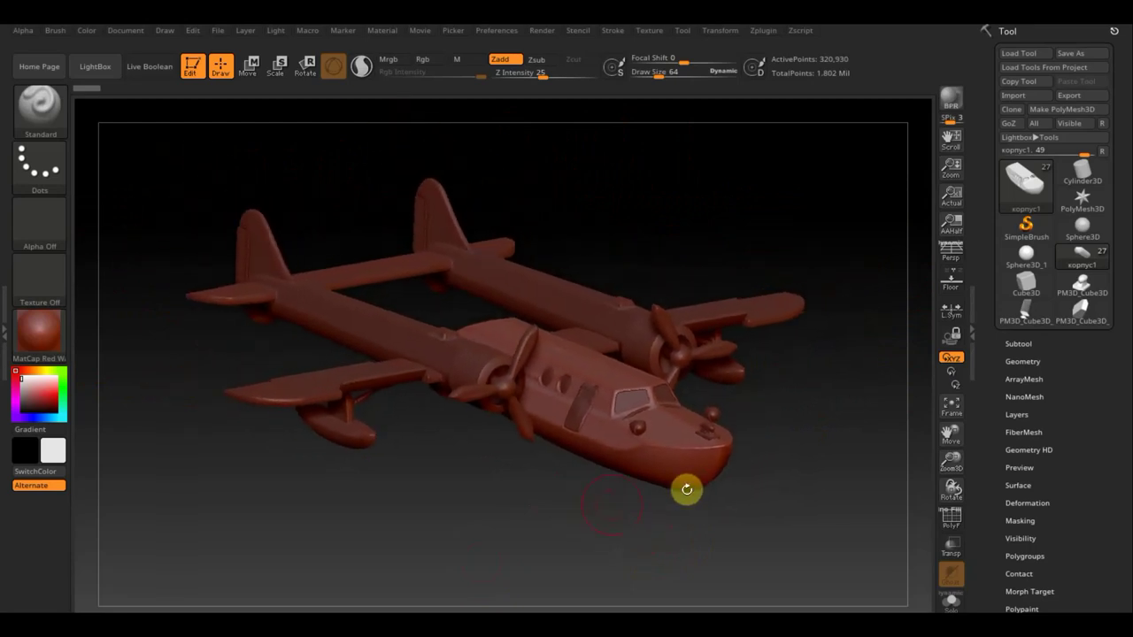
left_click(1019, 342)
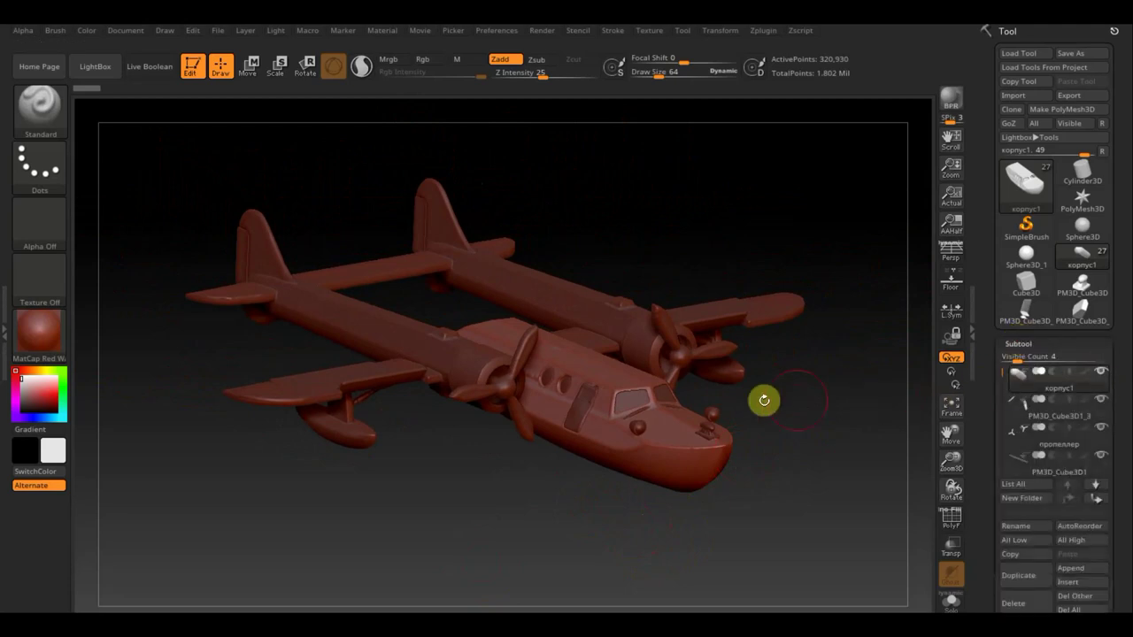
left_click(650, 32)
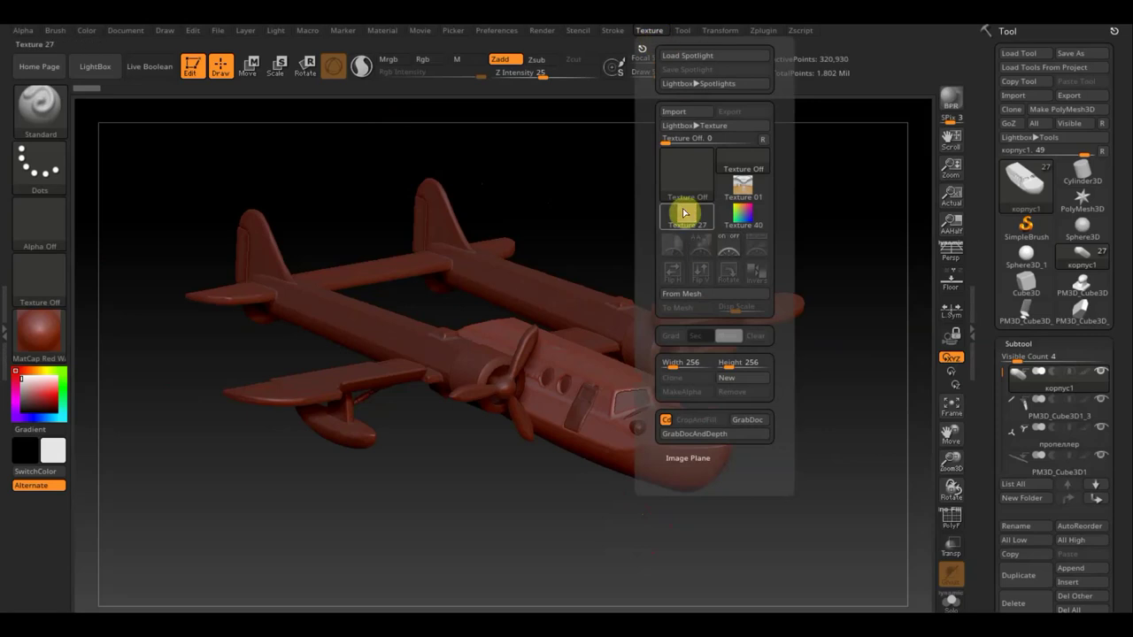
left_click(674, 112)
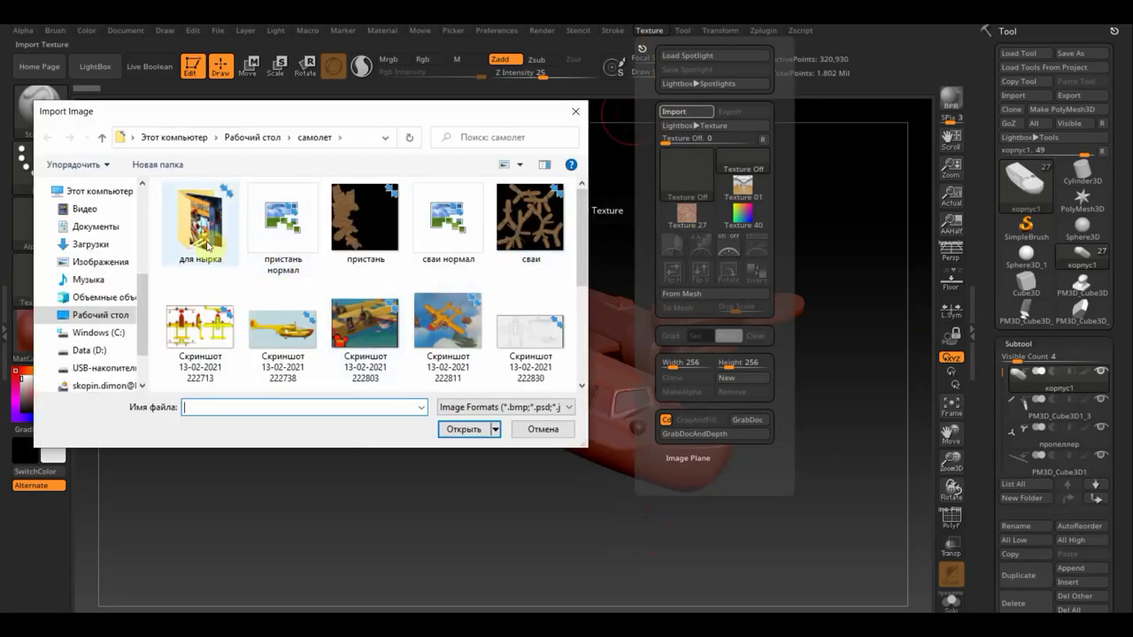
double_click(196, 242)
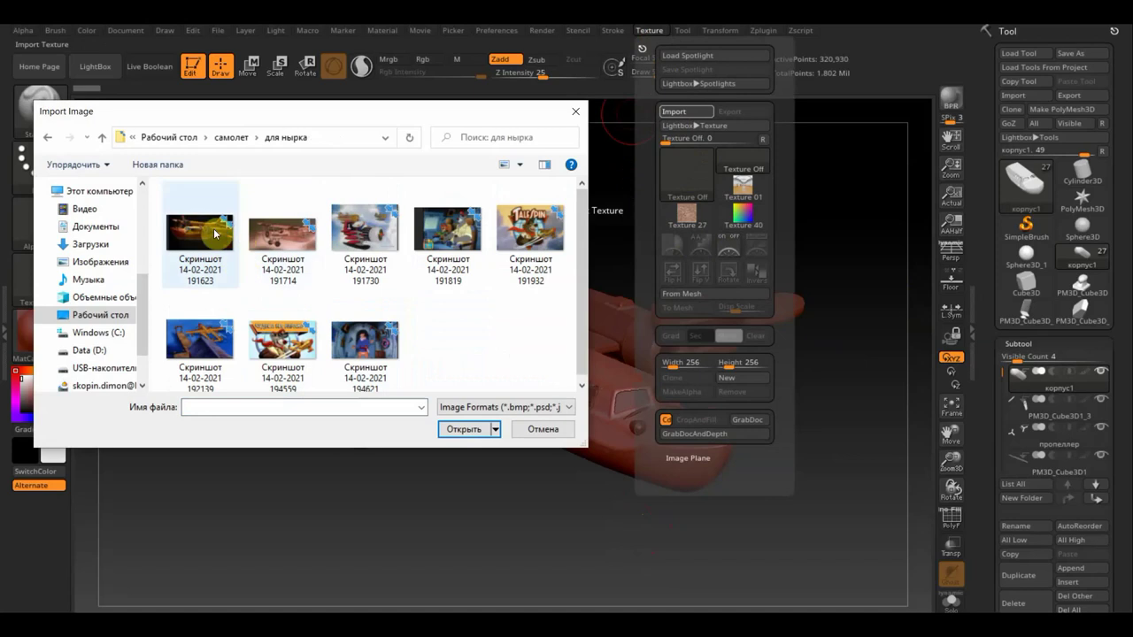
left_click(199, 234)
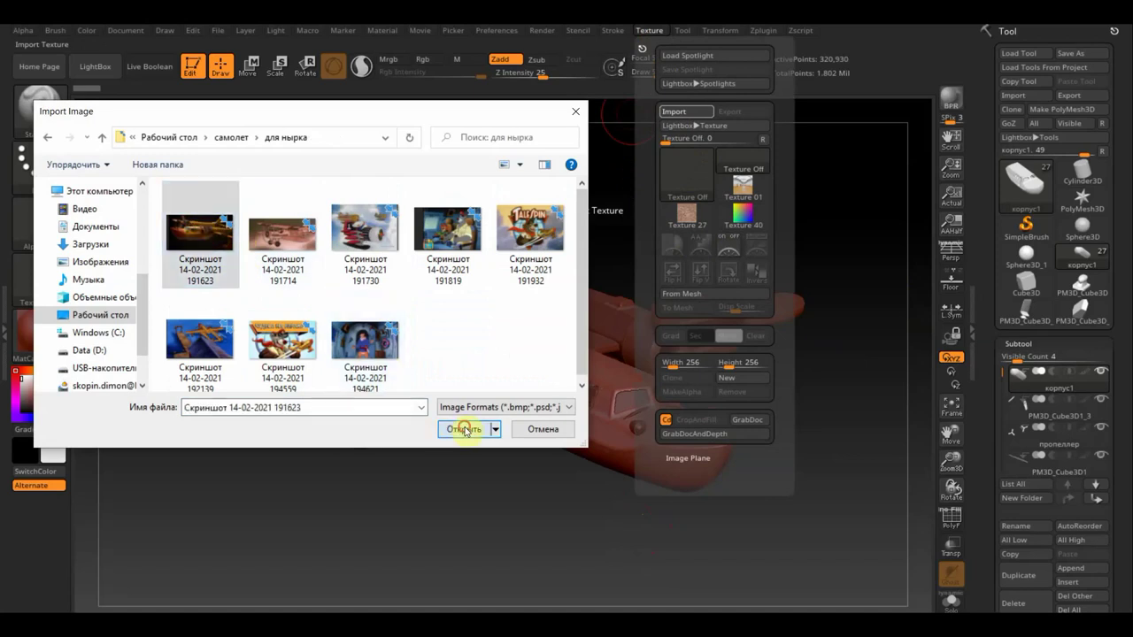
left_click(465, 430)
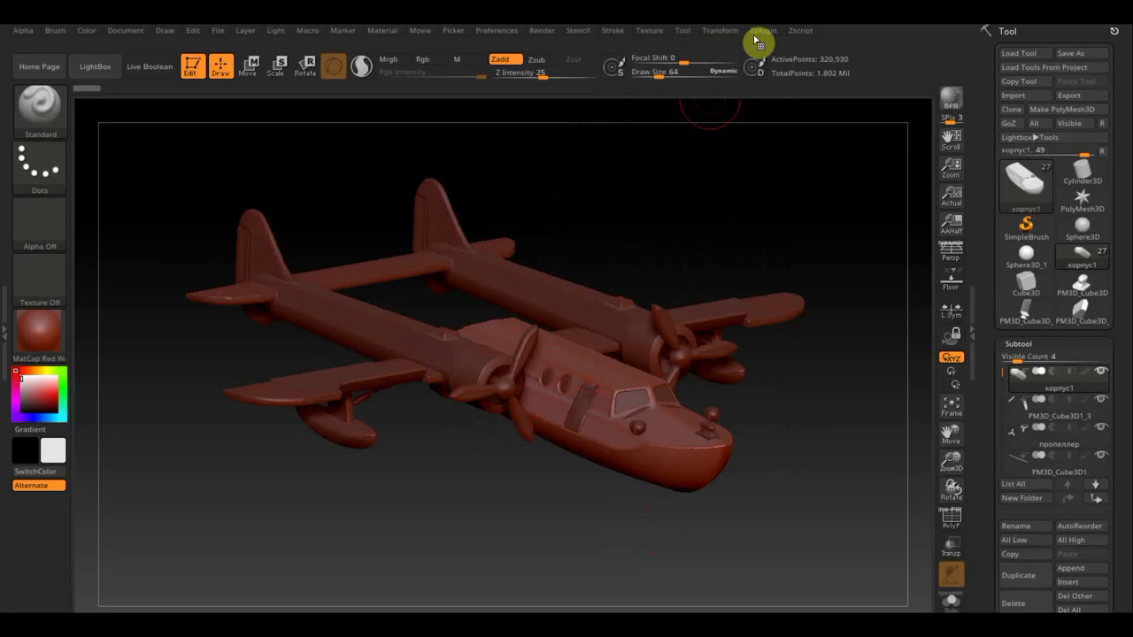
Make the imported screenshot the current texture and overlay it on the canvas with Spotlight.
left_click(658, 37)
left_click(684, 246)
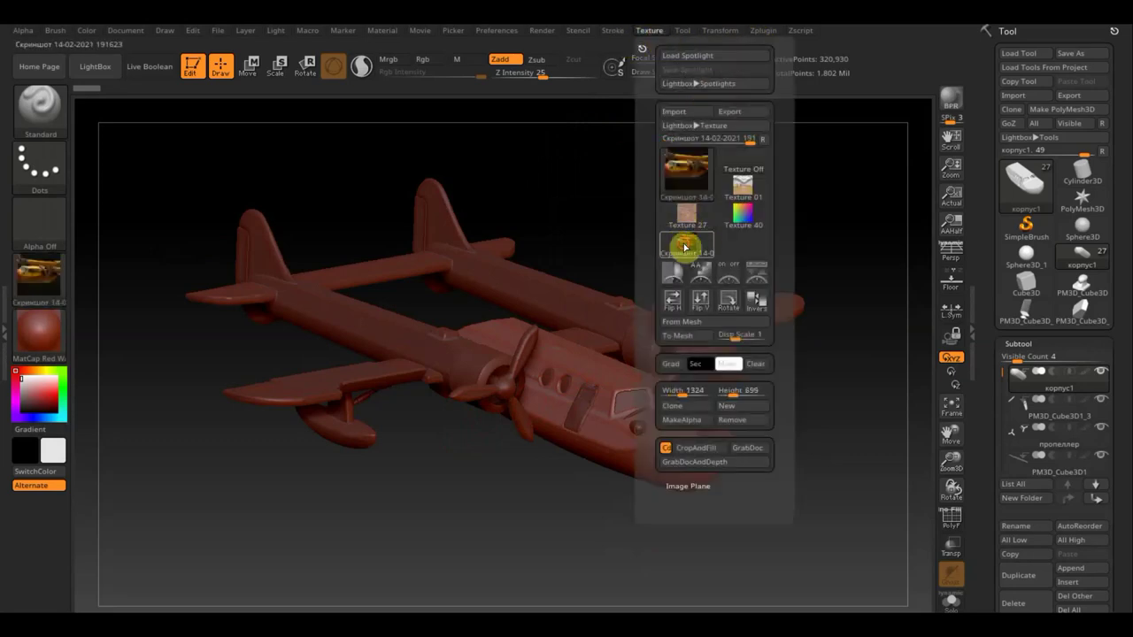
left_click(760, 283)
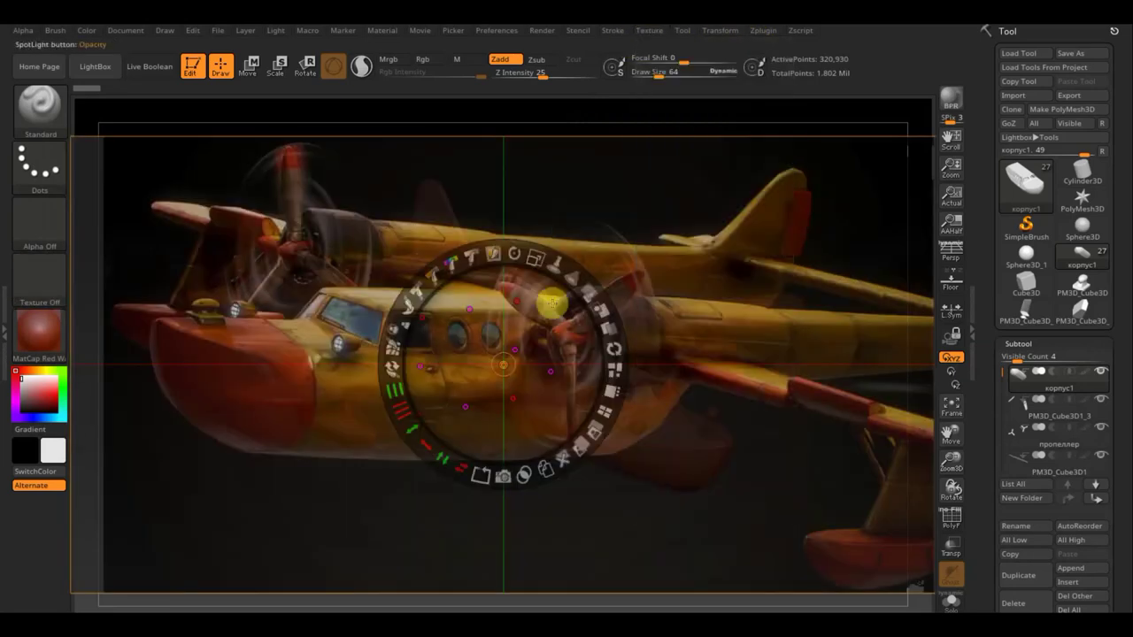
Shrink and fade the reference image and park it at the top right.
mouse_move(534, 257)
left_mouse_down()
mouse_move(434, 251)
mouse_move(450, 384)
left_mouse_up()
mouse_move(475, 336)
left_mouse_down()
mouse_move(698, 158)
mouse_move(723, 170)
mouse_move(509, 274)
left_mouse_up()
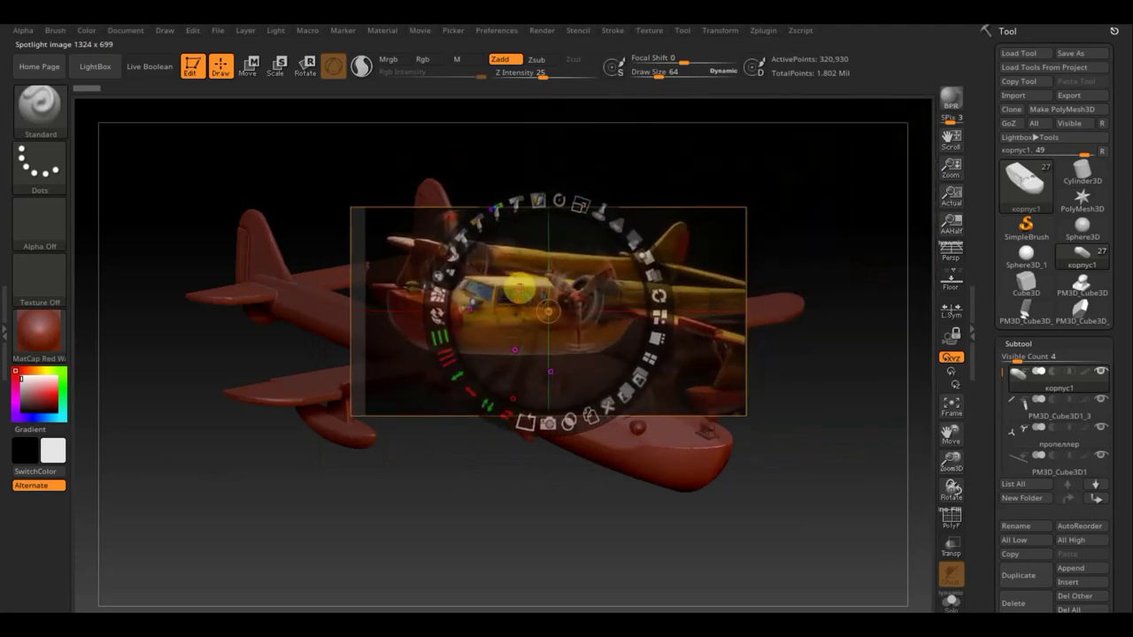
left_click_drag(646, 260, 653, 265)
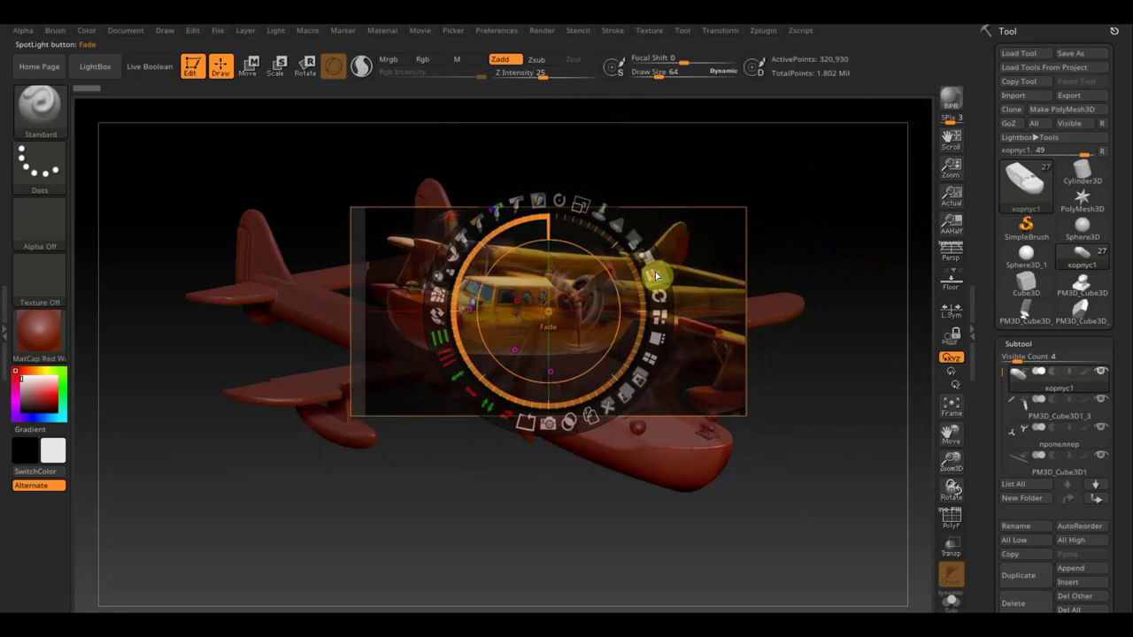
mouse_move(655, 276)
left_mouse_down()
mouse_move(620, 372)
mouse_move(614, 298)
mouse_move(579, 242)
mouse_move(580, 213)
mouse_move(632, 292)
left_mouse_up()
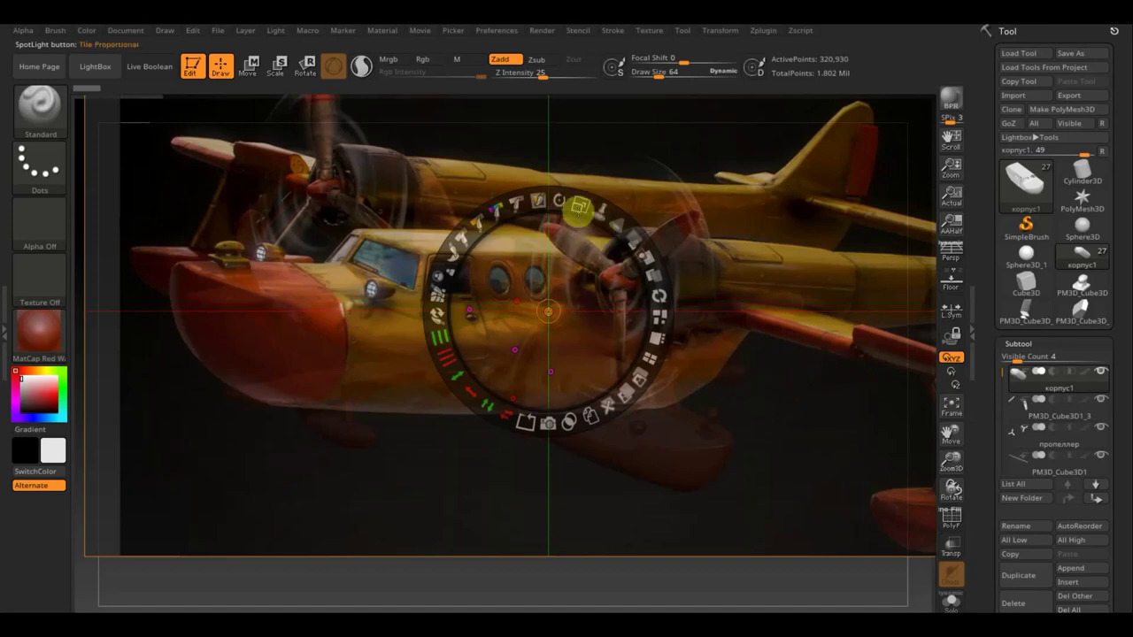
left_click_drag(578, 206, 459, 213)
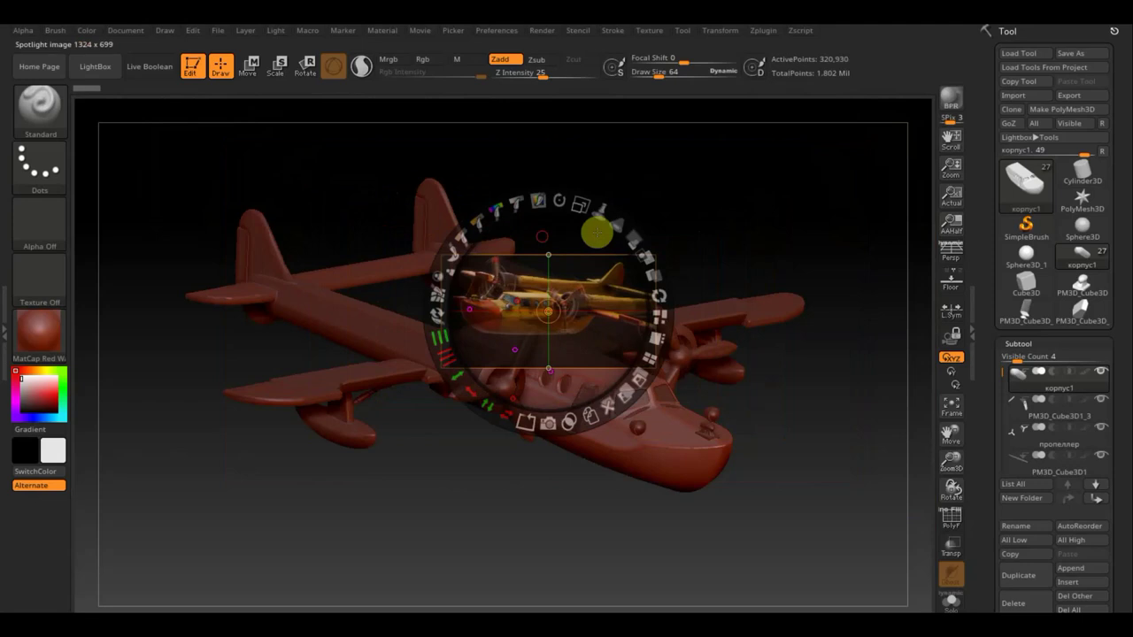
left_click_drag(542, 228, 845, 119)
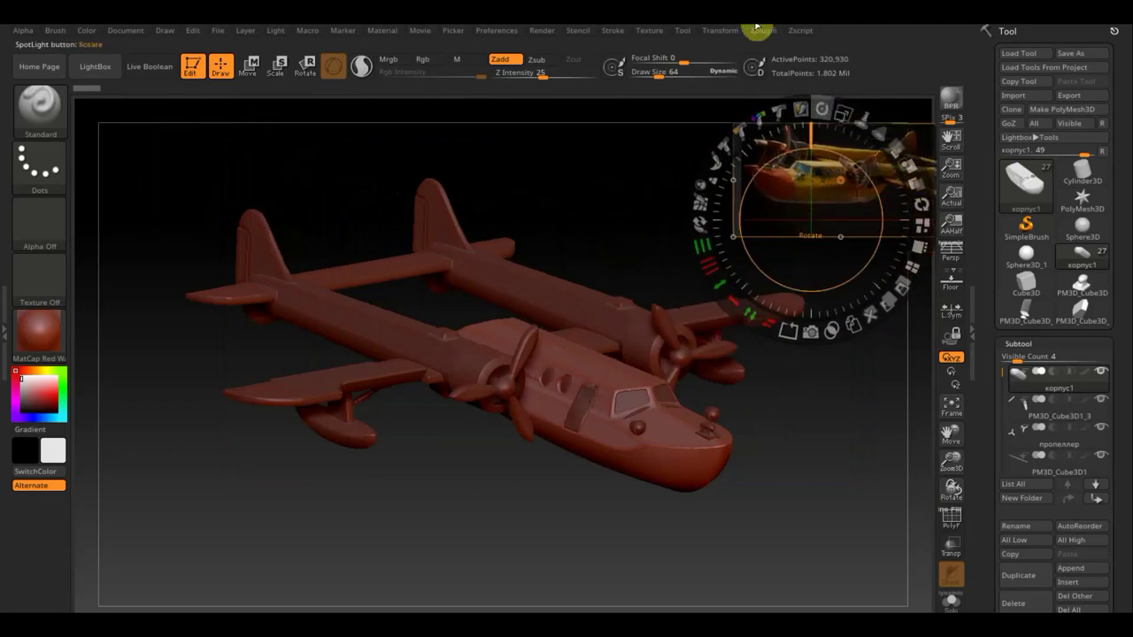
left_click(652, 34)
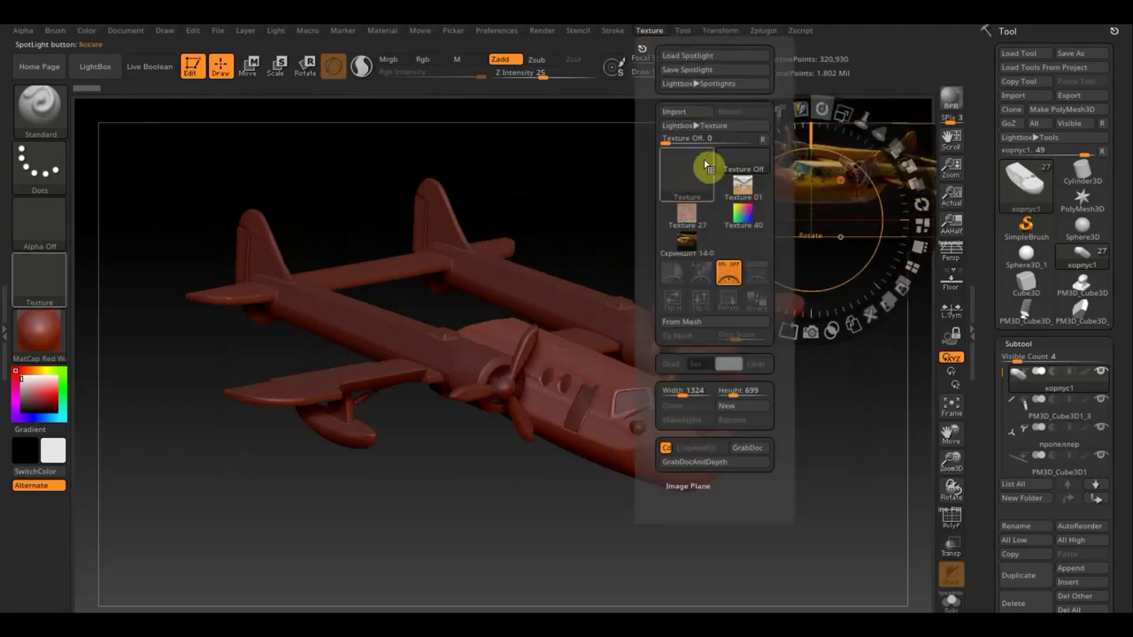
left_click(672, 113)
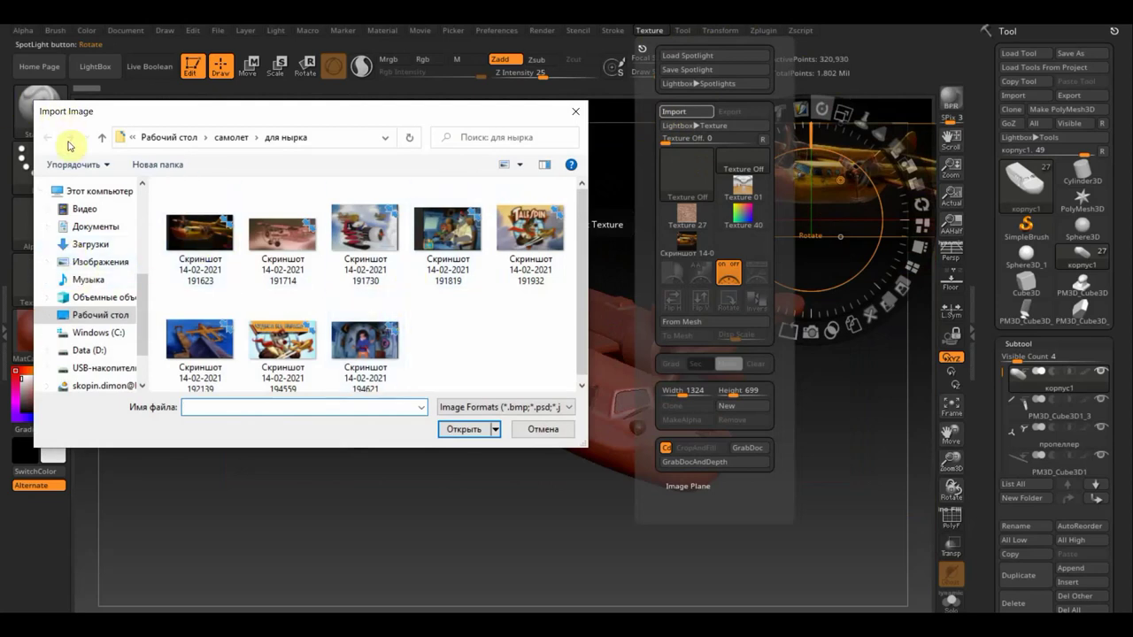
left_click(85, 317)
double_click(470, 234)
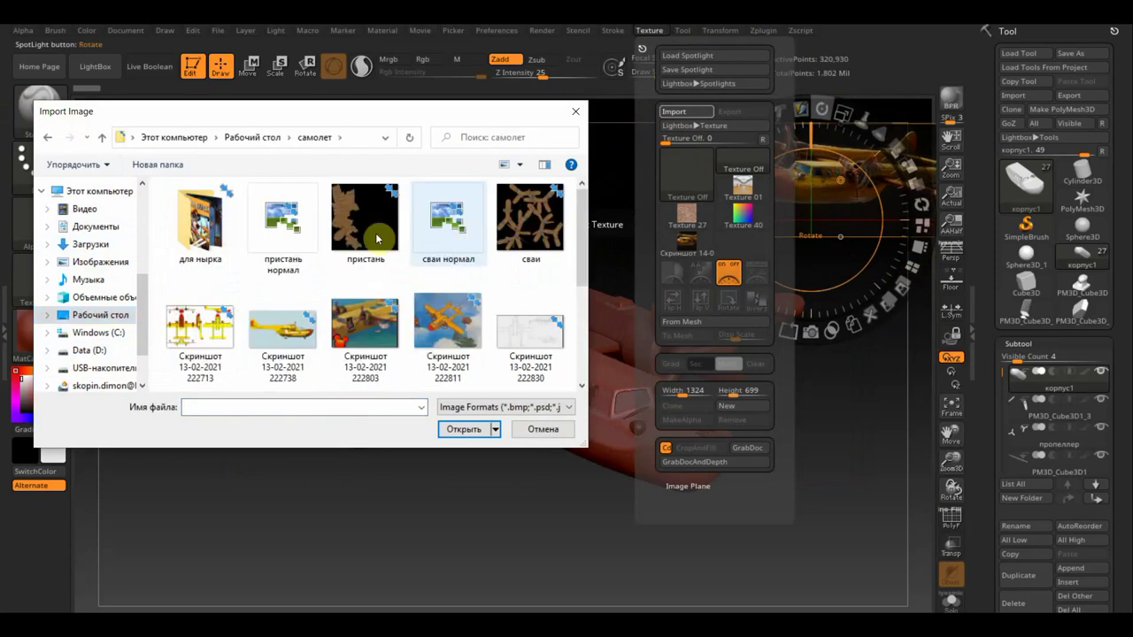
left_click(286, 344)
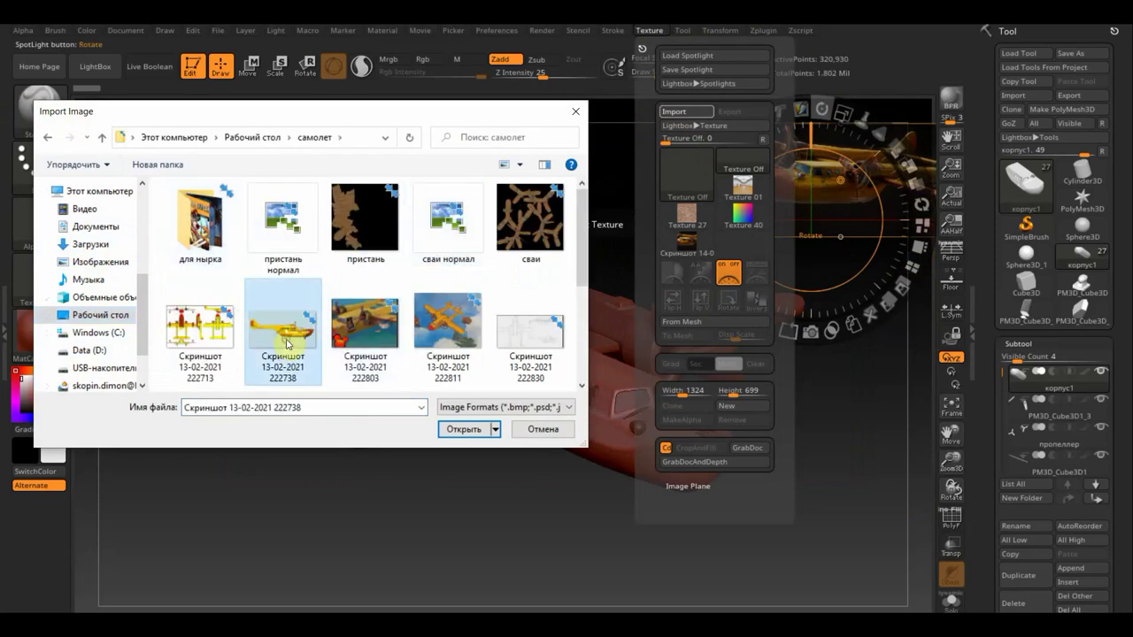
left_click(425, 331)
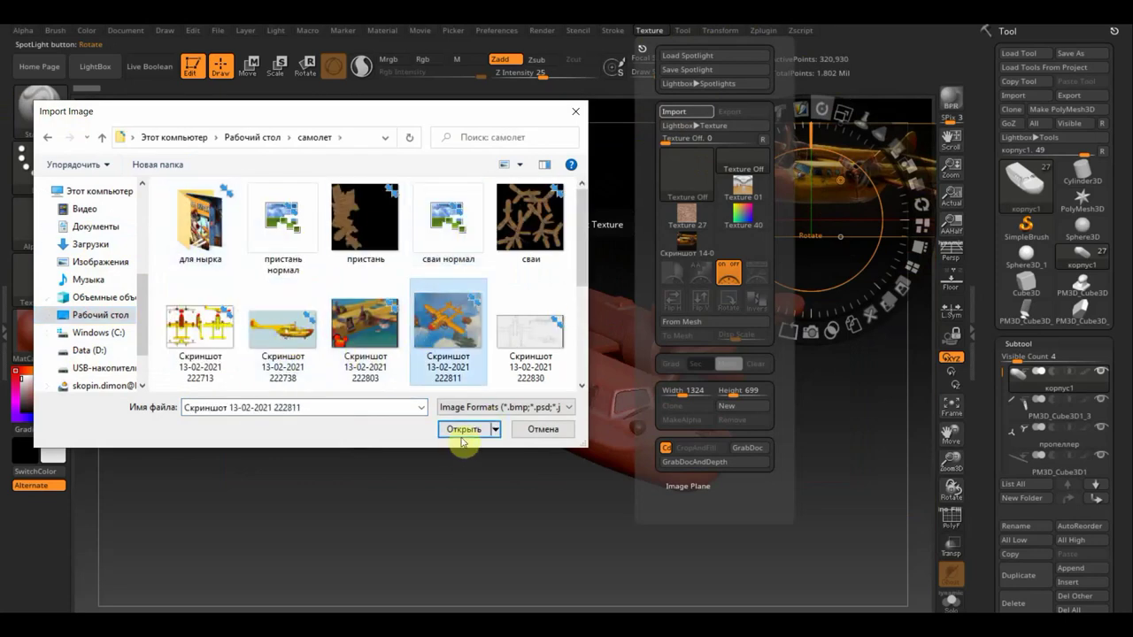
left_click(479, 431)
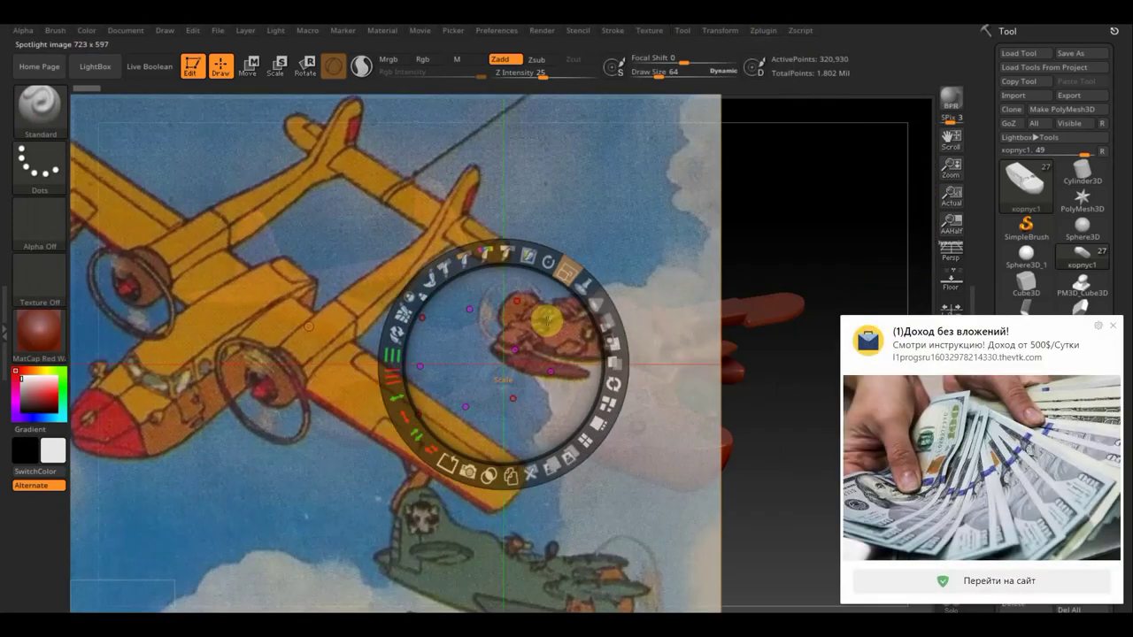
Enlarge the cartoon reference to study it, then shrink it to a top-right thumbnail.
left_click_drag(537, 259, 544, 322)
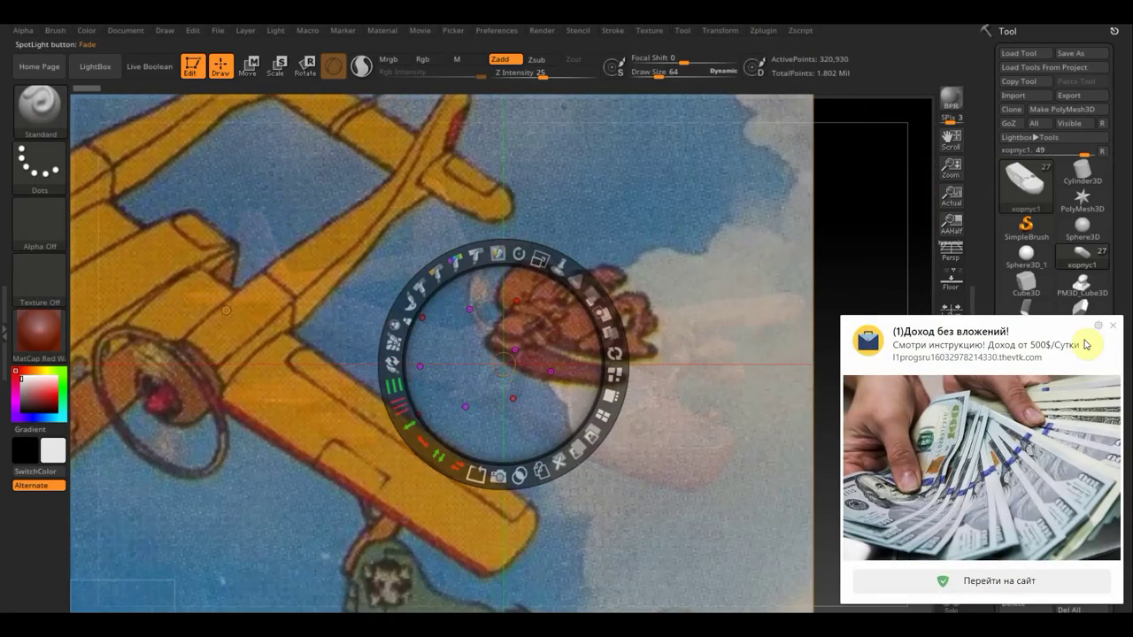
left_click(1117, 328)
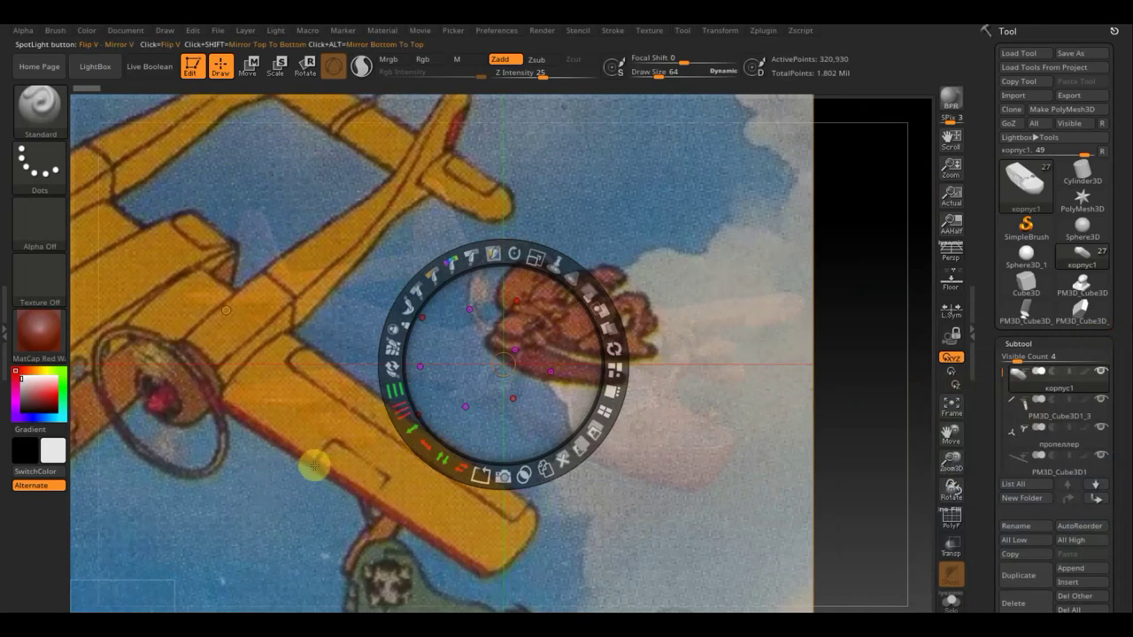
mouse_move(424, 386)
left_mouse_down()
mouse_move(698, 448)
mouse_move(630, 349)
left_mouse_up()
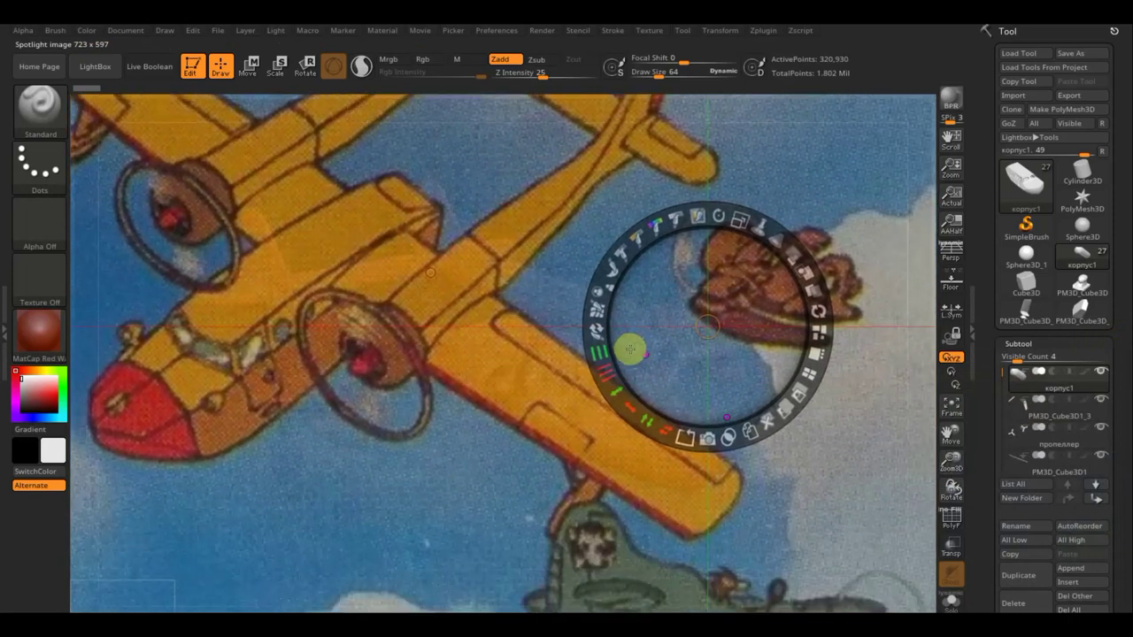
mouse_move(631, 349)
left_mouse_down()
mouse_move(639, 362)
mouse_move(608, 422)
mouse_move(582, 430)
left_mouse_up()
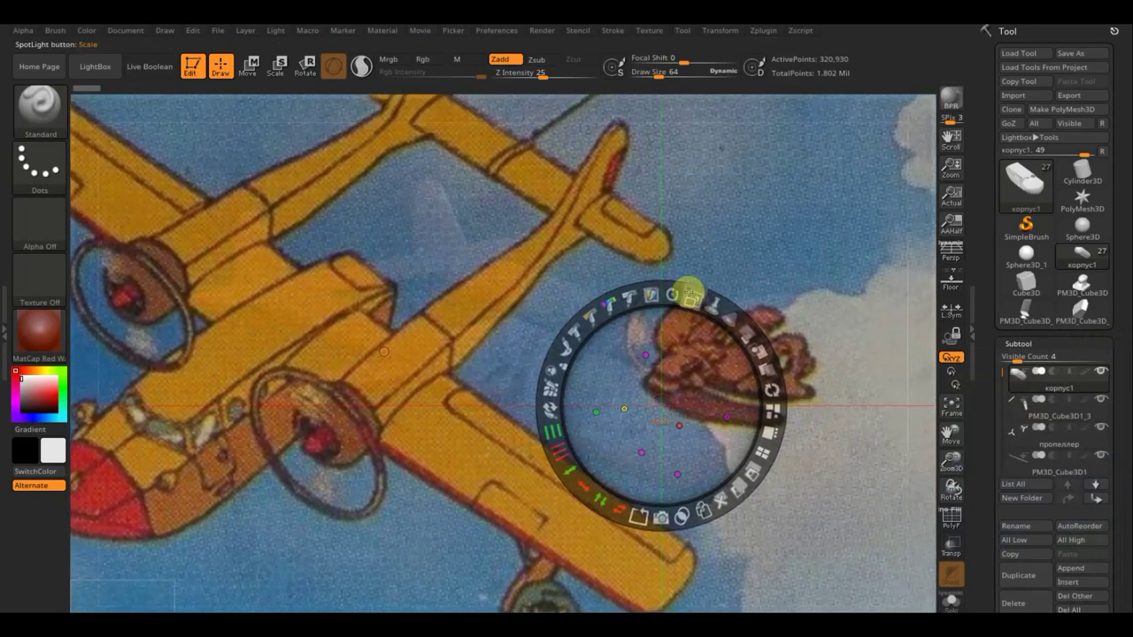
mouse_move(689, 301)
left_mouse_down()
mouse_move(471, 308)
mouse_move(448, 324)
left_mouse_up()
mouse_move(569, 337)
left_mouse_down()
mouse_move(651, 323)
mouse_move(806, 137)
left_mouse_up()
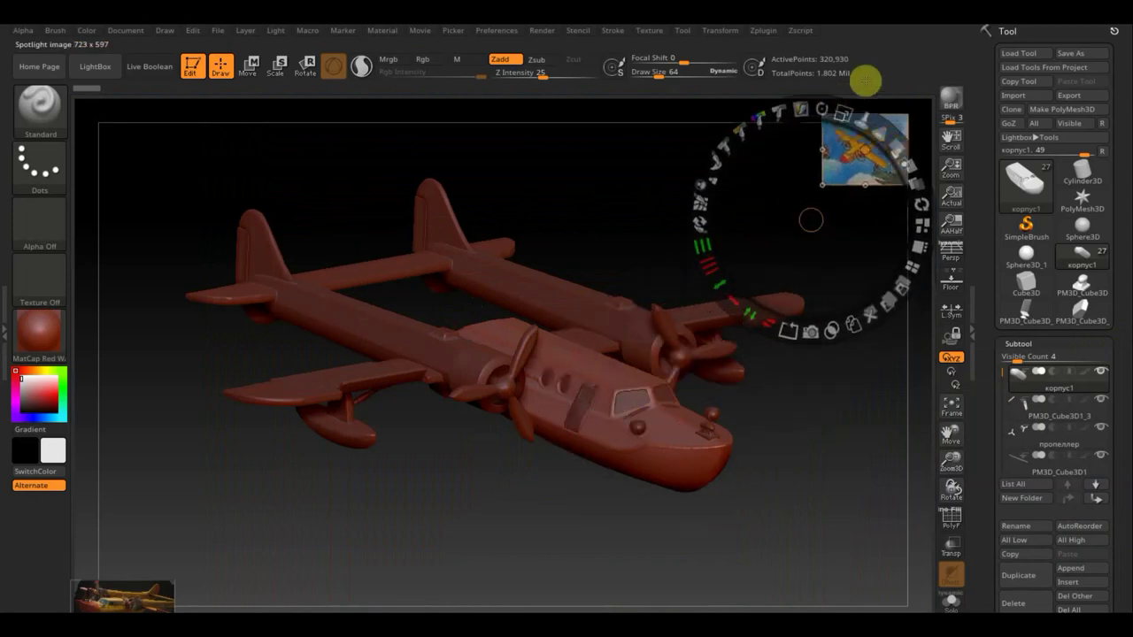
Bring back the yellow seaplane photo and enlarge it over the centre of the model.
left_click(124, 602)
mouse_move(159, 519)
left_mouse_down()
mouse_move(445, 326)
mouse_move(397, 295)
mouse_move(602, 306)
left_mouse_up()
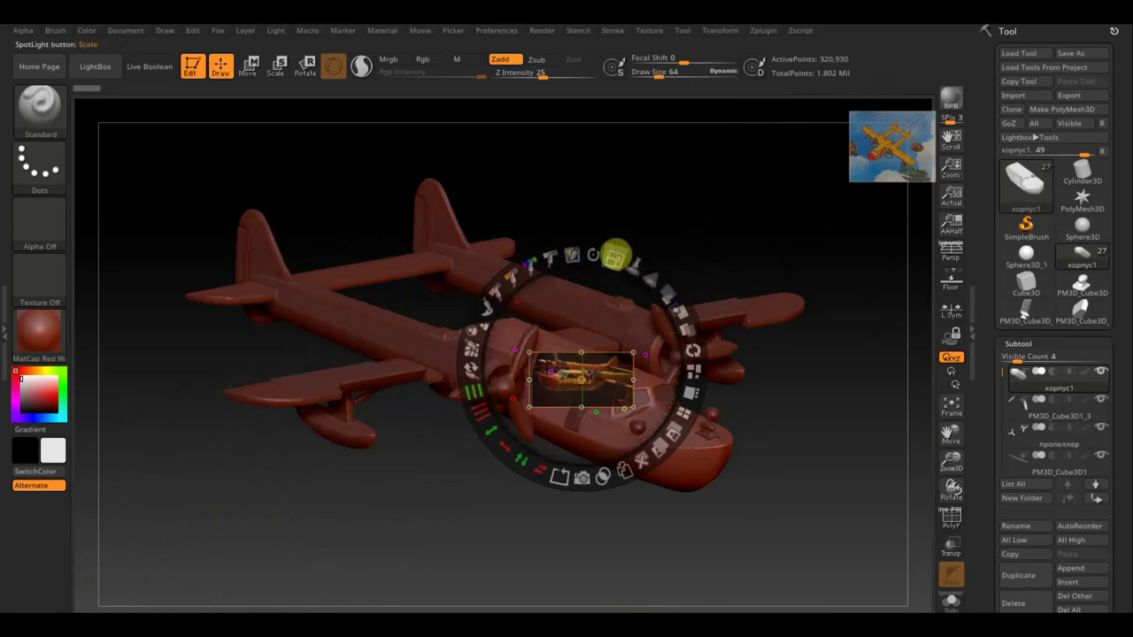
mouse_move(653, 269)
left_mouse_down()
mouse_move(847, 466)
mouse_move(840, 534)
left_mouse_up()
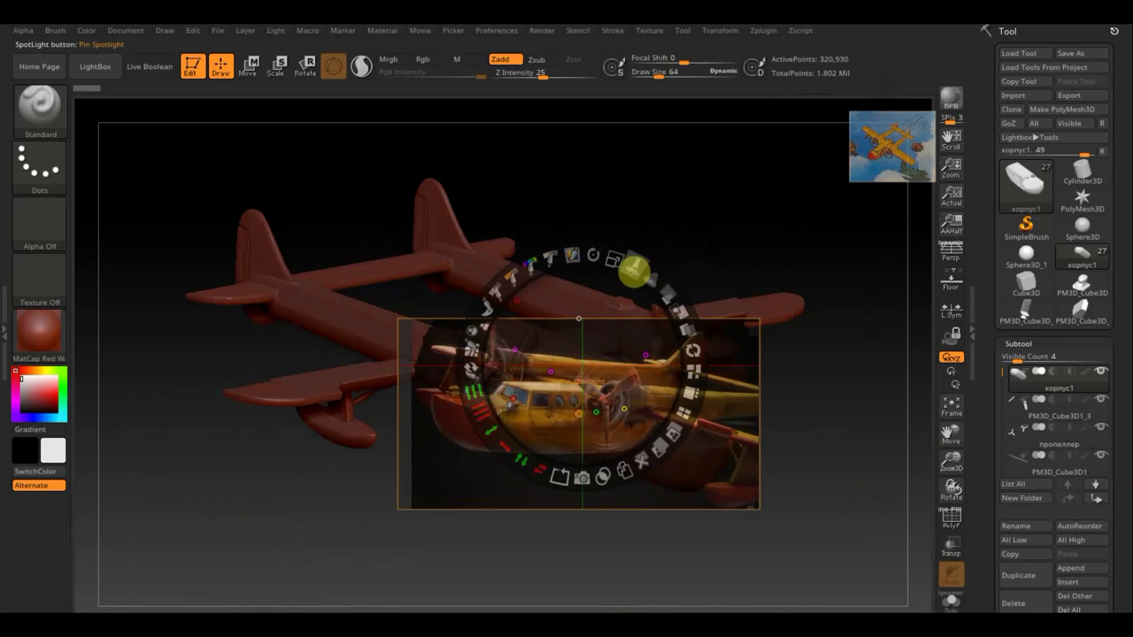
left_click_drag(611, 263, 709, 329)
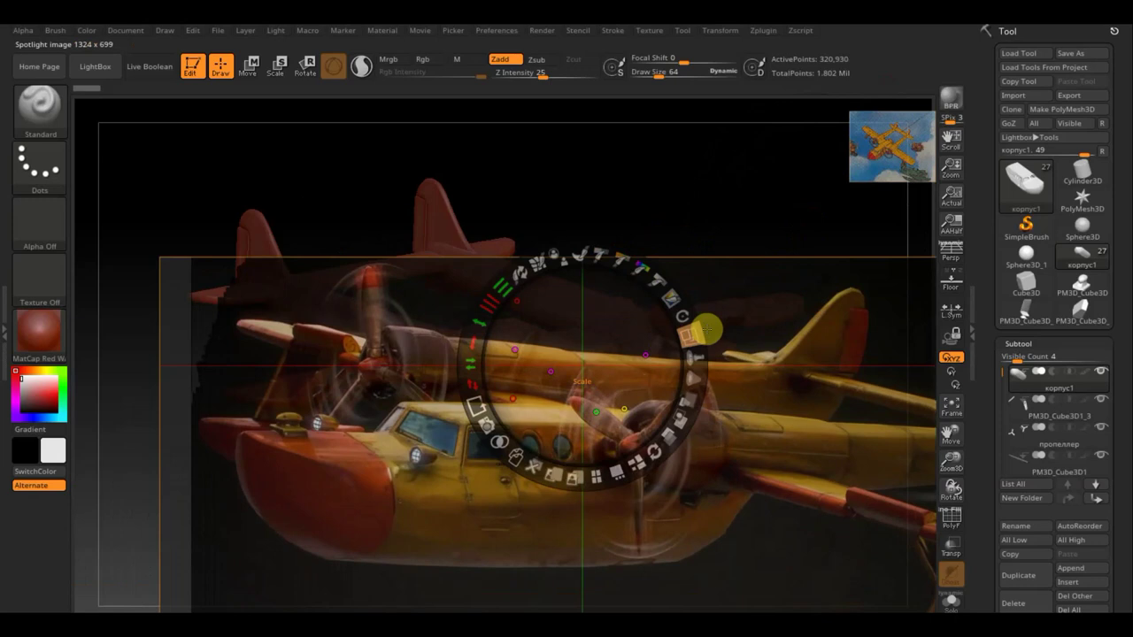
mouse_move(708, 330)
left_mouse_down()
mouse_move(693, 301)
mouse_move(706, 309)
left_mouse_up()
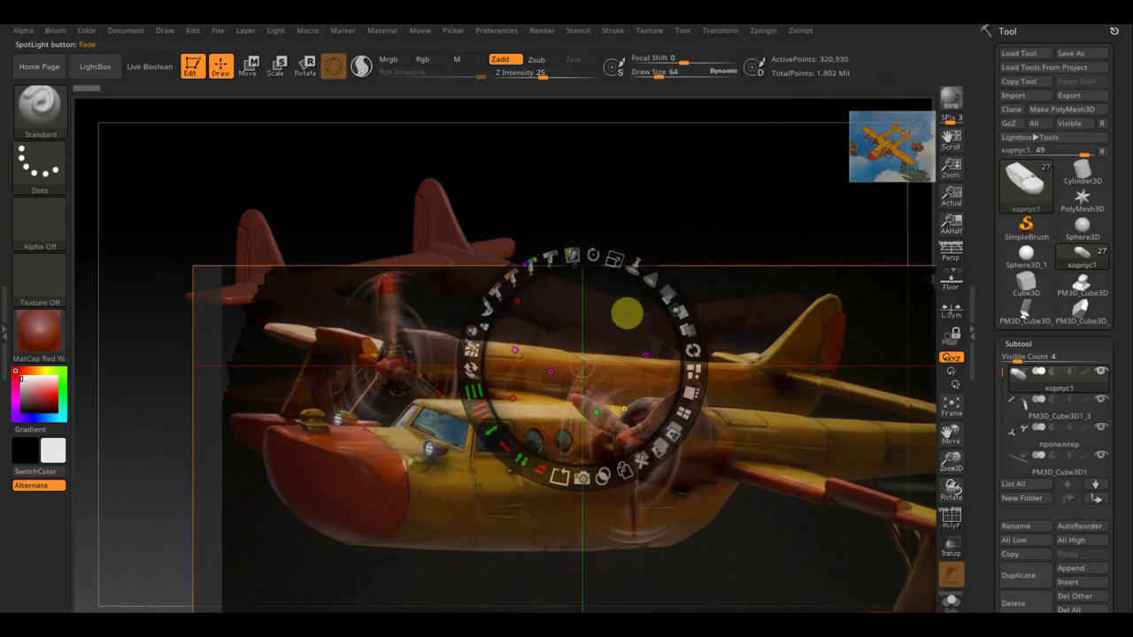
mouse_move(627, 330)
left_mouse_down()
mouse_move(705, 435)
mouse_move(705, 331)
mouse_move(728, 322)
mouse_move(712, 320)
left_mouse_up()
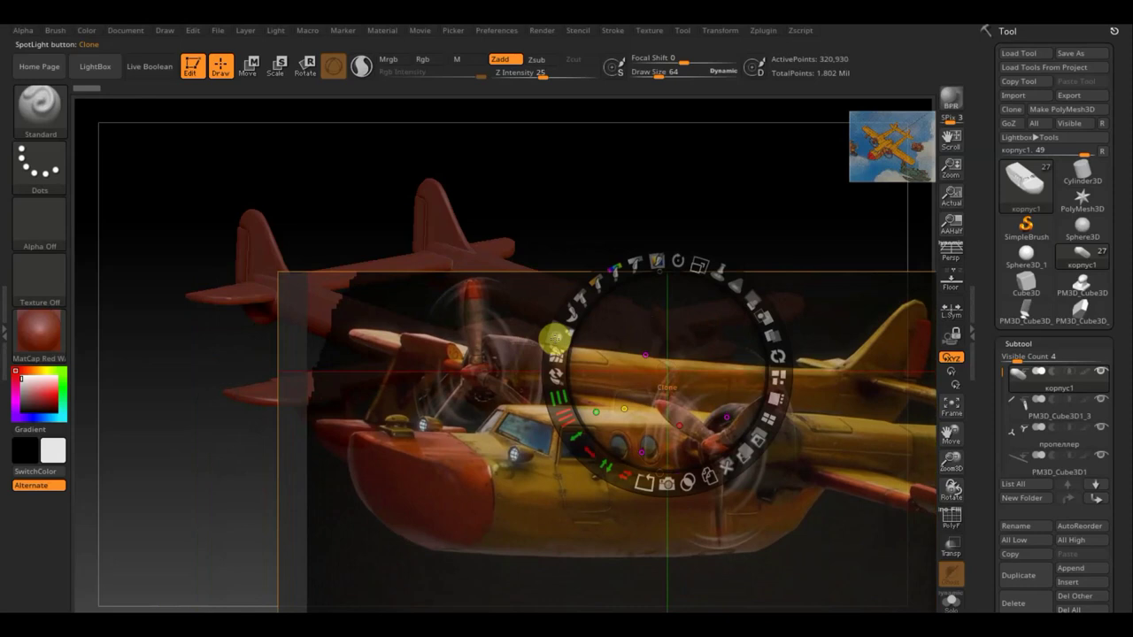
left_click(553, 336)
Close Spotlight editing and make the пропеллер subtool active.
key("z")
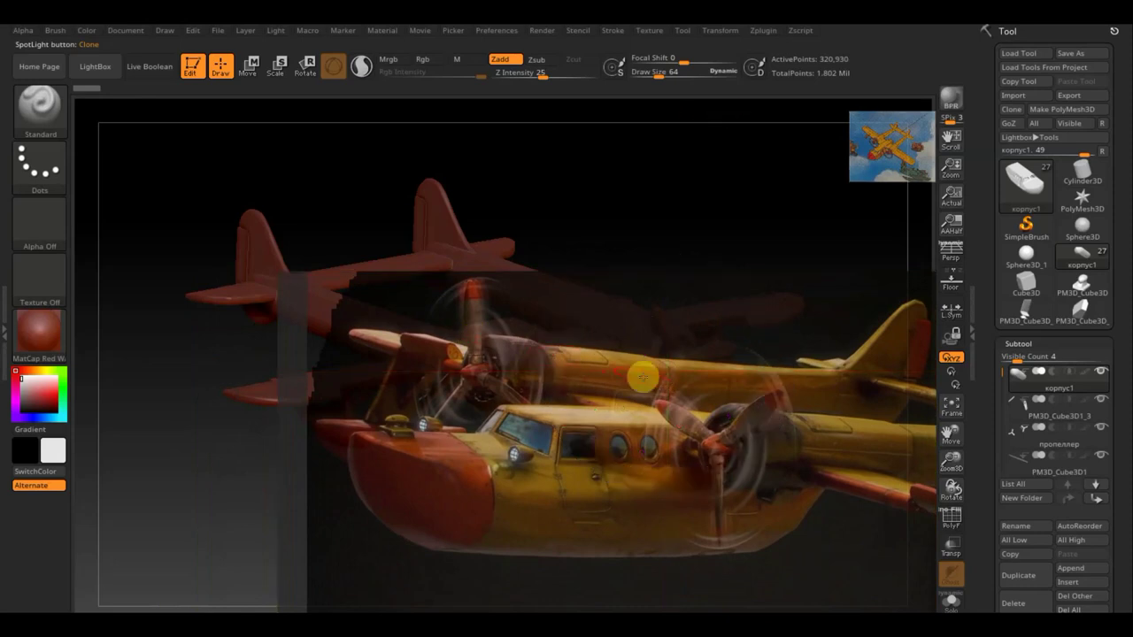
key("n")
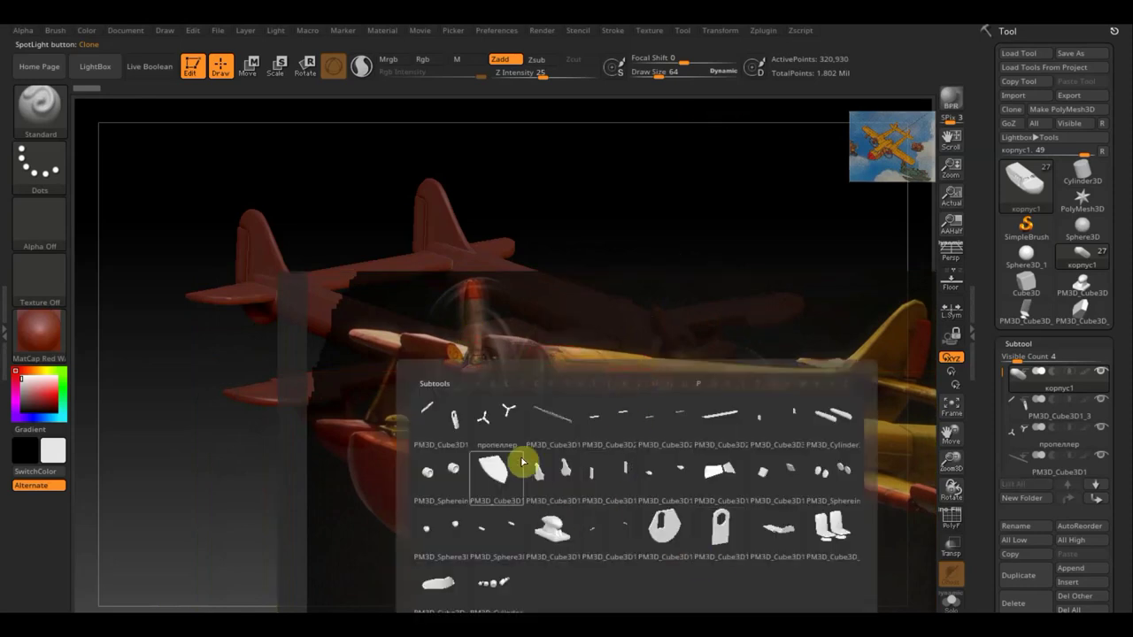
left_click(496, 431)
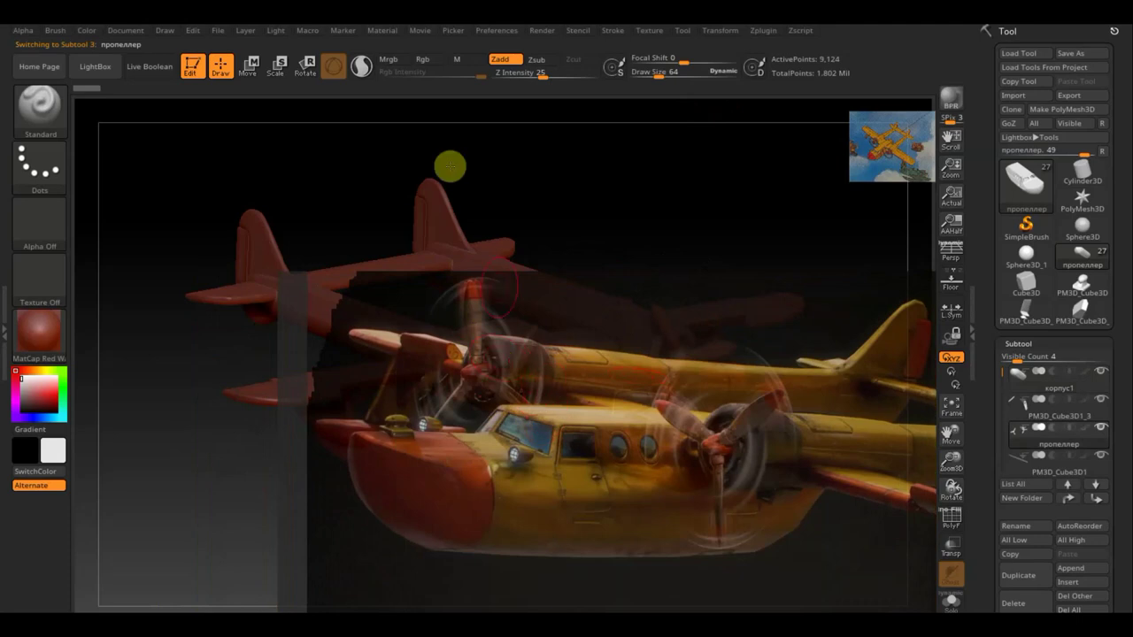
Enable Rgb, turn off Zadd, hide the reference, and frame the propeller up close.
left_click(422, 58)
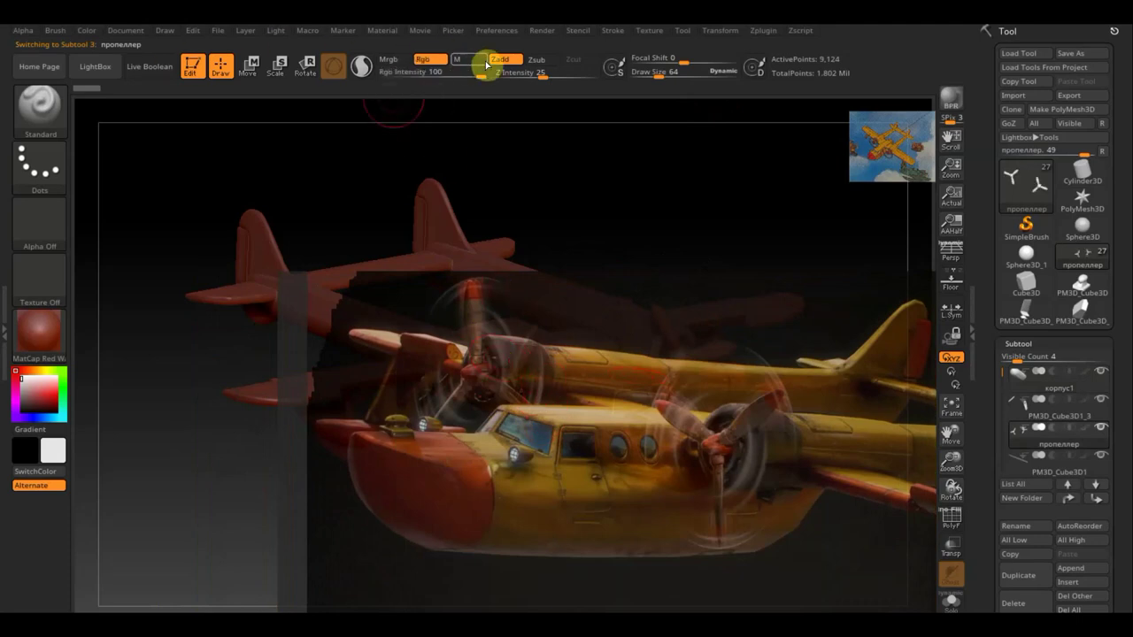
left_click(496, 60)
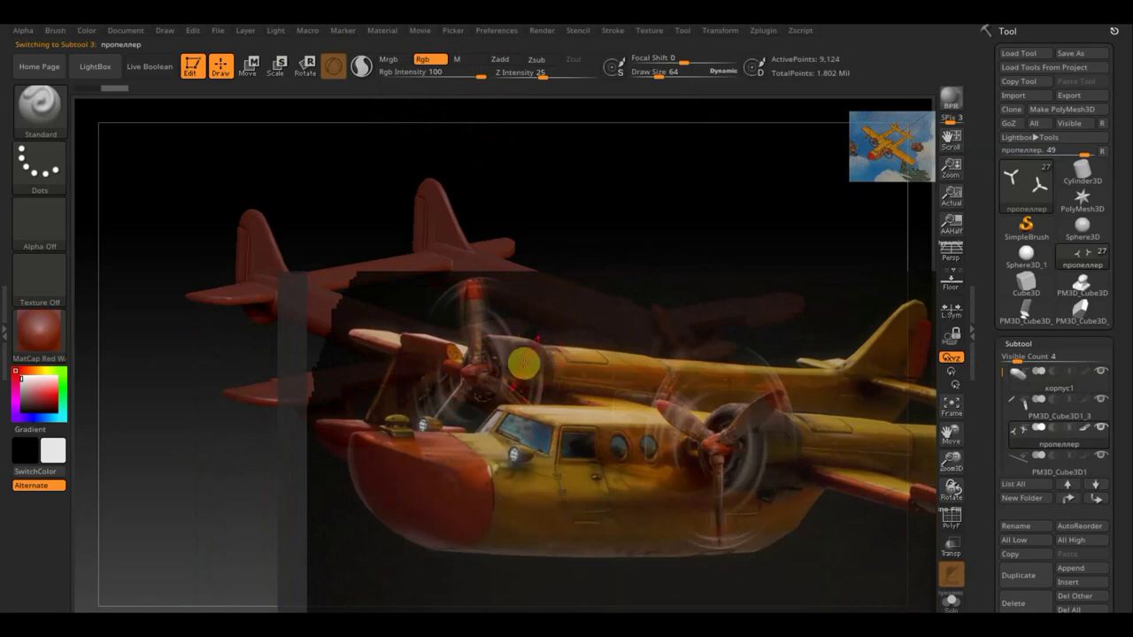
key("shift")
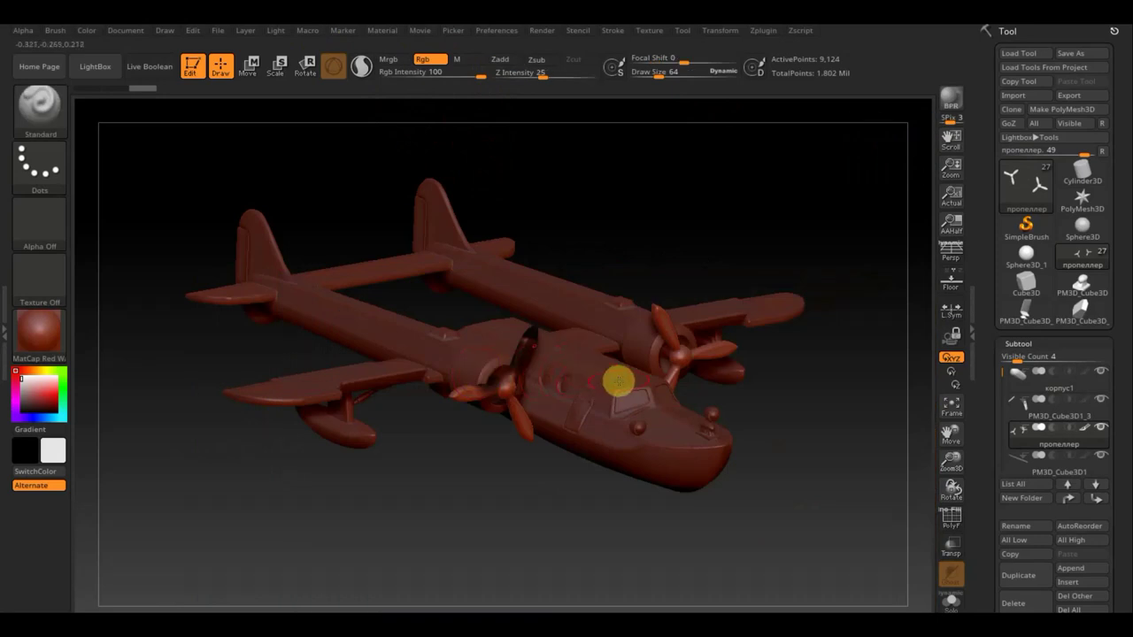
mouse_move(764, 399)
left_mouse_down()
mouse_move(787, 434)
mouse_move(897, 531)
left_mouse_up()
left_click_drag(457, 520, 336, 473, "alt")
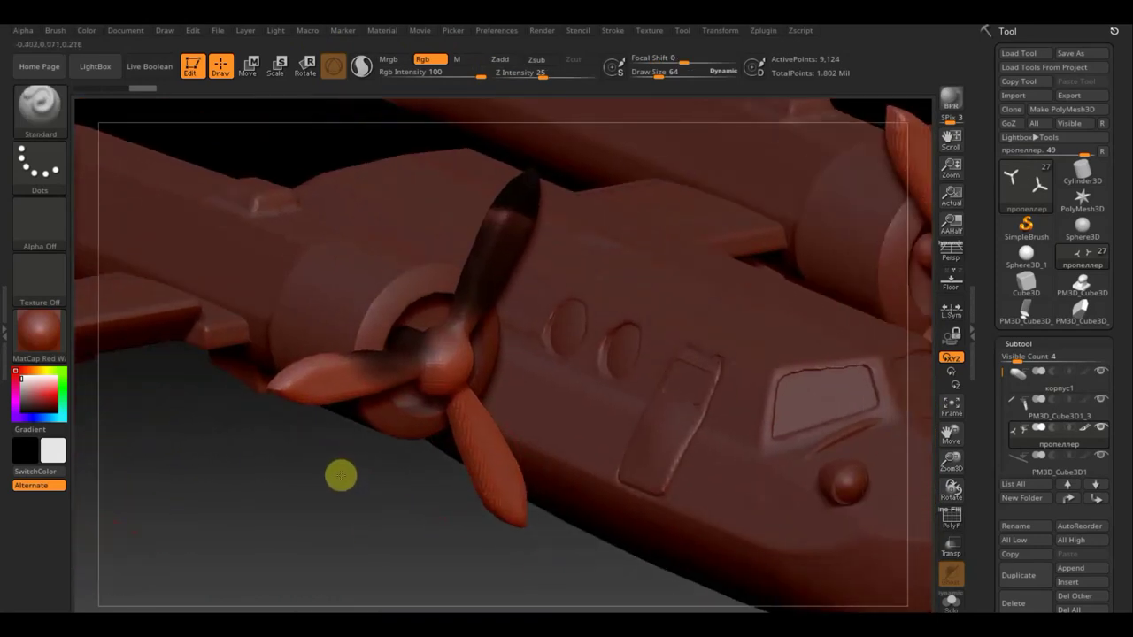
Apply the SketchShaded2 material and reduce the draw size to 62.
left_click(52, 340)
mouse_move(170, 386)
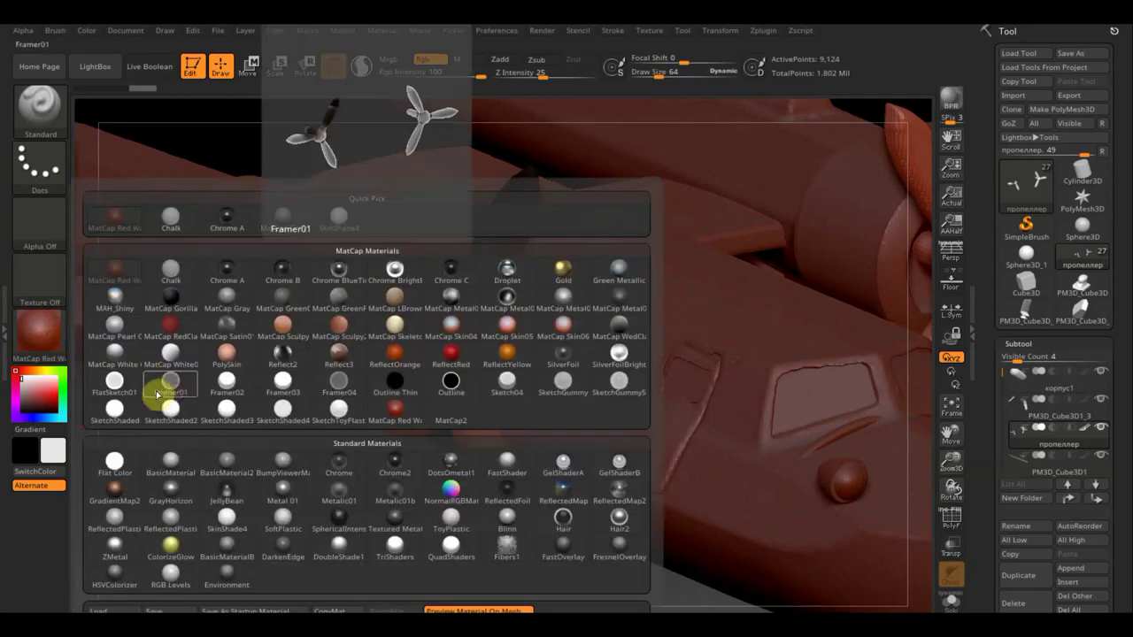
left_click(171, 409)
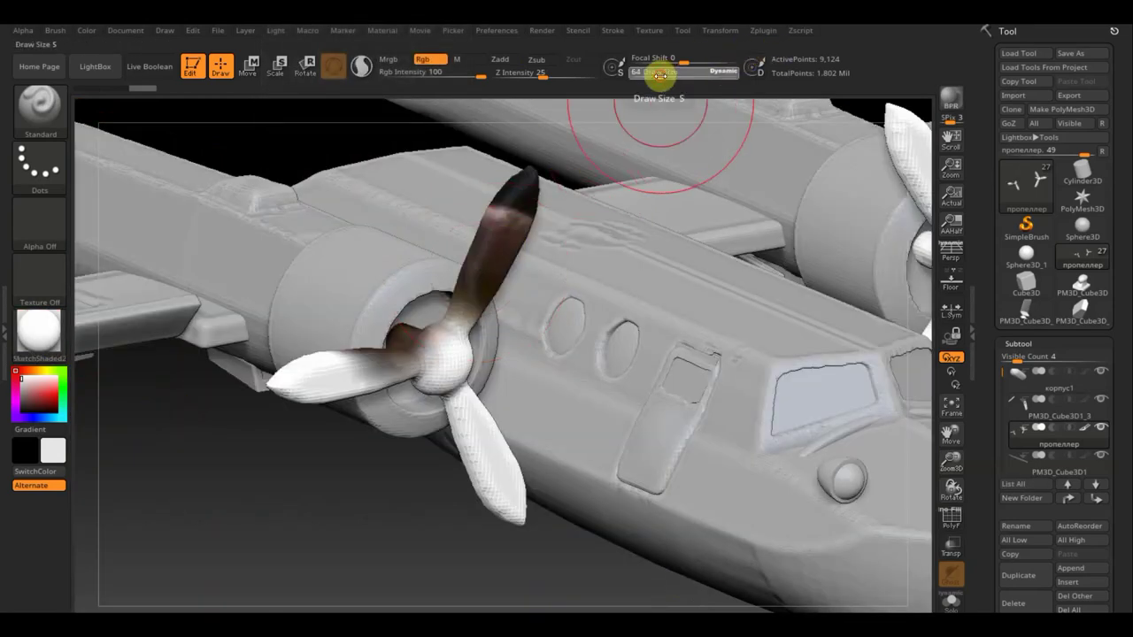
left_click_drag(660, 76, 650, 76)
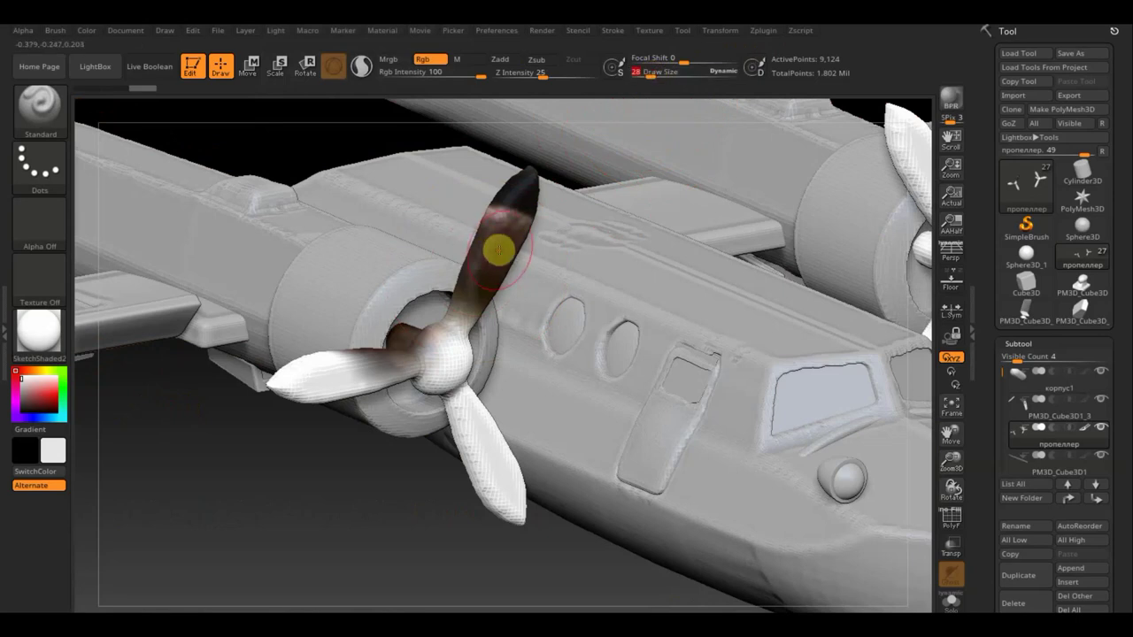
Sample dark brown, paint one propeller's blades brown, and solo the propeller subtool.
key("c")
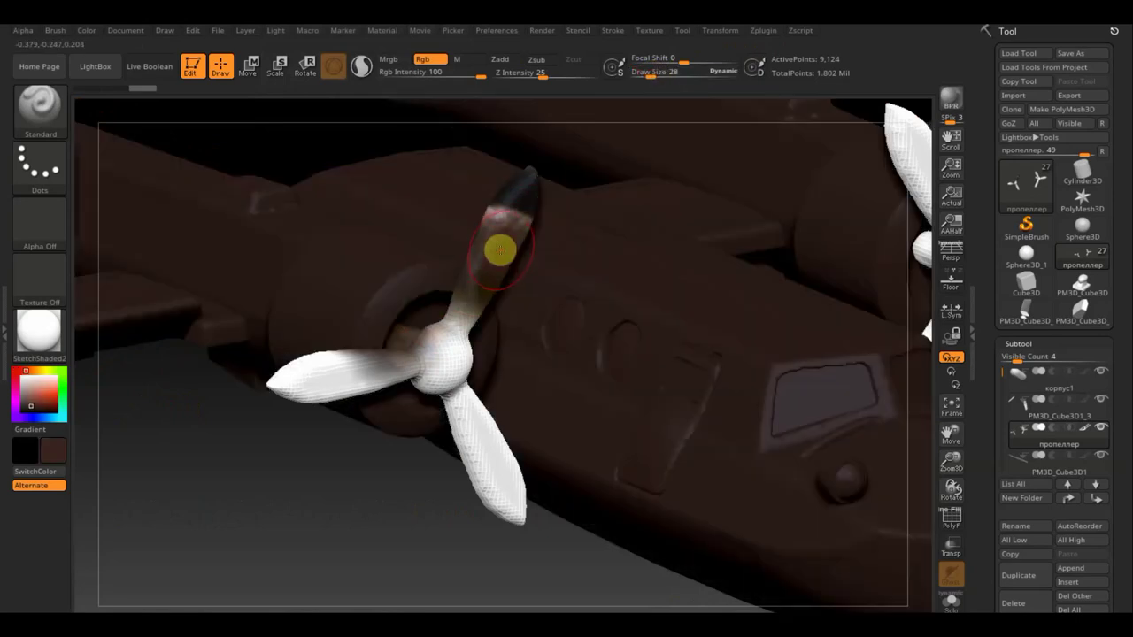
mouse_move(501, 249)
left_mouse_down()
mouse_move(518, 228)
mouse_move(508, 169)
mouse_move(486, 283)
mouse_move(412, 334)
mouse_move(263, 362)
mouse_move(372, 383)
mouse_move(212, 379)
mouse_move(438, 385)
mouse_move(469, 345)
mouse_move(417, 405)
mouse_move(516, 463)
mouse_move(405, 476)
left_mouse_up()
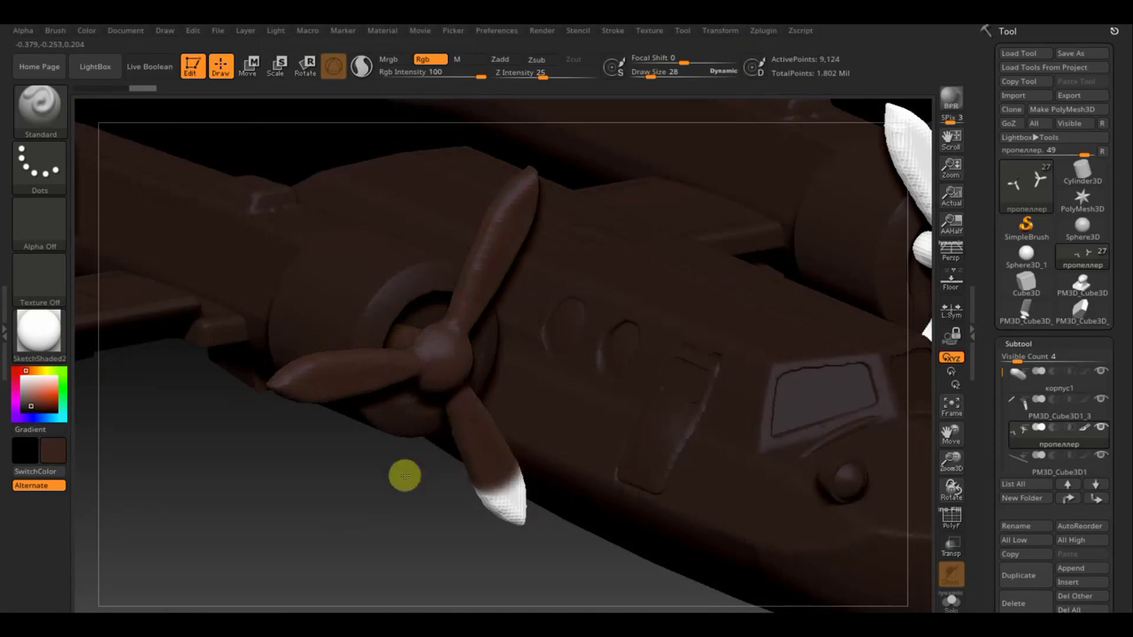
left_click_drag(491, 485, 574, 482)
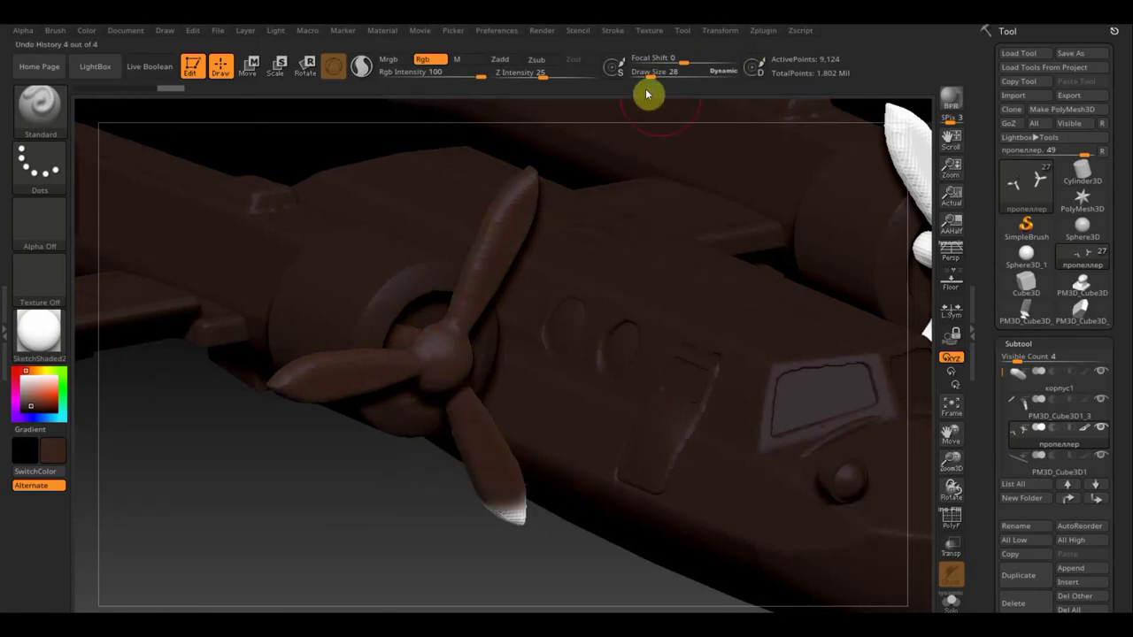
left_click_drag(651, 77, 660, 76)
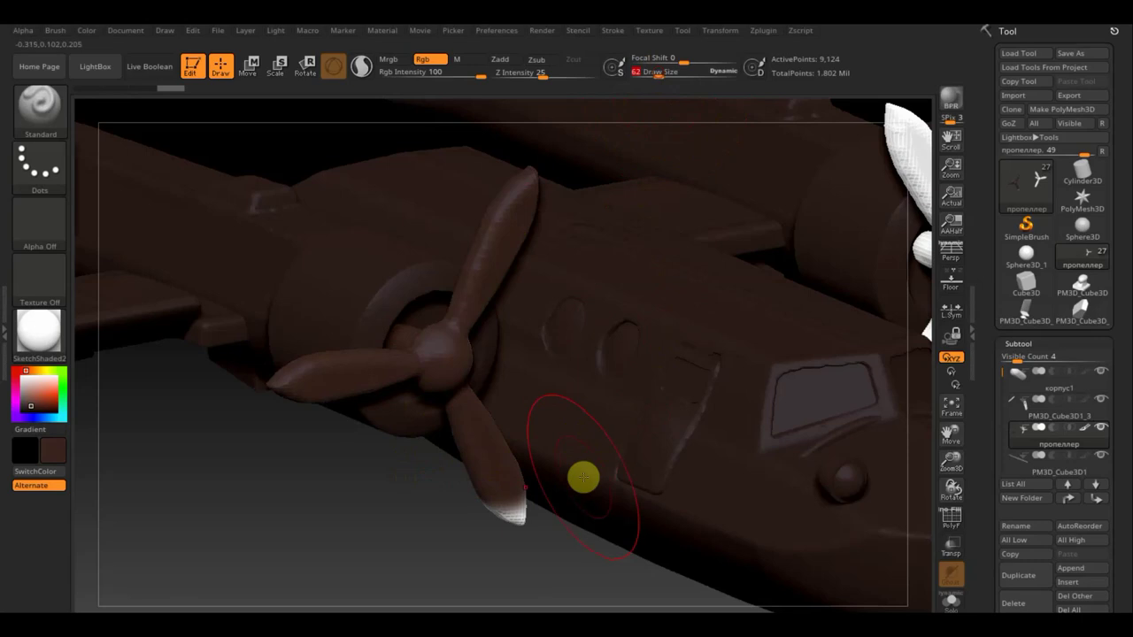
mouse_move(387, 493)
left_mouse_down()
mouse_move(437, 514)
mouse_move(489, 484)
left_mouse_up()
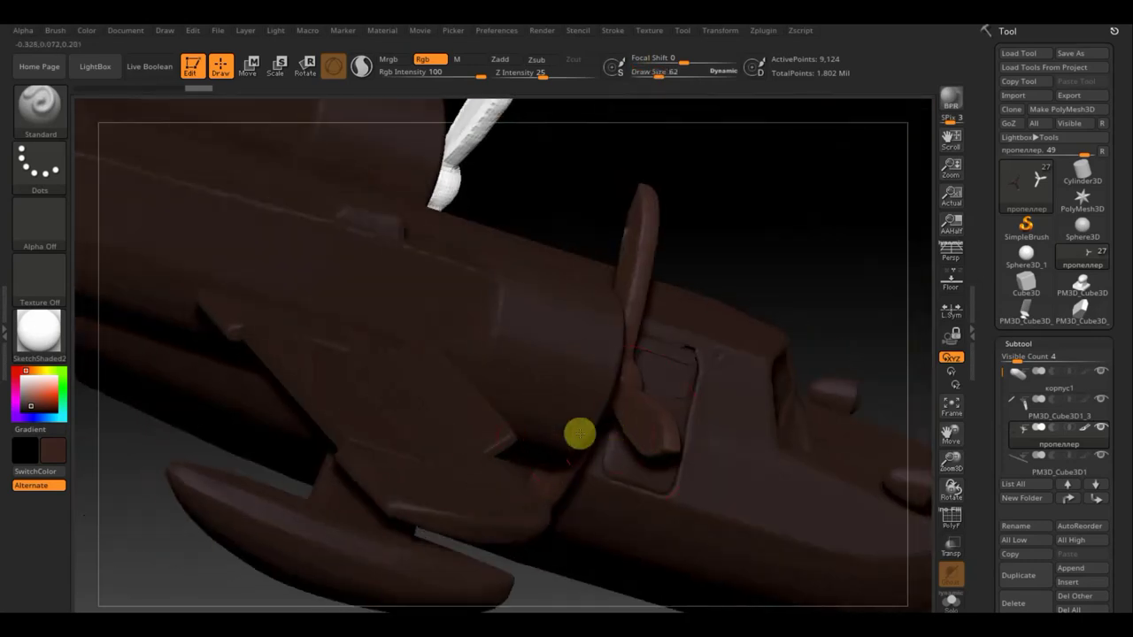
left_click(1101, 429, "shift")
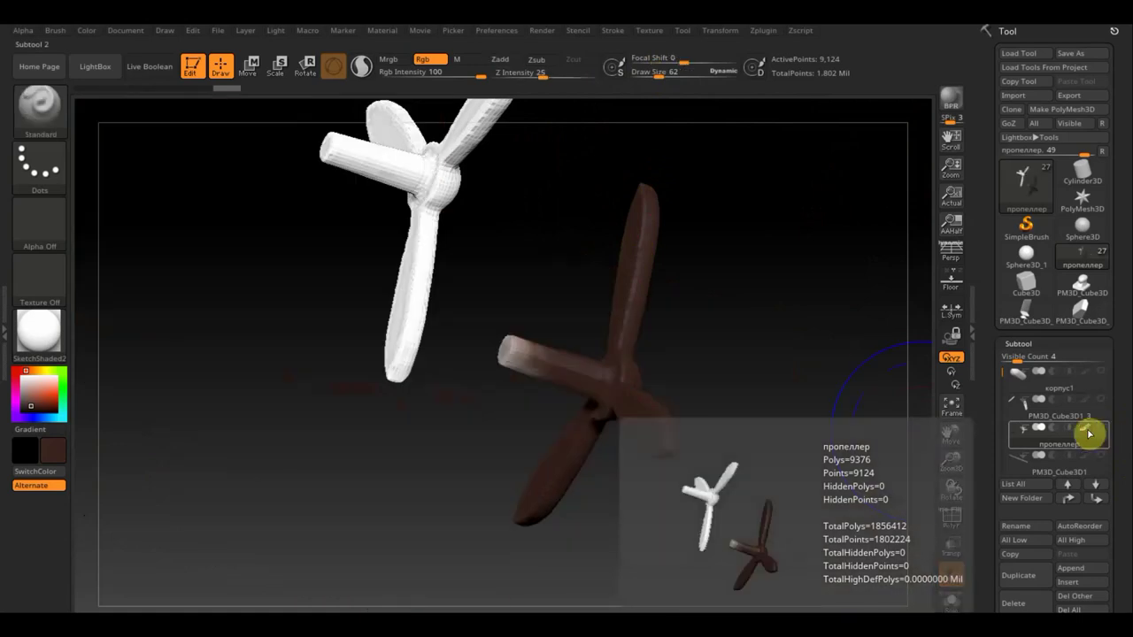
Paint the propeller's remaining white parts brown.
mouse_move(587, 393)
left_mouse_down()
mouse_move(526, 379)
mouse_move(516, 354)
left_mouse_up()
left_click(472, 349)
left_click(615, 198)
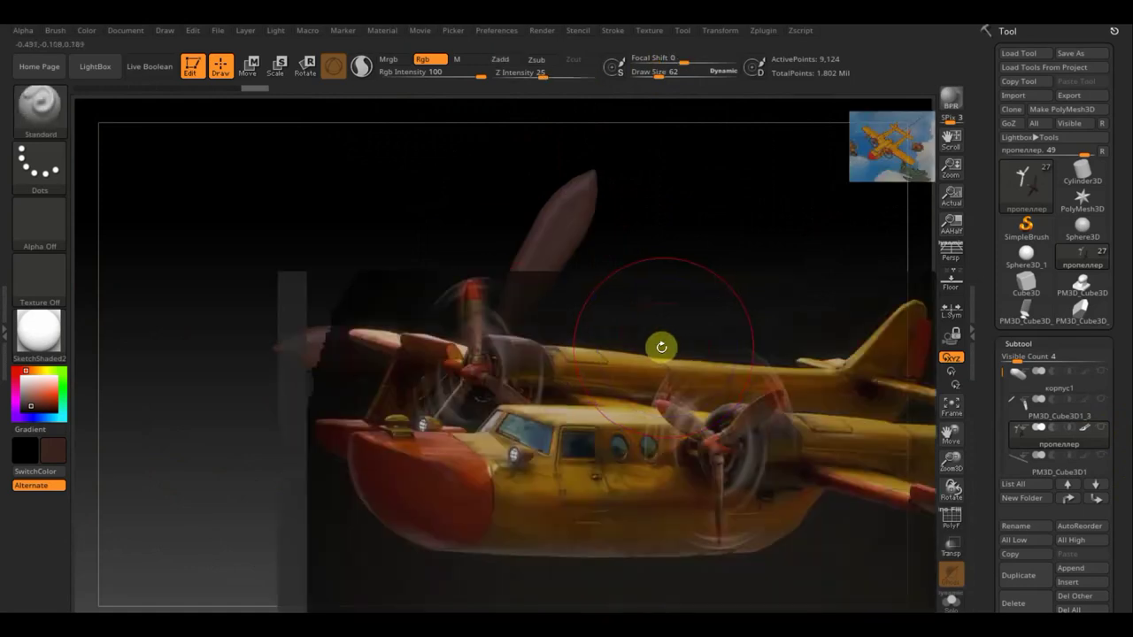
Show the reference photo, shift it up and right, and toggle it to compare colours.
key("shift+z")
mouse_move(594, 331)
left_mouse_down()
mouse_move(652, 278)
mouse_move(756, 216)
mouse_move(679, 198)
mouse_move(660, 222)
mouse_move(670, 215)
mouse_move(663, 223)
mouse_move(726, 248)
mouse_move(736, 267)
mouse_move(673, 215)
left_mouse_up()
key("z")
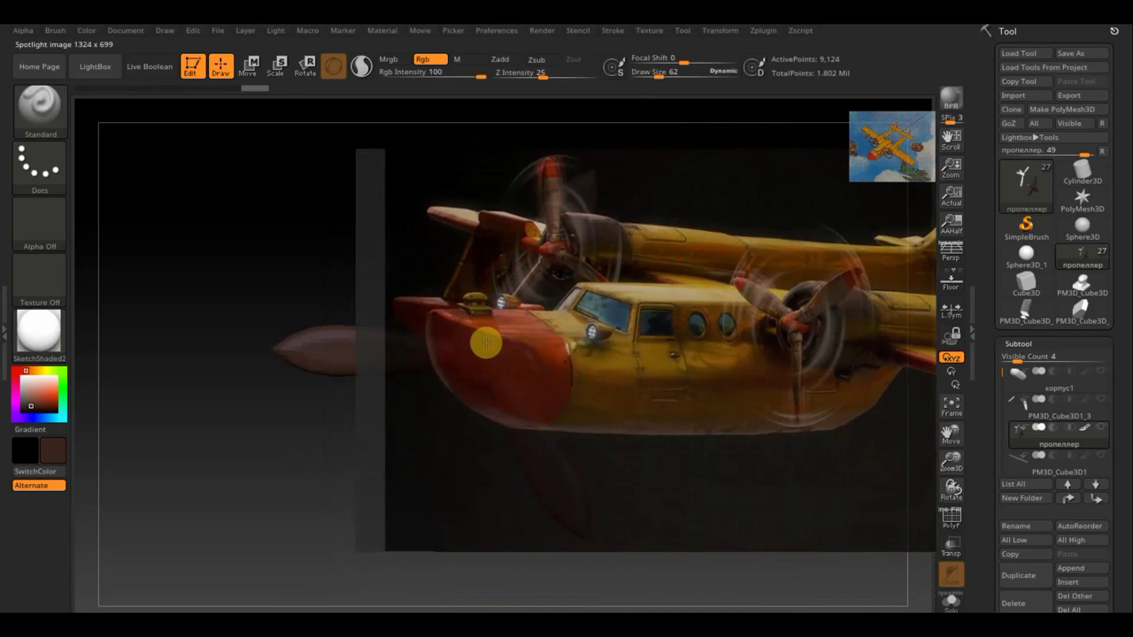
key("shift+z")
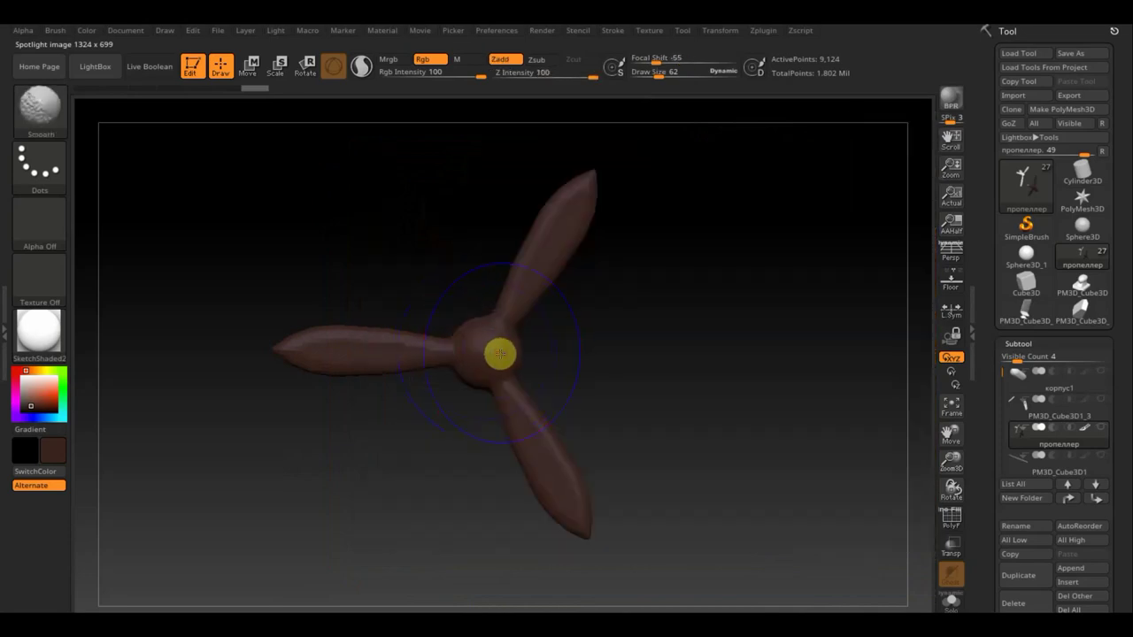
key("shift+z")
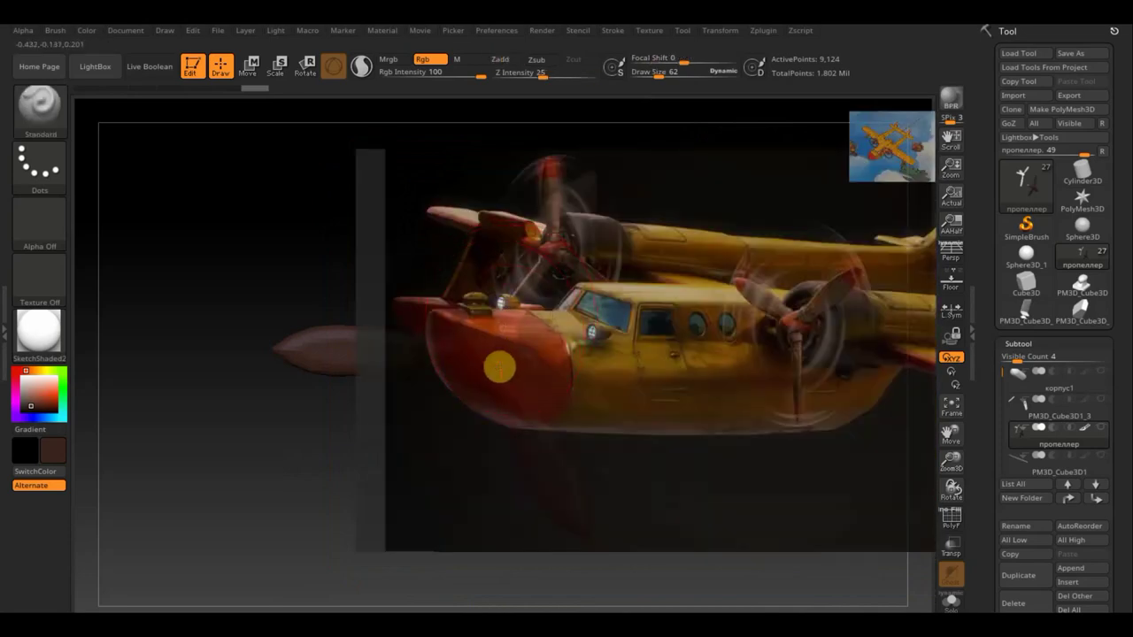
key("shift+z")
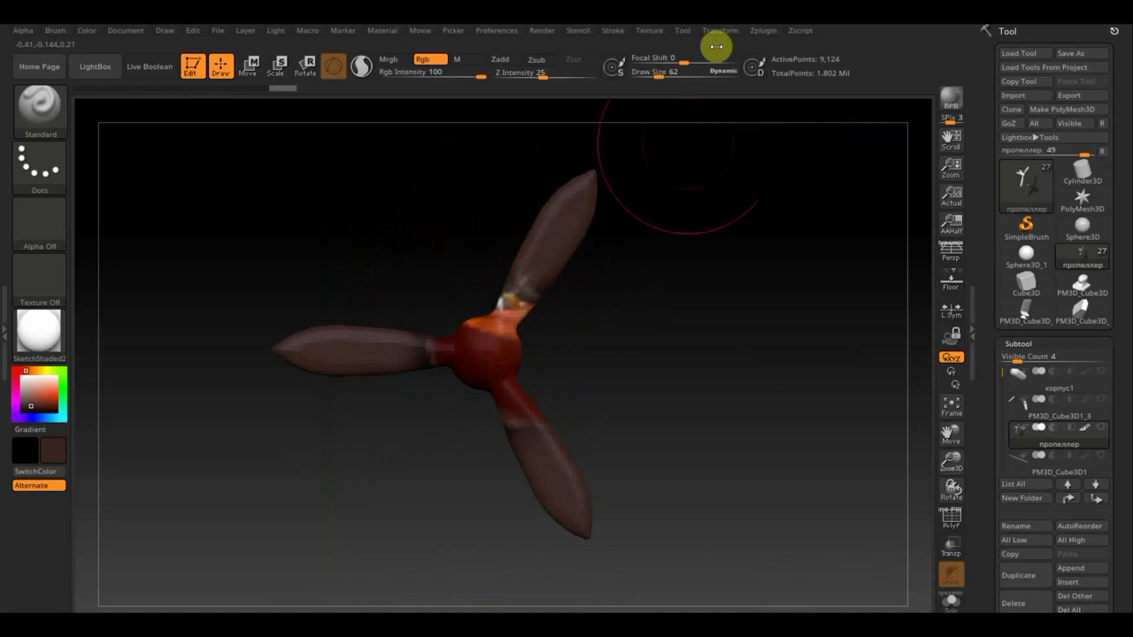
Shrink the brush, darken the hub red, and even out the blades in uniform brown.
left_click_drag(662, 75, 647, 75)
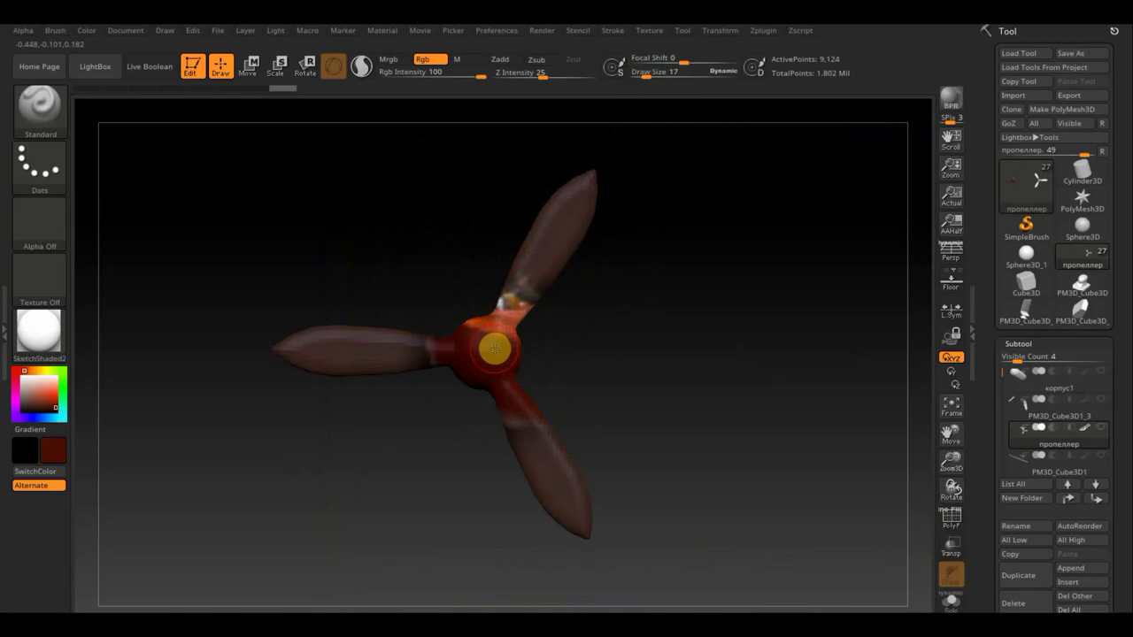
left_click_drag(506, 339, 506, 370)
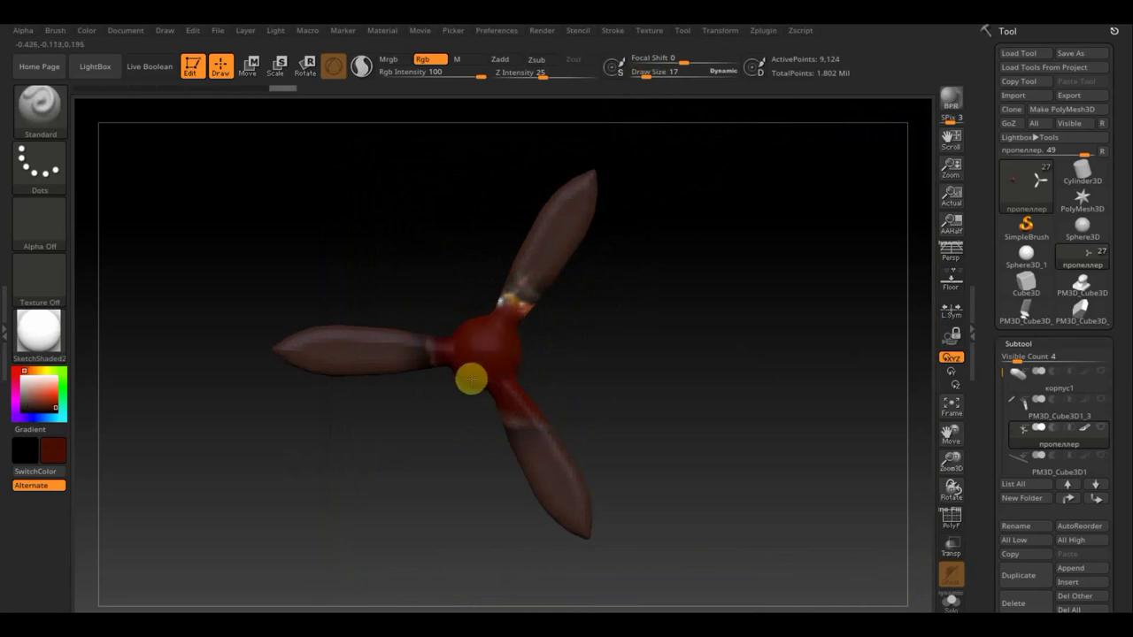
key("c")
left_click_drag(569, 234, 525, 325)
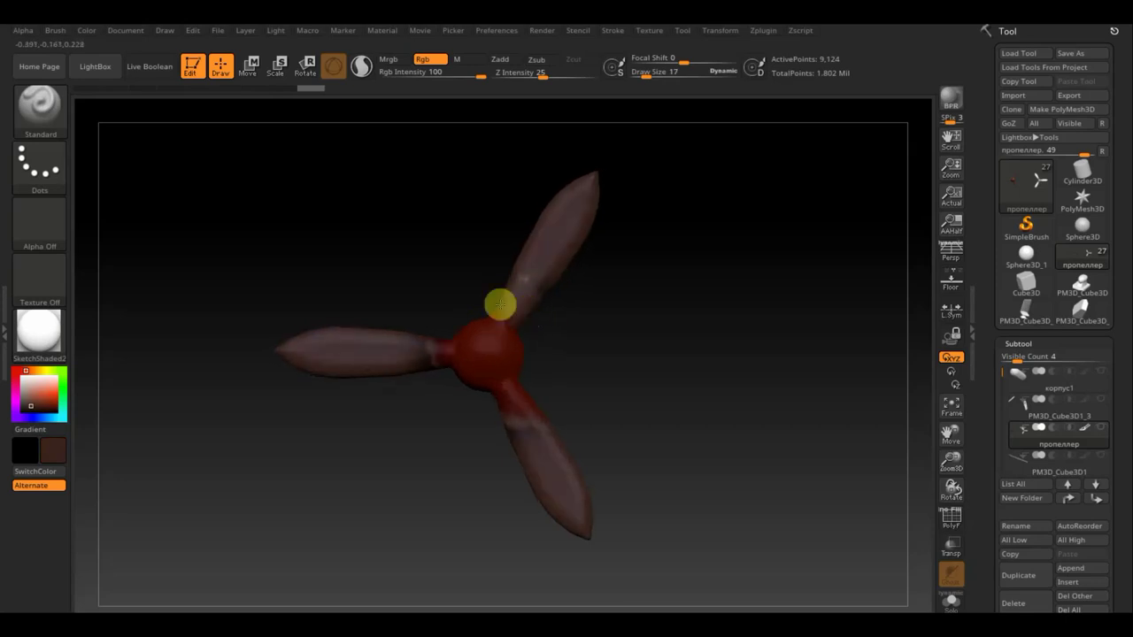
left_click_drag(490, 300, 583, 192)
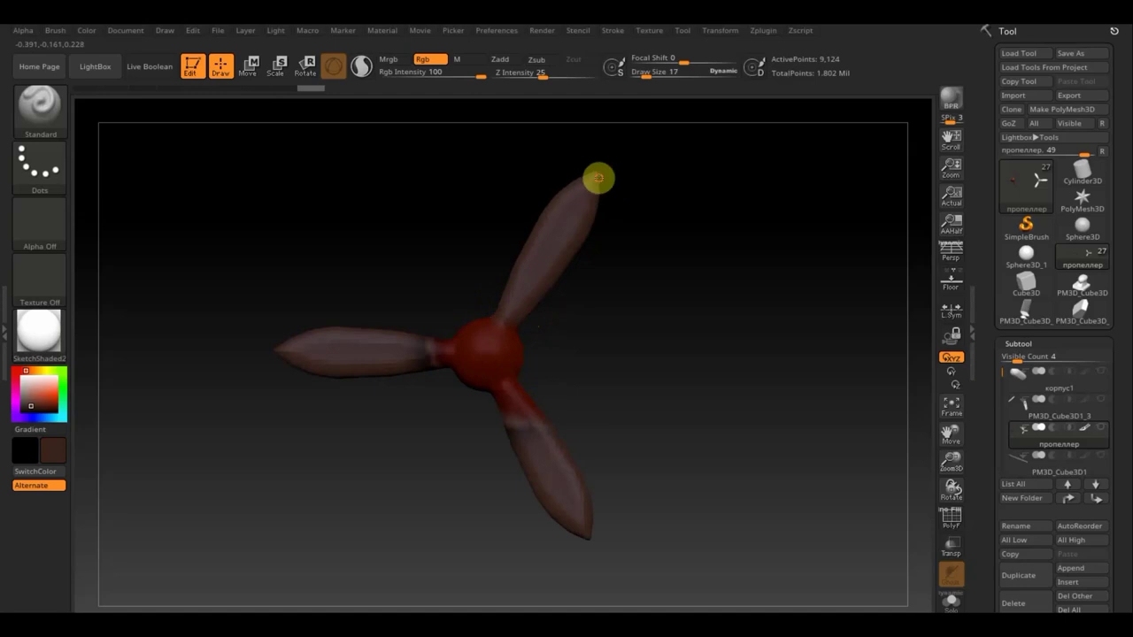
mouse_move(433, 326)
left_mouse_down()
mouse_move(431, 362)
mouse_move(459, 395)
mouse_move(538, 392)
mouse_move(502, 403)
mouse_move(533, 417)
left_mouse_up()
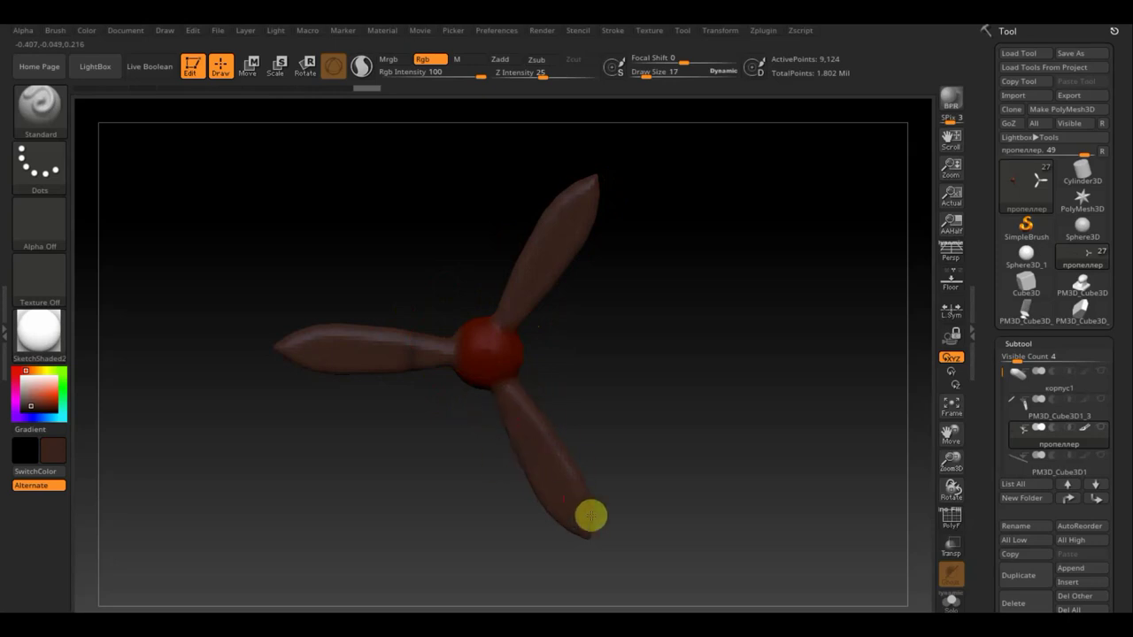
left_click_drag(315, 356, 485, 352)
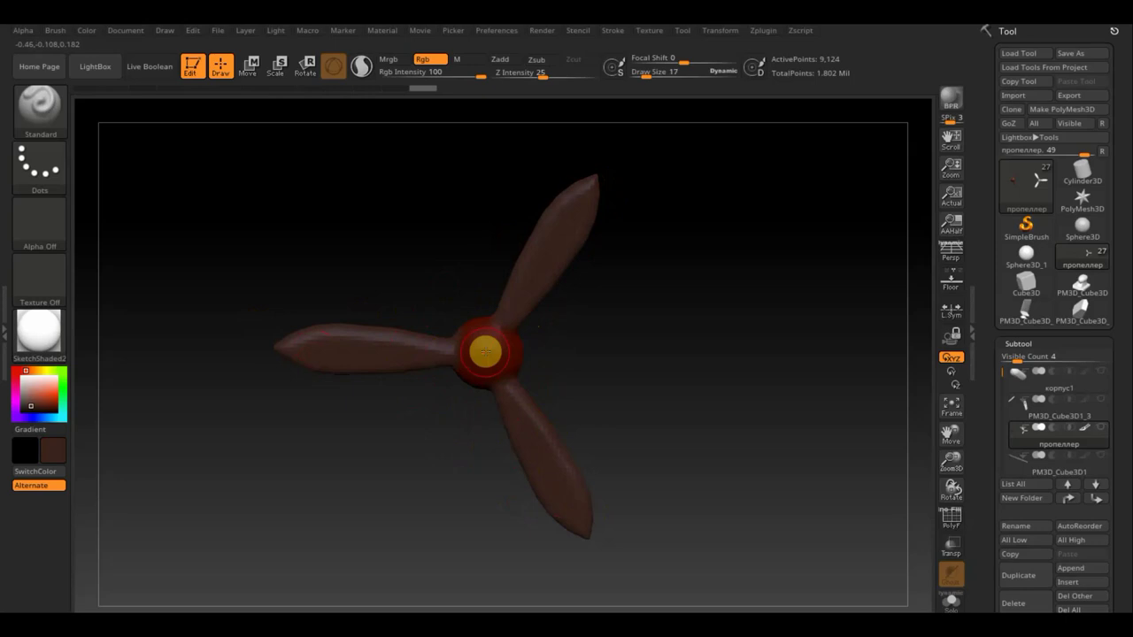
Sample the hub's dark red and paint the upper, left and lower blade tips.
key("c")
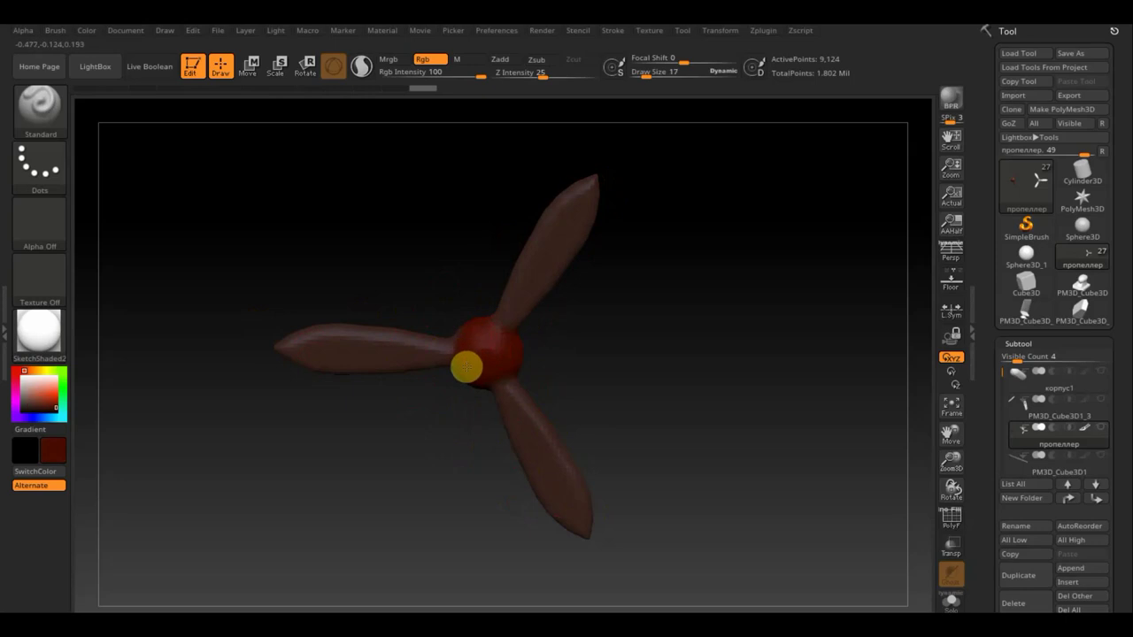
left_click_drag(508, 346, 298, 336, "shift")
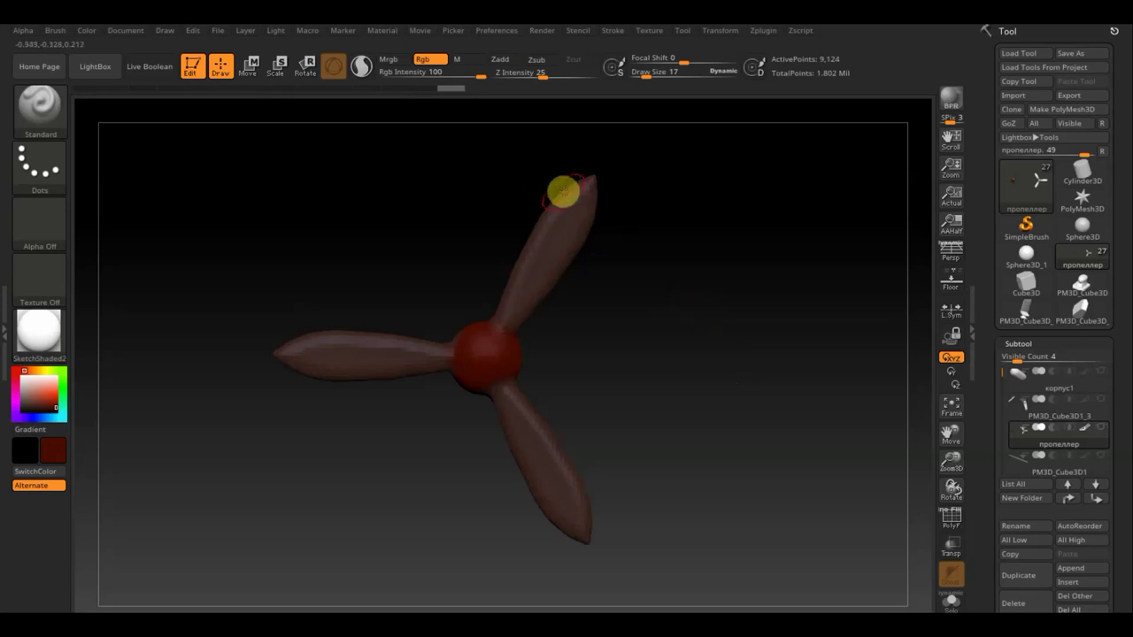
left_click_drag(568, 193, 615, 215)
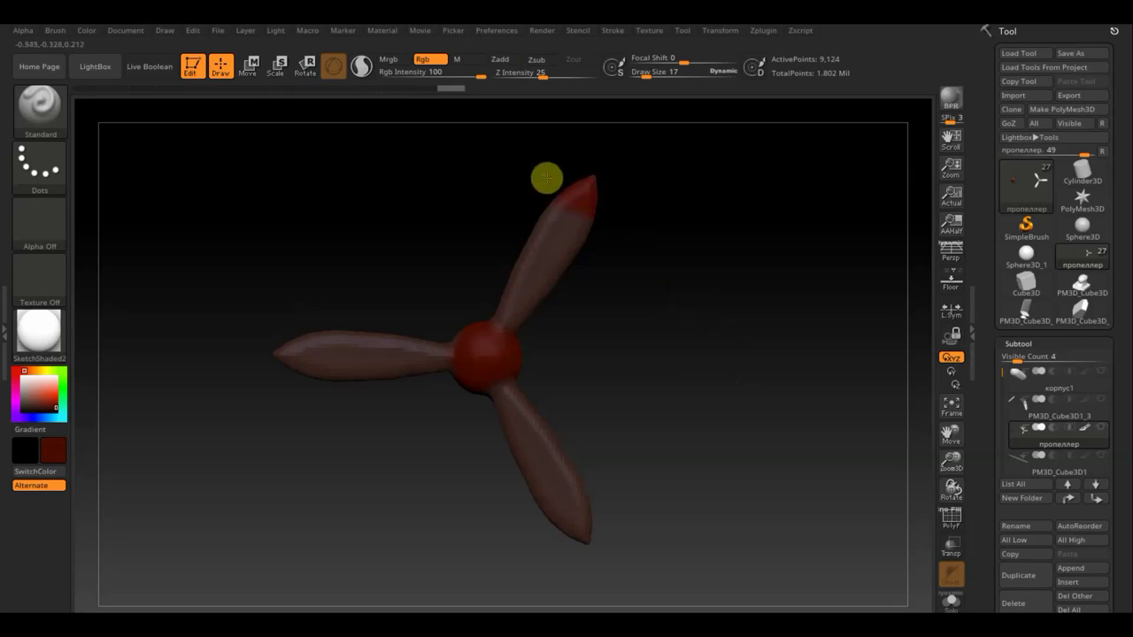
mouse_move(291, 334)
left_mouse_down()
mouse_move(291, 357)
mouse_move(296, 337)
left_mouse_up()
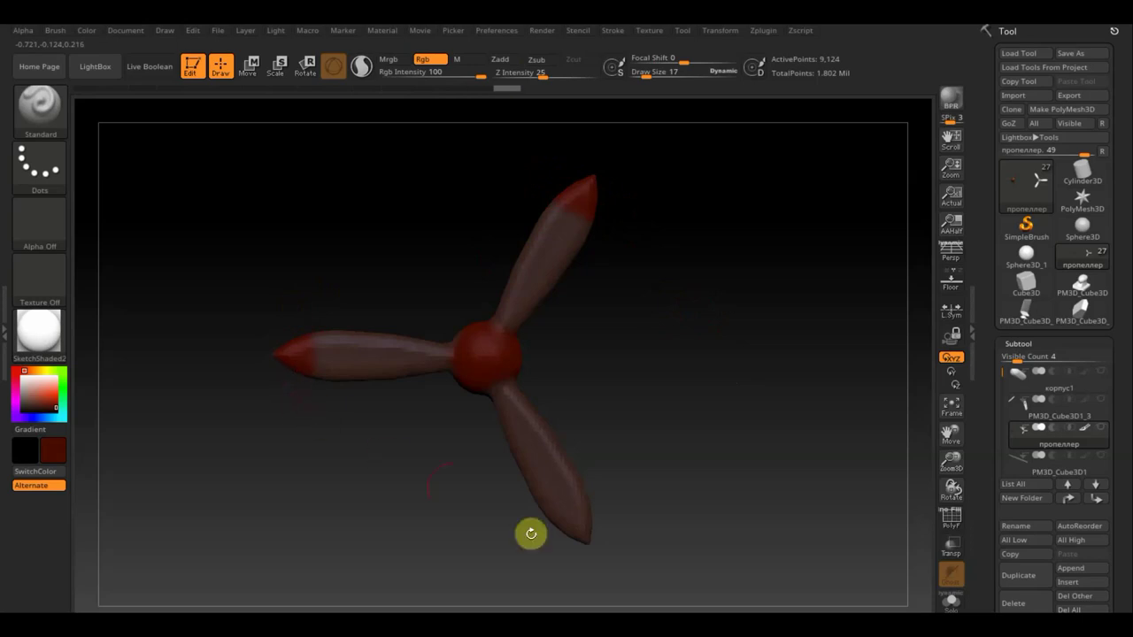
mouse_move(604, 502)
left_mouse_down()
mouse_move(526, 537)
mouse_move(602, 508)
mouse_move(544, 552)
mouse_move(599, 515)
left_mouse_up()
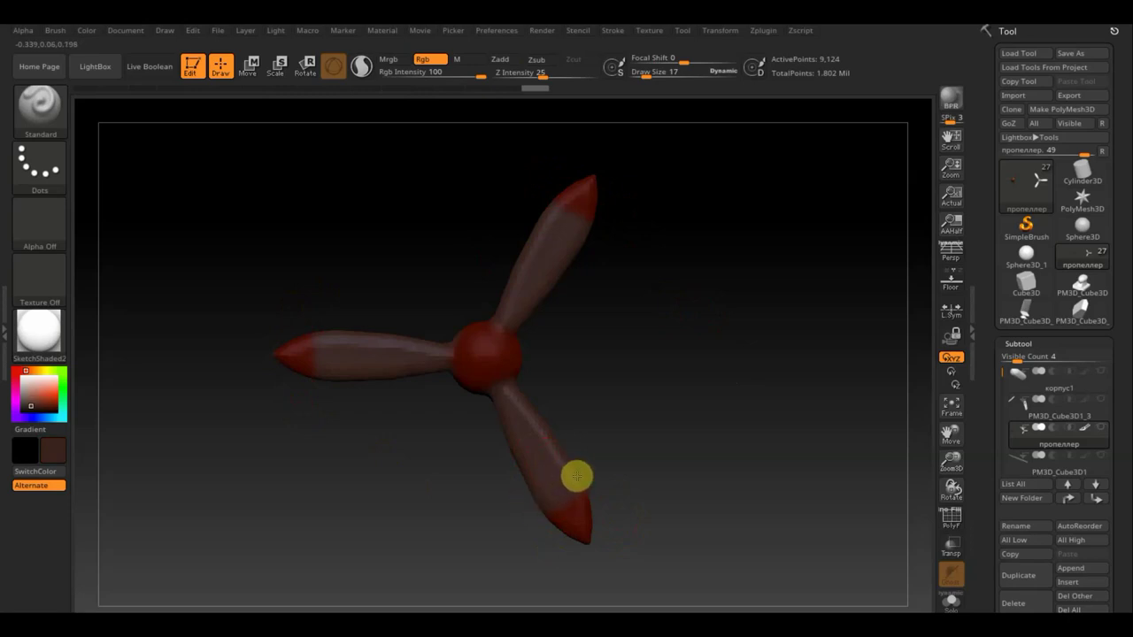
Resample the hub's red and repaint the lower, upper and right blade tips bright red.
mouse_move(660, 417)
left_mouse_down()
mouse_move(649, 374)
mouse_move(513, 371)
mouse_move(561, 316)
left_mouse_up()
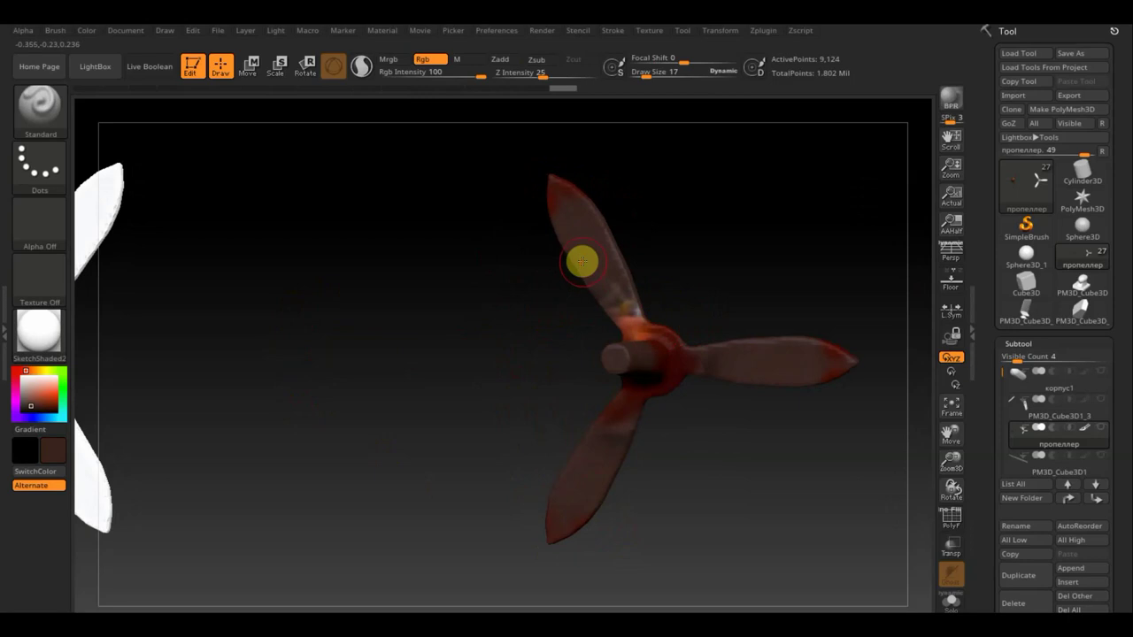
mouse_move(593, 259)
left_mouse_down()
mouse_move(615, 294)
mouse_move(643, 309)
left_mouse_up()
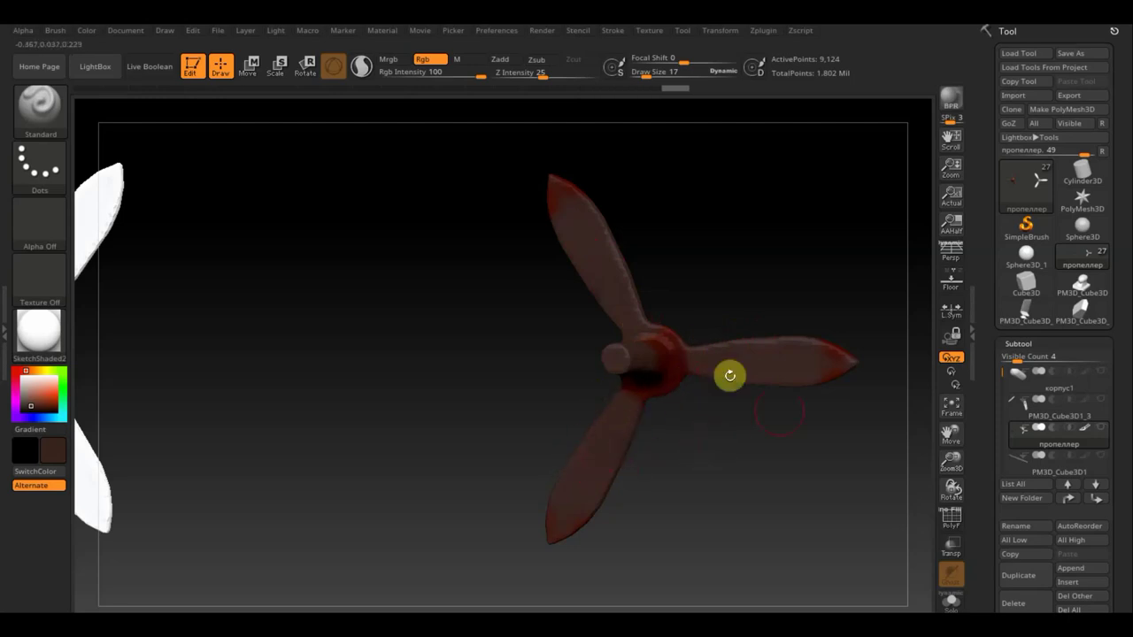
key("c")
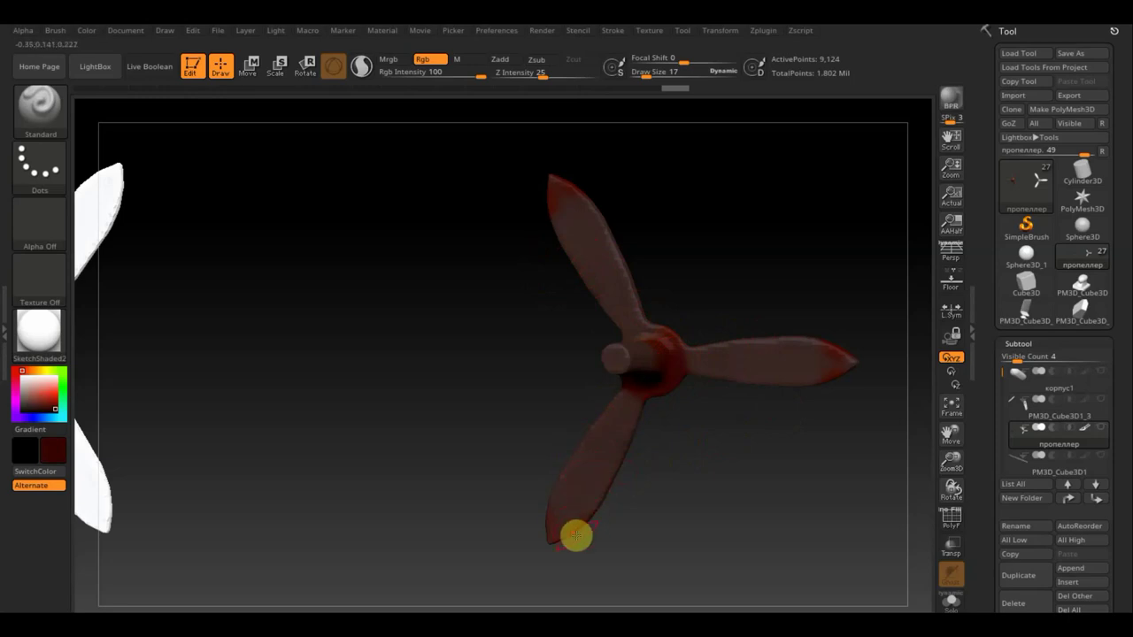
mouse_move(551, 516)
left_mouse_down()
mouse_move(549, 526)
mouse_move(546, 514)
mouse_move(580, 535)
left_mouse_up()
left_click_drag(569, 193, 556, 189)
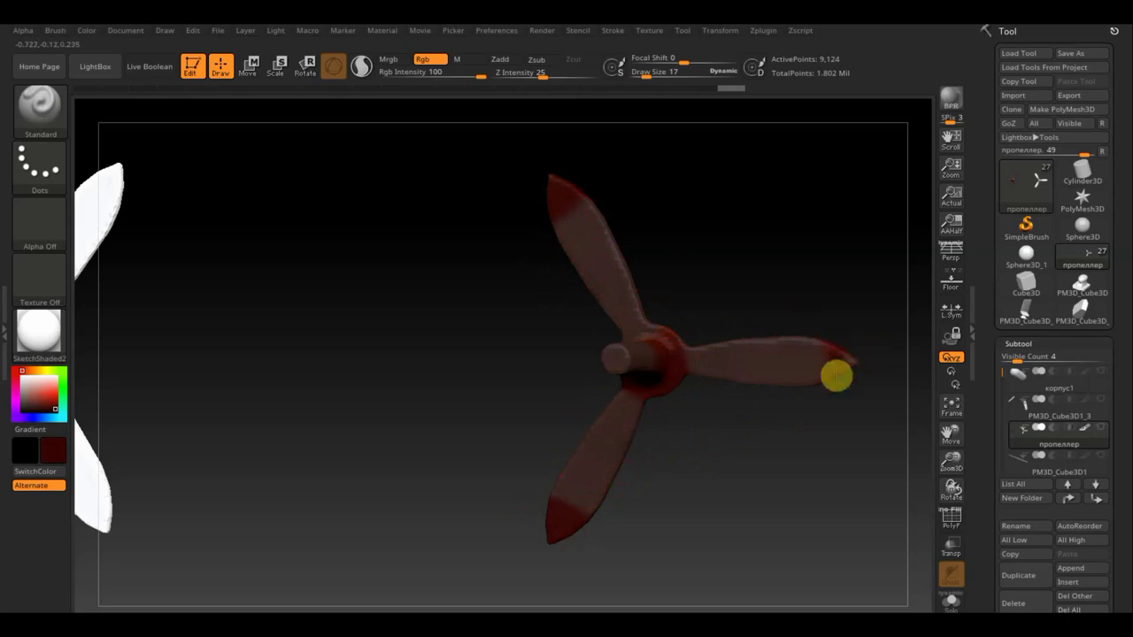
left_click_drag(833, 376, 832, 338)
mouse_move(853, 271)
left_mouse_down()
mouse_move(704, 297)
mouse_move(190, 303)
mouse_move(177, 293)
left_mouse_up()
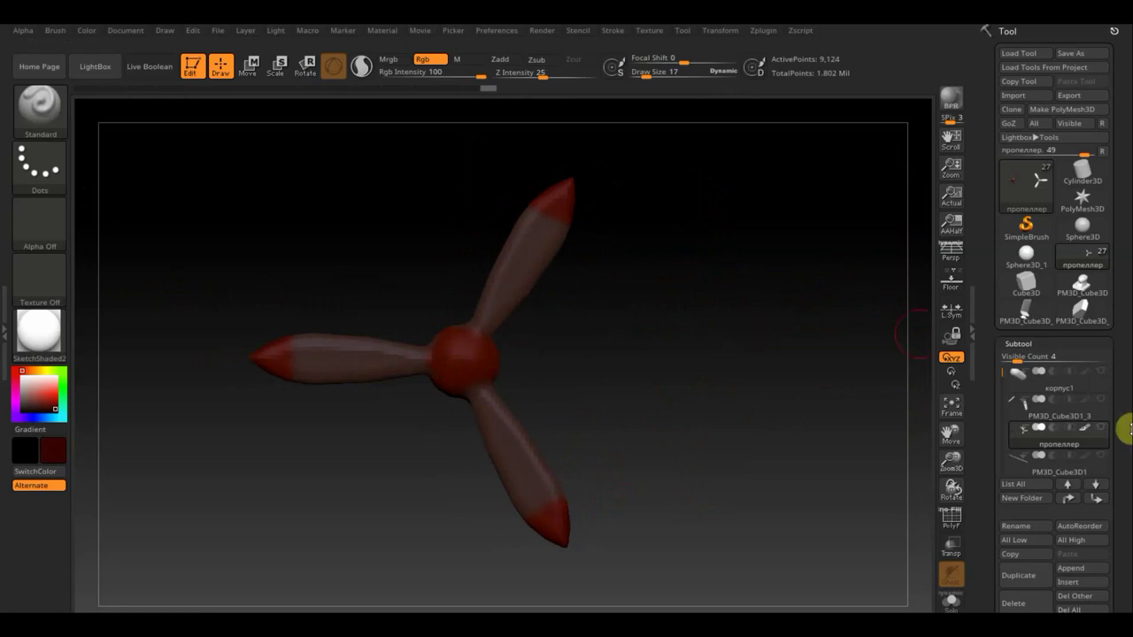
left_click_drag(1126, 485, 1126, 450)
scroll(1115, 443, "down", 5)
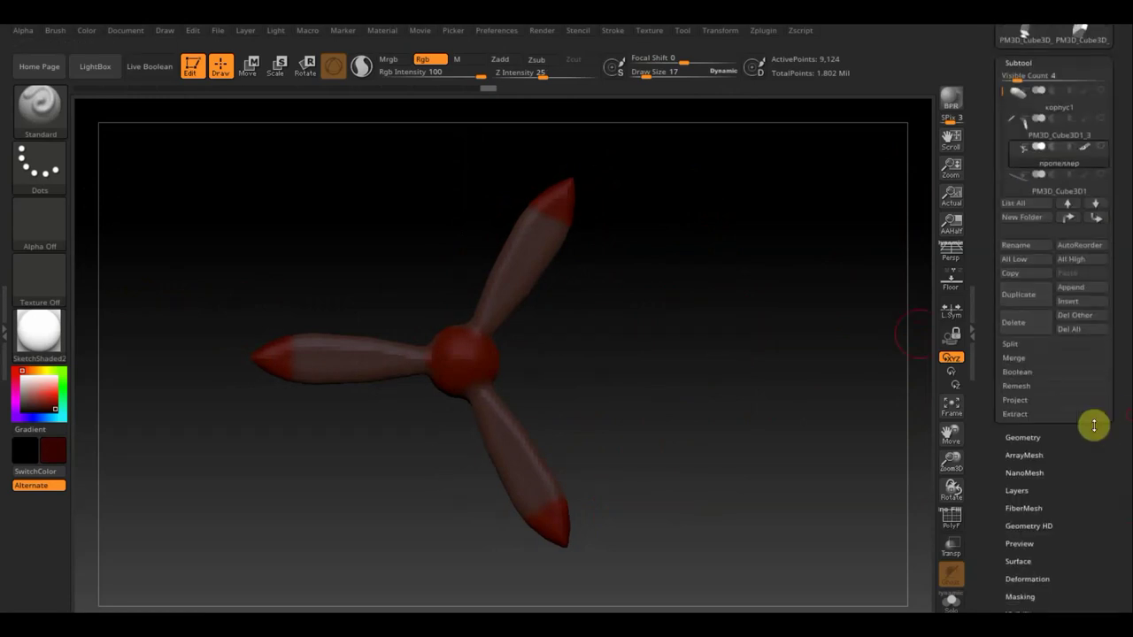
Apply Mirror And Weld to the propeller mesh, then rotate to view both propellers.
left_click(1032, 439)
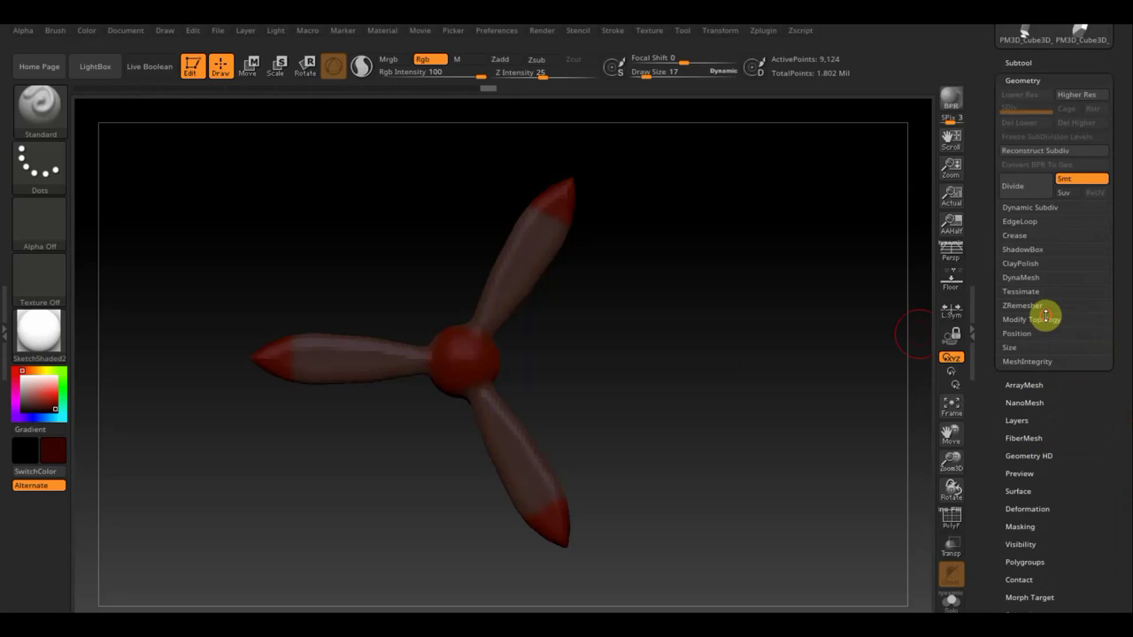
left_click(1045, 318)
left_click(1050, 362)
mouse_move(758, 355)
left_mouse_down()
mouse_move(623, 367)
mouse_move(607, 342)
left_mouse_up()
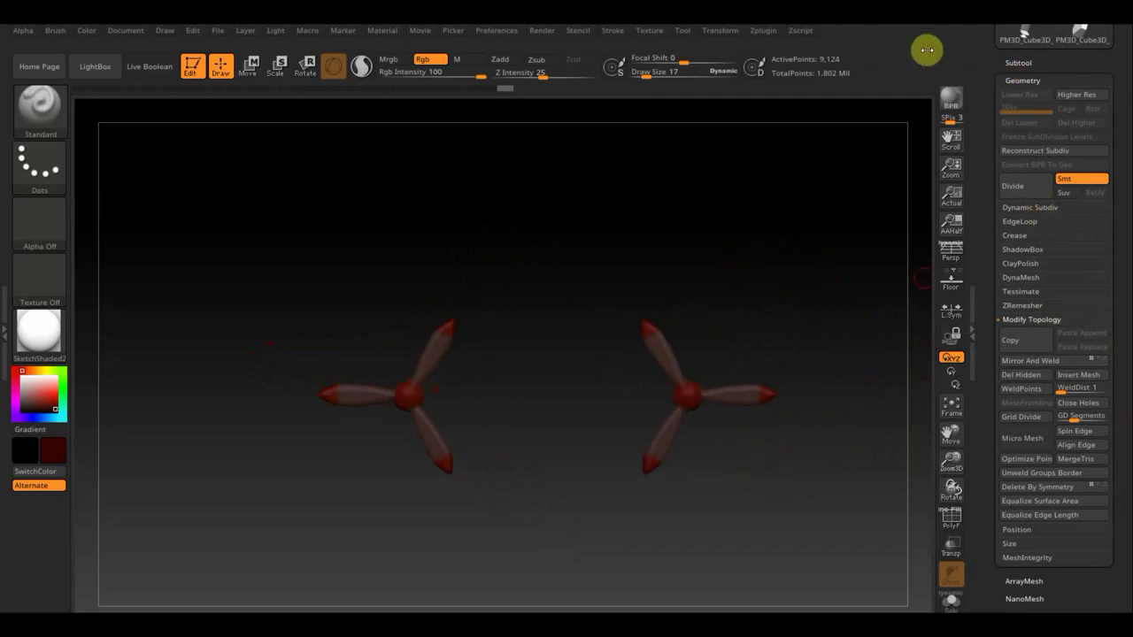
Unwrap the propellers' UVs with UV Master, working on a clone.
left_click(765, 37)
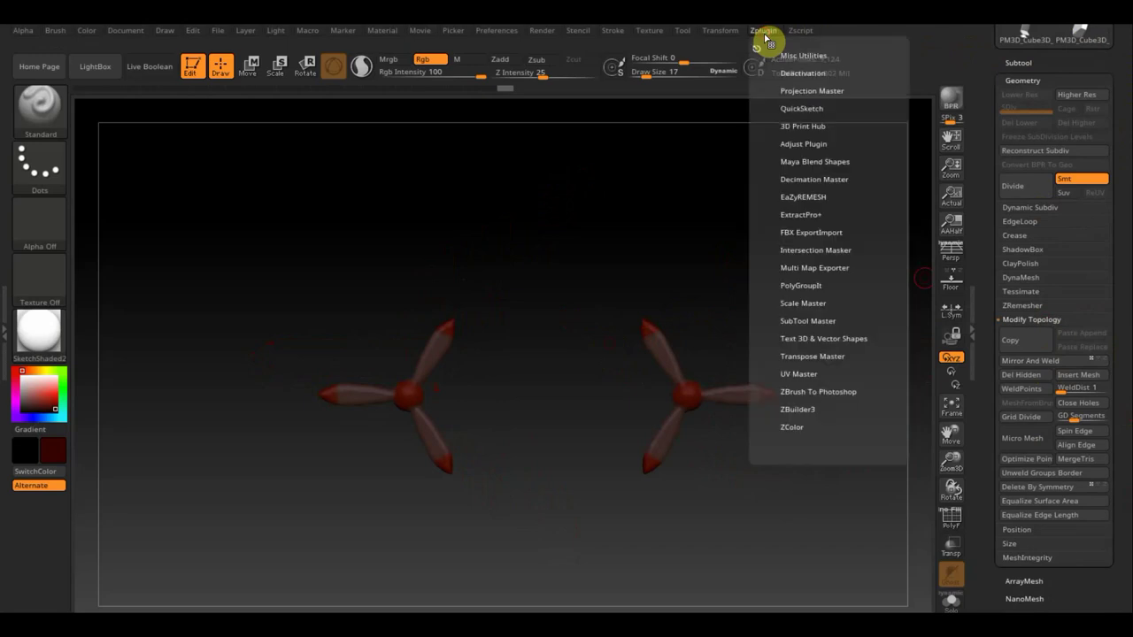
left_click(772, 110)
left_click(770, 37)
left_click(807, 374)
scroll(897, 458, "down", 4)
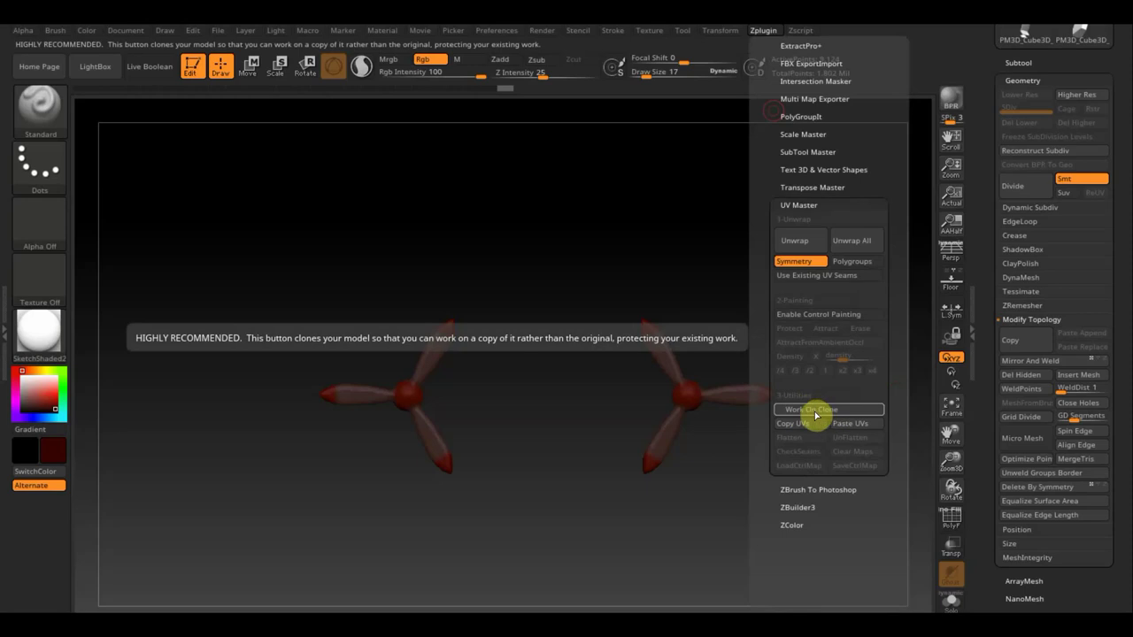
left_click(813, 412)
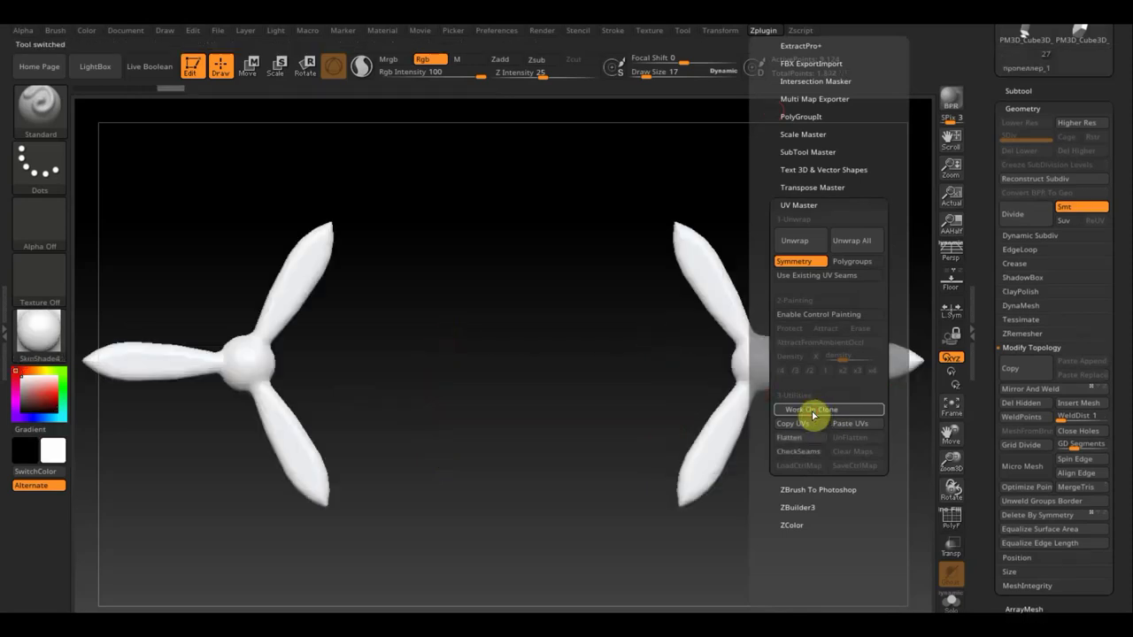
left_click(793, 239)
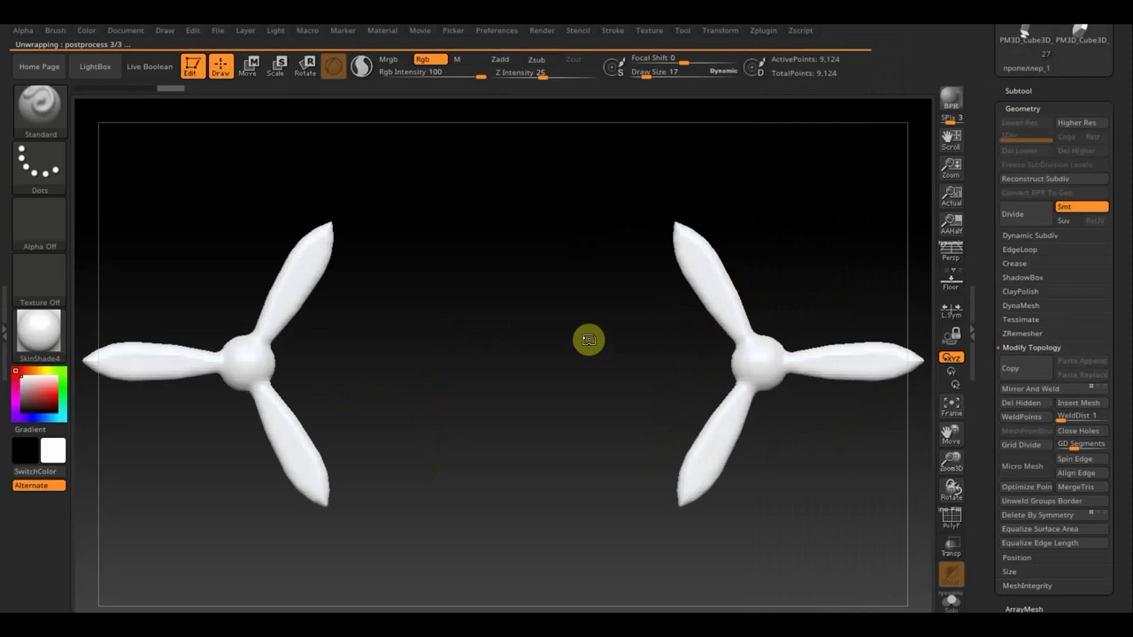
Copy the clone's unwrapped UV layout with UV Master's Copy UVs.
mouse_move(638, 351)
left_mouse_down("alt")
mouse_move(632, 359)
mouse_move(599, 295)
mouse_move(757, 257)
mouse_move(961, 139)
left_mouse_up("alt")
left_click(764, 32)
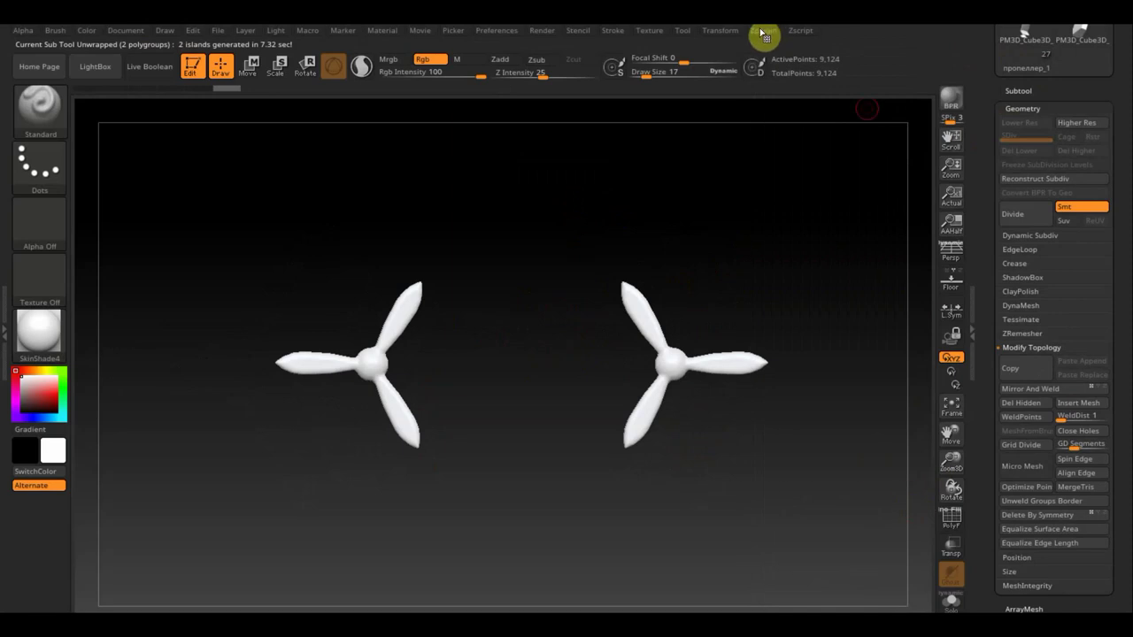
left_click(767, 33)
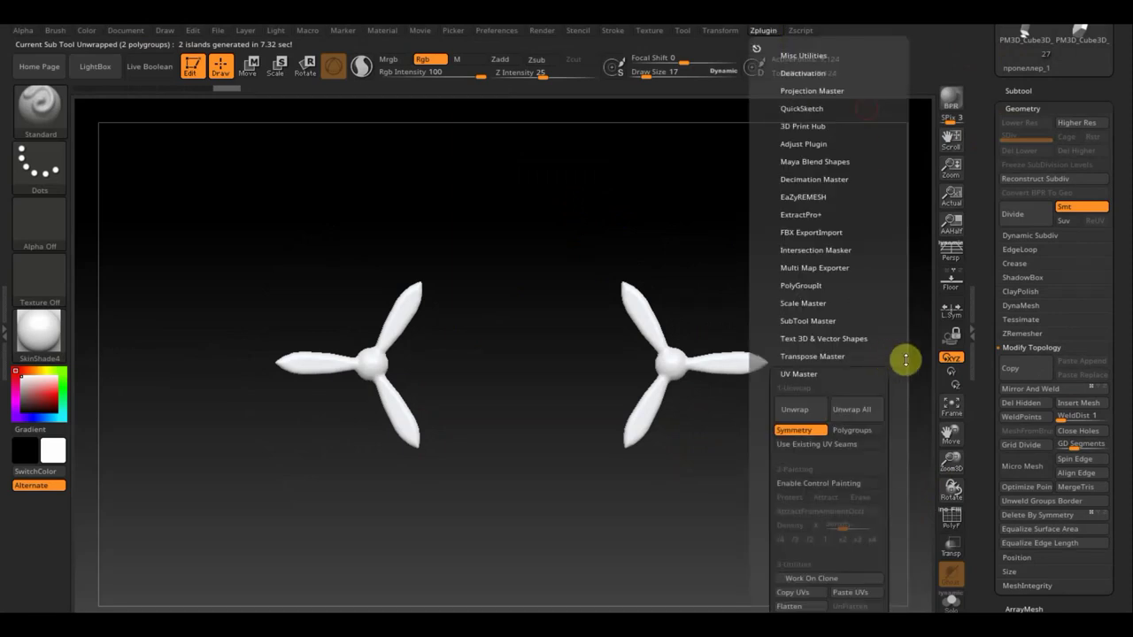
left_click_drag(897, 344, 889, 256)
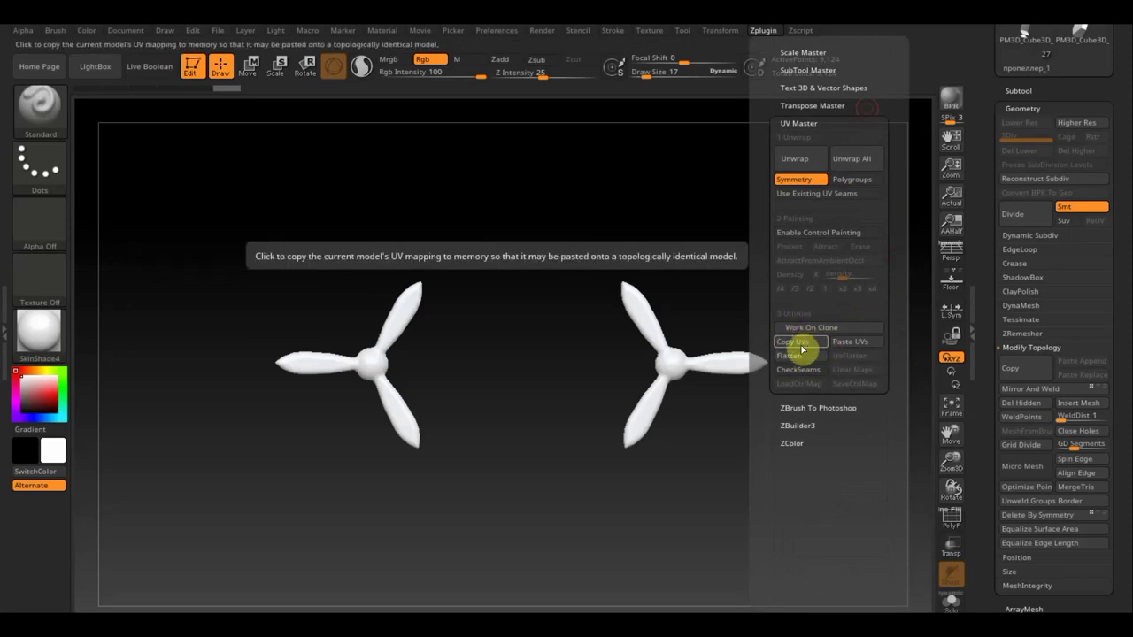
left_click(802, 348)
left_click_drag(1129, 232, 1120, 336)
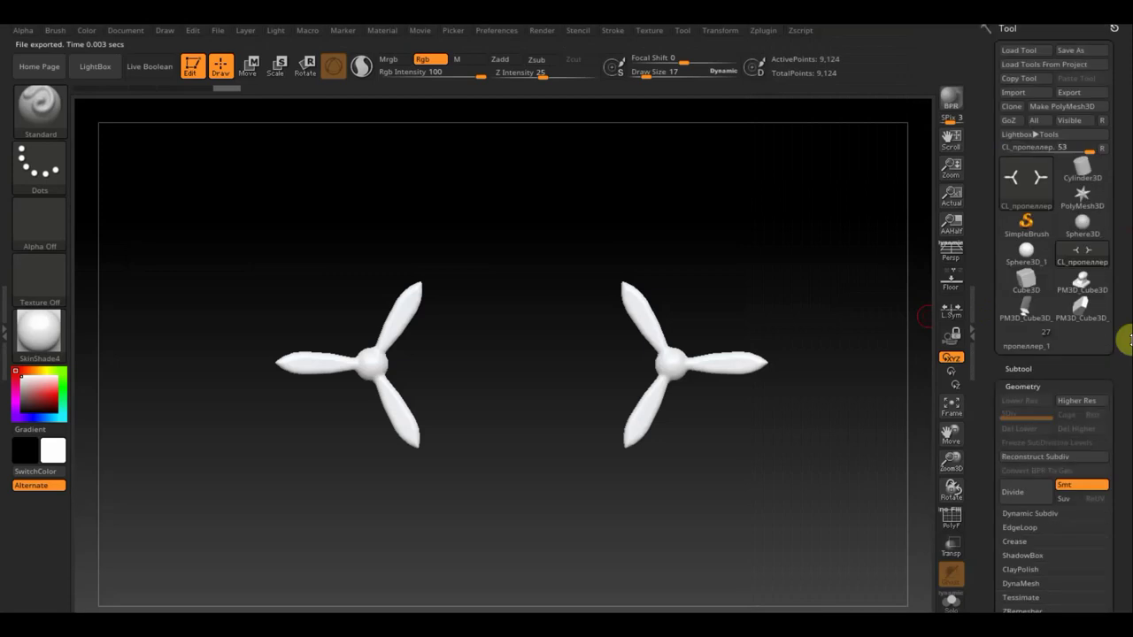
Paste the copied UVs onto the original red propeller tool.
left_click(1016, 342)
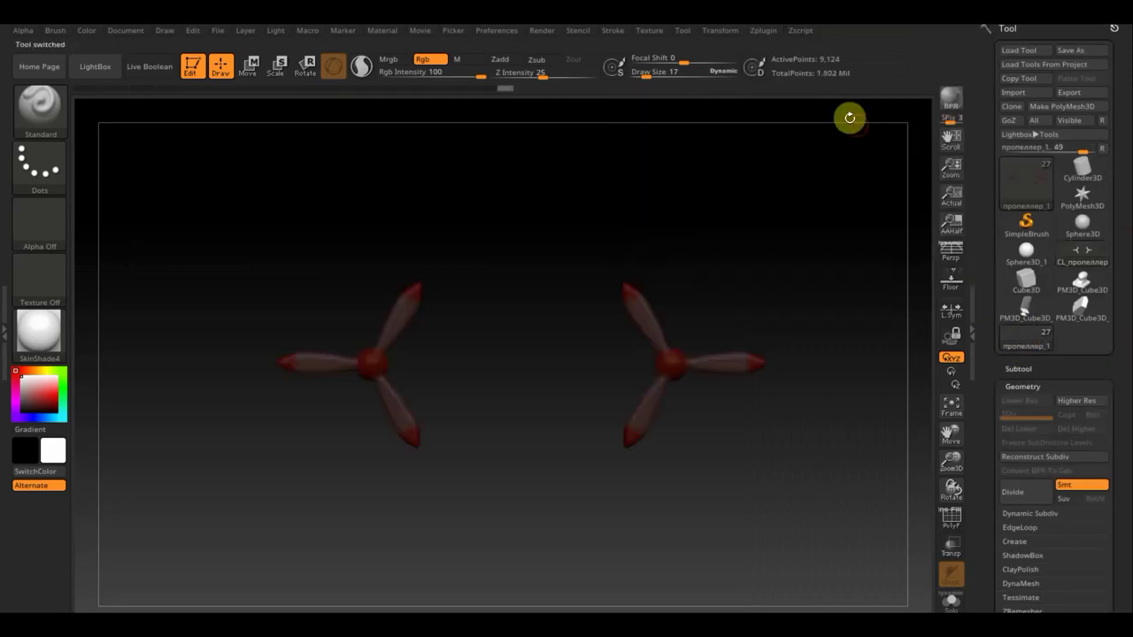
left_click(763, 30)
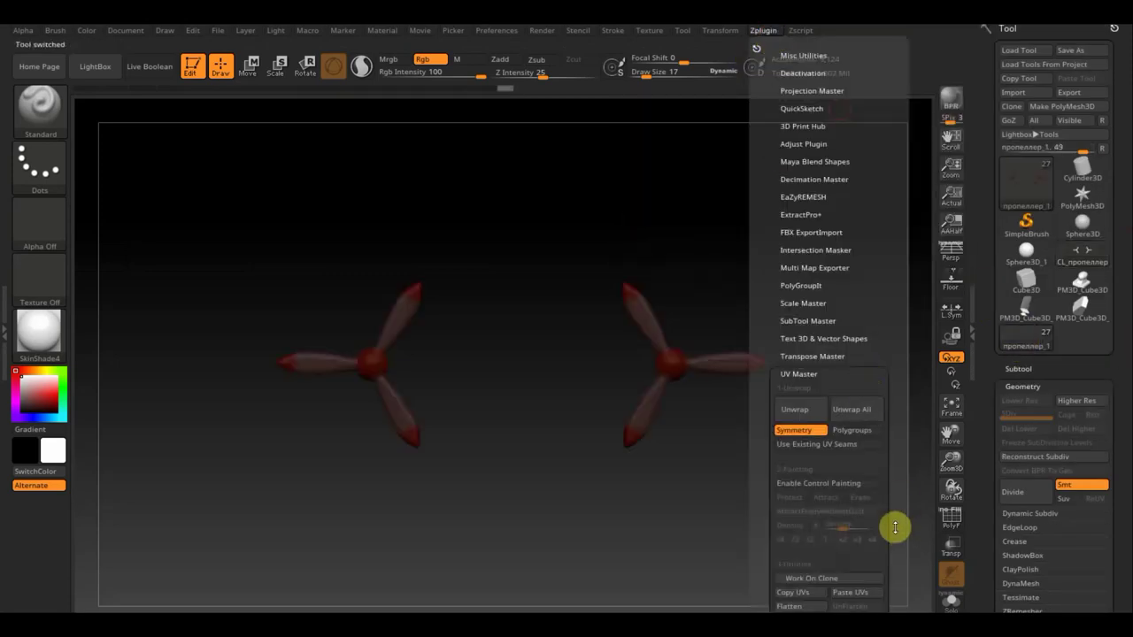
scroll(895, 526, "down", 5)
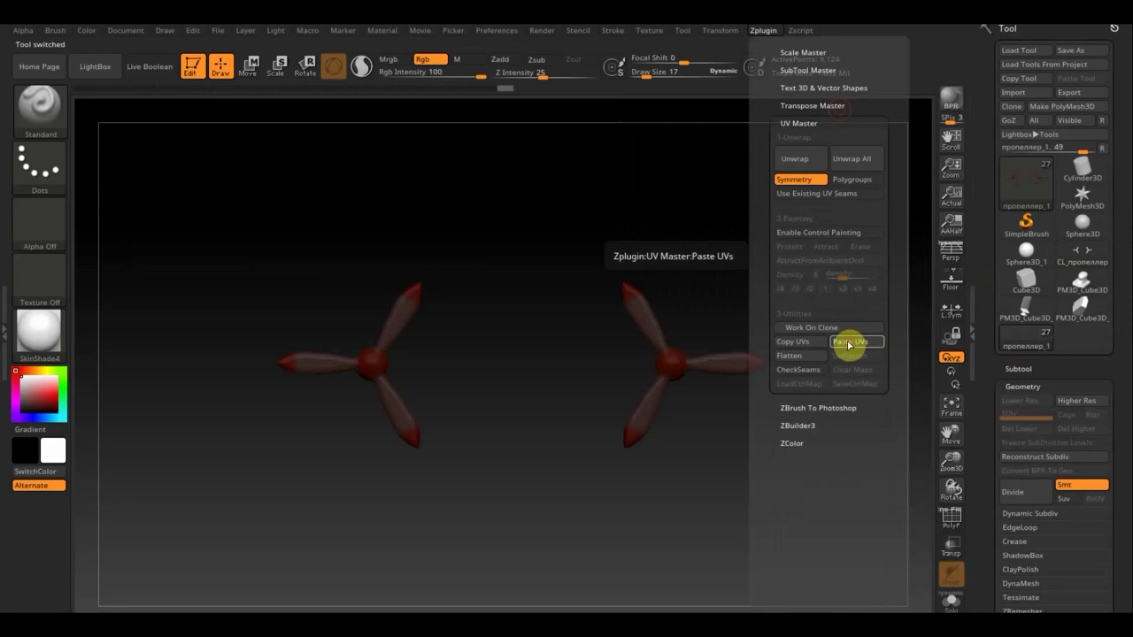
left_click(861, 342)
left_click_drag(1125, 430, 1121, 321)
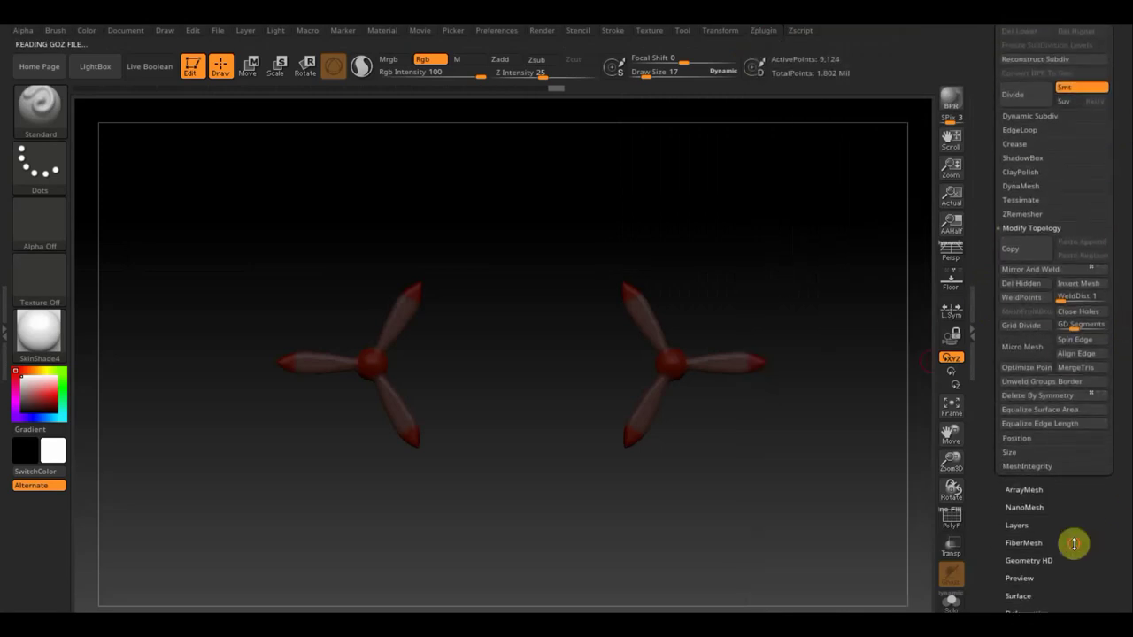
Create a new texture map from the propeller's polypaint.
scroll(1070, 437, "down", 5)
scroll(1070, 437, "down", 3)
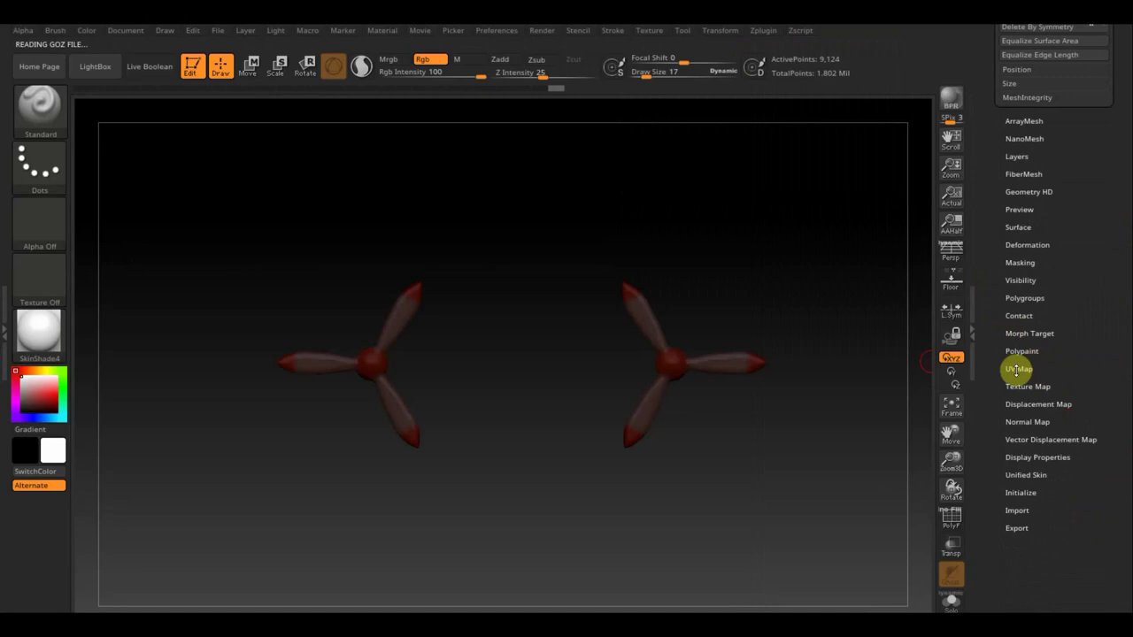
left_click(1030, 386)
scroll(1109, 278, "down", 3)
scroll(1108, 278, "up", 3)
left_click(1010, 442)
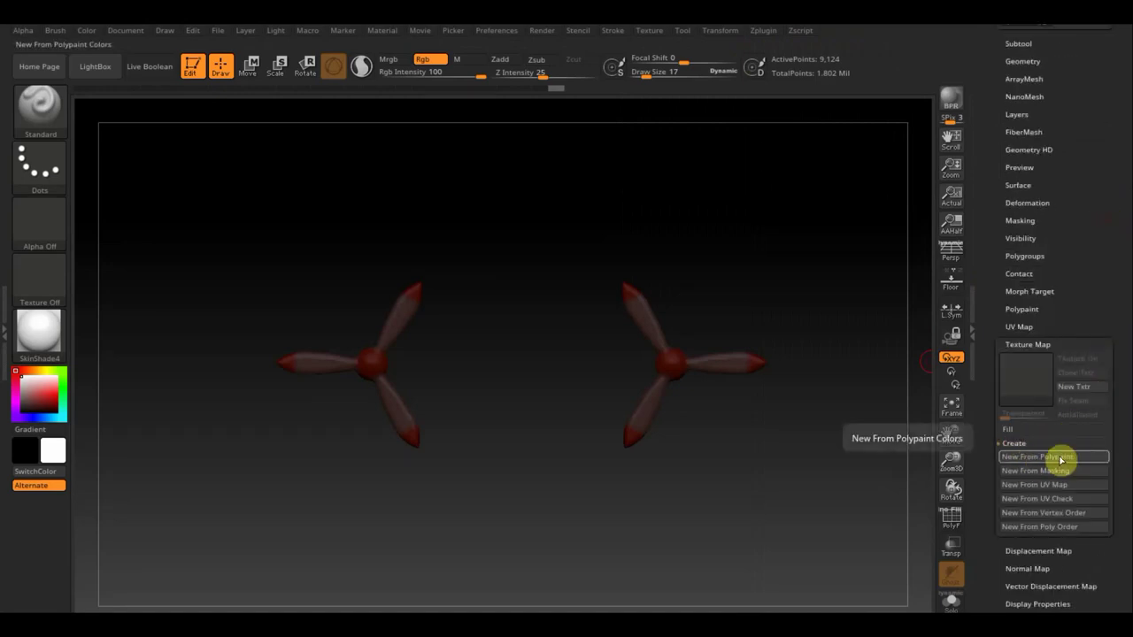
left_click(1102, 456)
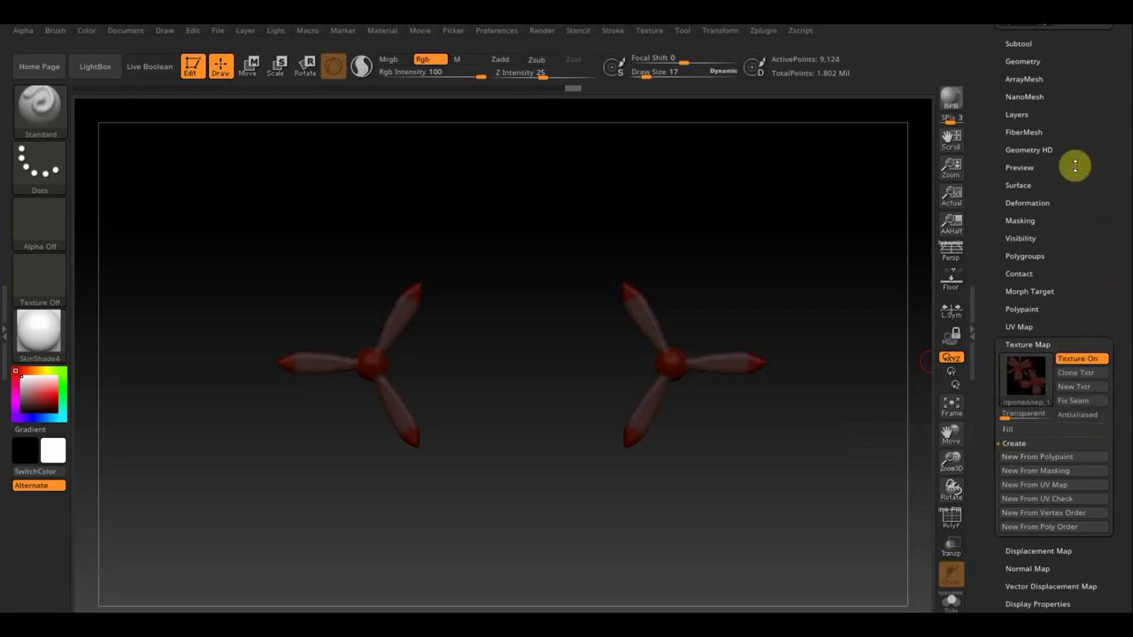
Export the propeller as OBJ file пропеллер_1 into the самолет folder.
scroll(1074, 168, "up", 3)
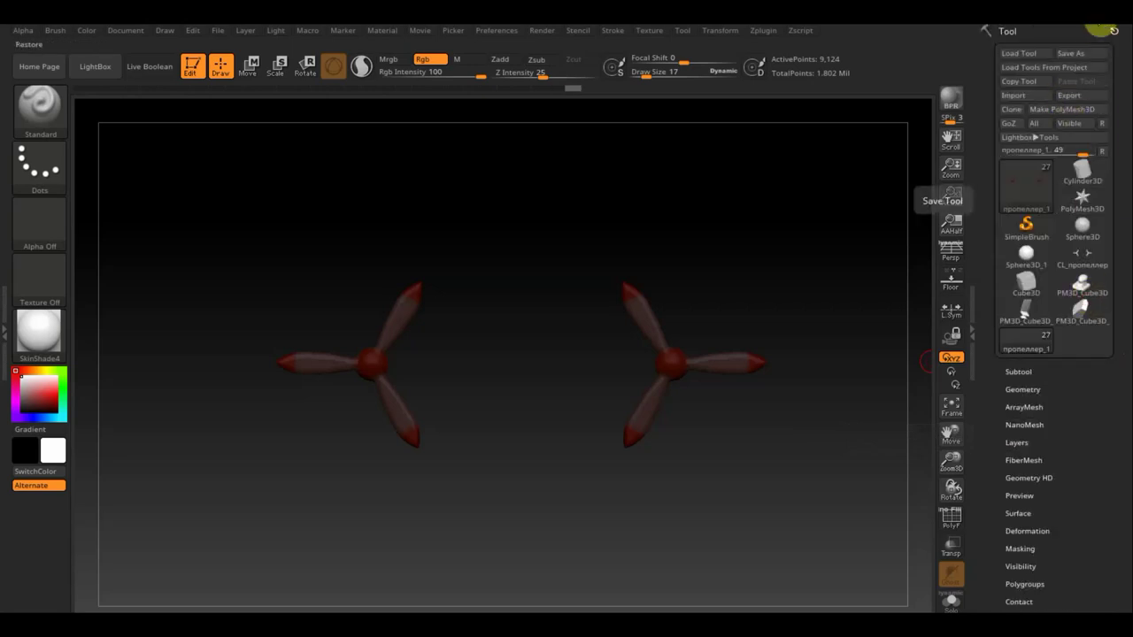
left_click(1082, 24)
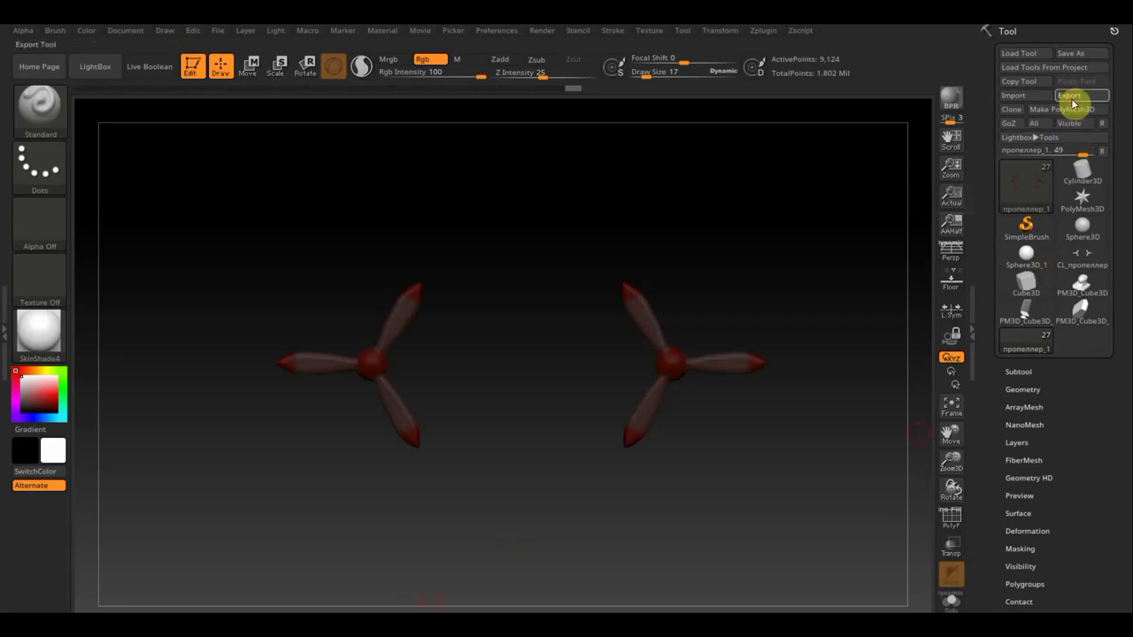
left_click(1071, 96)
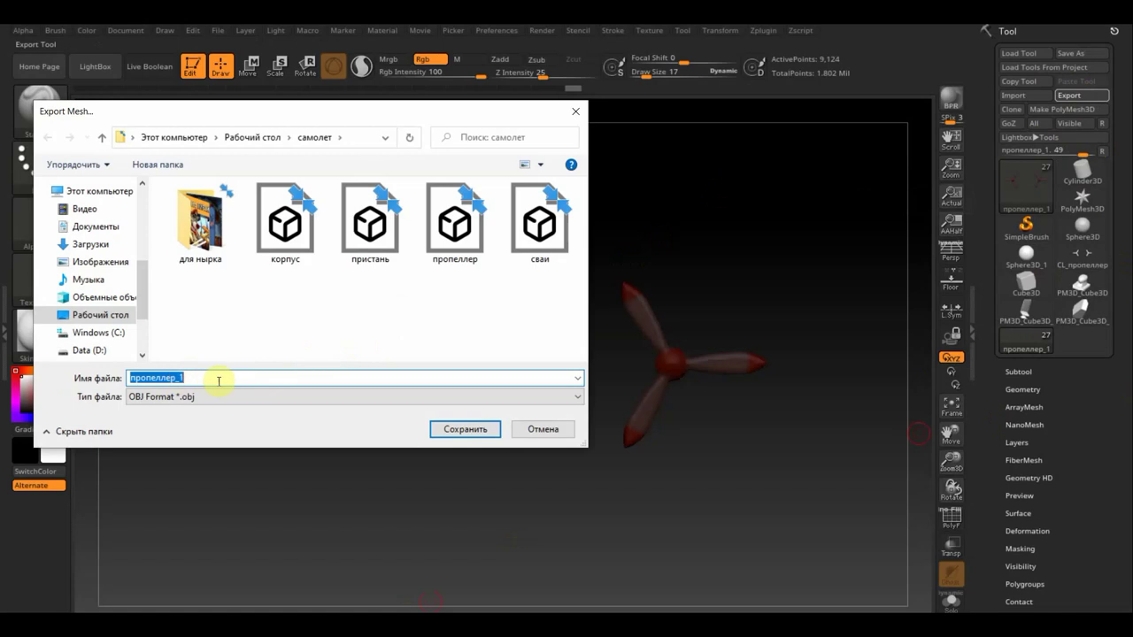
left_click(474, 434)
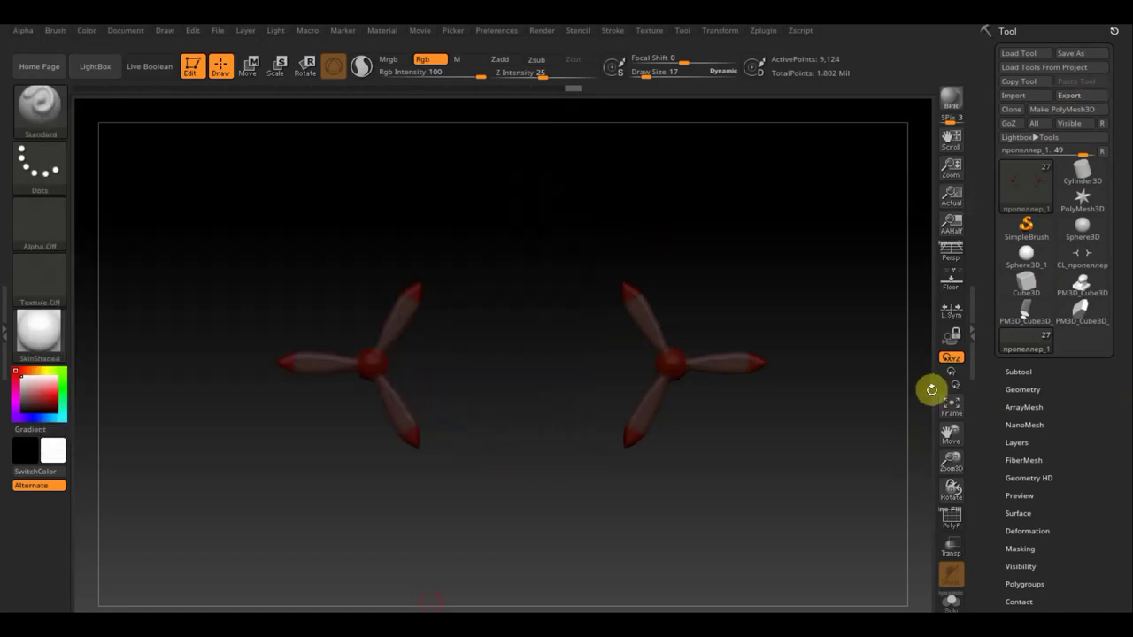
Divide the propeller to SDiv 3 with Ctrl+D, then drop the SDiv slider to 2.
left_click_drag(1067, 392, 1027, 319)
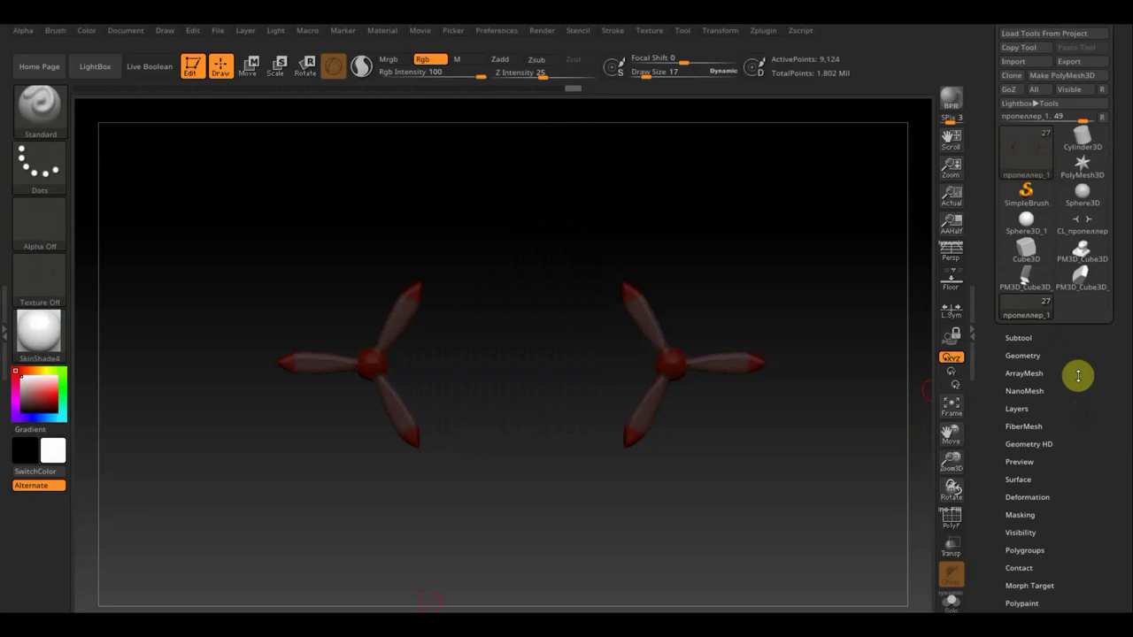
left_click(1025, 314)
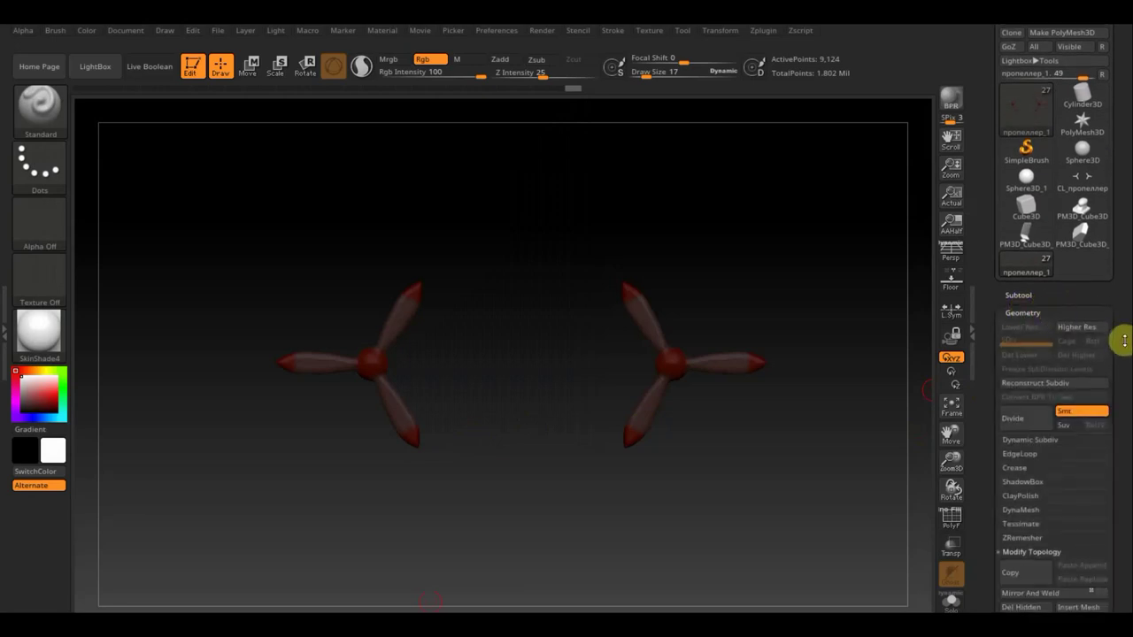
left_click_drag(1126, 345, 1123, 316)
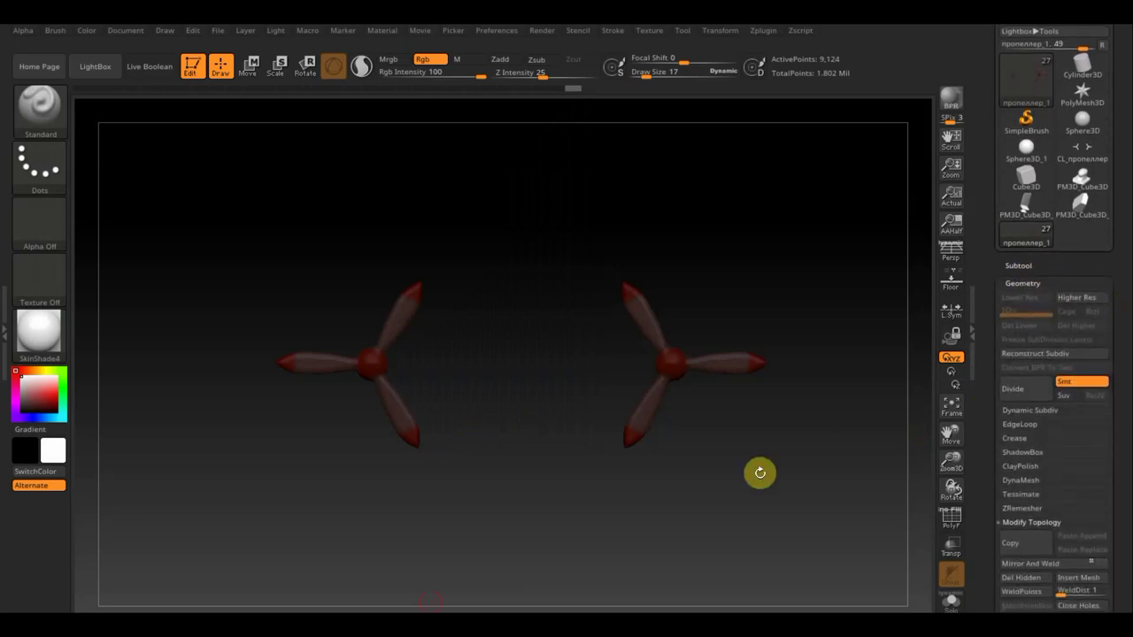
key("ctrl")
key("ctrl")
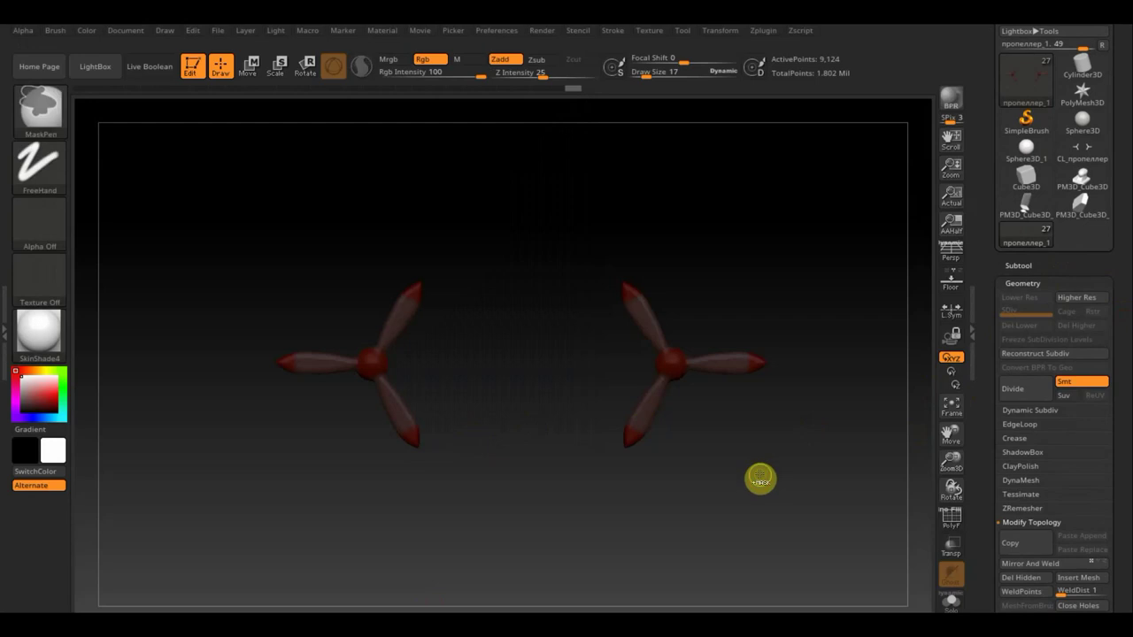
key("ctrl+d")
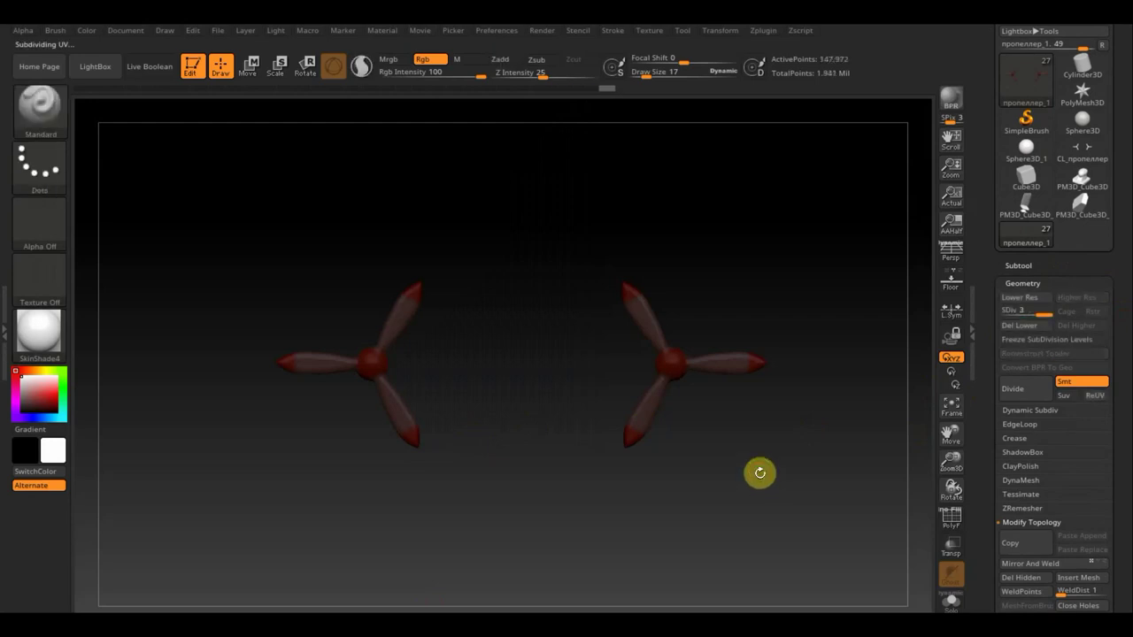
left_click(1024, 312)
left_click_drag(1025, 313, 1016, 313)
left_click_drag(1125, 411, 1121, 271)
left_click_drag(1117, 490, 1107, 481)
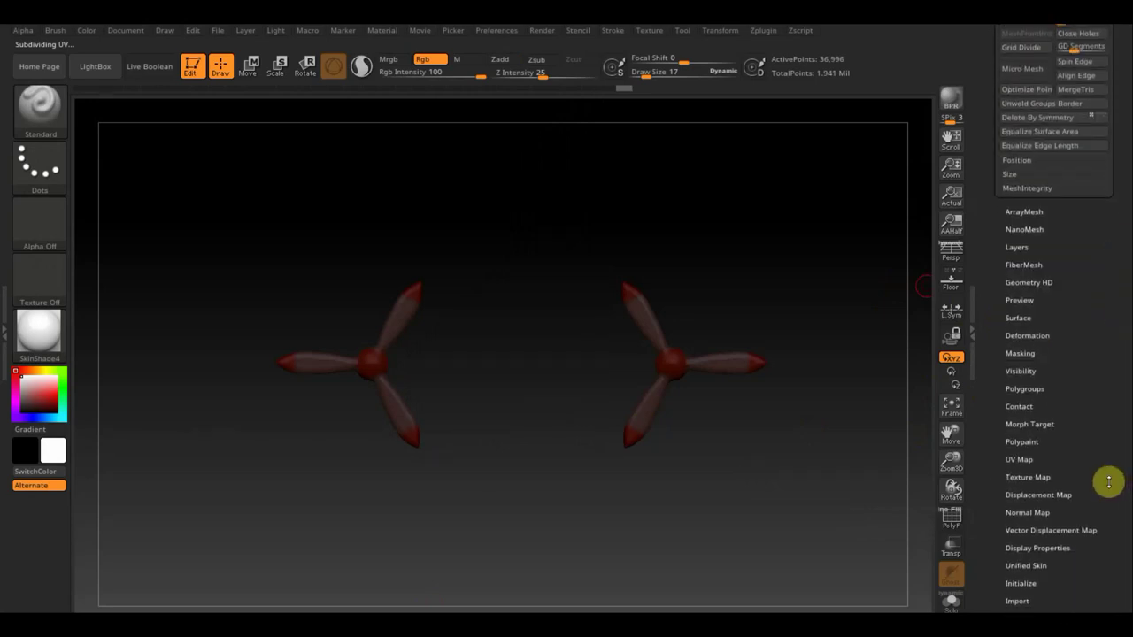
Create the propeller's normal map and clone it into the textures.
left_click(1018, 456)
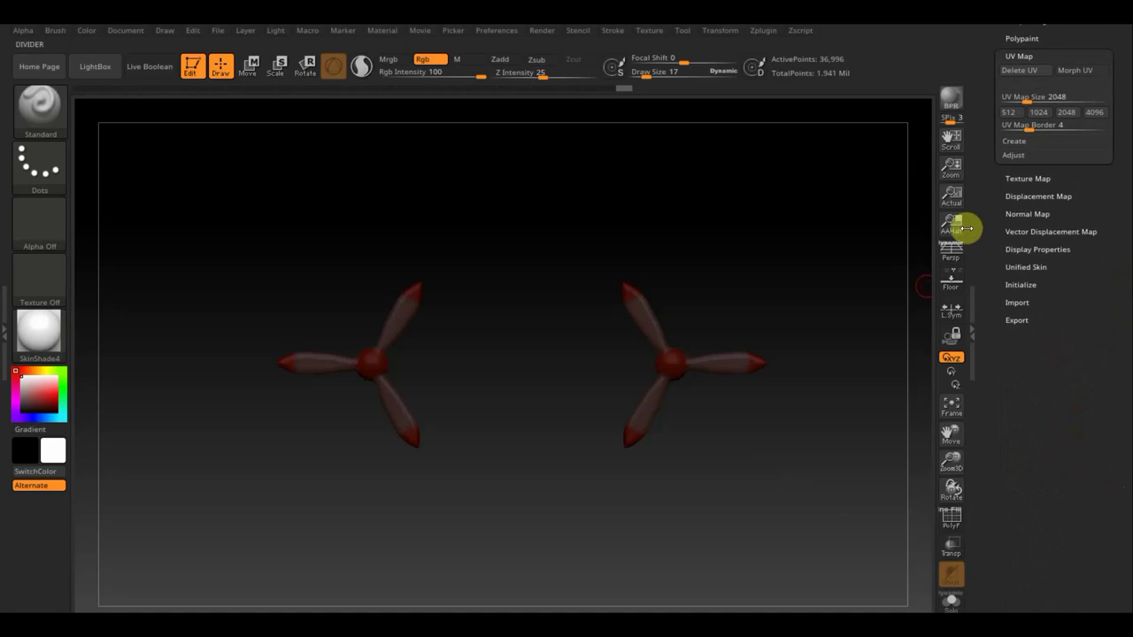
left_click(1029, 213)
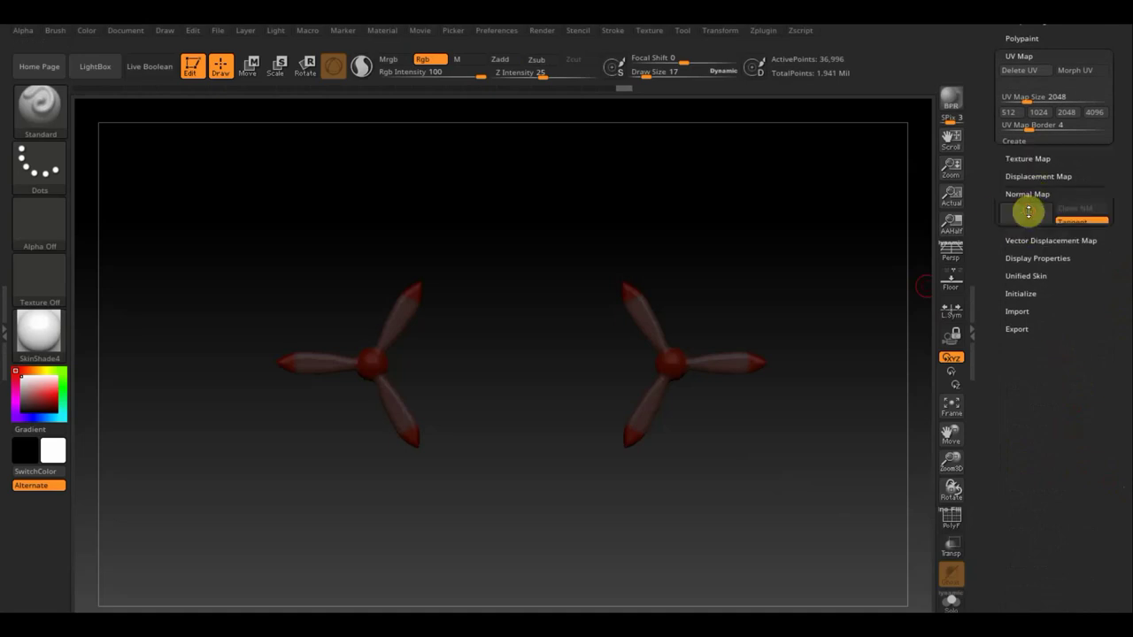
left_click_drag(1118, 254, 1087, 328)
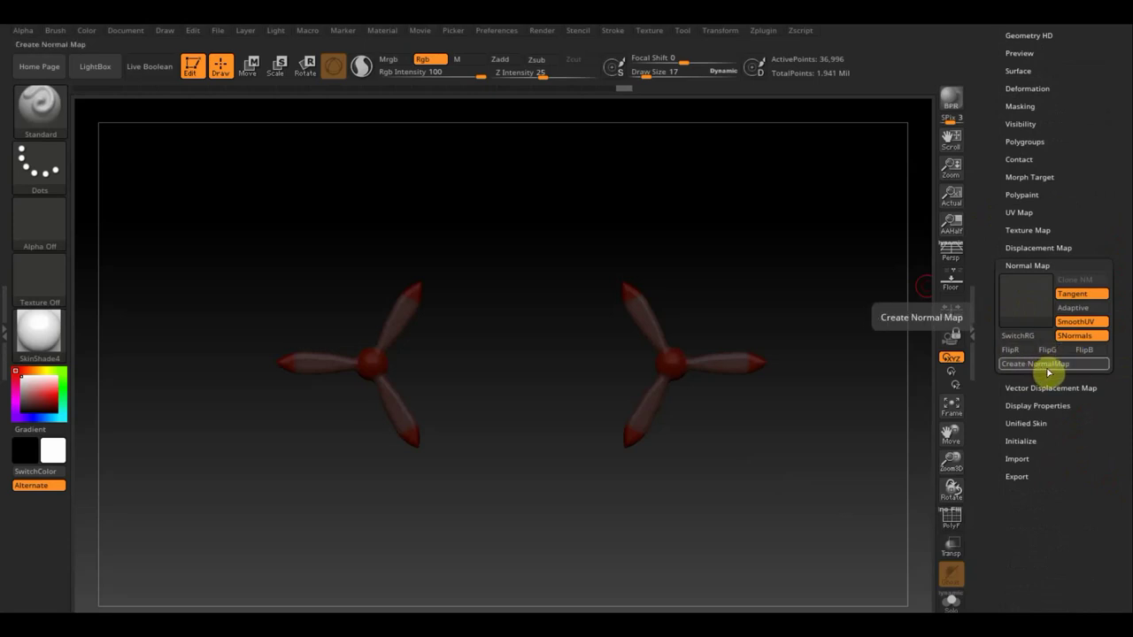
left_click(1045, 366)
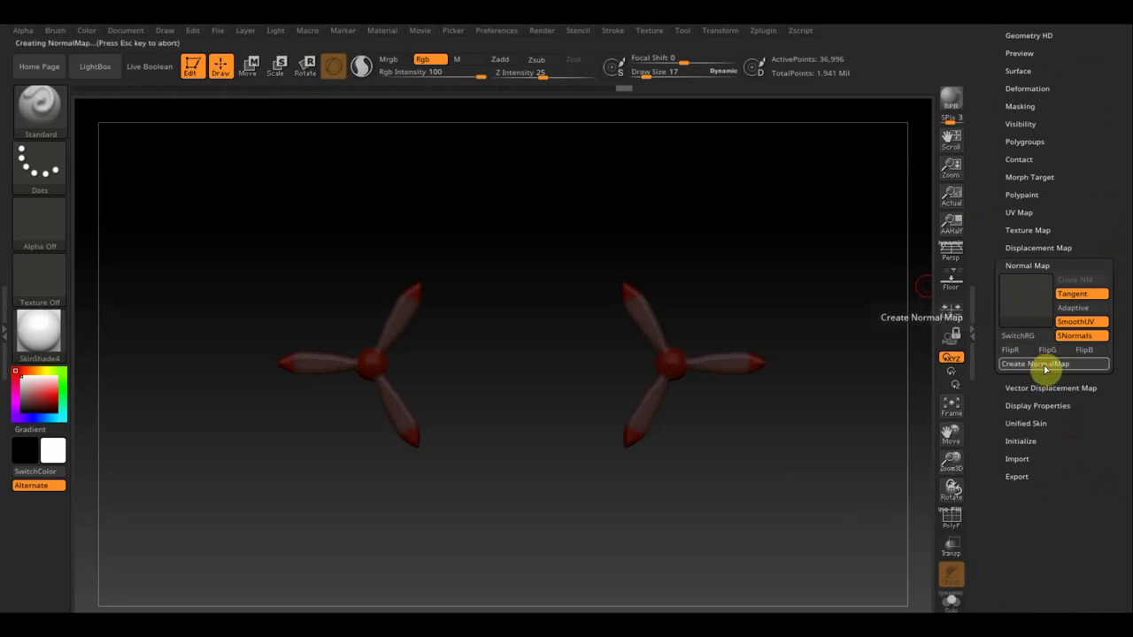
left_click(1073, 281)
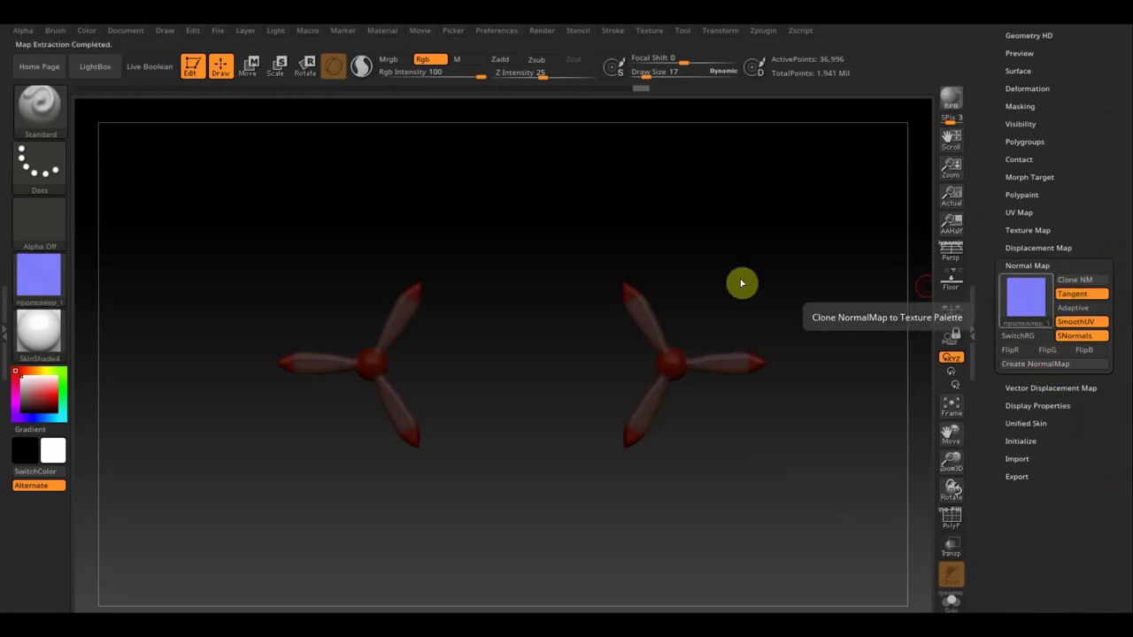
Export the normal map texture as PSD 'пропеллер нормал' into самолет.
left_click(44, 286)
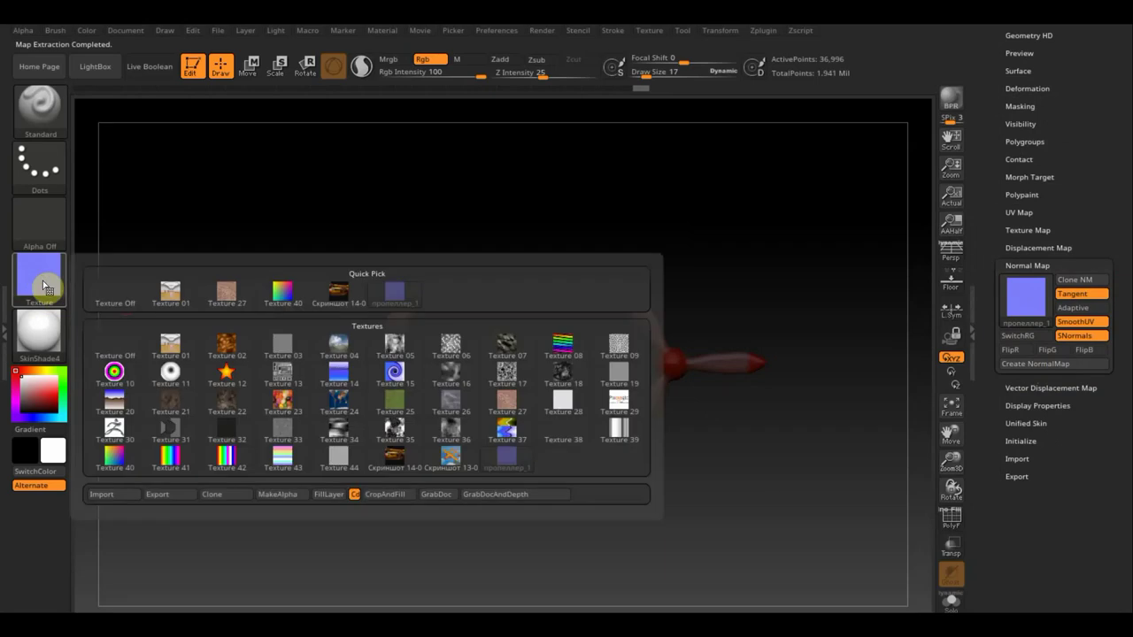
left_click(164, 494)
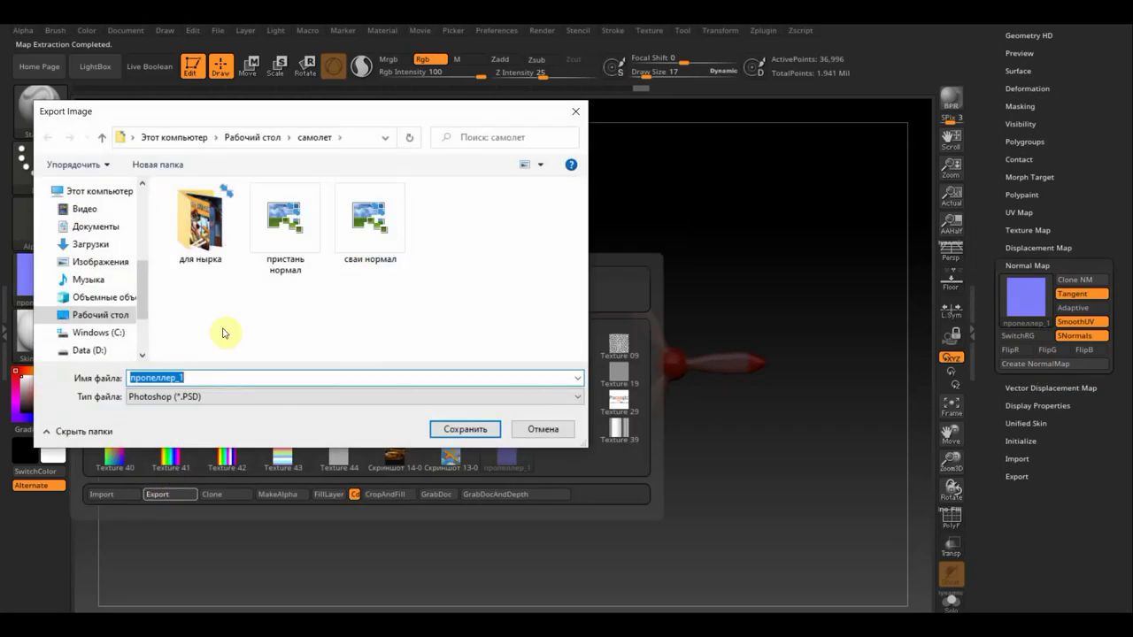
left_click(197, 376)
type("нормал")
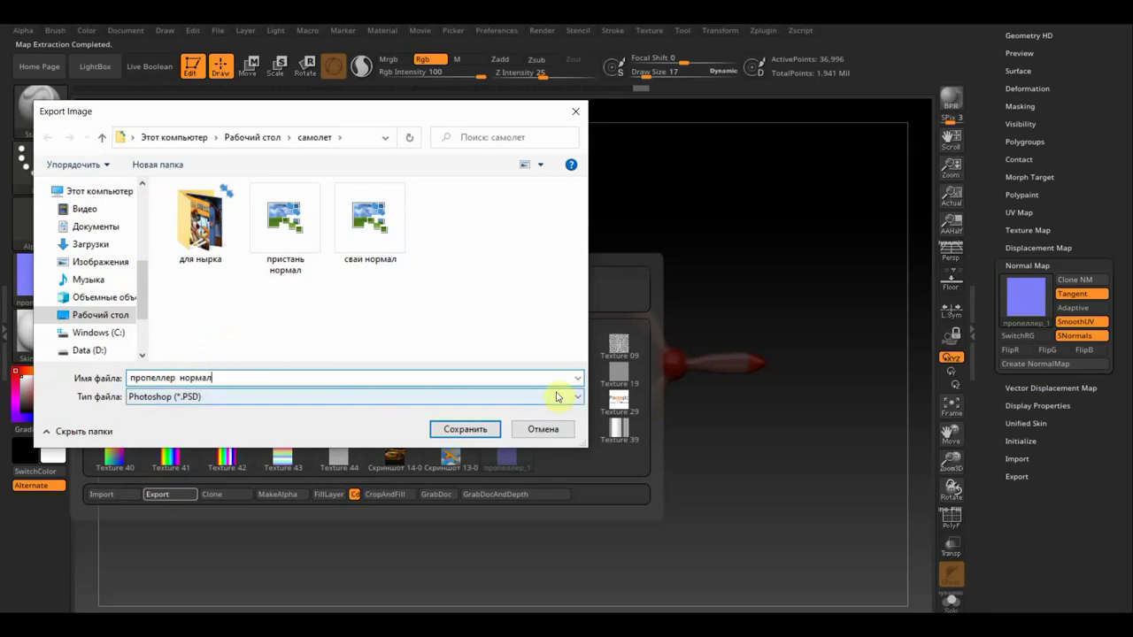
left_click(581, 399)
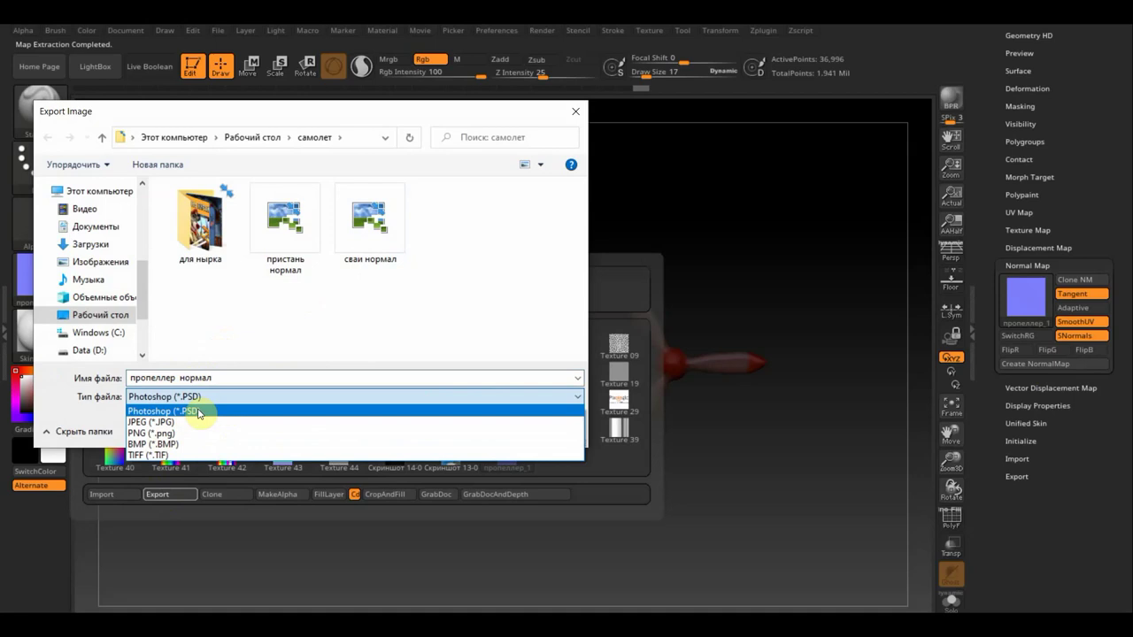
left_click(198, 414)
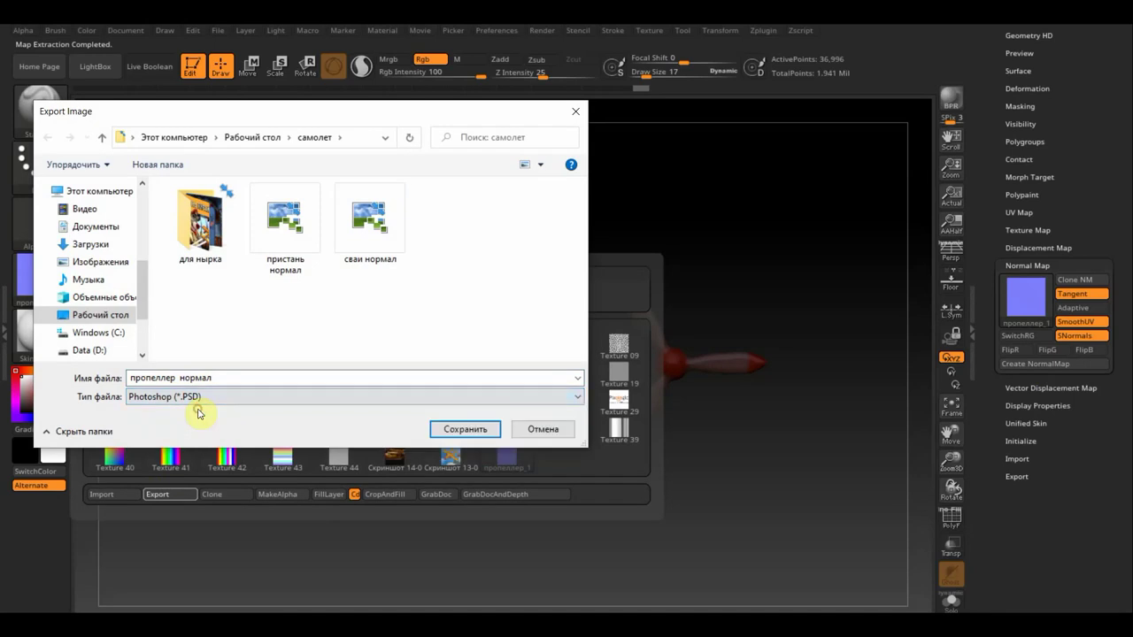
left_click(468, 430)
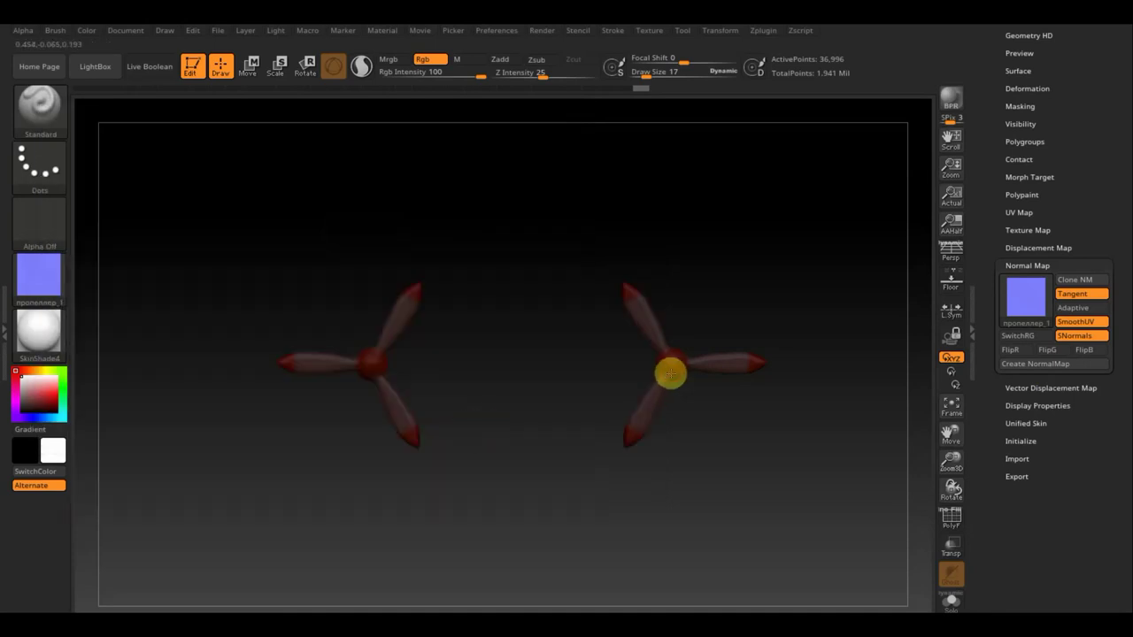
Enable FlipR, FlipG and FlipB, regenerate the normal map and clone it.
left_click_drag(1093, 174, 1095, 259)
scroll(1088, 230, "down", 3)
scroll(1095, 280, "down", 2)
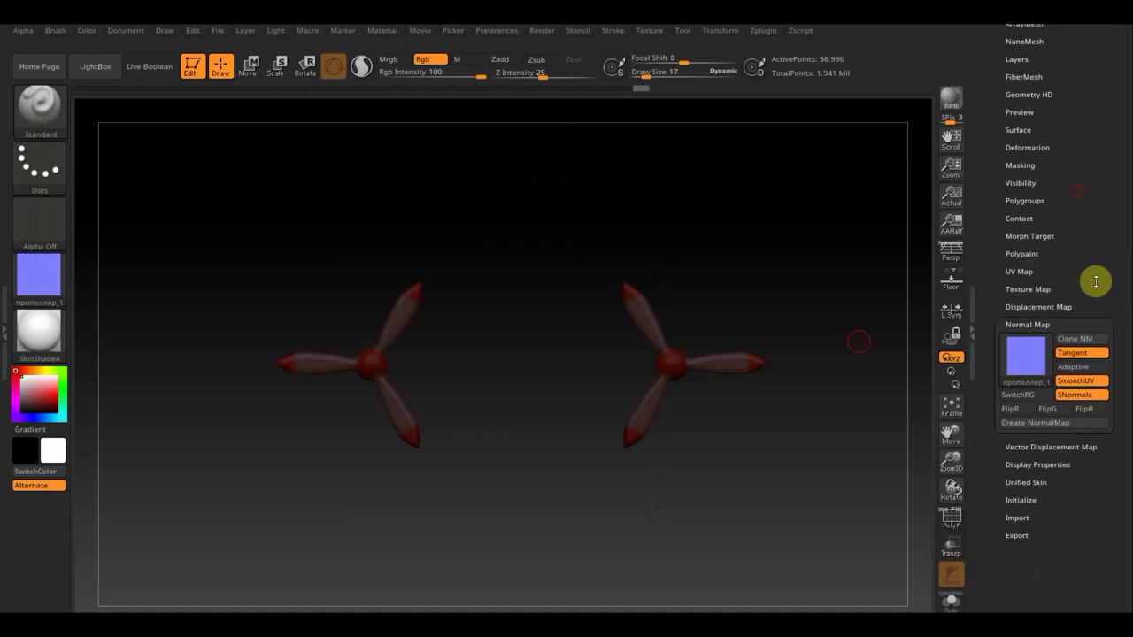
left_click(1012, 409)
left_click(1047, 409)
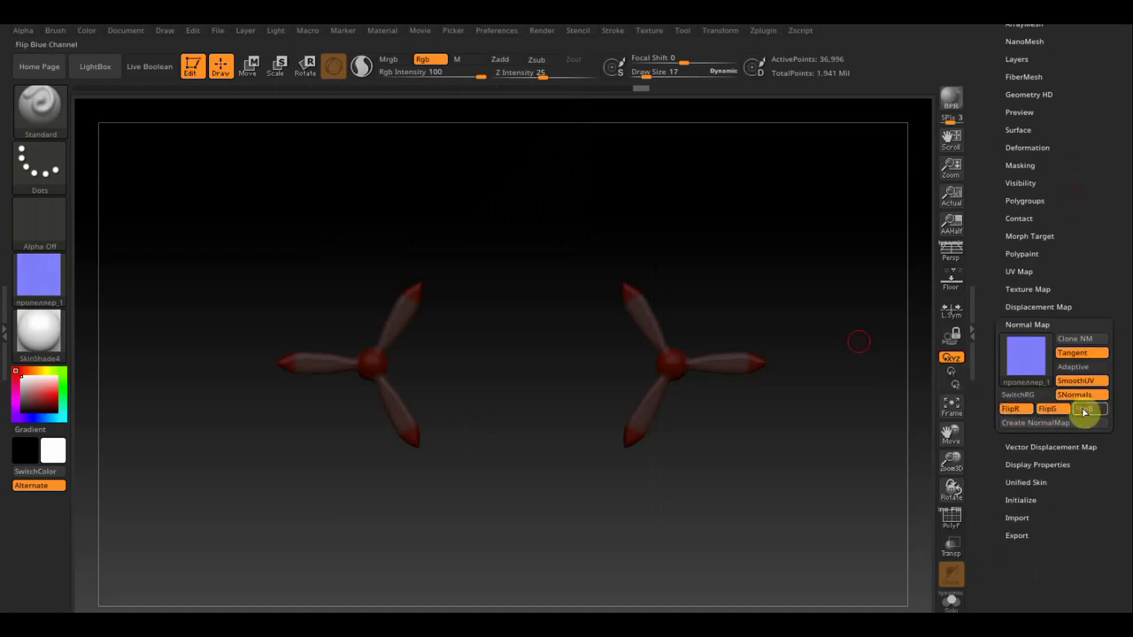
left_click(1085, 409)
left_click(1049, 424)
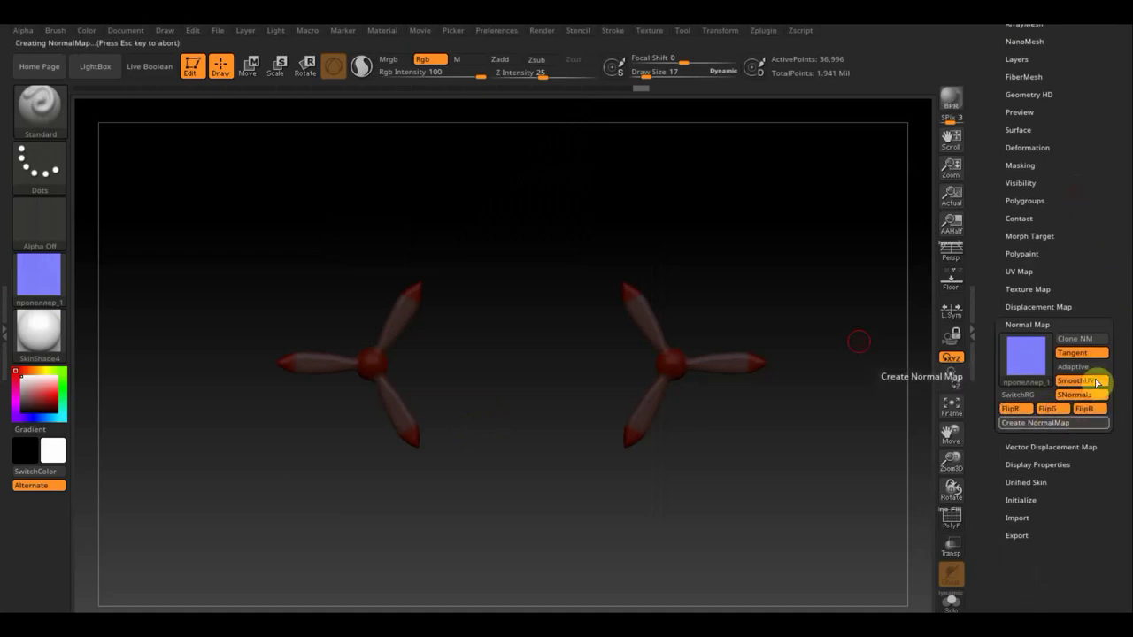
left_click(1082, 339)
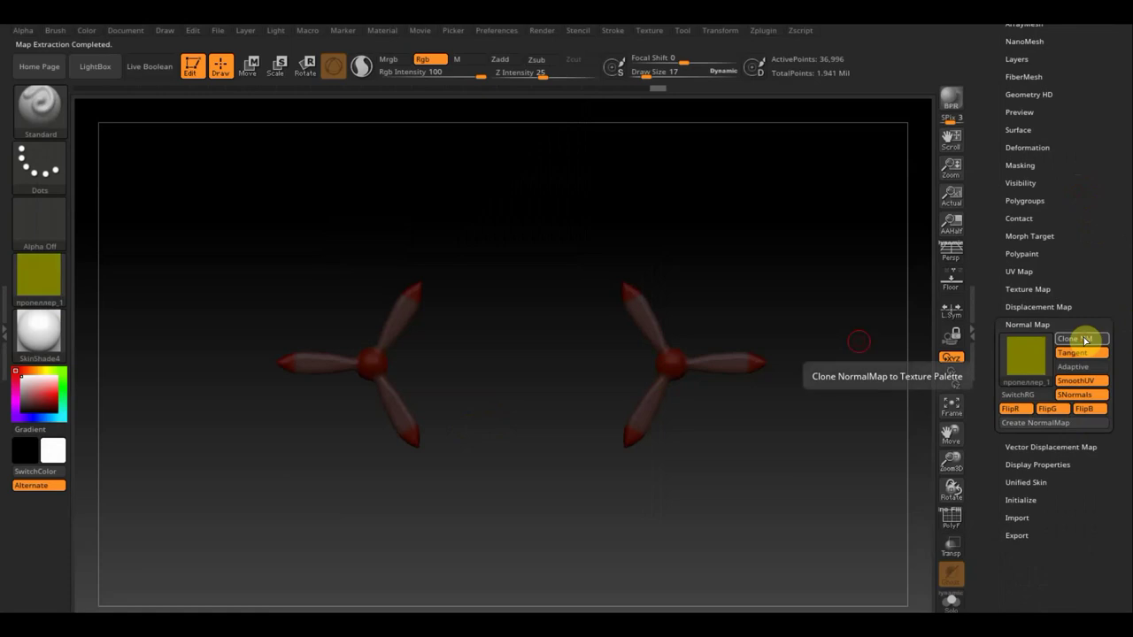
Export the flipped normal map as PSD 'пропеллер нормал флип'.
left_click(38, 279)
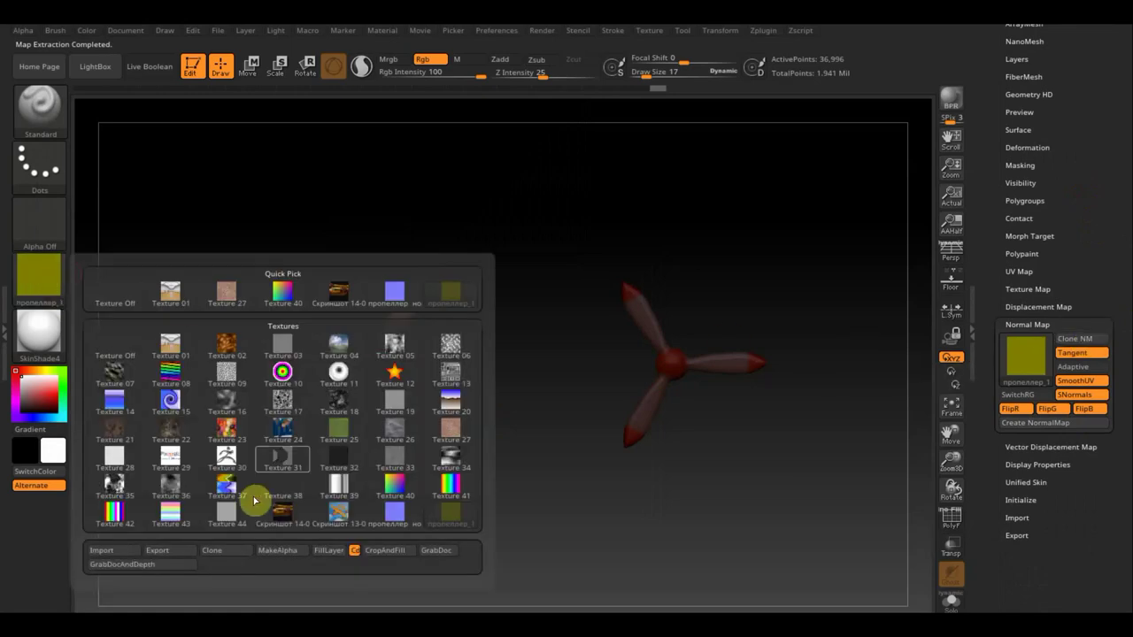
left_click(166, 557)
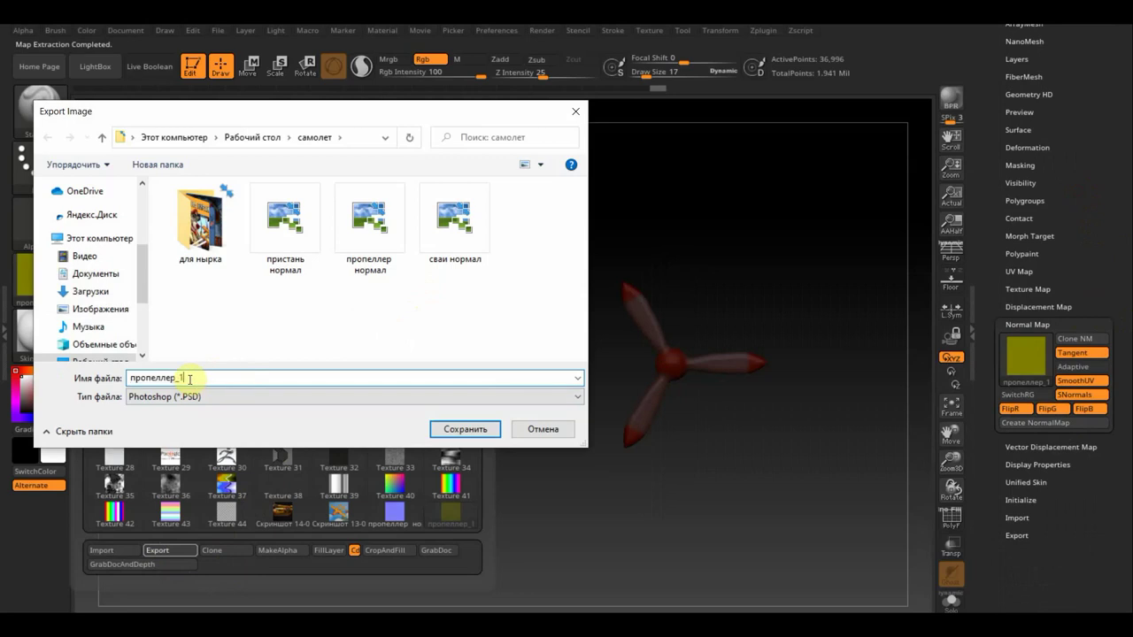
key("BackSpace")
key("BackSpace")
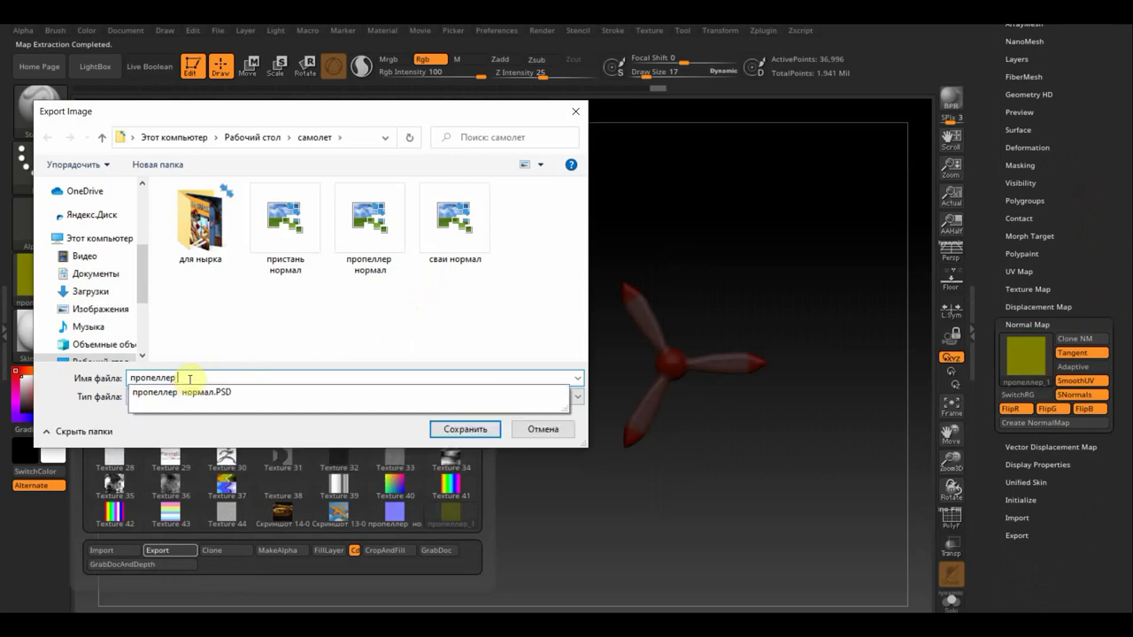
type("нормал флип")
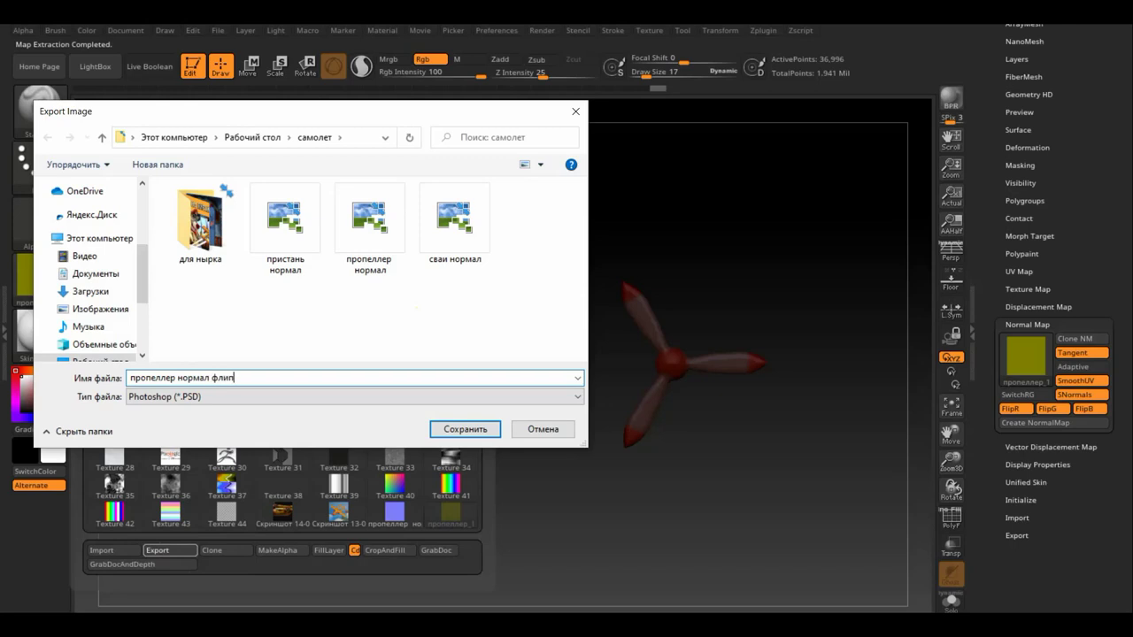
key("Return")
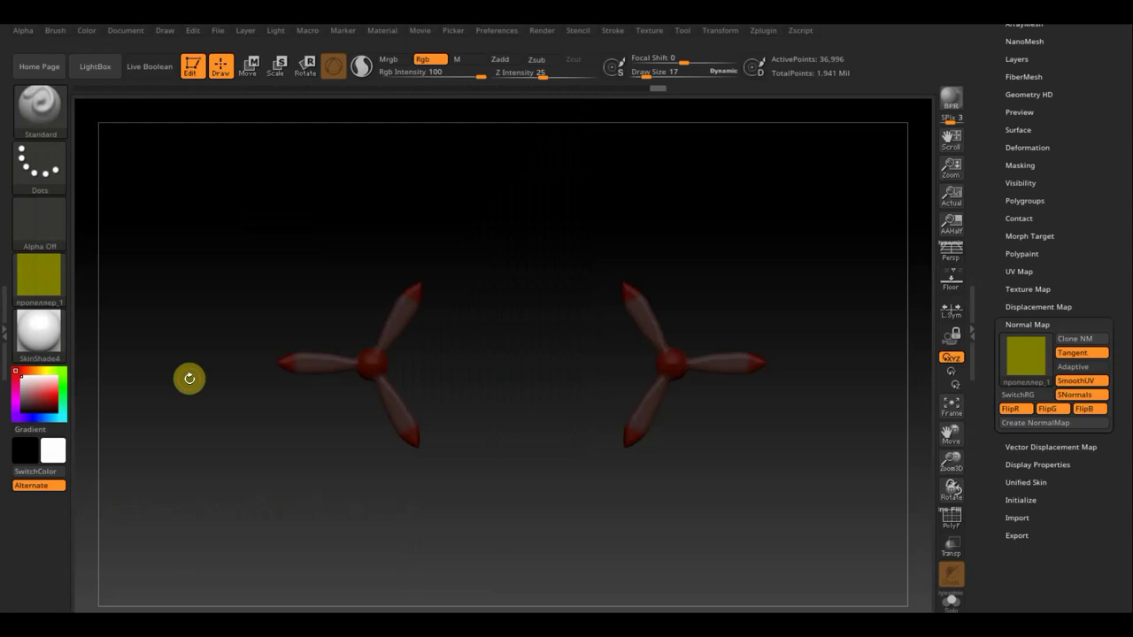
Delete the пропеллер_1 subtool, confirming the non-undoable deletion prompt with OK.
left_click_drag(1116, 94, 1116, 183)
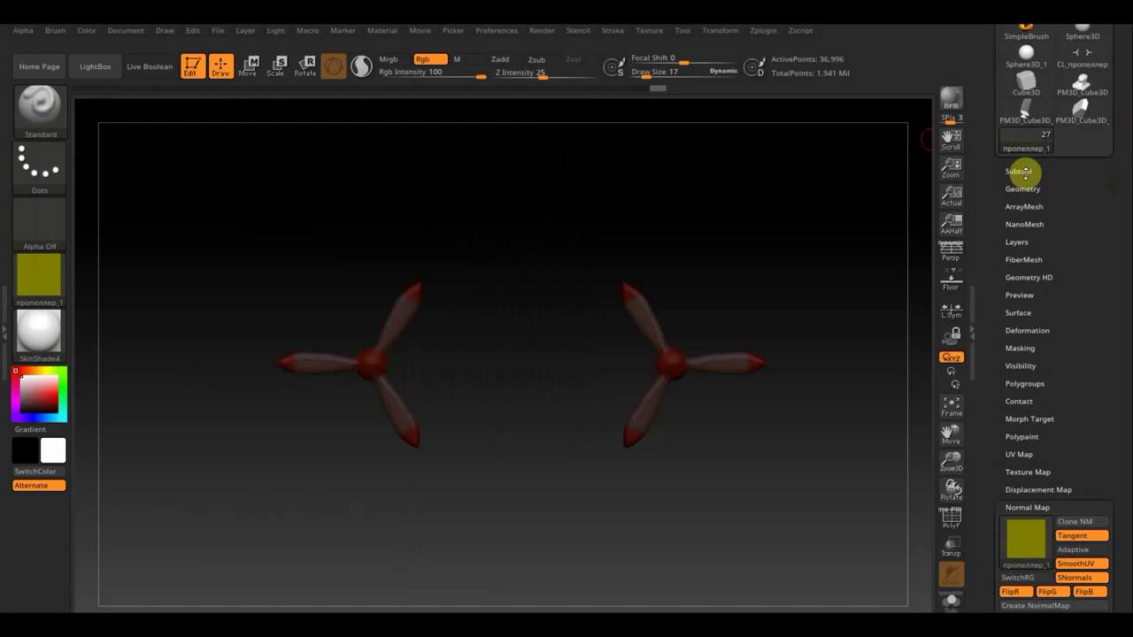
left_click(1020, 171)
mouse_move(1058, 262)
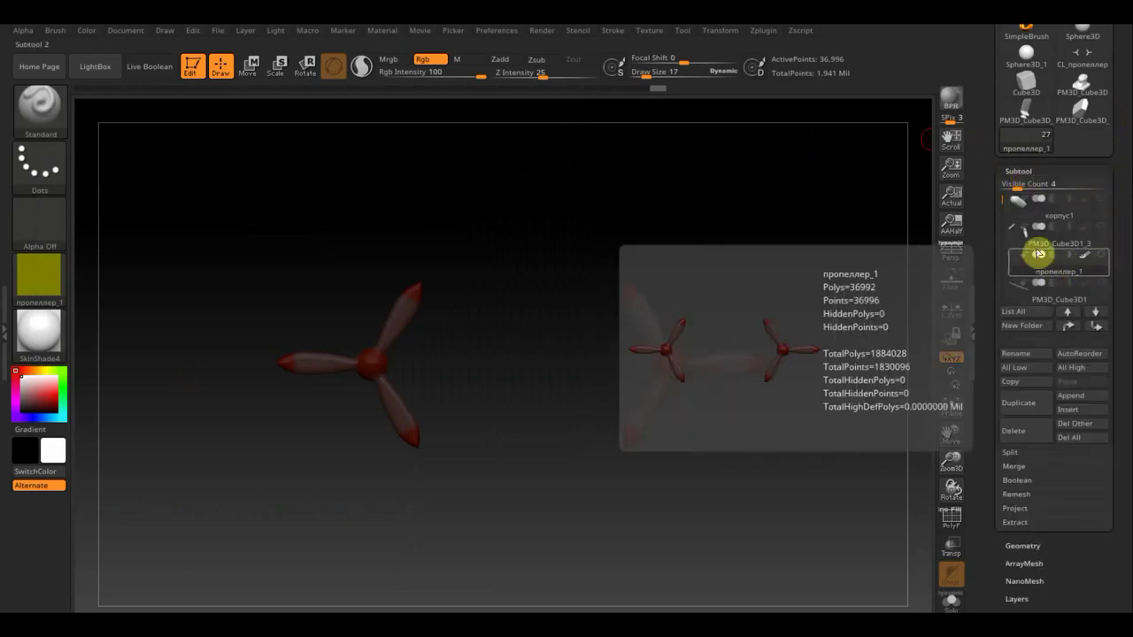
left_click(1016, 220)
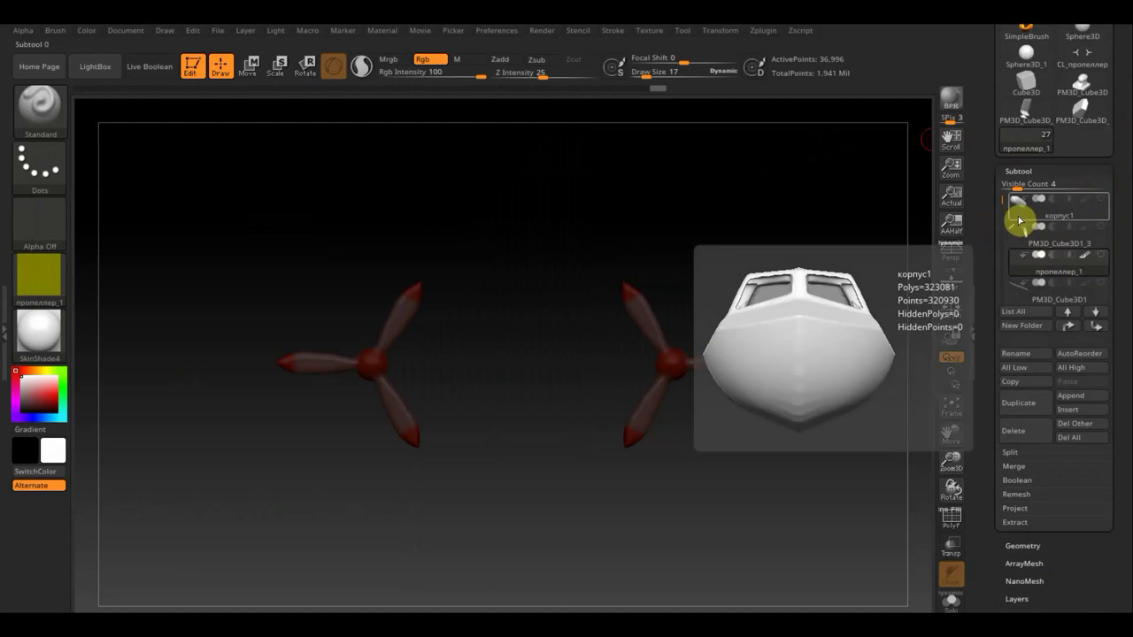
left_click(1018, 435)
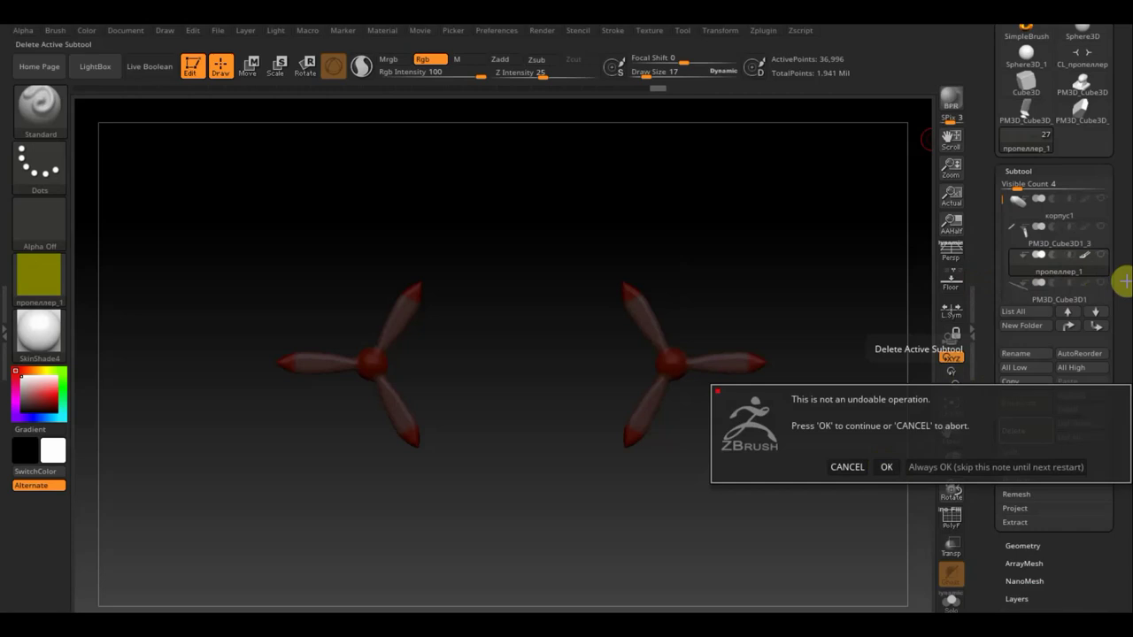
left_click(839, 467)
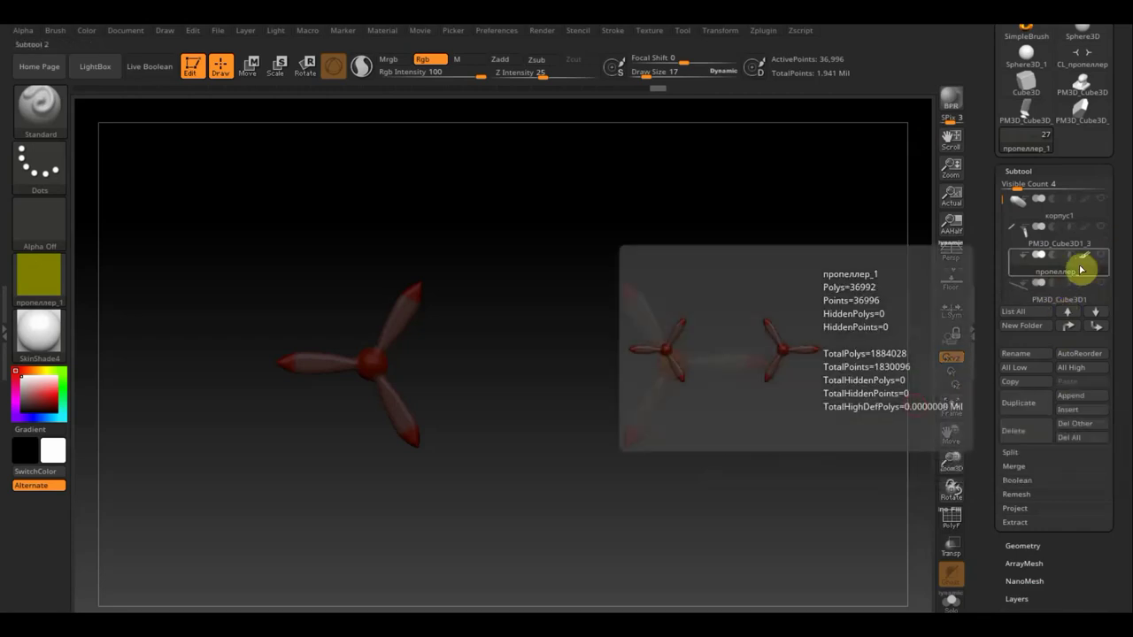
left_click(1009, 431)
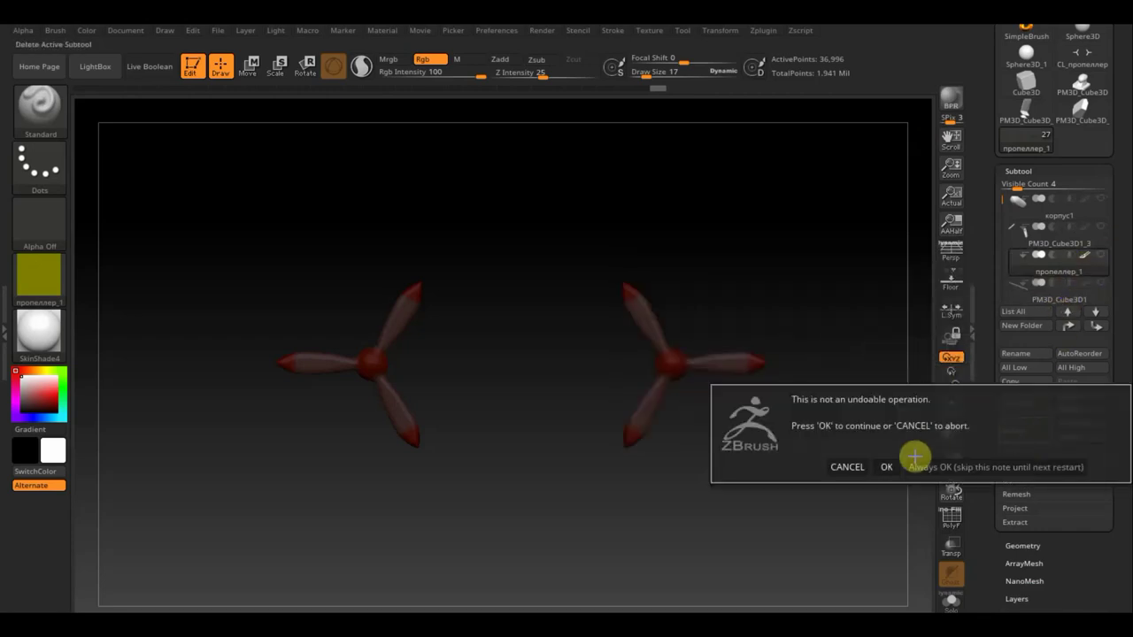
left_click(884, 466)
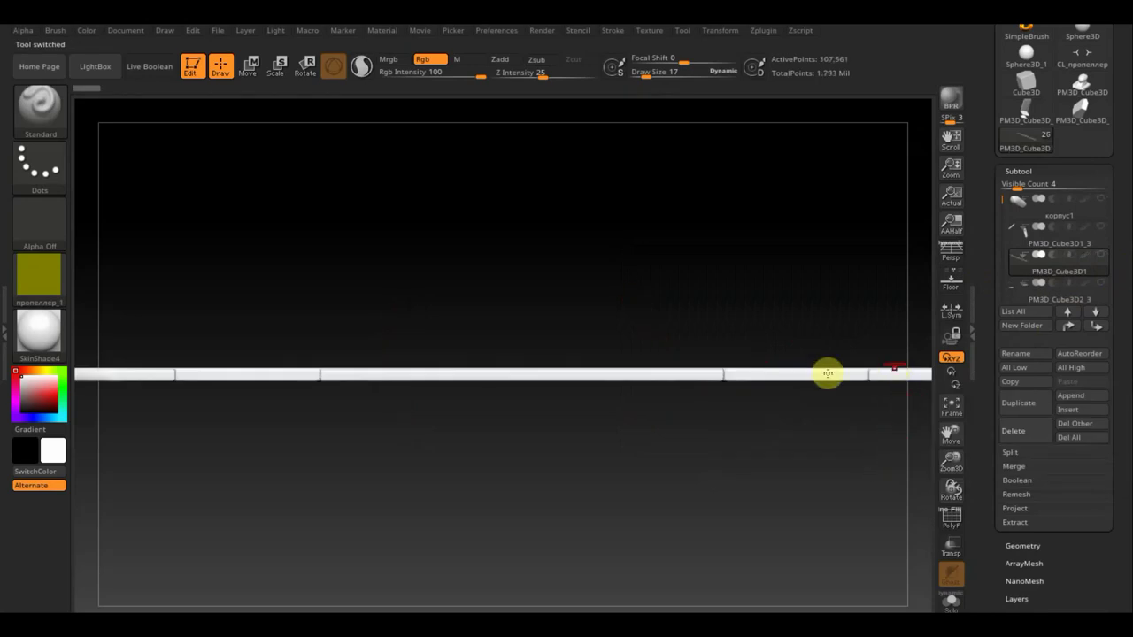
Select the корпус1 hull subtool and orbit it to a side-on view.
mouse_move(765, 499)
left_mouse_down()
mouse_move(721, 386)
mouse_move(735, 461)
mouse_move(678, 423)
mouse_move(722, 416)
left_mouse_up()
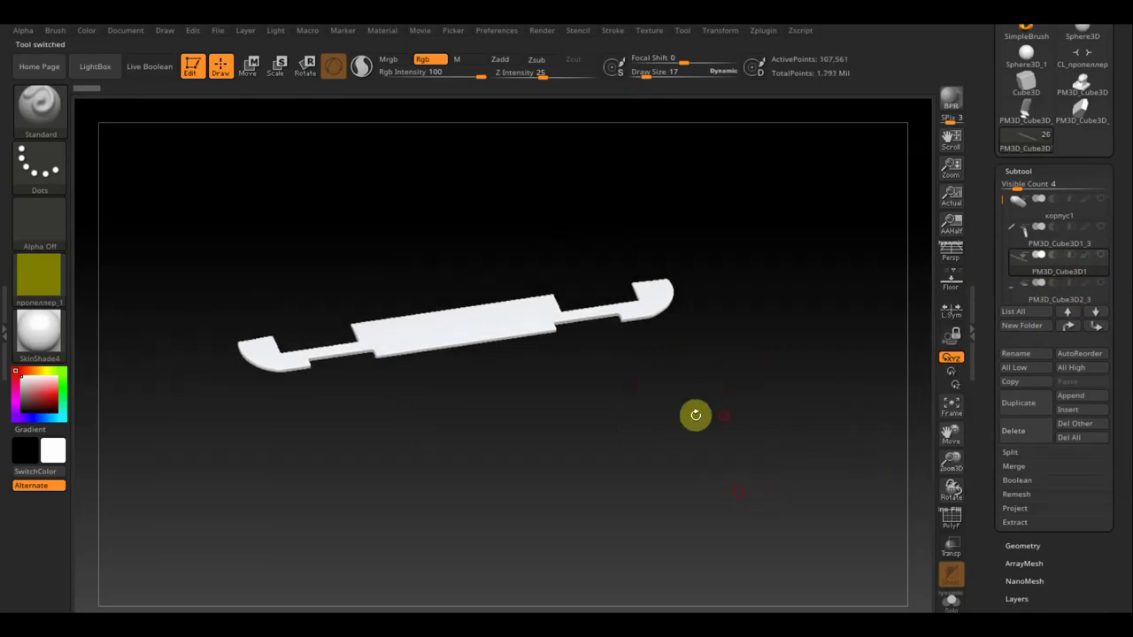
left_click_drag(696, 415, 708, 427, "shift")
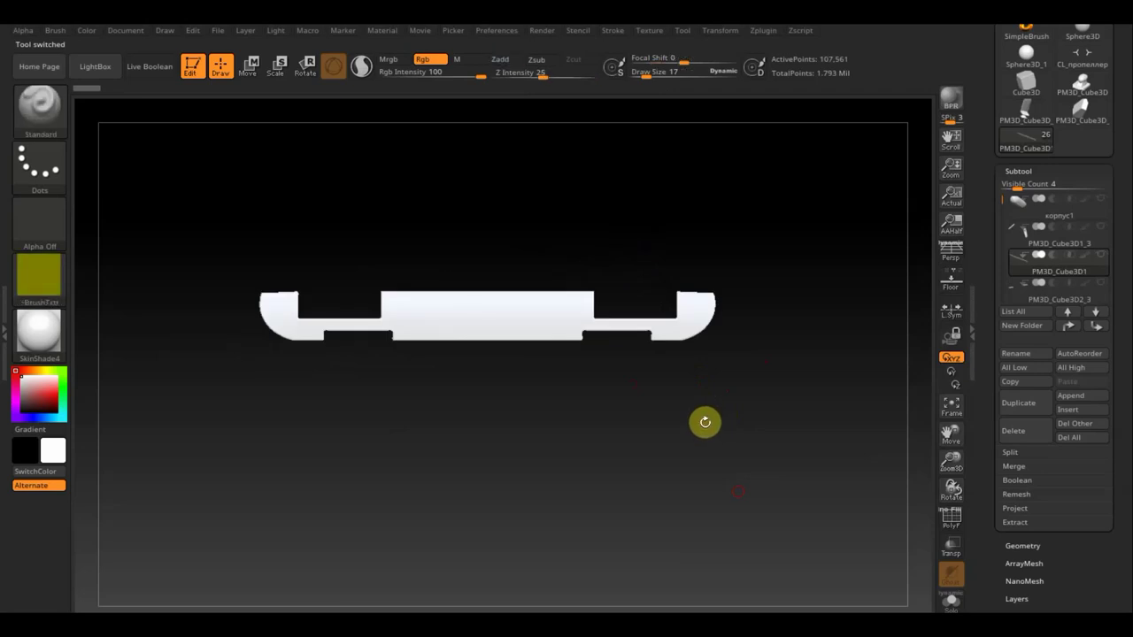
left_click(1023, 216)
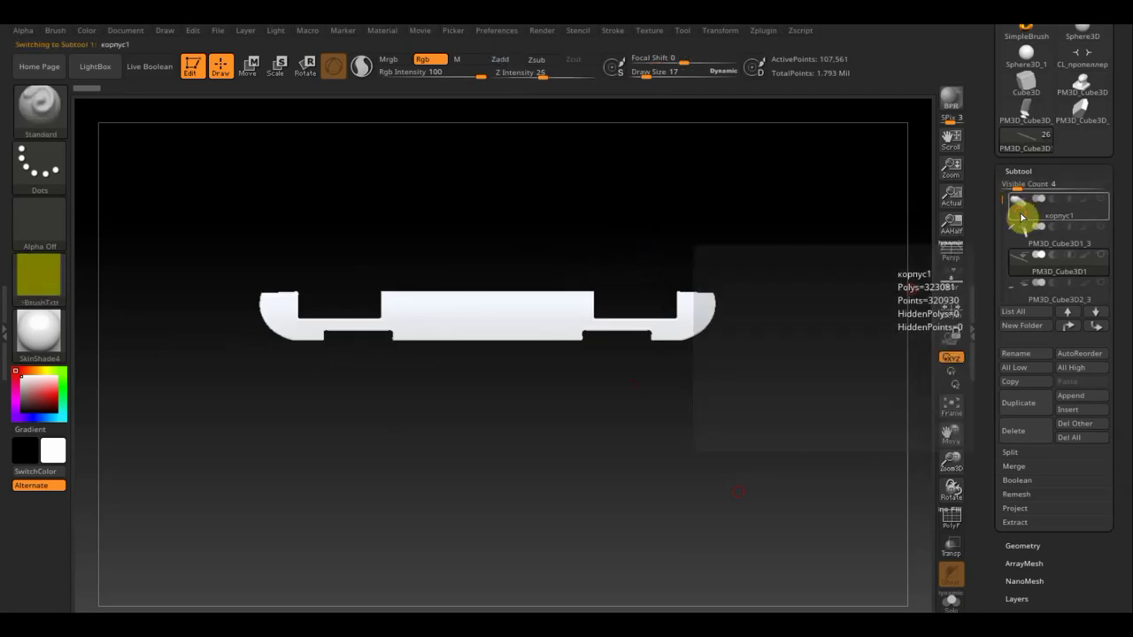
mouse_move(741, 375)
left_mouse_down()
mouse_move(754, 293)
mouse_move(711, 349)
mouse_move(718, 400)
mouse_move(700, 385)
mouse_move(685, 435)
mouse_move(714, 476)
mouse_move(741, 557)
mouse_move(773, 472)
mouse_move(759, 407)
mouse_move(721, 408)
mouse_move(718, 425)
mouse_move(795, 410)
mouse_move(773, 453)
left_mouse_up()
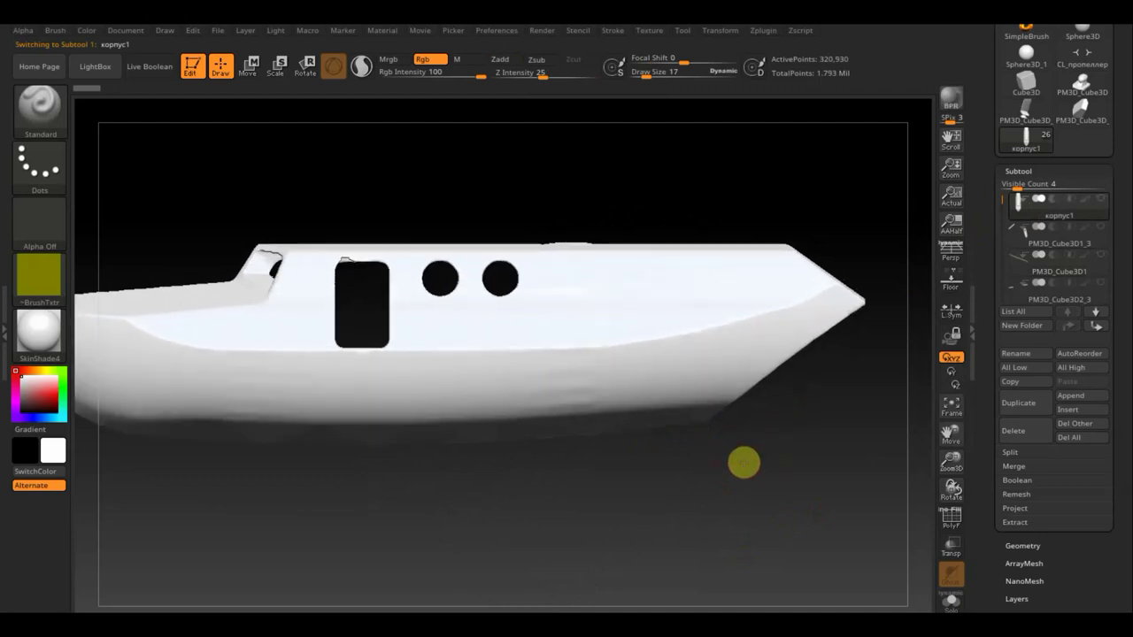
mouse_move(706, 468)
left_mouse_down()
mouse_move(806, 496)
mouse_move(720, 492)
mouse_move(678, 470)
mouse_move(691, 473)
left_mouse_up()
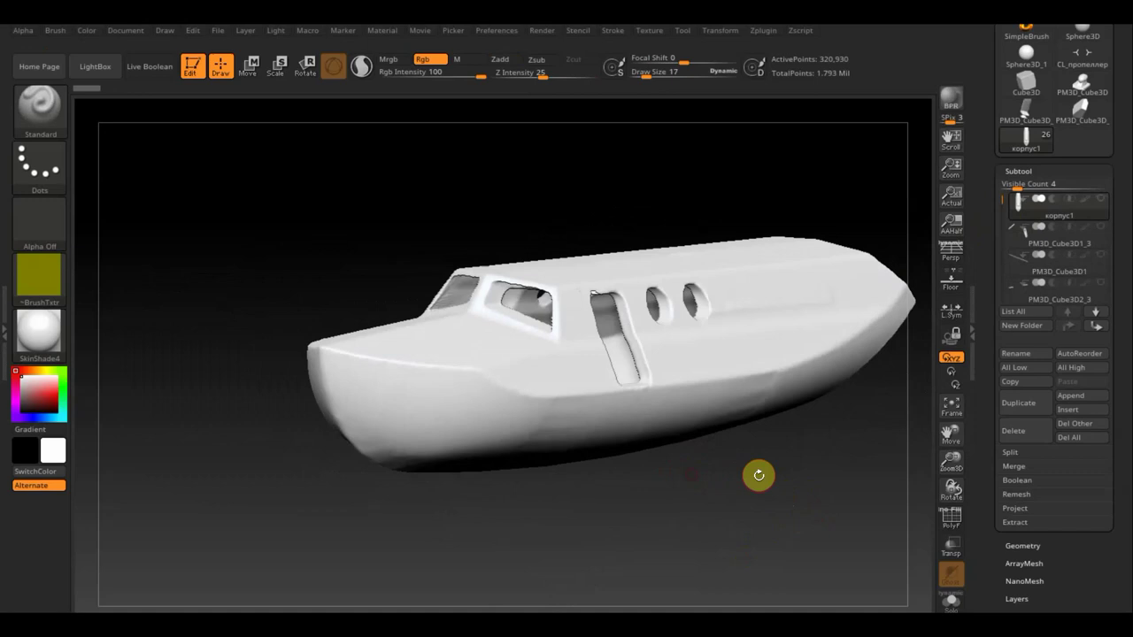
mouse_move(812, 504)
left_mouse_down()
mouse_move(776, 508)
mouse_move(740, 487)
mouse_move(749, 492)
left_mouse_up()
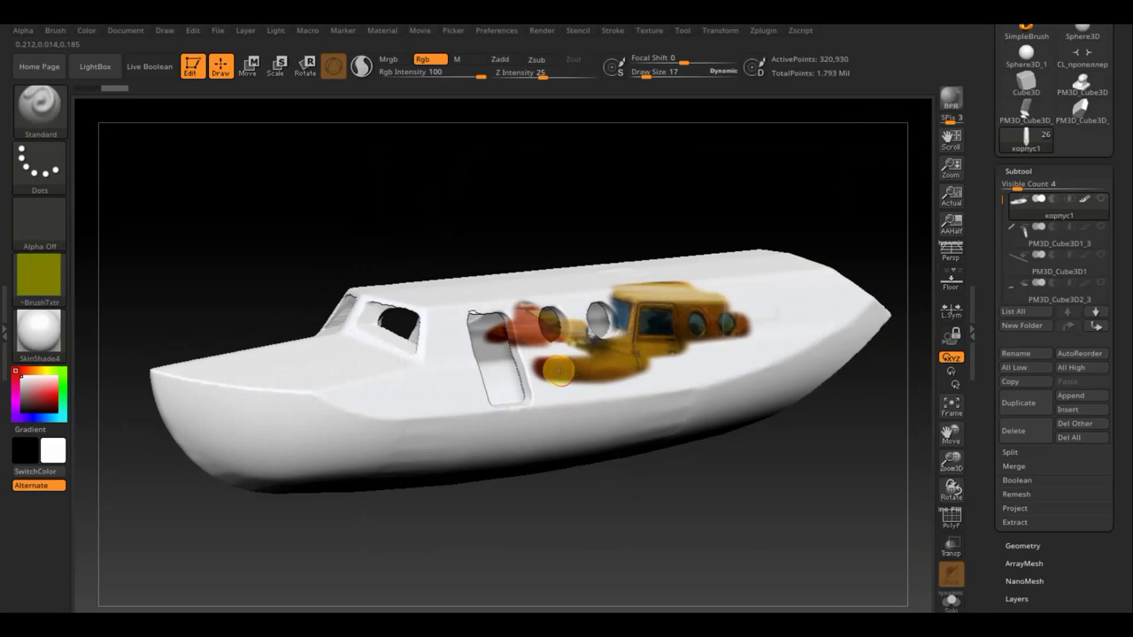
Hide the reference and mask the hull behind the bow in side view.
left_click_drag(577, 200, 569, 215, "shift")
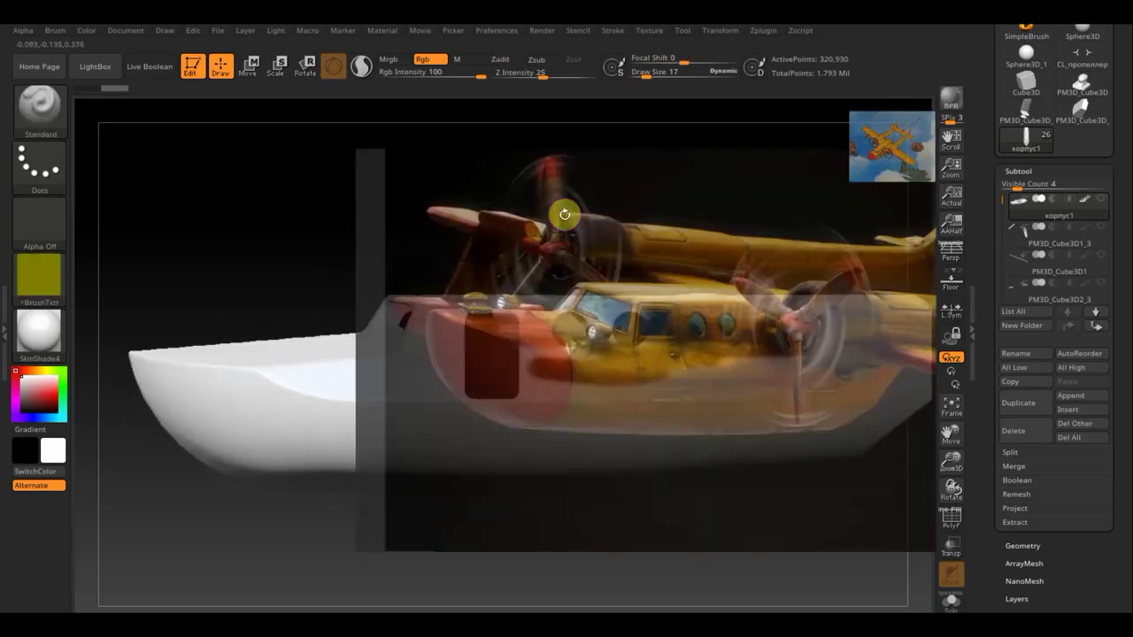
left_click_drag(565, 215, 585, 289, "shift")
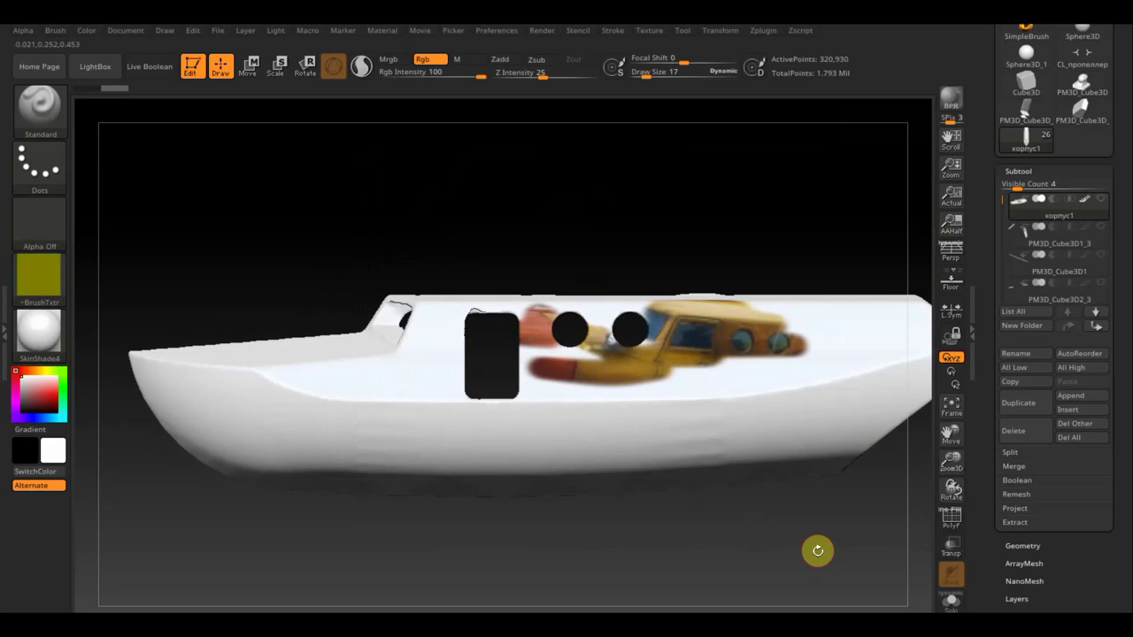
left_click_drag(811, 543, 787, 488, "alt")
left_click_drag(861, 516, 415, 286, "ctrl")
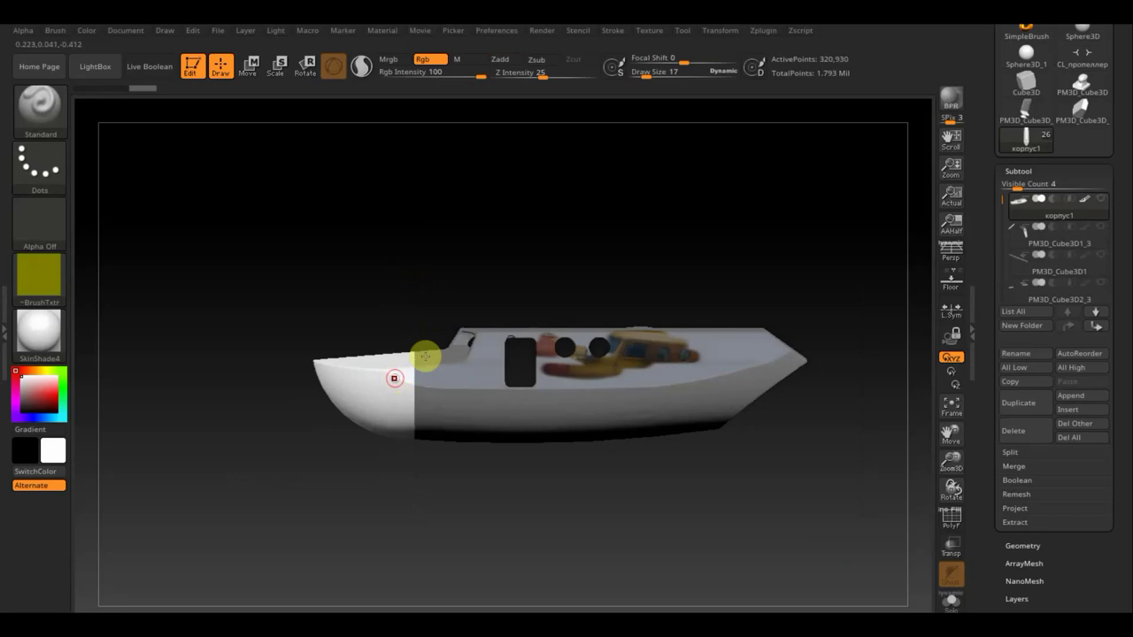
Paint the bow yellow at Draw Size 86, then invert the mask.
left_click_drag(647, 73, 662, 73)
mouse_move(399, 337)
left_mouse_down()
mouse_move(392, 379)
mouse_move(386, 349)
mouse_move(399, 345)
mouse_move(481, 369)
left_mouse_up()
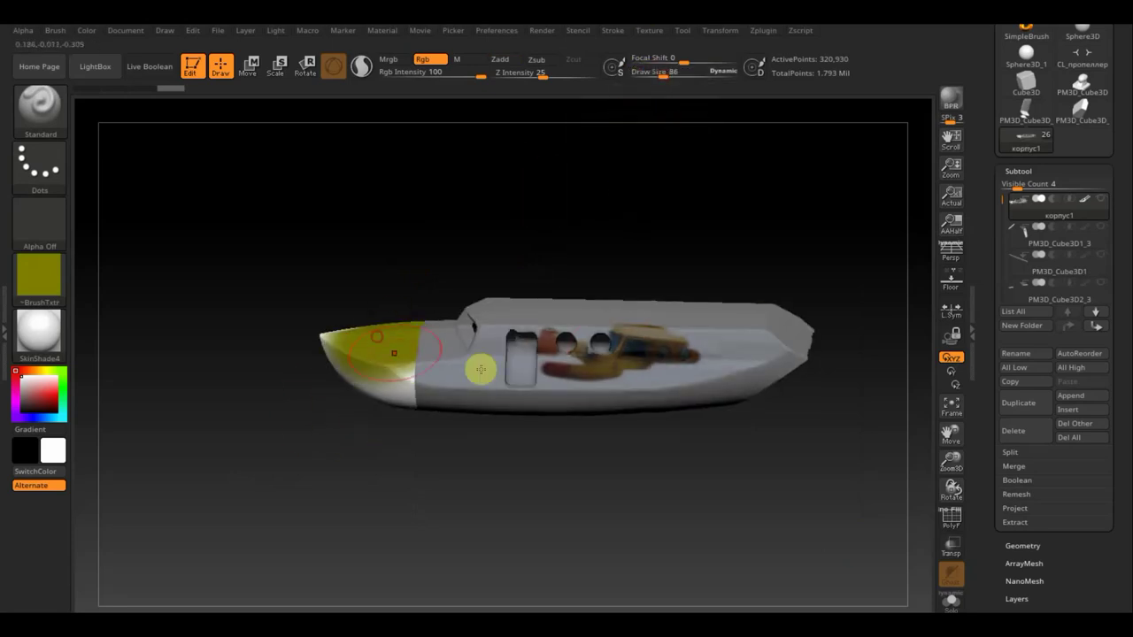
left_click(857, 471, "ctrl")
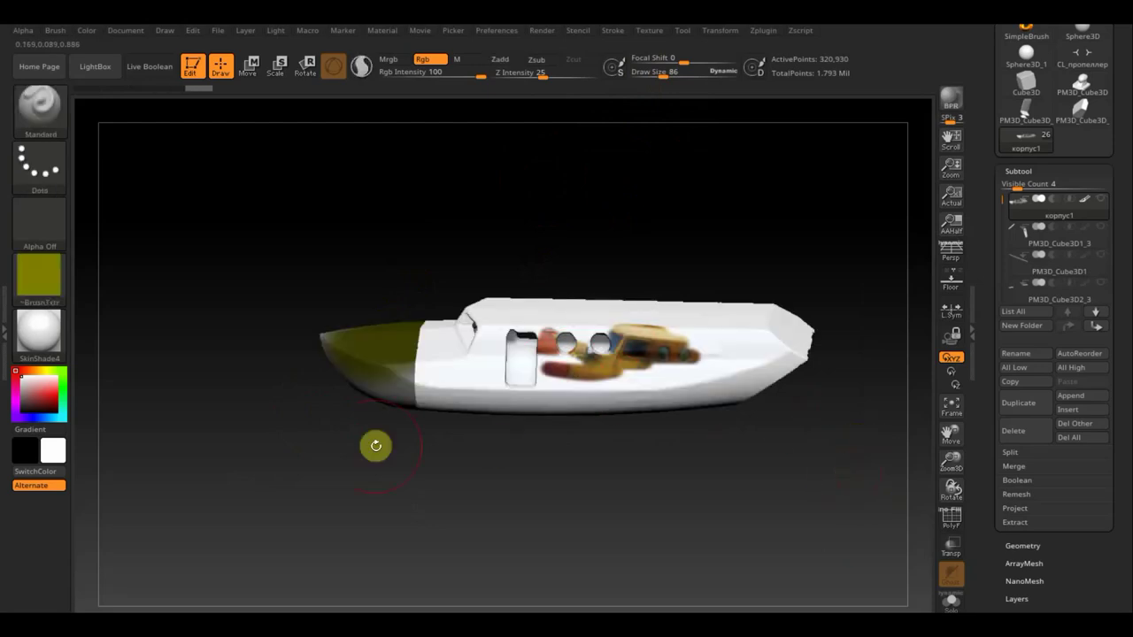
left_click(36, 282)
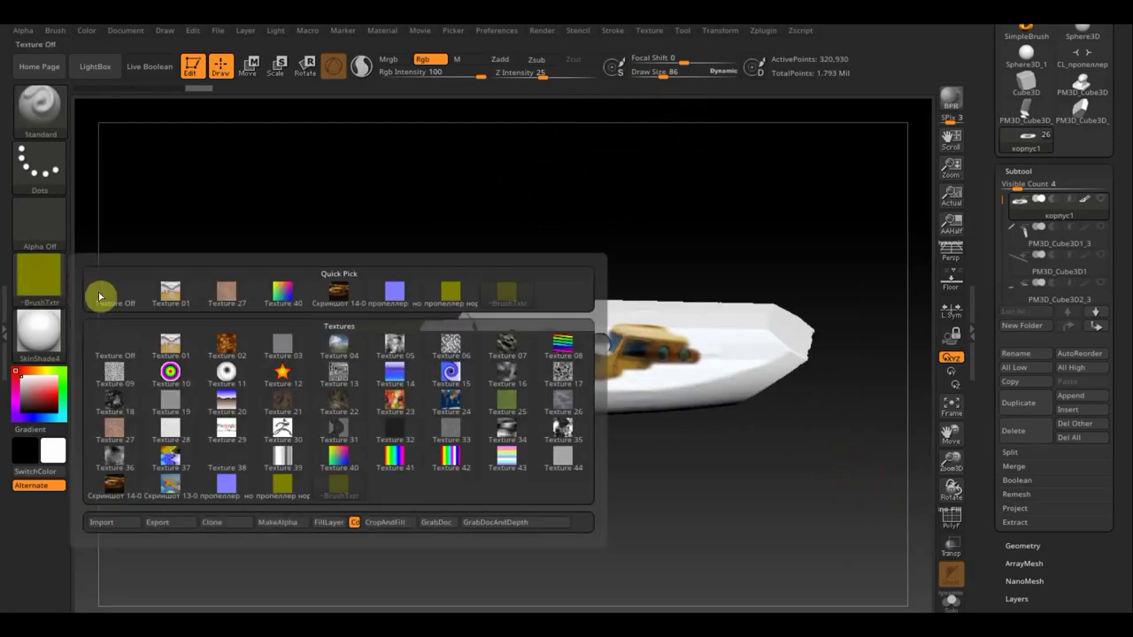
Turn off the brush texture and mask the hull except the bow.
left_click(115, 294)
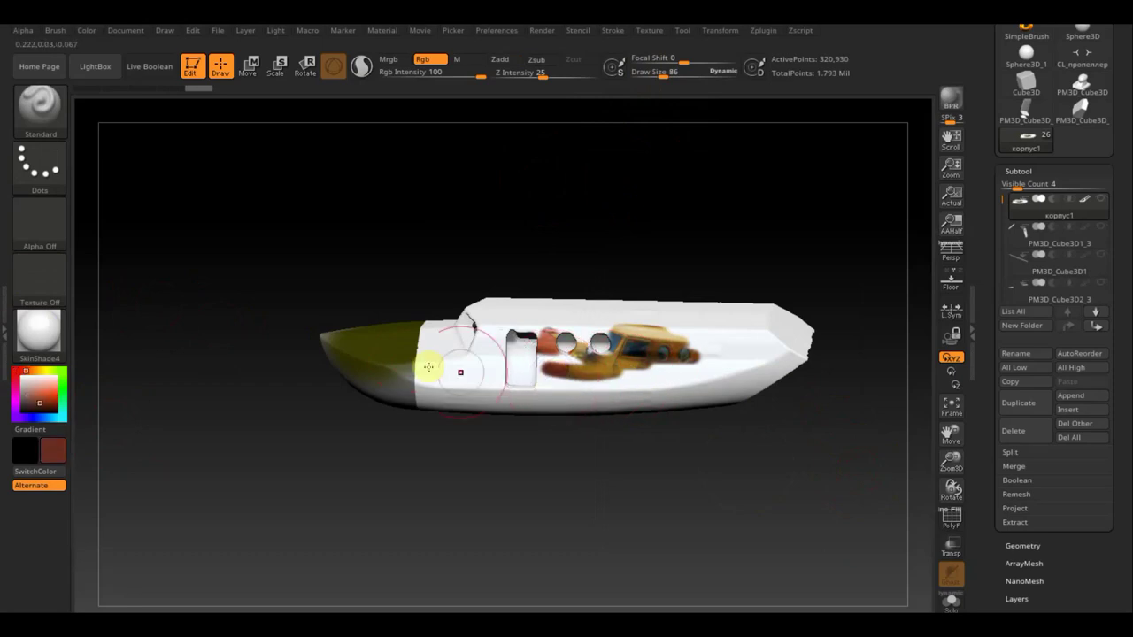
key("ctrl")
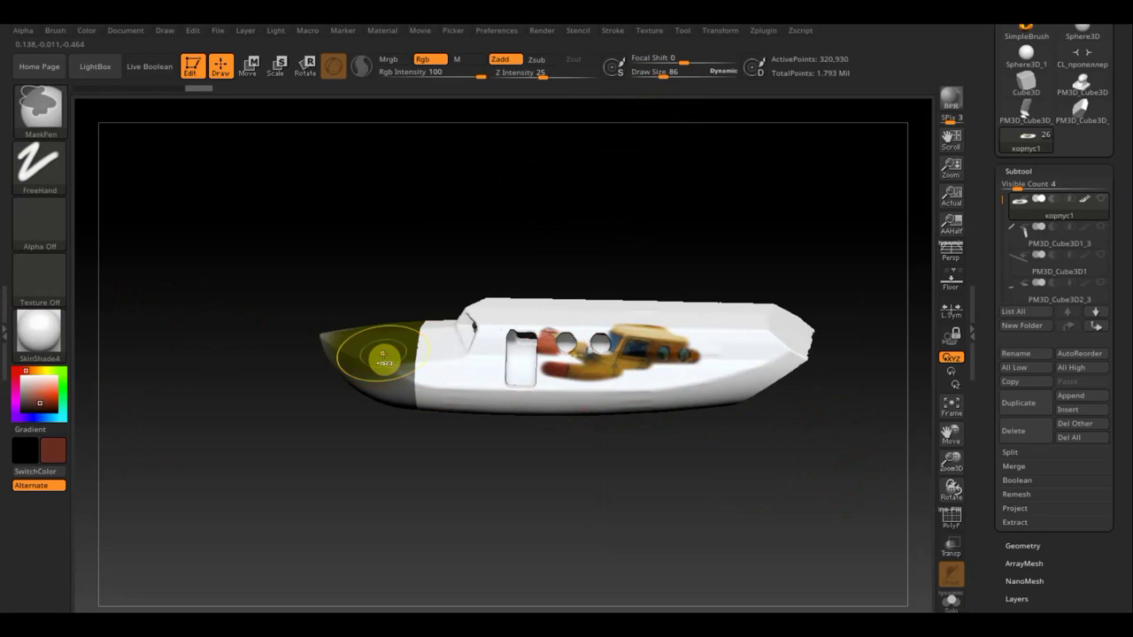
left_click(383, 354, "ctrl")
Polypaint the exposed bow red-brown, covering it from a three-quarter view.
left_click_drag(385, 352, 426, 375)
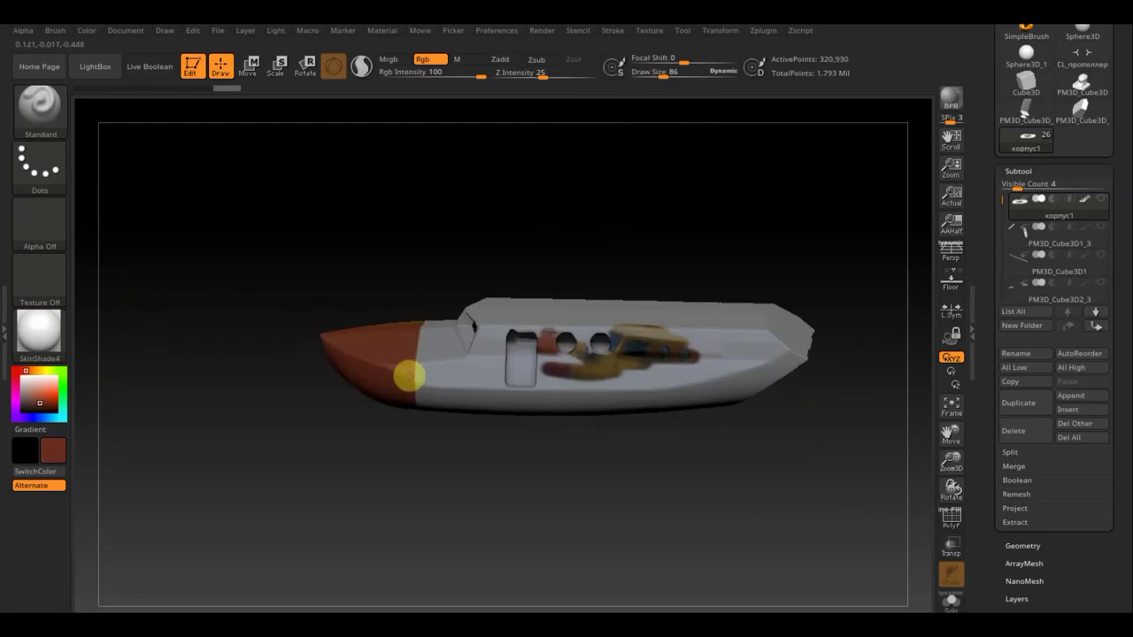
left_click_drag(481, 493, 487, 491)
mouse_move(309, 333)
left_mouse_down()
mouse_move(339, 389)
mouse_move(292, 339)
left_mouse_up()
mouse_move(487, 407)
left_mouse_down()
mouse_move(531, 404)
mouse_move(511, 357)
mouse_move(534, 324)
mouse_move(584, 336)
left_mouse_up()
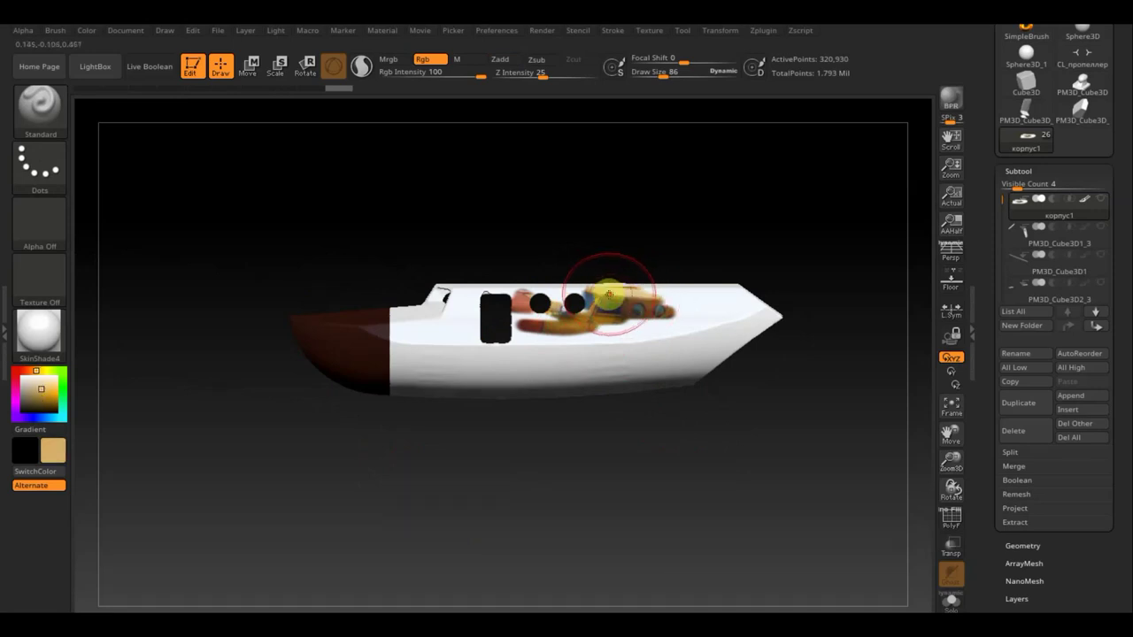
Polypaint the white hull and cabin orange-yellow, redoing one stroke.
mouse_move(430, 328)
left_mouse_down()
mouse_move(557, 342)
mouse_move(374, 328)
mouse_move(493, 309)
mouse_move(665, 313)
mouse_move(632, 316)
left_mouse_up()
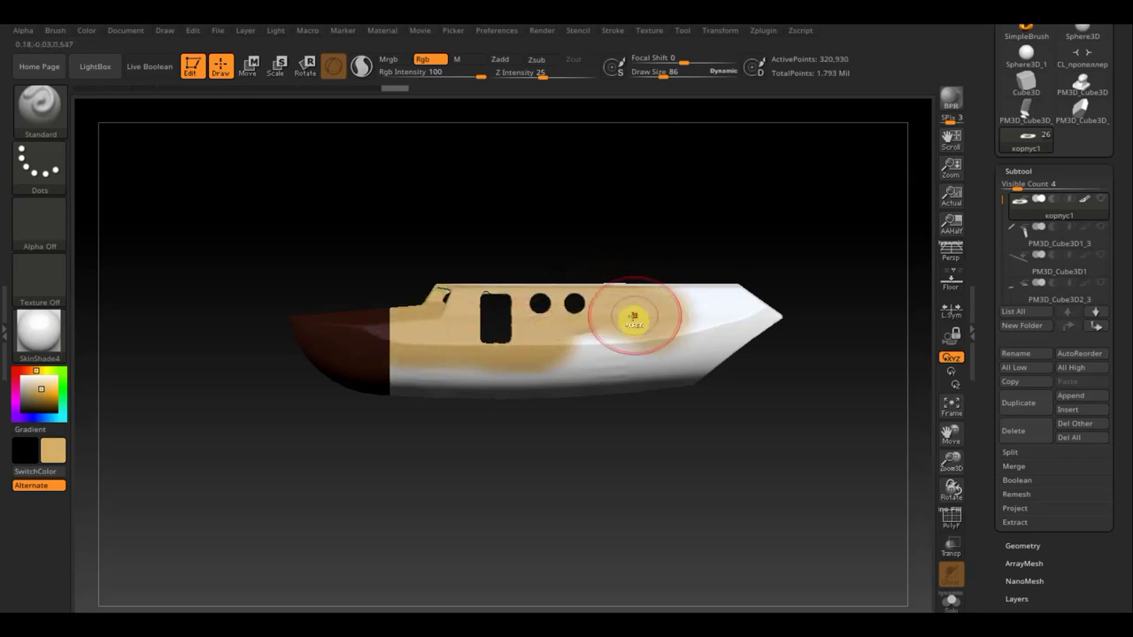
key("ctrl+z")
key("ctrl+z")
key("ctrl+z")
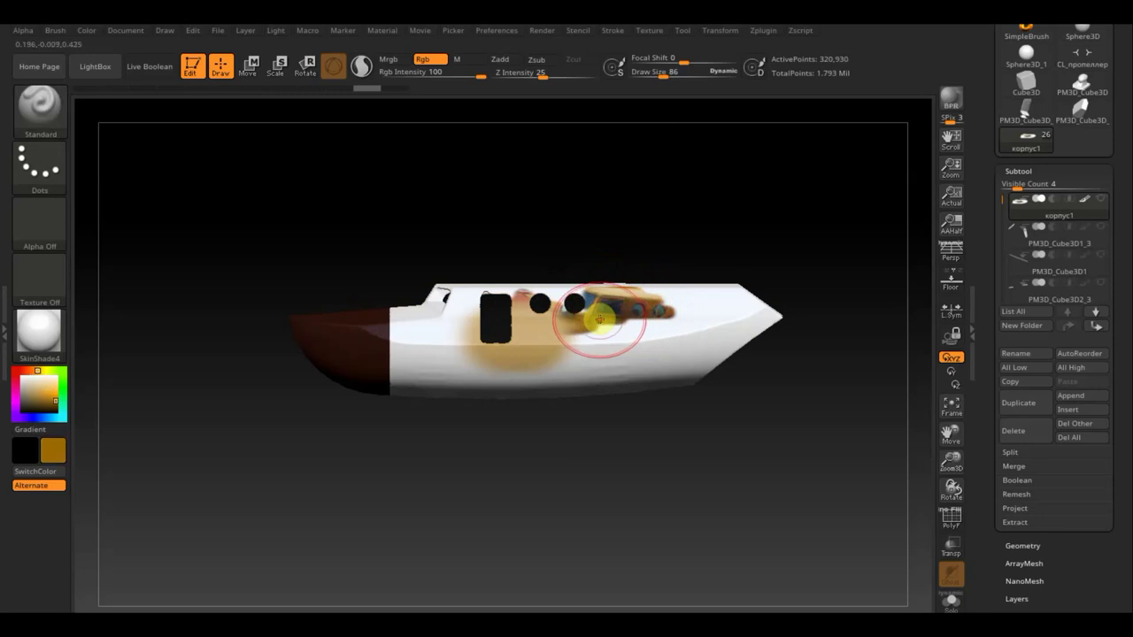
mouse_move(607, 325)
left_mouse_down()
mouse_move(518, 316)
mouse_move(451, 292)
mouse_move(747, 299)
mouse_move(532, 285)
mouse_move(523, 333)
mouse_move(726, 321)
mouse_move(818, 336)
mouse_move(587, 397)
mouse_move(484, 398)
mouse_move(481, 380)
mouse_move(395, 373)
left_mouse_up()
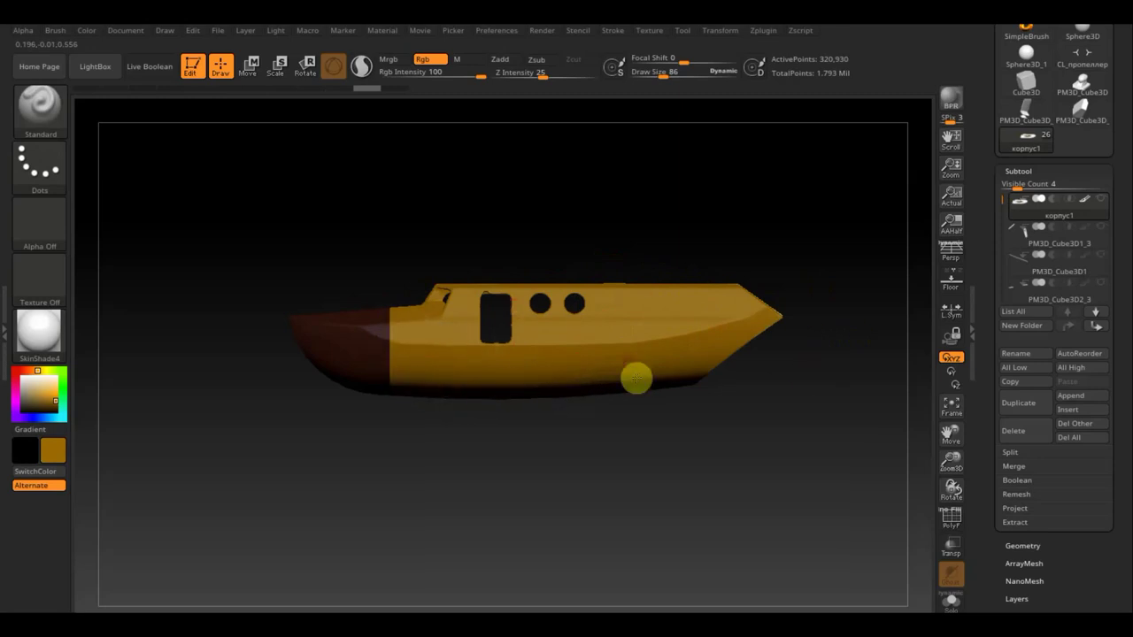
Check the stern, top and side of the painted hull, then clear the mask.
left_click_drag(632, 368, 642, 328)
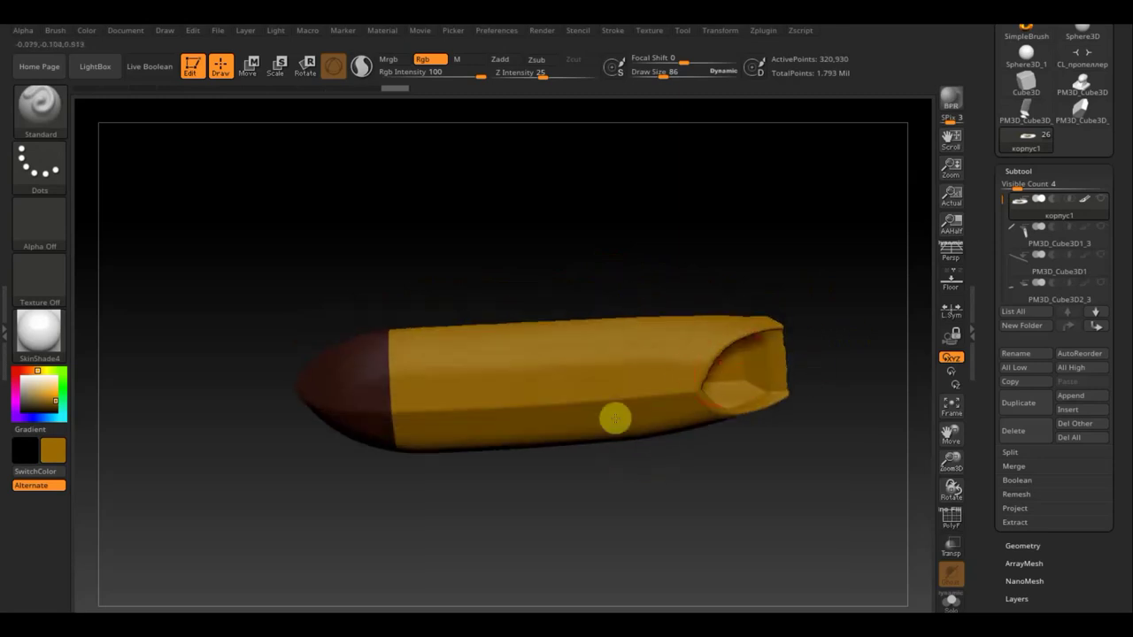
mouse_move(434, 278)
left_mouse_down()
mouse_move(324, 278)
mouse_move(392, 278)
mouse_move(364, 288)
mouse_move(380, 339)
mouse_move(430, 392)
mouse_move(492, 388)
mouse_move(617, 278)
mouse_move(625, 291)
left_mouse_up()
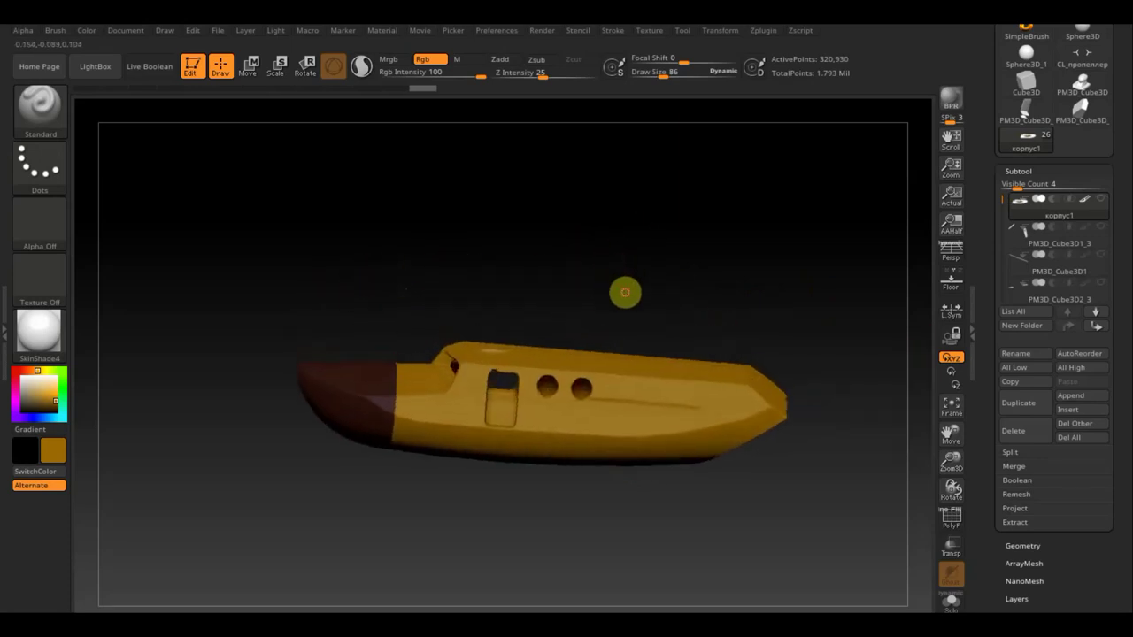
mouse_move(514, 372)
right_mouse_down()
mouse_move(569, 395)
mouse_move(524, 382)
right_mouse_up()
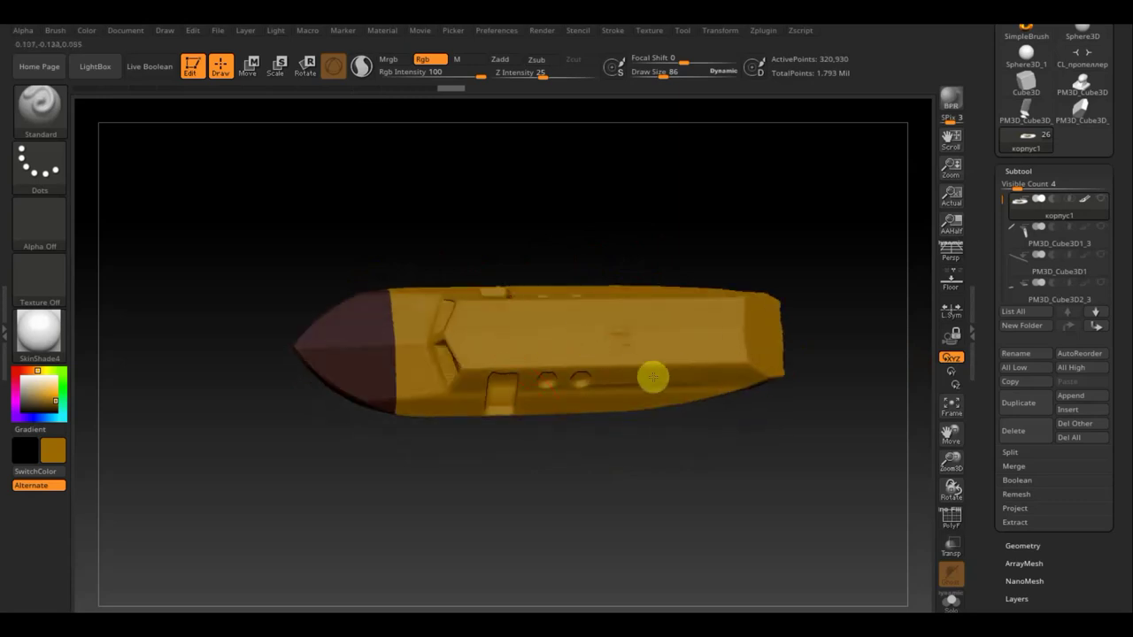
mouse_move(753, 446)
left_mouse_down("shift")
mouse_move(758, 465)
mouse_move(747, 324)
mouse_move(774, 327)
left_mouse_up("shift")
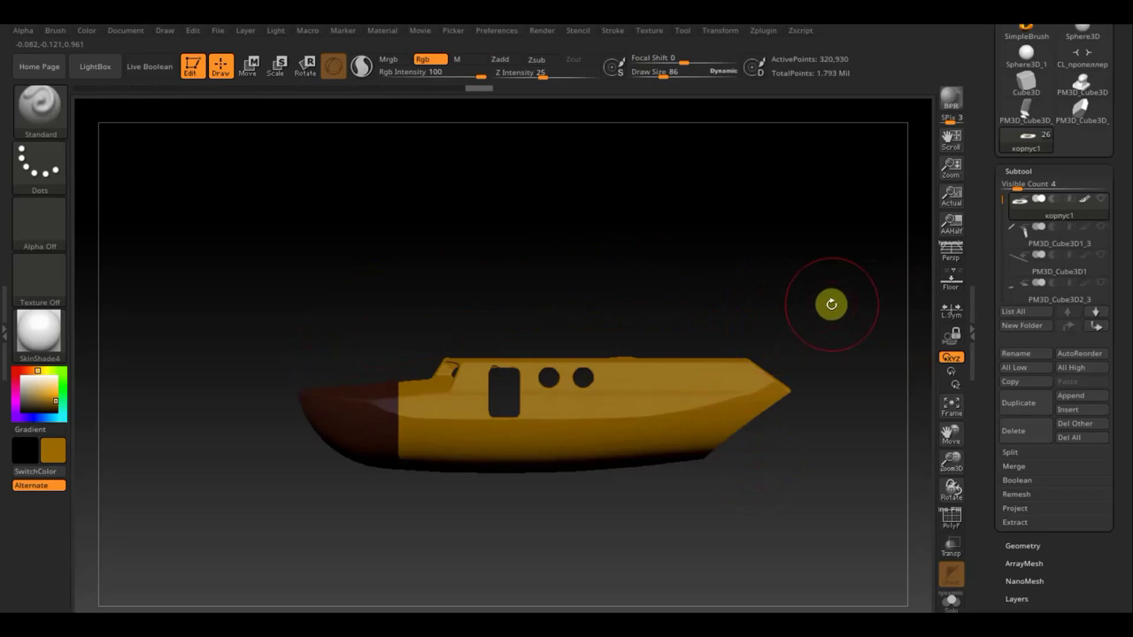
mouse_move(806, 359)
left_mouse_down()
mouse_move(806, 464)
mouse_move(716, 502)
left_mouse_up()
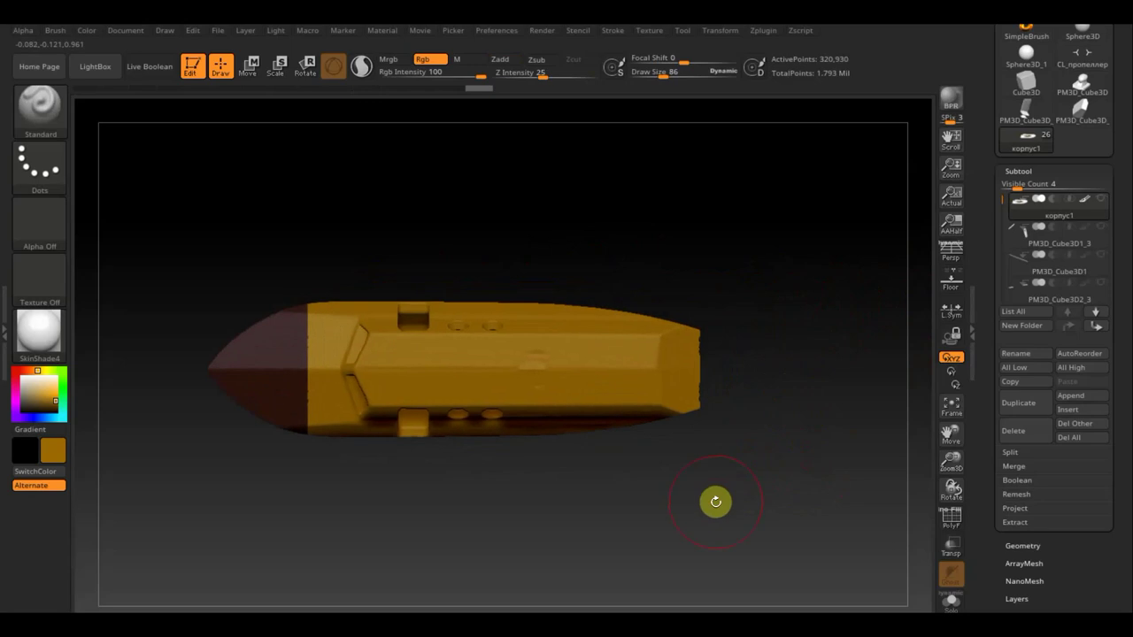
key("shift")
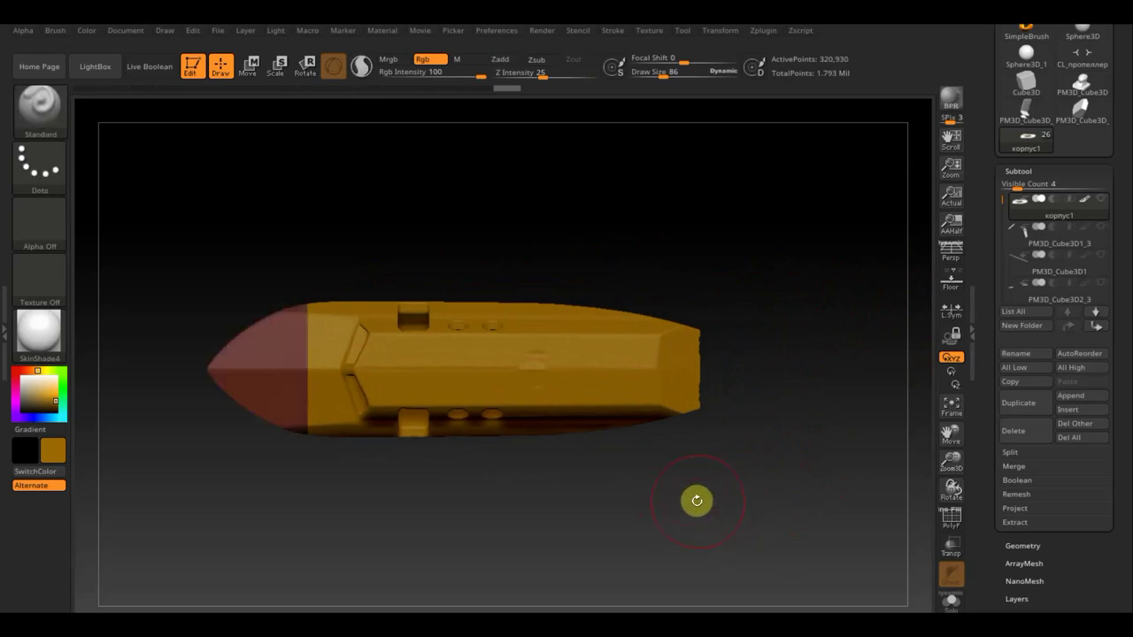
Bring the wings and struts back into view in the subtool list.
left_click(1020, 171)
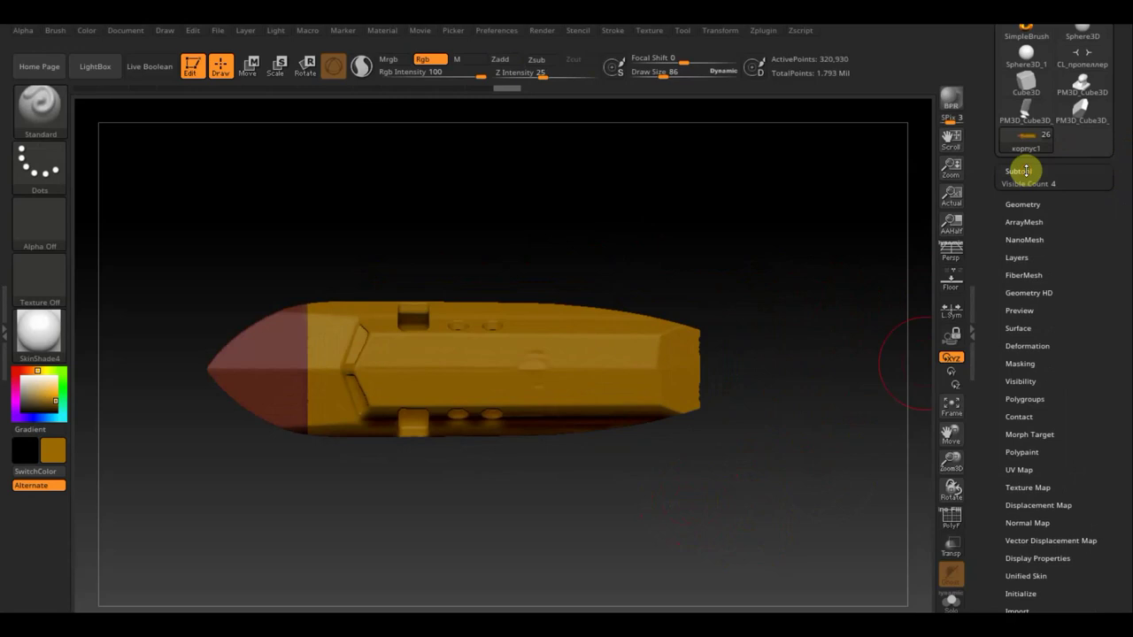
left_click(1020, 171)
key("shift")
left_click(1101, 208, "shift")
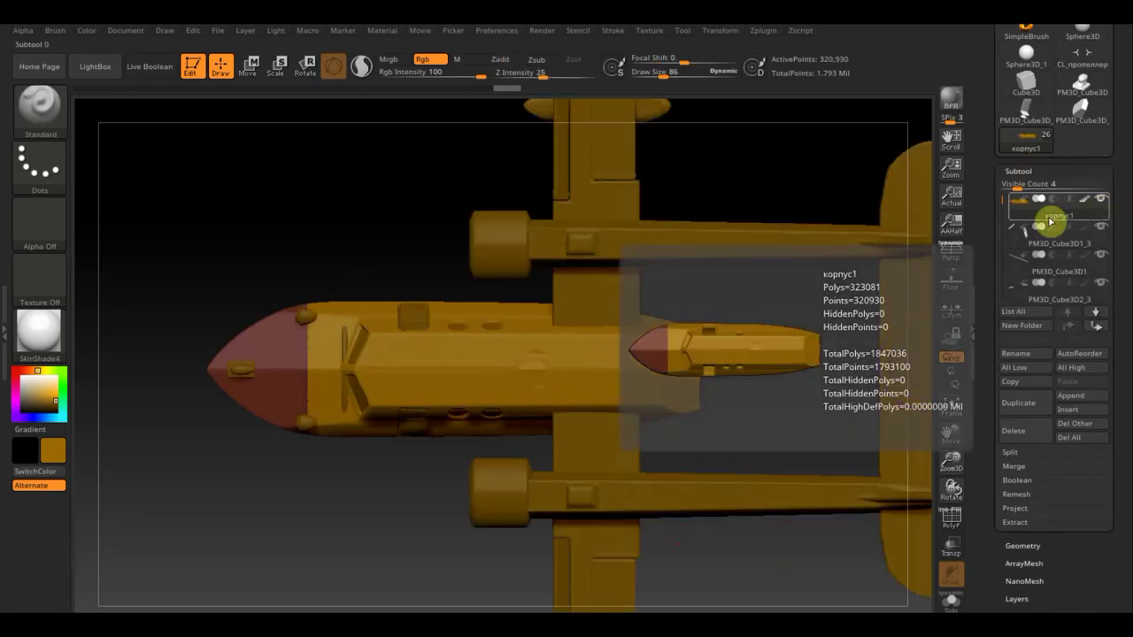
left_click(1026, 236)
Make корпус1 active and move it five places down the subtool list.
left_click(1020, 241)
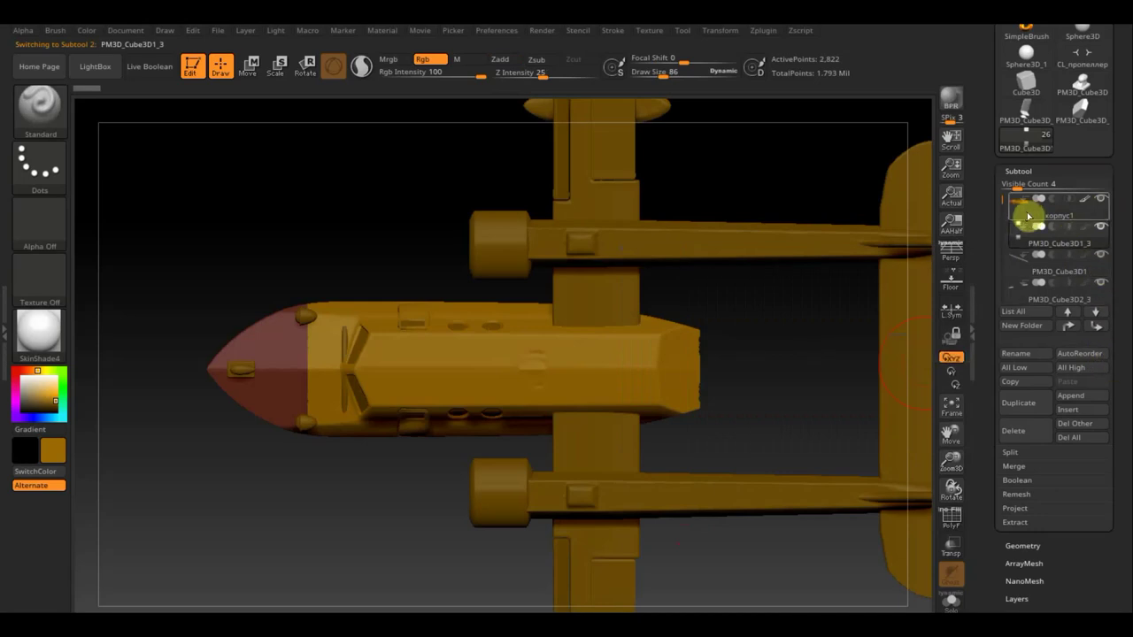
left_click(1096, 332)
left_click(1096, 332)
left_click(1096, 332)
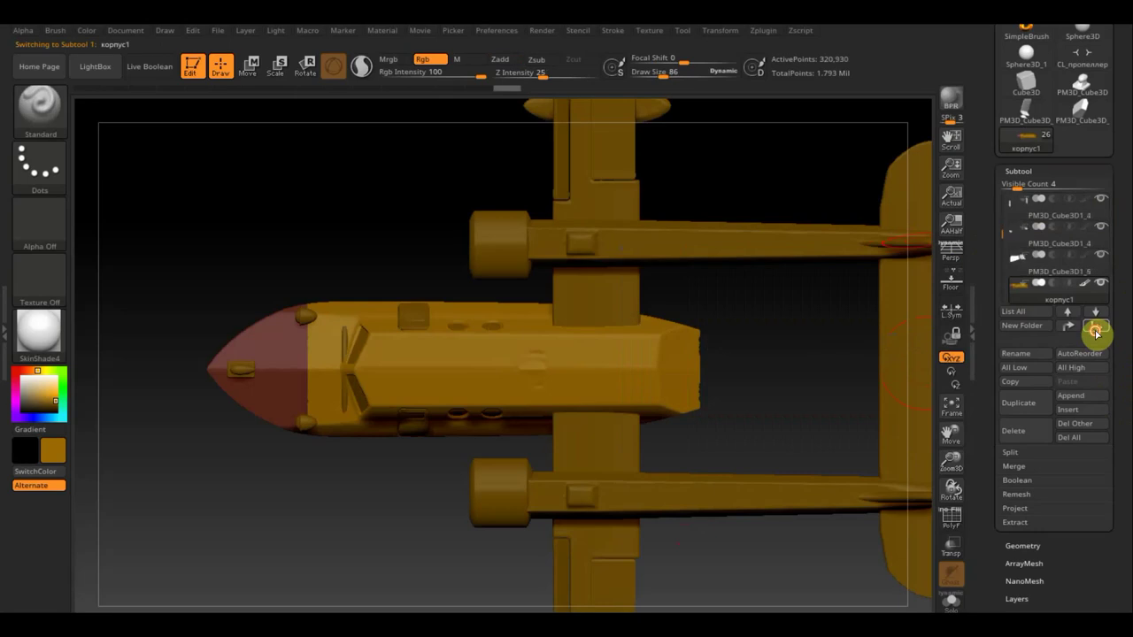
left_click(1096, 332)
left_click(1096, 332)
left_click(1096, 332)
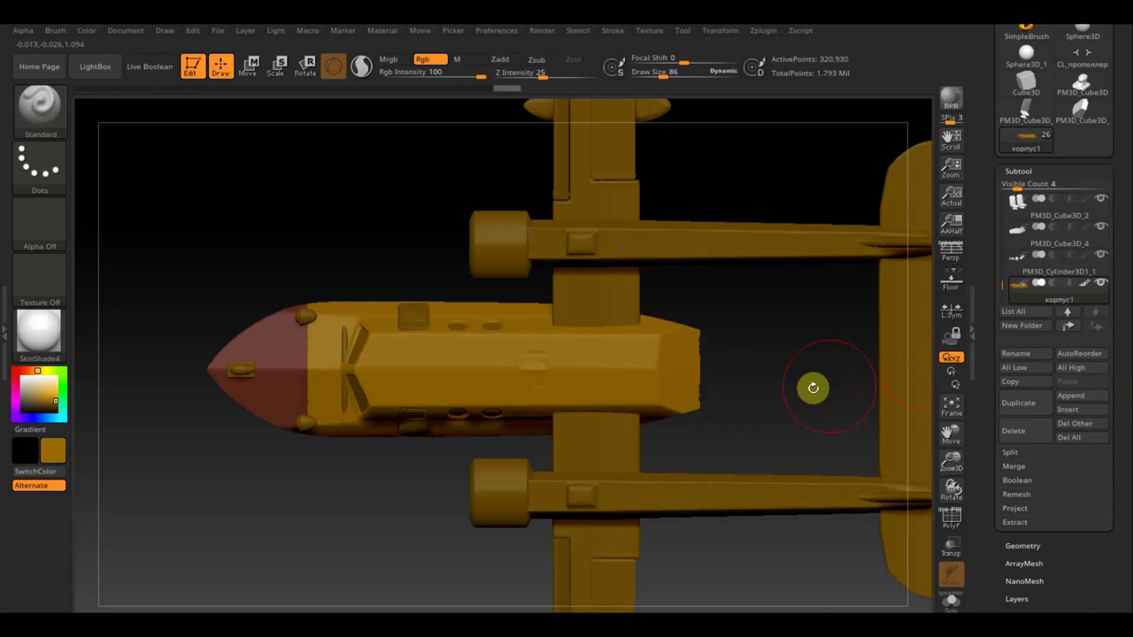
Select PM3D_Cube3D1 from the thumbnails and move it six places down.
key("n")
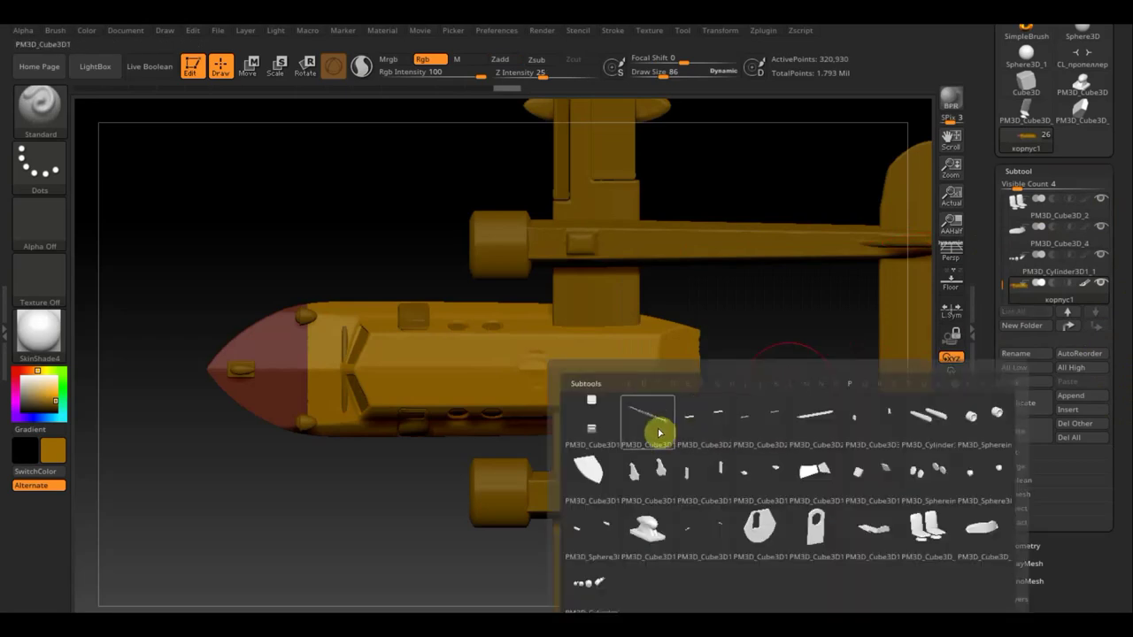
left_click(660, 432)
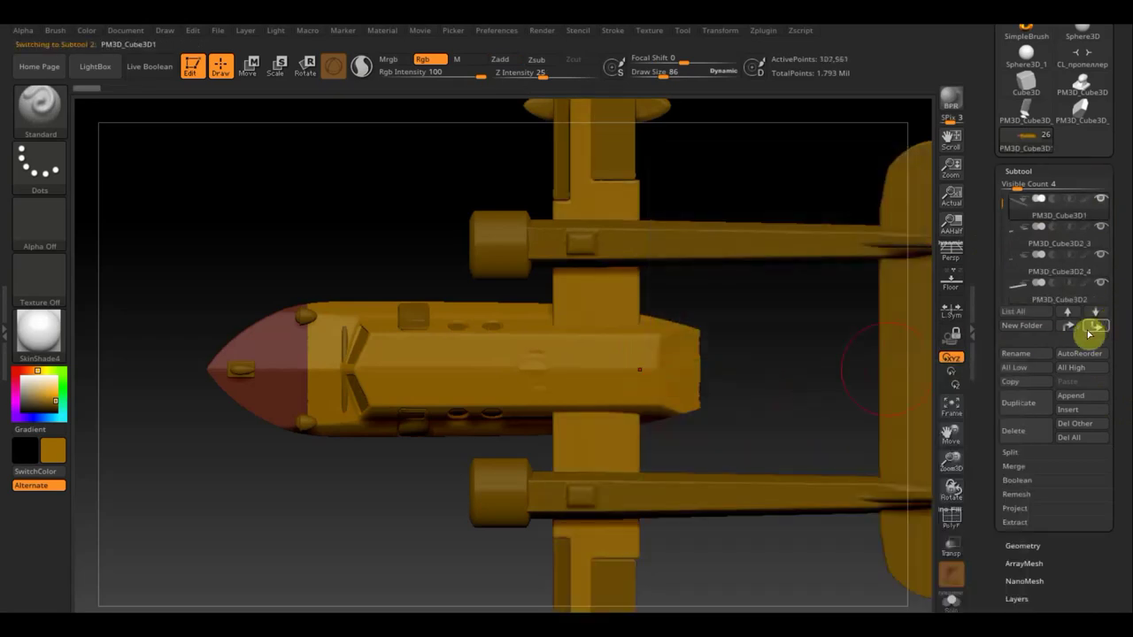
left_click(1096, 328, "shift")
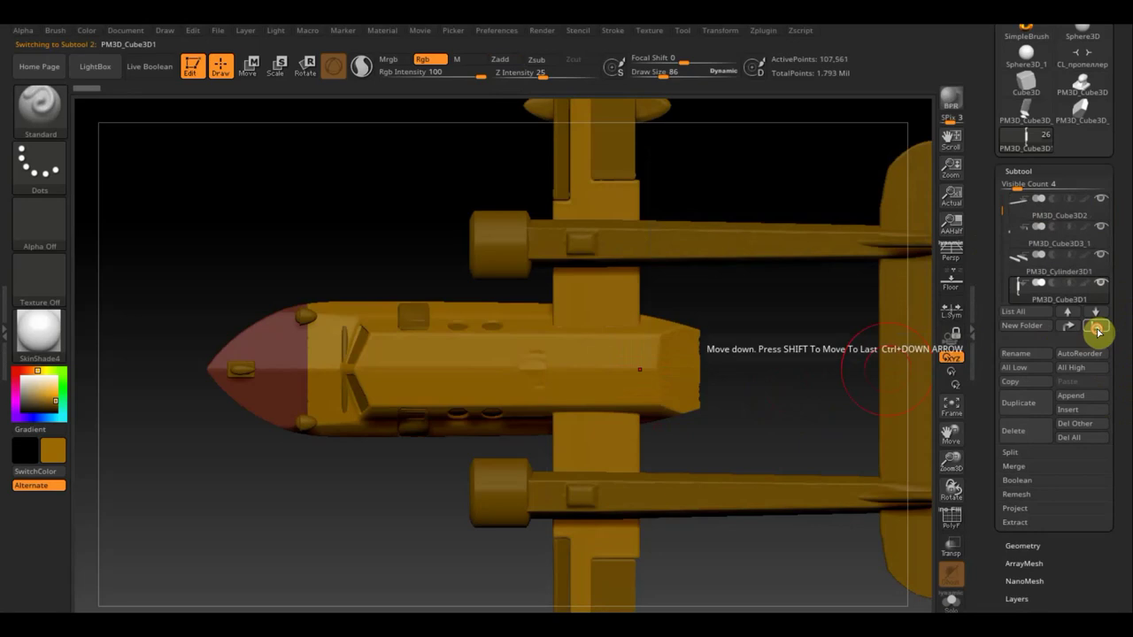
left_click(1096, 330)
left_click(1096, 330)
left_click(1096, 329)
left_click(1097, 330)
left_click(1098, 330)
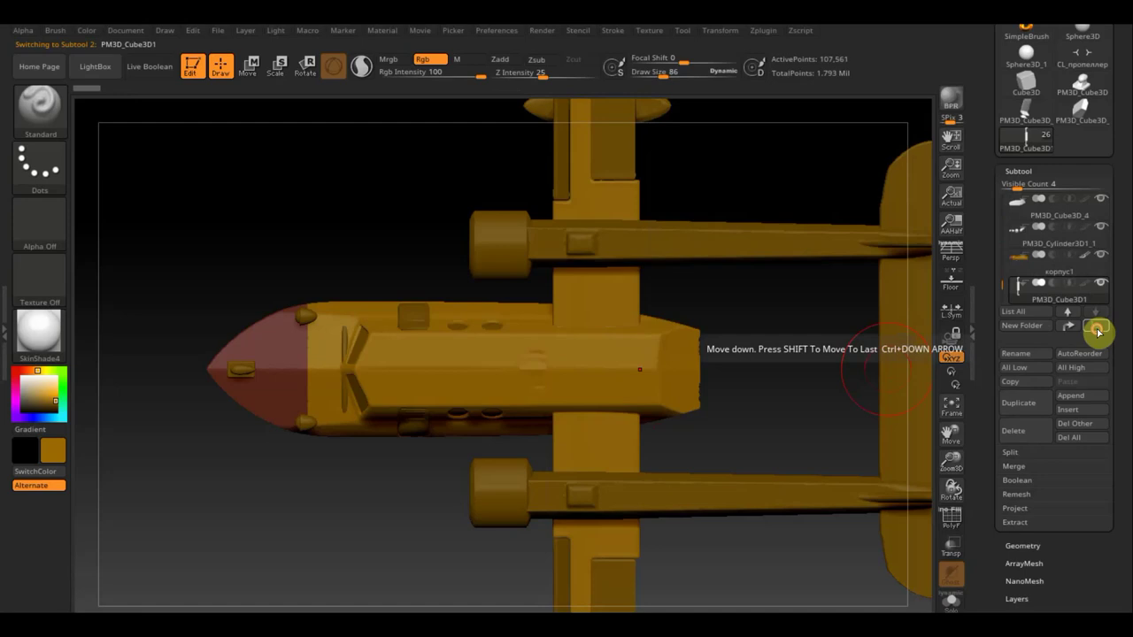
Select PM3D_Cube3D2 from the thumbnails and move it four places down.
key("n")
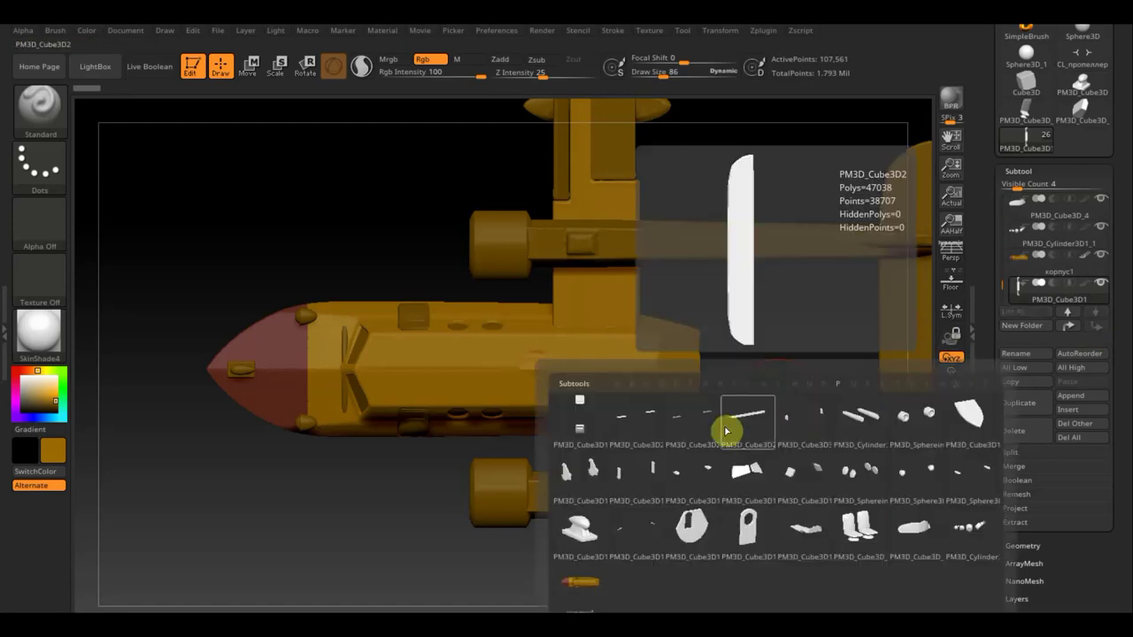
left_click(726, 431)
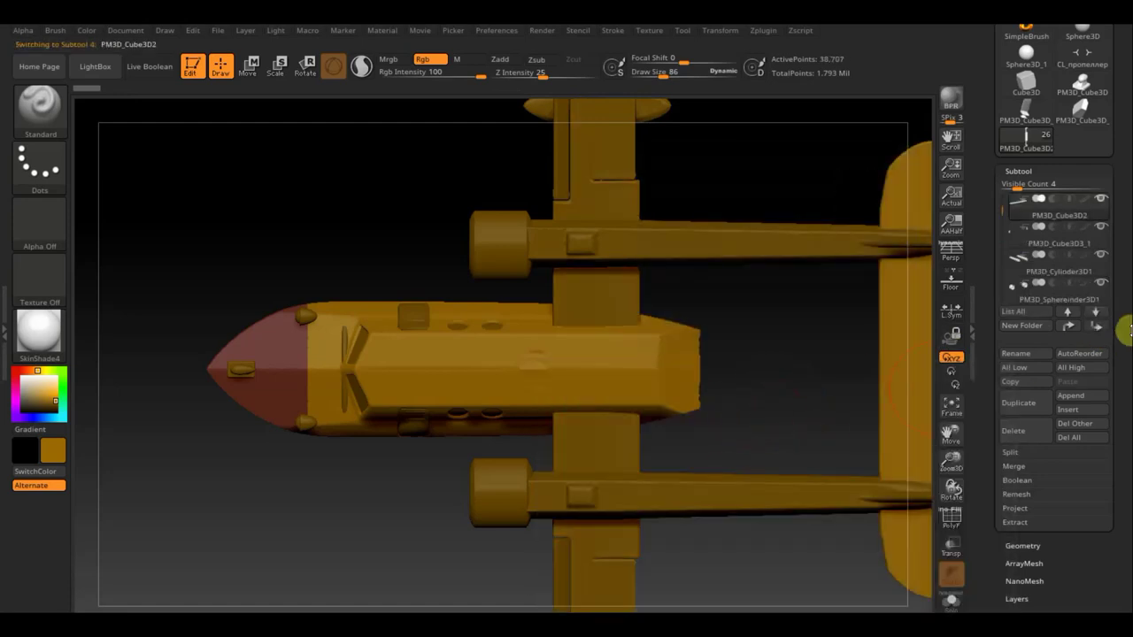
left_click(1100, 328)
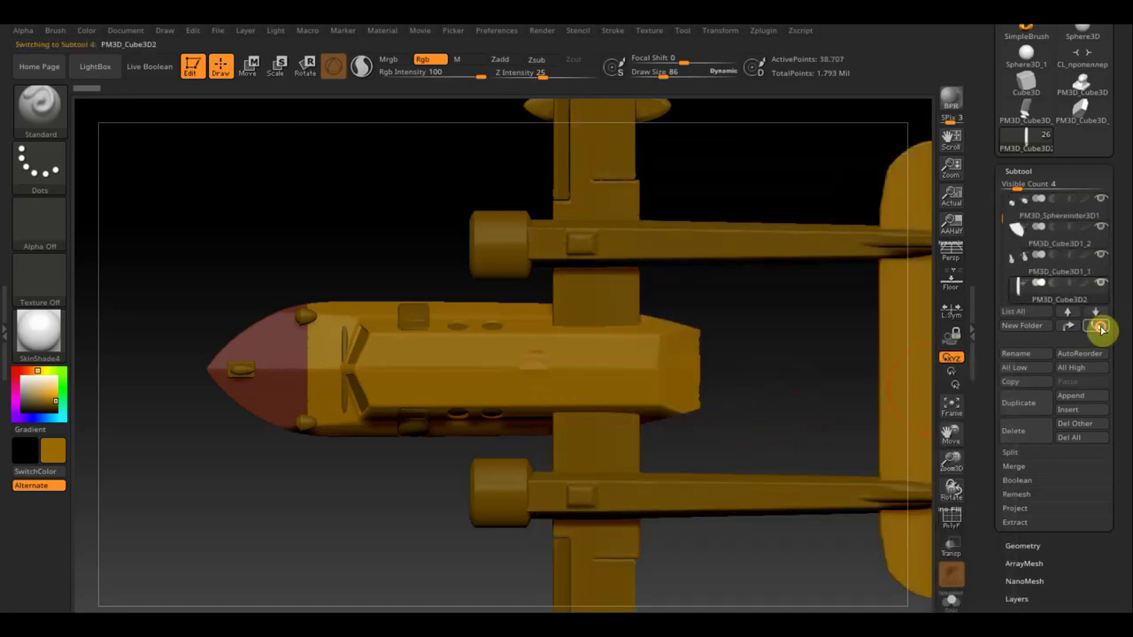
left_click(1101, 328)
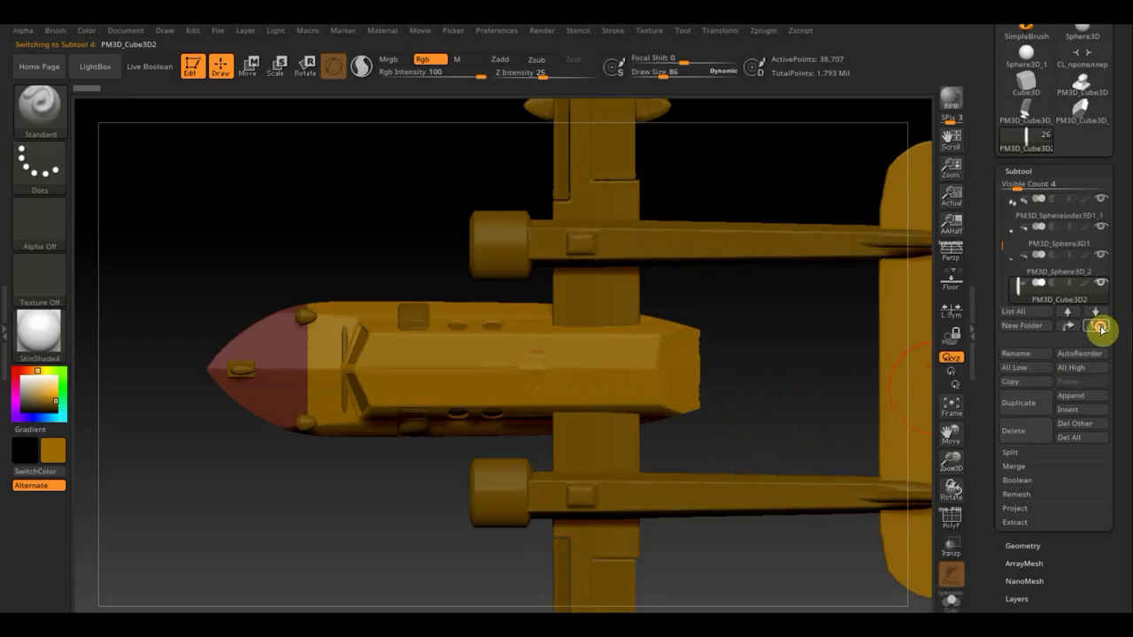
left_click(1100, 328)
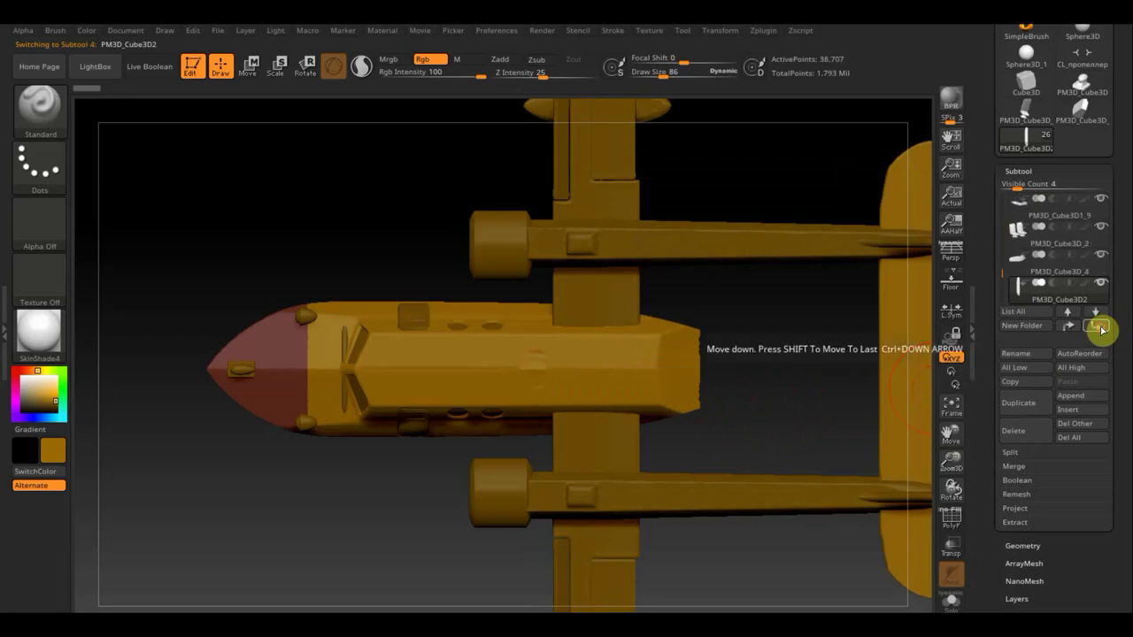
left_click(1100, 327)
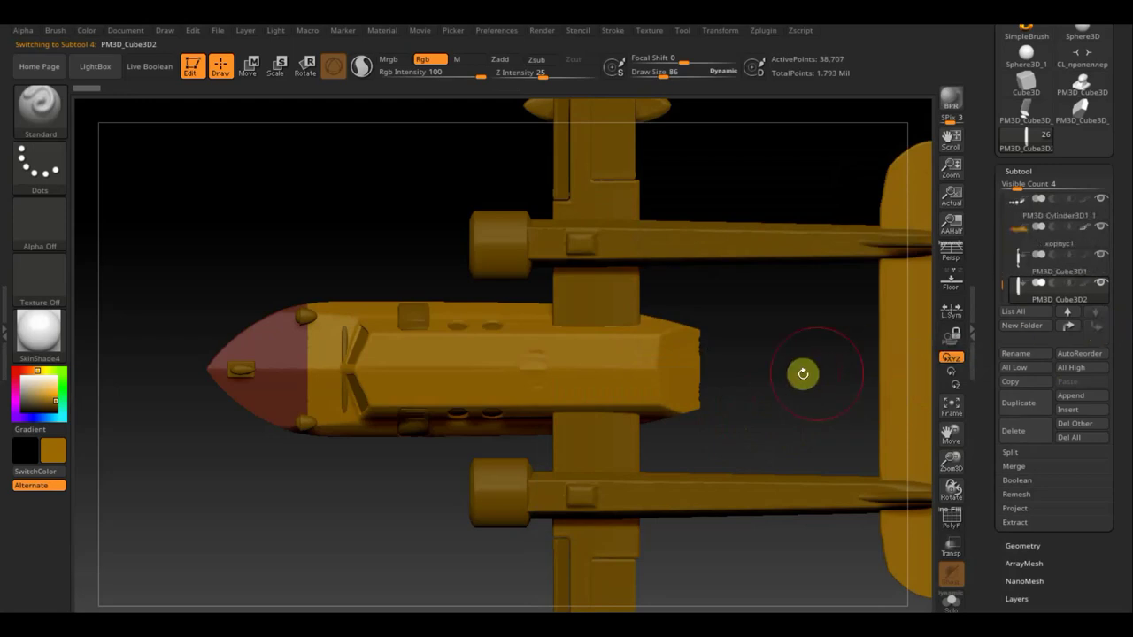
key("n")
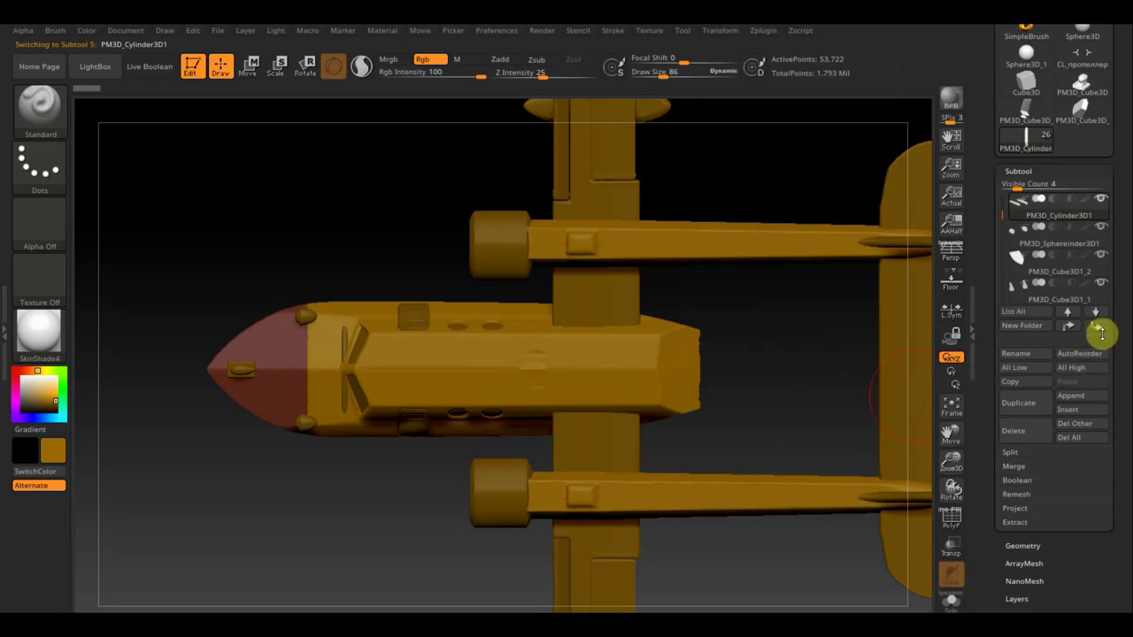
Move PM3D_Cylinder3D1 down, then select PM3D_Cube3D1_1 and show it solo.
left_click(1100, 330, "shift")
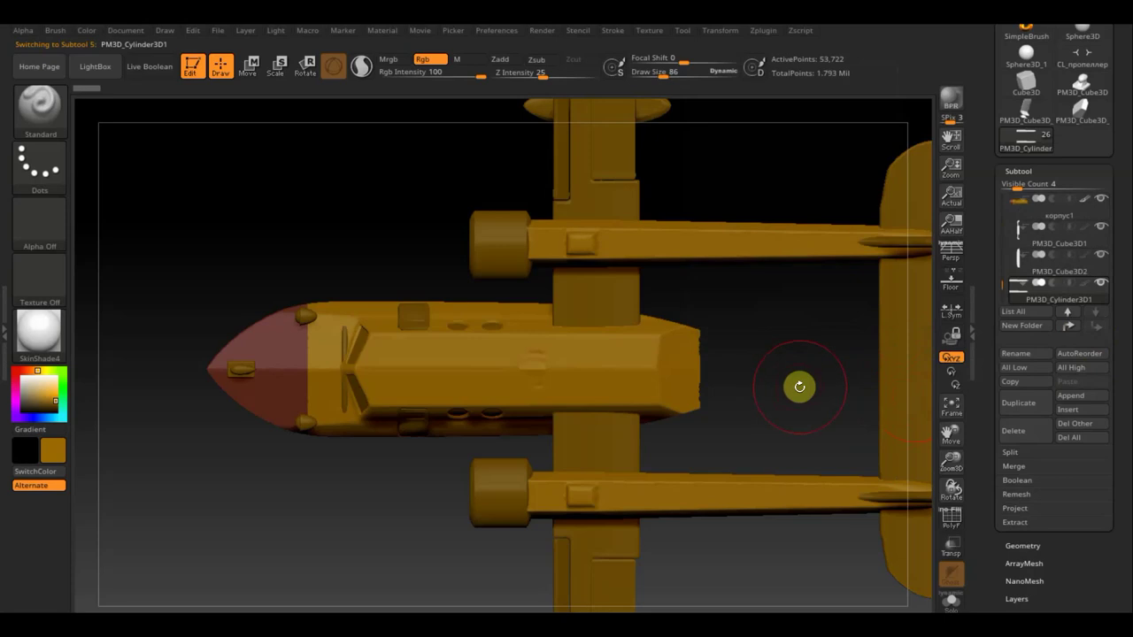
key("n")
mouse_move(994, 423)
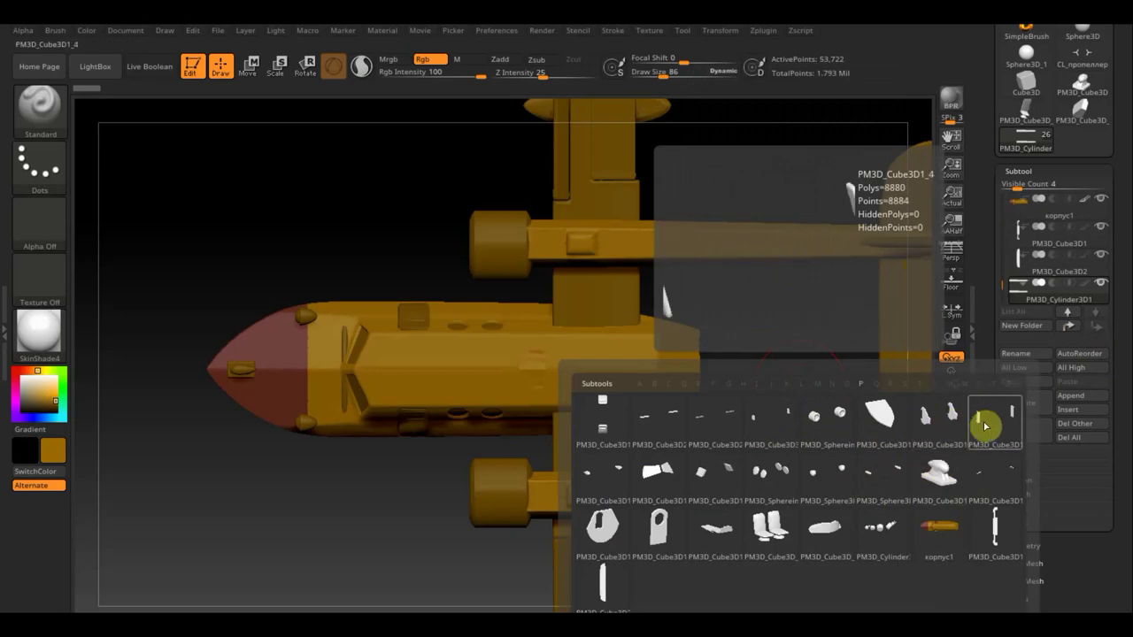
left_click(940, 427)
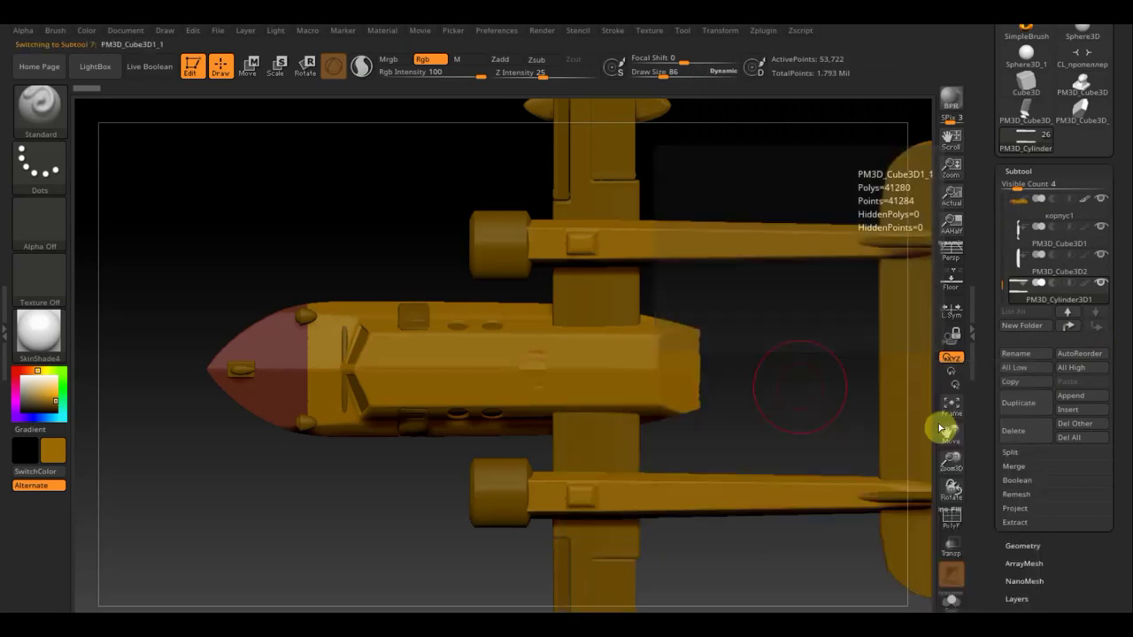
mouse_move(797, 386)
left_mouse_down("alt")
mouse_move(770, 354)
mouse_move(845, 354)
mouse_move(789, 354)
mouse_move(896, 332)
left_mouse_up("alt")
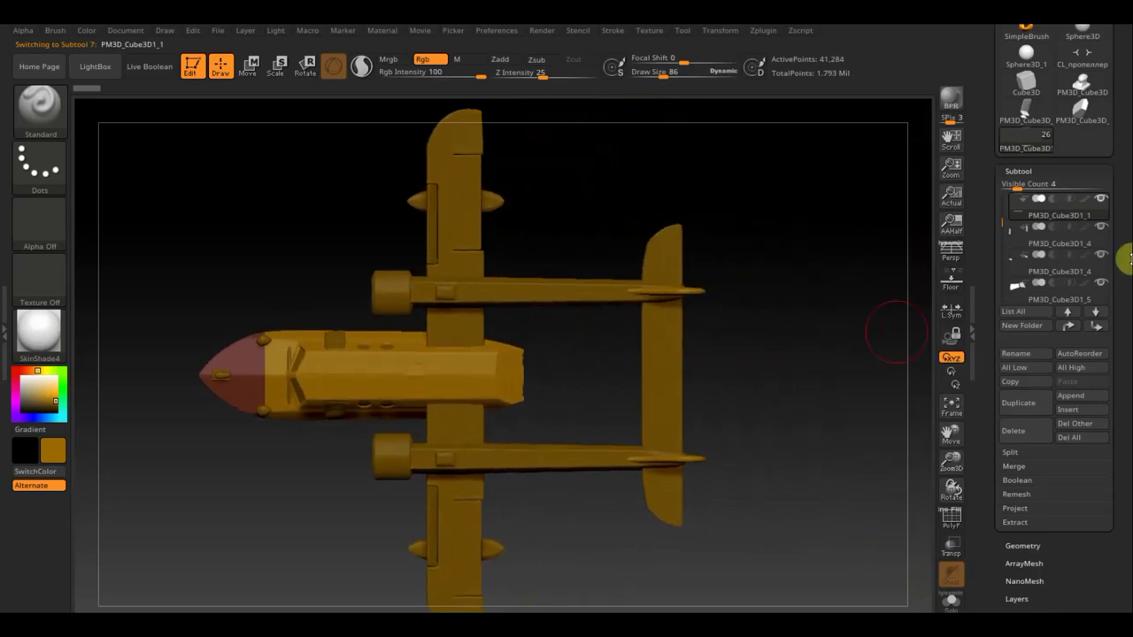
left_click(1102, 199, "shift")
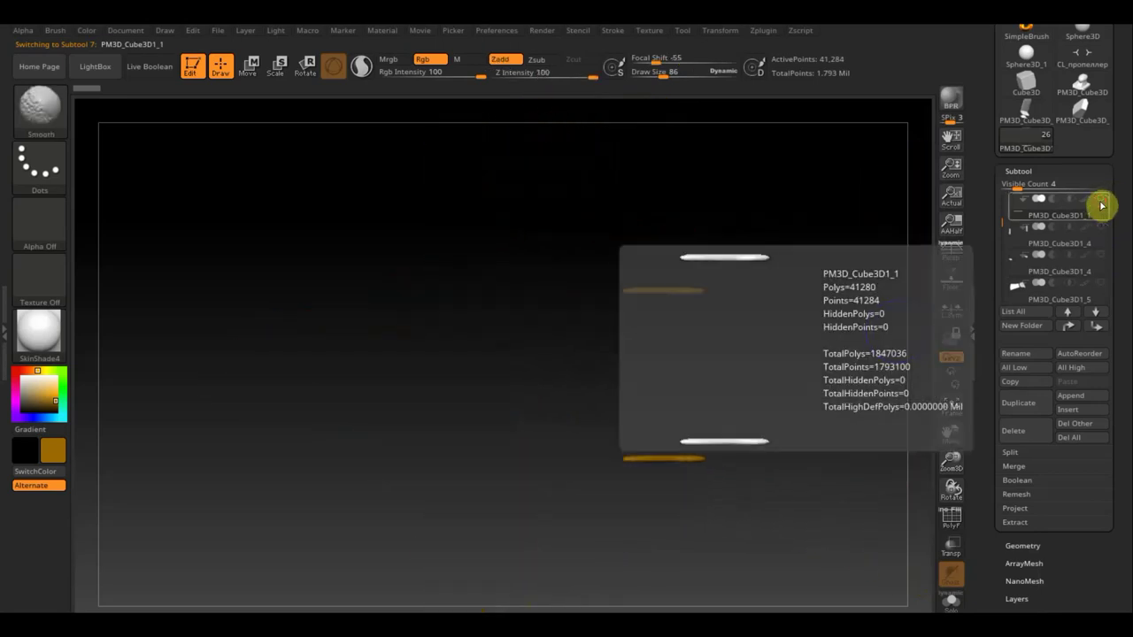
mouse_move(815, 366)
left_mouse_down()
mouse_move(817, 311)
mouse_move(818, 332)
left_mouse_up()
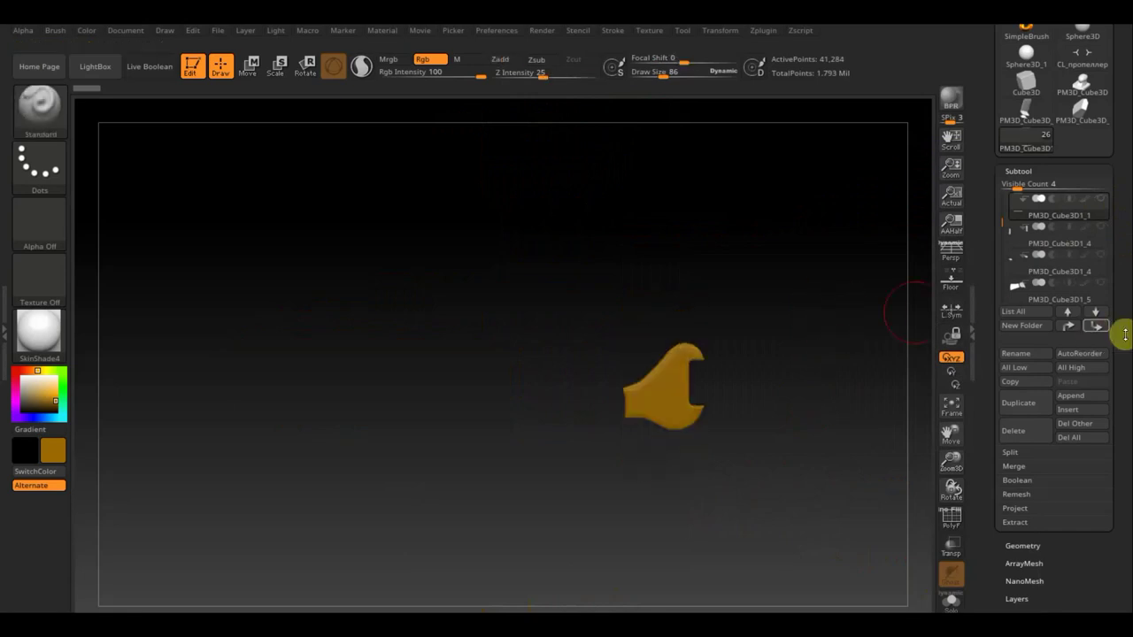
Move PM3D_Cube3D1_1 four places down the subtool list.
left_click(1097, 328)
left_click(1097, 328)
left_click(1097, 328)
left_click(1097, 328)
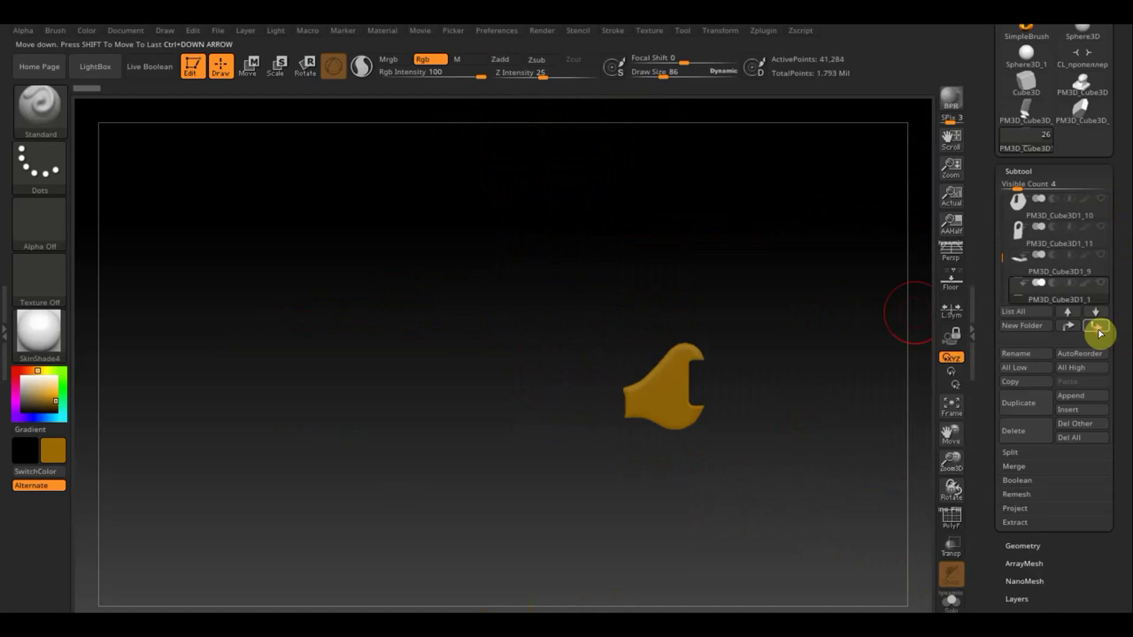
left_click(1098, 329)
left_click(1098, 330)
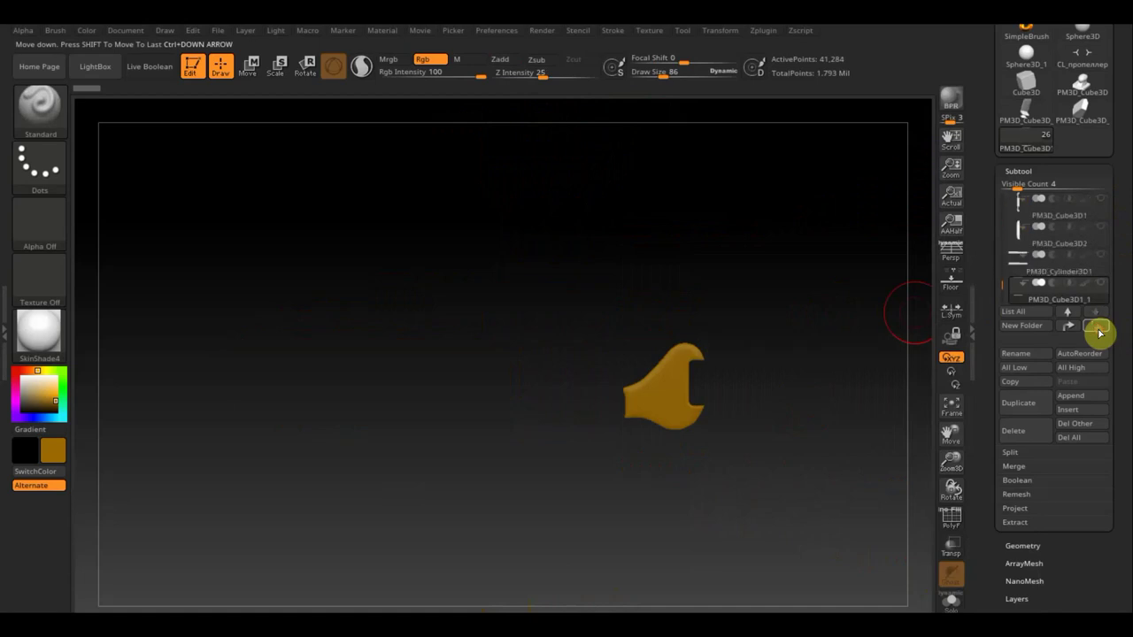
Select PM3D_Cube3D1_10 and send it to the bottom of the list.
key("n")
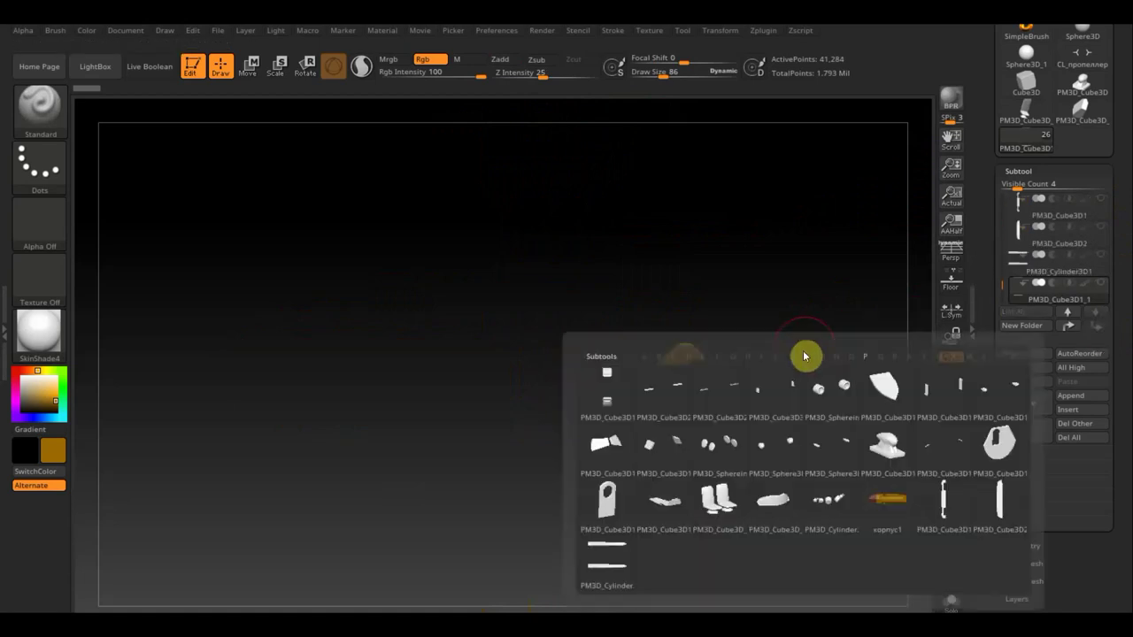
left_click(1004, 455)
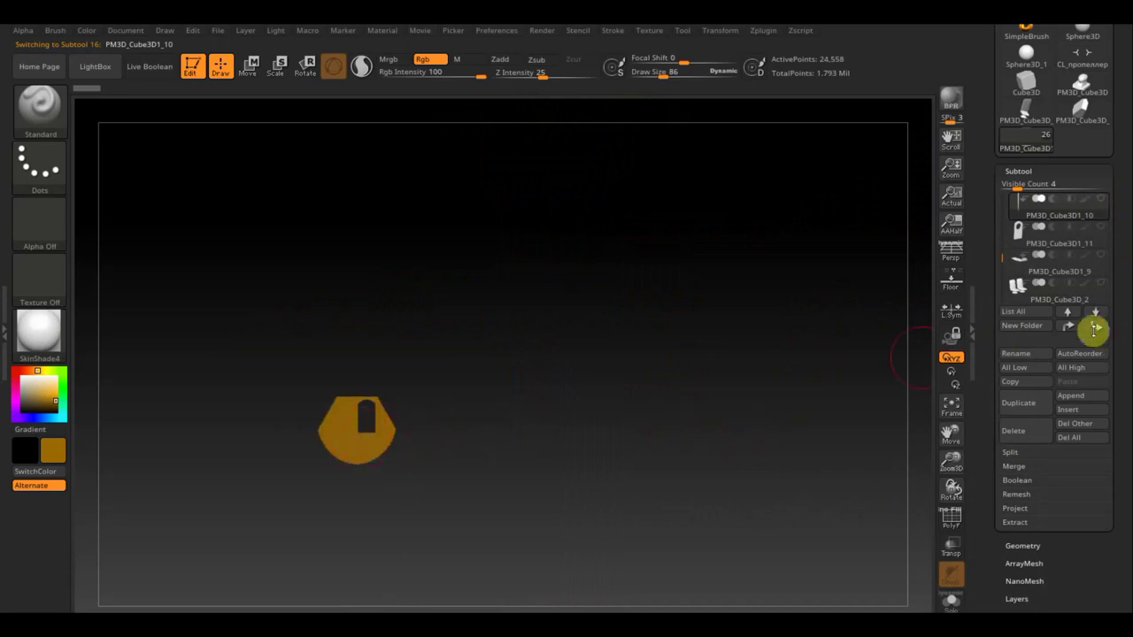
left_click(1096, 329, "shift")
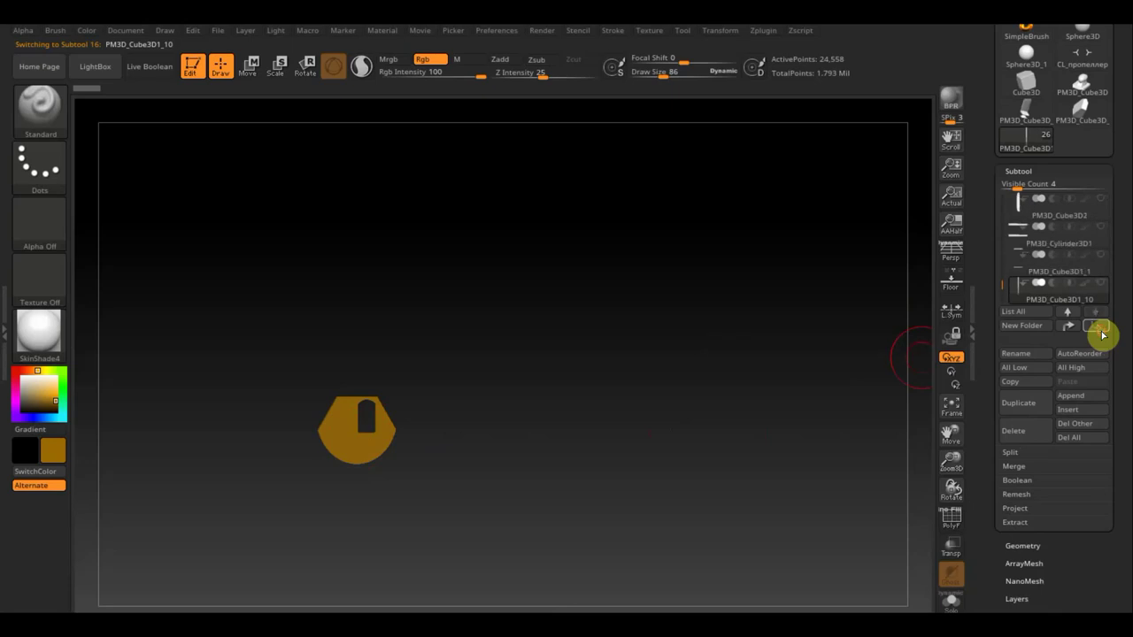
key("comma")
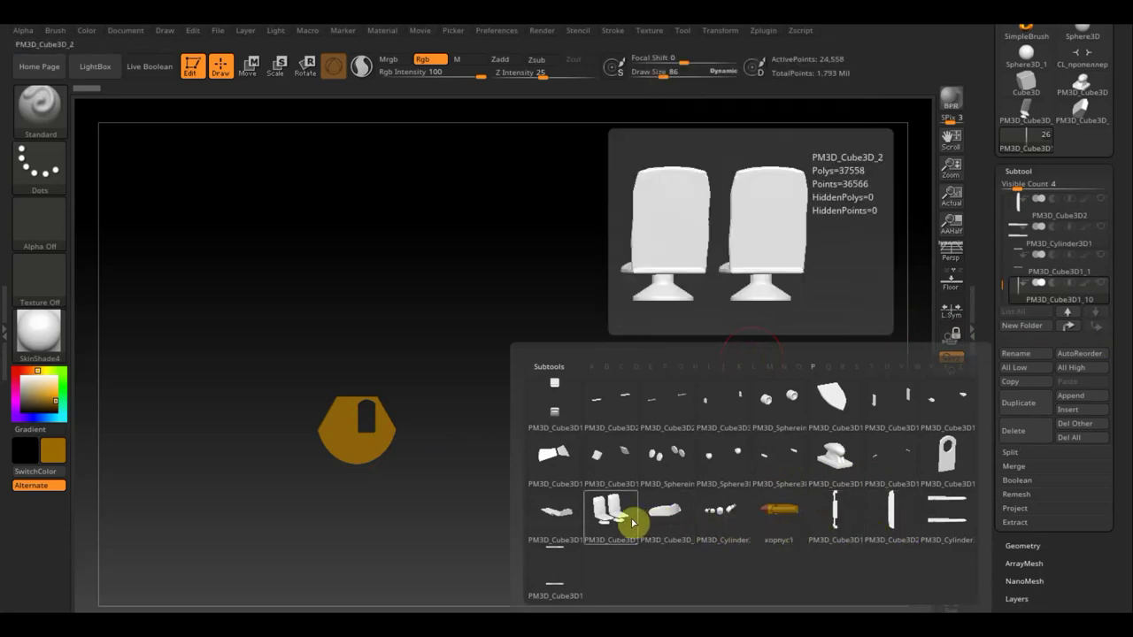
Make корпус1 active, unhide PM3D_Cube3D1, PM3D_Cube3D2 and PM3D_Cylinder3D1, and snap to top view.
left_click(780, 527)
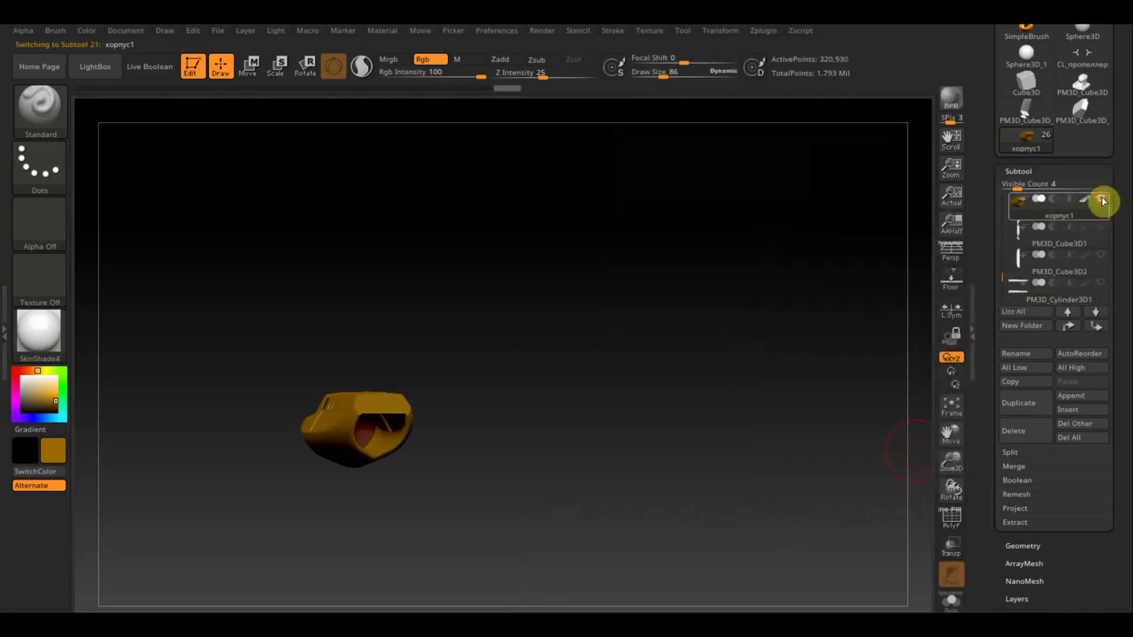
left_click(1101, 229)
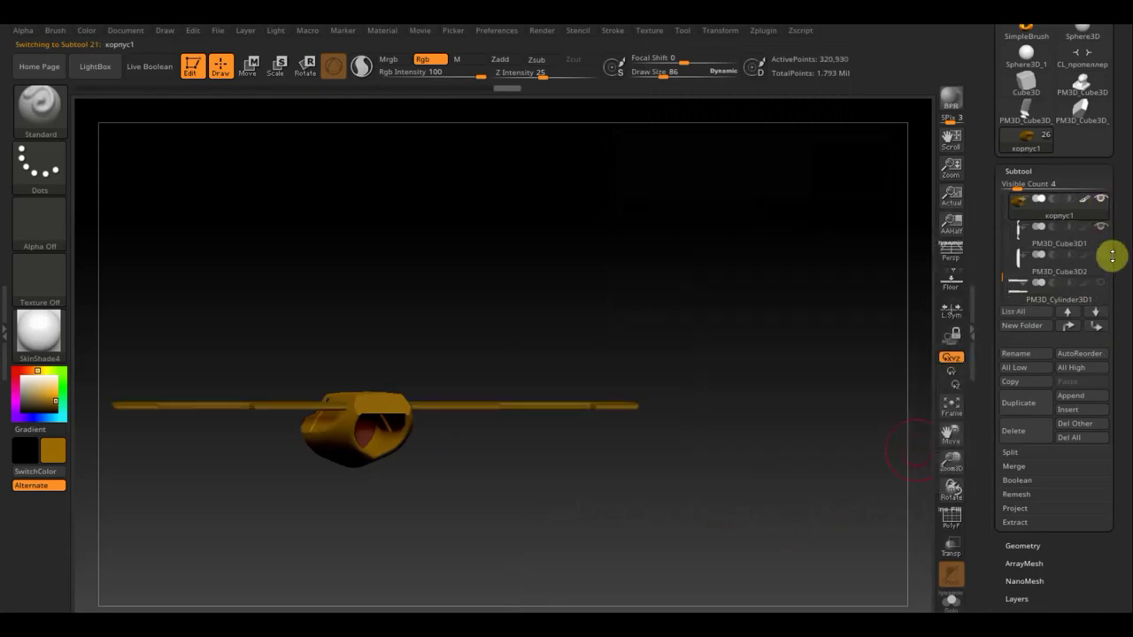
left_click(1103, 255)
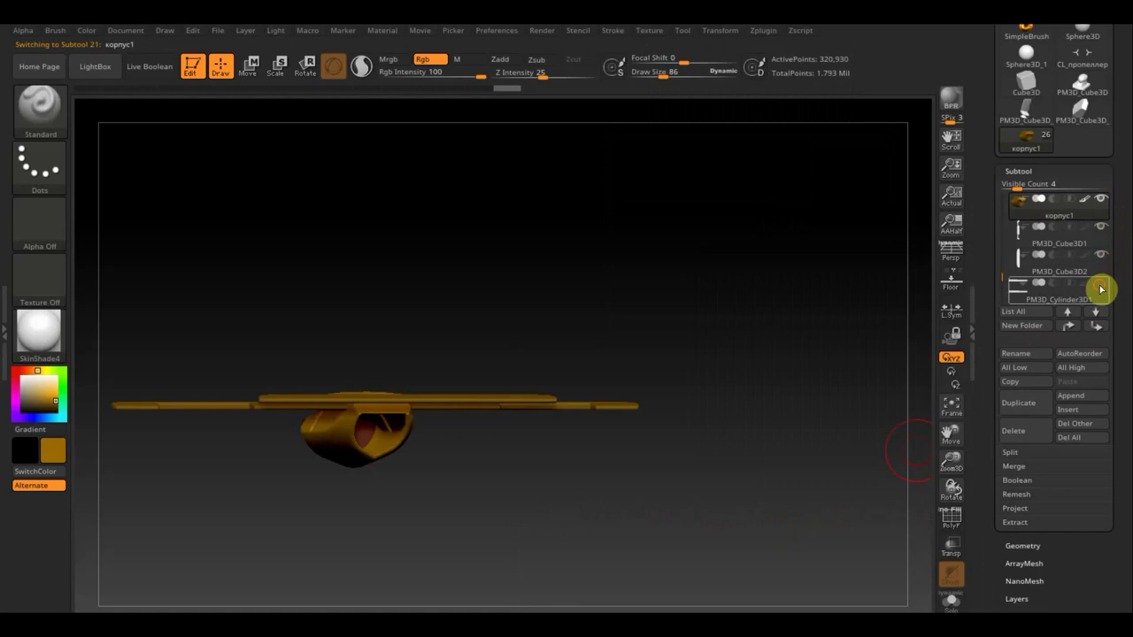
left_click(1101, 288)
mouse_move(855, 301)
left_mouse_down()
mouse_move(771, 409)
mouse_move(847, 455)
left_mouse_up()
mouse_move(743, 454)
left_mouse_down()
mouse_move(814, 357)
mouse_move(787, 371)
mouse_move(828, 398)
mouse_move(848, 385)
mouse_move(823, 425)
left_mouse_up()
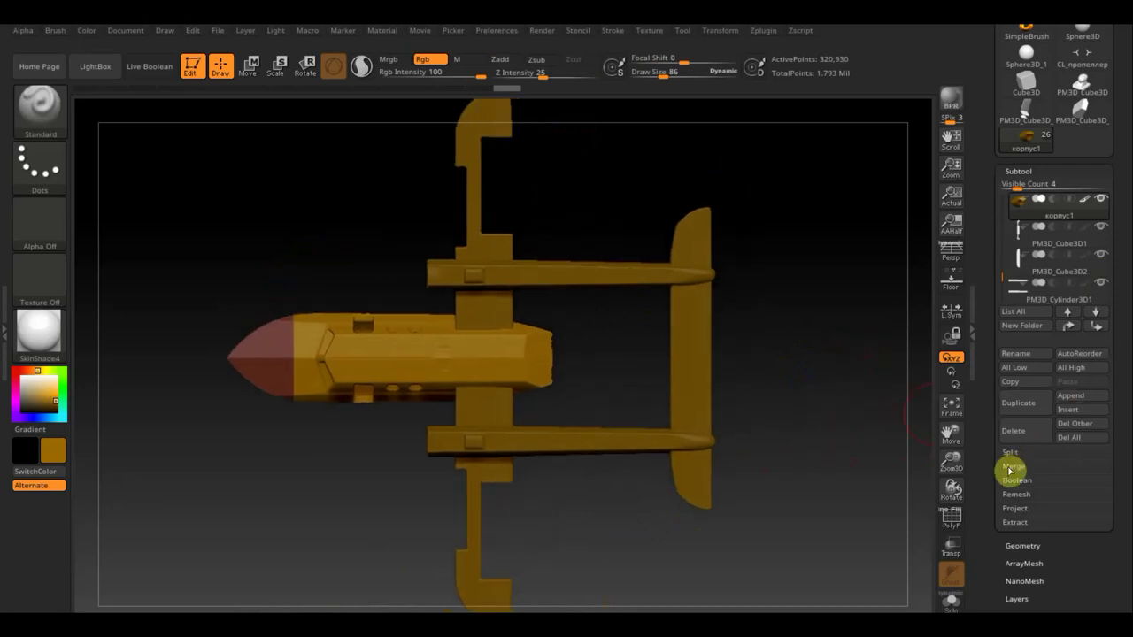
Run MergeDown three times, confirming the warning, to combine the lower parts into PM3D_Cube3D1_10.
left_click(1011, 467)
left_click(1036, 482)
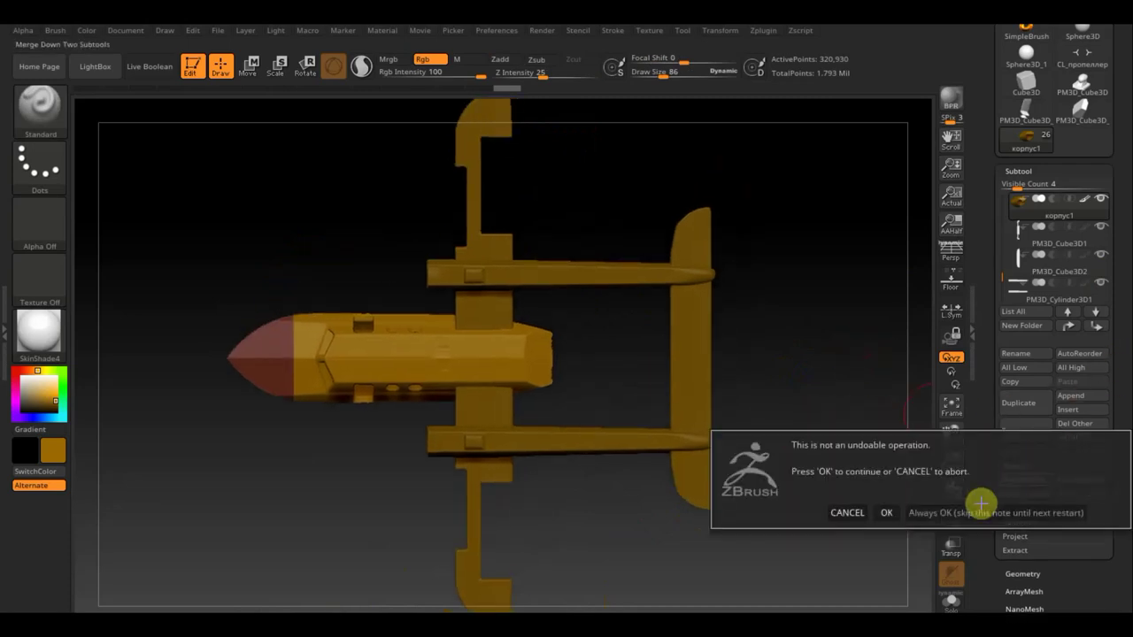
left_click(940, 513)
left_click(1036, 481)
left_click(1025, 482)
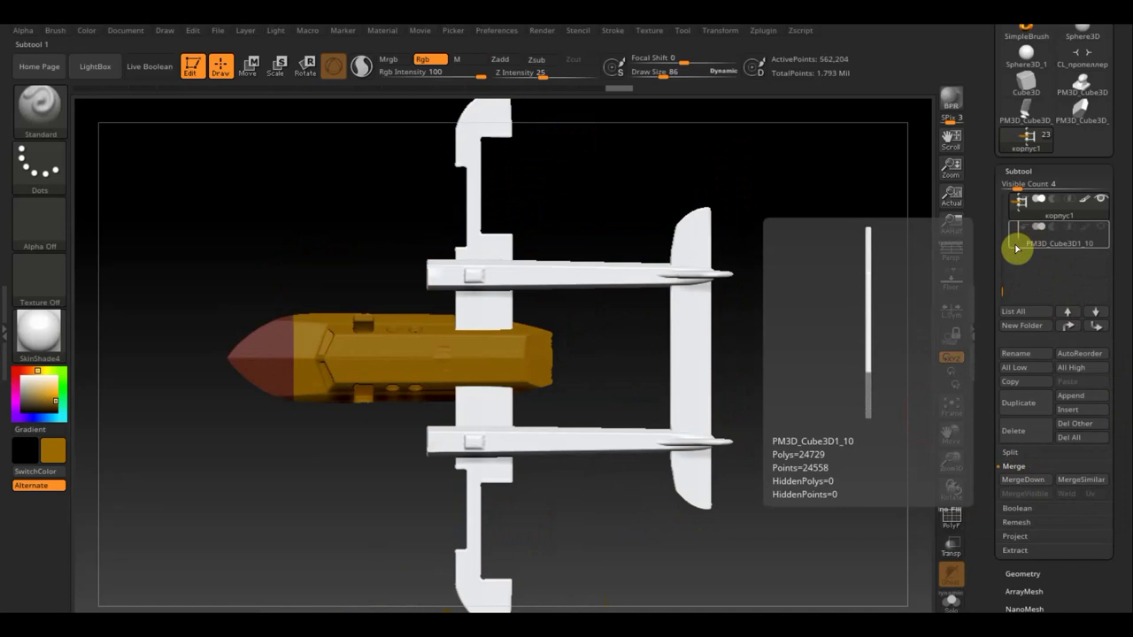
Polypaint the white wing bars, struts and fin tips yellow-orange, checking side, top and front views.
mouse_move(577, 274)
left_mouse_down()
mouse_move(443, 273)
mouse_move(460, 327)
left_mouse_up()
mouse_move(508, 357)
left_mouse_down()
mouse_move(538, 466)
mouse_move(471, 466)
mouse_move(446, 450)
mouse_move(691, 417)
mouse_move(587, 430)
mouse_move(711, 445)
mouse_move(667, 449)
mouse_move(726, 480)
mouse_move(683, 496)
left_mouse_up()
left_click_drag(794, 364, 762, 373)
mouse_move(526, 253)
left_mouse_down()
mouse_move(486, 227)
mouse_move(481, 202)
mouse_move(529, 158)
mouse_move(442, 132)
mouse_move(484, 103)
left_mouse_up()
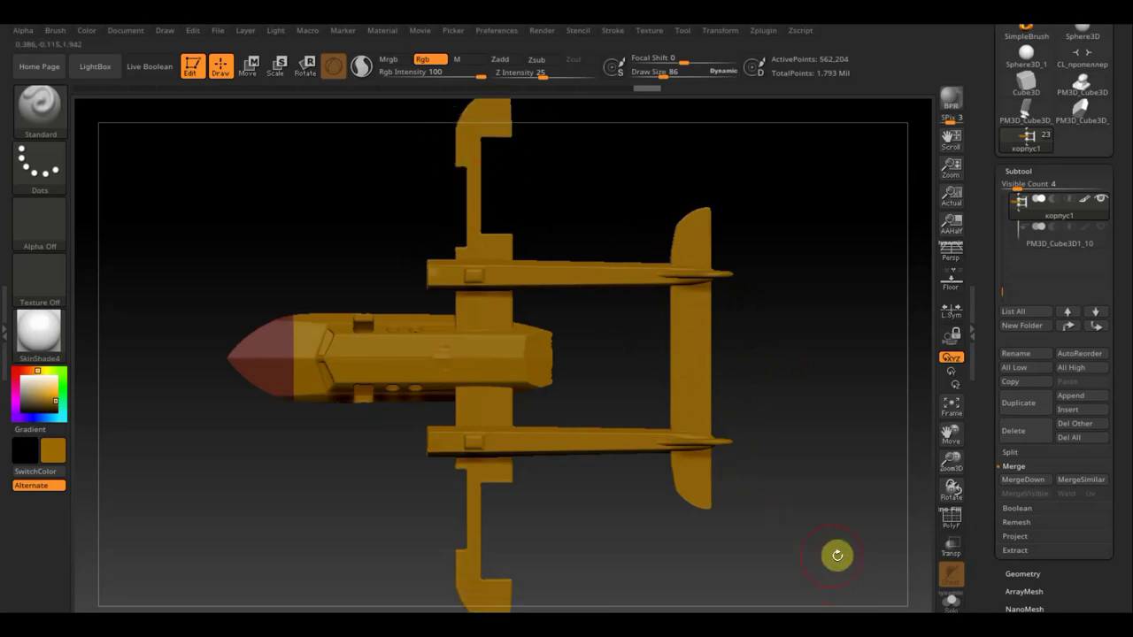
mouse_move(836, 560)
left_mouse_down()
mouse_move(822, 435)
mouse_move(794, 445)
mouse_move(793, 319)
mouse_move(792, 334)
left_mouse_up()
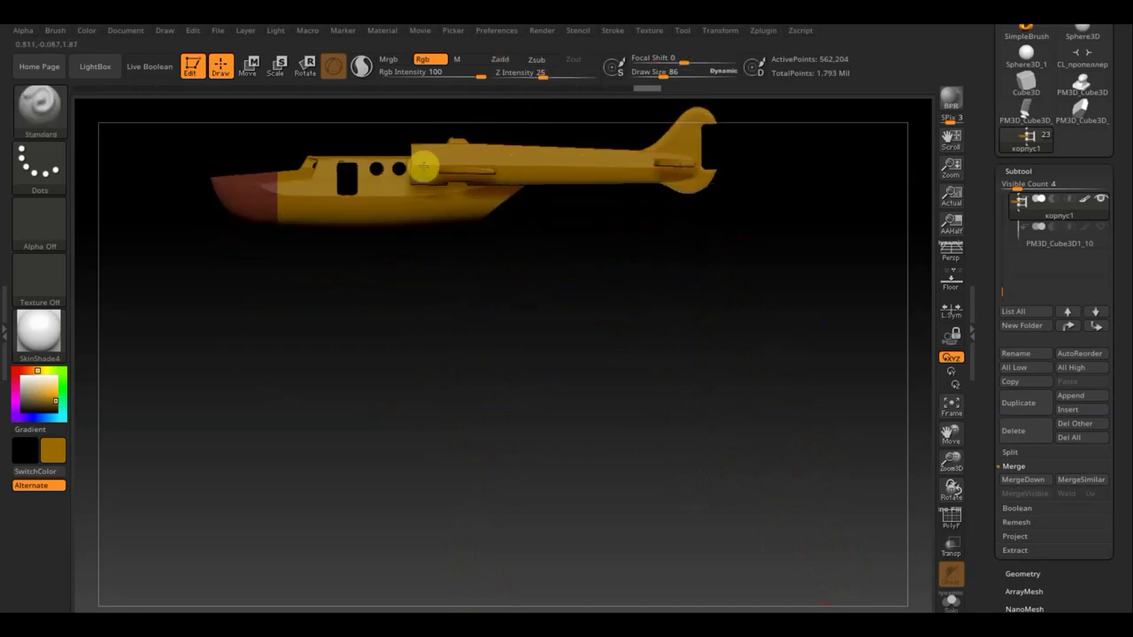
mouse_move(619, 348)
left_mouse_down()
mouse_move(539, 281)
mouse_move(555, 301)
mouse_move(607, 230)
mouse_move(678, 267)
left_mouse_up()
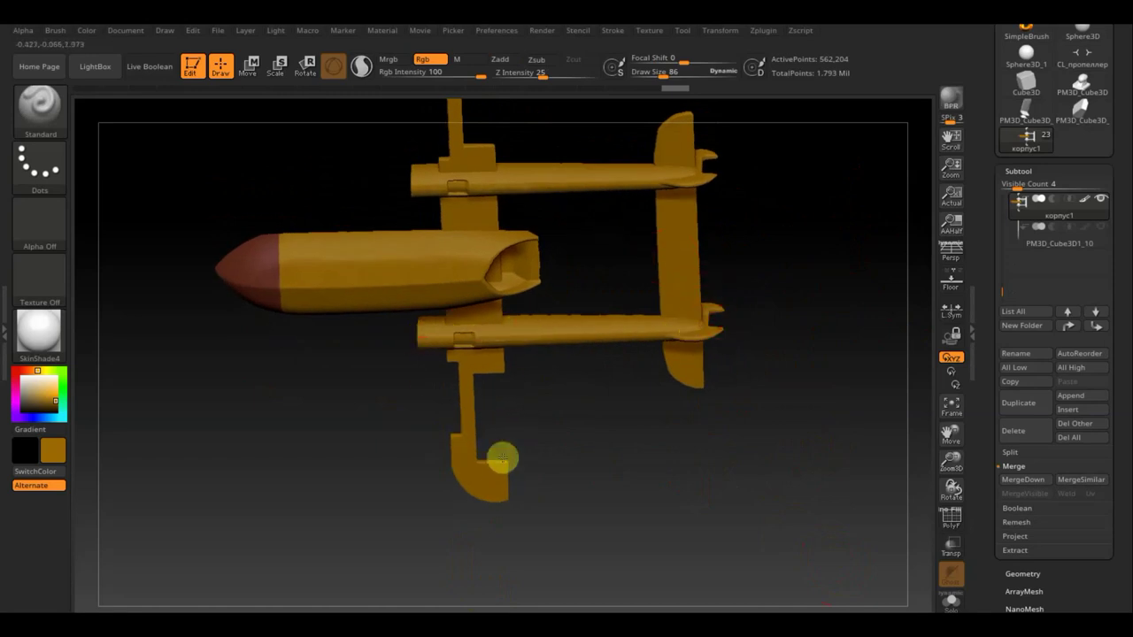
mouse_move(477, 475)
left_mouse_down()
mouse_move(622, 517)
mouse_move(635, 491)
mouse_move(576, 422)
mouse_move(678, 296)
mouse_move(797, 384)
mouse_move(706, 508)
mouse_move(800, 323)
mouse_move(806, 372)
left_mouse_up()
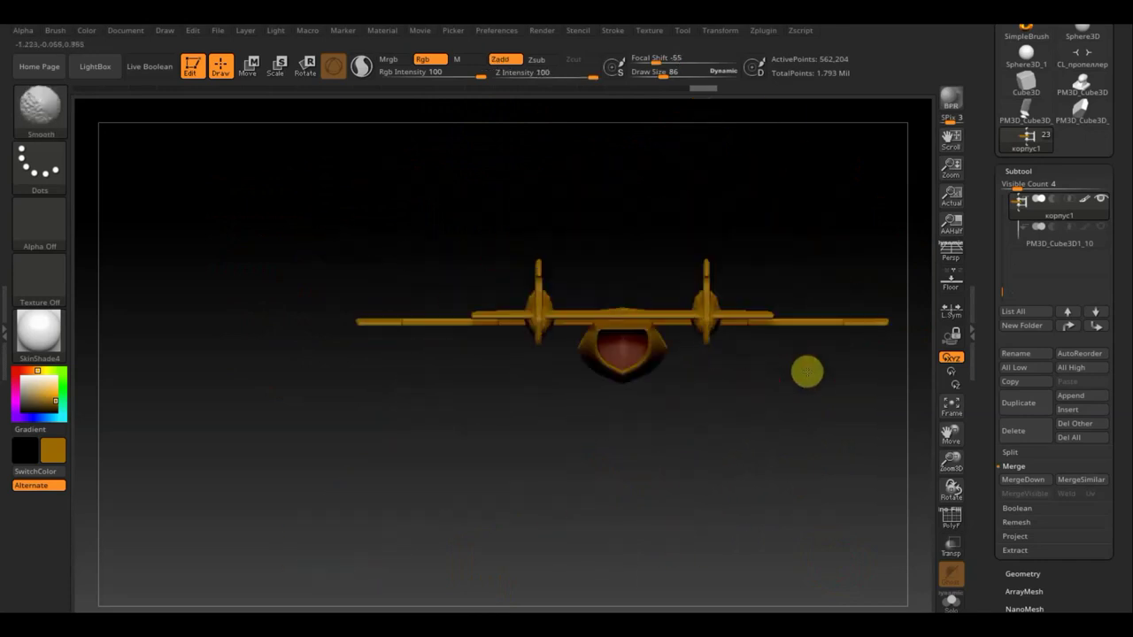
mouse_move(816, 411)
left_mouse_down("alt")
mouse_move(718, 435)
mouse_move(660, 422)
mouse_move(698, 526)
mouse_move(633, 496)
mouse_move(668, 398)
mouse_move(668, 384)
mouse_move(636, 364)
mouse_move(638, 380)
left_mouse_up("alt")
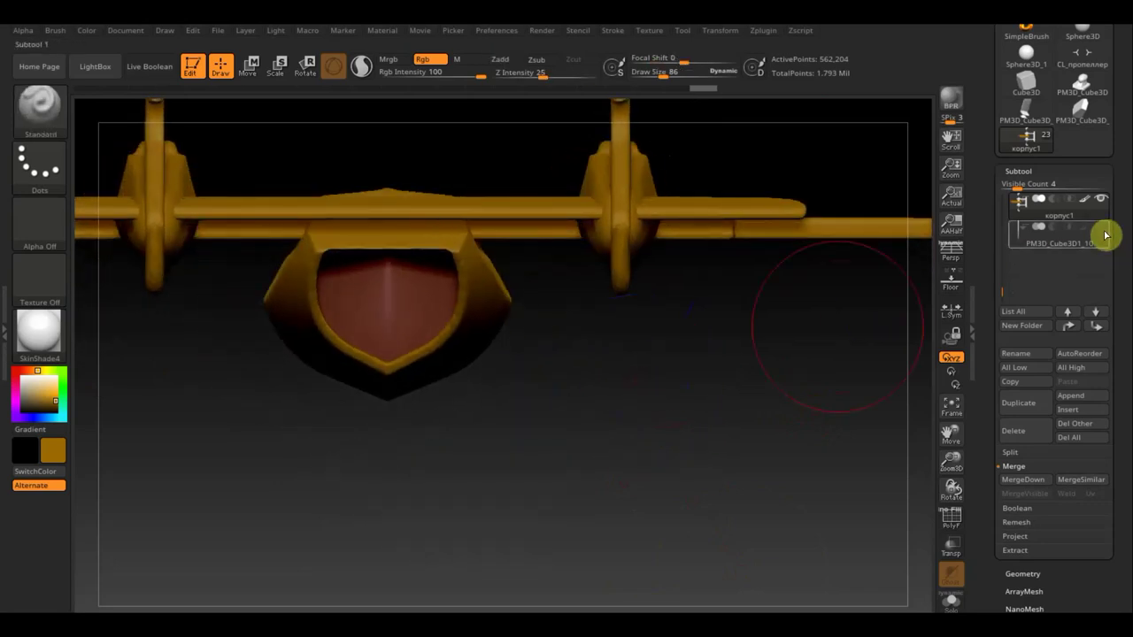
Make the doorway plate PM3D_Cube3D1_10 active and show it solo.
left_click(1101, 229)
mouse_move(1059, 235)
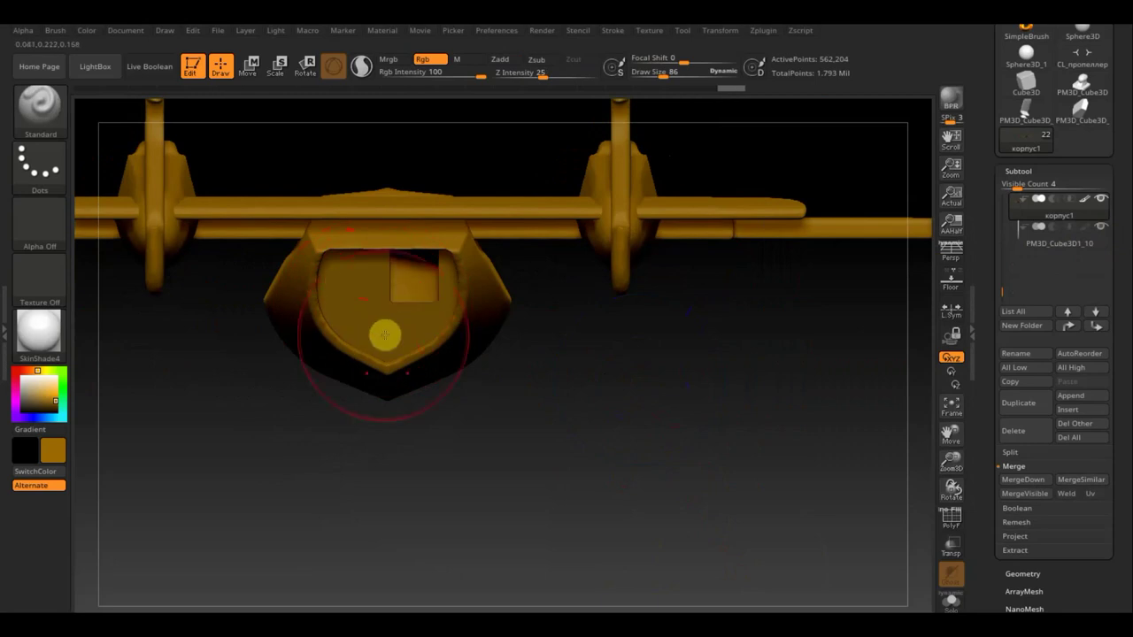
mouse_move(493, 367)
left_mouse_down()
mouse_move(569, 392)
mouse_move(524, 427)
mouse_move(517, 416)
left_mouse_up()
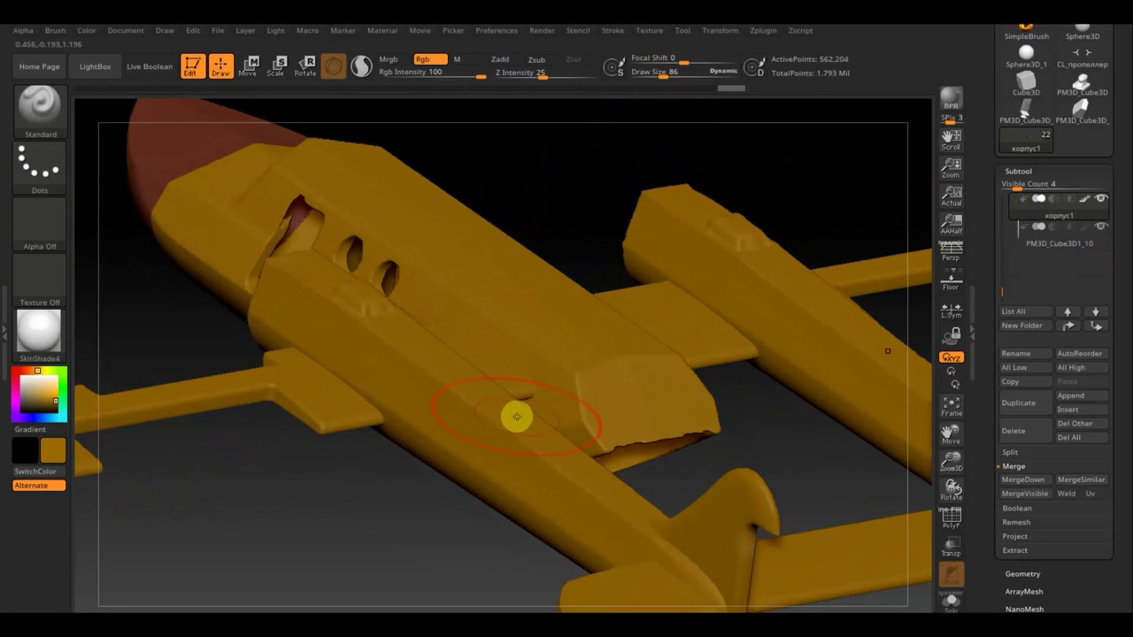
left_click(1017, 241)
left_click(1108, 204)
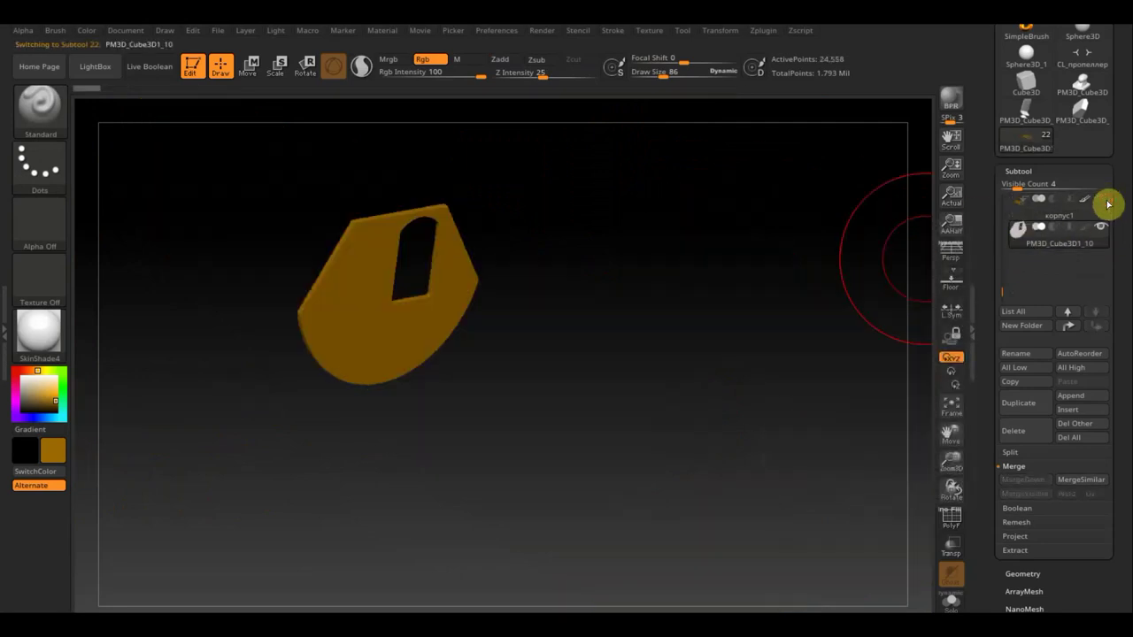
left_click_drag(613, 225, 629, 262, "shift")
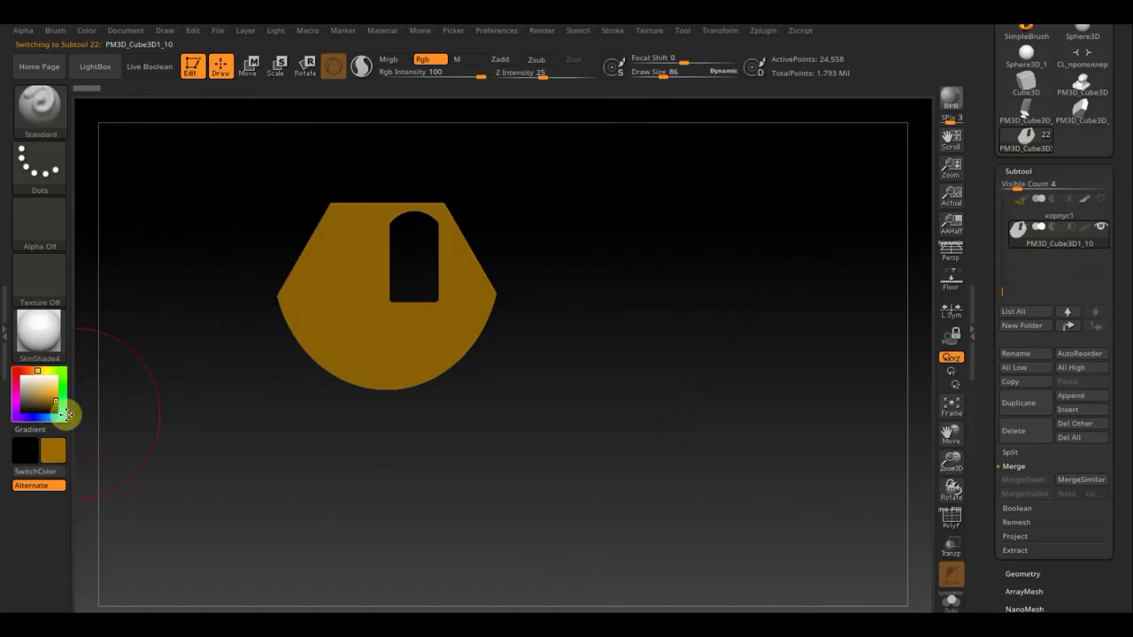
mouse_move(440, 252)
right_mouse_down()
mouse_move(295, 321)
mouse_move(435, 281)
mouse_move(481, 254)
mouse_move(488, 302)
right_mouse_up()
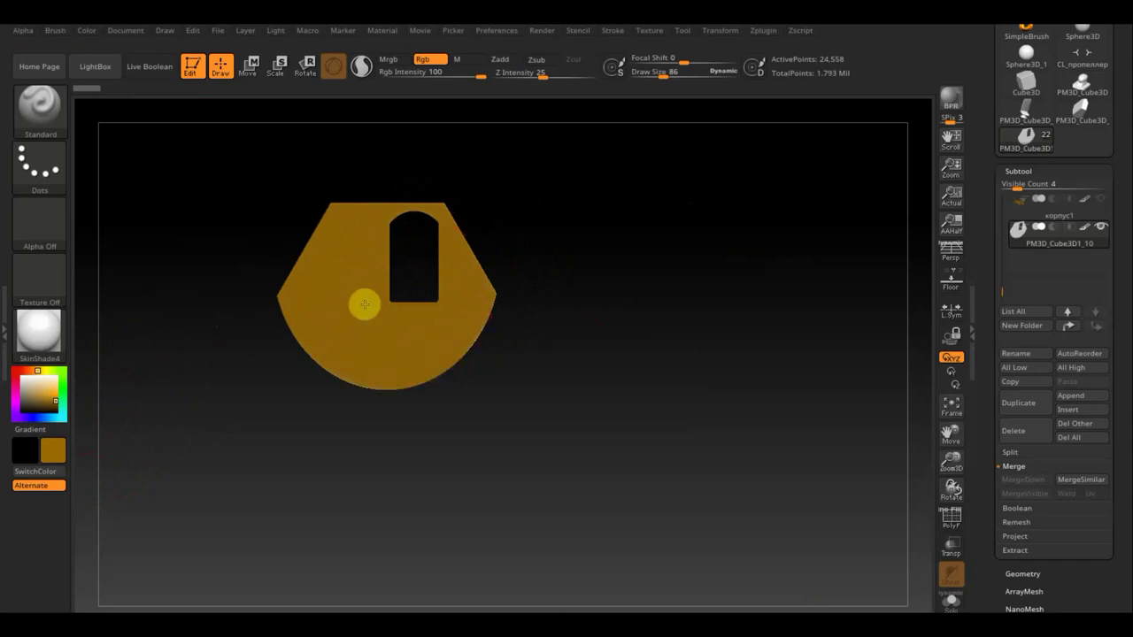
mouse_move(558, 240)
right_mouse_down()
mouse_move(658, 253)
mouse_move(581, 266)
right_mouse_up()
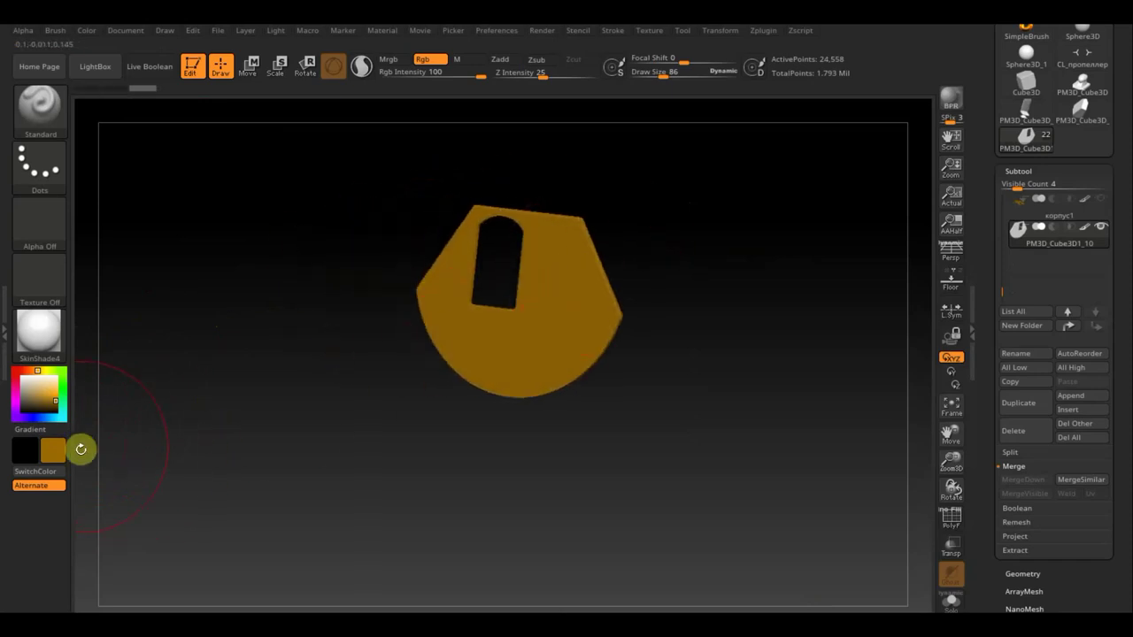
Pick a darker orange, paint the plate, and check it edge-on.
left_click(52, 454)
mouse_move(58, 458)
left_mouse_down()
mouse_move(112, 451)
mouse_move(185, 470)
mouse_move(182, 488)
mouse_move(192, 501)
mouse_move(200, 494)
left_mouse_up()
mouse_move(519, 280)
left_mouse_down()
mouse_move(448, 198)
mouse_move(412, 317)
mouse_move(625, 349)
left_mouse_up()
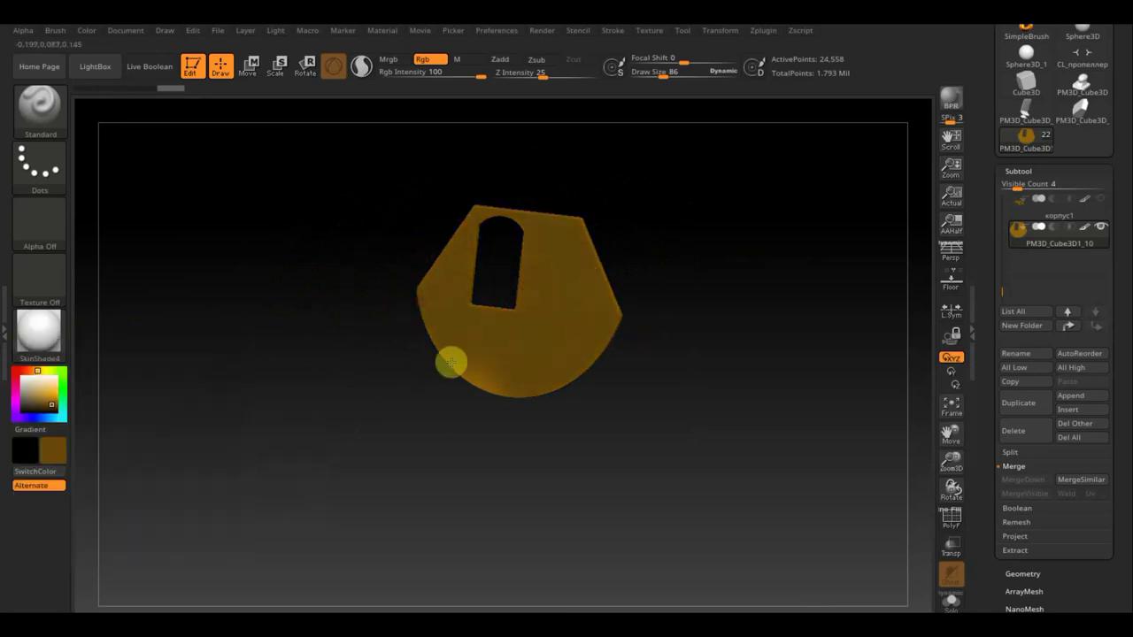
mouse_move(392, 310)
left_mouse_down()
mouse_move(311, 354)
mouse_move(257, 342)
left_mouse_up()
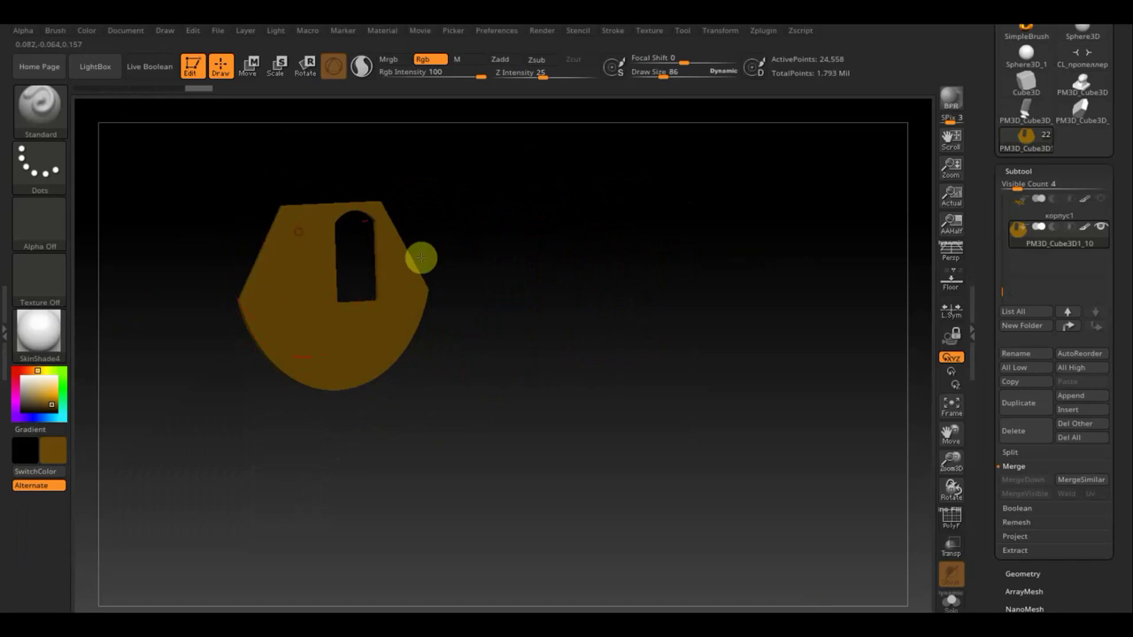
left_click_drag(610, 329, 665, 347)
left_click_drag(558, 324, 549, 330, "shift")
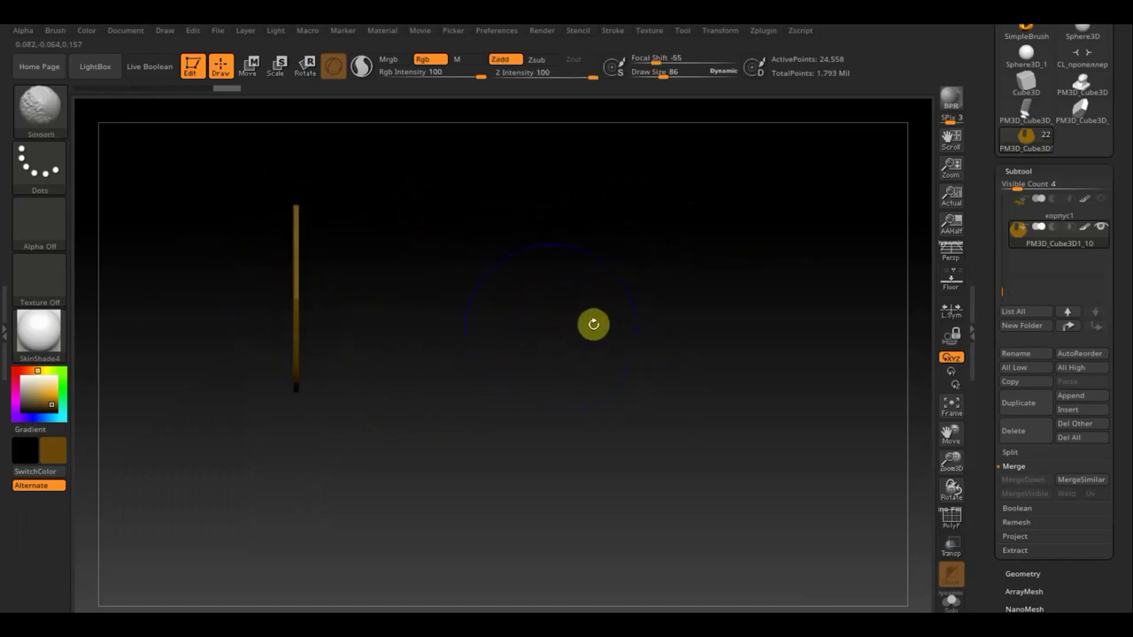
left_click(1015, 219)
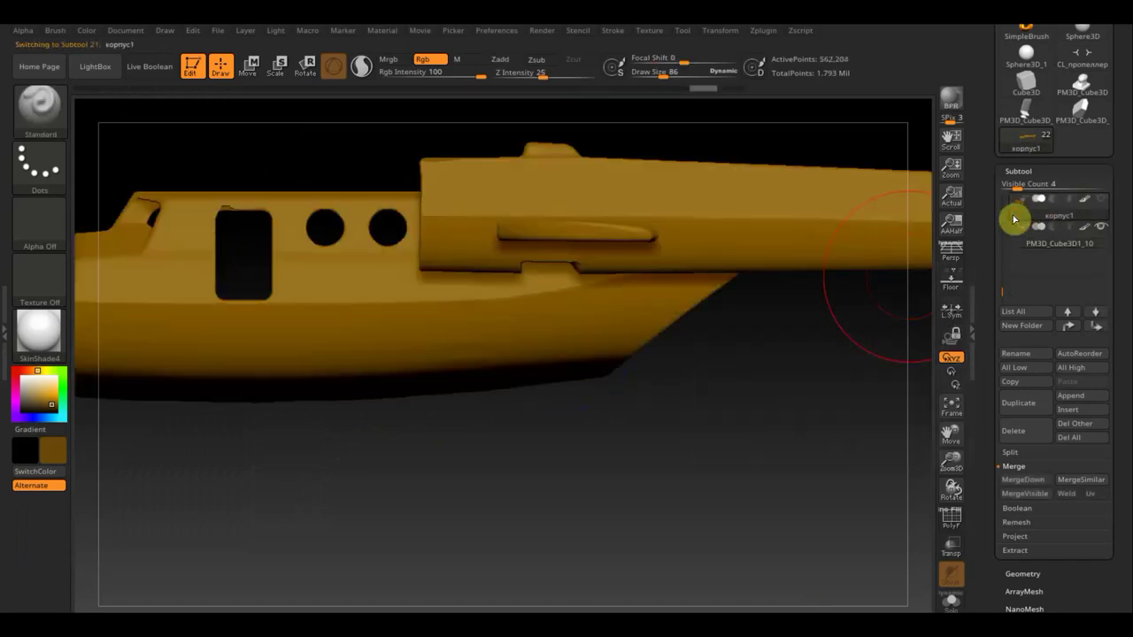
MergeDown the darker orange plate into корпус1 and inspect the underside and nose.
left_click(1022, 481)
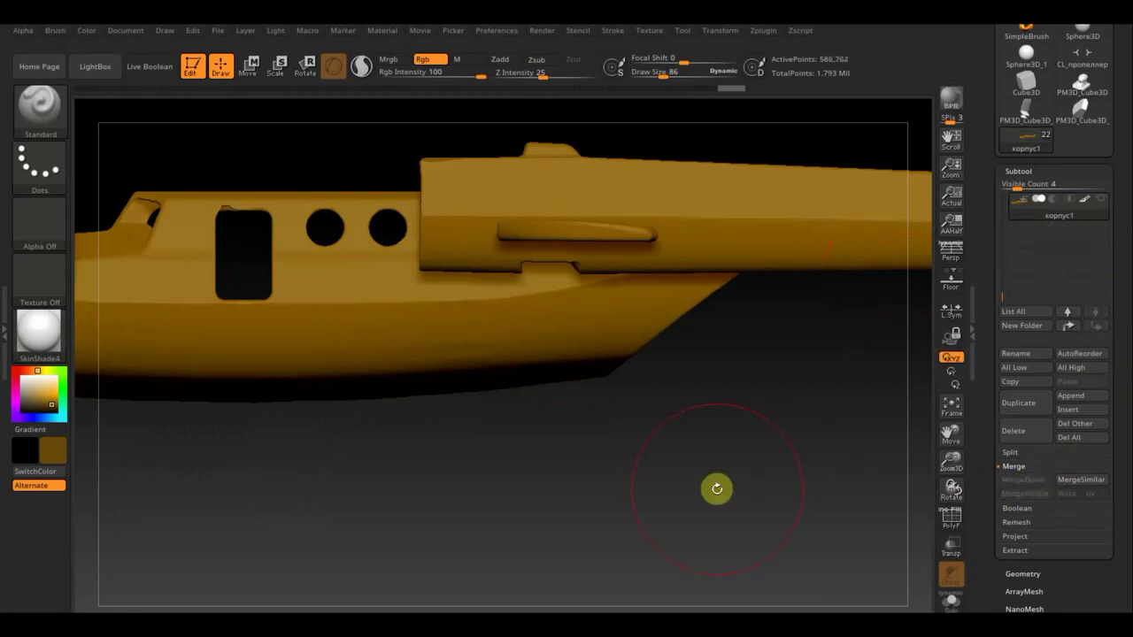
mouse_move(721, 489)
left_mouse_down()
mouse_move(734, 395)
mouse_move(759, 399)
mouse_move(789, 364)
mouse_move(761, 324)
mouse_move(789, 339)
mouse_move(774, 490)
mouse_move(792, 482)
mouse_move(756, 437)
mouse_move(601, 430)
mouse_move(724, 468)
mouse_move(718, 458)
left_mouse_up()
mouse_move(710, 382)
left_mouse_down()
mouse_move(713, 369)
mouse_move(680, 373)
left_mouse_up()
mouse_move(410, 227)
left_mouse_down()
mouse_move(366, 236)
mouse_move(431, 237)
left_mouse_up()
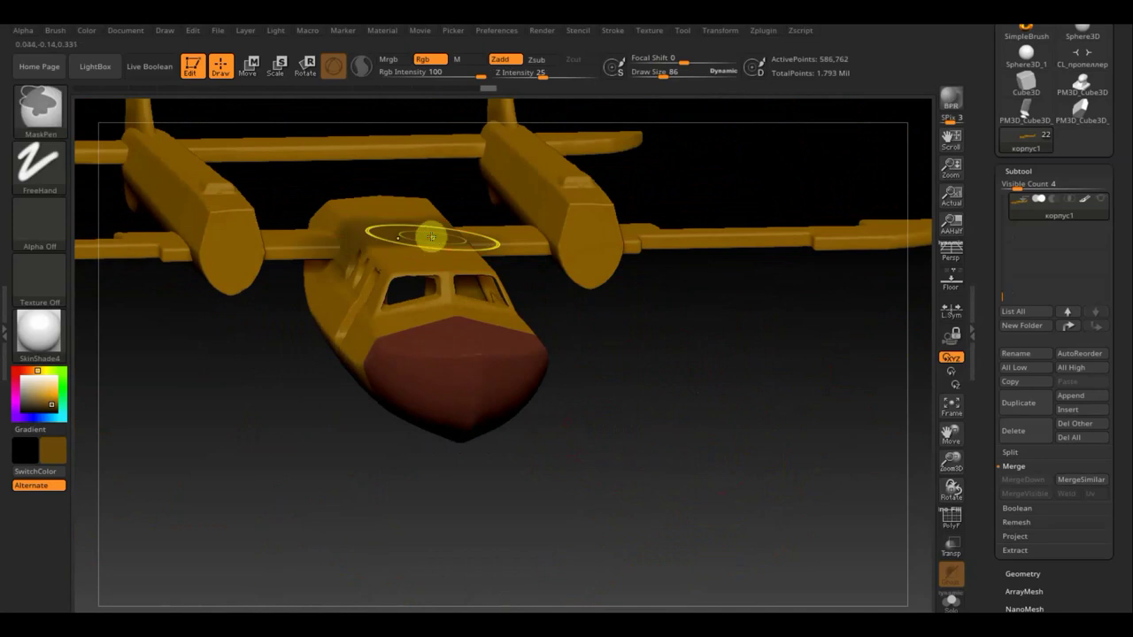
Undo the stray dark stroke, isolate the wing strip to inspect it, then unhide everything.
key("ctrl+z")
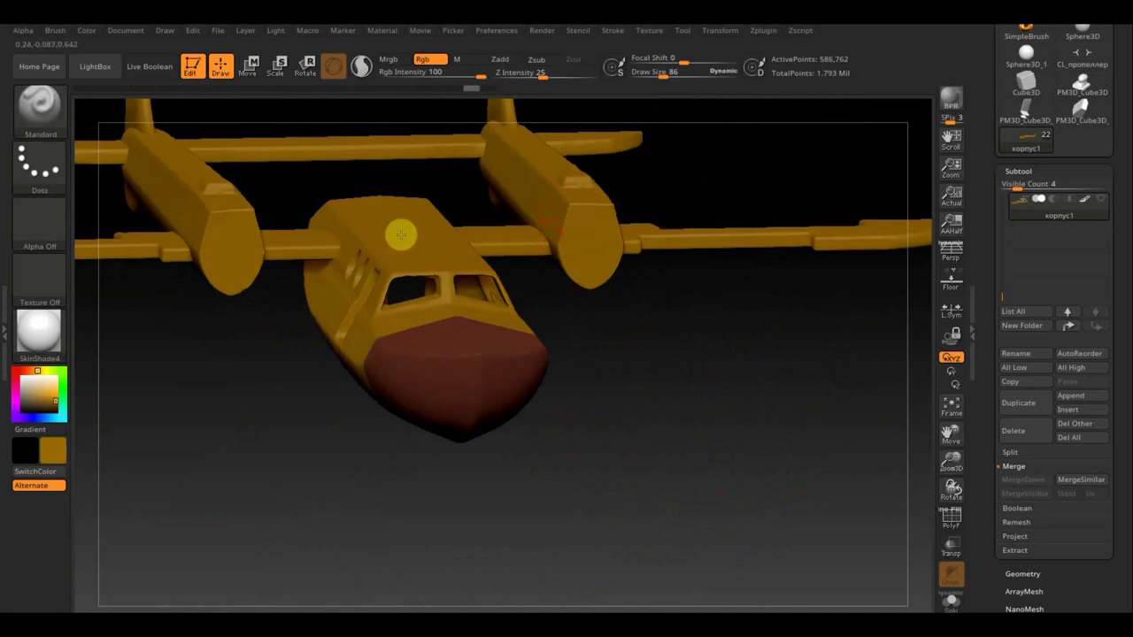
left_click(499, 237, "ctrl+shift")
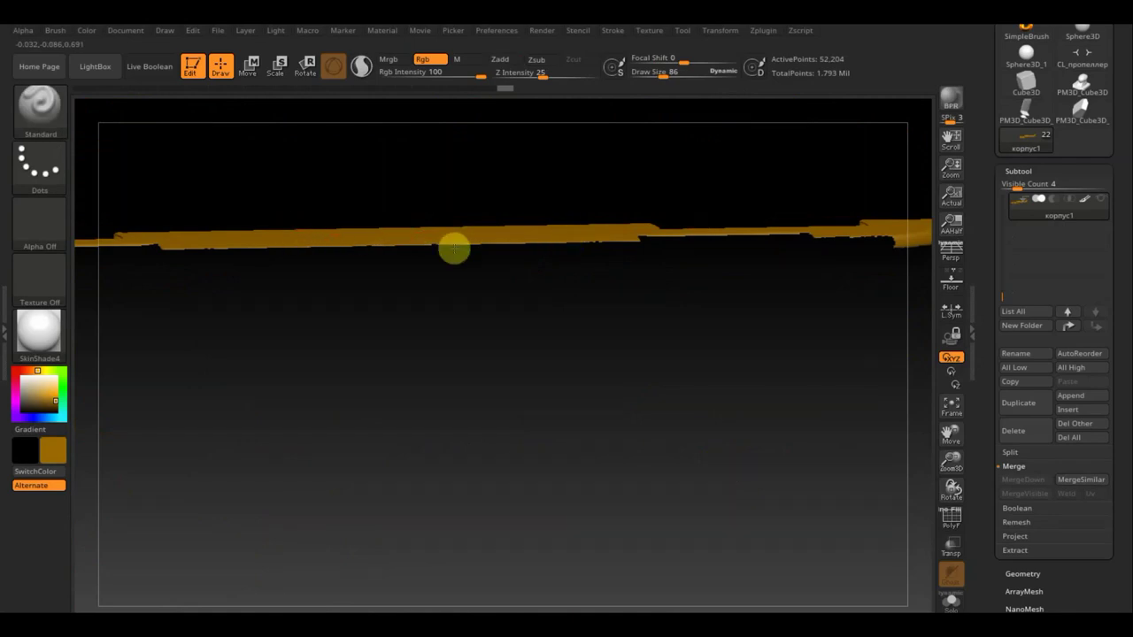
mouse_move(454, 251)
left_mouse_down()
mouse_move(539, 306)
mouse_move(526, 222)
mouse_move(390, 222)
left_mouse_up()
mouse_move(628, 330)
left_mouse_down()
mouse_move(797, 387)
mouse_move(777, 375)
mouse_move(809, 463)
mouse_move(614, 349)
left_mouse_up()
mouse_move(456, 215)
left_mouse_down("ctrl+shift")
mouse_move(394, 241)
mouse_move(384, 227)
left_mouse_up("ctrl+shift")
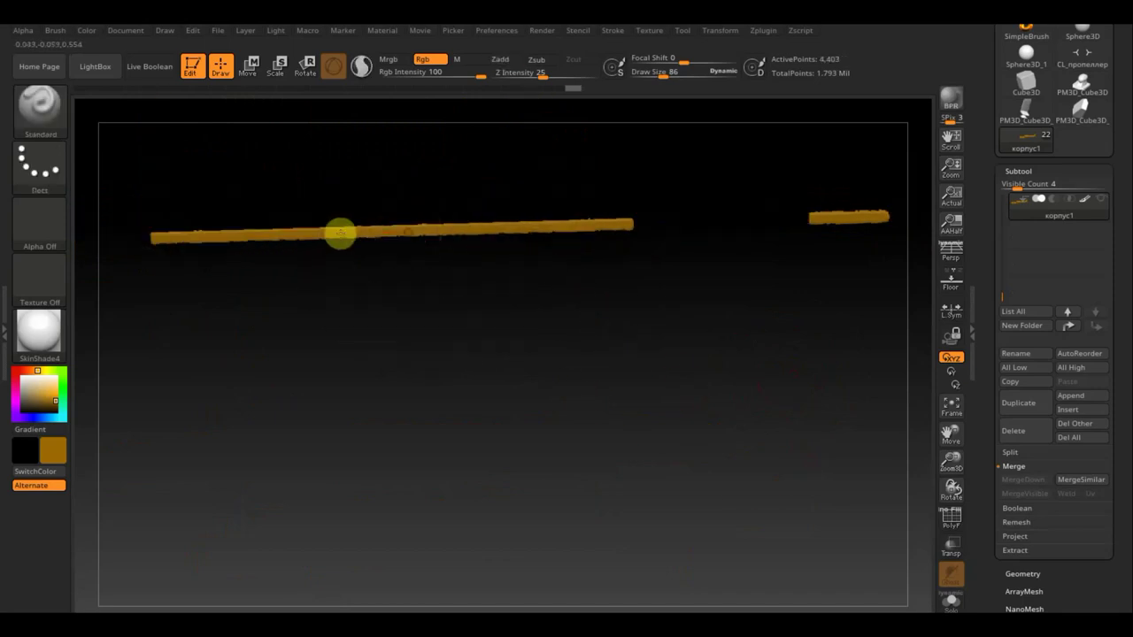
left_click(624, 379, "ctrl+shift")
Isolate the diagonal strut, unhide all parts, and open the subtool list with Shift+L.
mouse_move(589, 331)
left_mouse_down()
mouse_move(656, 318)
mouse_move(703, 242)
mouse_move(691, 209)
mouse_move(710, 177)
mouse_move(608, 180)
mouse_move(584, 198)
left_mouse_up()
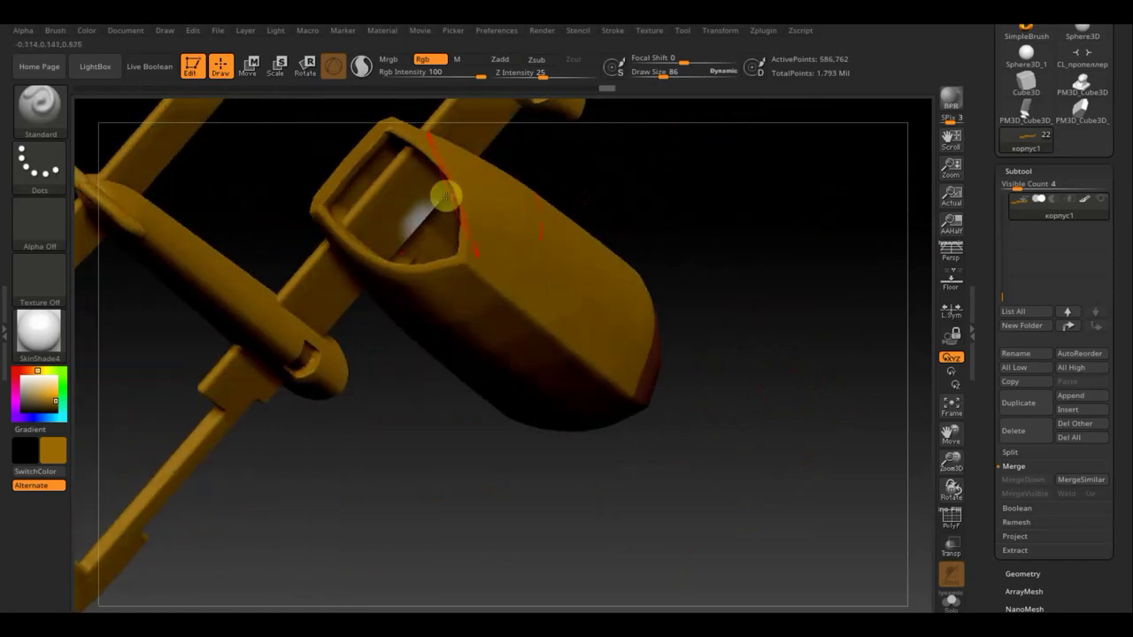
left_click(419, 207, "ctrl+shift")
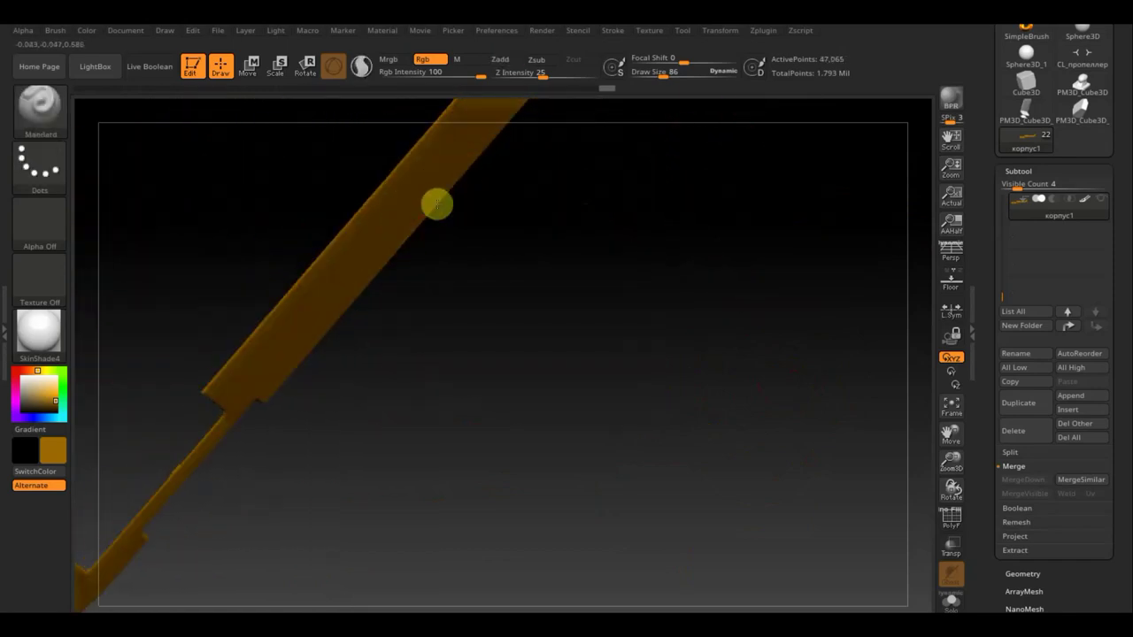
left_click(541, 398, "ctrl+shift")
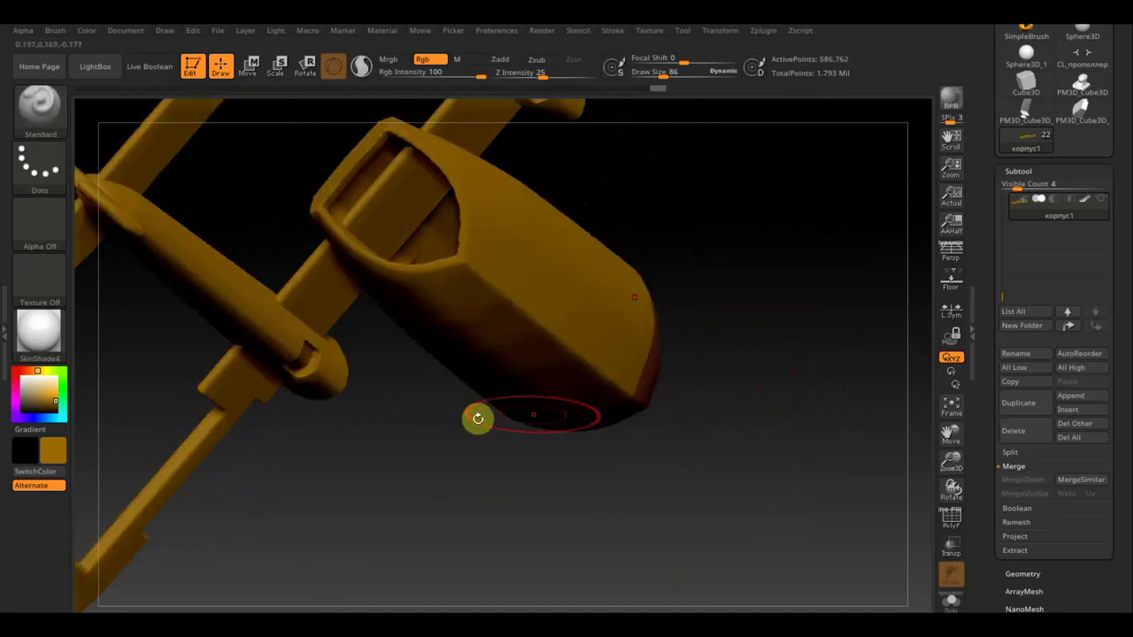
mouse_move(722, 278)
left_mouse_down()
mouse_move(753, 377)
mouse_move(750, 414)
mouse_move(667, 354)
mouse_move(691, 437)
mouse_move(615, 451)
mouse_move(706, 451)
left_mouse_up()
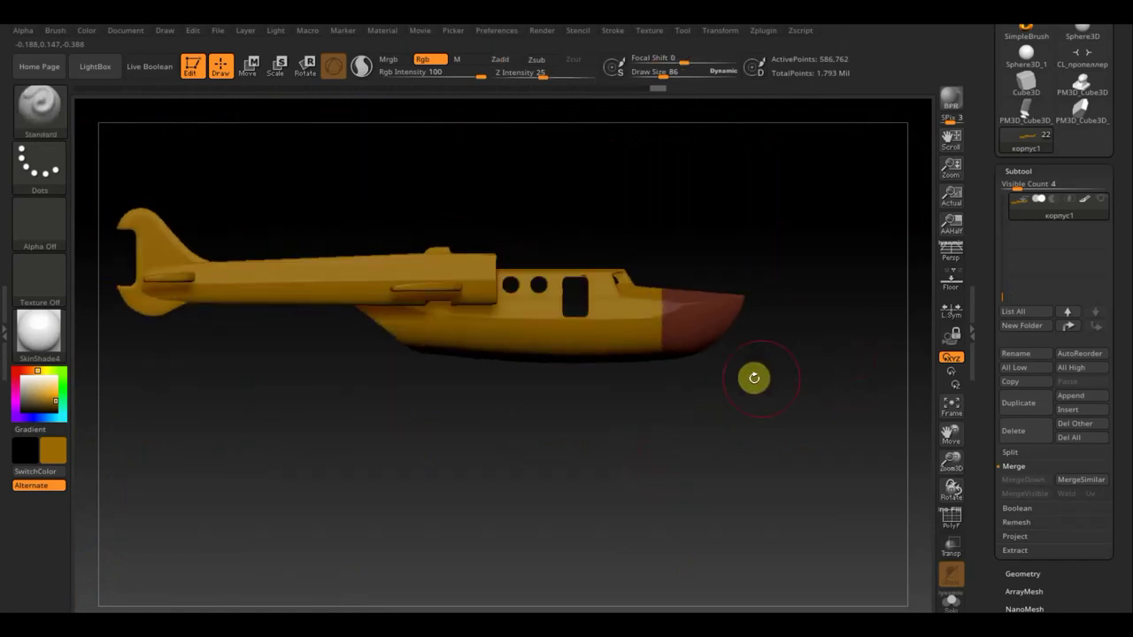
key("shift+l")
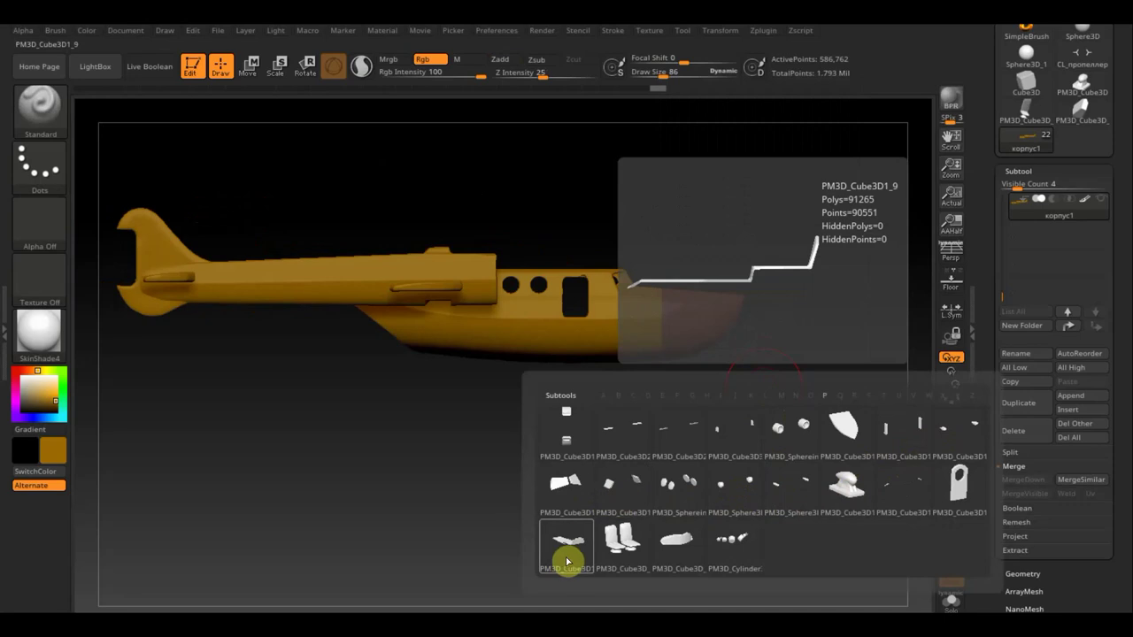
mouse_move(565, 544)
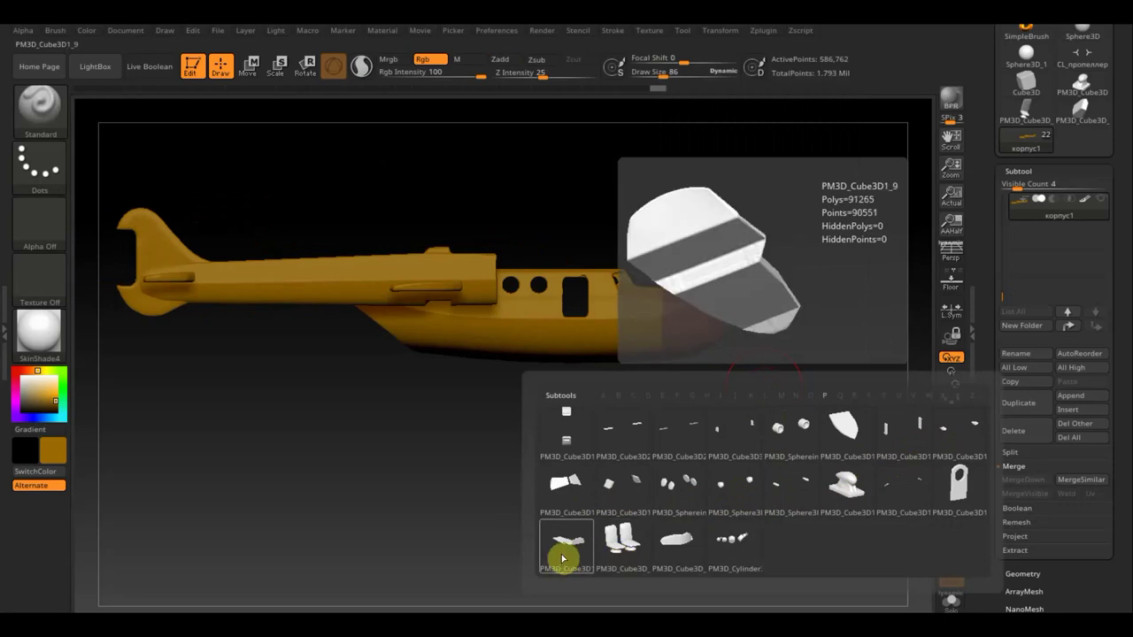
Select PM3D_Cube3D1_9, move it to the bottom of the subtool list, and make it visible.
left_click(567, 555)
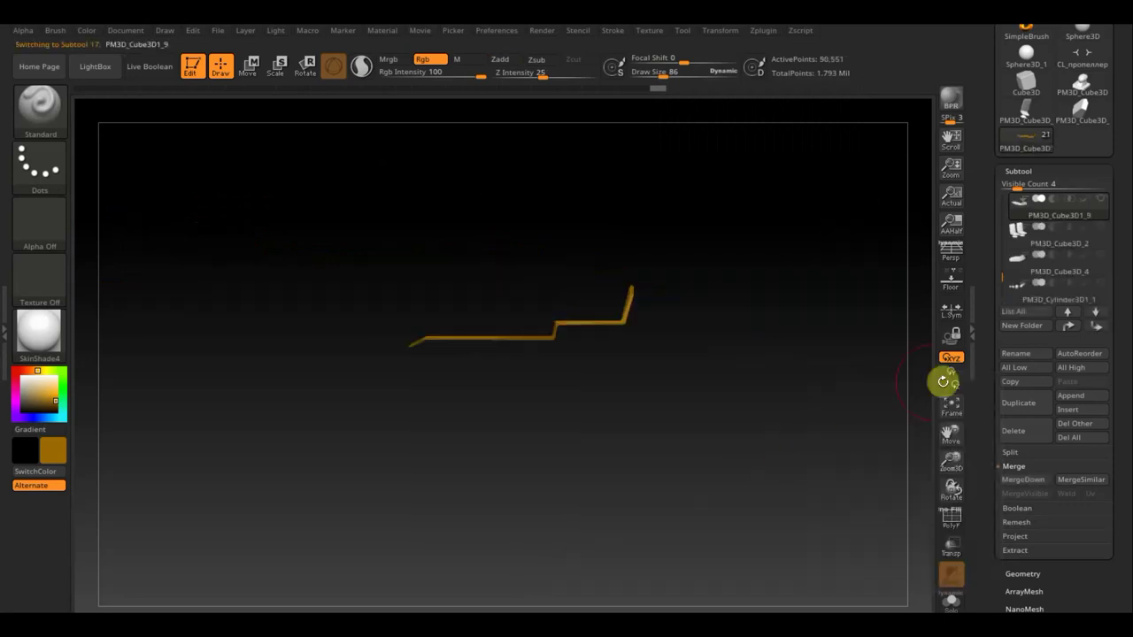
left_click(1098, 327)
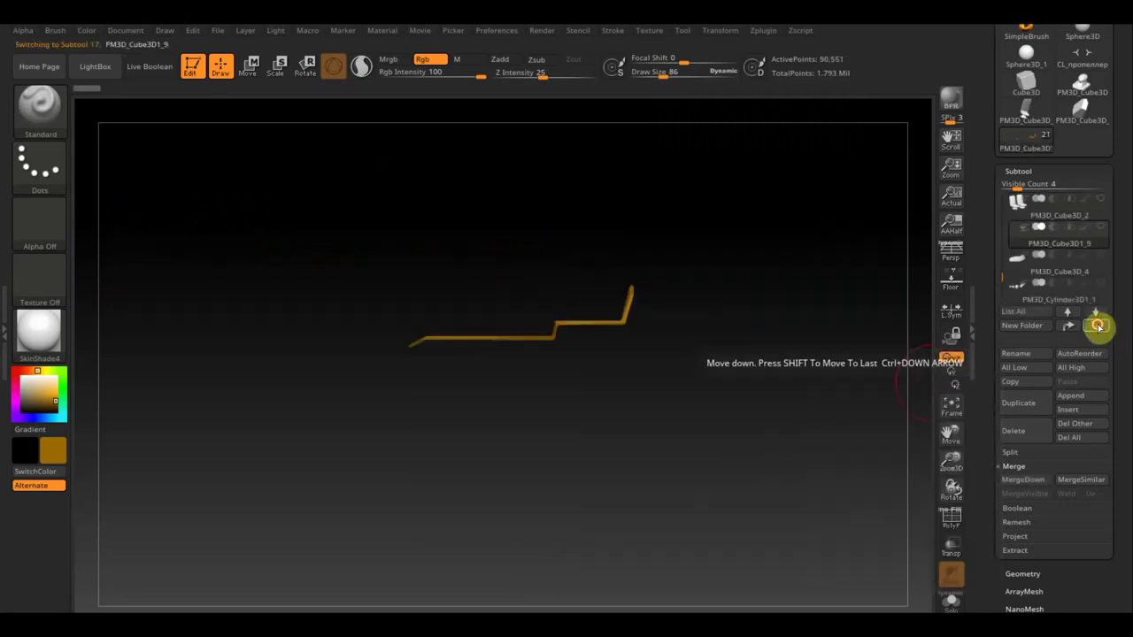
left_click(1098, 327)
left_click(1098, 328)
left_click(1102, 284)
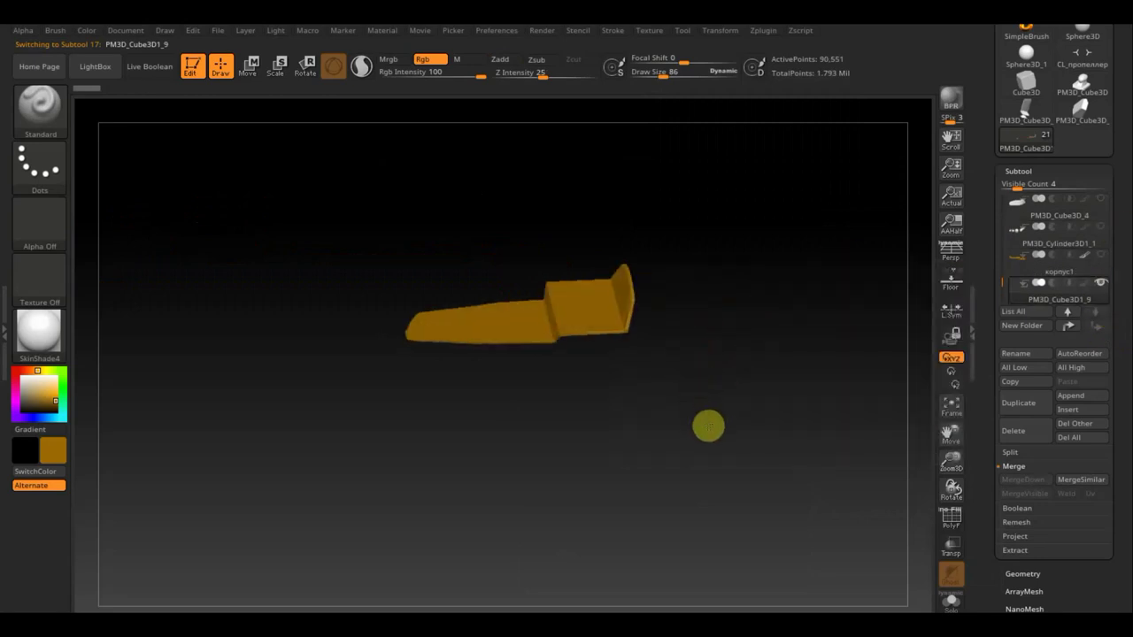
Pick a new colour and polypaint the whole stepped windscreen piece grey.
mouse_move(59, 453)
left_mouse_down()
mouse_move(66, 470)
mouse_move(106, 450)
left_mouse_up()
left_click_drag(607, 311, 533, 301)
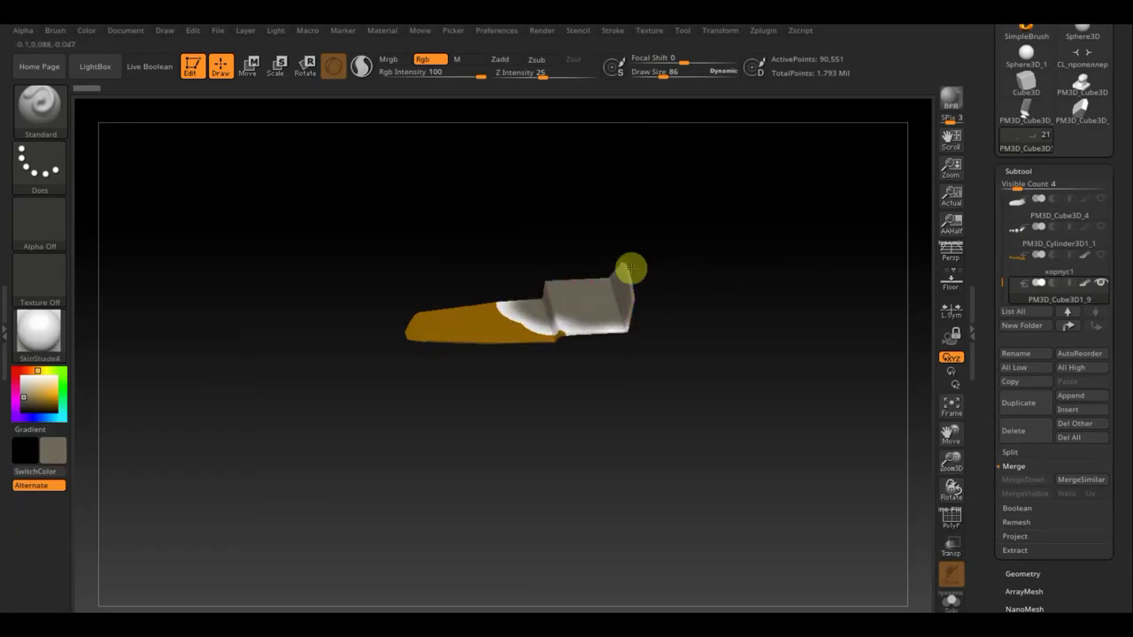
left_click_drag(613, 314, 398, 328)
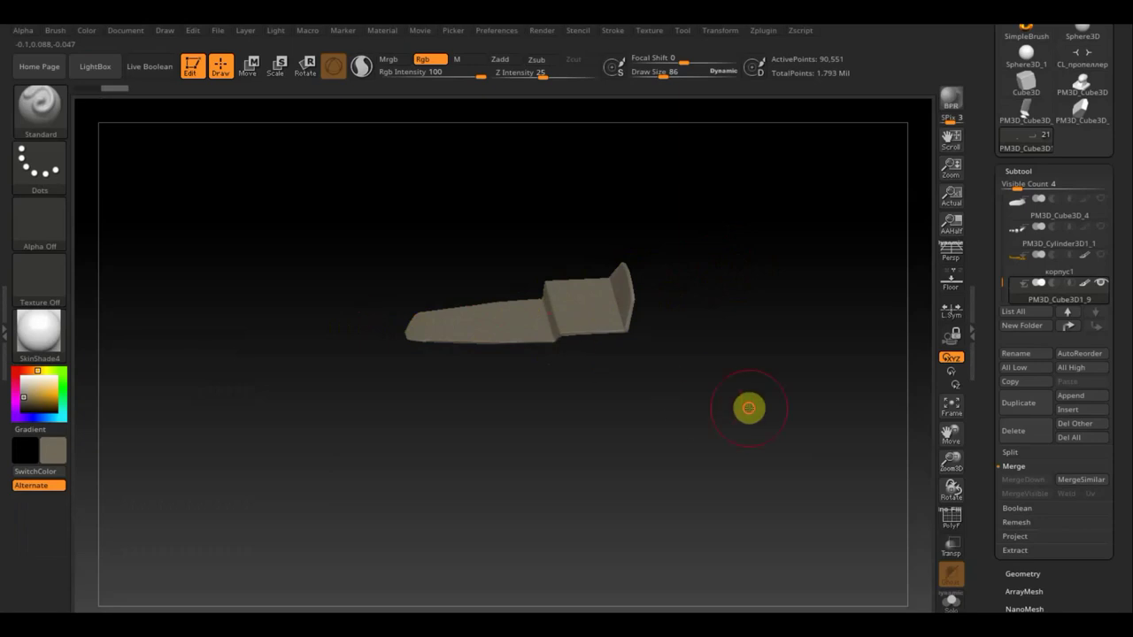
left_click_drag(749, 408, 698, 266)
mouse_move(746, 410)
left_mouse_down()
mouse_move(752, 475)
mouse_move(781, 455)
left_mouse_up()
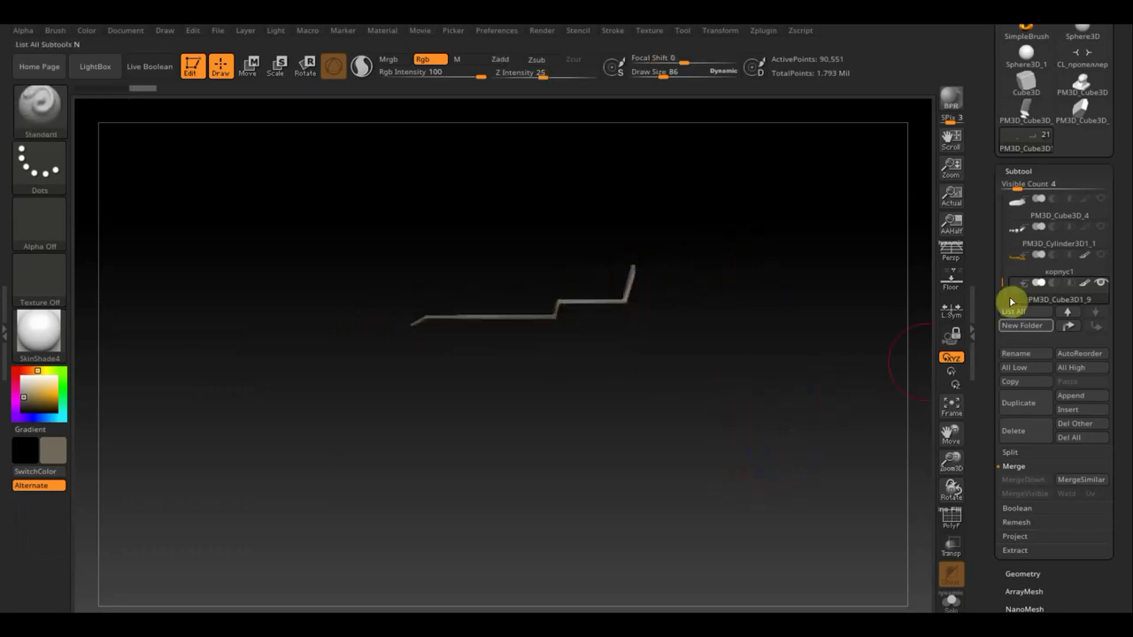
Select the корпус1 hull and hide the cockpit cover to see inside the nose.
left_click(1024, 270)
mouse_move(1059, 292)
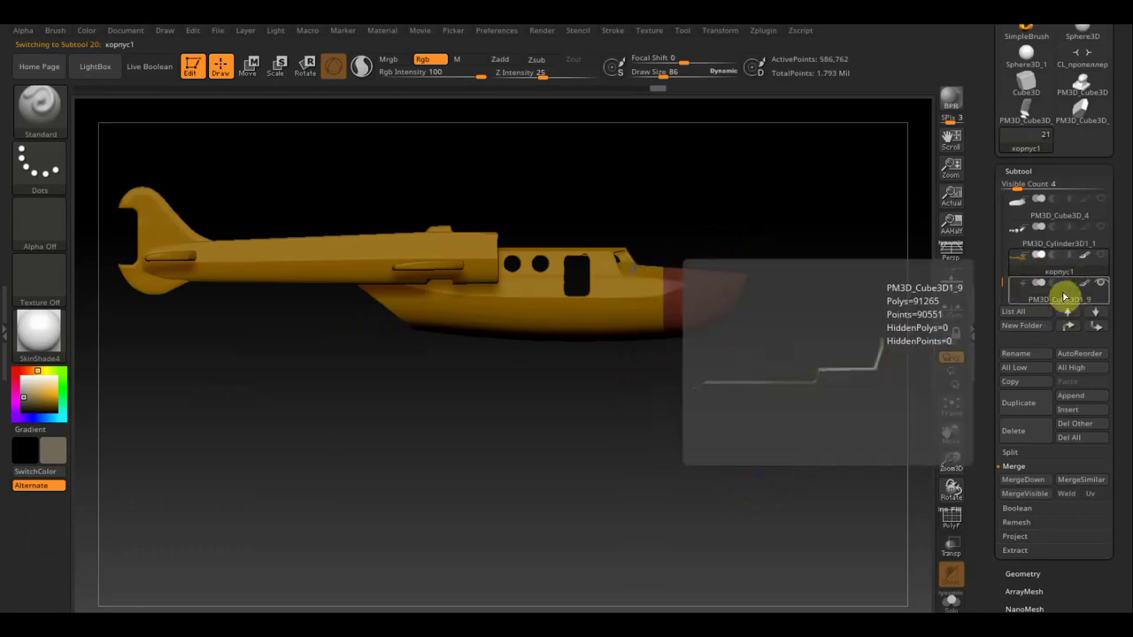
mouse_move(782, 345)
left_mouse_down()
mouse_move(857, 341)
mouse_move(796, 357)
mouse_move(853, 546)
left_mouse_up()
left_click_drag(747, 346, 774, 440)
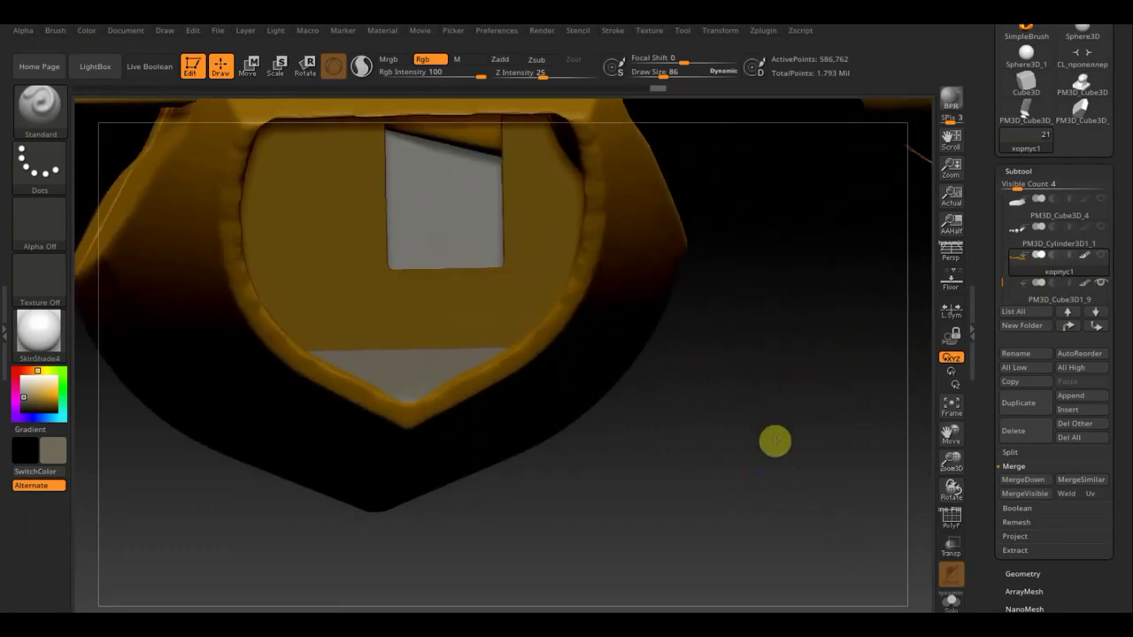
key("ctrl+shift")
left_click(461, 213, "ctrl+shift")
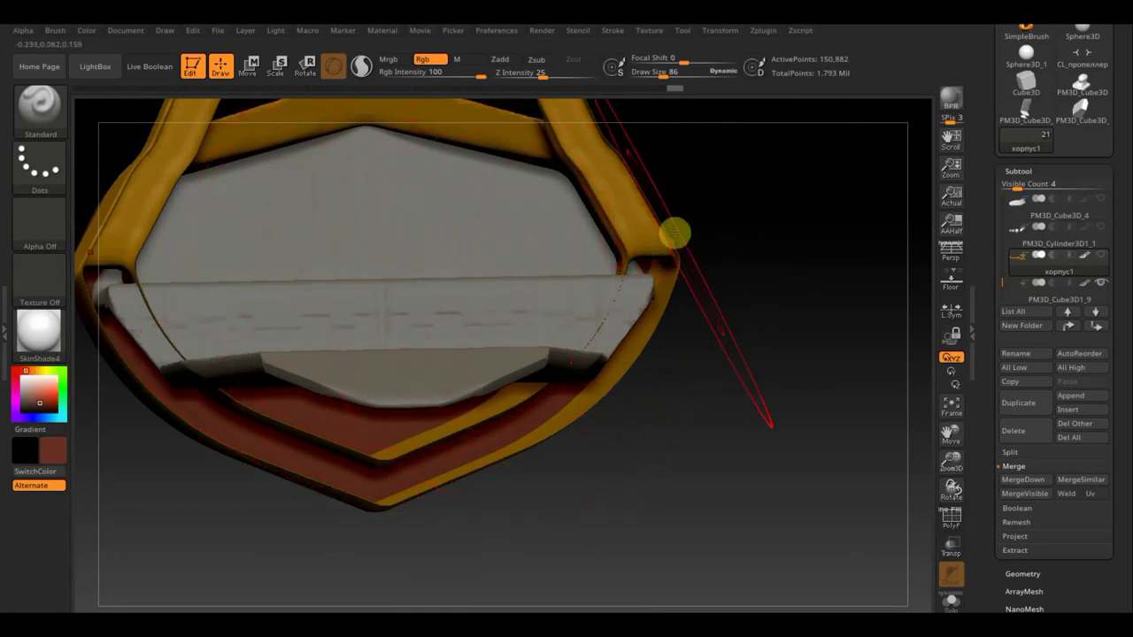
Reduce the brush draw size to 36 and toggle the grey piece's visibility inside the nose.
left_click_drag(664, 76, 650, 74)
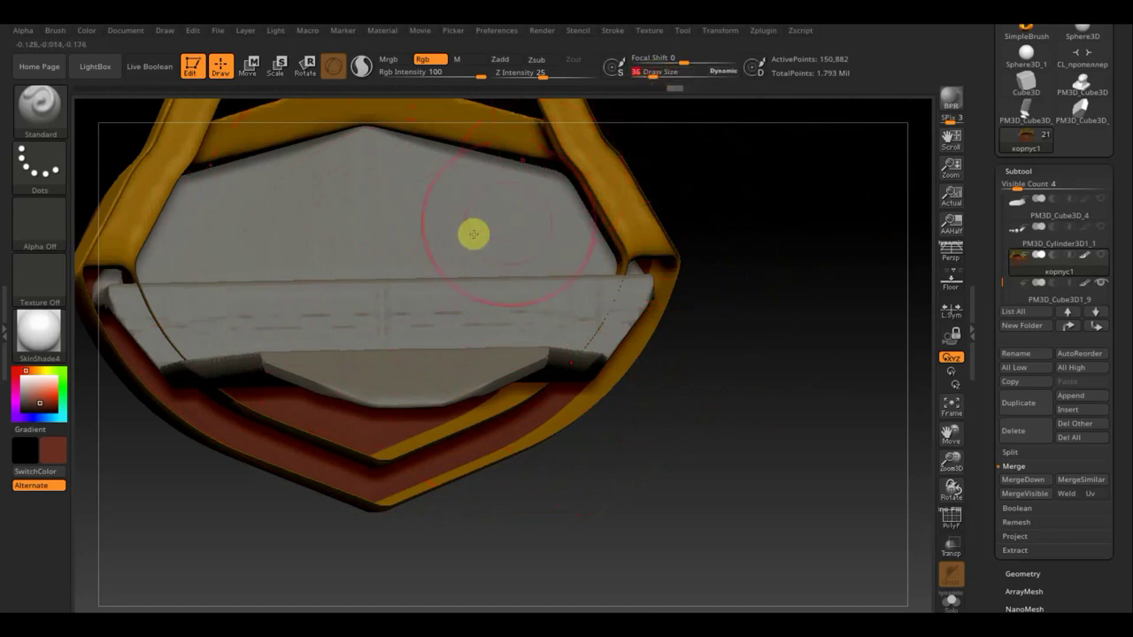
mouse_move(784, 262)
left_mouse_down()
mouse_move(771, 266)
mouse_move(783, 279)
mouse_move(845, 274)
left_mouse_up()
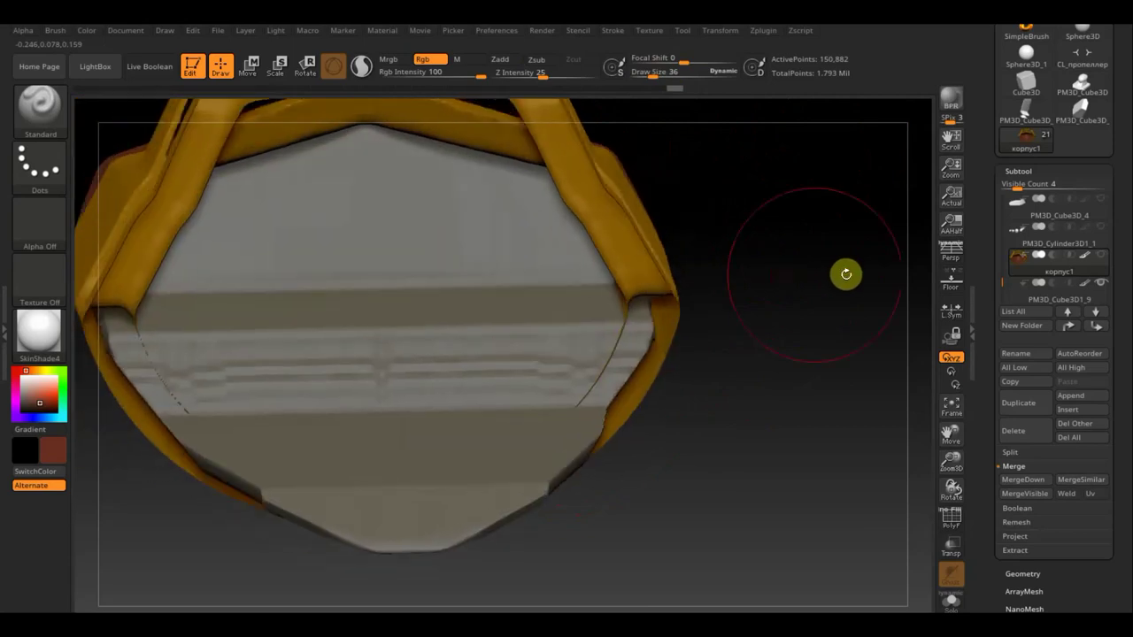
left_click(1096, 285)
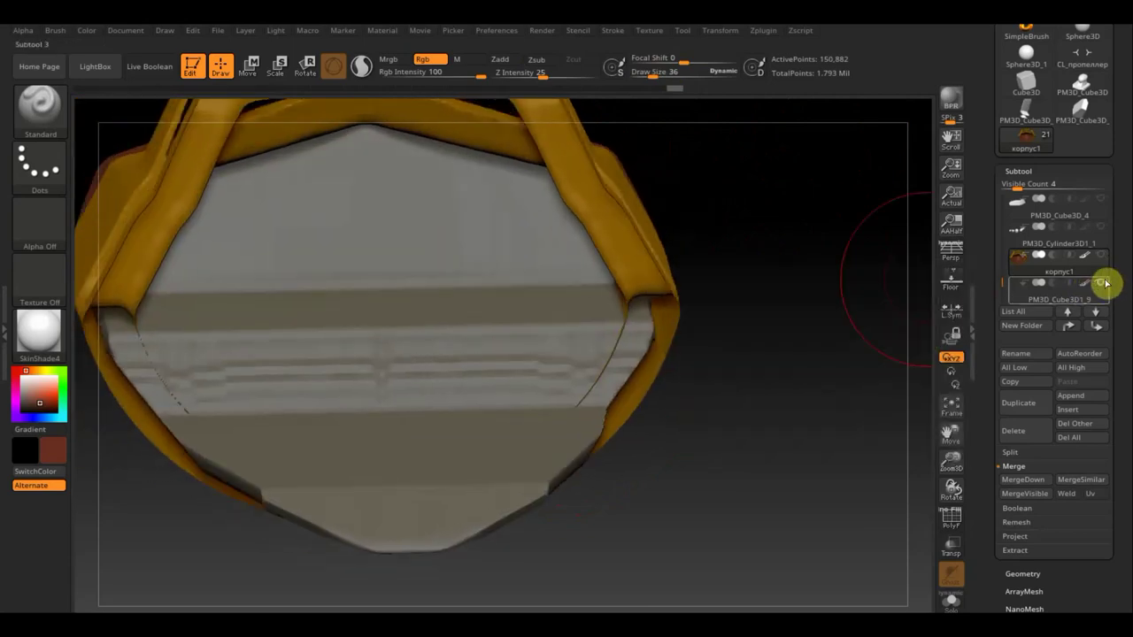
left_click(1105, 283)
Unhide the hull, hide the rear fuselage, and make PM3D_Cube3D1_9 active in a front view.
left_click(1105, 284)
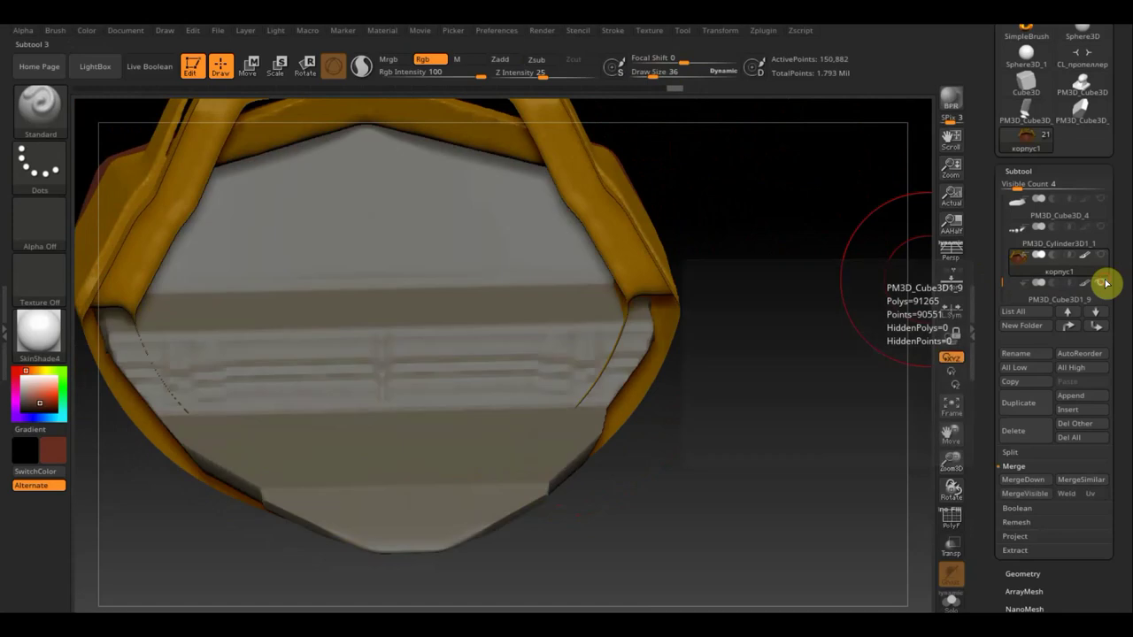
mouse_move(748, 499)
left_mouse_down("alt")
mouse_move(716, 440)
mouse_move(670, 443)
mouse_move(685, 463)
mouse_move(799, 518)
mouse_move(720, 529)
mouse_move(792, 519)
mouse_move(784, 499)
mouse_move(716, 510)
mouse_move(834, 515)
mouse_move(782, 515)
left_mouse_up("alt")
left_click(767, 474, "ctrl+shift")
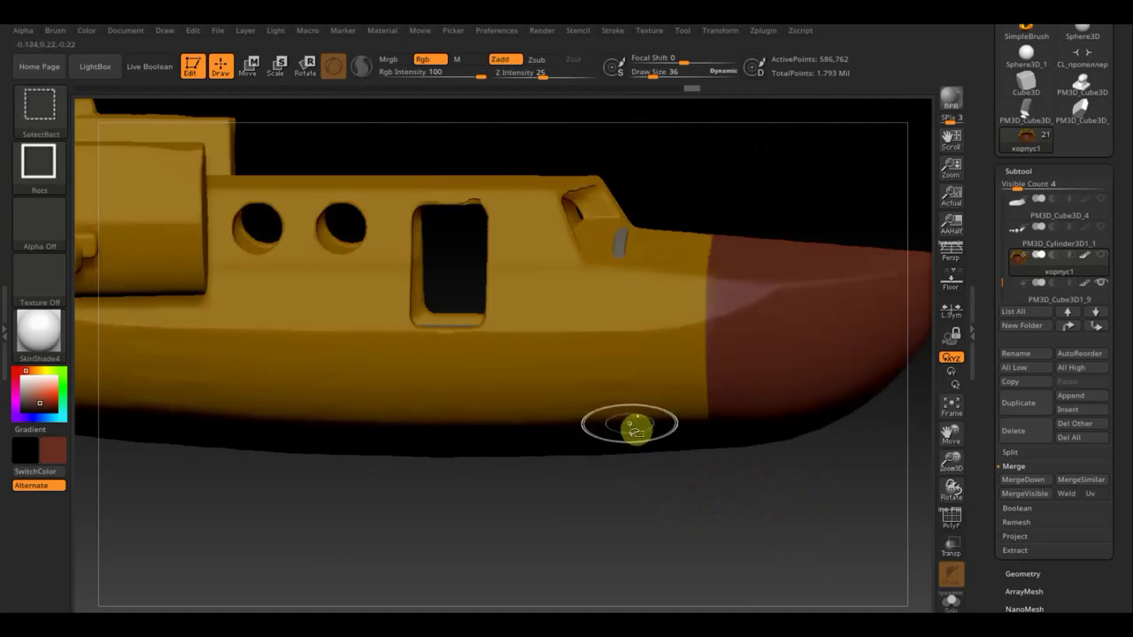
left_click(588, 398, "ctrl+shift")
left_click_drag(609, 556, 711, 561, "shift")
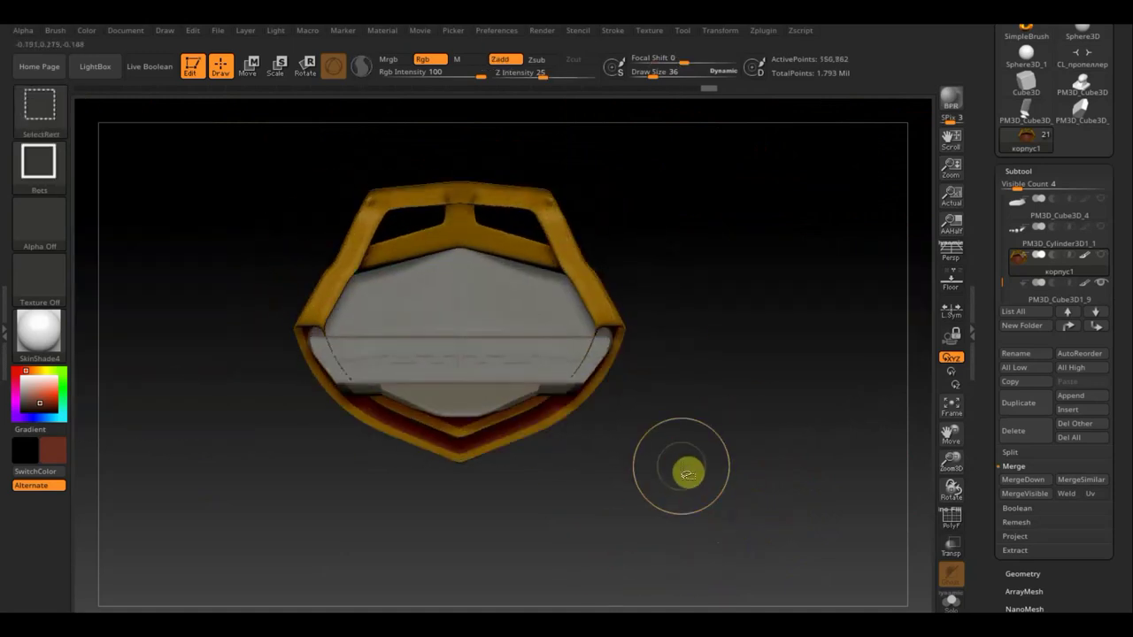
left_click(1032, 285)
left_click(1014, 295)
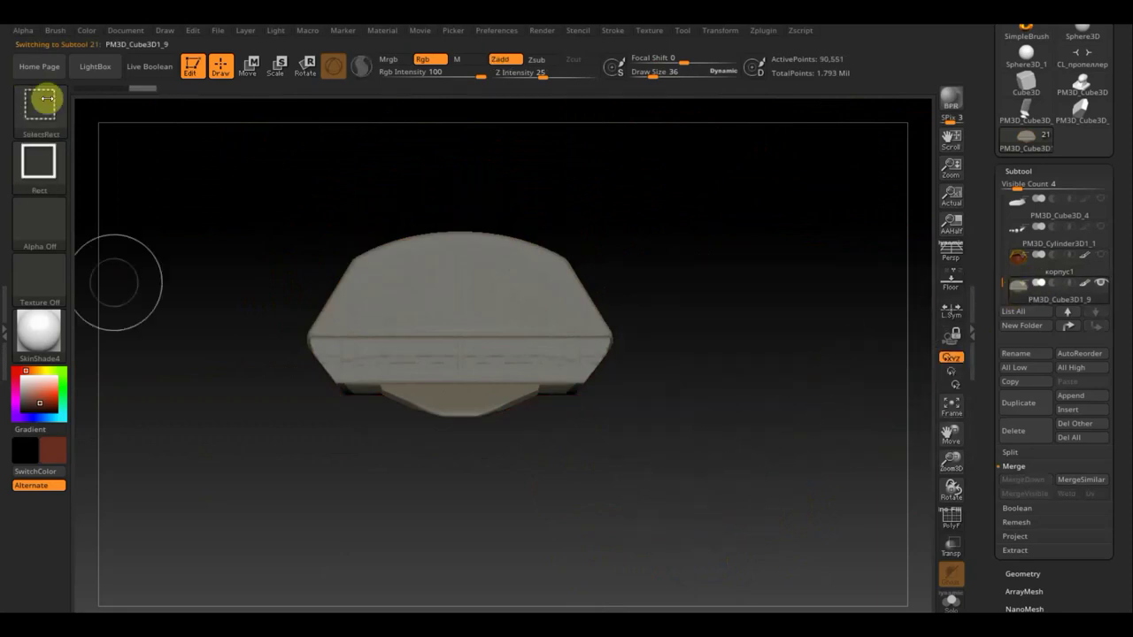
Cut the grey windscreen piece with a ClipCircle clip.
left_click(40, 104)
left_click(116, 186)
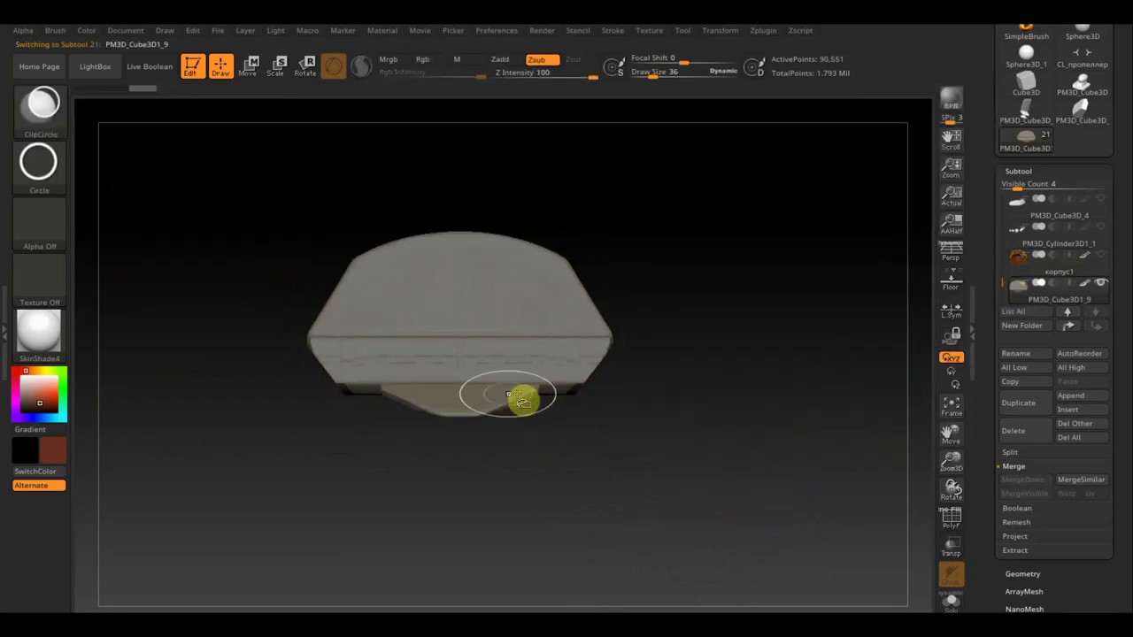
left_click_drag(658, 473, 254, 242, "ctrl+shift")
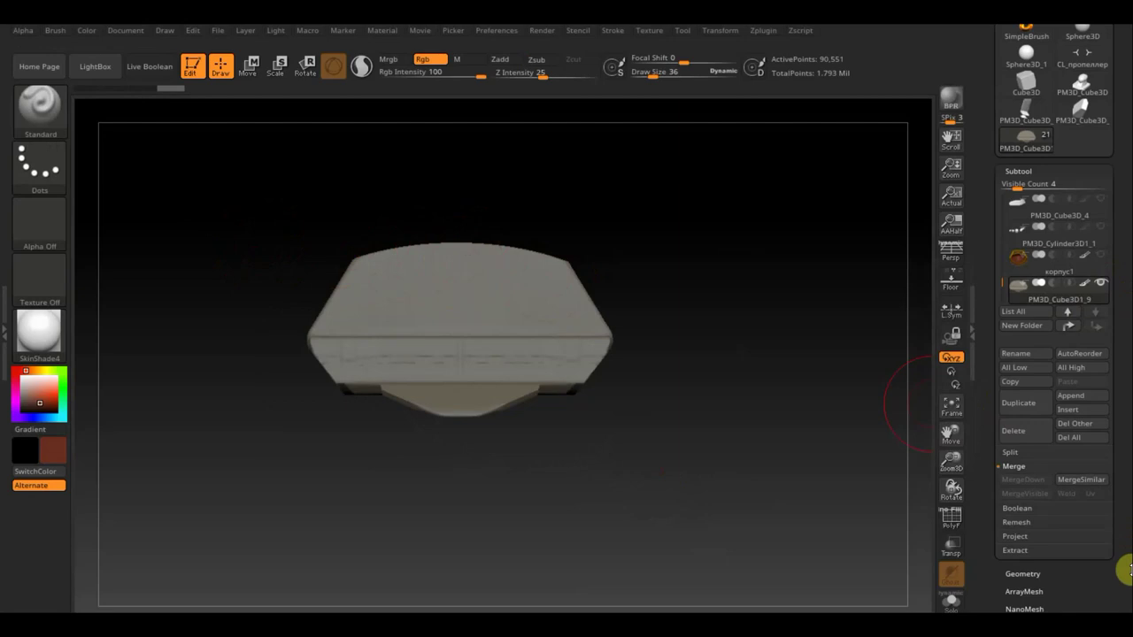
Apply a Modify Topology cleanup to the piece and turn the yellow hull's visibility back on.
scroll(1118, 416, "down", 5)
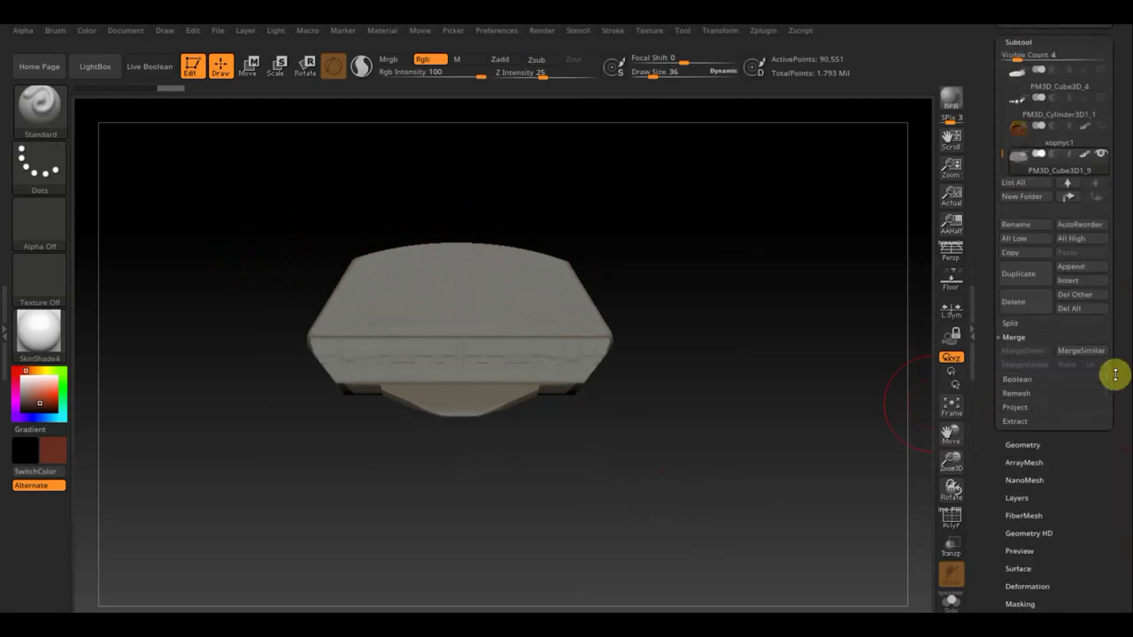
left_click(1027, 444)
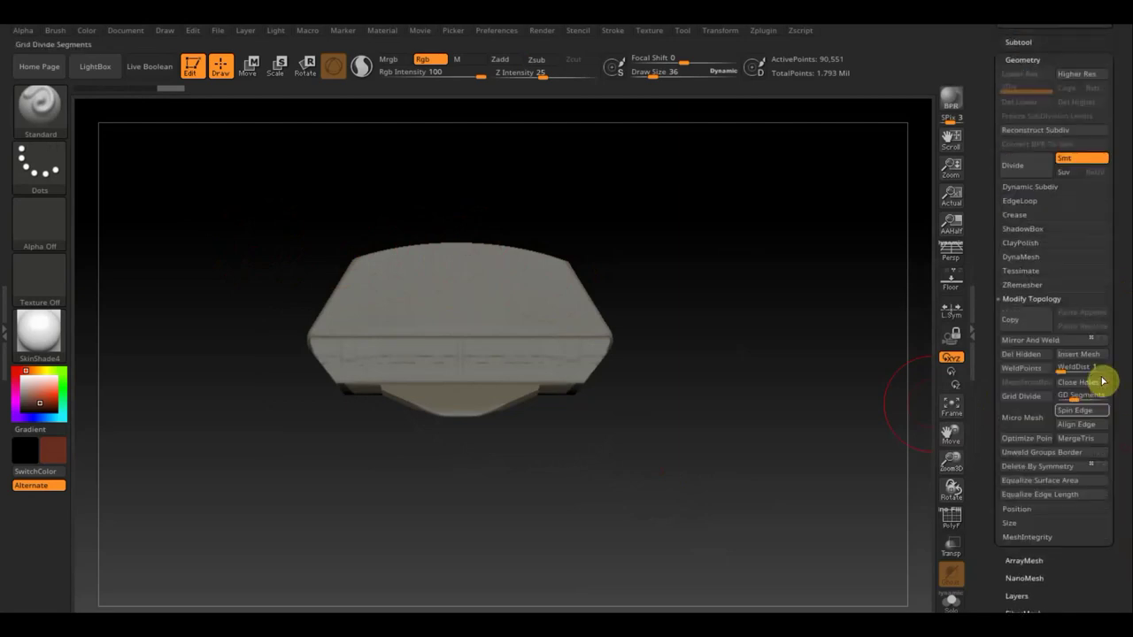
left_click(1032, 341)
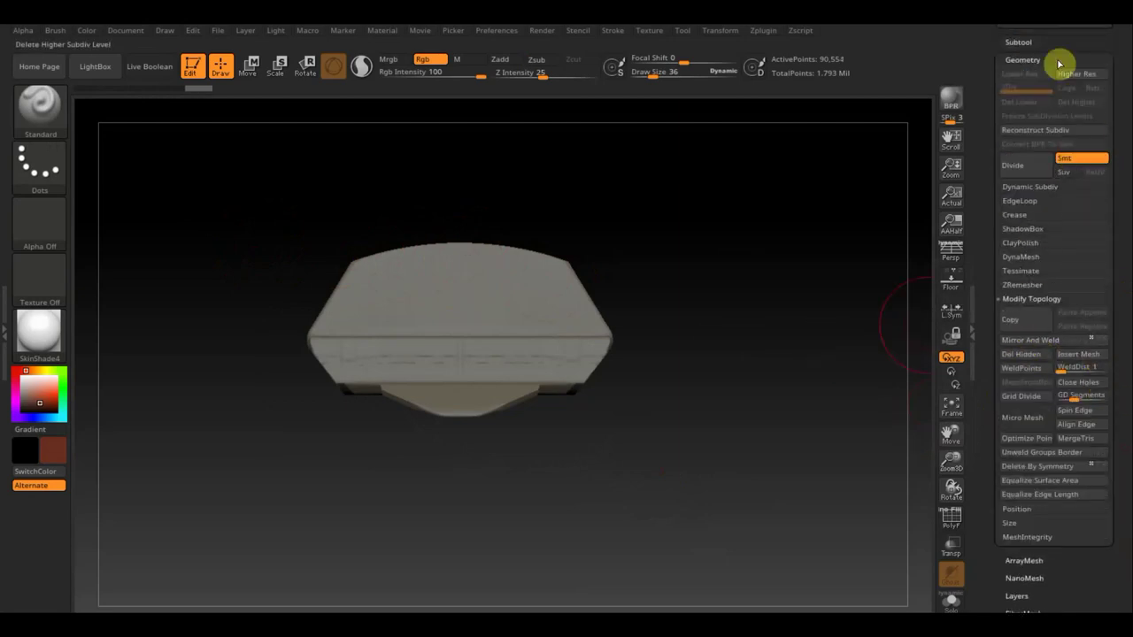
left_click(1018, 41)
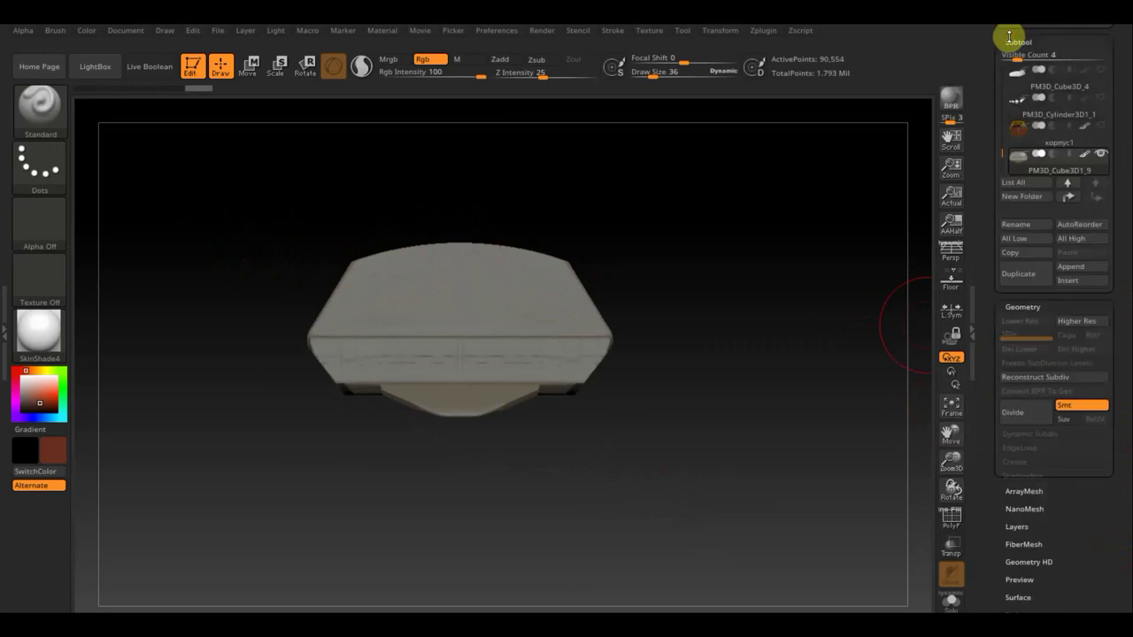
left_click(1099, 129)
mouse_move(726, 288)
left_mouse_down()
mouse_move(650, 398)
mouse_move(667, 366)
mouse_move(620, 291)
left_mouse_up()
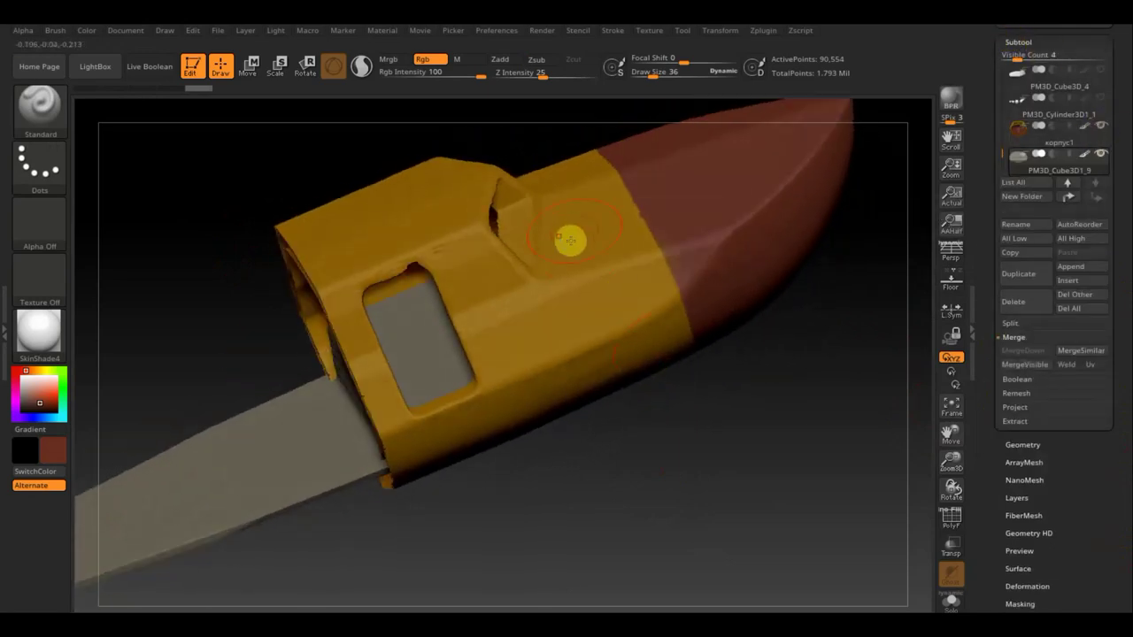
Smooth out the groove on top of the yellow nose housing.
key("shift")
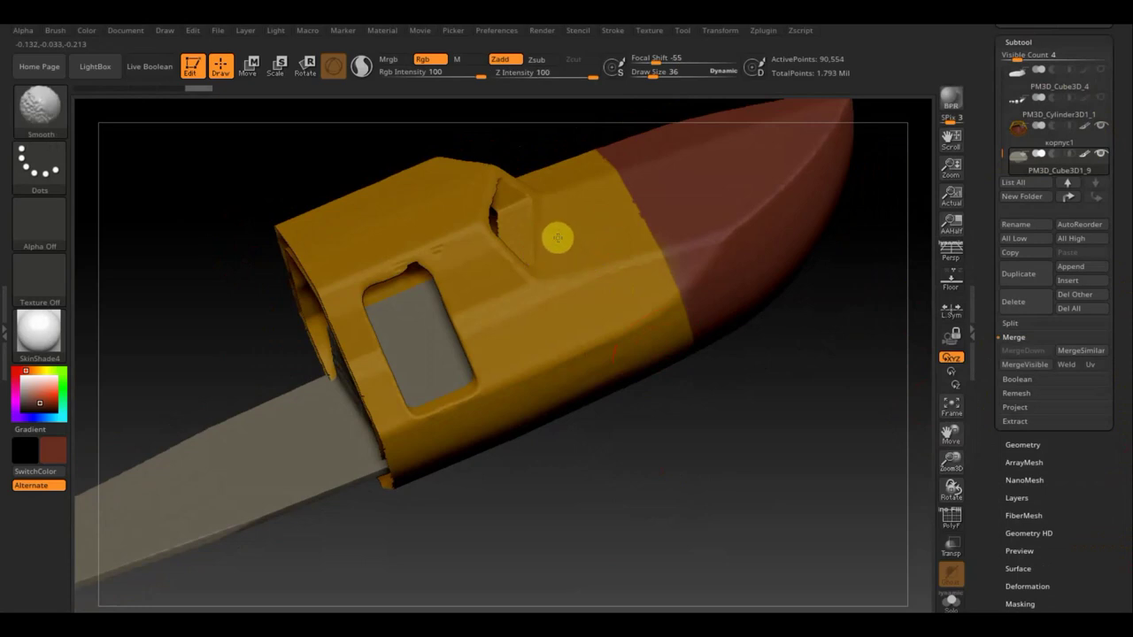
left_click_drag(716, 405, 741, 501)
left_click_drag(481, 152, 500, 161, "shift")
mouse_move(737, 304)
left_mouse_down()
mouse_move(751, 360)
mouse_move(730, 375)
left_mouse_up()
left_click_drag(531, 288, 475, 249, "shift")
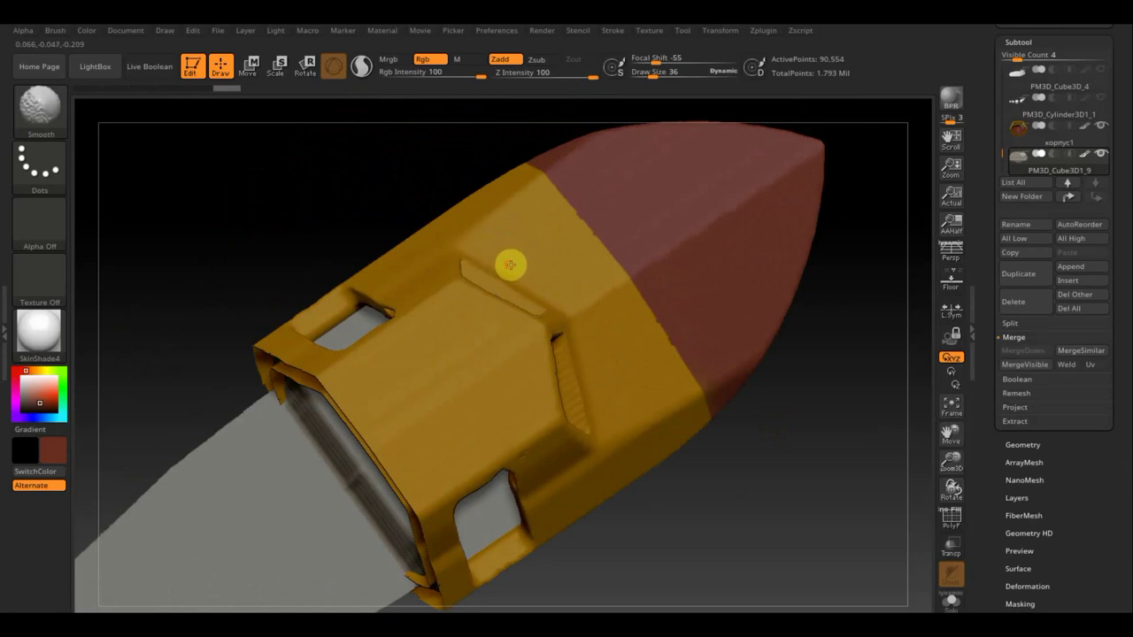
Rotate to an exact side view and make корпус1 the active subtool.
mouse_move(809, 529)
left_mouse_down()
mouse_move(795, 376)
mouse_move(779, 375)
left_mouse_up()
left_click_drag(823, 413, 809, 435)
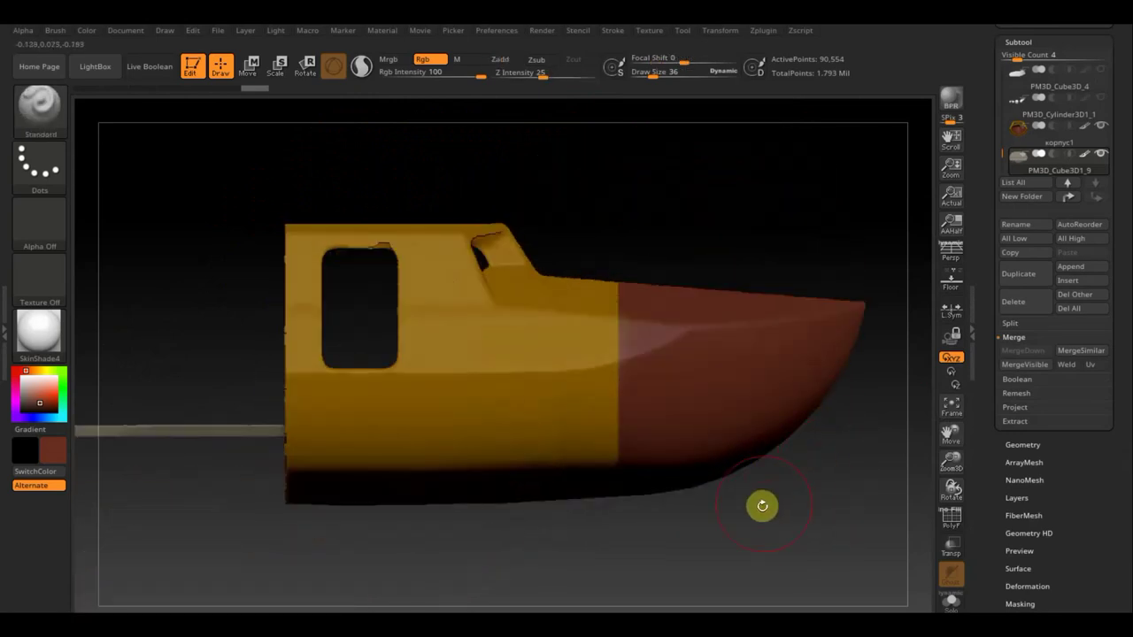
left_click_drag(763, 513, 756, 475, "alt")
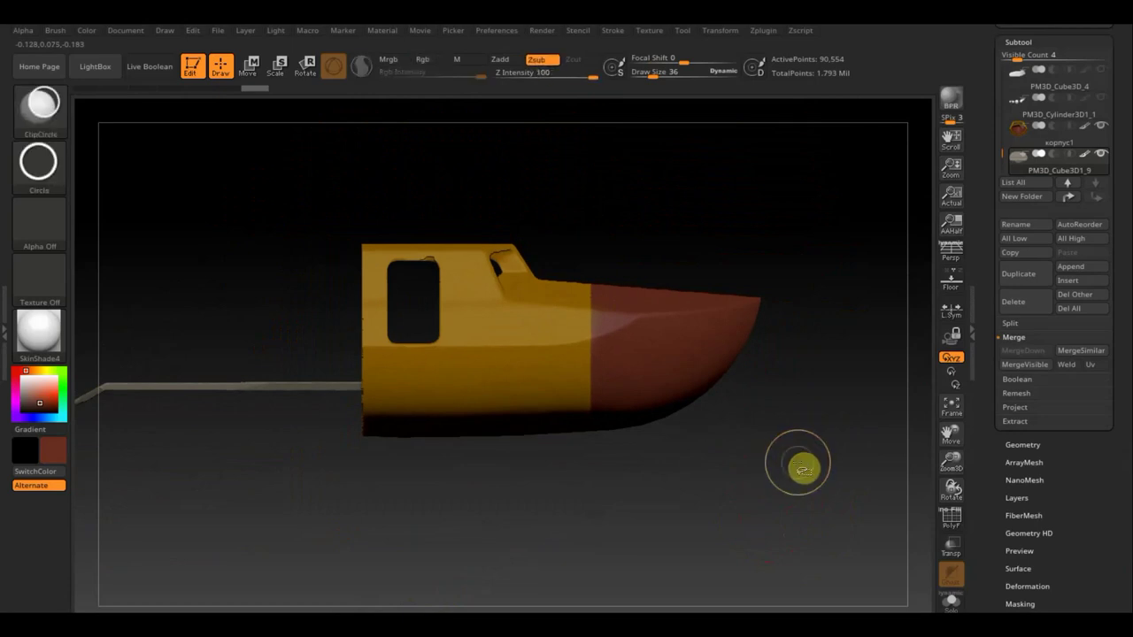
left_click(1053, 133)
left_click(1028, 139)
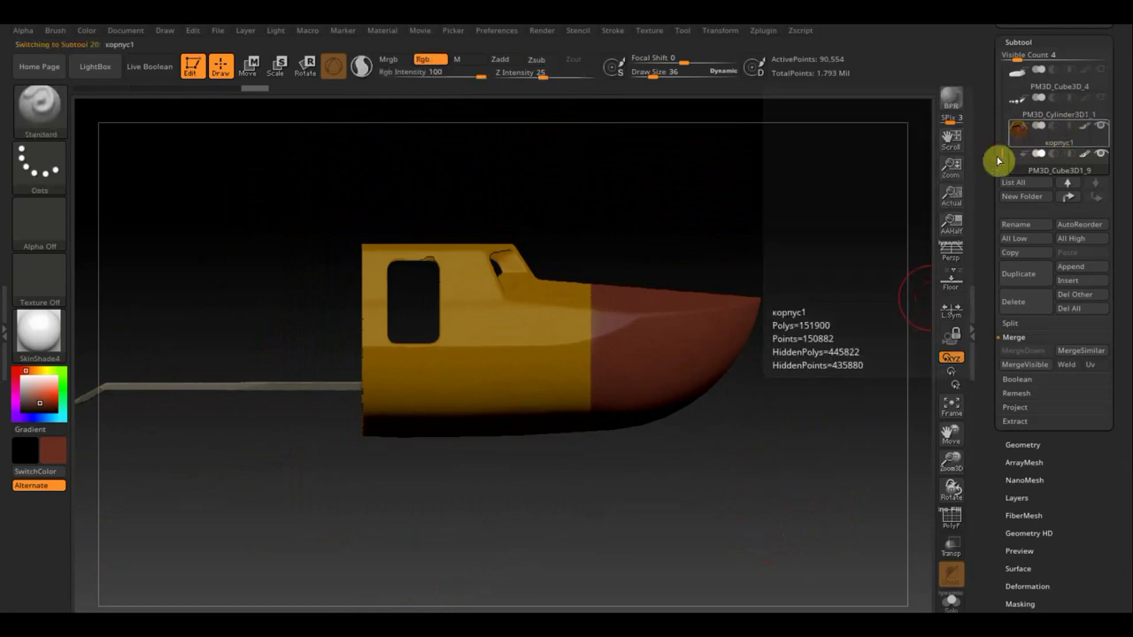
Unhide the whole hull, review it from several angles, merge the visible parts, and list all subtools.
key("ctrl+shift")
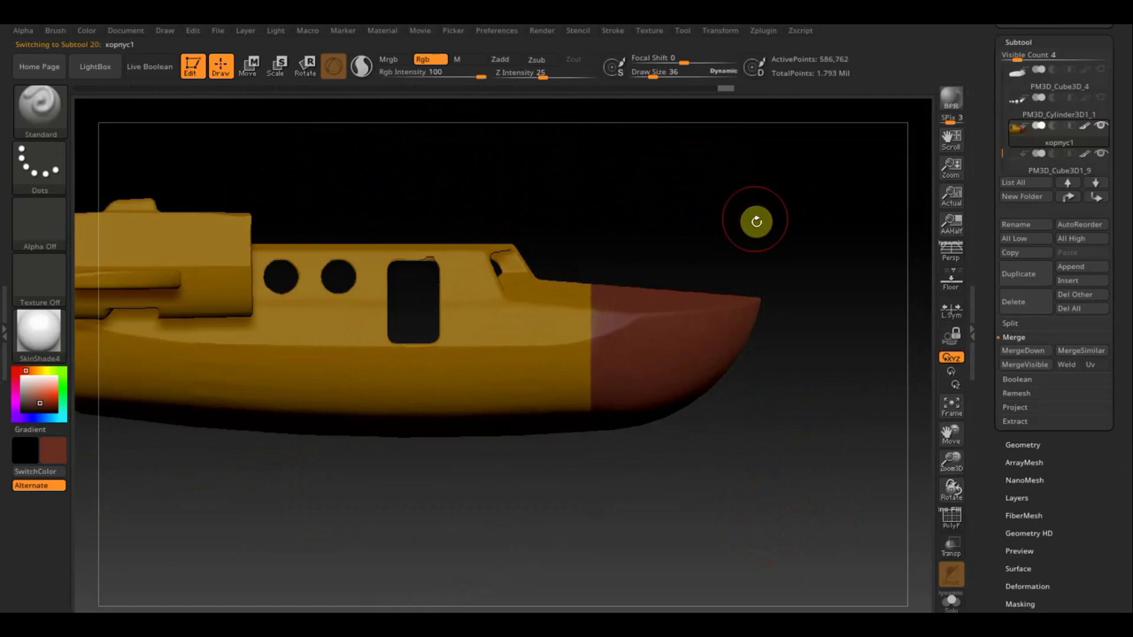
mouse_move(682, 523)
left_mouse_down()
mouse_move(729, 526)
mouse_move(737, 515)
left_mouse_up()
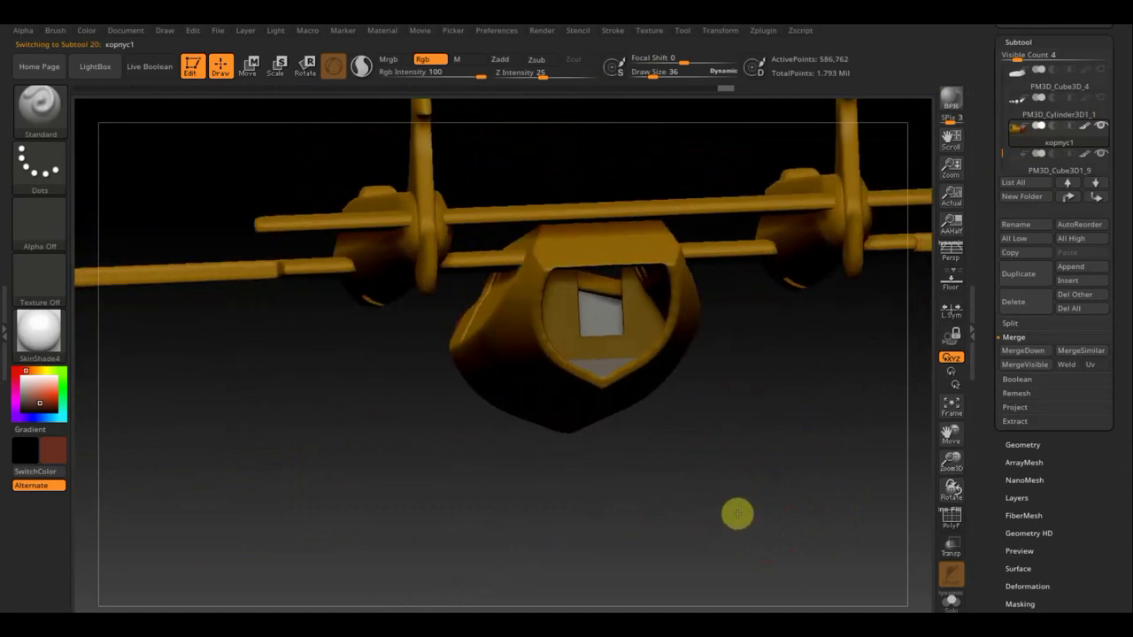
mouse_move(744, 444)
left_mouse_down()
mouse_move(733, 471)
mouse_move(738, 462)
left_mouse_up()
left_click_drag(684, 520, 683, 512)
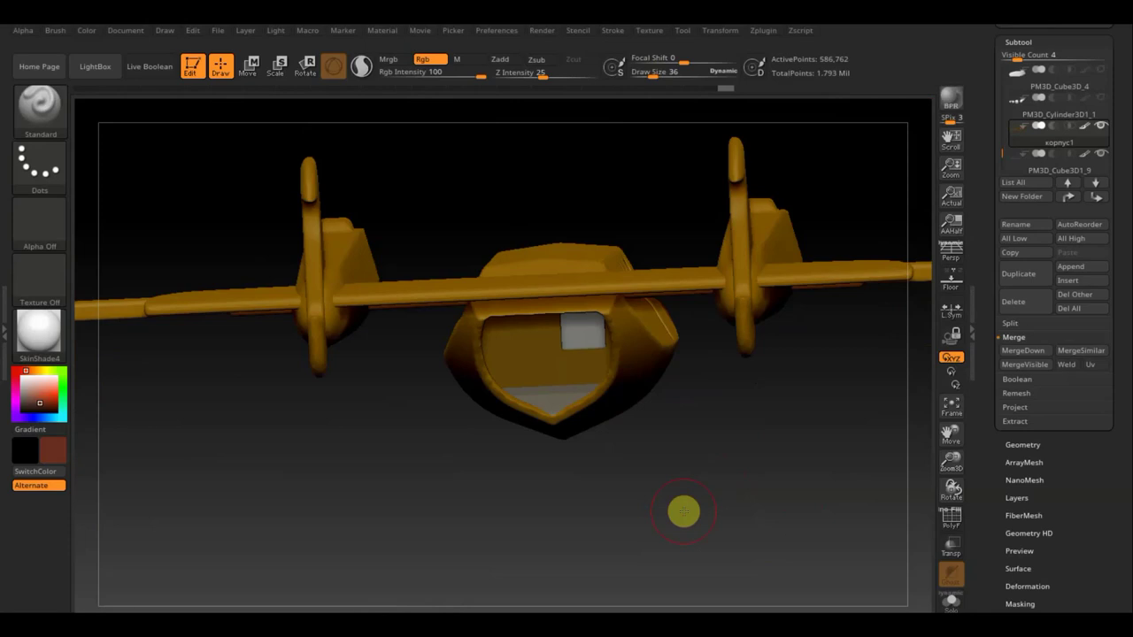
left_click_drag(715, 508, 713, 521, "shift")
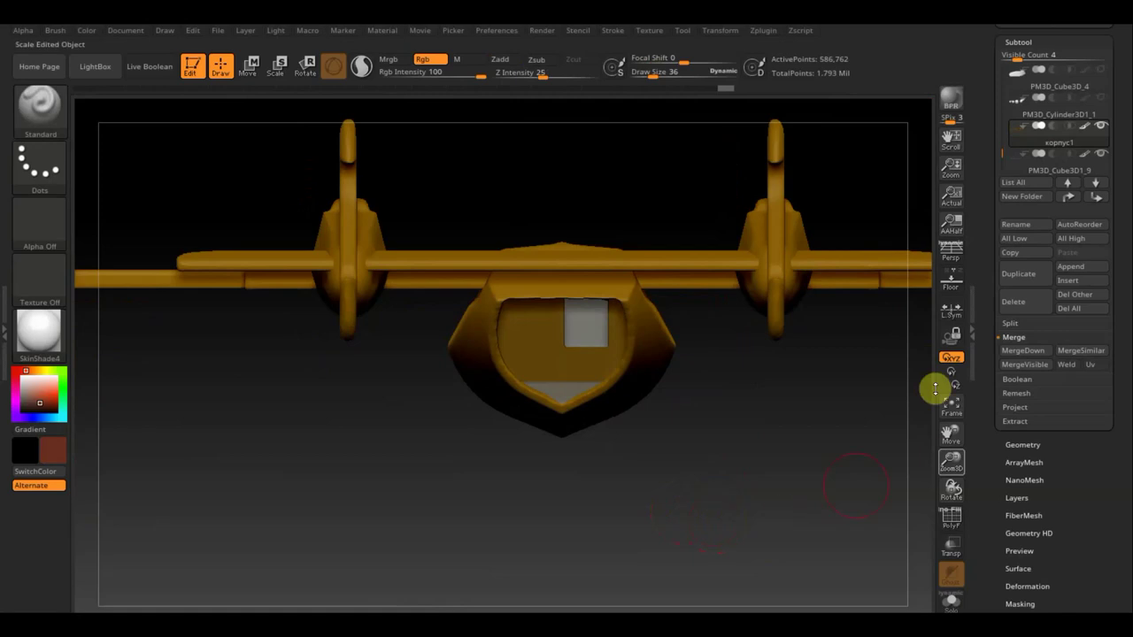
left_click(1094, 156)
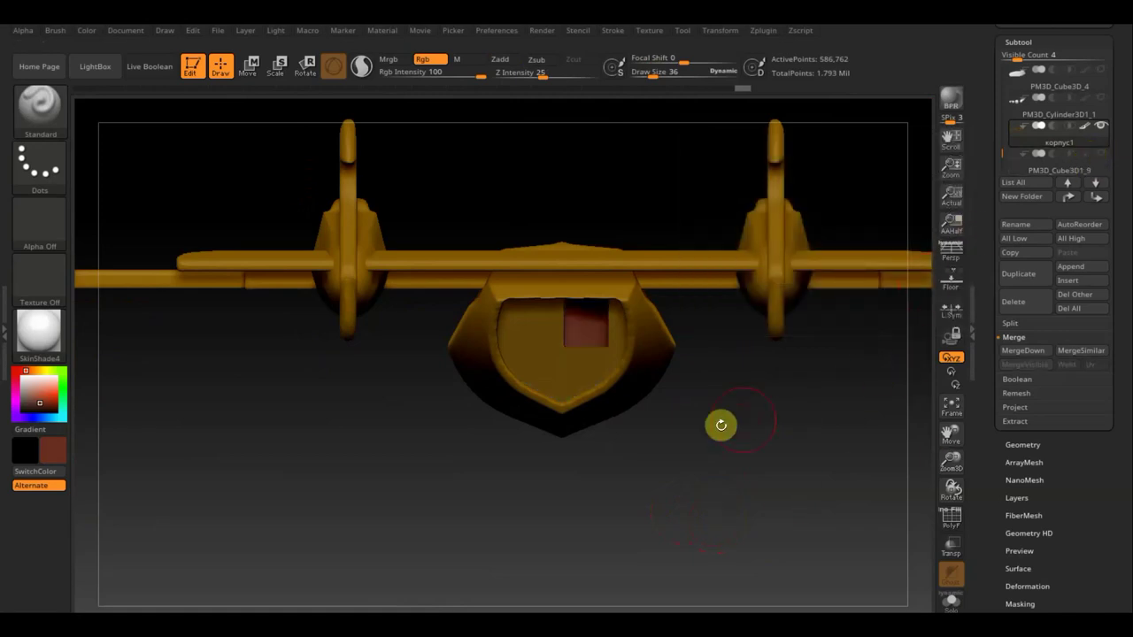
key("n")
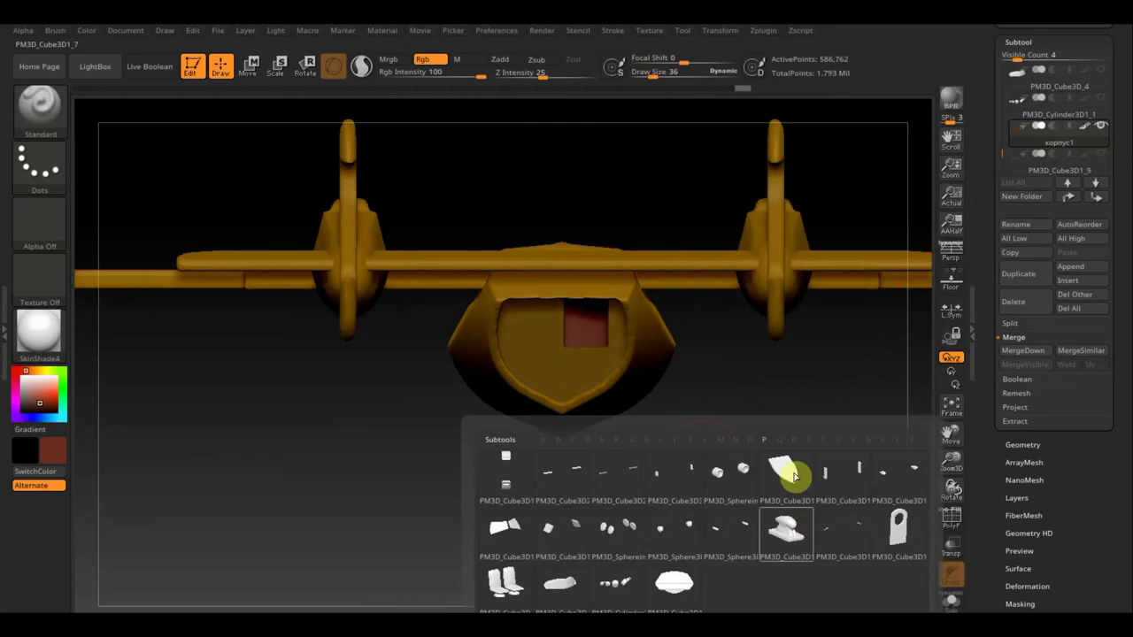
Select PM3D_Cube3D3_1 and move it down the stack to just below корпус1.
left_click(690, 483)
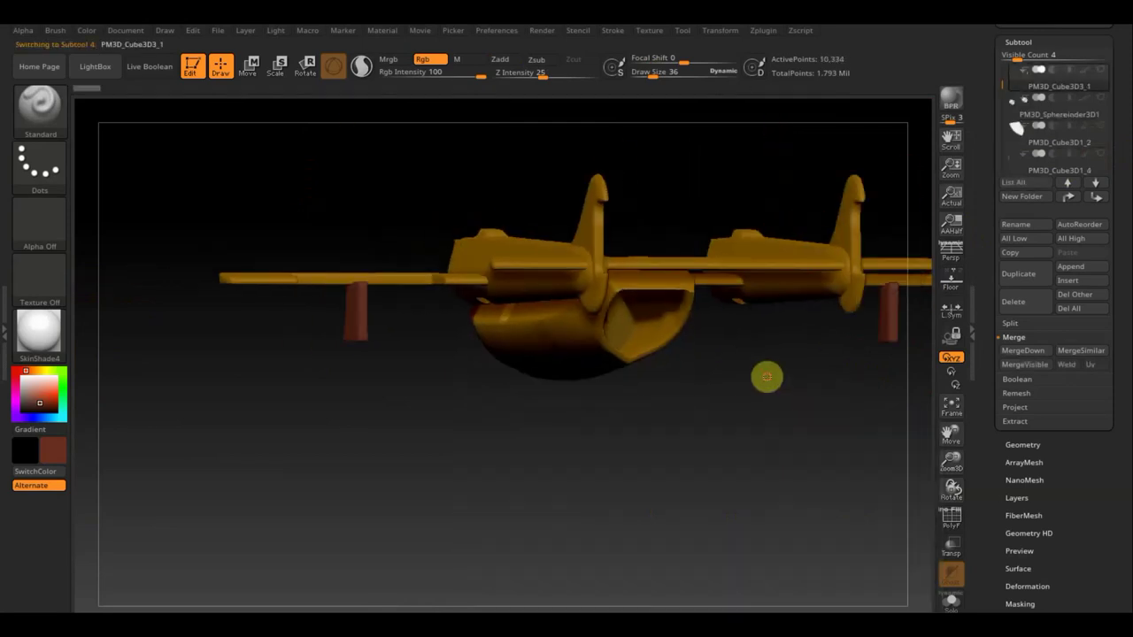
left_click(1099, 198)
left_click(1099, 198)
left_click(1099, 197)
left_click(1098, 197)
left_click(1099, 198)
left_click(1099, 197)
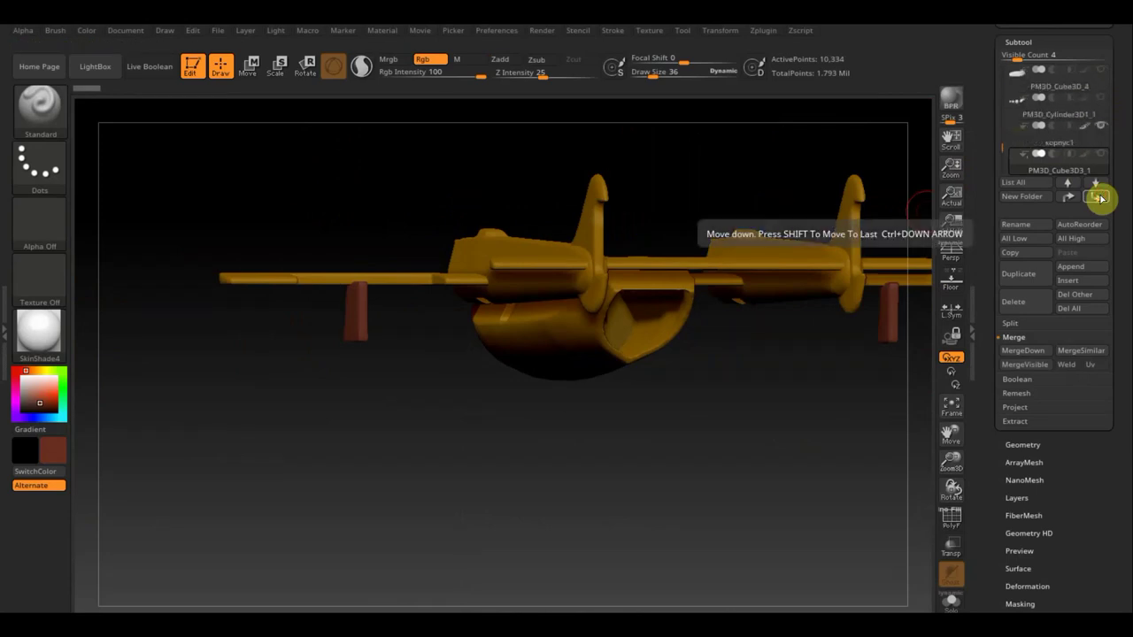
mouse_move(1053, 137)
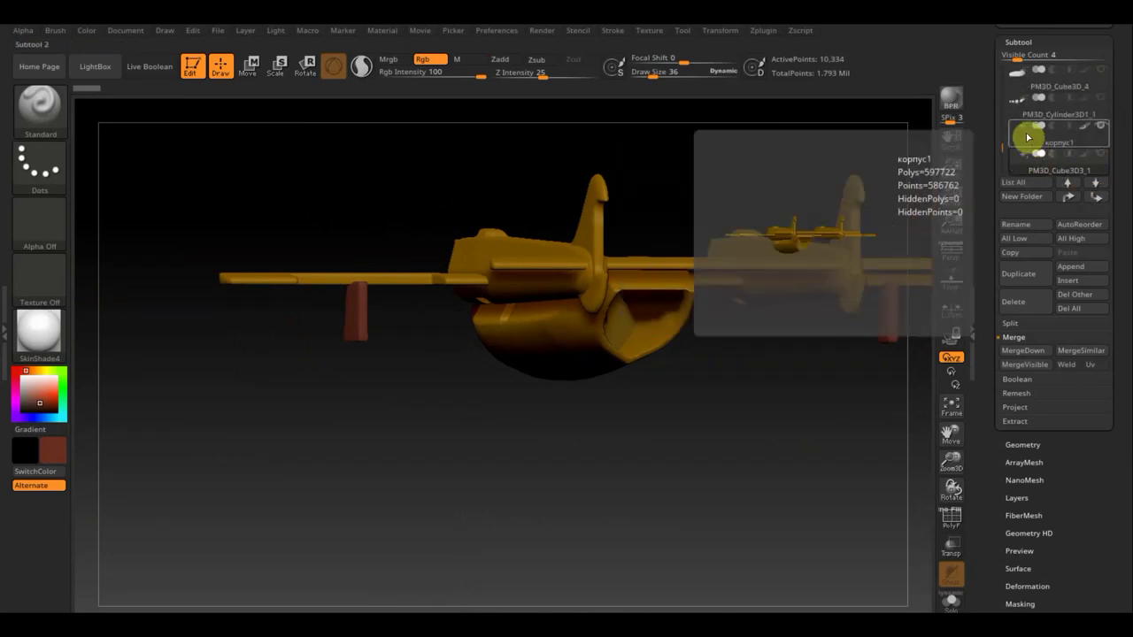
Swap the main paint colour to gold and make the brush much larger.
left_click(1027, 160)
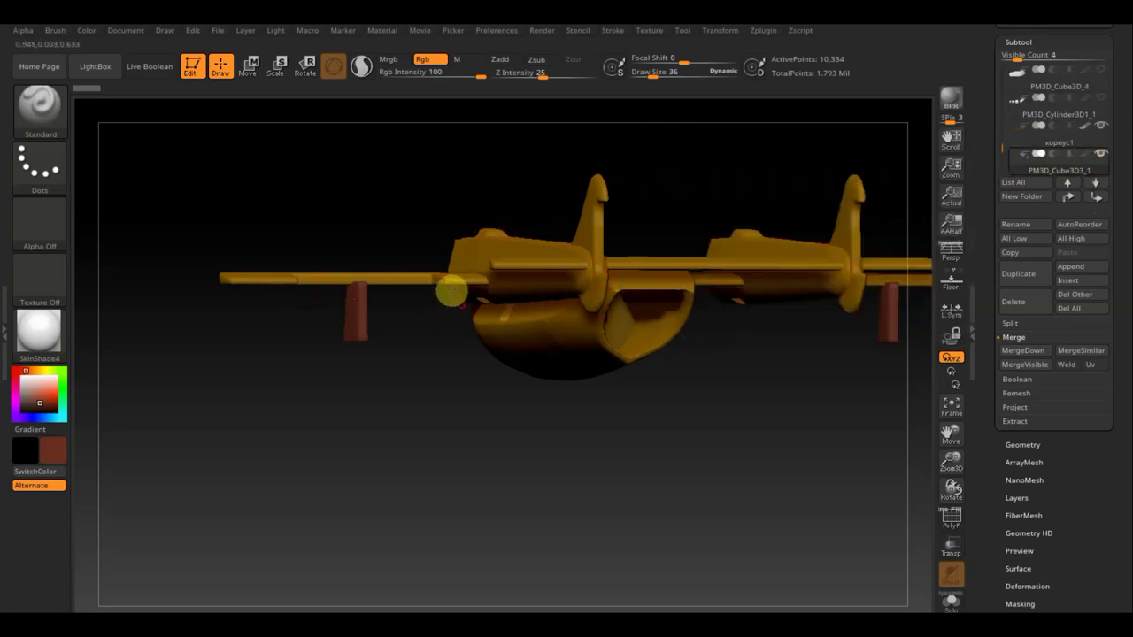
key("c")
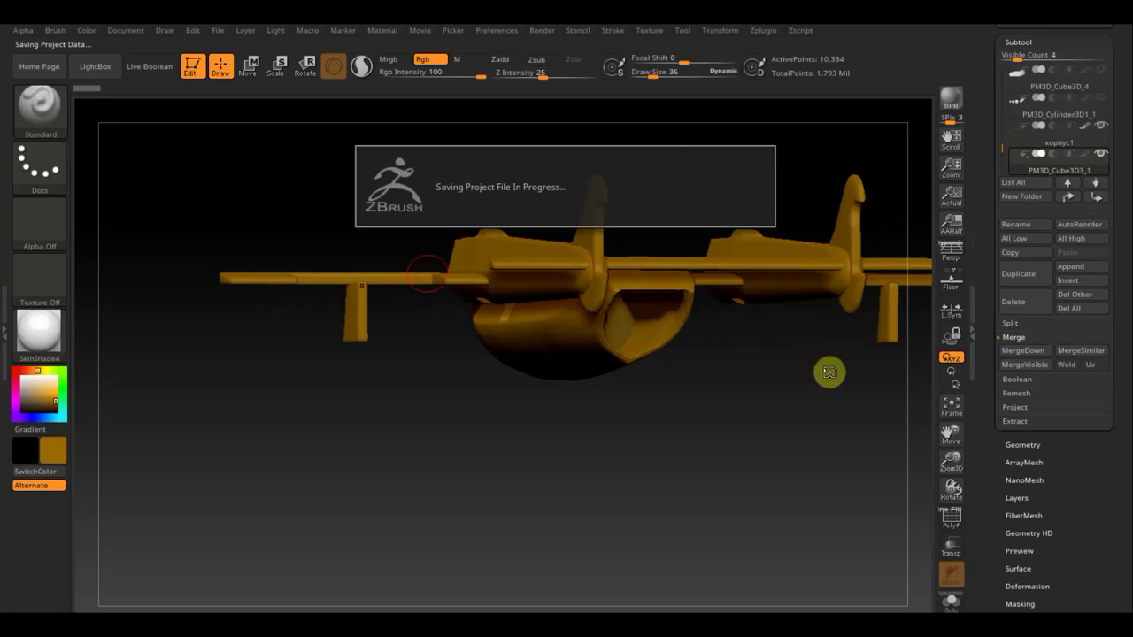
mouse_move(815, 372)
left_mouse_down()
mouse_move(688, 392)
mouse_move(719, 349)
left_mouse_up()
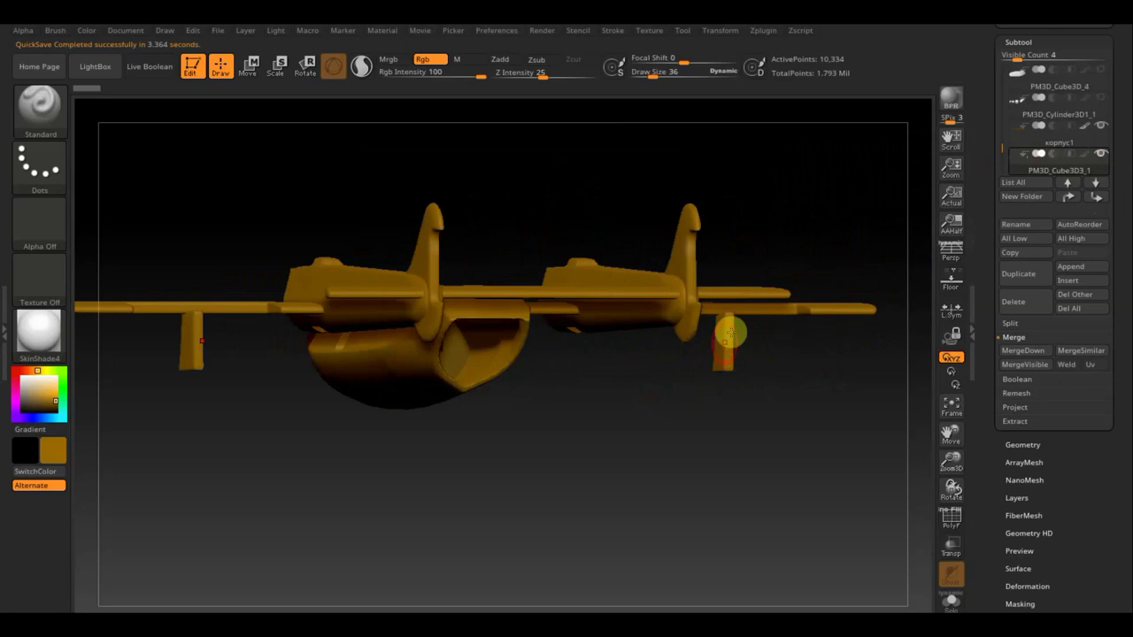
left_click_drag(653, 71, 664, 77)
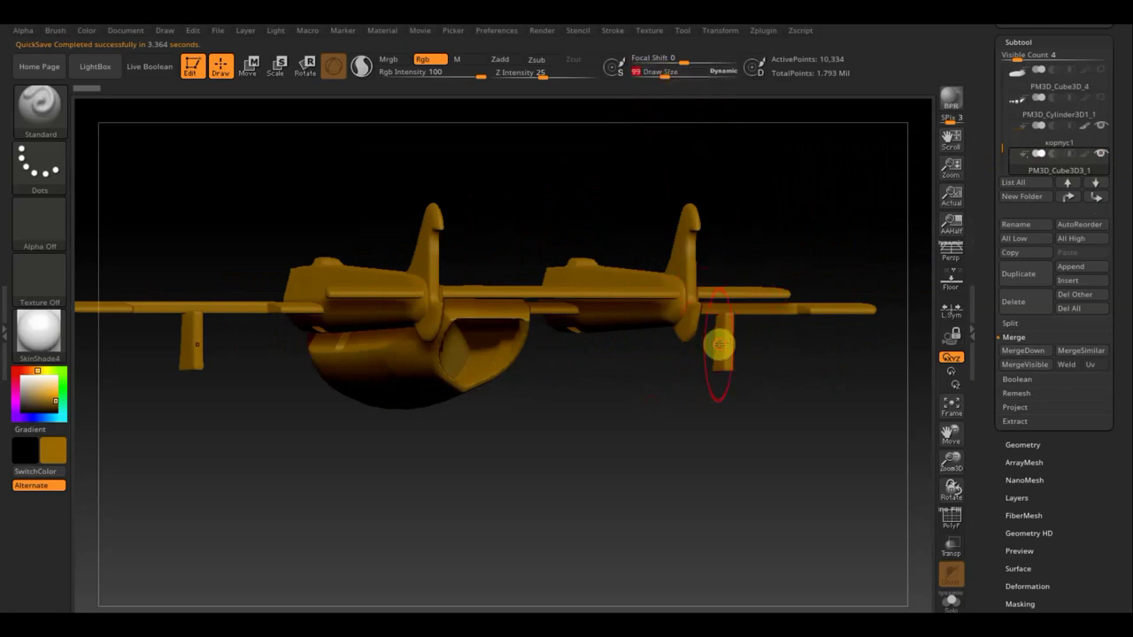
mouse_move(726, 369)
left_mouse_down()
mouse_move(645, 404)
mouse_move(751, 345)
left_mouse_up()
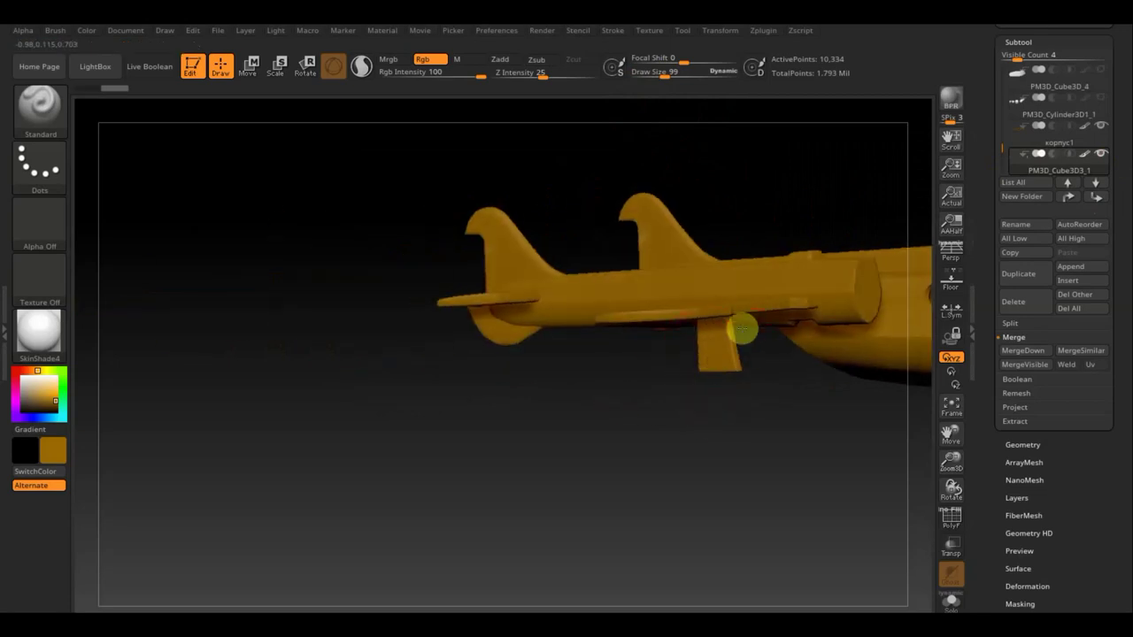
mouse_move(1031, 151)
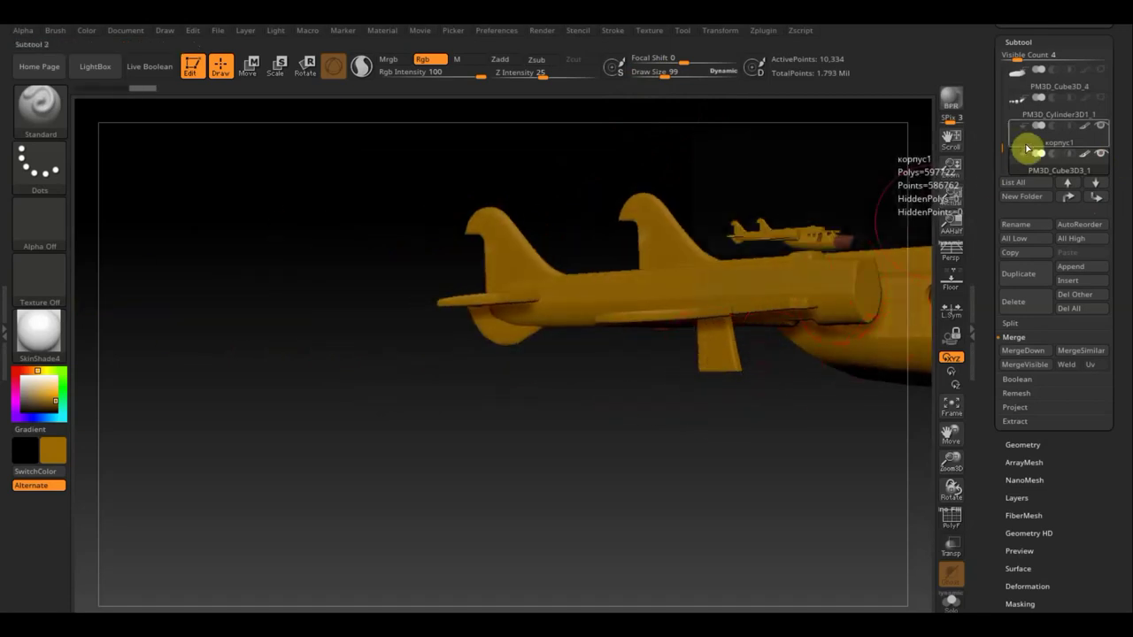
Select корпус1 and MergeDown PM3D_Cube3D3_1 into the hull.
left_click(1015, 144)
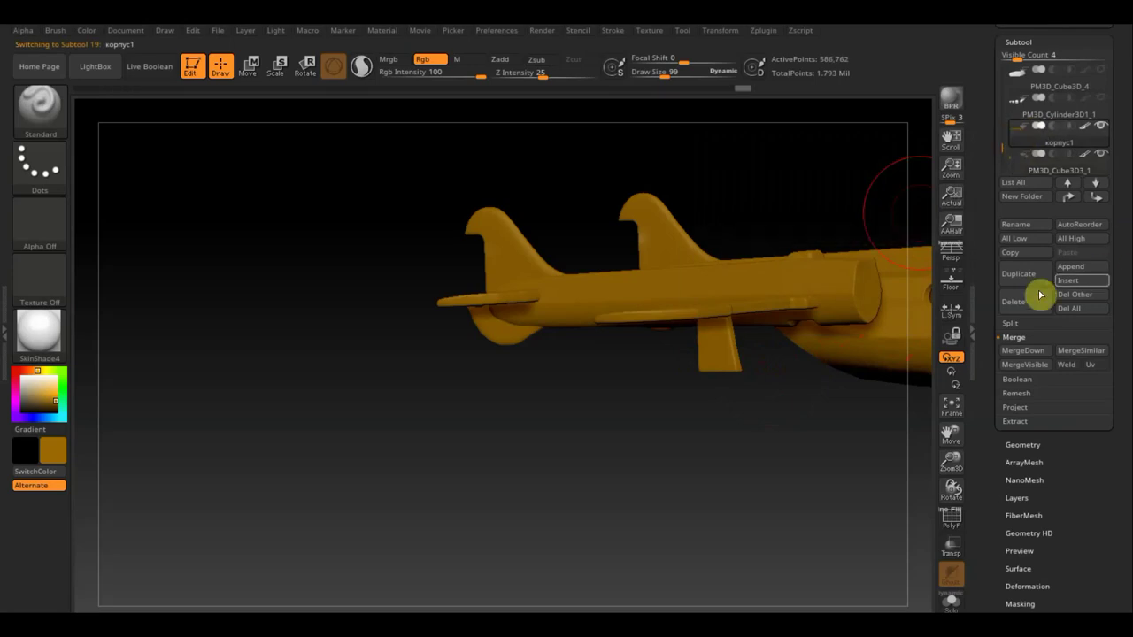
left_click(1022, 351)
left_click_drag(844, 449, 546, 483, "alt")
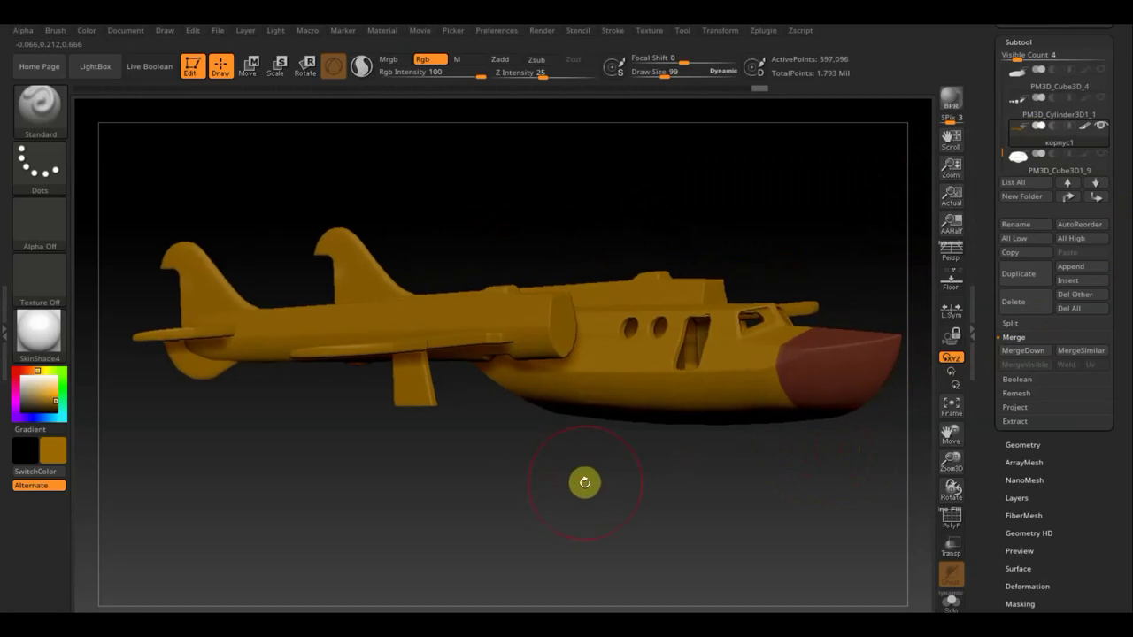
key("n")
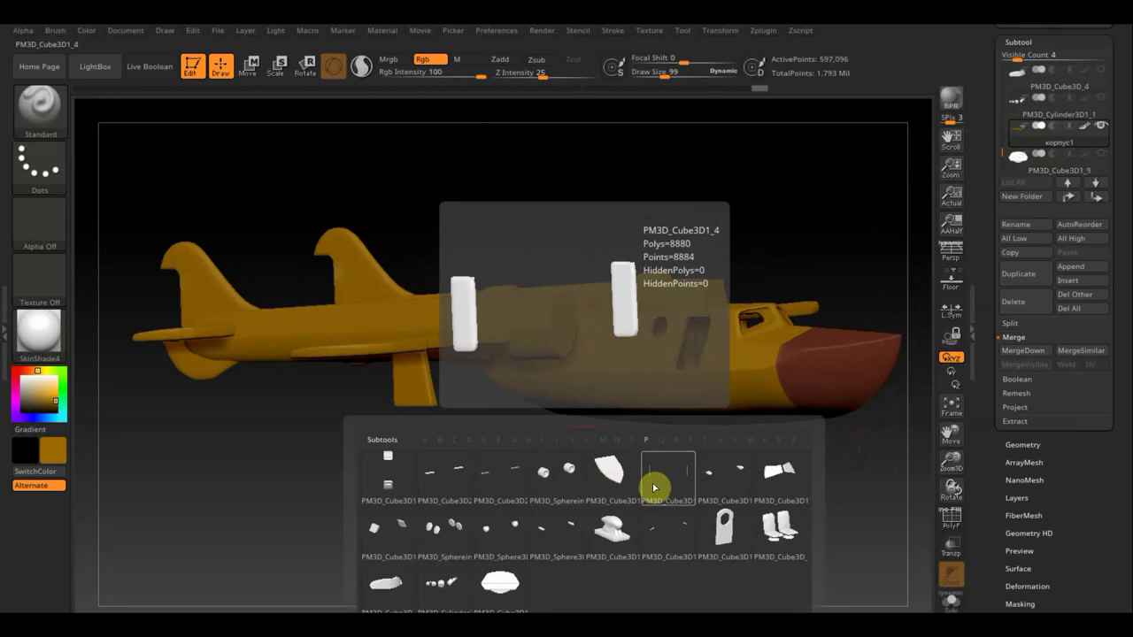
Select PM3D_Cube3D1_4 and move it down the stack to just below корпус1.
left_click(719, 487)
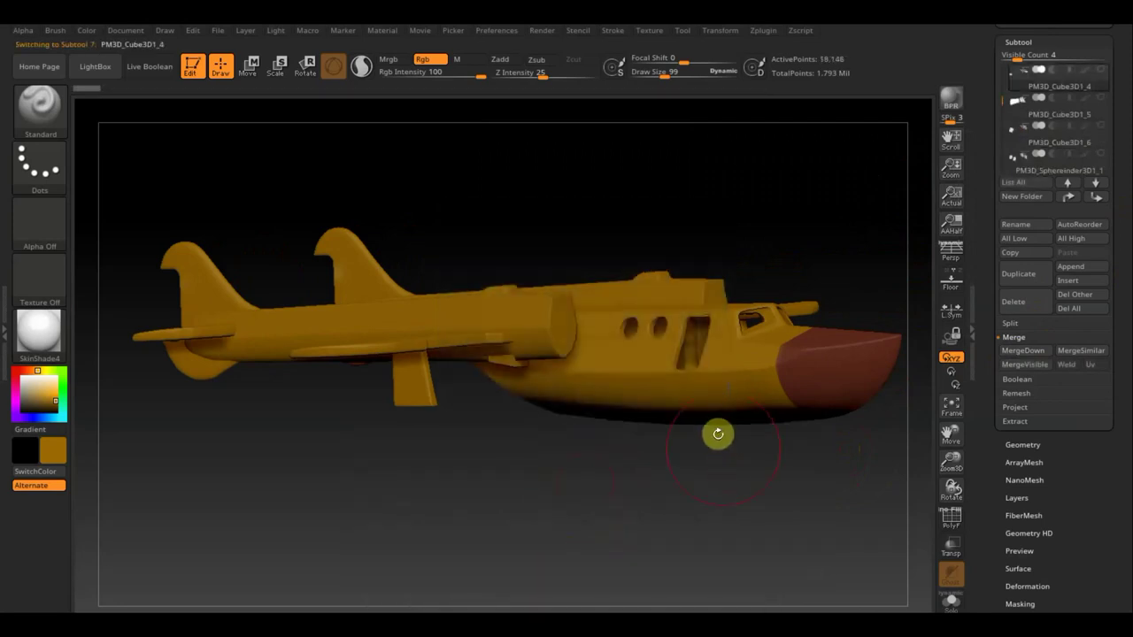
left_click(1096, 197)
left_click(1096, 196)
left_click(1096, 196)
left_click(1096, 198)
left_click(1096, 199)
left_click(1096, 198)
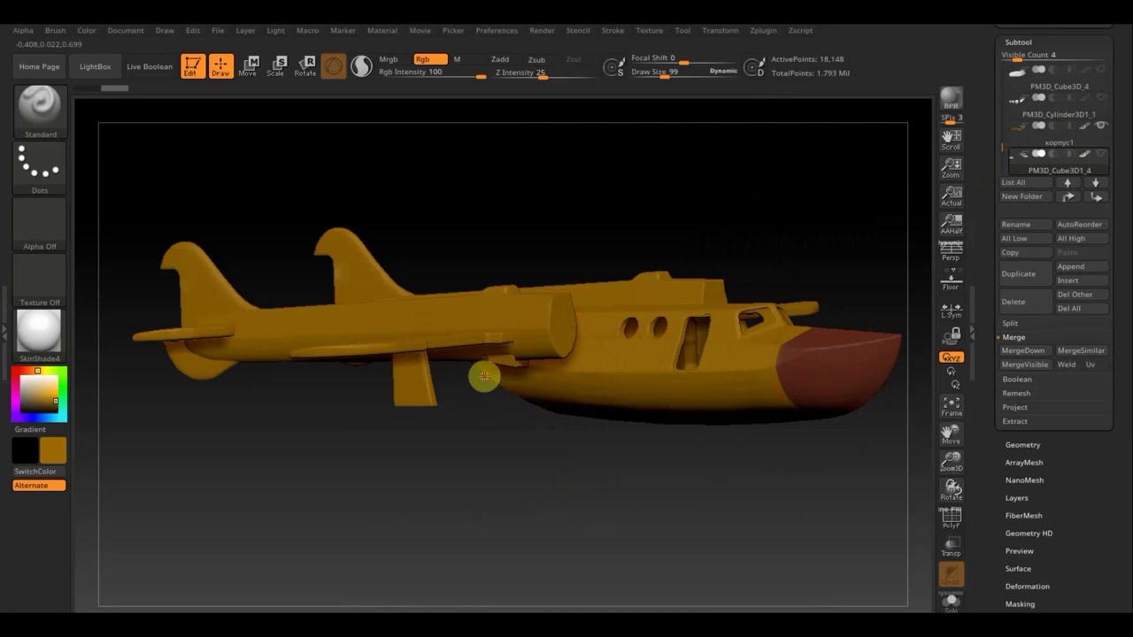
Paint the white piece beside the right engine golden yellow.
left_click_drag(468, 410, 652, 364)
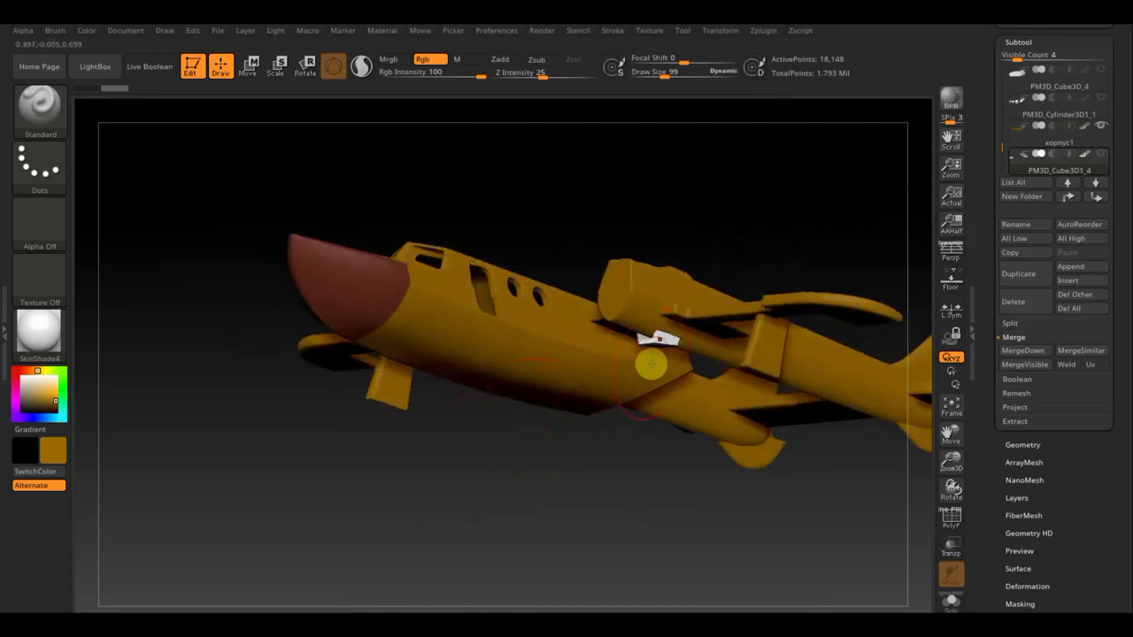
left_click_drag(638, 402, 652, 450)
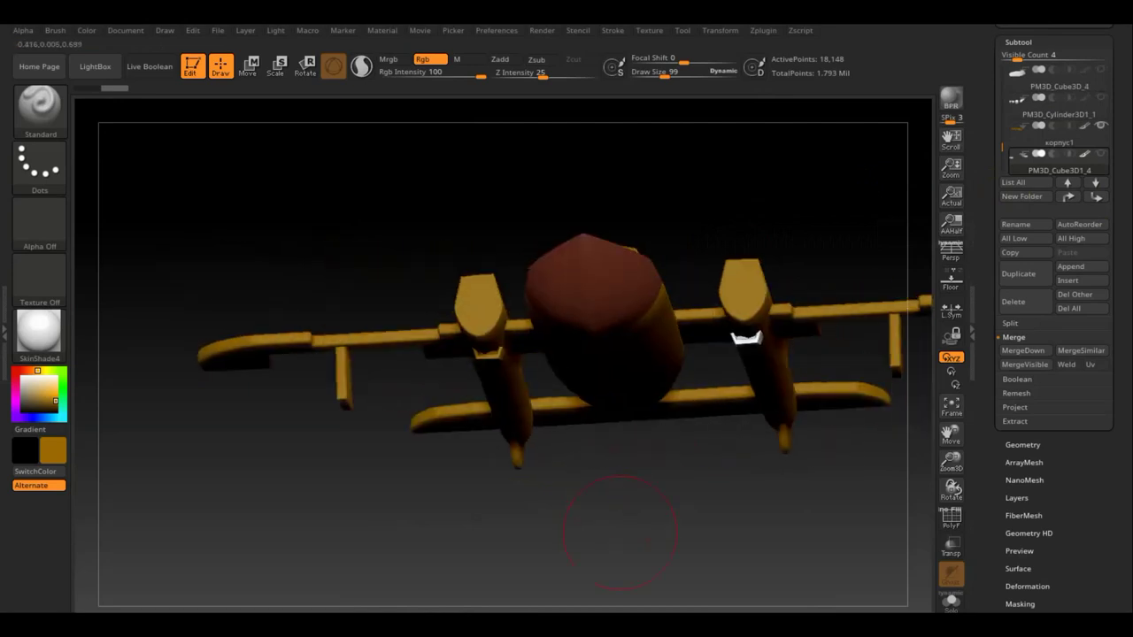
left_click(751, 331)
left_click_drag(720, 344, 779, 332)
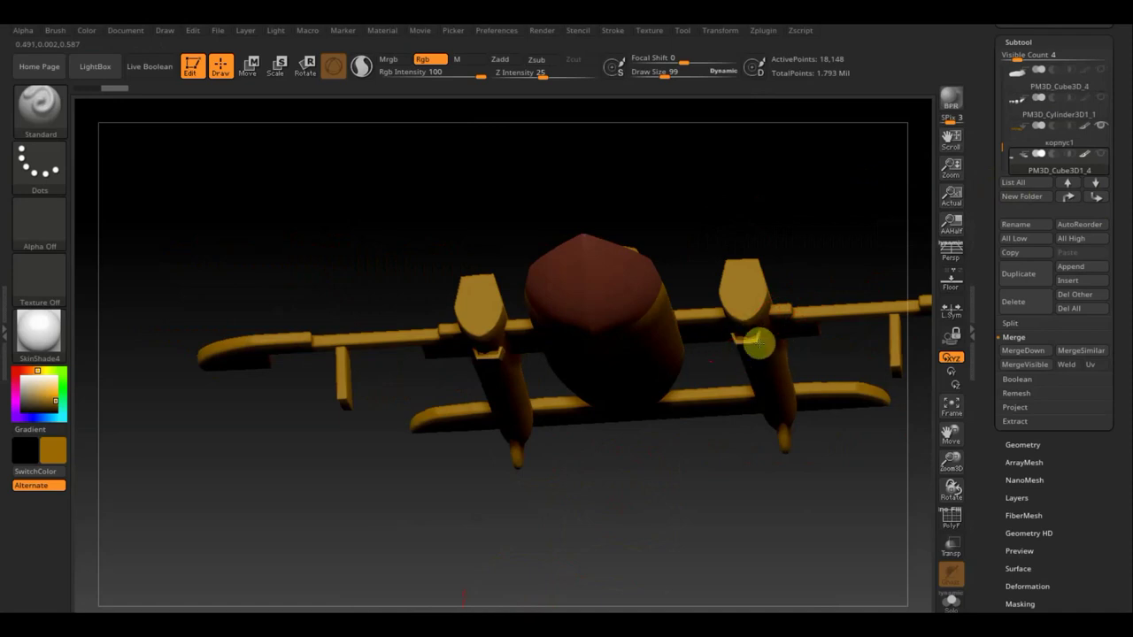
mouse_move(625, 405)
left_mouse_down()
mouse_move(675, 483)
mouse_move(698, 488)
mouse_move(524, 362)
left_mouse_up()
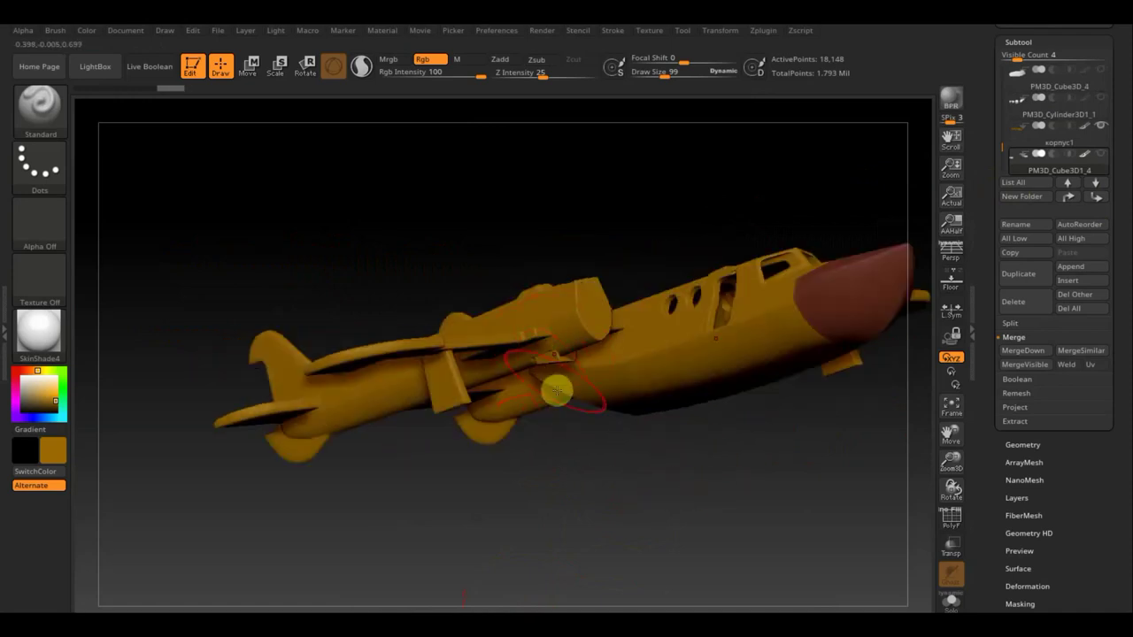
mouse_move(739, 466)
left_mouse_down()
mouse_move(690, 468)
mouse_move(731, 468)
mouse_move(734, 478)
left_mouse_up()
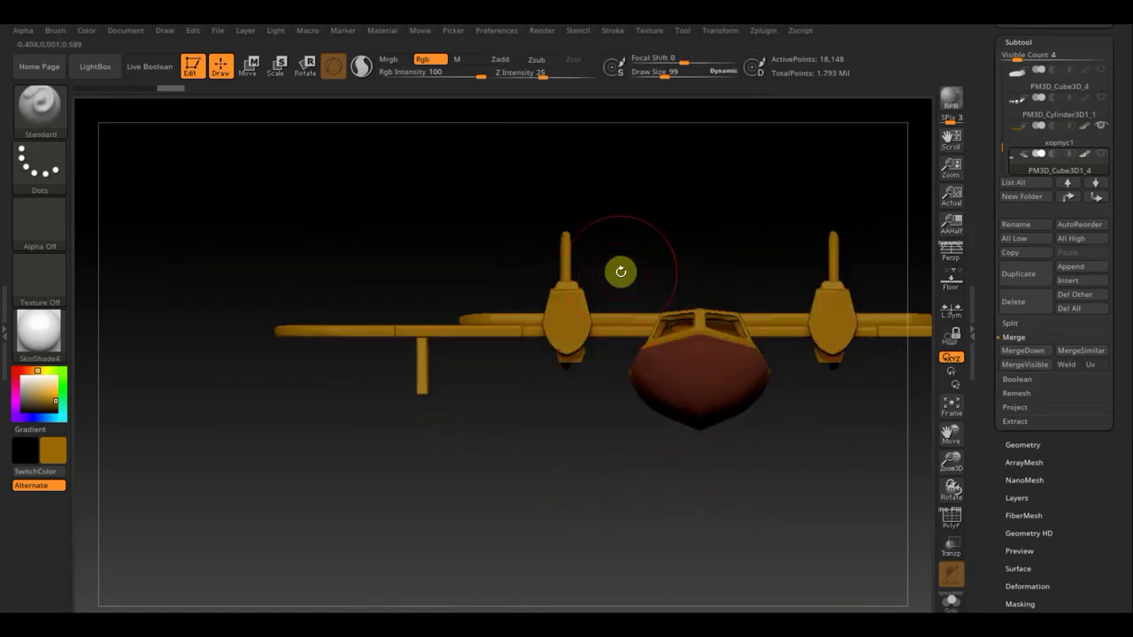
Nudge PM3D_Cube3D1_4 slightly left then right along X with the Move gizmo.
left_click(251, 68)
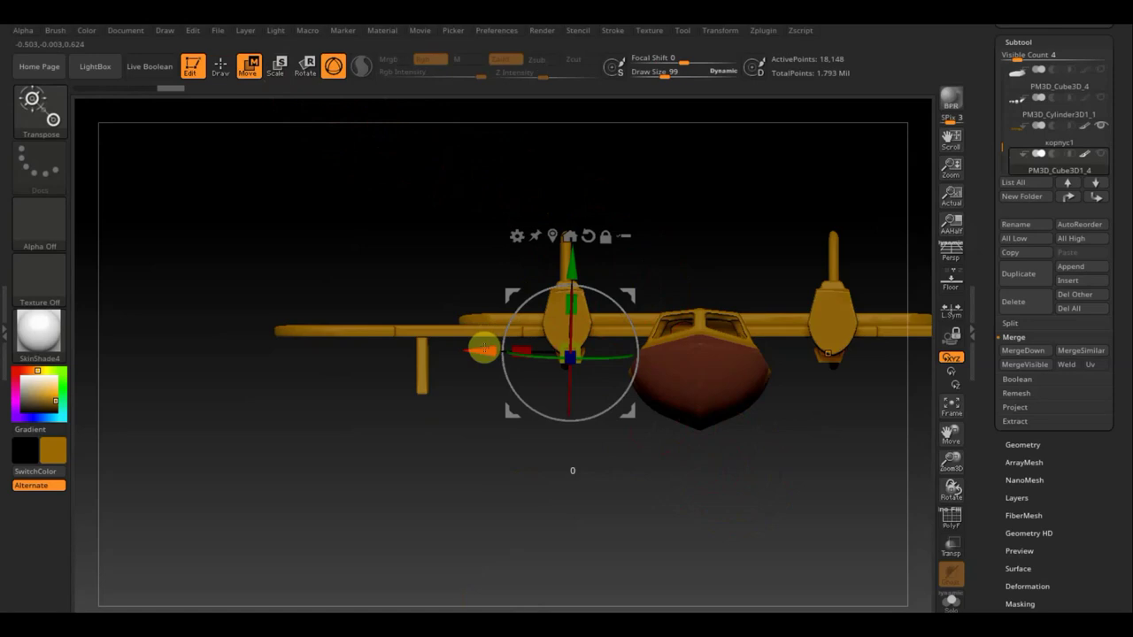
left_click_drag(483, 349, 480, 349)
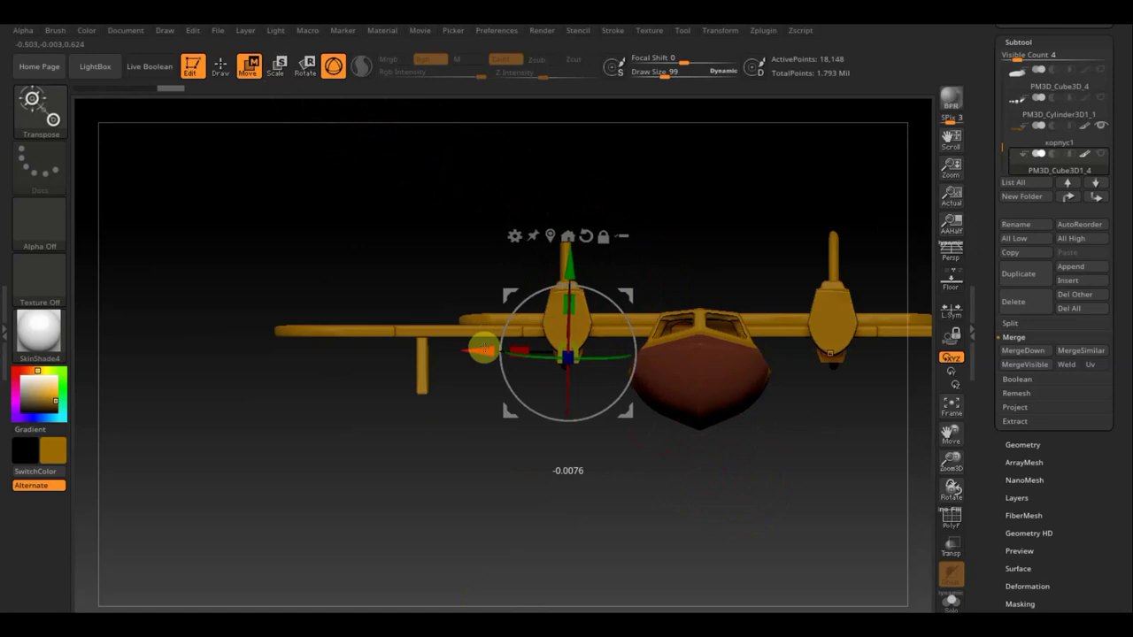
left_click(1034, 446)
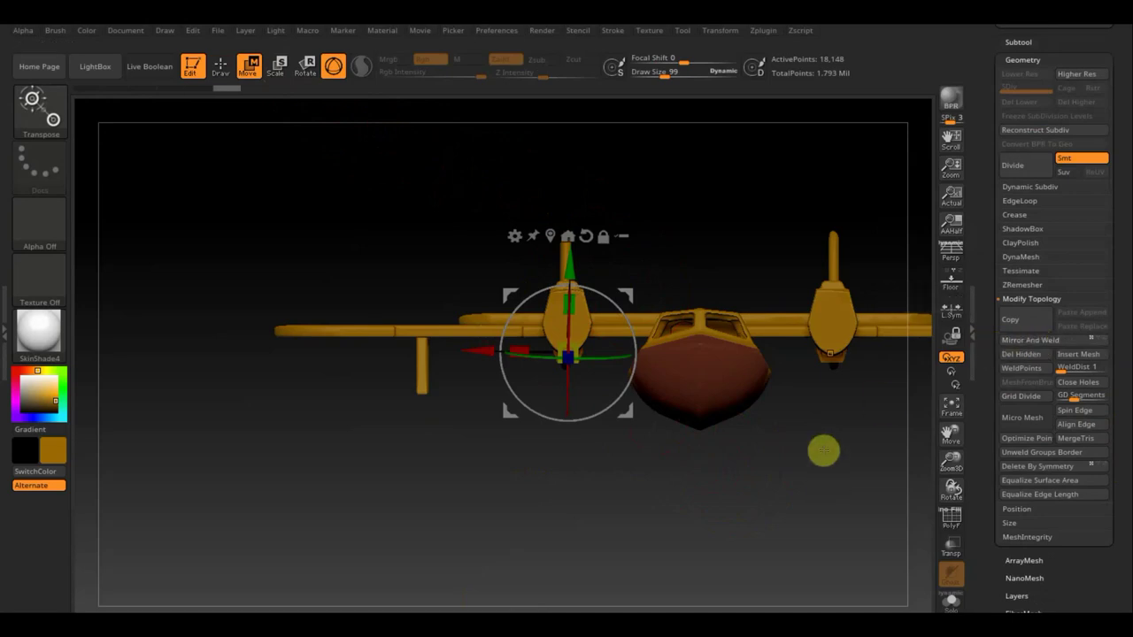
left_click_drag(470, 354, 469, 354)
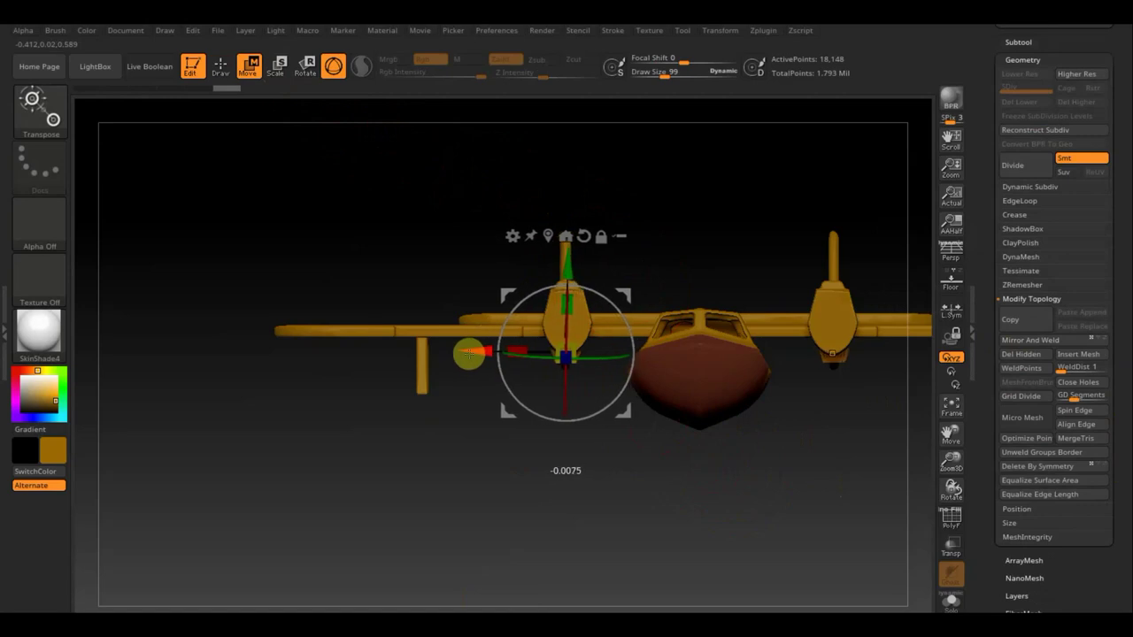
mouse_move(809, 467)
left_mouse_down()
mouse_move(795, 441)
mouse_move(739, 454)
left_mouse_up()
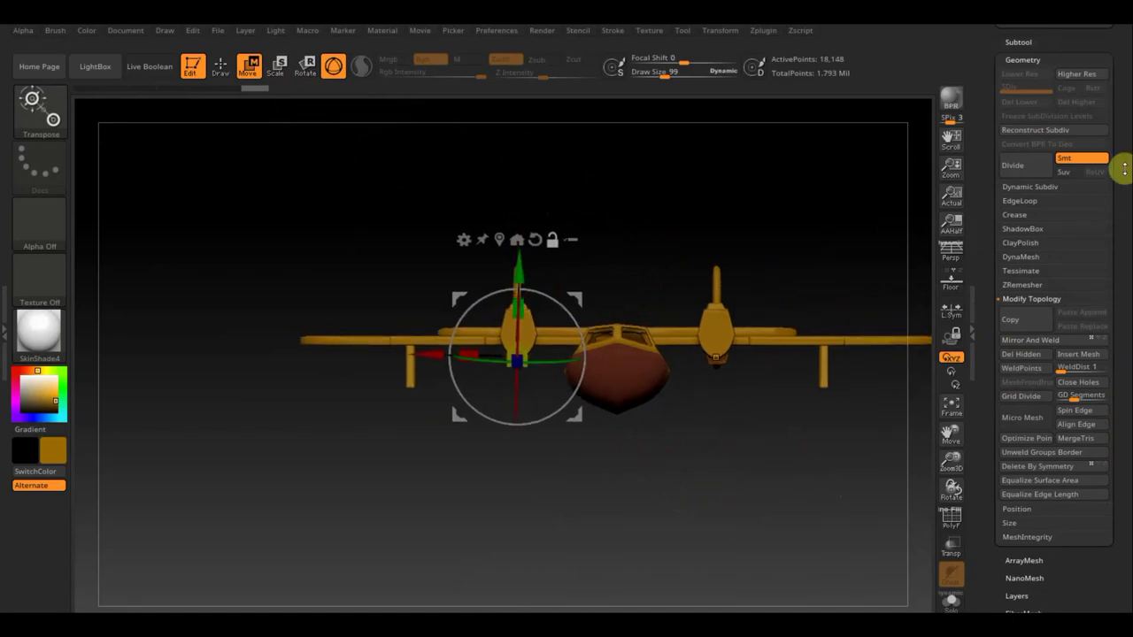
left_click_drag(1127, 144, 1081, 215)
left_click(1019, 183)
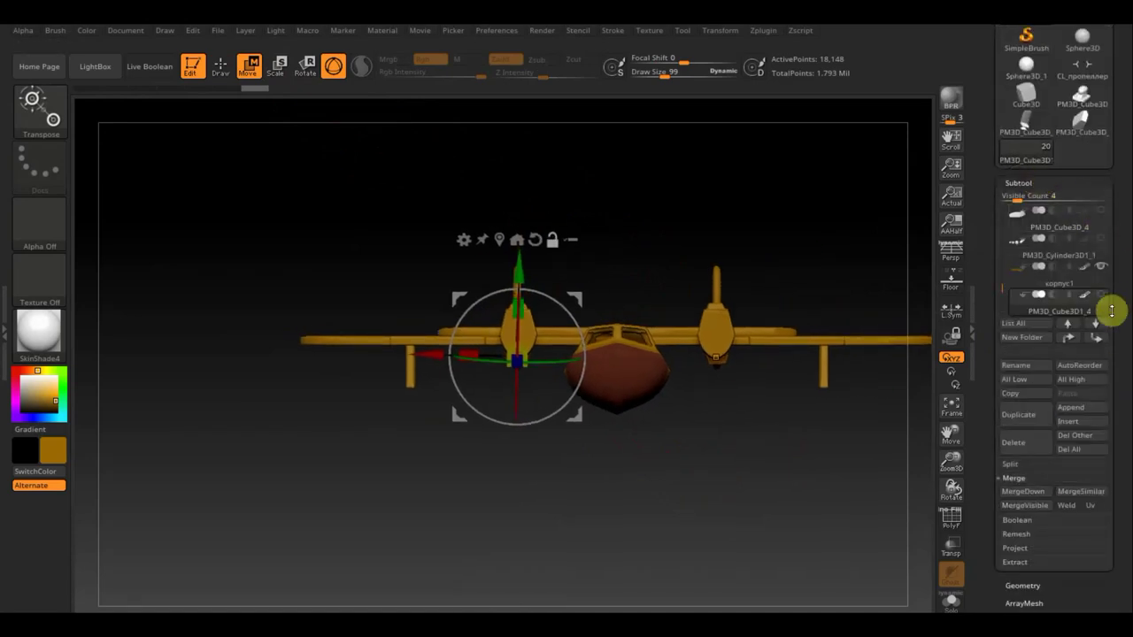
Select корпус1, MergeDown PM3D_Cube3D1_4 into it, and switch back to Draw mode.
left_click(1038, 279)
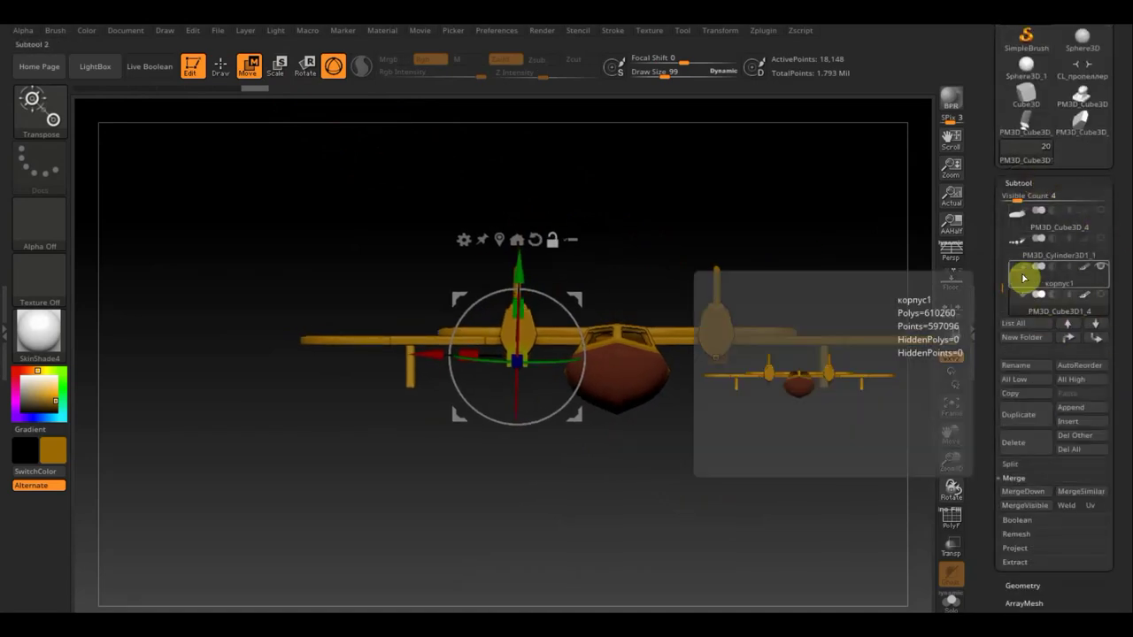
left_click(1016, 282)
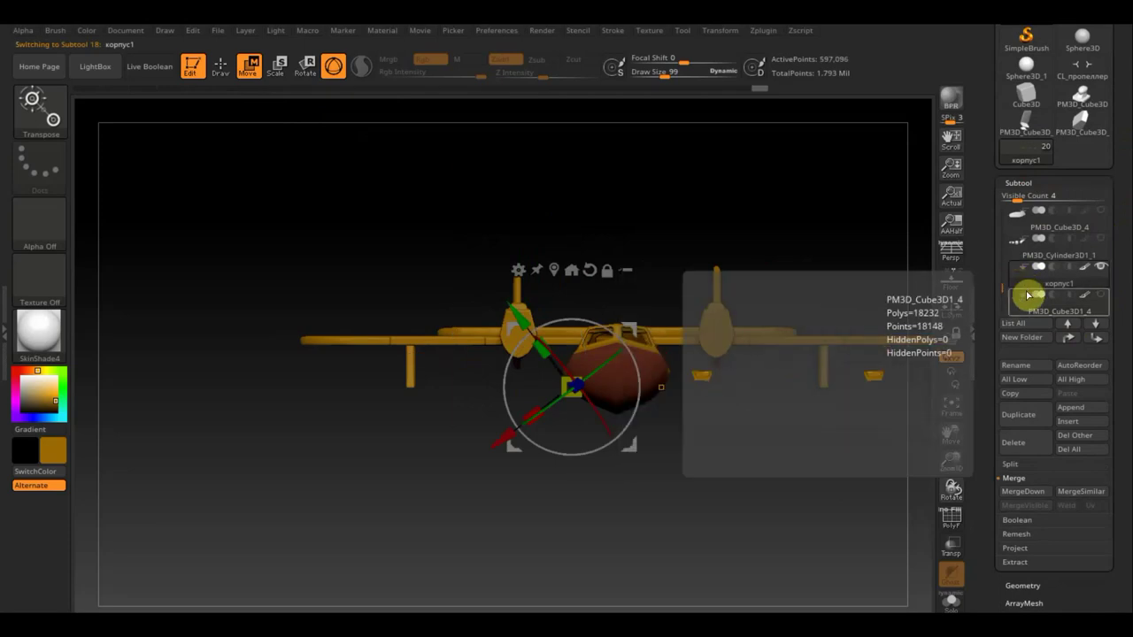
left_click(1021, 494)
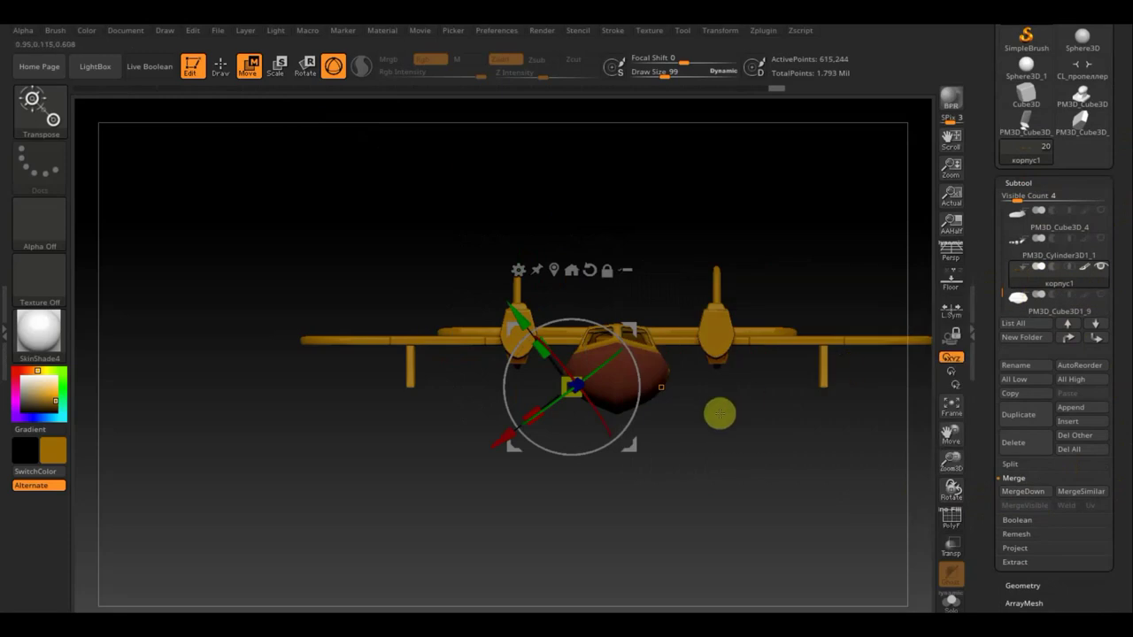
left_click(219, 67)
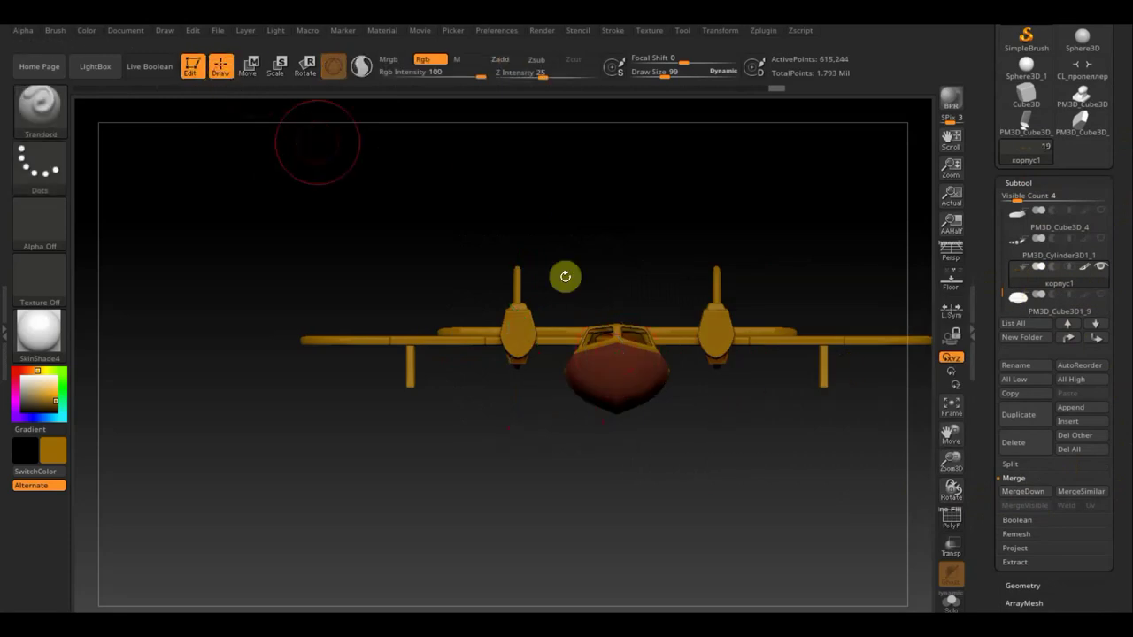
left_click_drag(728, 437, 742, 440)
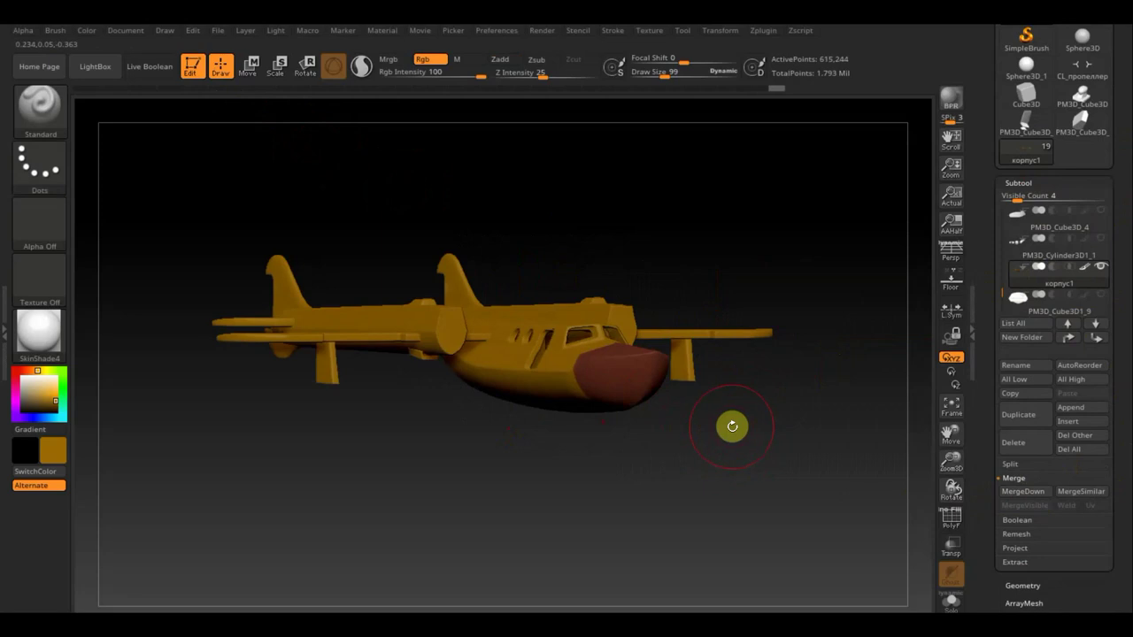
key("n")
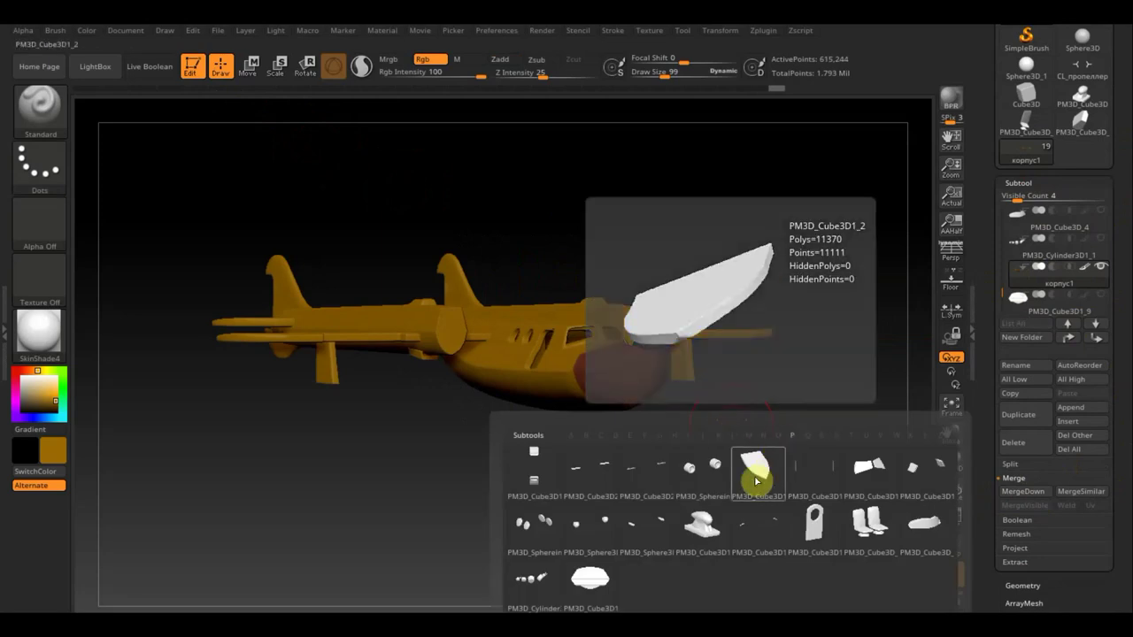
Select the PM3D_Sphere3D_2 float and reorder it to sit just under корпус1.
left_click(652, 535)
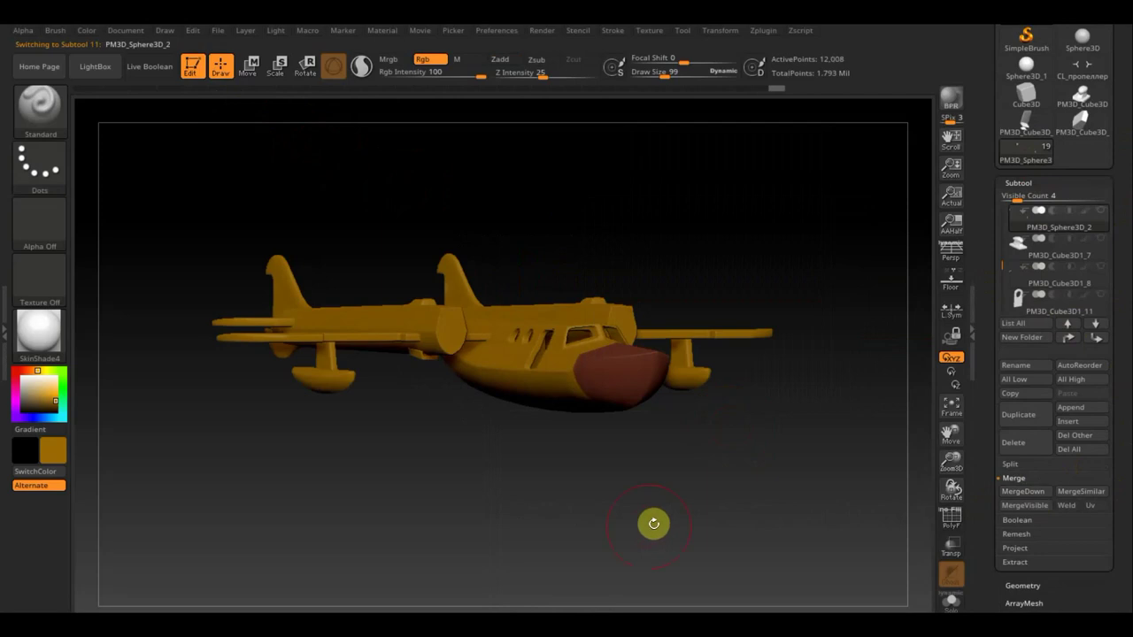
left_click(1096, 342)
left_click(1097, 342)
left_click(1097, 342)
mouse_move(1059, 310)
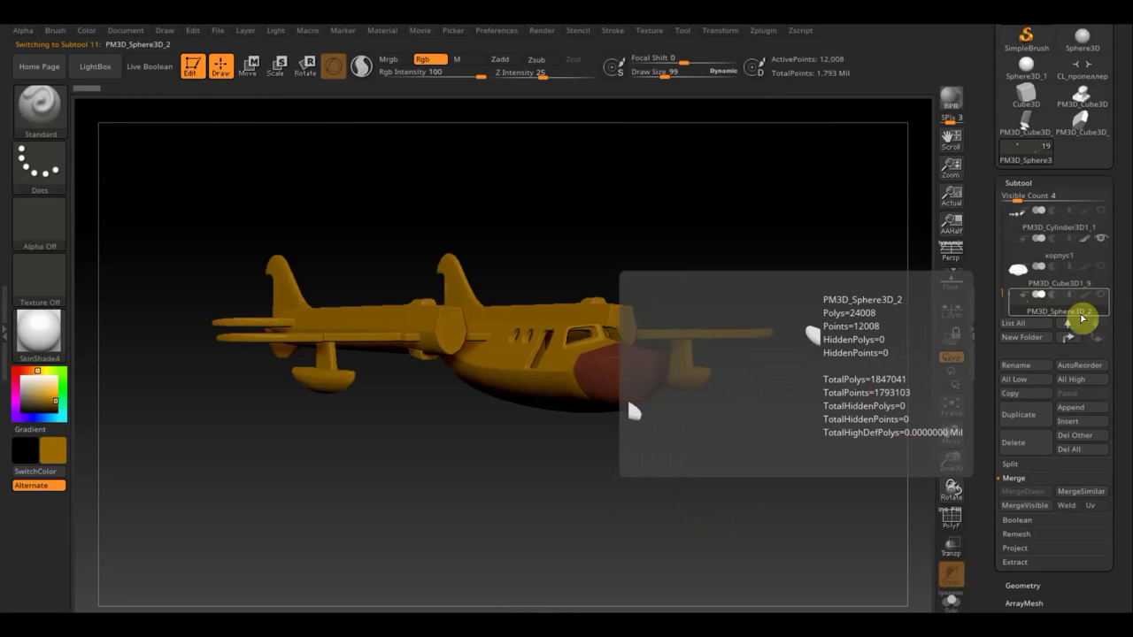
left_click(1069, 339)
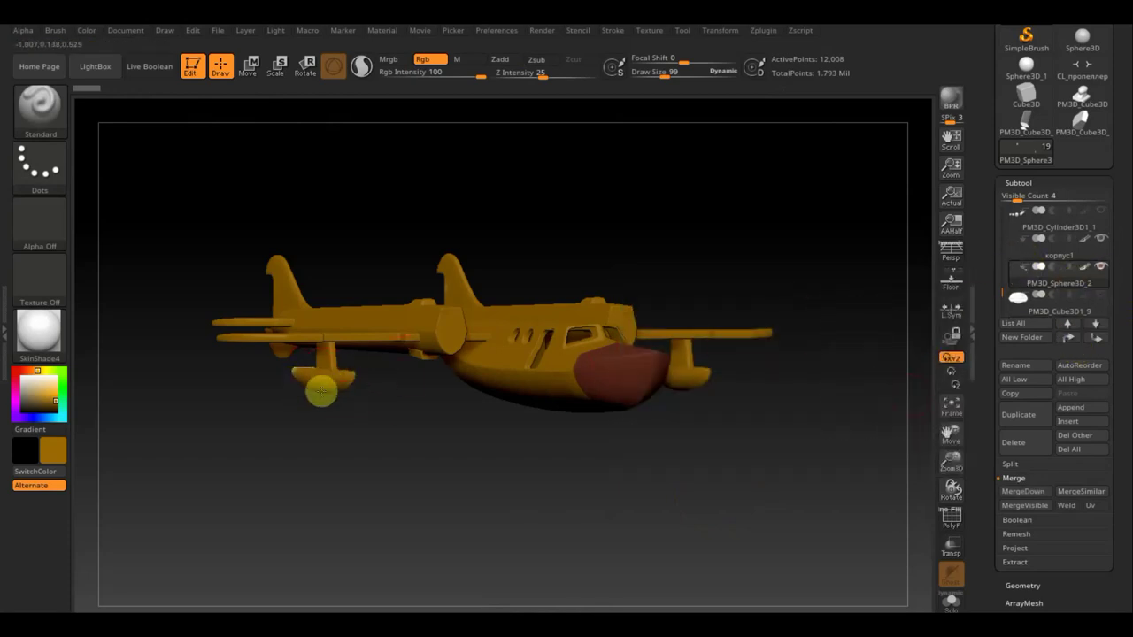
left_click(325, 372, "alt")
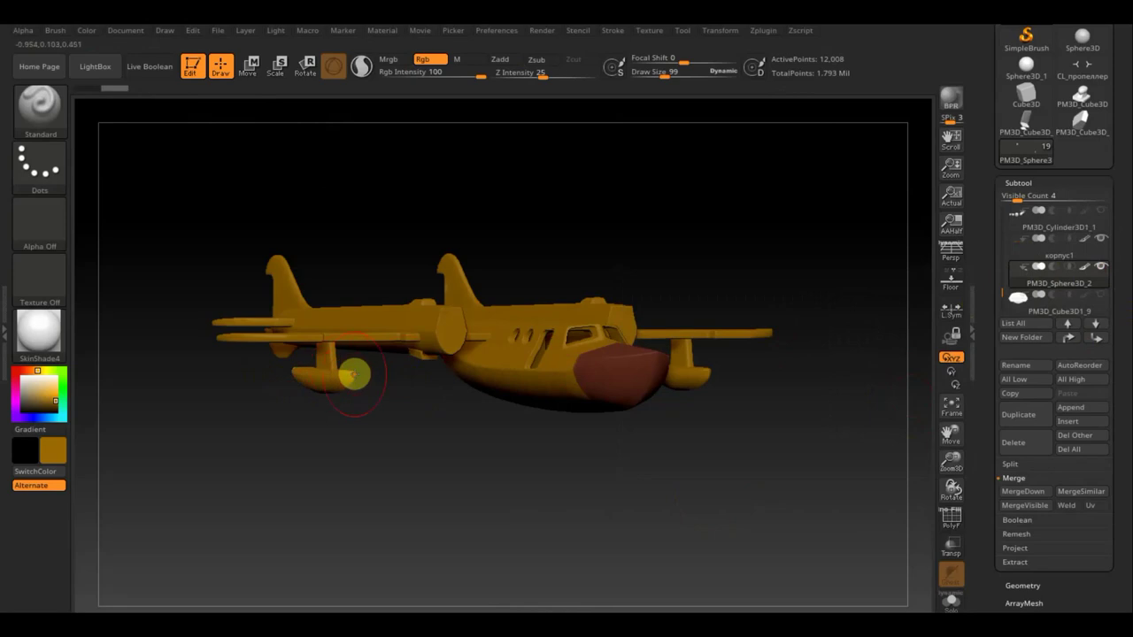
left_click(310, 376, "alt")
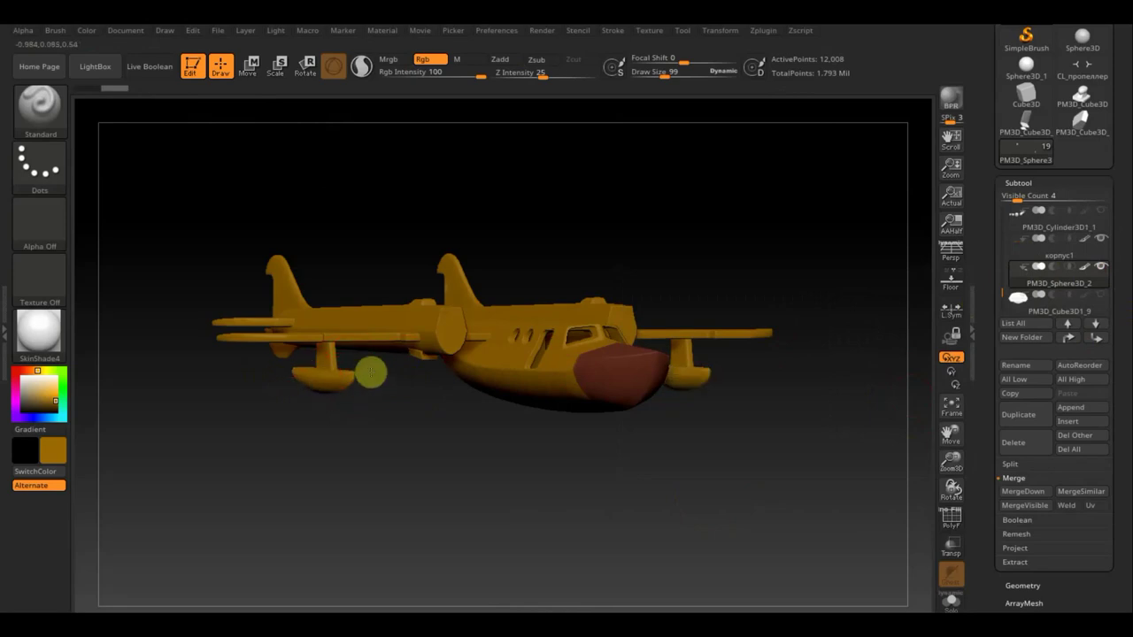
mouse_move(427, 440)
left_mouse_down()
mouse_move(536, 440)
mouse_move(351, 371)
left_mouse_up()
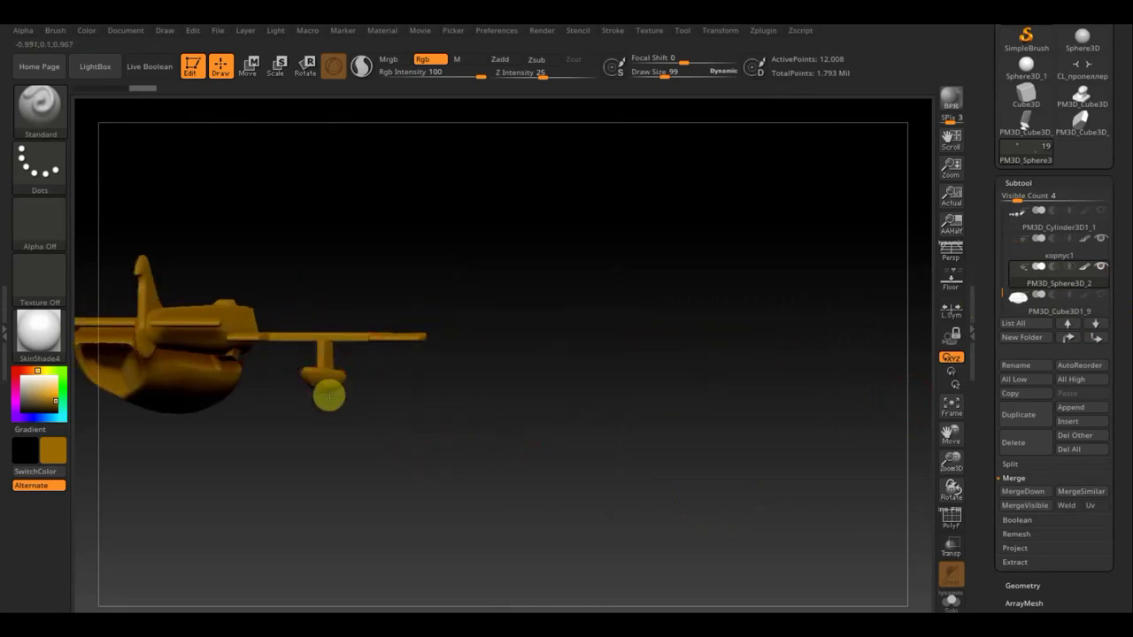
left_click_drag(417, 412, 410, 410)
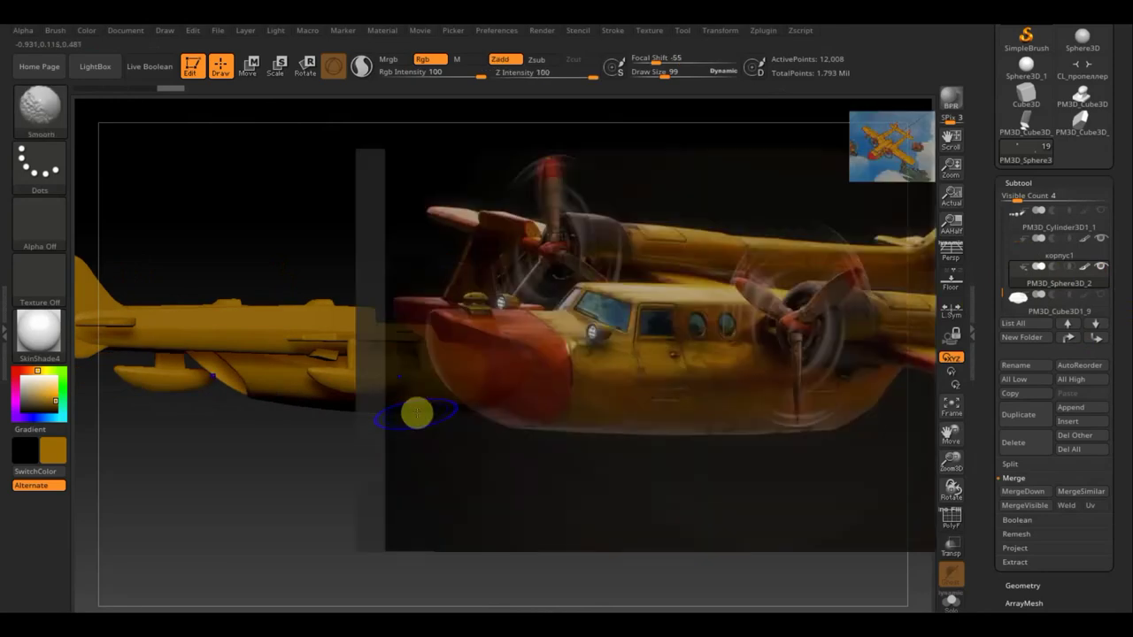
Show the seaplane reference photo in Spotlight and drag it over the model for comparison.
mouse_move(312, 492)
left_mouse_down()
mouse_move(300, 481)
mouse_move(360, 499)
left_mouse_up()
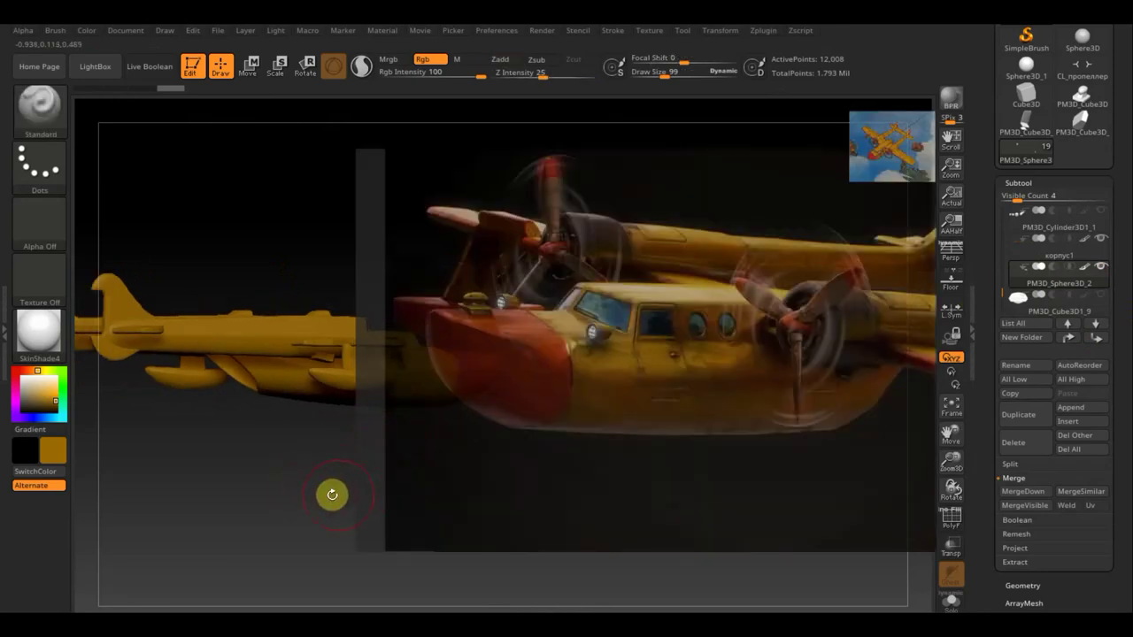
key("z")
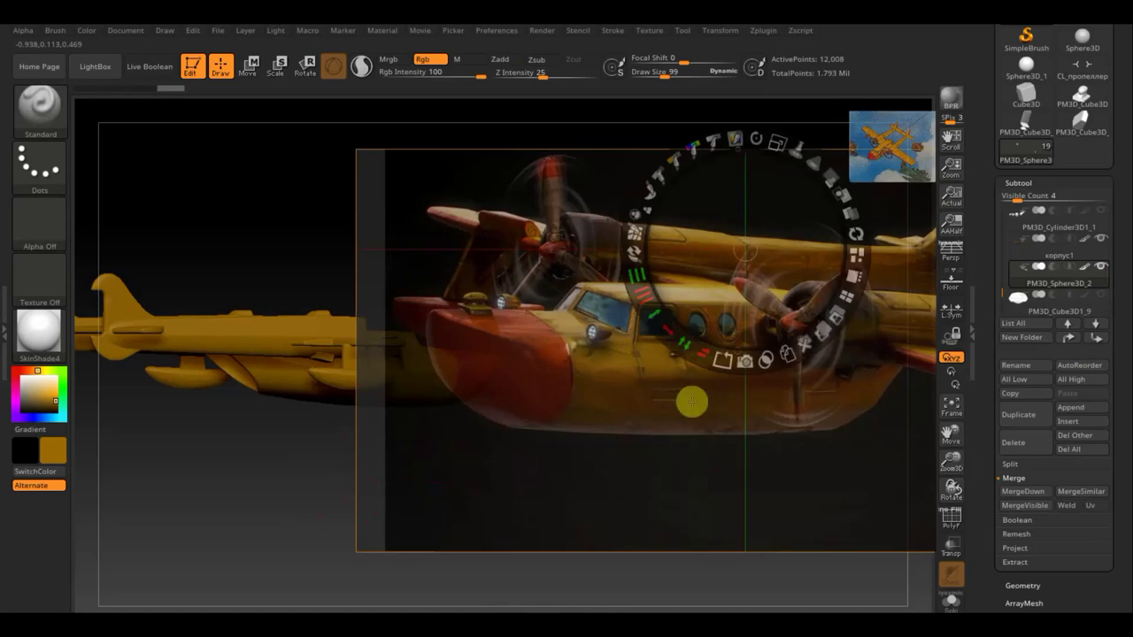
mouse_move(790, 163)
left_mouse_down()
mouse_move(670, 177)
mouse_move(543, 139)
left_mouse_up()
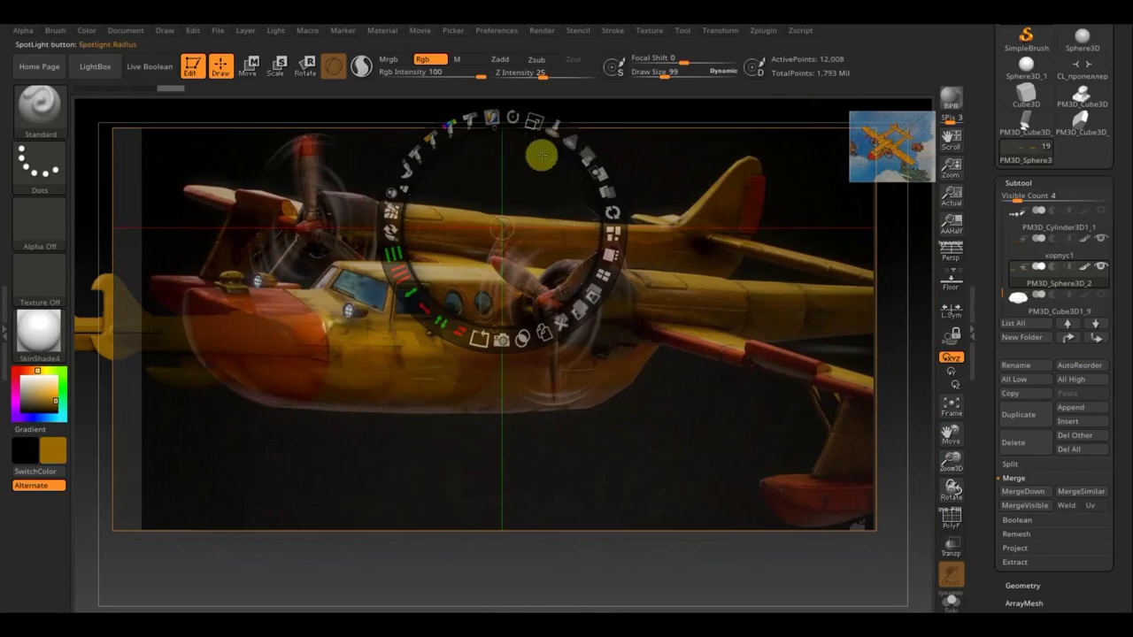
Dismiss the reference photo, return to a side view and begin masking the plane.
key("shift+z")
left_click_drag(607, 455, 570, 457)
left_click_drag(532, 510, 212, 381, "ctrl")
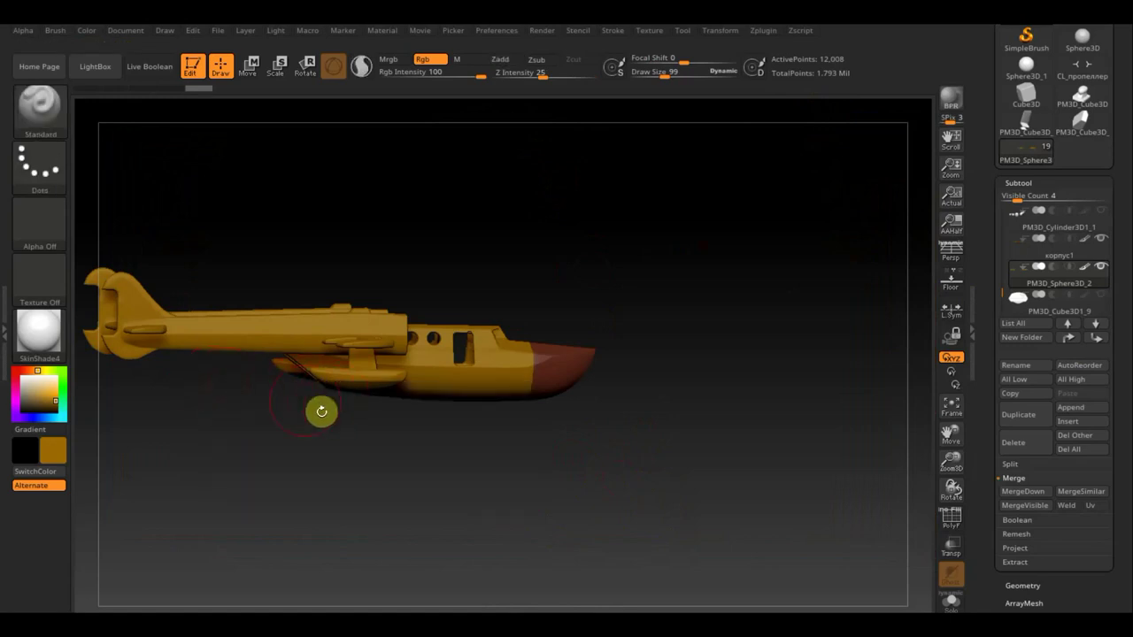
Mask the plane and paint the float under the fuselage with the nose's dark red.
left_click_drag(525, 443, 375, 354, "ctrl")
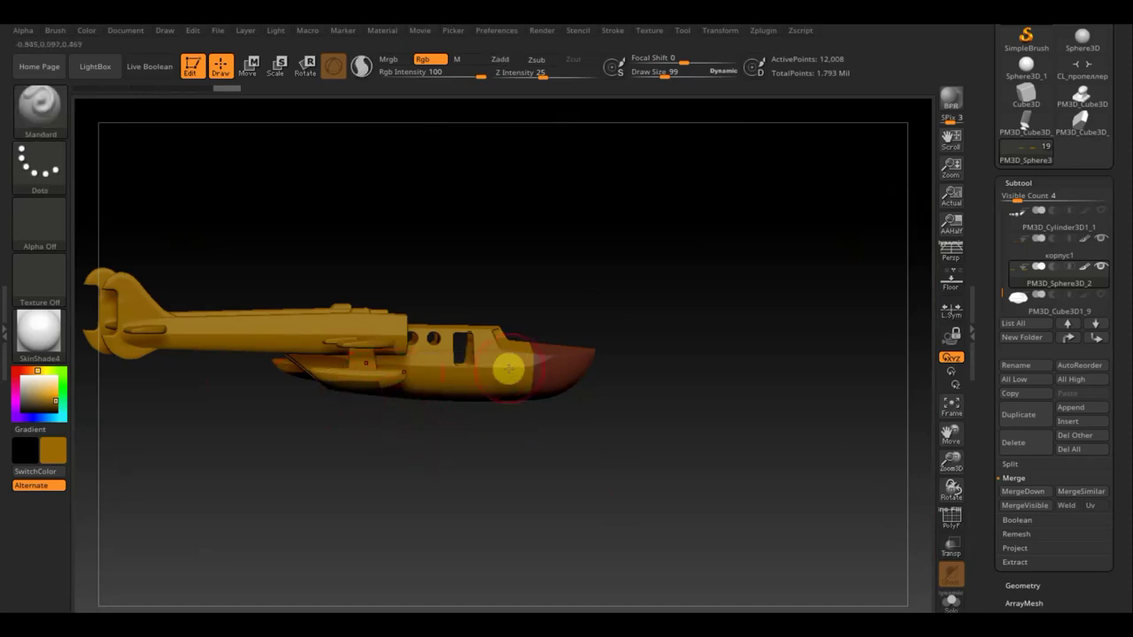
key("c")
mouse_move(417, 400)
left_mouse_down()
mouse_move(380, 375)
mouse_move(279, 370)
left_mouse_up()
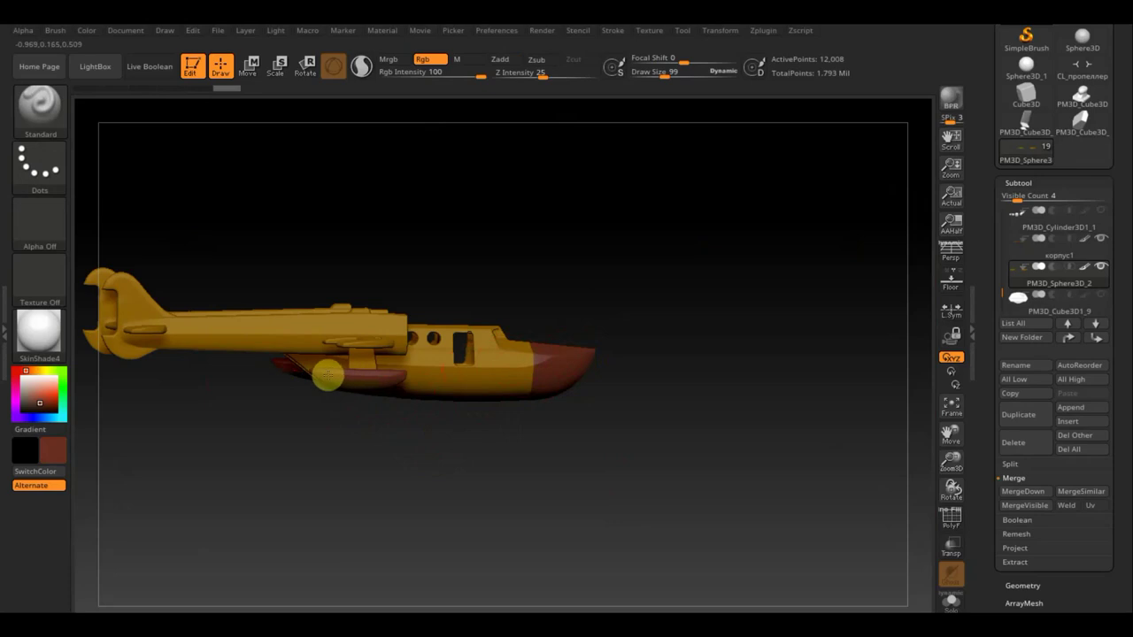
Zoom in on the float, lower Draw Size to 39 and touch up with sampled orange.
left_click_drag(381, 452, 298, 457)
mouse_move(412, 369)
left_mouse_down("shift")
mouse_move(413, 380)
mouse_move(504, 412)
mouse_move(652, 420)
mouse_move(717, 447)
left_mouse_up("shift")
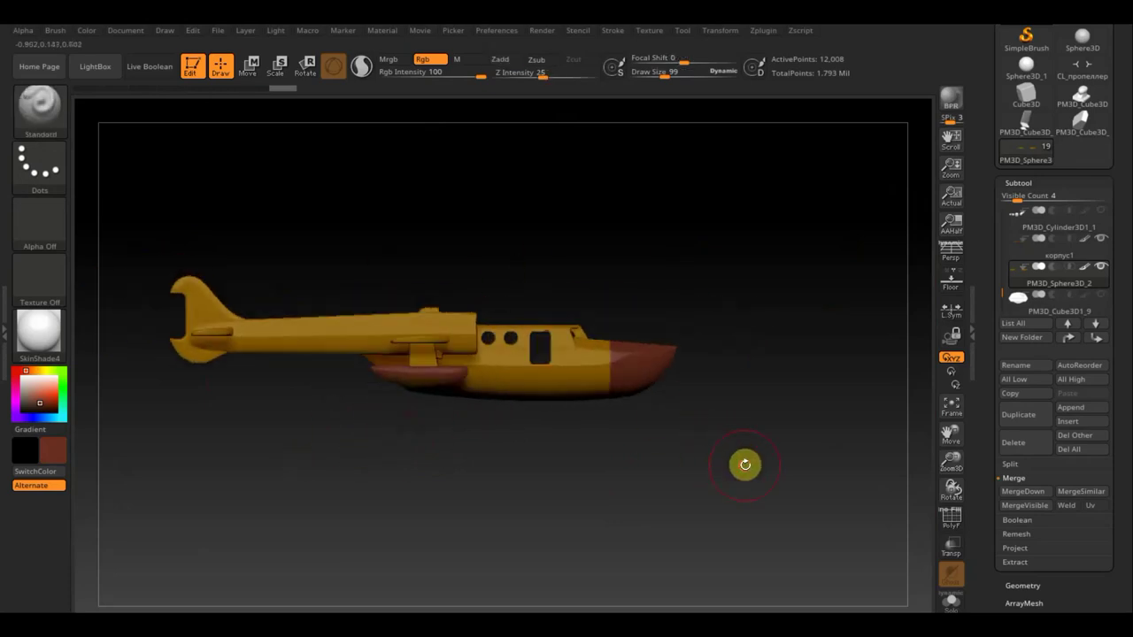
mouse_move(572, 463)
left_mouse_down("alt")
mouse_move(562, 448)
mouse_move(632, 483)
mouse_move(621, 492)
mouse_move(619, 422)
left_mouse_up("alt")
left_click_drag(652, 71, 639, 73)
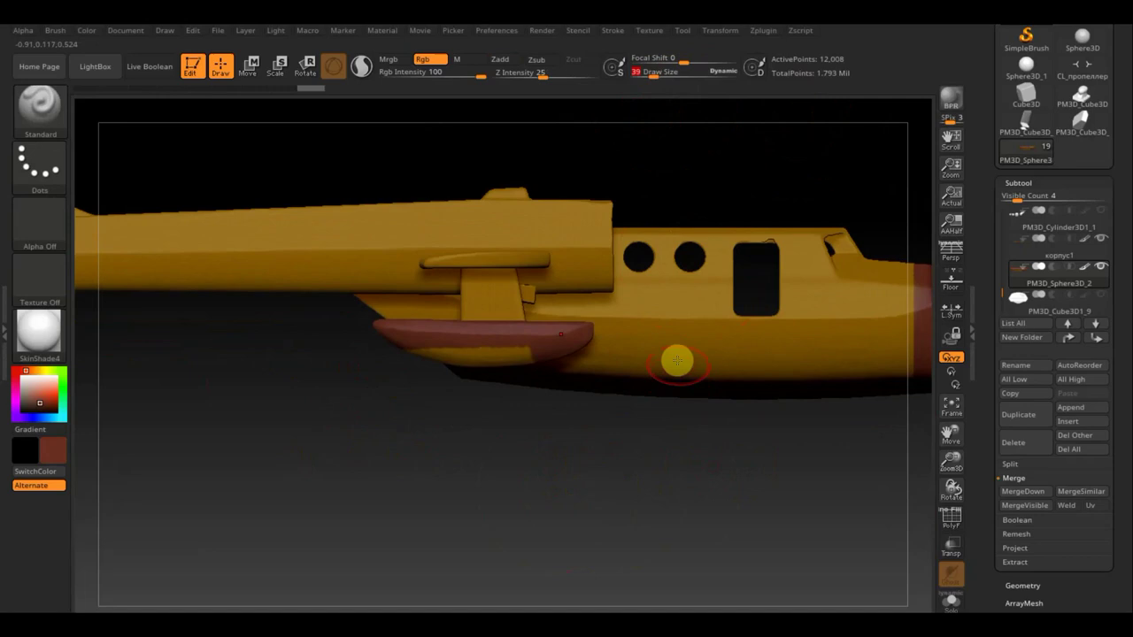
key("c")
left_click_drag(607, 369, 386, 350)
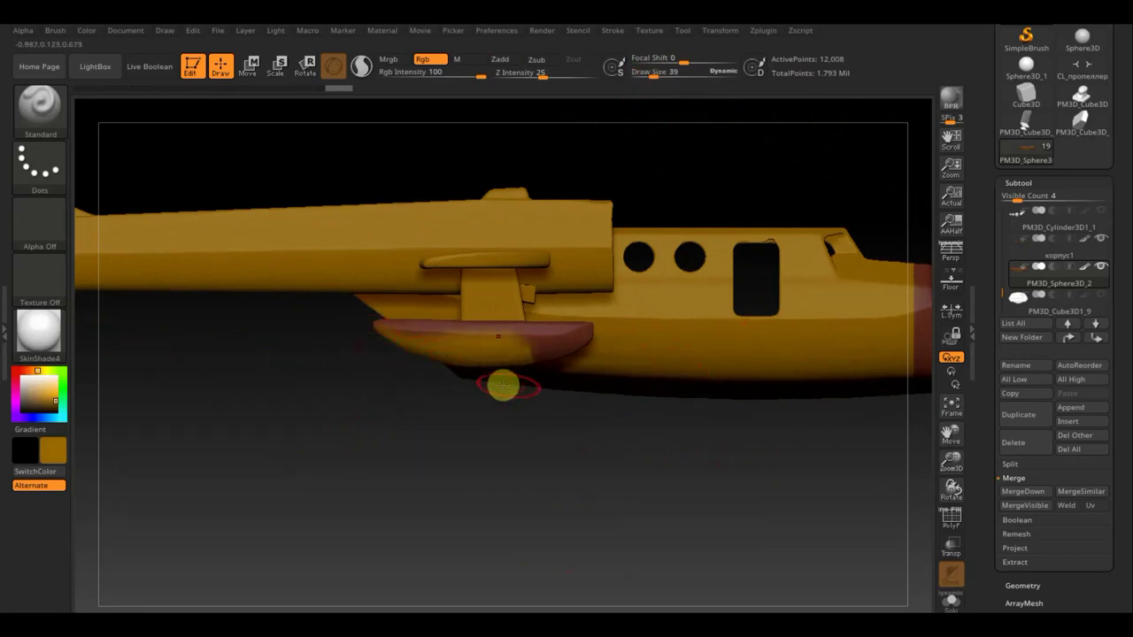
Switch the stroke to Dots and mask a blurred elliptical area over the fuselage.
left_click(30, 173)
left_click(114, 216)
mouse_move(327, 169)
left_mouse_down("ctrl")
mouse_move(719, 347)
mouse_move(703, 341)
left_mouse_up("ctrl")
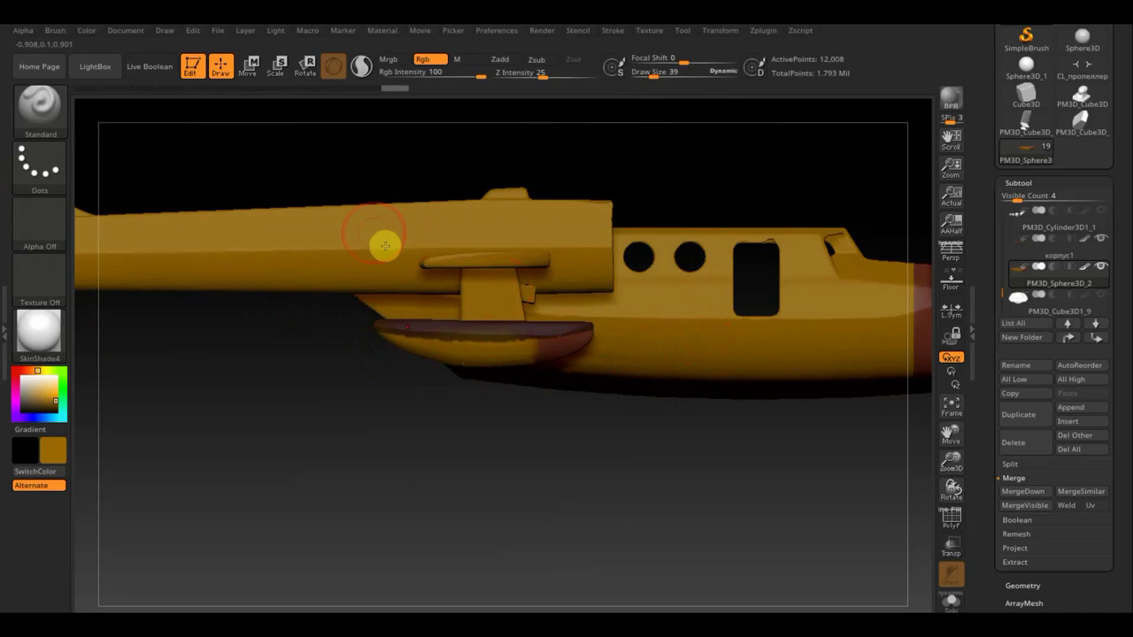
mouse_move(375, 400)
left_mouse_down()
mouse_move(483, 404)
mouse_move(514, 369)
left_mouse_up()
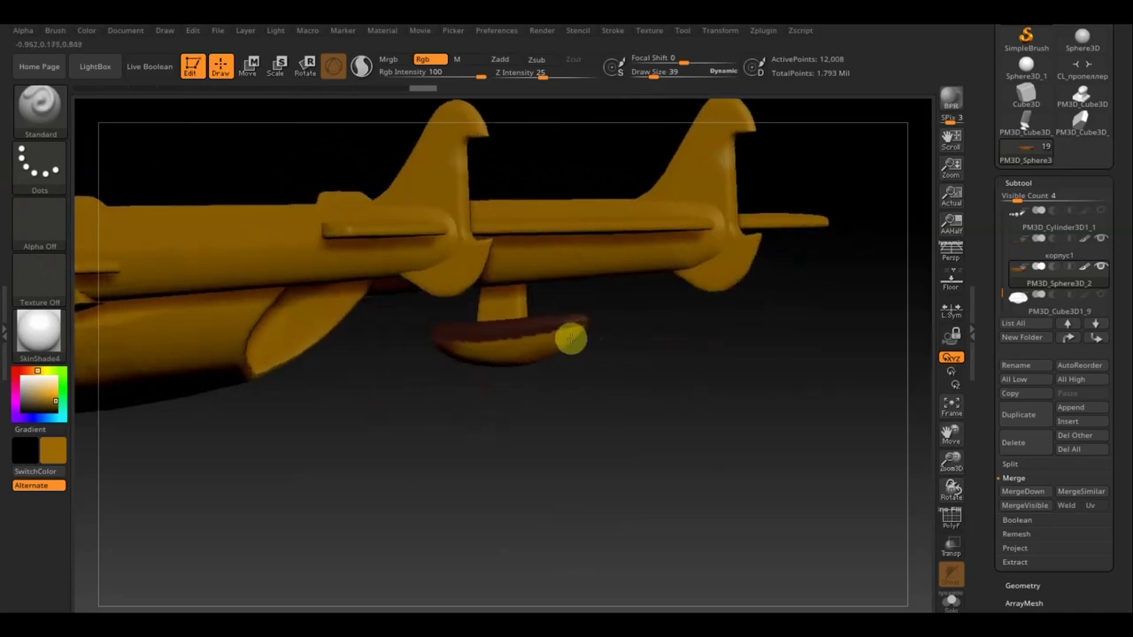
mouse_move(637, 394)
left_mouse_down()
mouse_move(510, 407)
mouse_move(575, 451)
mouse_move(726, 451)
mouse_move(647, 267)
left_mouse_up()
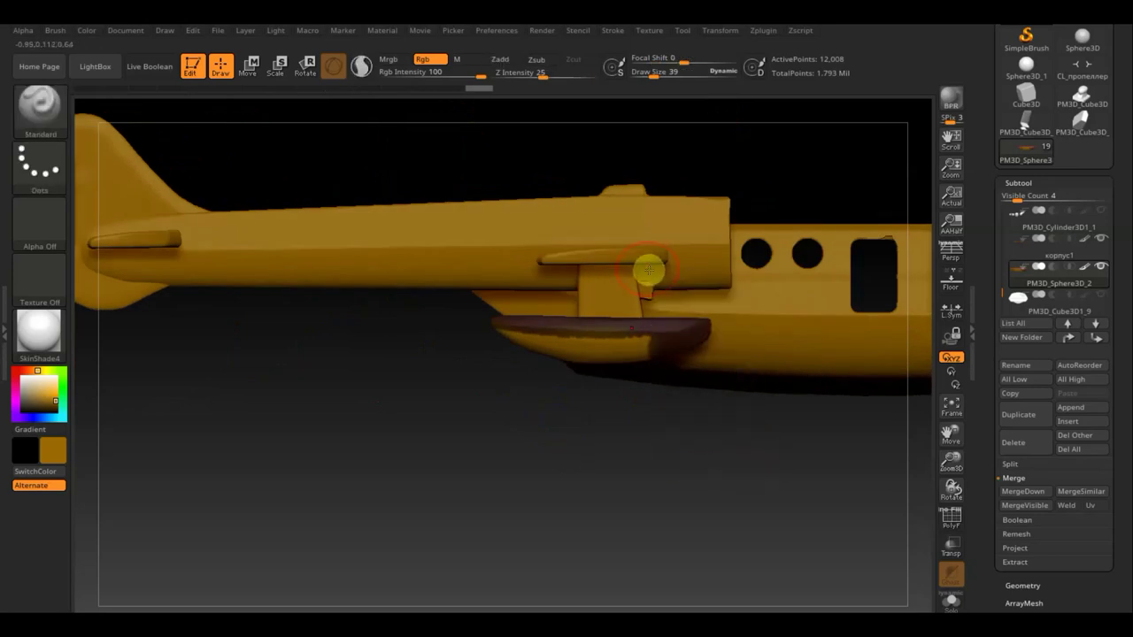
left_click(709, 465, "ctrl")
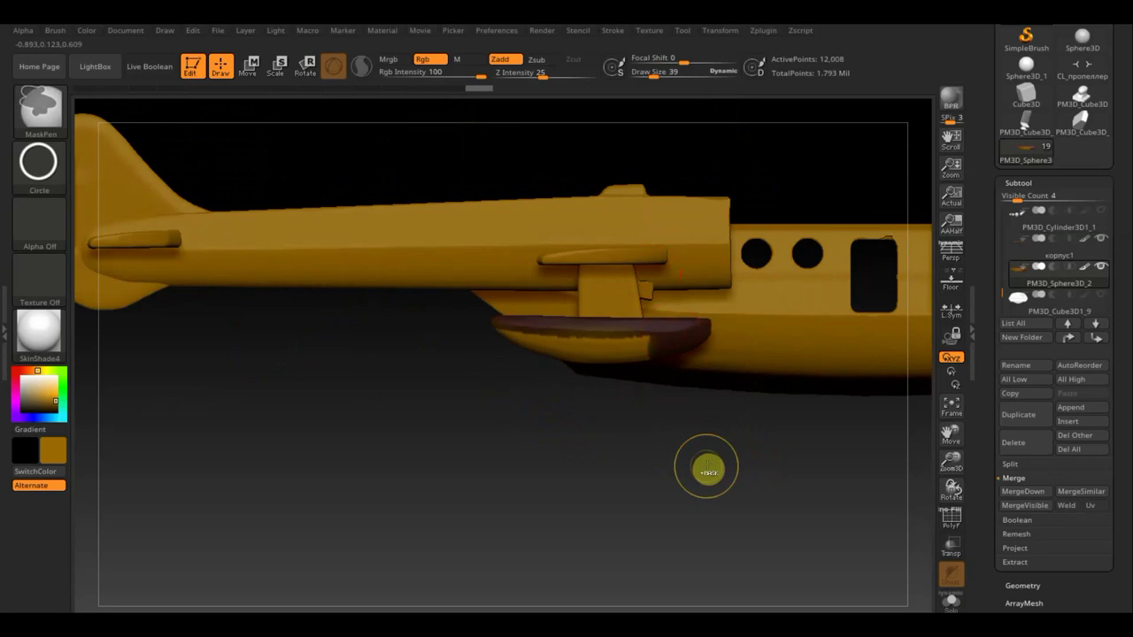
left_click(709, 469, "ctrl")
Sample dark red and paint the float an even reddish-brown.
left_click_drag(651, 494, 705, 492)
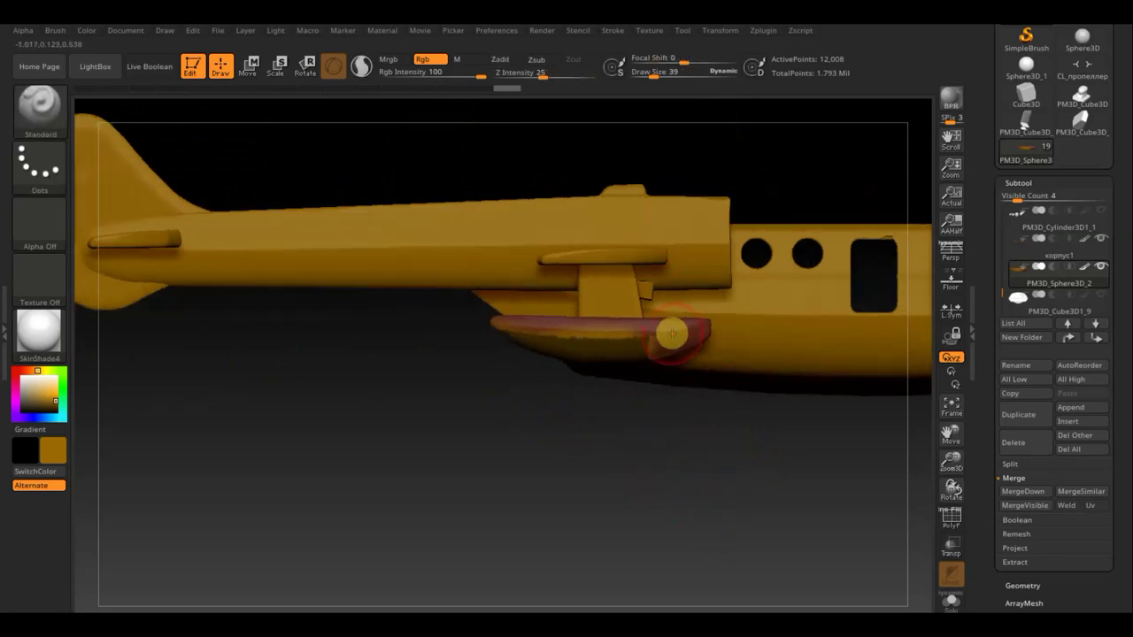
key("c")
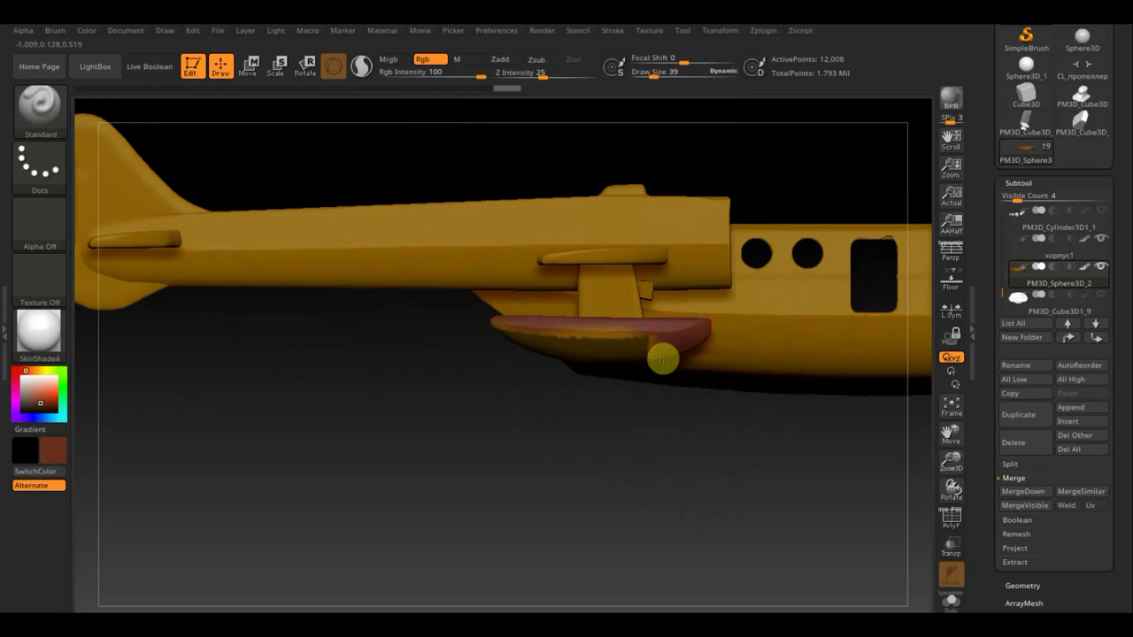
mouse_move(678, 332)
left_mouse_down()
mouse_move(519, 321)
mouse_move(673, 324)
mouse_move(575, 353)
left_mouse_up()
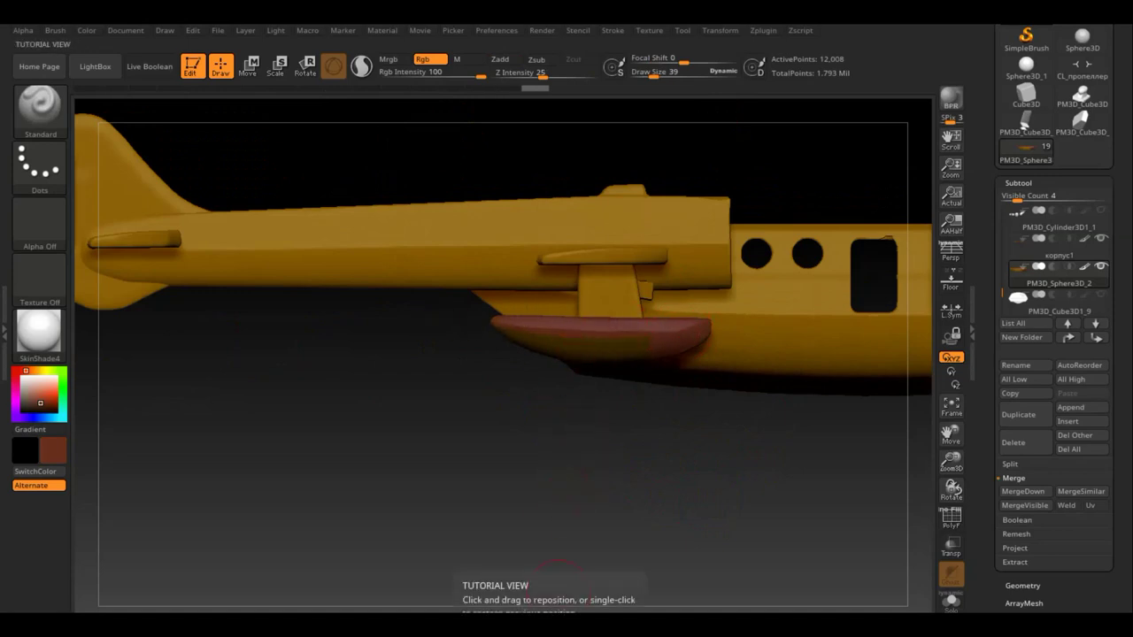
mouse_move(511, 550)
left_mouse_down()
mouse_move(611, 519)
mouse_move(476, 524)
left_mouse_up()
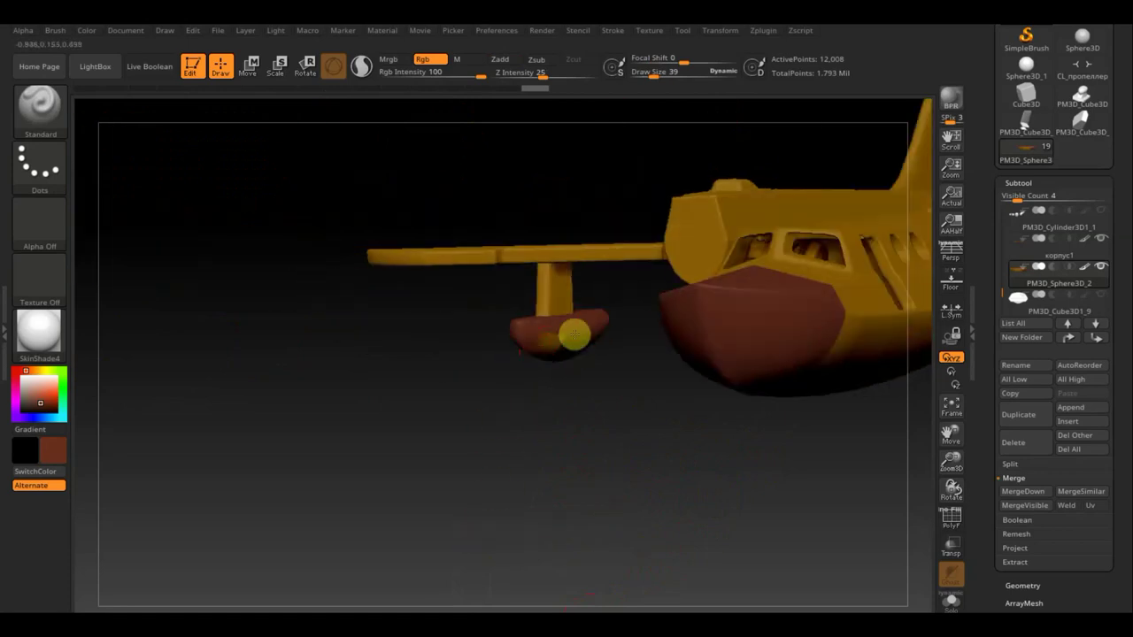
mouse_move(608, 436)
left_mouse_down("shift")
mouse_move(617, 488)
mouse_move(742, 481)
left_mouse_up("shift")
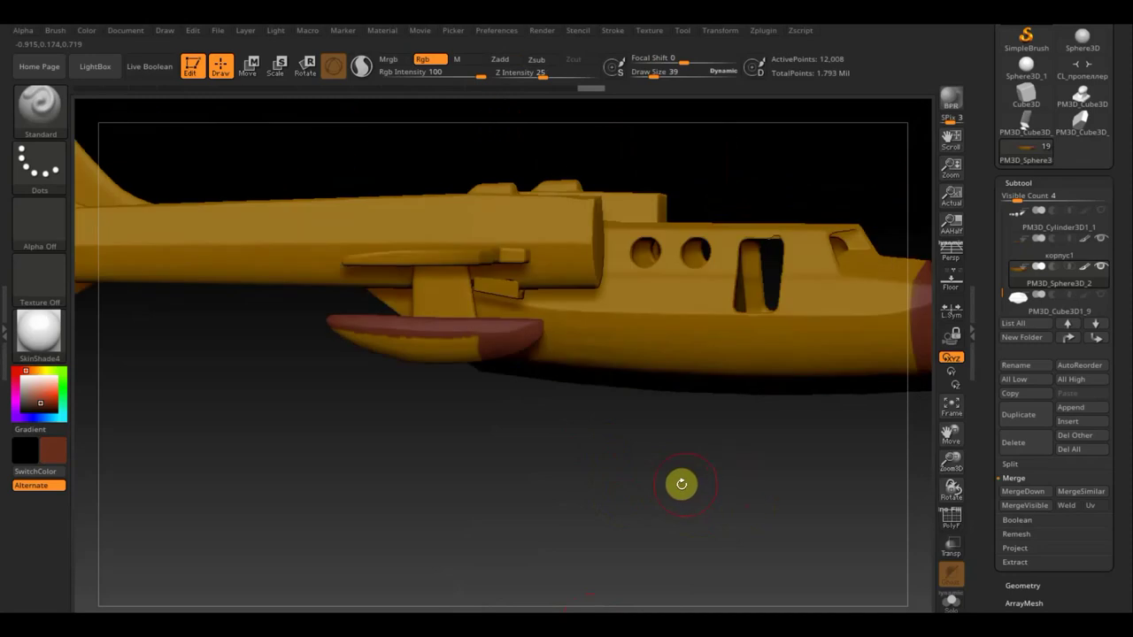
mouse_move(615, 476)
left_mouse_down("alt")
mouse_move(612, 488)
mouse_move(546, 399)
mouse_move(619, 488)
mouse_move(582, 488)
mouse_move(652, 483)
mouse_move(647, 475)
mouse_move(639, 564)
mouse_move(643, 354)
mouse_move(632, 324)
left_mouse_up("alt")
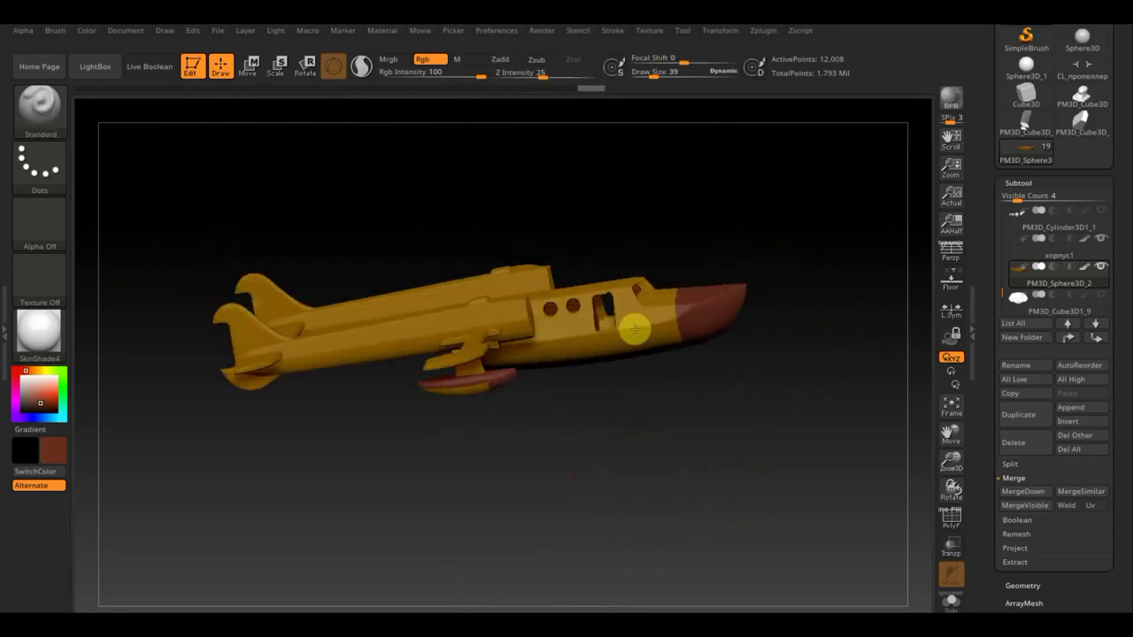
mouse_move(670, 404)
left_mouse_down()
mouse_move(671, 423)
mouse_move(625, 451)
mouse_move(640, 470)
mouse_move(546, 471)
mouse_move(645, 451)
mouse_move(630, 464)
left_mouse_up()
mouse_move(706, 463)
left_mouse_down()
mouse_move(542, 461)
mouse_move(559, 459)
mouse_move(545, 484)
mouse_move(518, 440)
mouse_move(667, 534)
mouse_move(455, 466)
mouse_move(702, 471)
mouse_move(663, 402)
left_mouse_up()
left_click_drag(680, 448, 671, 449)
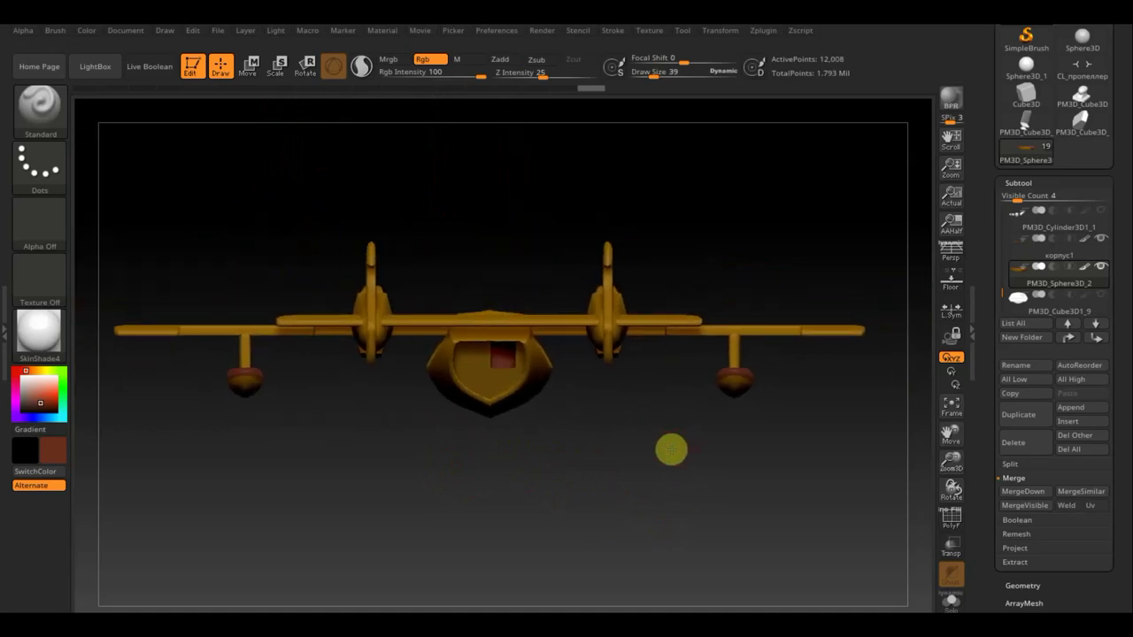
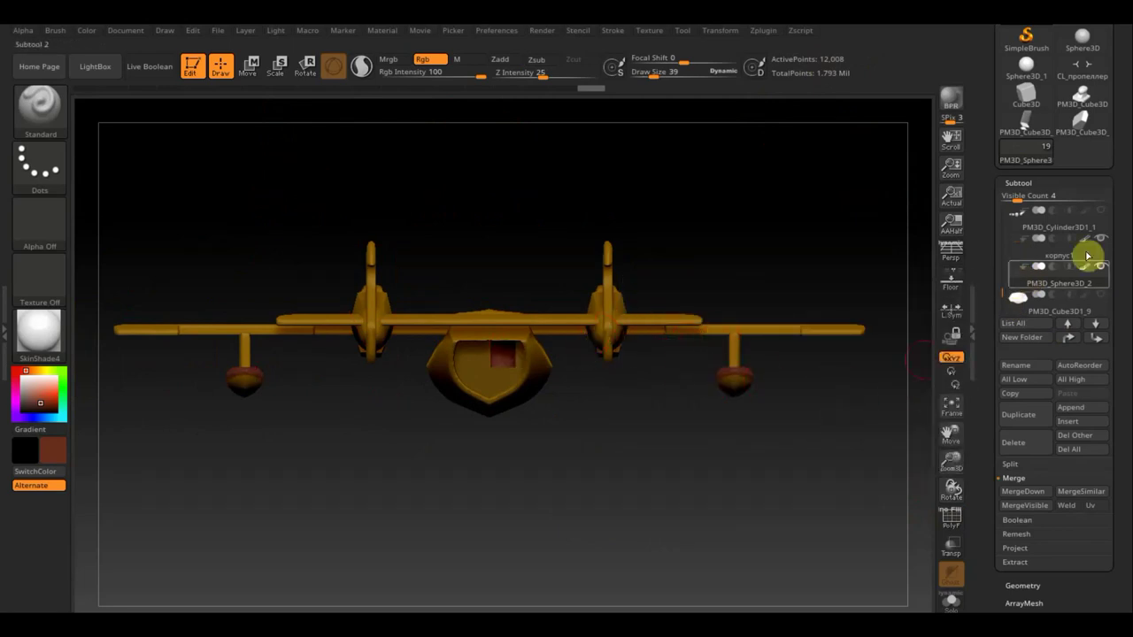
Merge PM3D_Sphere3D_2 down into the корпус1 fuselage, then view the plane from the side.
left_click(1029, 248)
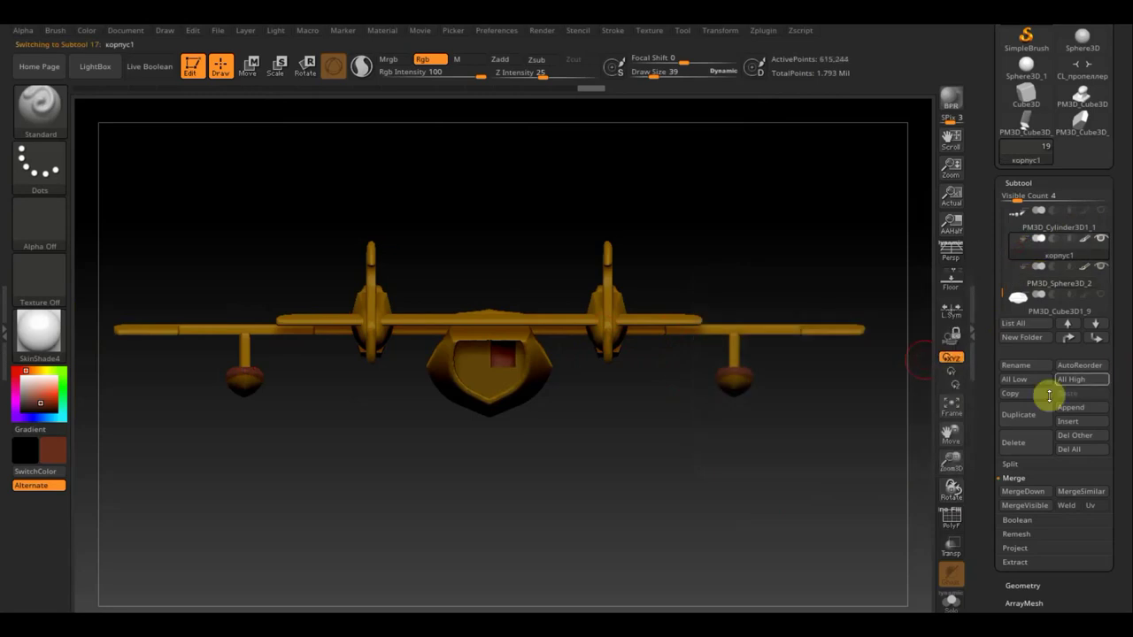
left_click(996, 492)
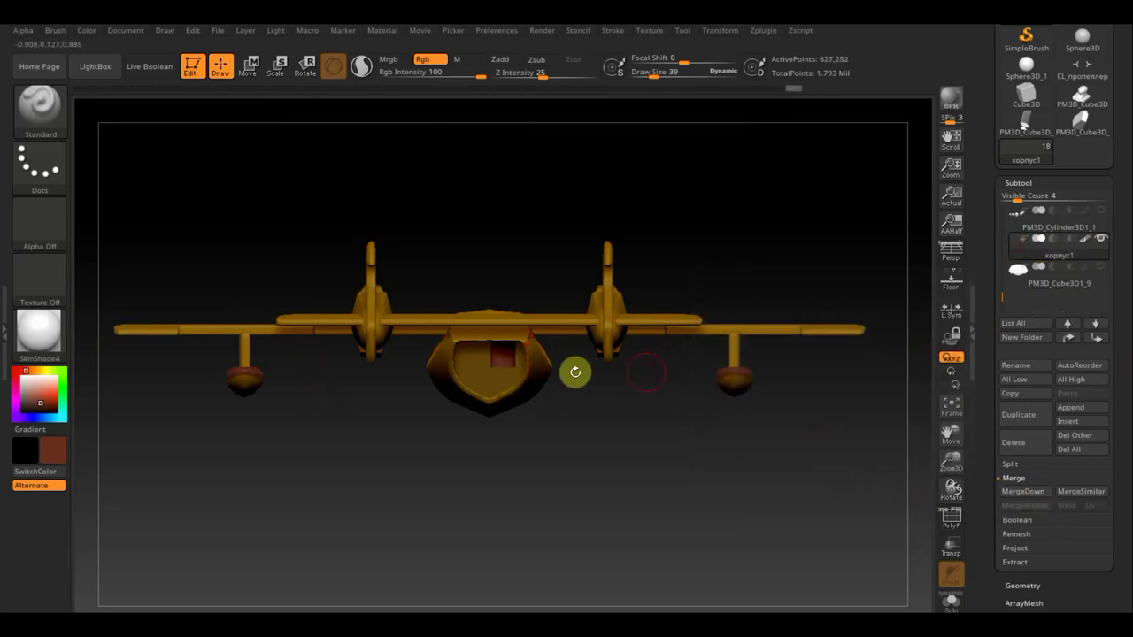
left_click_drag(703, 438, 625, 439)
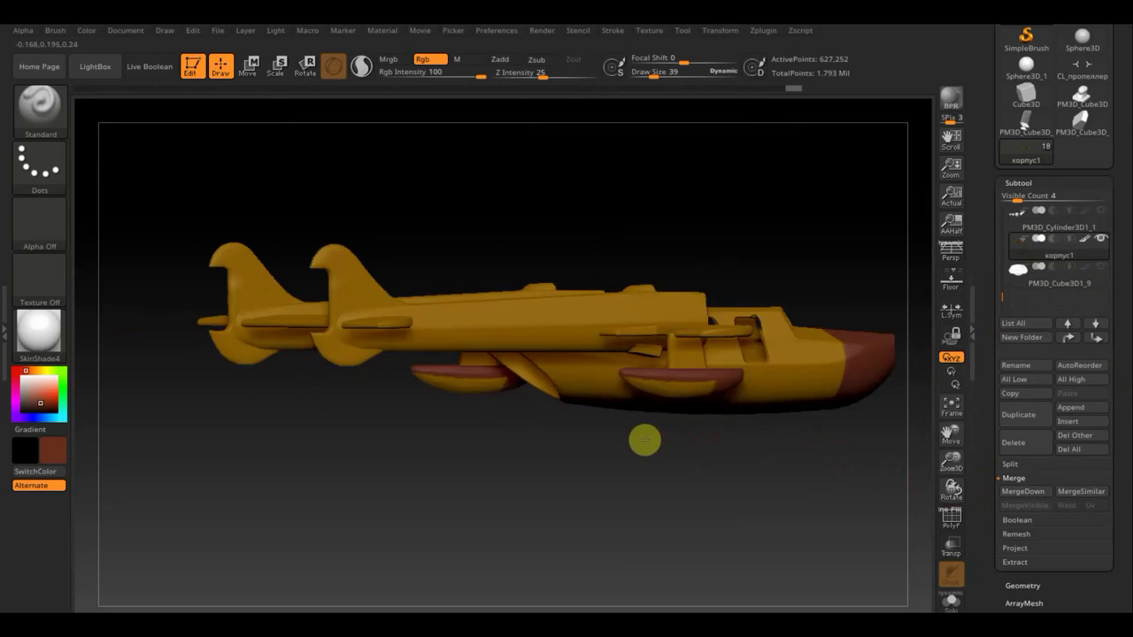
mouse_move(703, 453)
left_mouse_down("shift")
mouse_move(781, 480)
mouse_move(846, 464)
mouse_move(501, 469)
left_mouse_up("shift")
left_click_drag(726, 466, 663, 465, "alt")
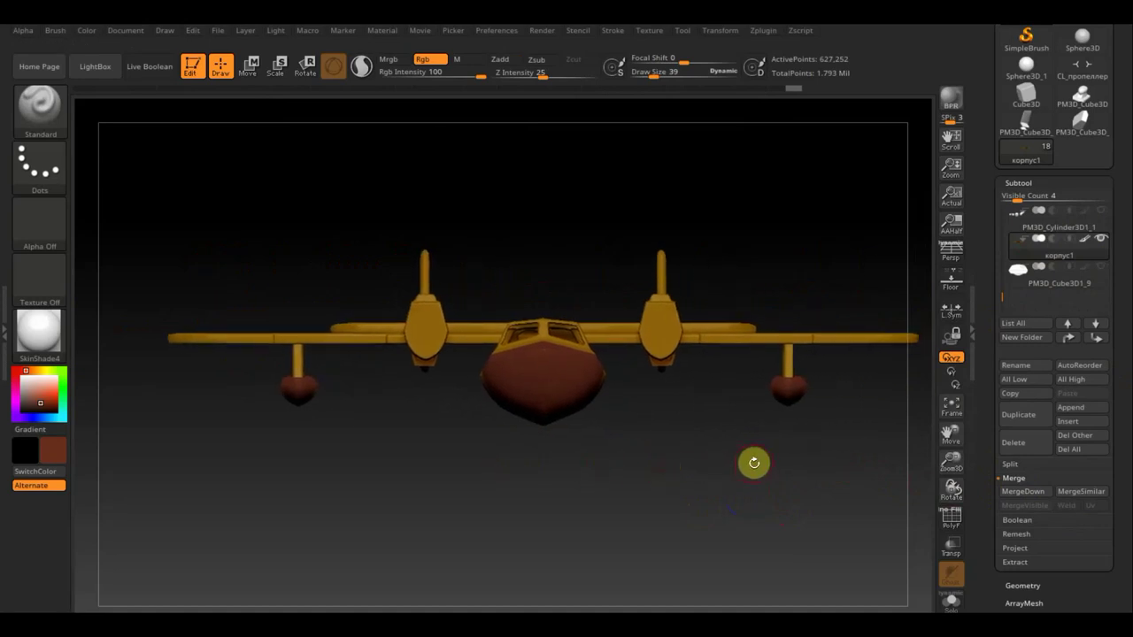
key("n")
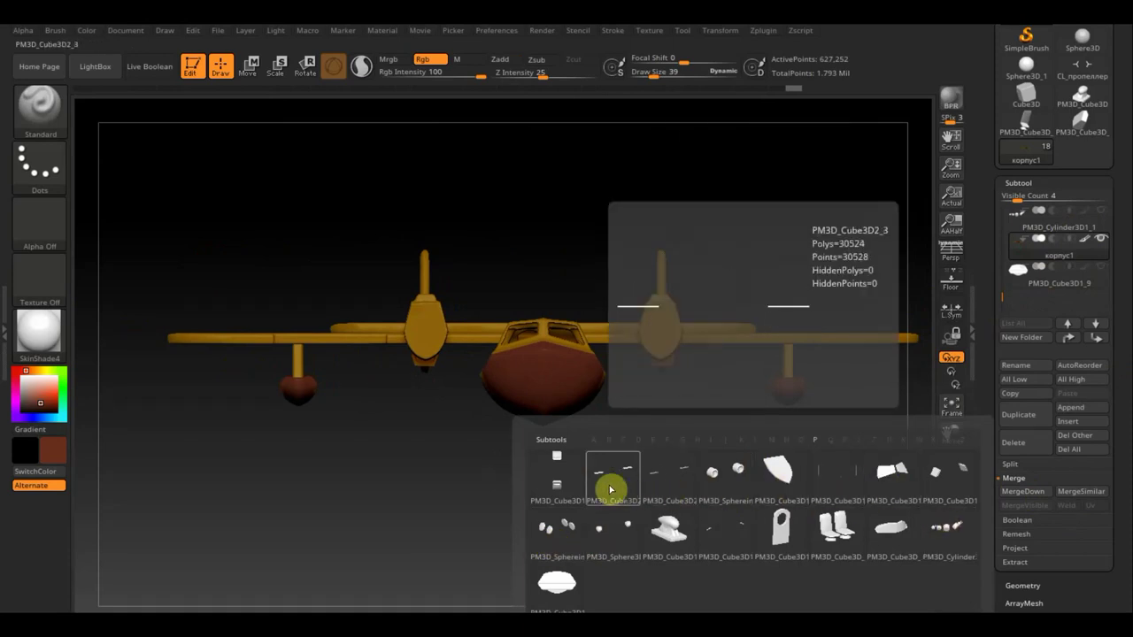
Step through PM3D_Cube3D1_3, PM3D_Cube3D2_4 and the engine part, then select PM3D_Cube3D1_2 and orbit it.
left_click(574, 490)
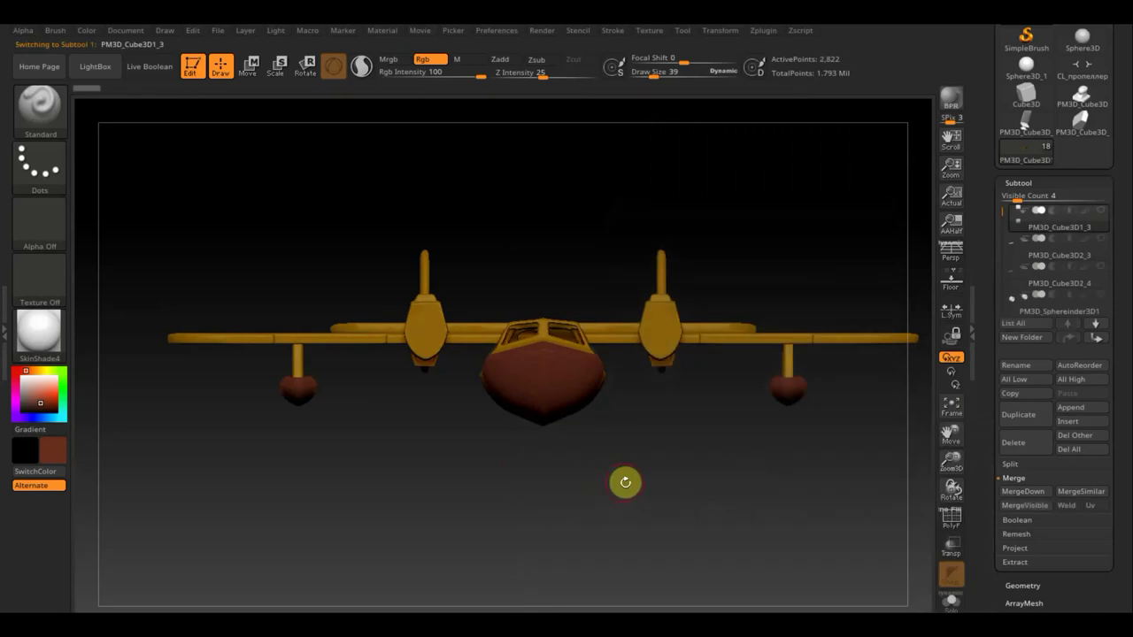
key("n")
left_click(531, 488)
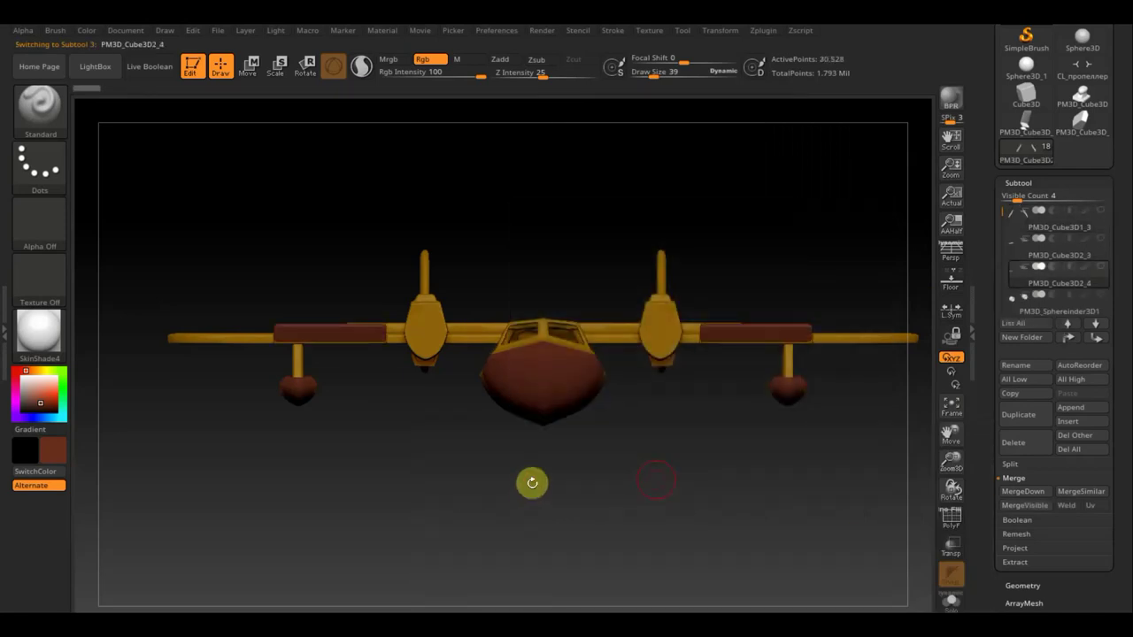
key("n")
left_click(527, 487)
key("n")
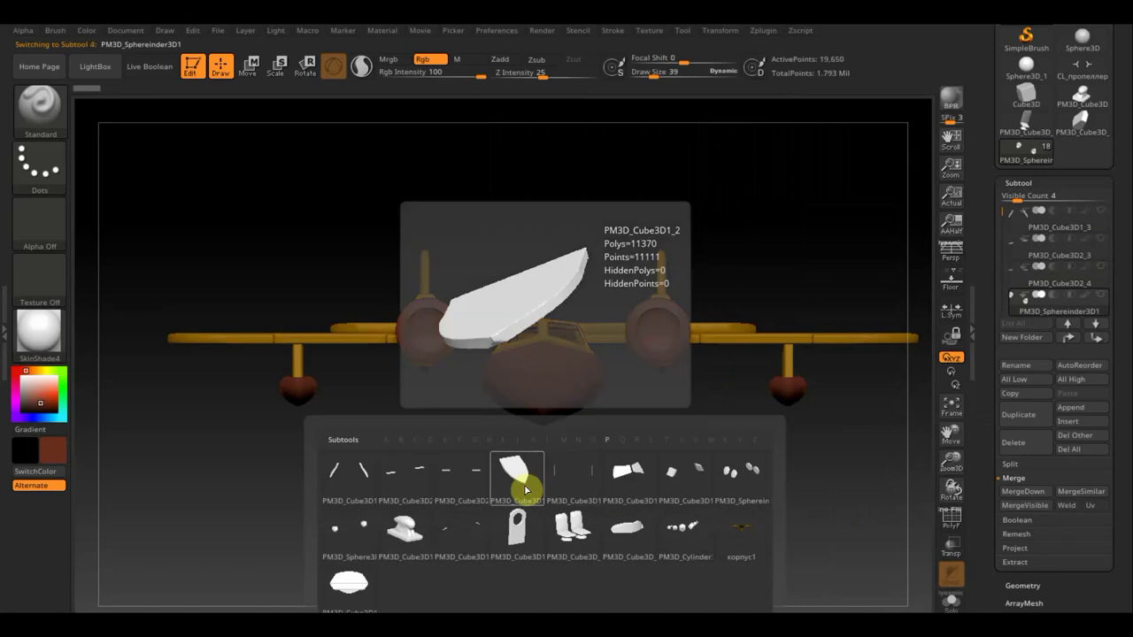
left_click(526, 490)
mouse_move(575, 481)
left_mouse_down()
mouse_move(661, 478)
mouse_move(645, 505)
mouse_move(632, 508)
mouse_move(925, 349)
left_mouse_up()
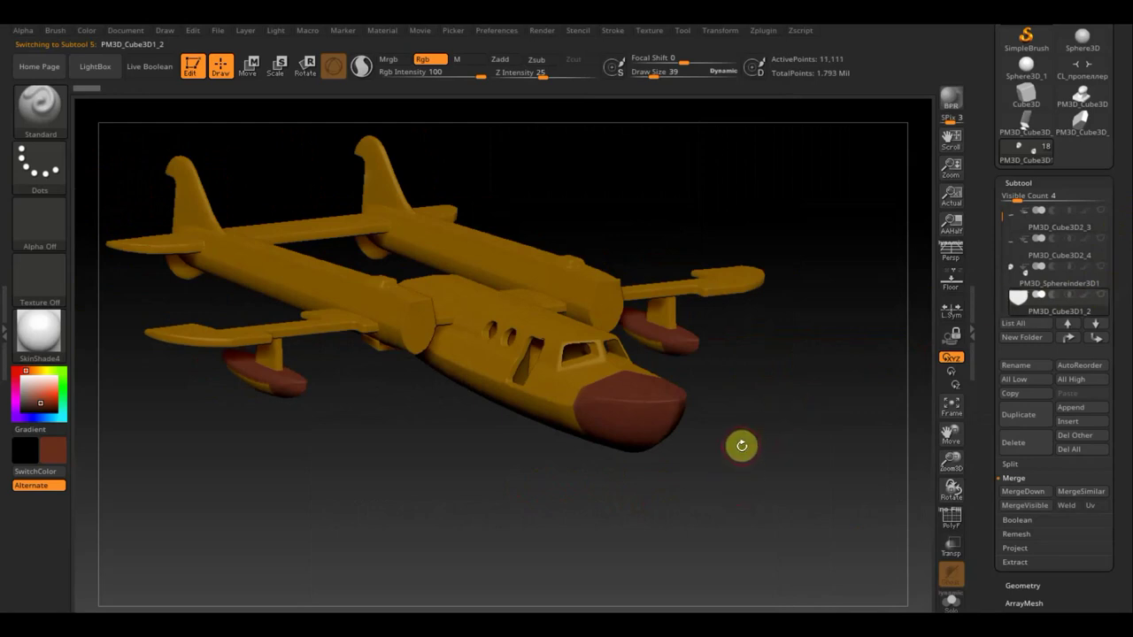
left_click_drag(775, 444, 842, 437)
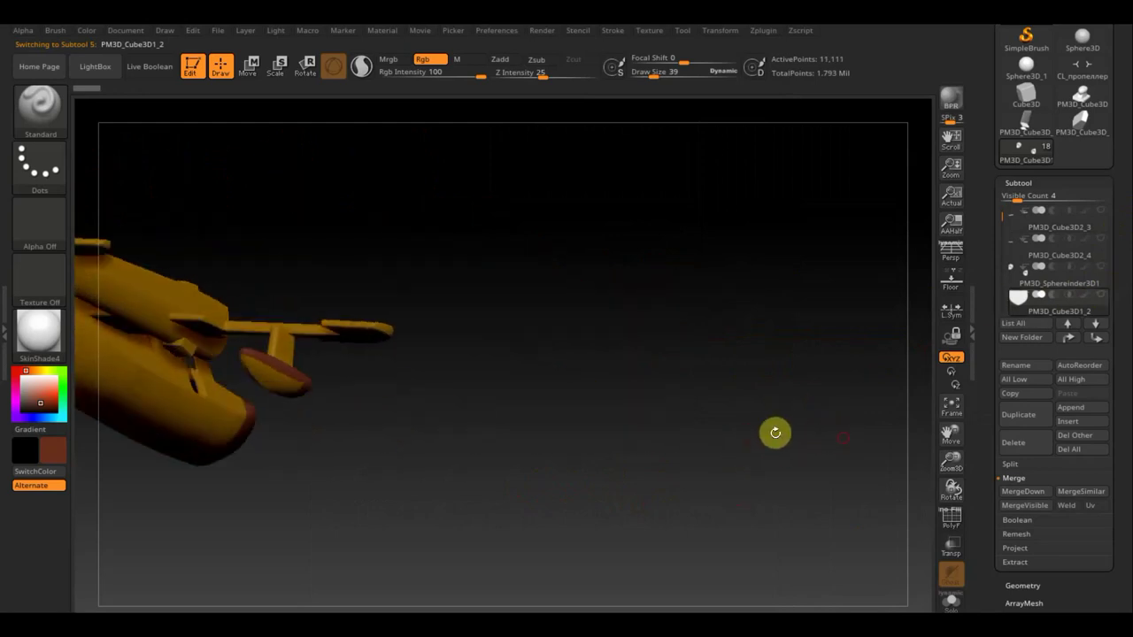
left_click_drag(554, 412, 863, 437)
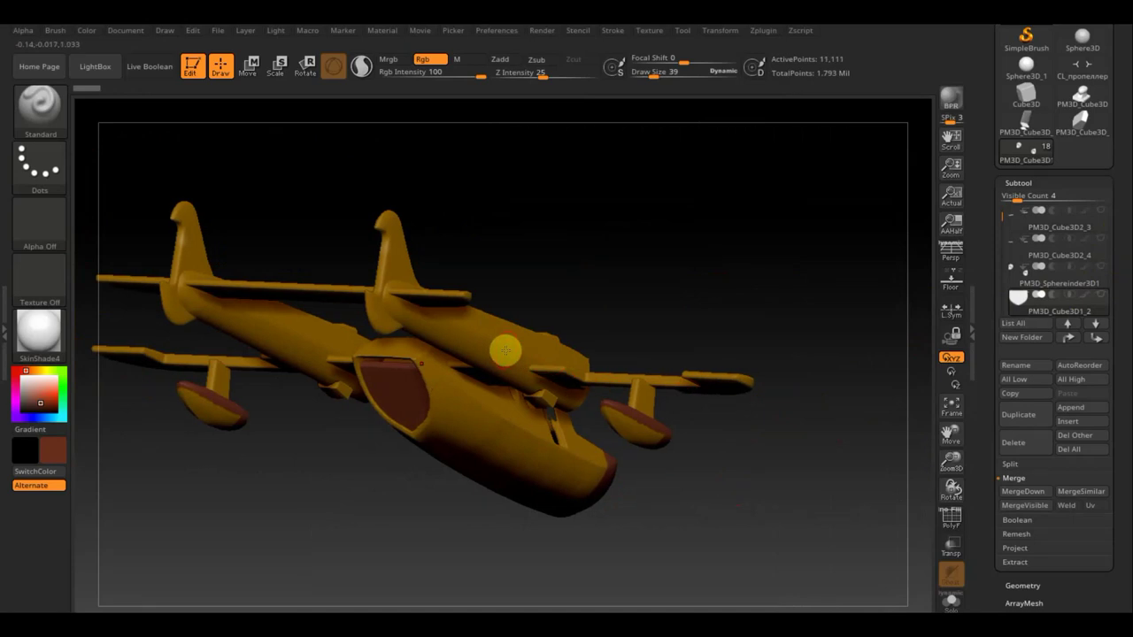
Swap to yellow-orange and fill the red fuselage side panel, then view the plane side-on.
key("c")
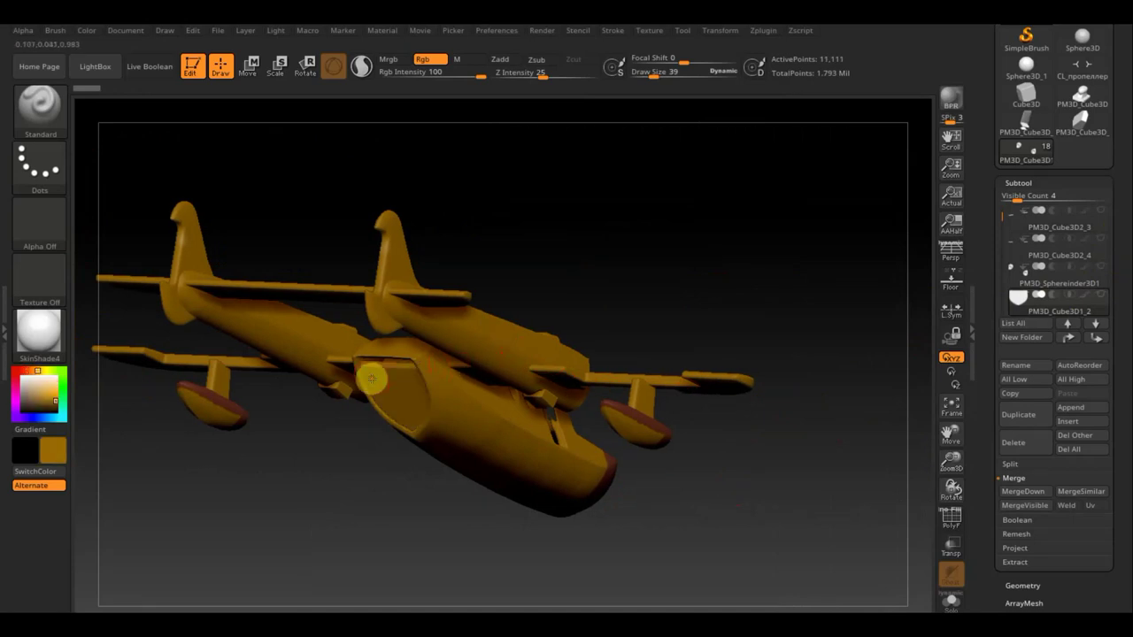
left_click(381, 378)
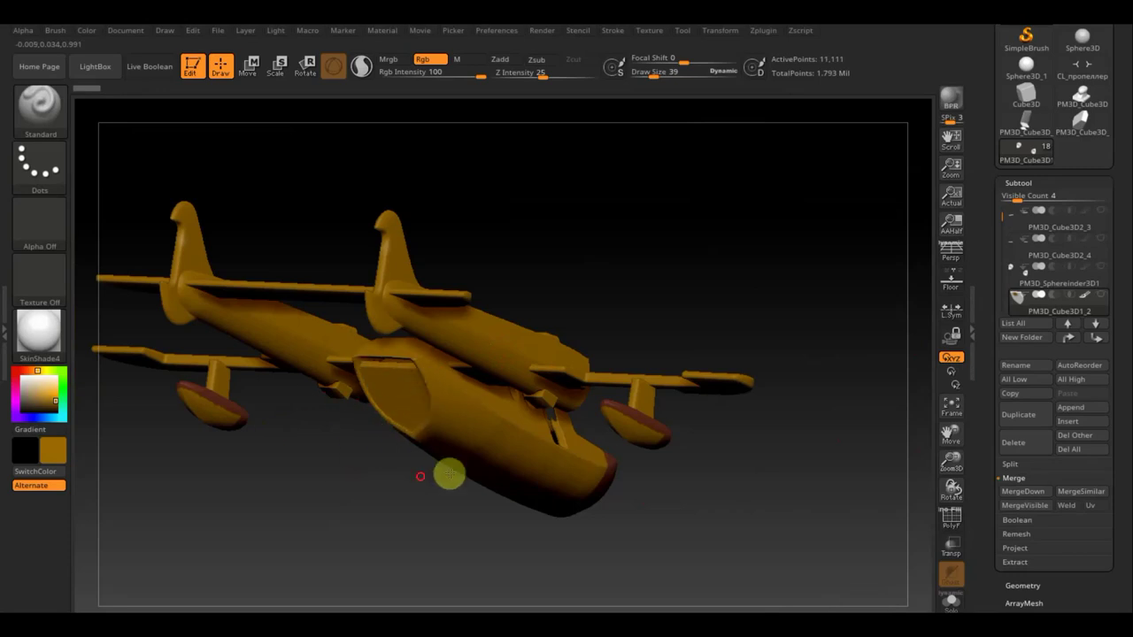
mouse_move(725, 481)
left_mouse_down("shift")
mouse_move(705, 492)
mouse_move(710, 504)
left_mouse_up("shift")
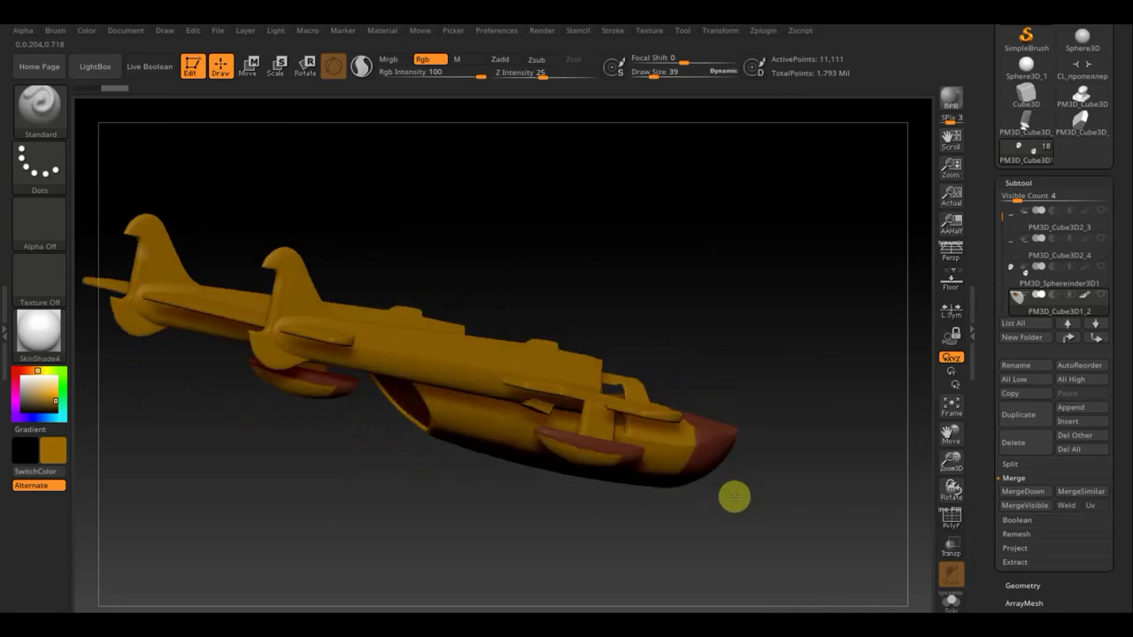
left_click_drag(738, 519, 737, 525, "shift")
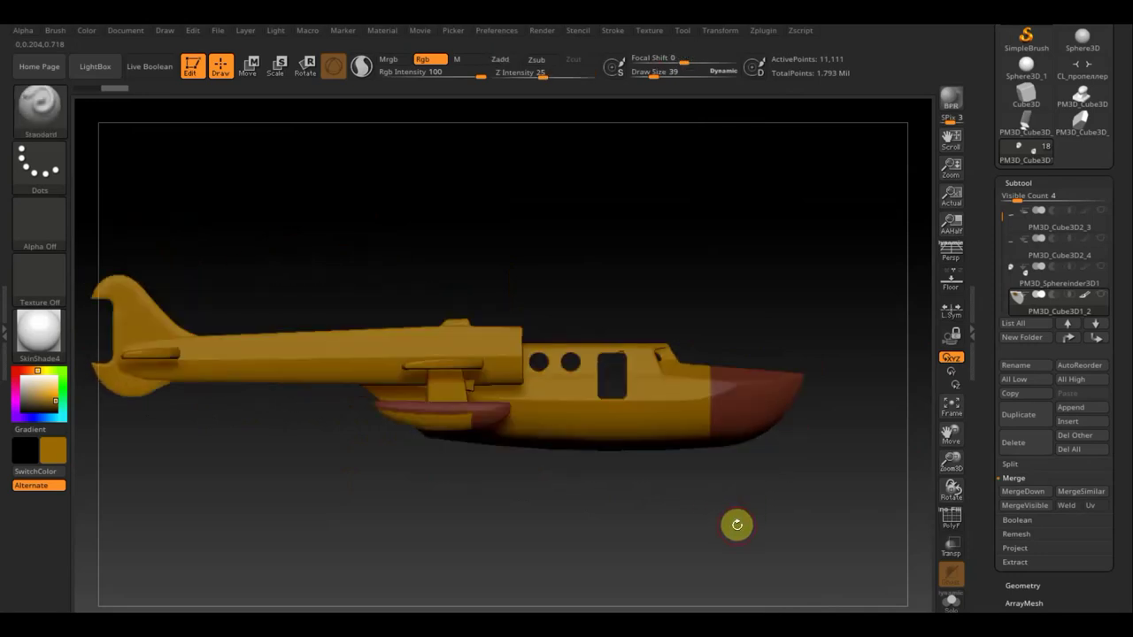
key("n")
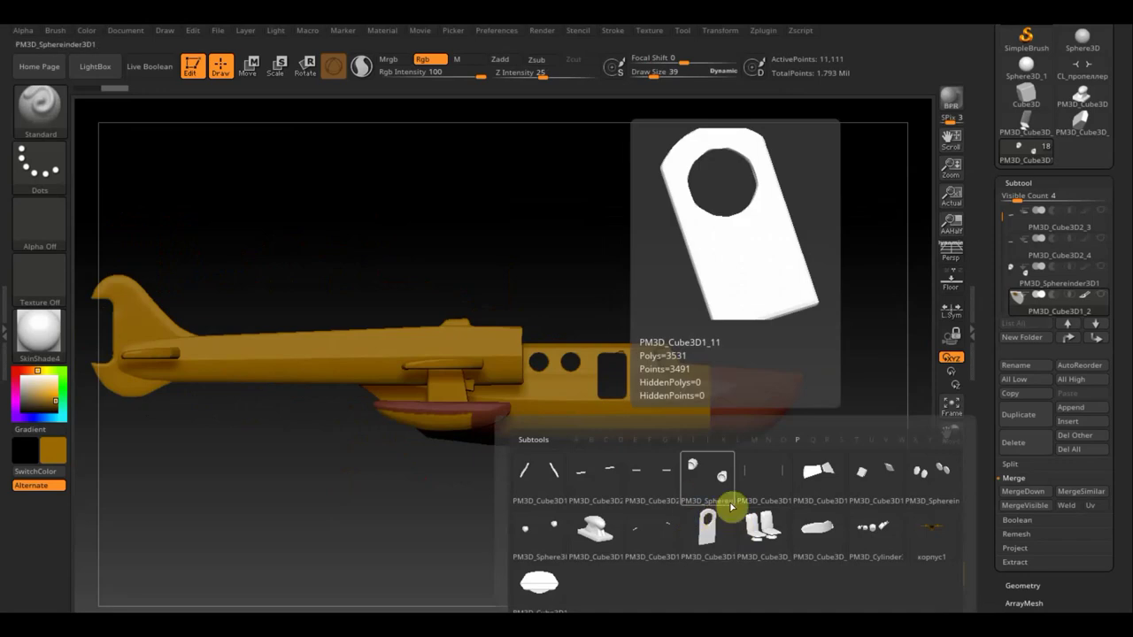
mouse_move(595, 478)
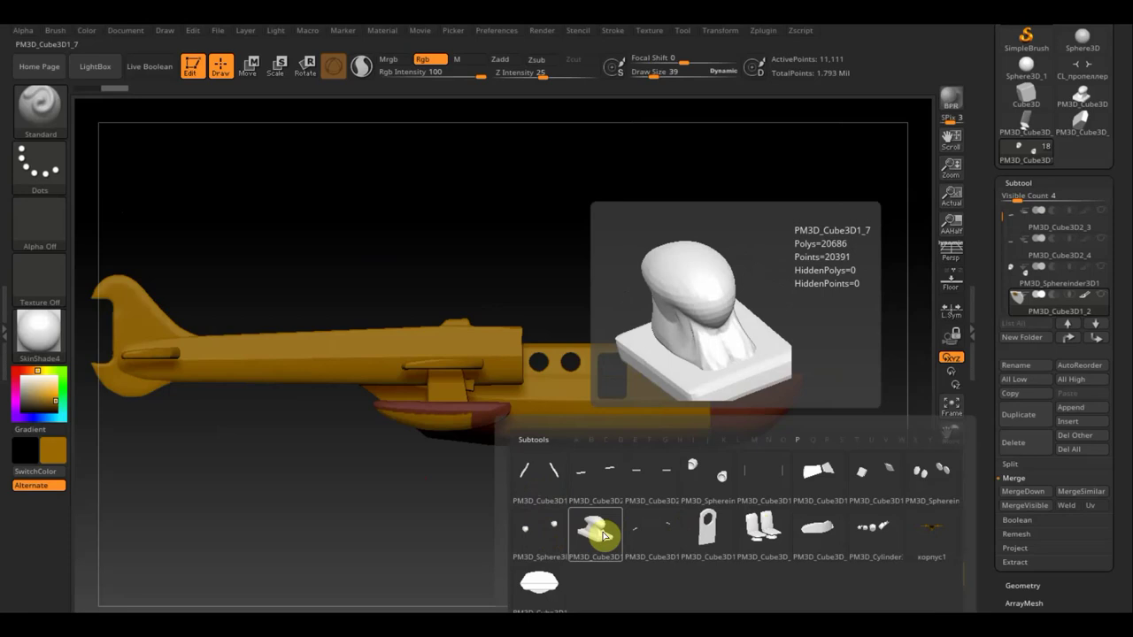
Select PM3D_Cube3D2_3, step down to PM3D_Cube3D1_6, and zoom in on the left float and brace.
left_click(608, 486)
left_click_drag(653, 481, 576, 483)
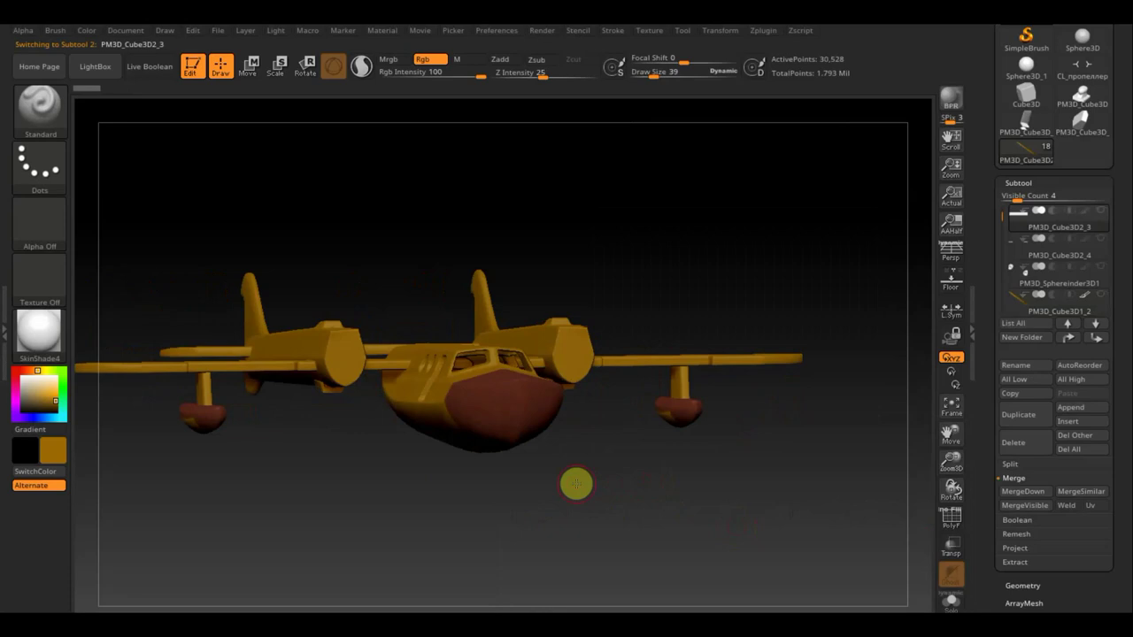
key("alt+Down")
key("alt+Down")
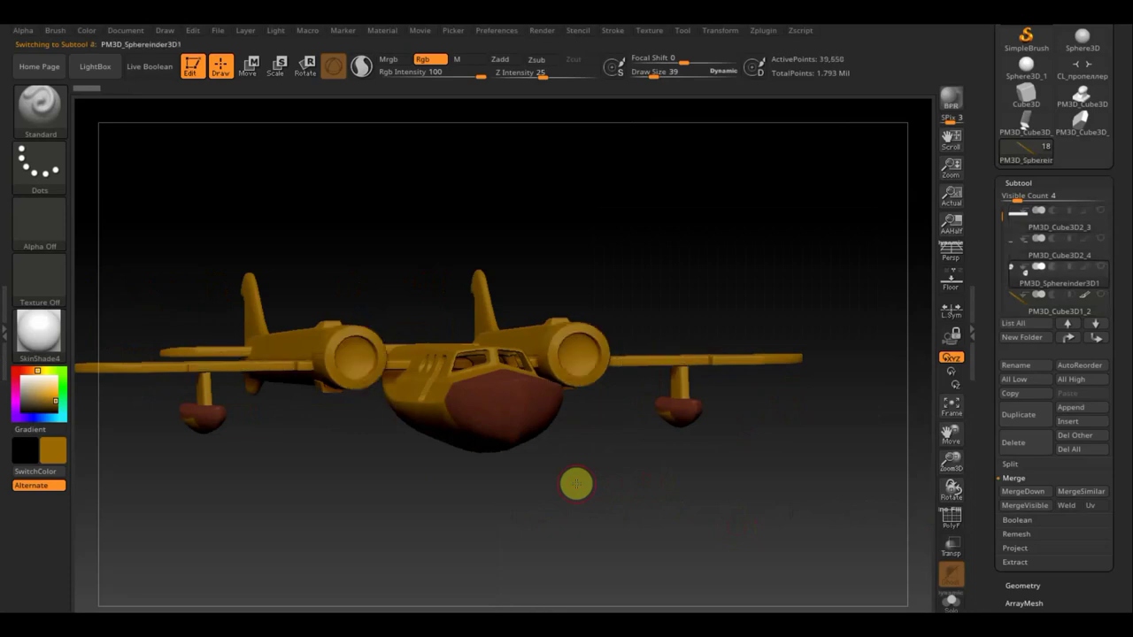
key("alt+Down")
key("alt+Down")
key("alt+Down")
key("alt+Down")
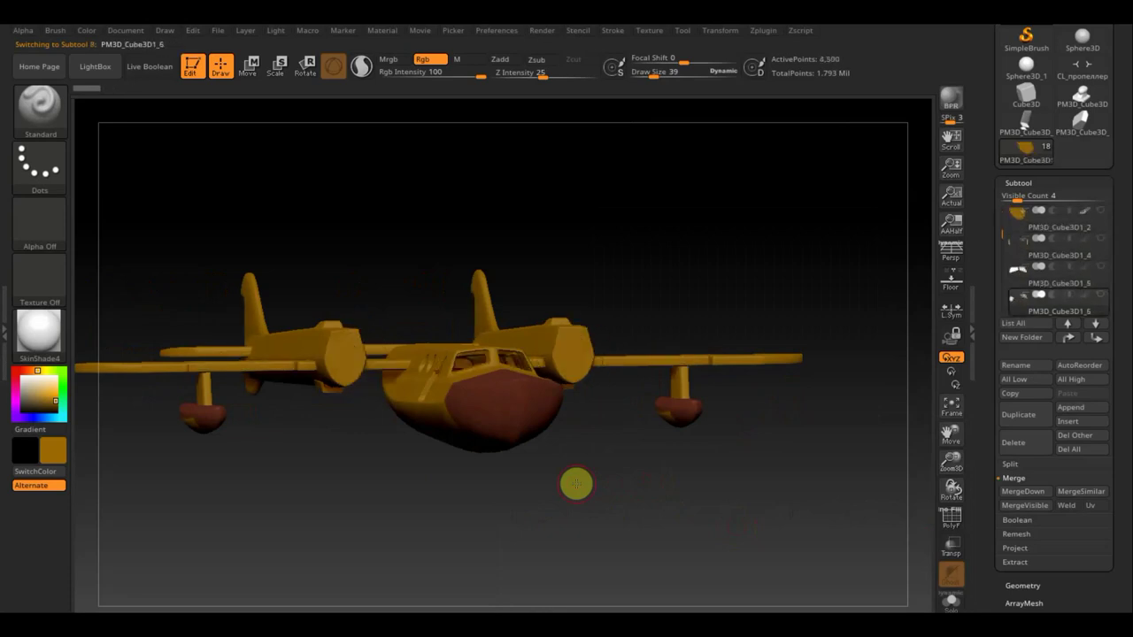
key("alt+Down")
key("alt+Down")
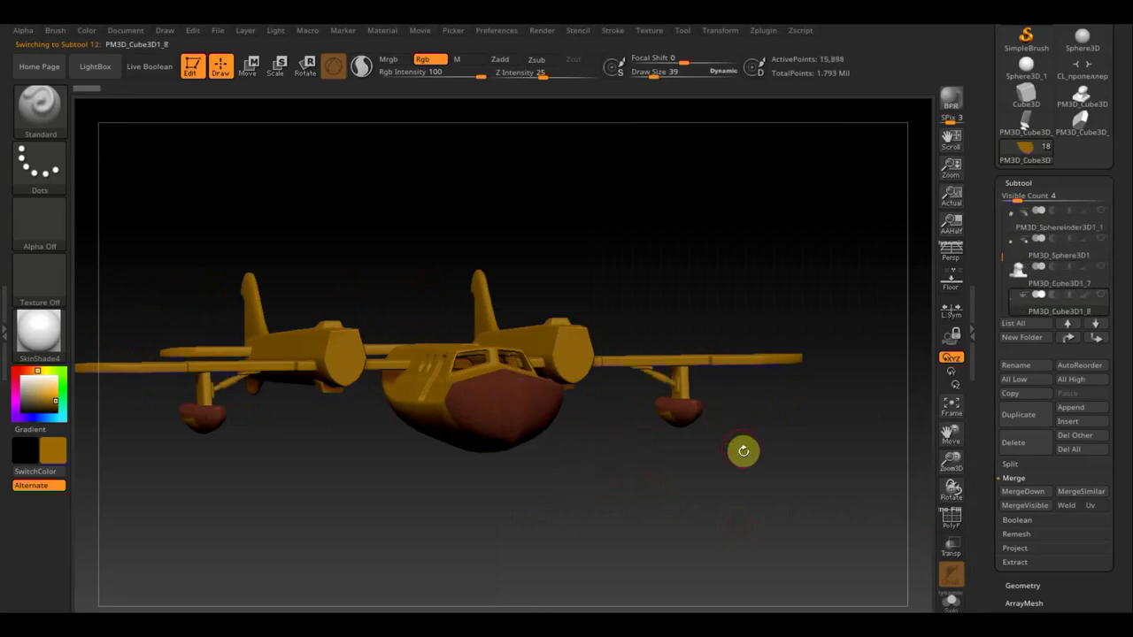
left_click_drag(739, 443, 735, 492, "shift")
left_click_drag(605, 498, 698, 491, "alt")
mouse_move(645, 482)
left_mouse_down()
mouse_move(673, 481)
mouse_move(416, 470)
mouse_move(538, 468)
mouse_move(596, 531)
mouse_move(434, 438)
mouse_move(772, 443)
left_mouse_up()
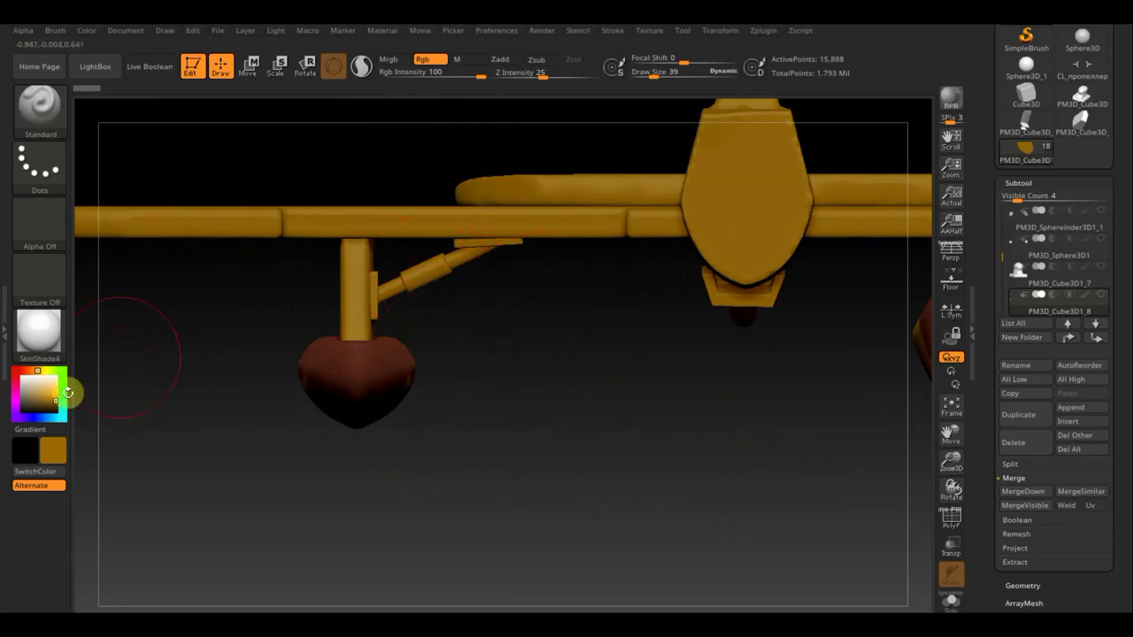
Show the seaplane reference photo with Spotlight, reposition and resize it, then hide it.
mouse_move(665, 428)
left_mouse_down("alt")
mouse_move(655, 405)
mouse_move(670, 380)
left_mouse_up("alt")
mouse_move(772, 410)
left_mouse_down()
mouse_move(577, 397)
mouse_move(617, 446)
mouse_move(327, 324)
mouse_move(677, 383)
left_mouse_up()
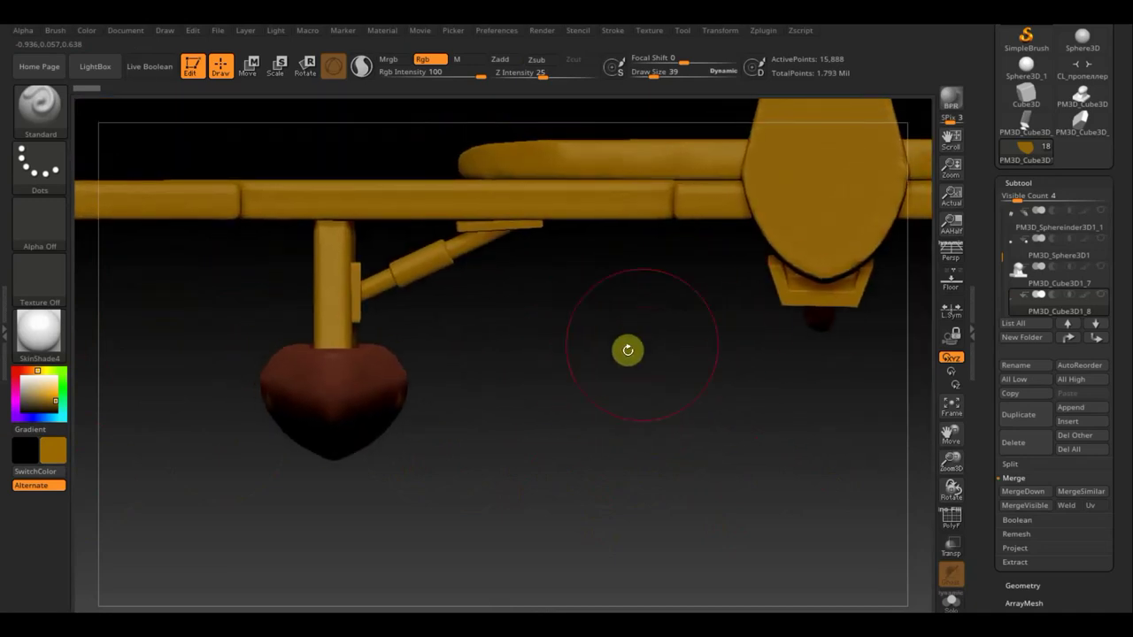
key("shift+z")
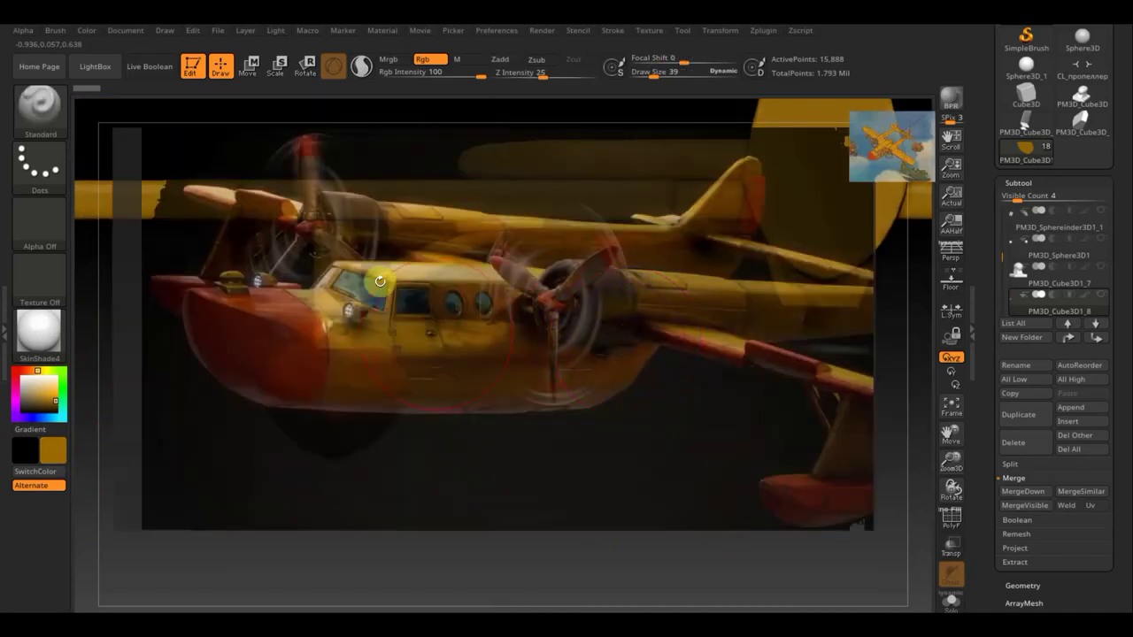
key("z")
mouse_move(519, 223)
left_mouse_down()
mouse_move(552, 260)
mouse_move(640, 316)
mouse_move(602, 239)
left_mouse_up()
key("z")
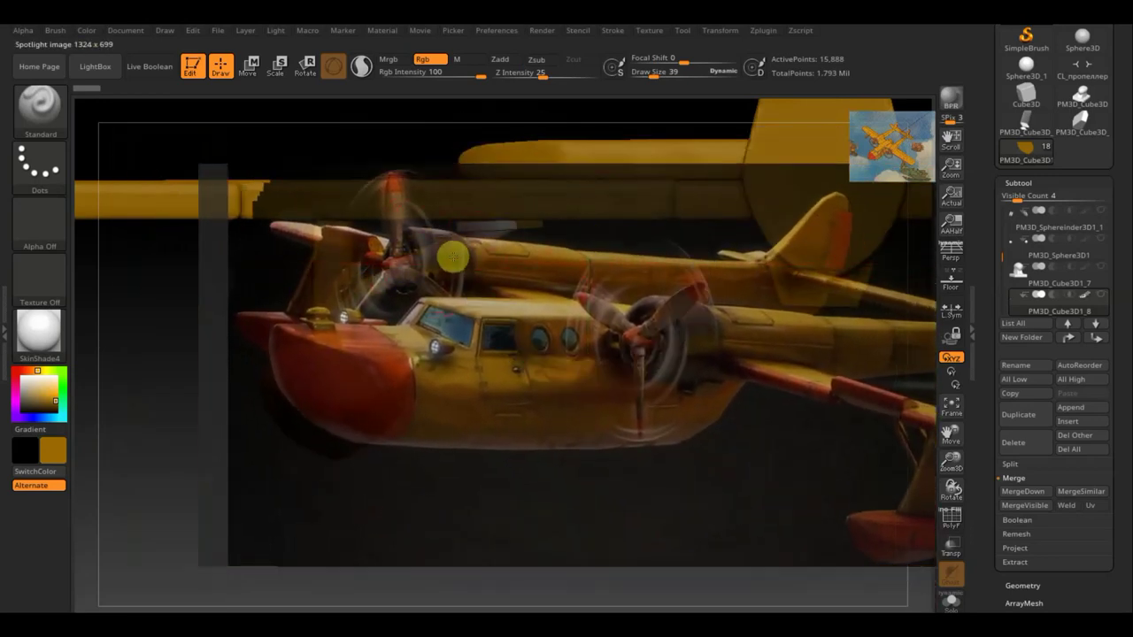
key("shift+z")
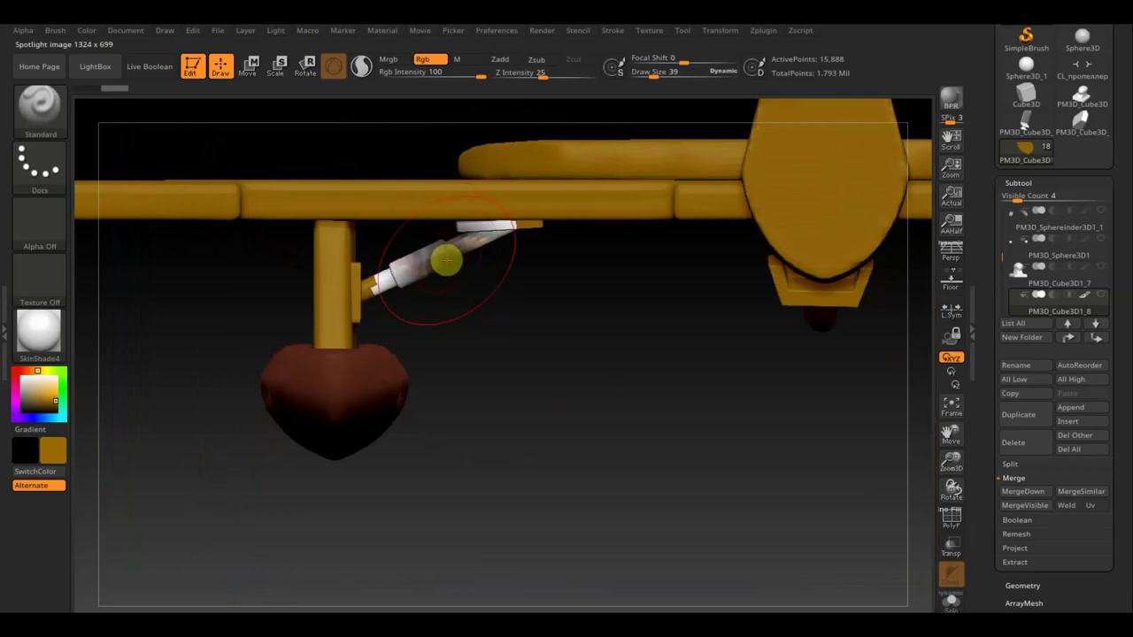
Paint the slanted brace on the left float dark brown and check it from below.
mouse_move(446, 260)
left_mouse_down()
mouse_move(392, 271)
mouse_move(451, 253)
left_mouse_up()
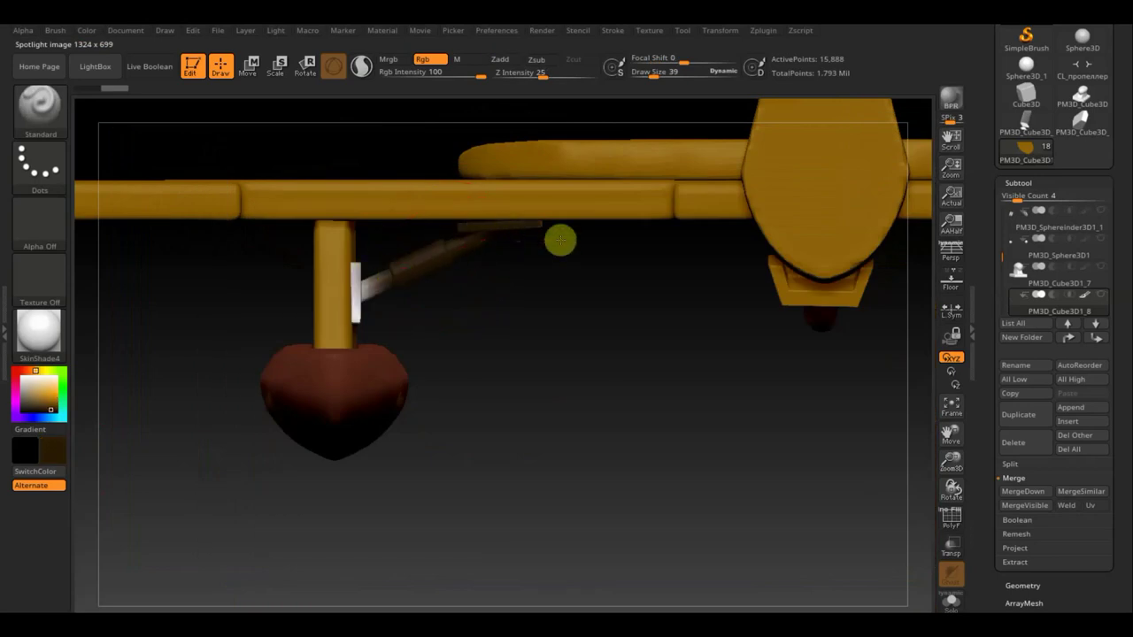
mouse_move(527, 304)
left_mouse_down()
mouse_move(666, 301)
mouse_move(549, 266)
left_mouse_up()
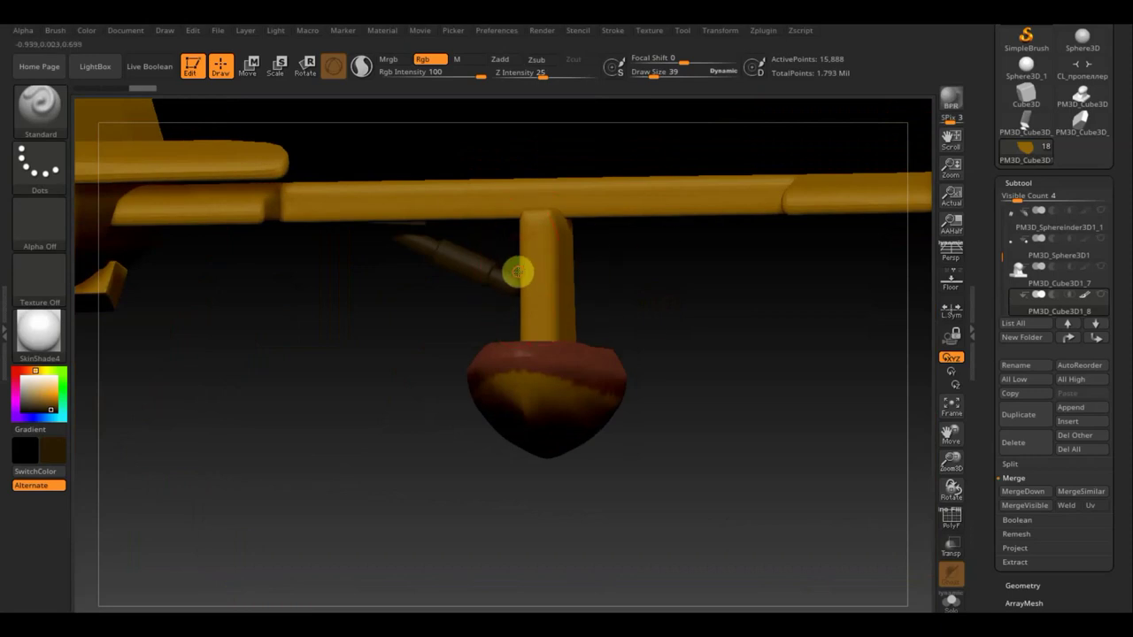
mouse_move(336, 301)
left_mouse_down()
mouse_move(195, 288)
mouse_move(263, 299)
mouse_move(253, 291)
mouse_move(245, 346)
mouse_move(724, 521)
mouse_move(668, 316)
mouse_move(346, 346)
left_mouse_up()
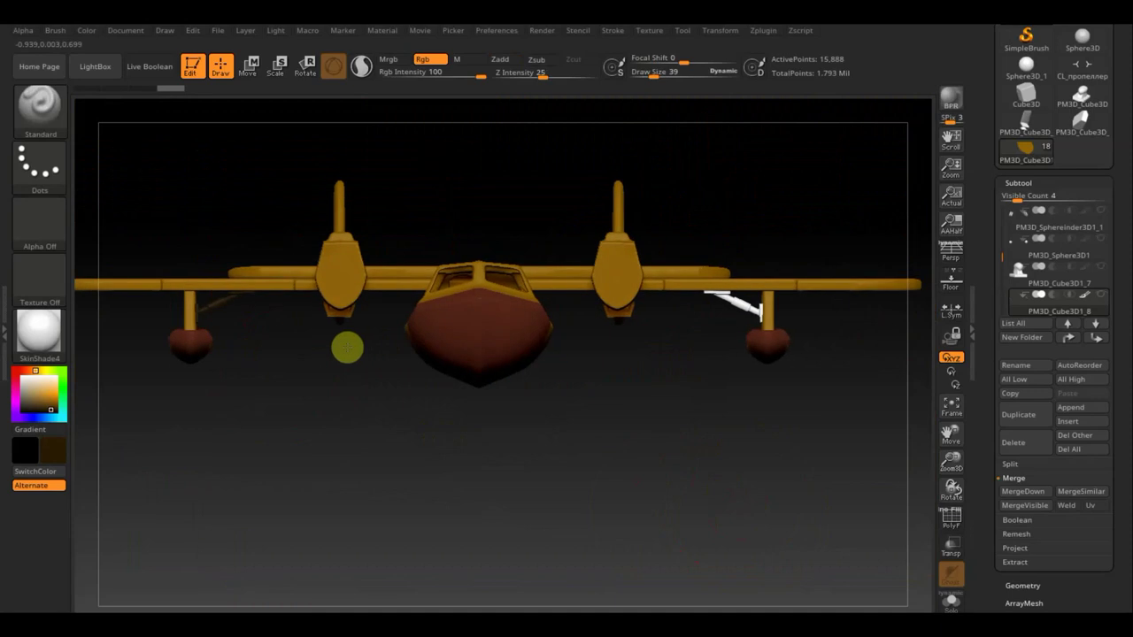
Apply Mirror And Weld under Geometry > Modify Topology and rotate to check both wing struts.
mouse_move(1120, 511)
left_mouse_down()
mouse_move(1115, 400)
mouse_move(1022, 330)
left_mouse_up()
left_click(1019, 319)
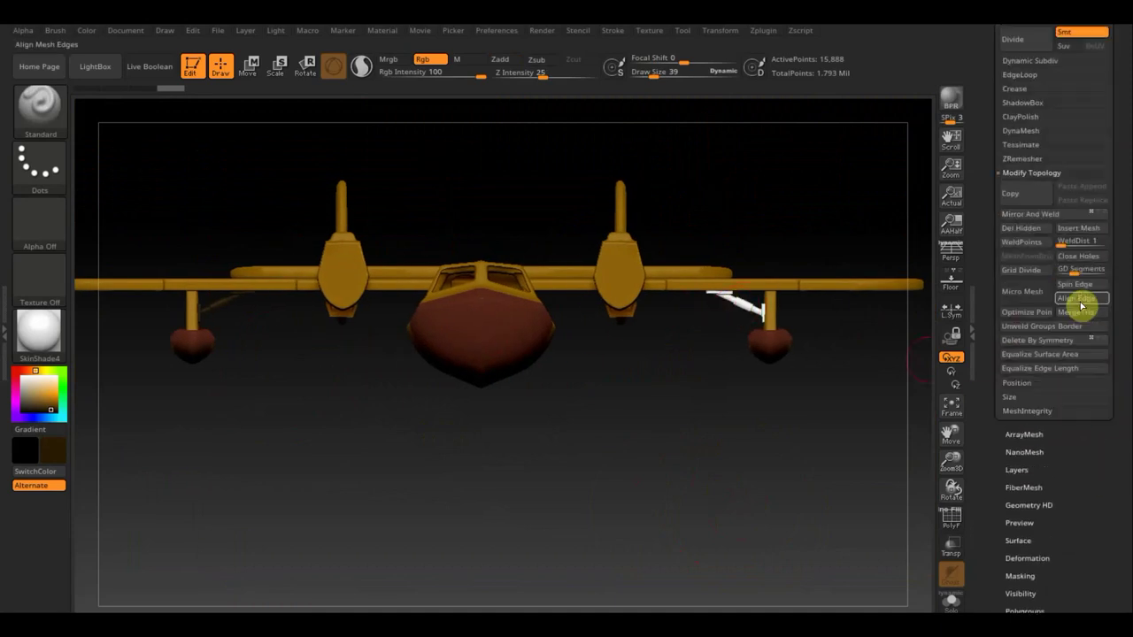
left_click(1041, 218)
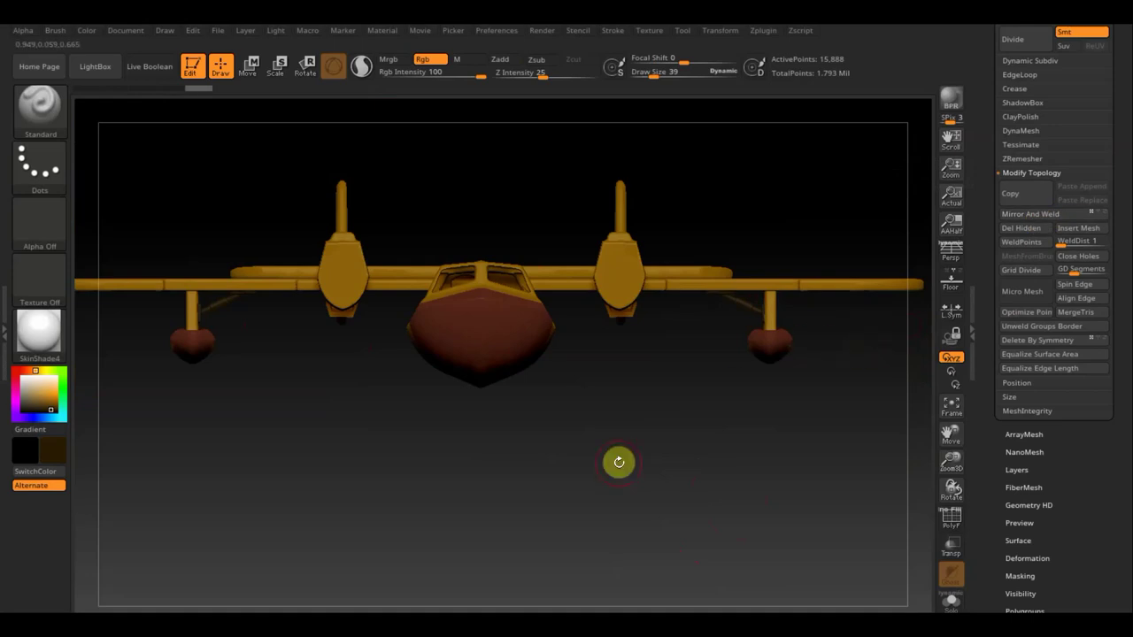
mouse_move(619, 459)
left_mouse_down()
mouse_move(637, 447)
mouse_move(650, 463)
mouse_move(645, 394)
mouse_move(774, 395)
mouse_move(709, 413)
mouse_move(738, 458)
mouse_move(706, 415)
mouse_move(678, 427)
mouse_move(708, 440)
mouse_move(736, 415)
mouse_move(727, 430)
mouse_move(697, 429)
left_mouse_up()
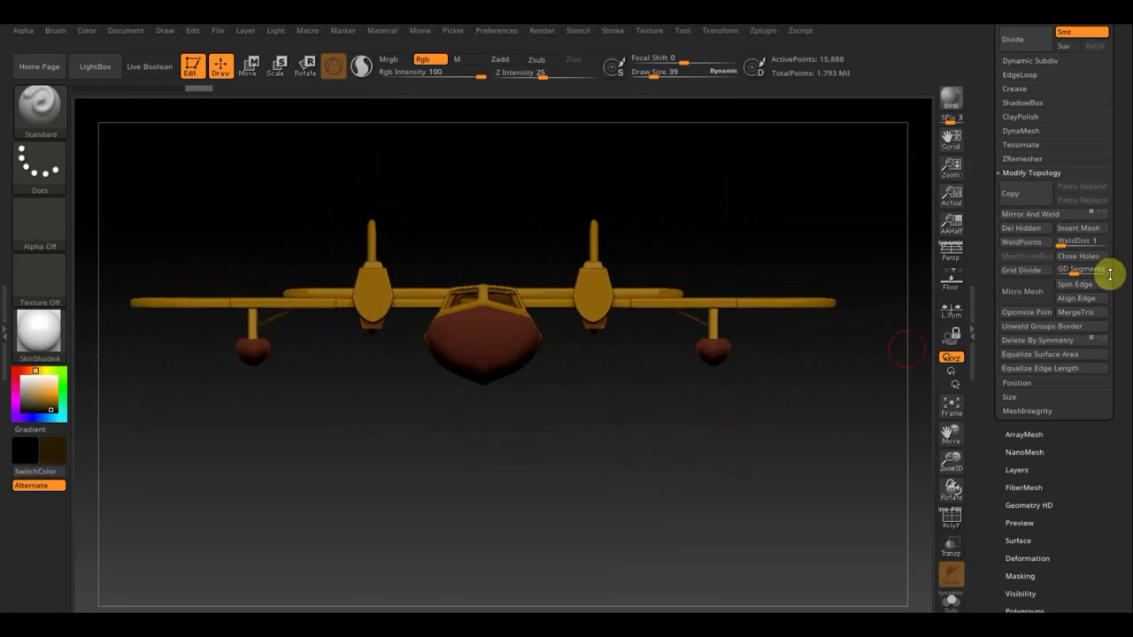
Select the корпус1 hull in the SubTool list and merge it with the subtool below.
scroll(1098, 115, "up", 5)
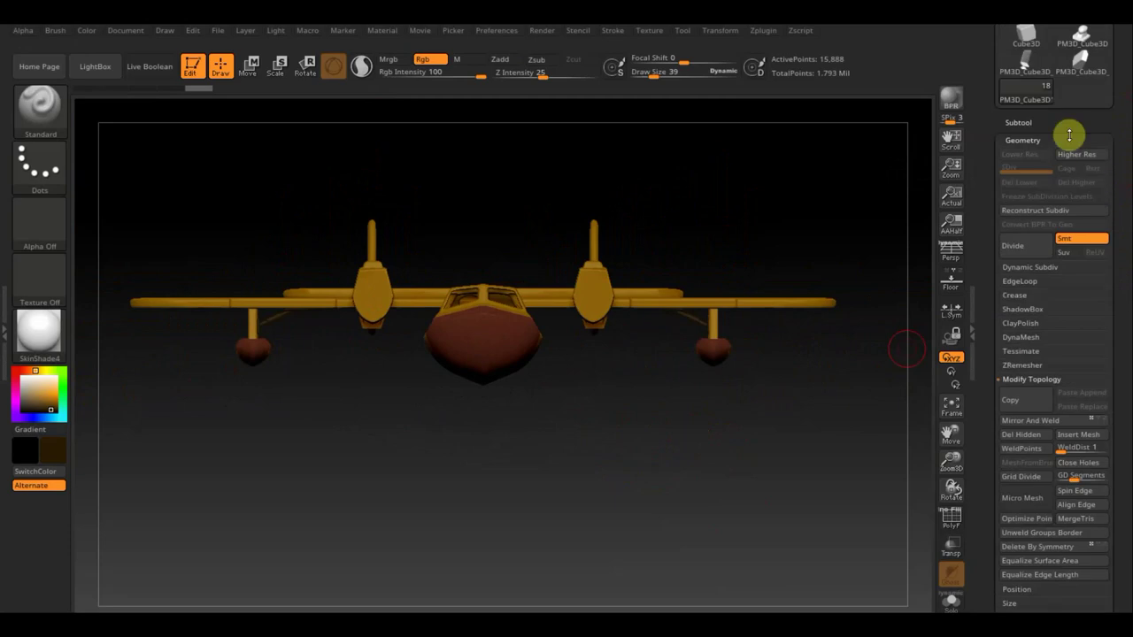
left_click(1017, 124)
mouse_move(1041, 219)
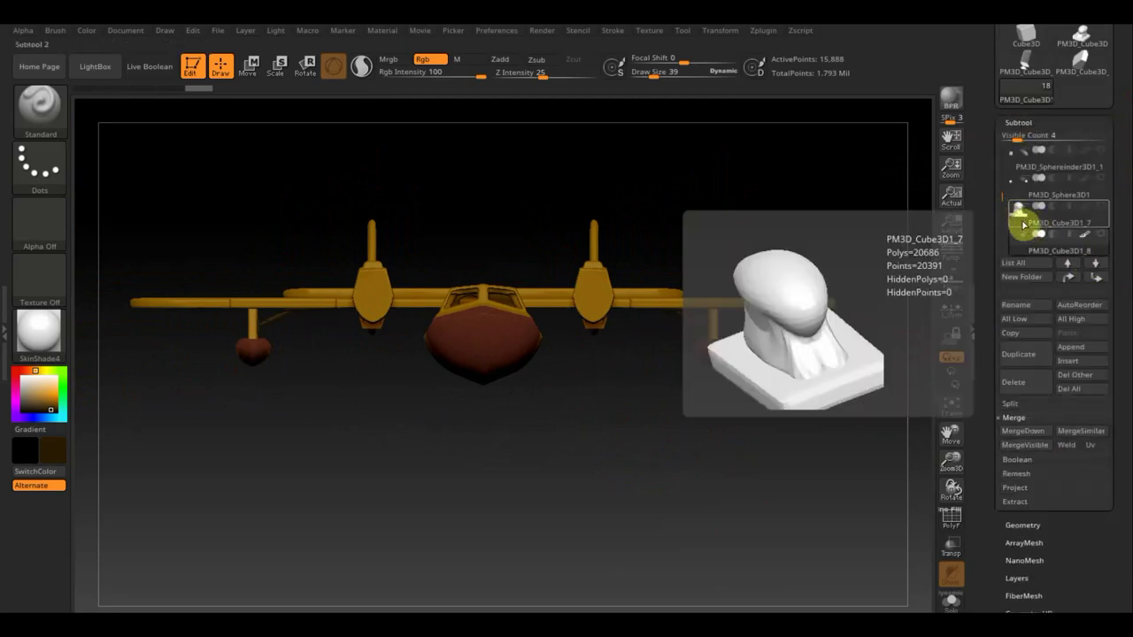
left_click(1097, 276)
left_click(1098, 276)
left_click(1097, 276)
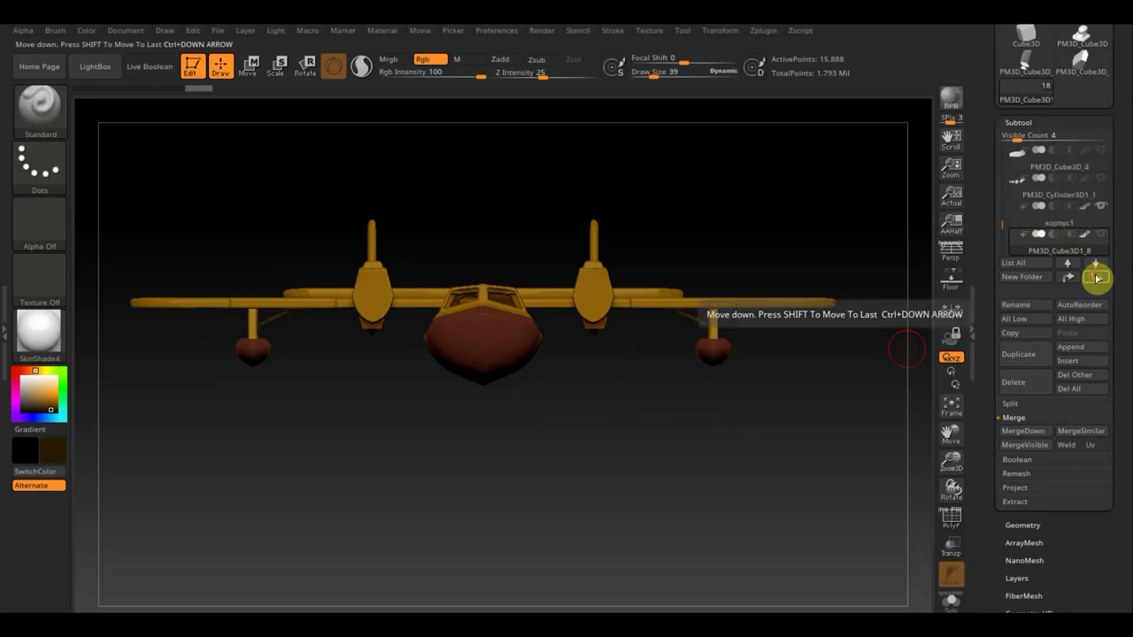
left_click(1025, 223)
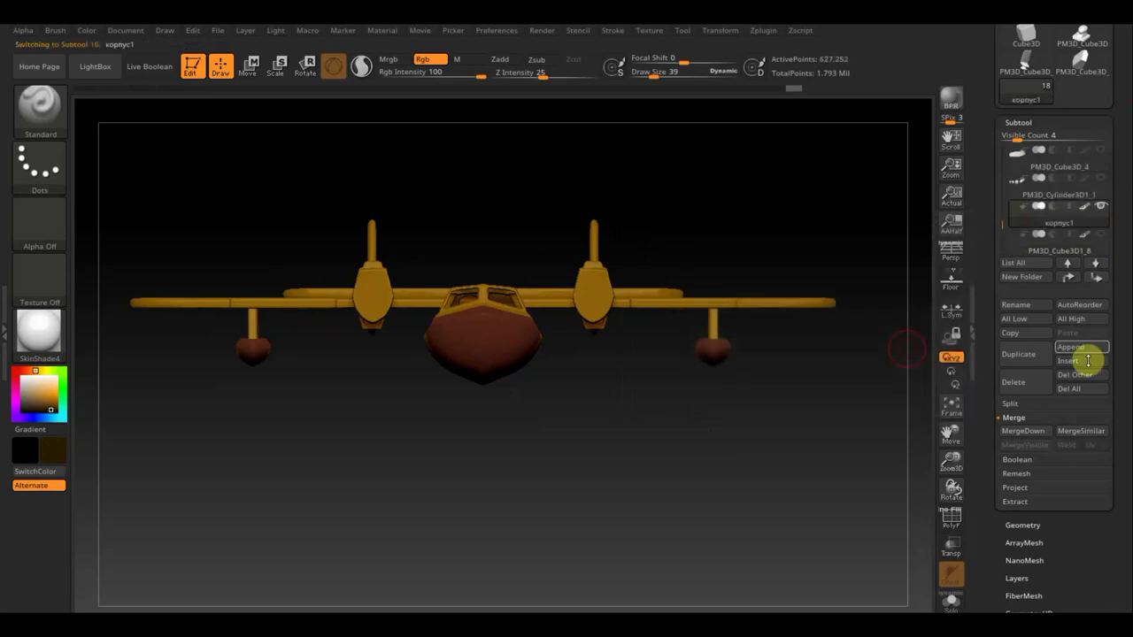
left_click(1043, 431)
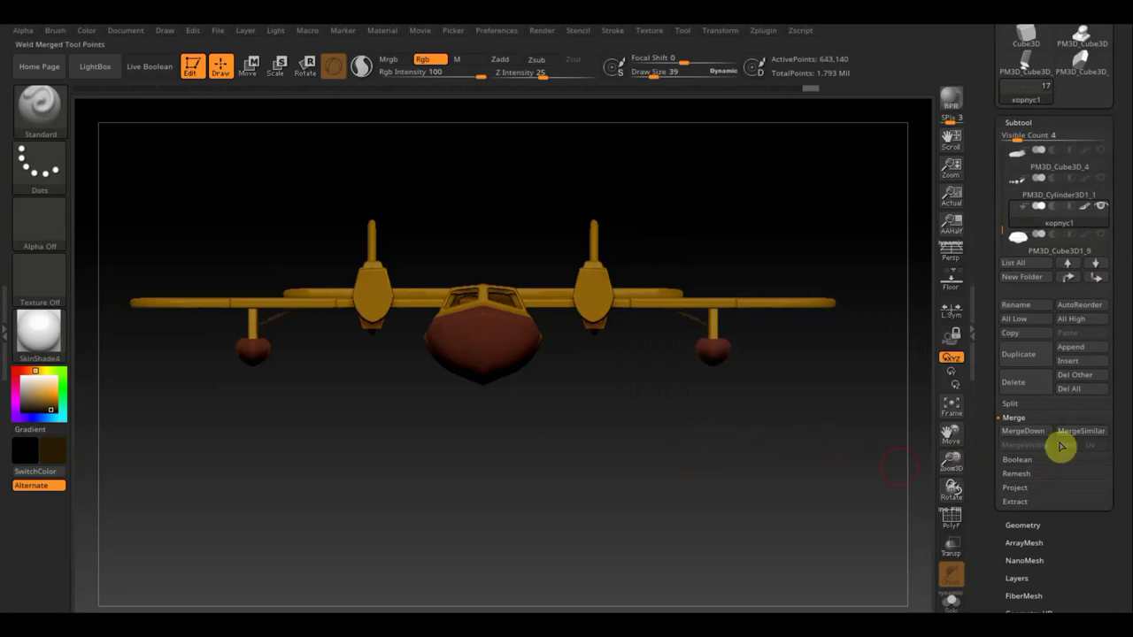
Duplicate the merged hull as корпус2, briefly toggling its visibility and PolyF to check.
left_click(1026, 357)
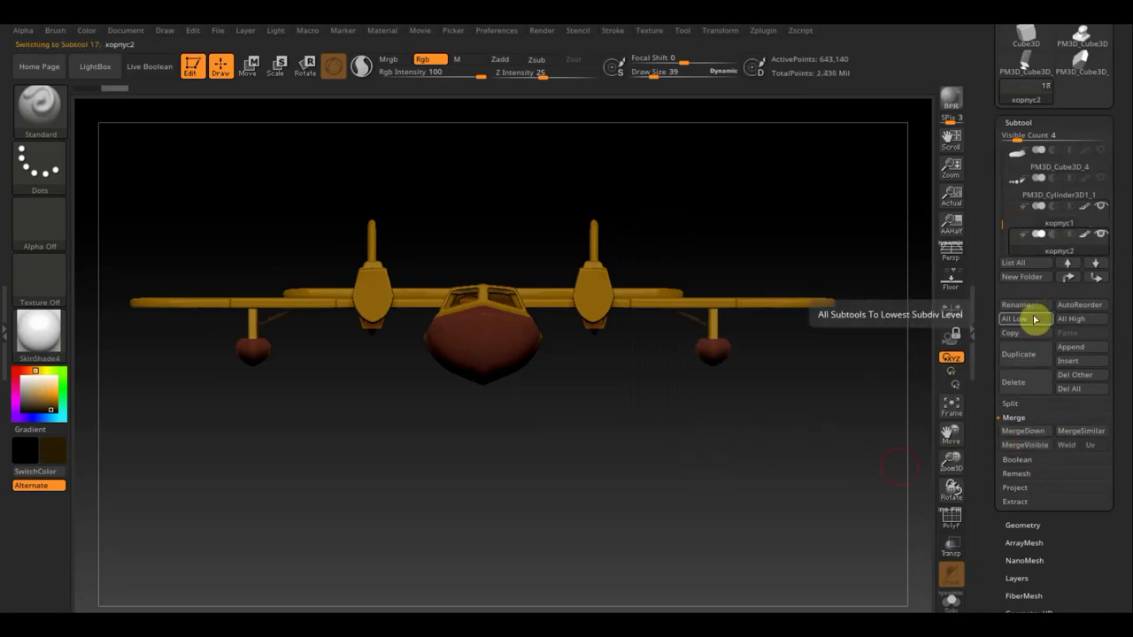
left_click(1103, 211)
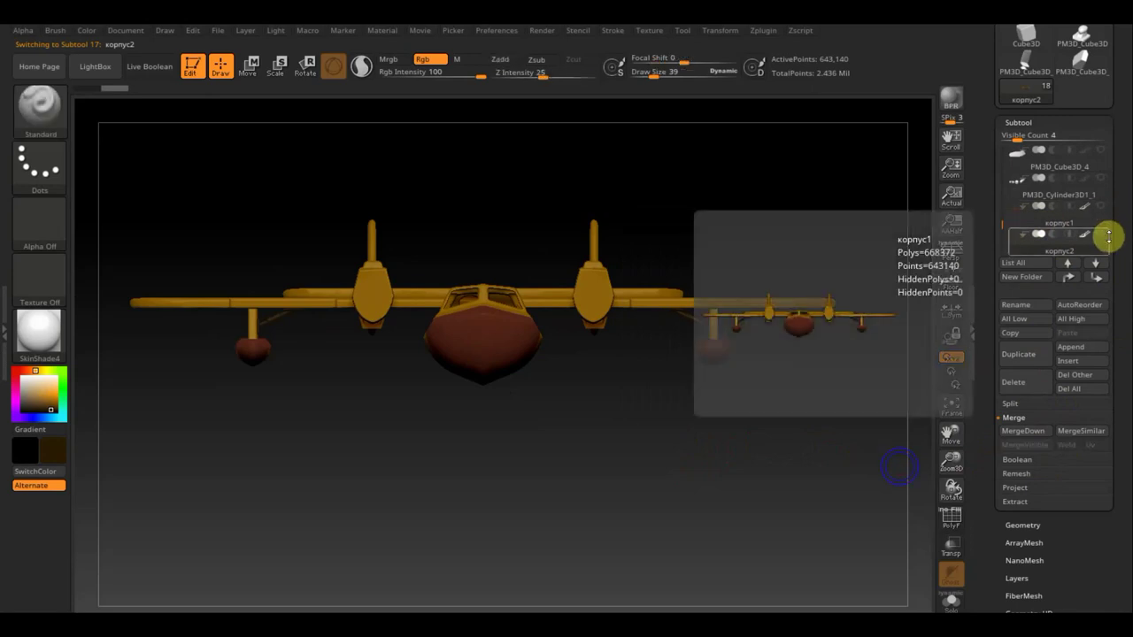
left_click(1102, 210)
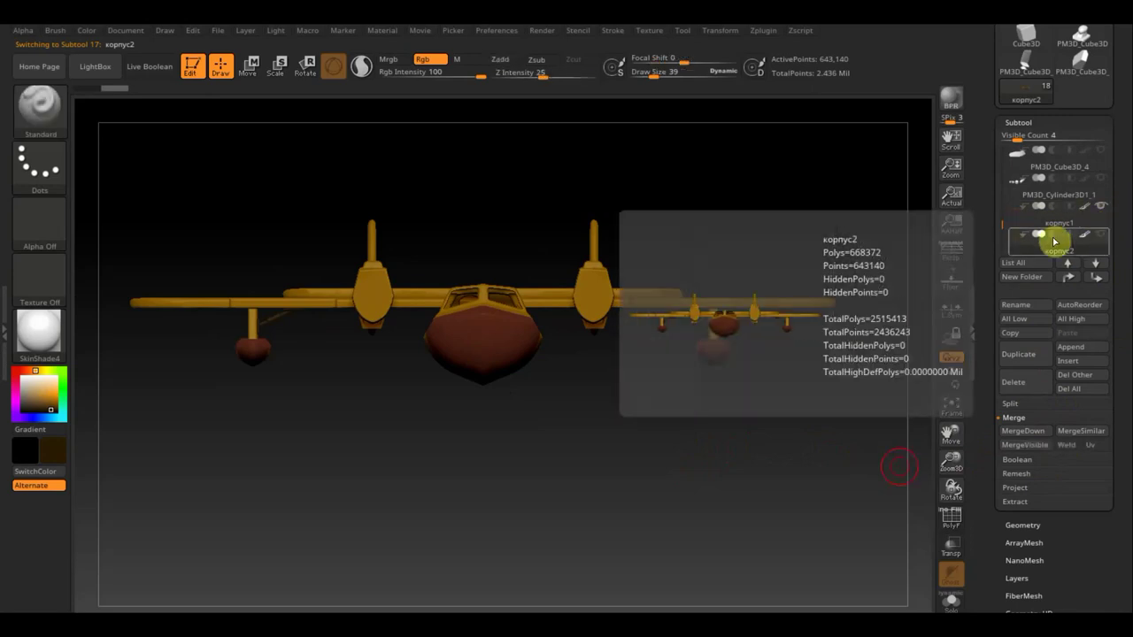
left_click(1030, 222)
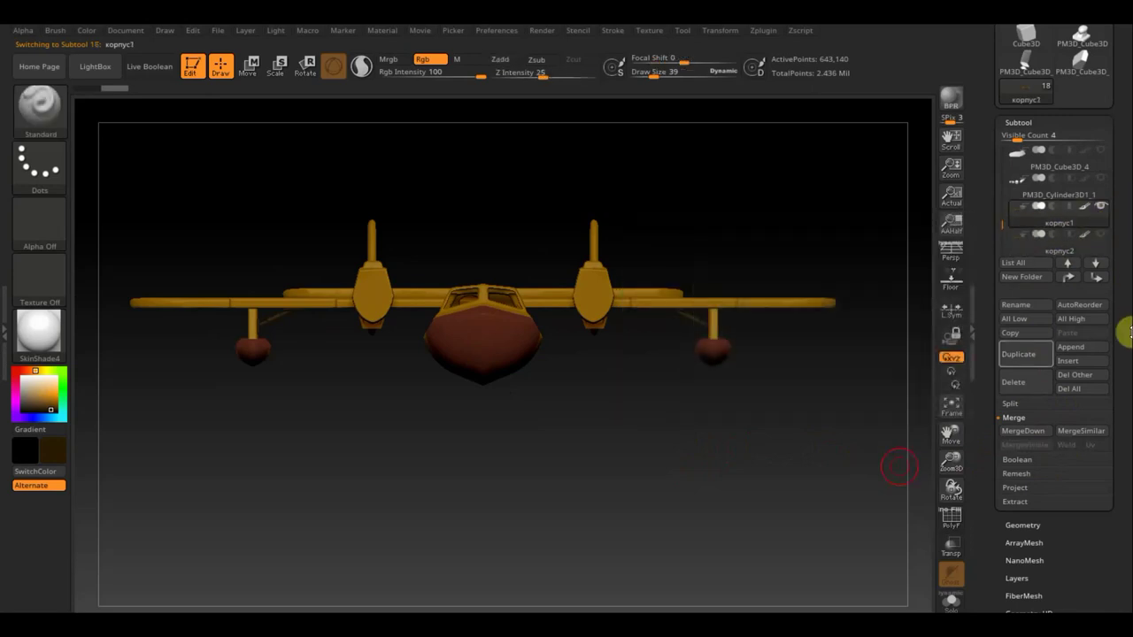
left_click_drag(1128, 332, 1126, 270)
scroll(1105, 340, "down", 3)
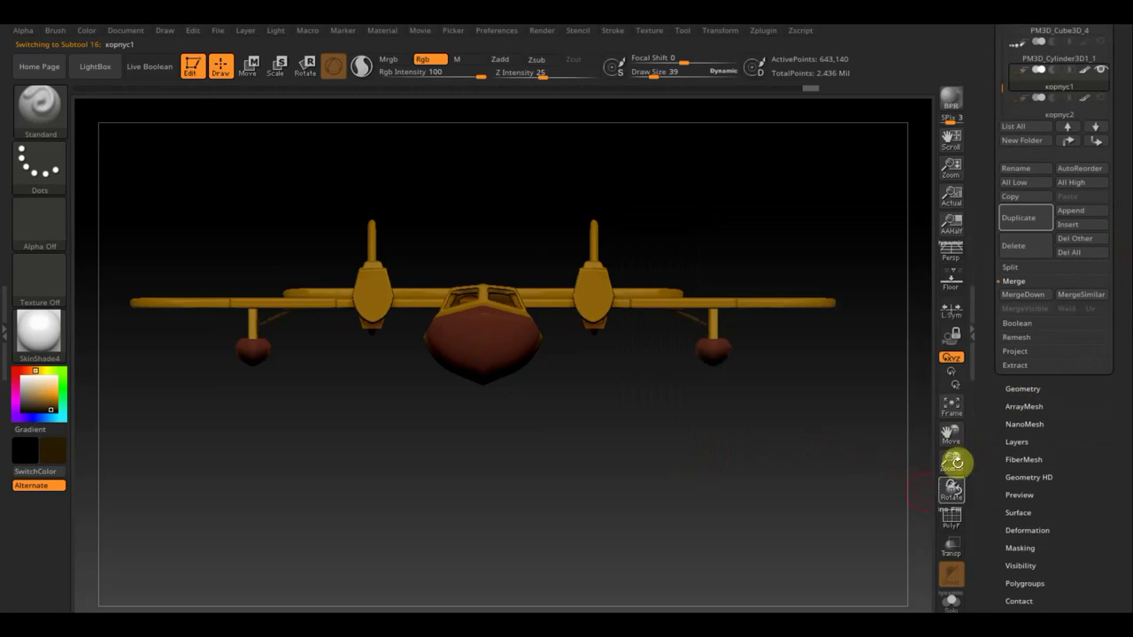
left_click(954, 523)
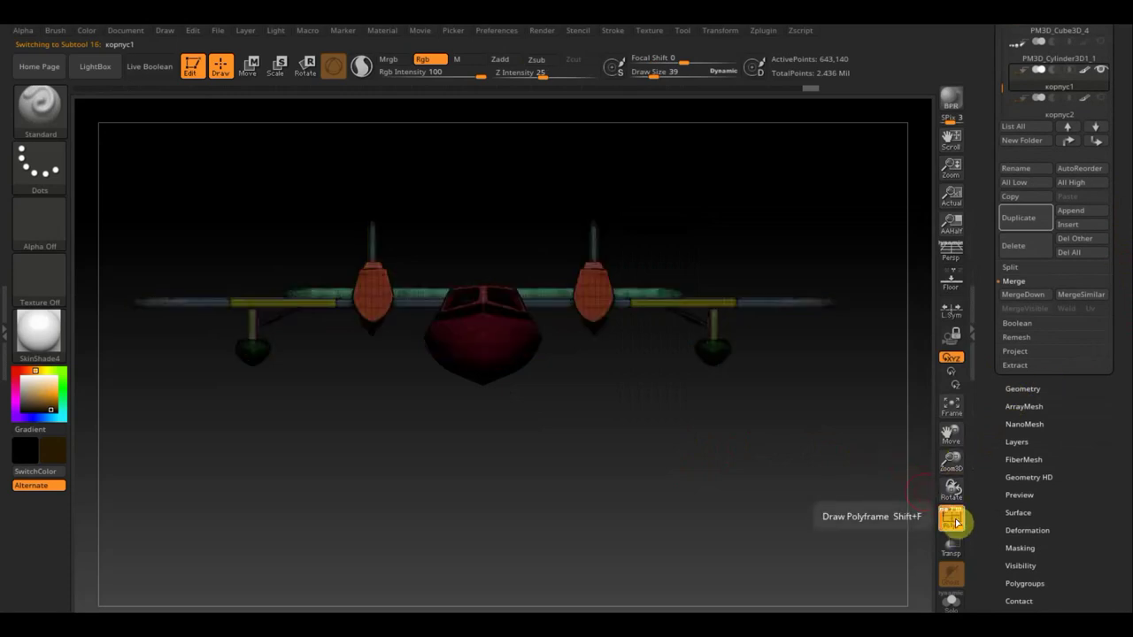
left_click(954, 523)
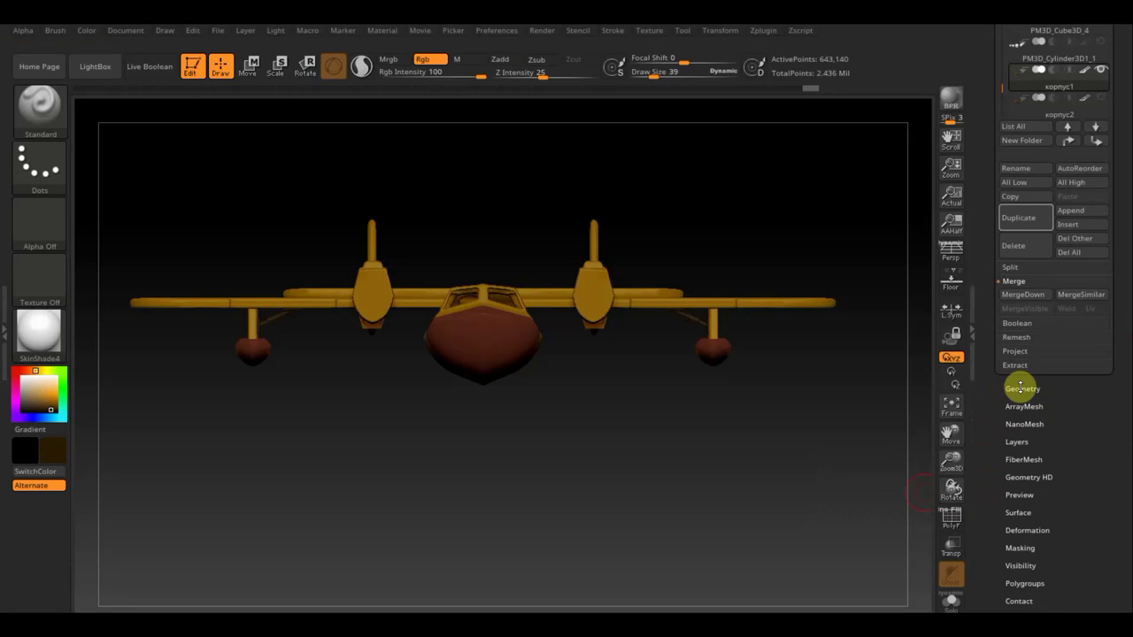
Run ZRemesher on the active hull subtool with a target polygon count of 5.
left_click(1021, 387)
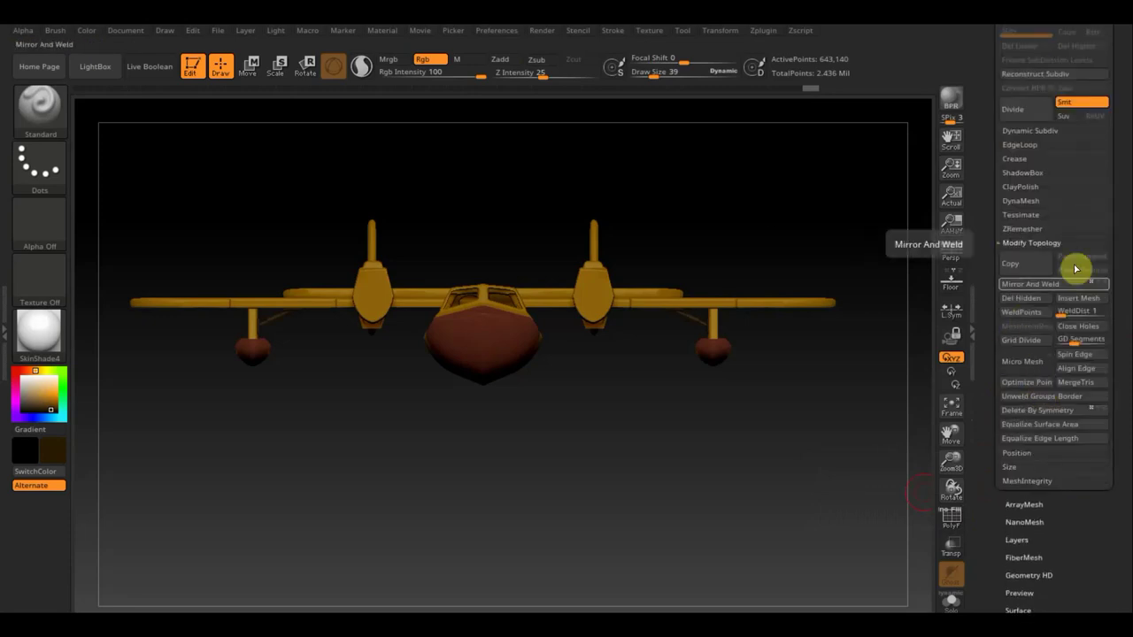
left_click(1020, 229)
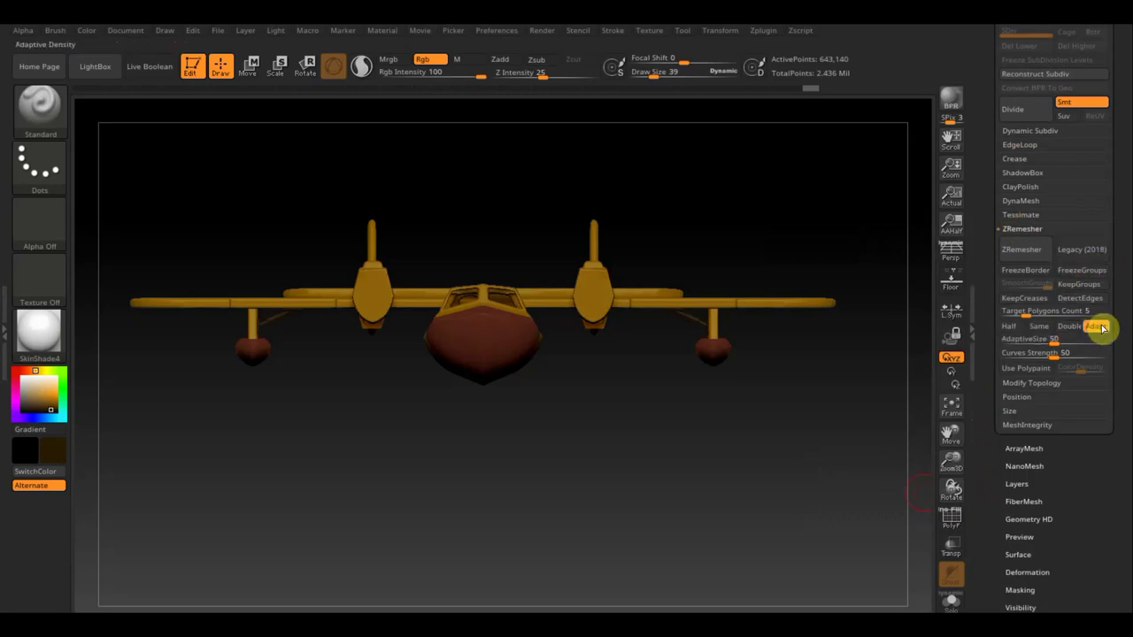
left_click(1026, 251)
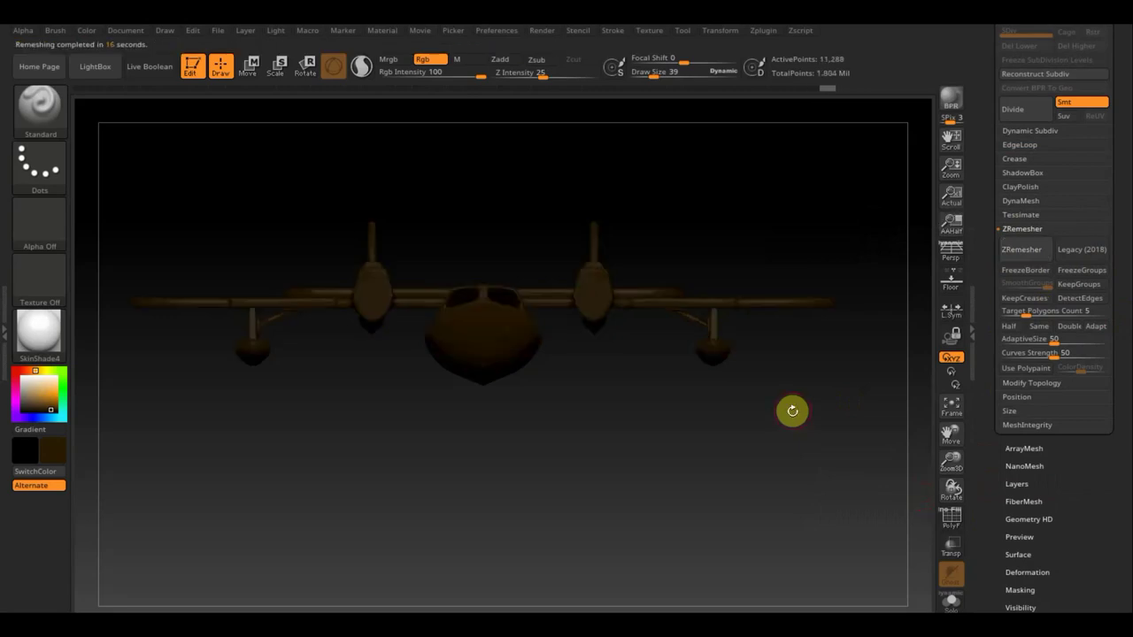
Inspect the remeshed hull's quad wireframe with PolyF from several angles, then undo the remesh.
left_click(952, 522)
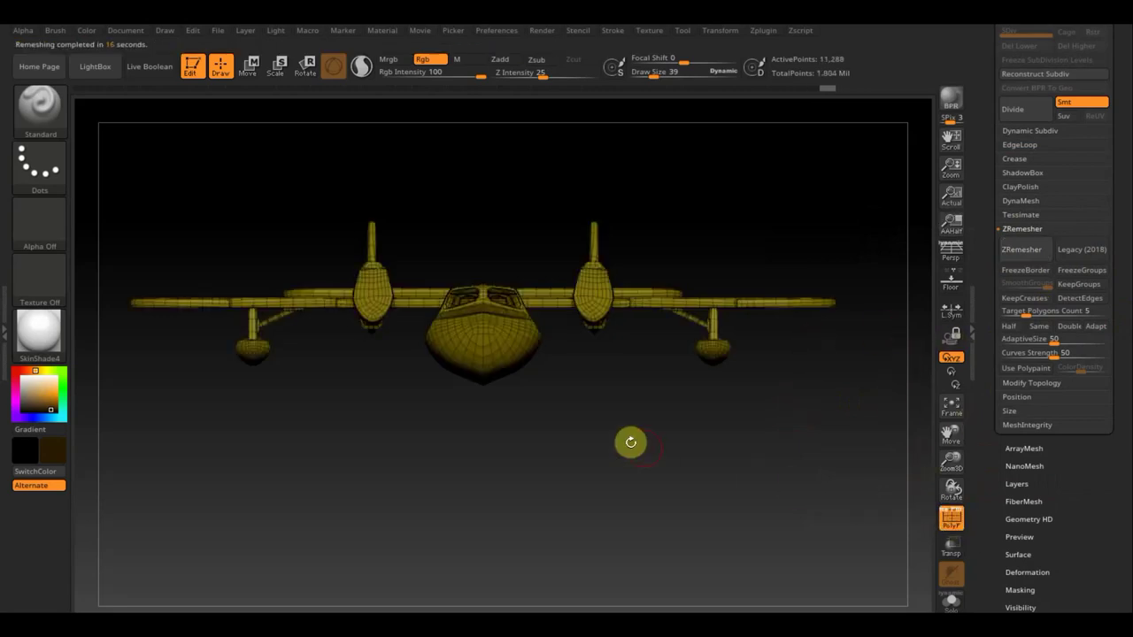
mouse_move(678, 450)
left_mouse_down()
mouse_move(734, 496)
mouse_move(628, 481)
mouse_move(664, 489)
mouse_move(642, 419)
mouse_move(620, 453)
mouse_move(776, 451)
mouse_move(736, 420)
mouse_move(817, 510)
mouse_move(749, 470)
mouse_move(633, 459)
mouse_move(630, 522)
mouse_move(636, 450)
mouse_move(620, 447)
left_mouse_up()
mouse_move(680, 468)
left_mouse_down()
mouse_move(450, 437)
mouse_move(501, 425)
mouse_move(420, 428)
mouse_move(536, 435)
left_mouse_up()
left_click_drag(434, 399, 1089, 401)
mouse_move(609, 432)
left_mouse_down()
mouse_move(600, 496)
mouse_move(1055, 461)
mouse_move(1004, 430)
left_mouse_up()
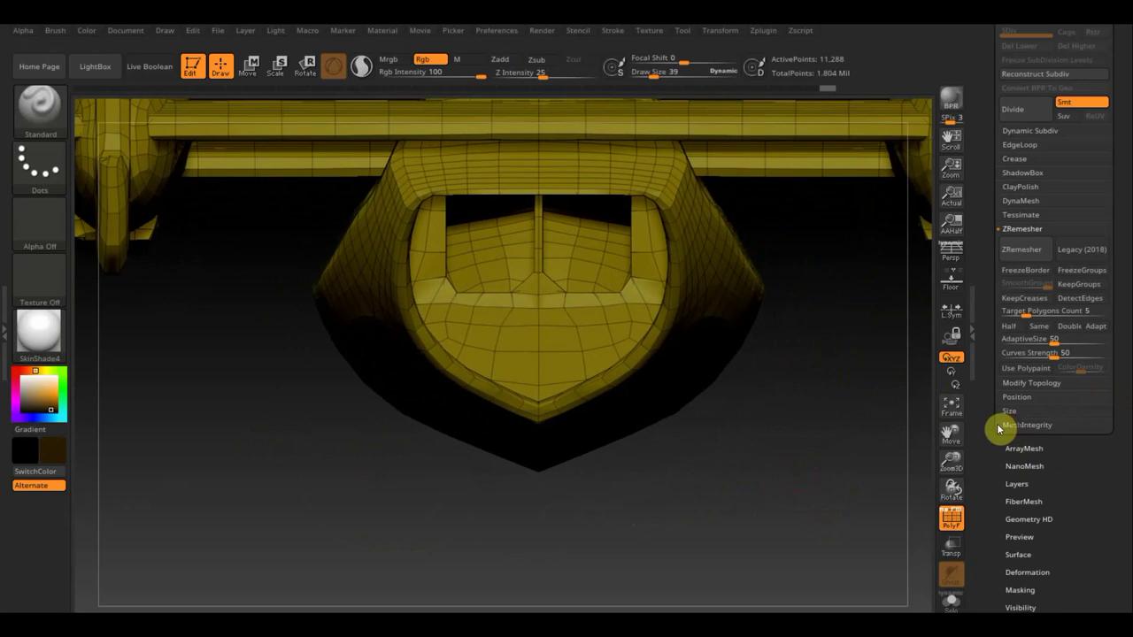
mouse_move(830, 422)
left_mouse_down()
mouse_move(804, 433)
mouse_move(767, 425)
mouse_move(791, 467)
left_mouse_up()
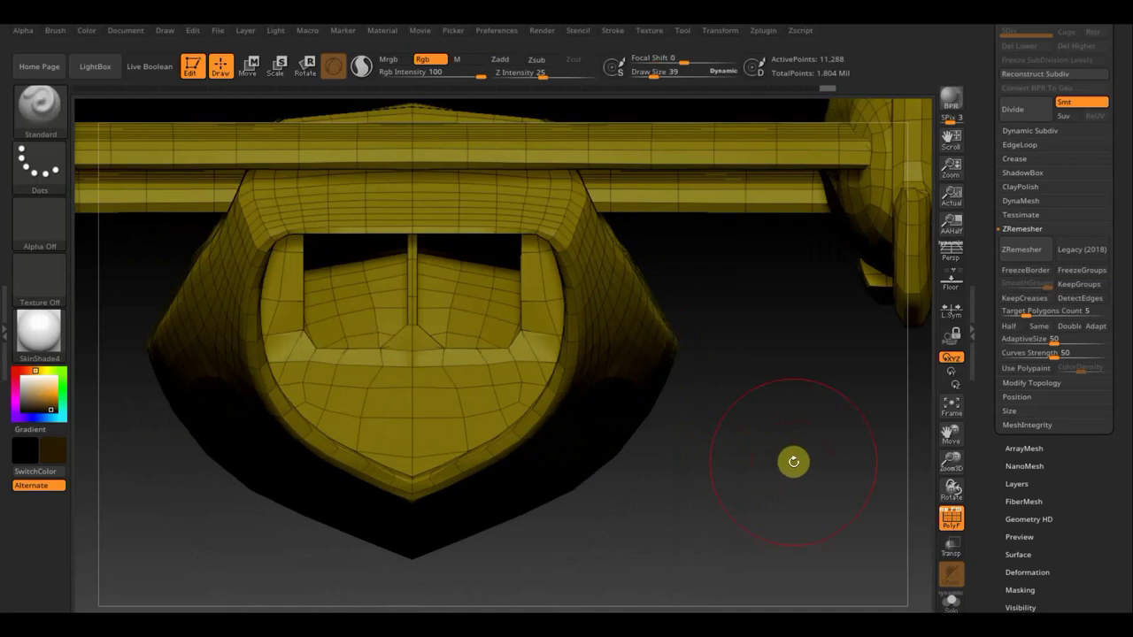
key("ctrl+z")
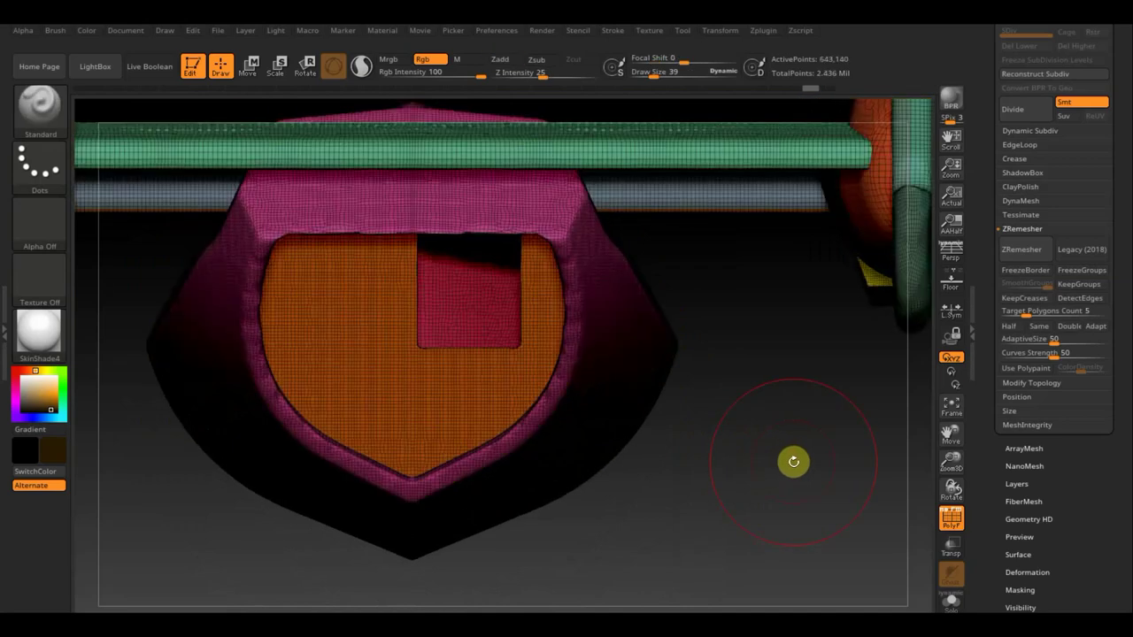
Turn off polygroup display and DynaMesh the hull at resolution 616.
left_click_drag(1120, 236, 1121, 332)
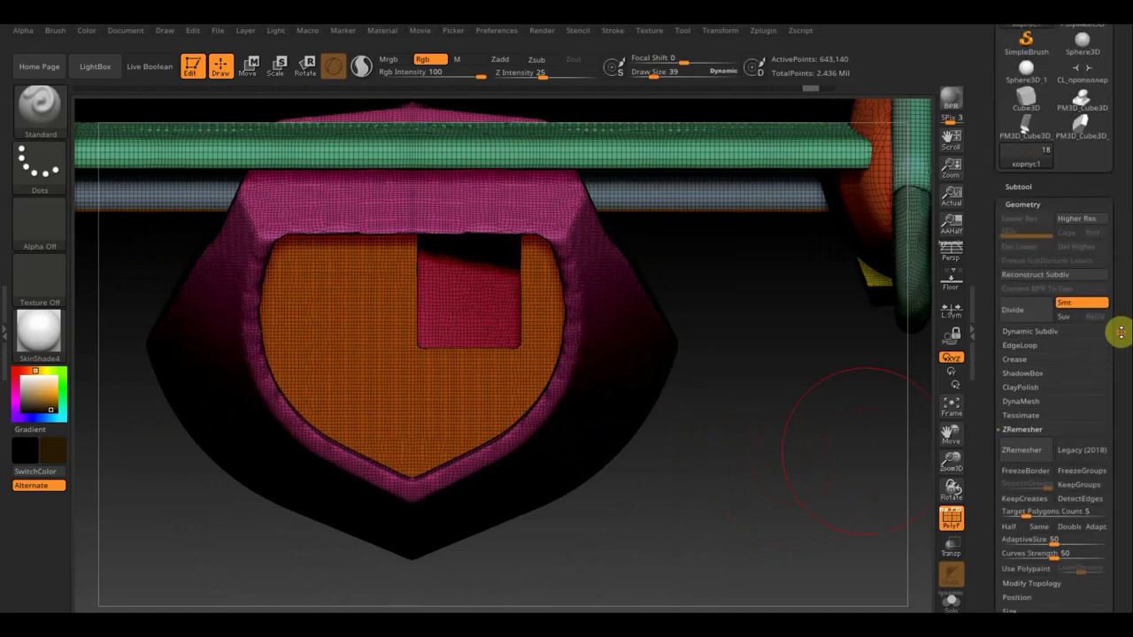
left_click(957, 516)
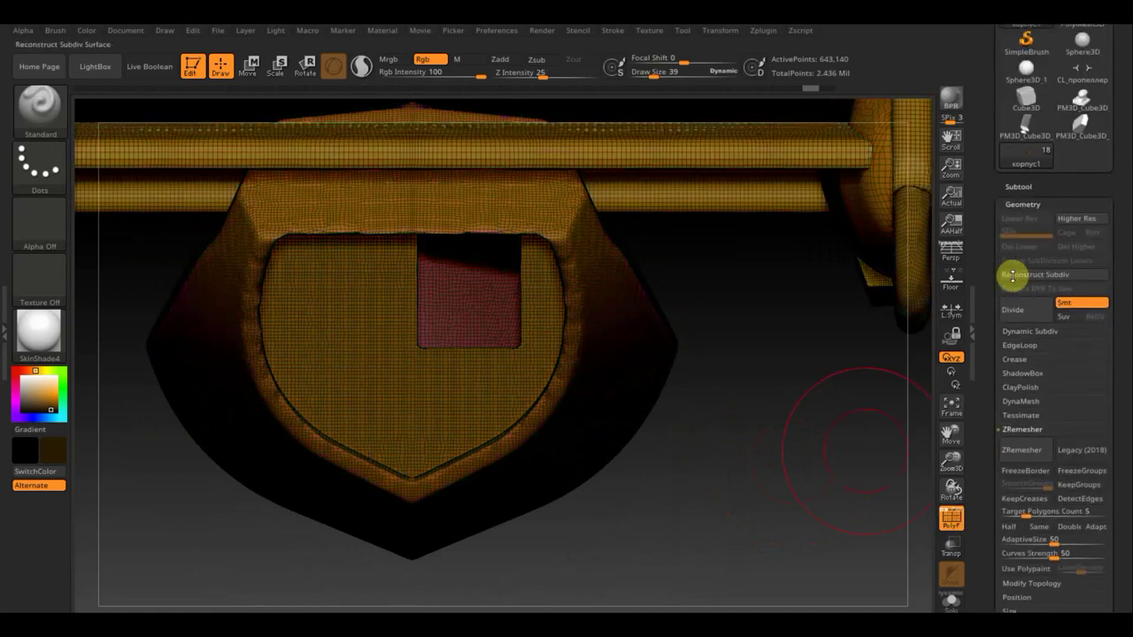
left_click(1020, 187)
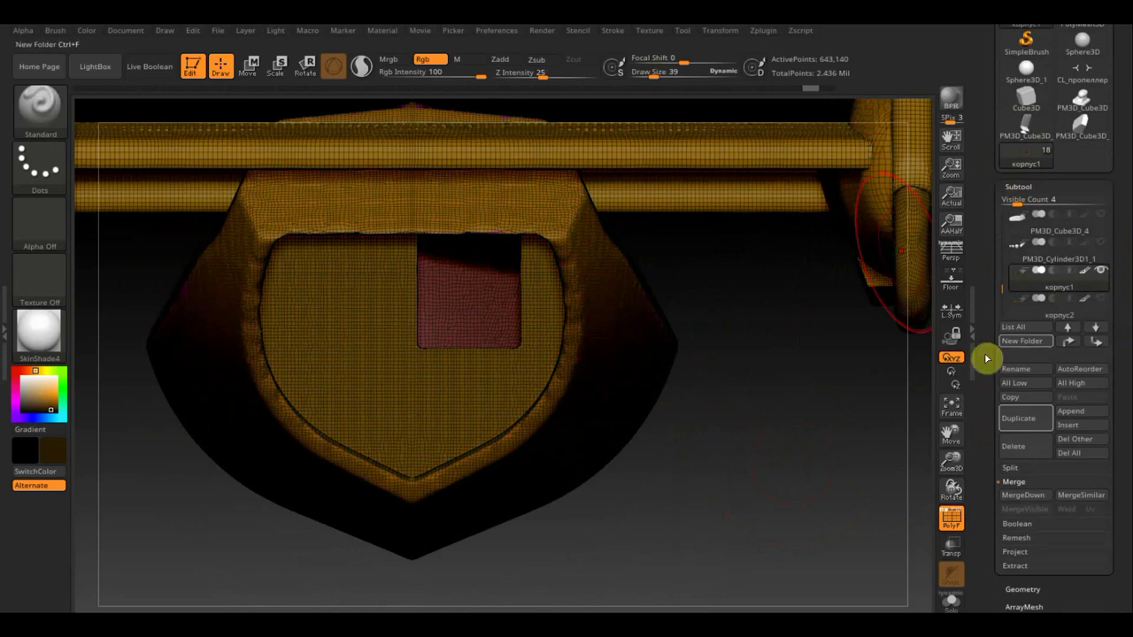
left_click(1025, 588)
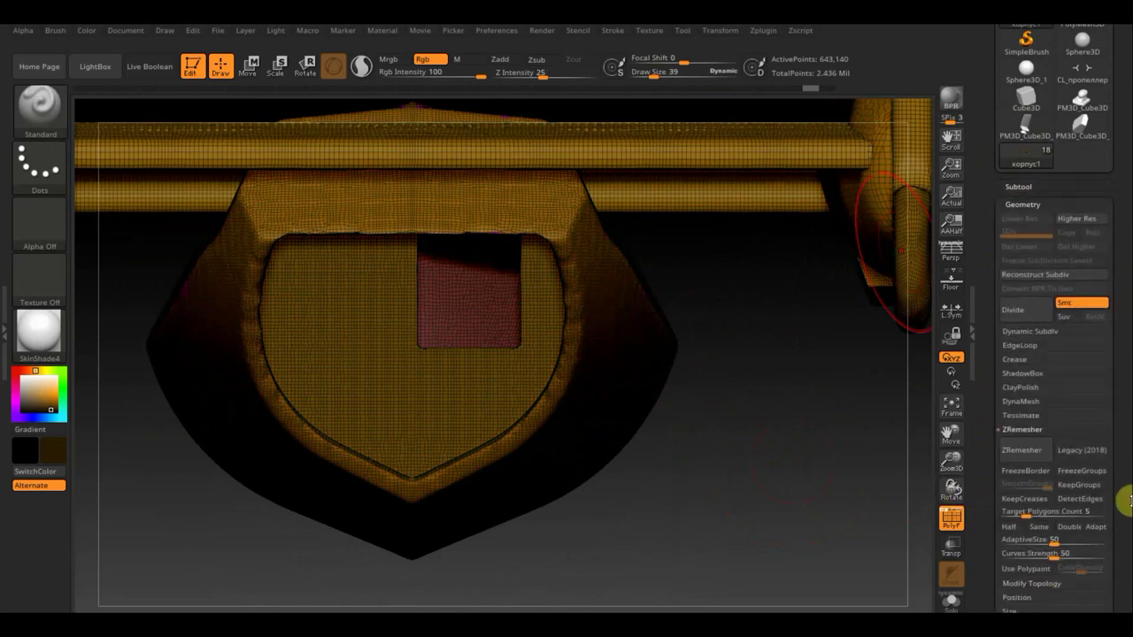
scroll(1126, 499, "down", 2)
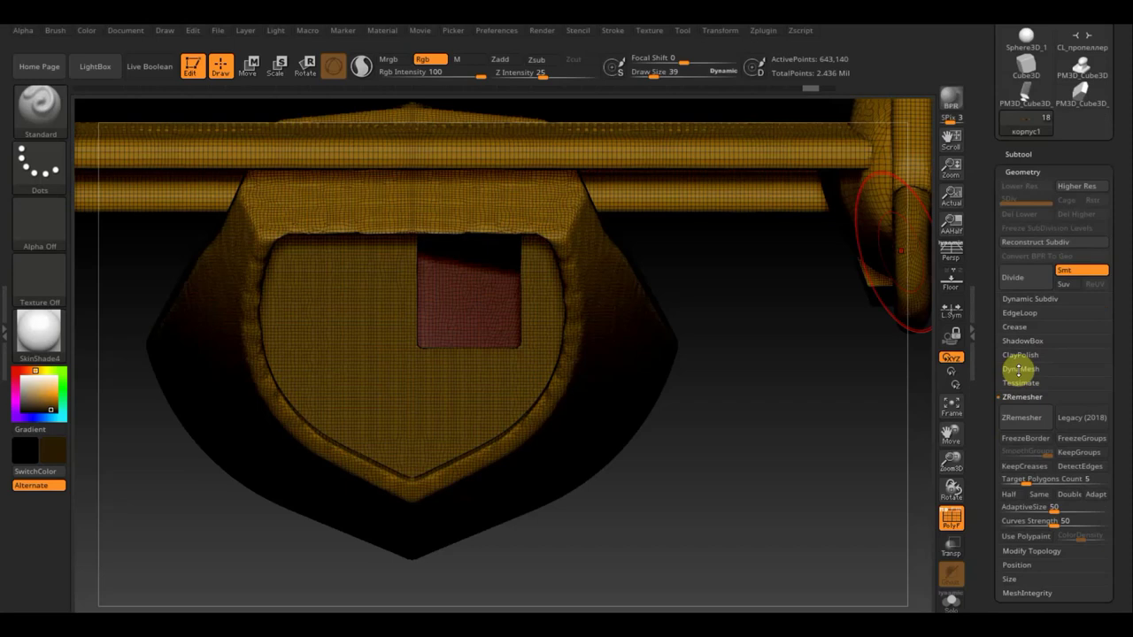
left_click(1019, 369)
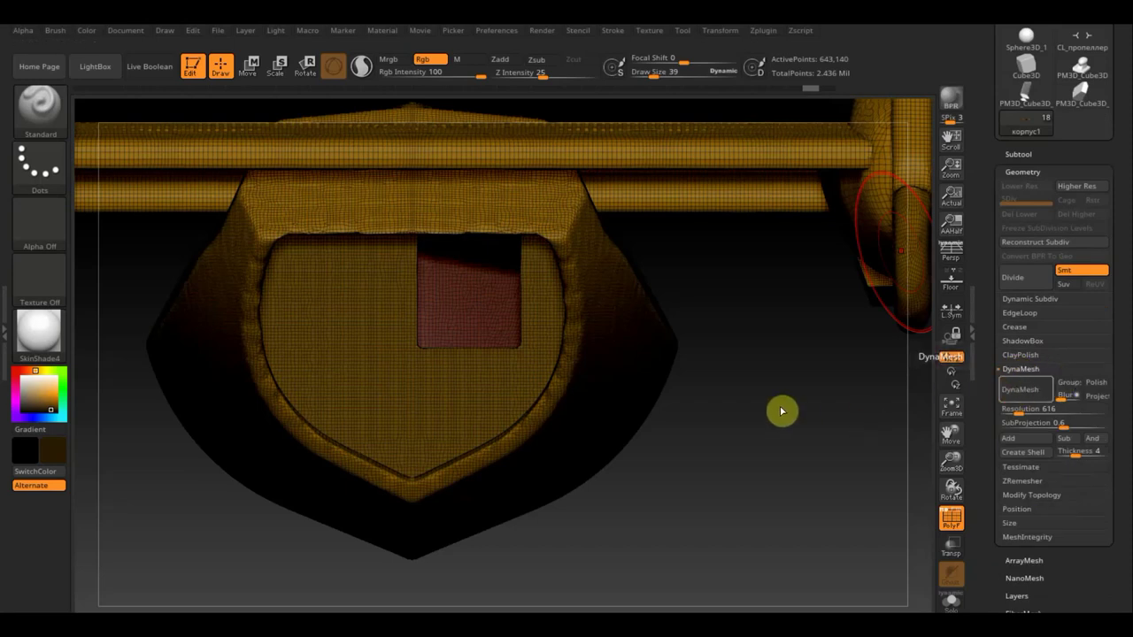
key("ctrl+d")
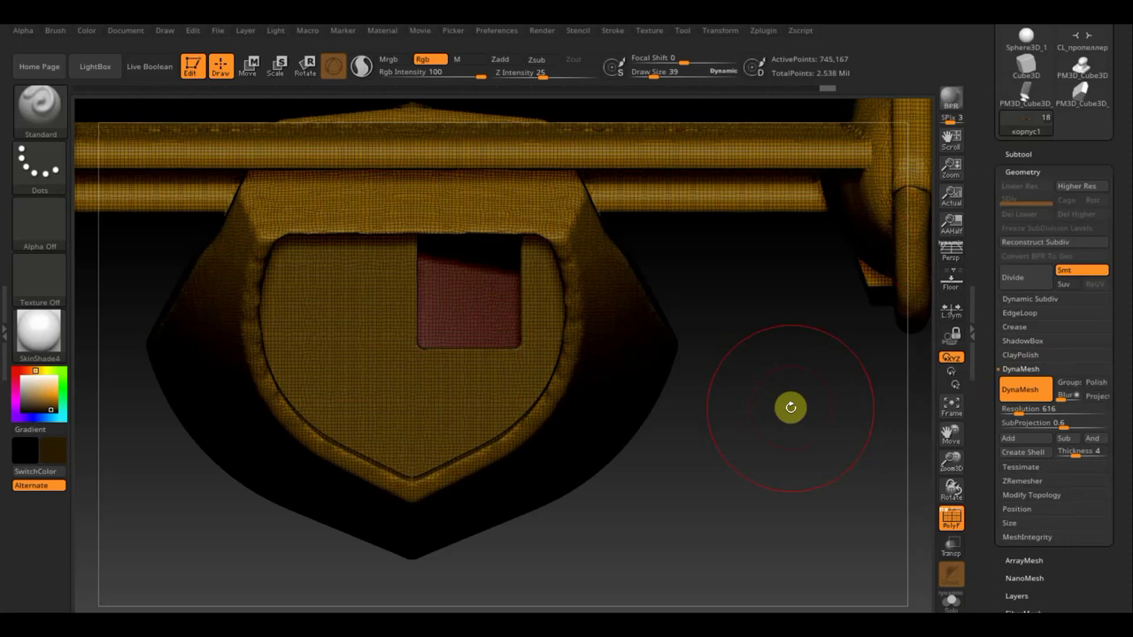
left_click_drag(1126, 509, 1124, 416)
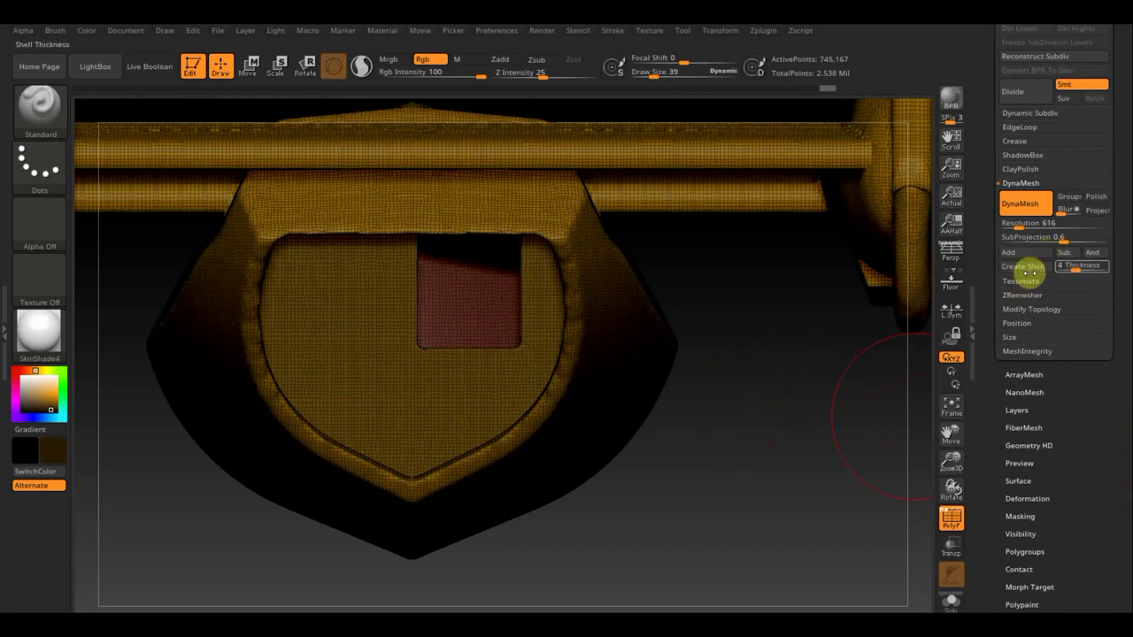
Run a trial ZRemesher pass on the hull after editing Target Polygons Count.
left_click(1037, 299)
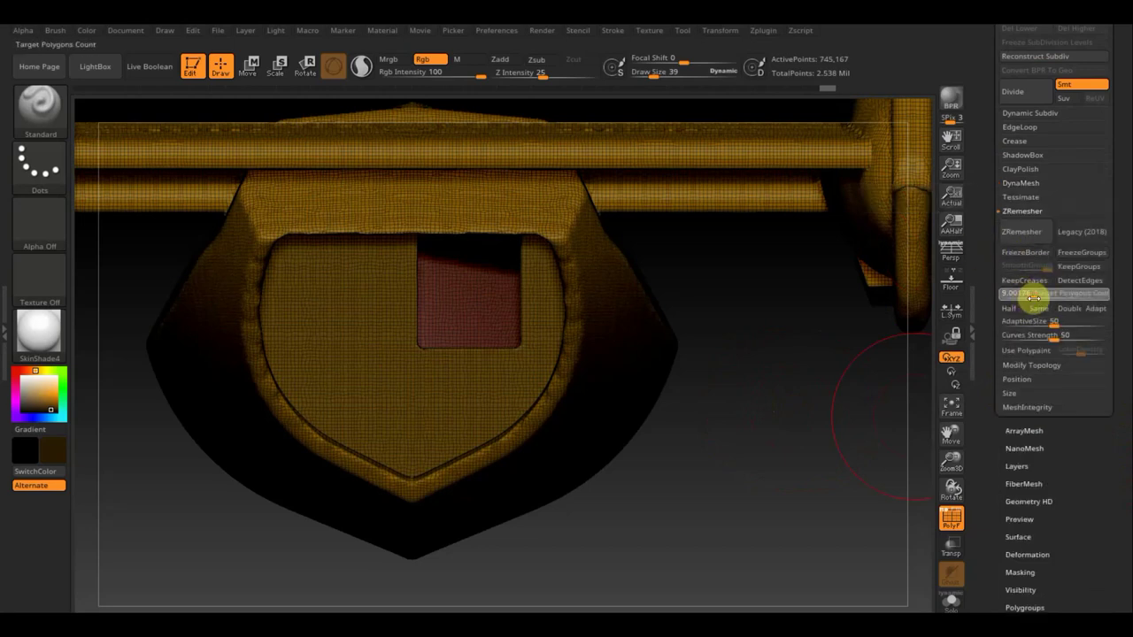
left_click(1038, 298)
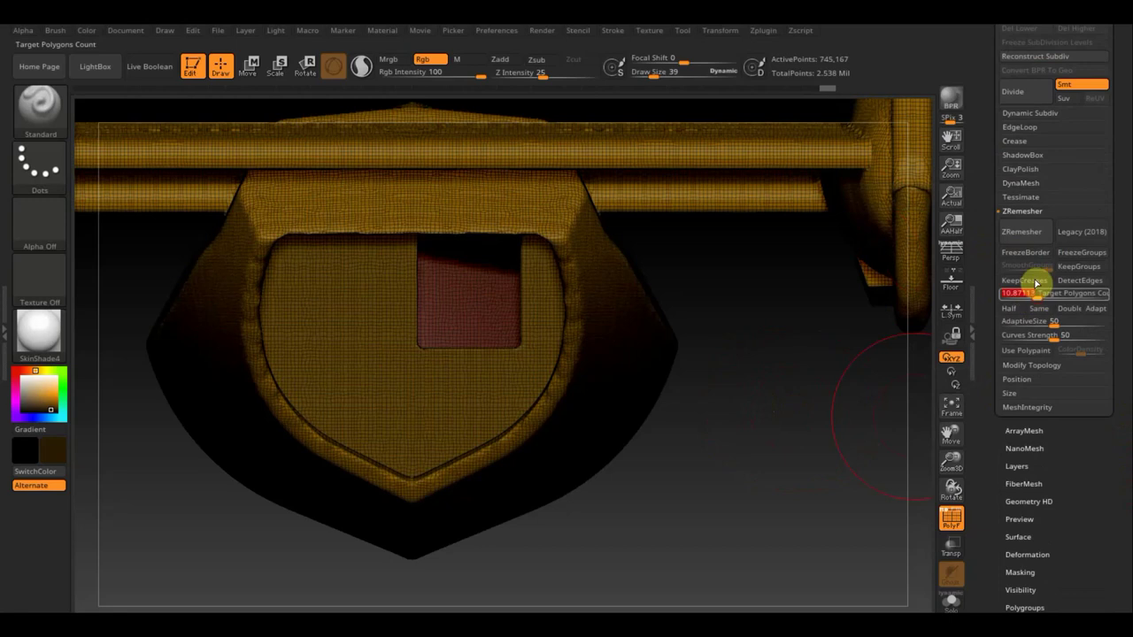
left_click(1019, 235)
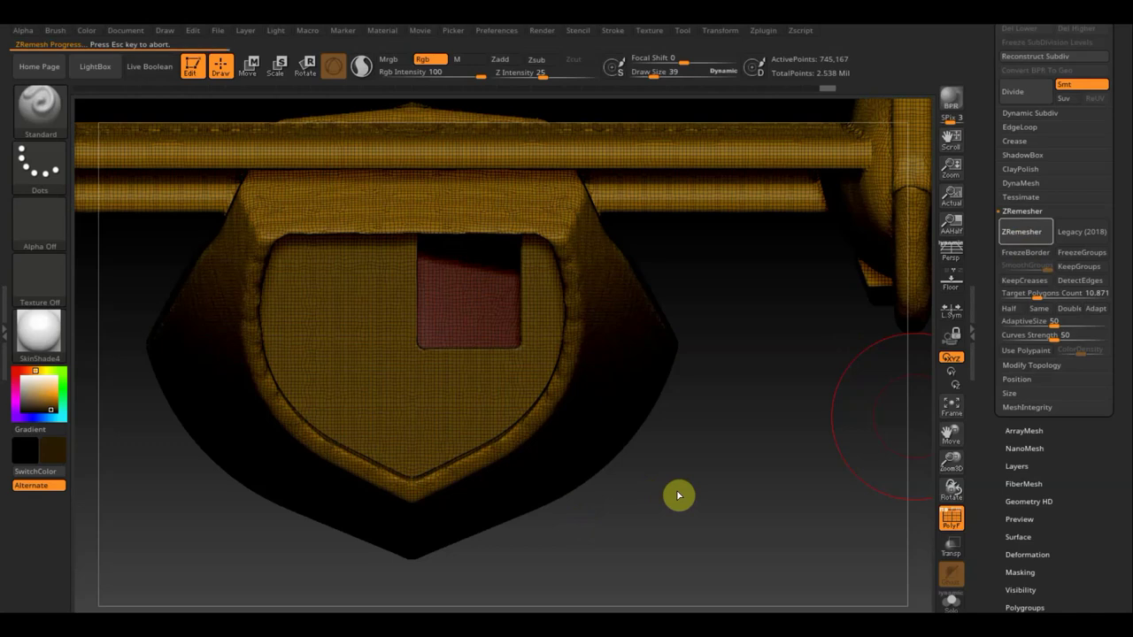
Cut a ClipCircle into the fuselage front from a straight-on view to inspect the mesh.
mouse_move(776, 425)
left_mouse_down("shift")
mouse_move(772, 458)
mouse_move(741, 455)
mouse_move(739, 494)
left_mouse_up("shift")
left_click_drag(496, 439, 435, 403, "ctrl+shift")
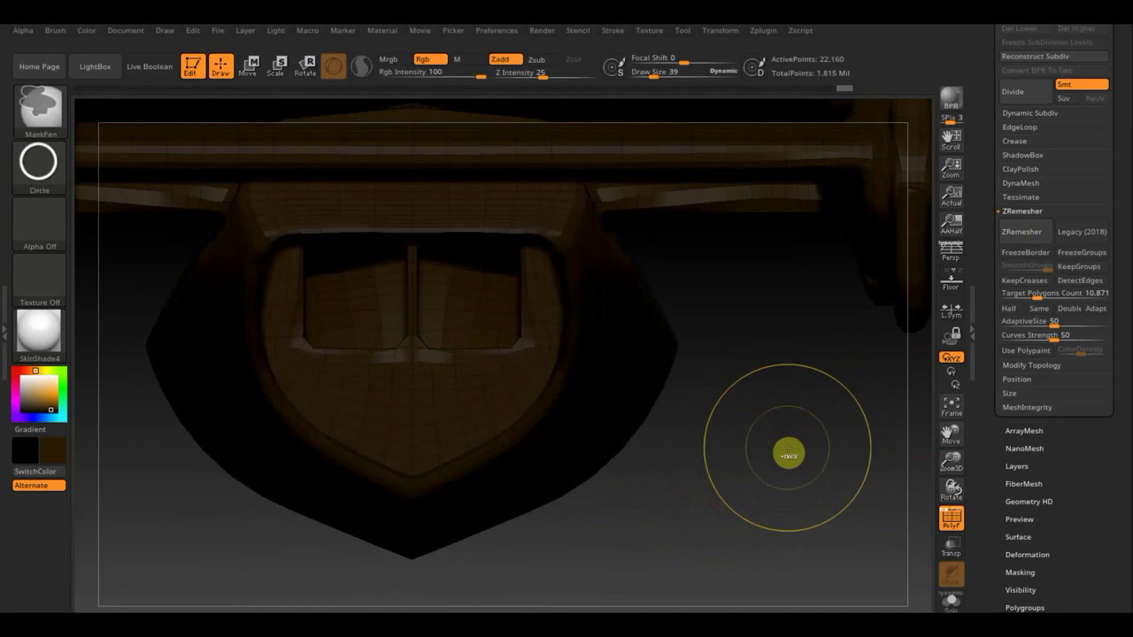
left_click_drag(379, 344, 915, 286, "ctrl+shift")
mouse_move(683, 378)
left_mouse_down()
mouse_move(744, 424)
mouse_move(736, 437)
left_mouse_up()
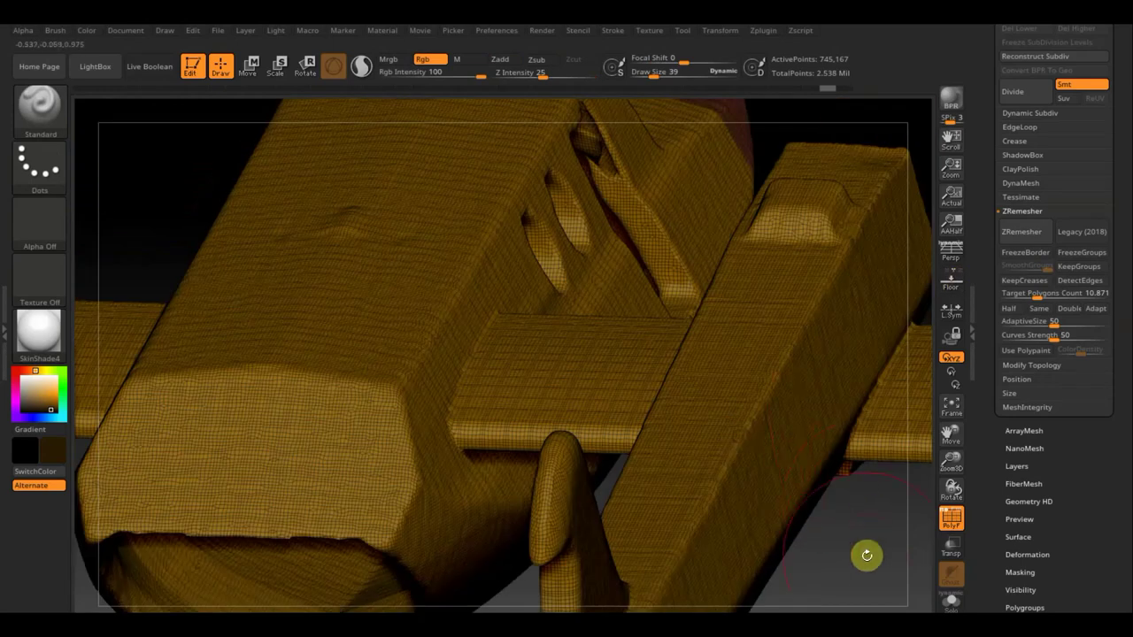
Switch off the PolyF wireframe, orbit to a frontal underside view, and step back in history.
left_click_drag(865, 501, 865, 413, "alt")
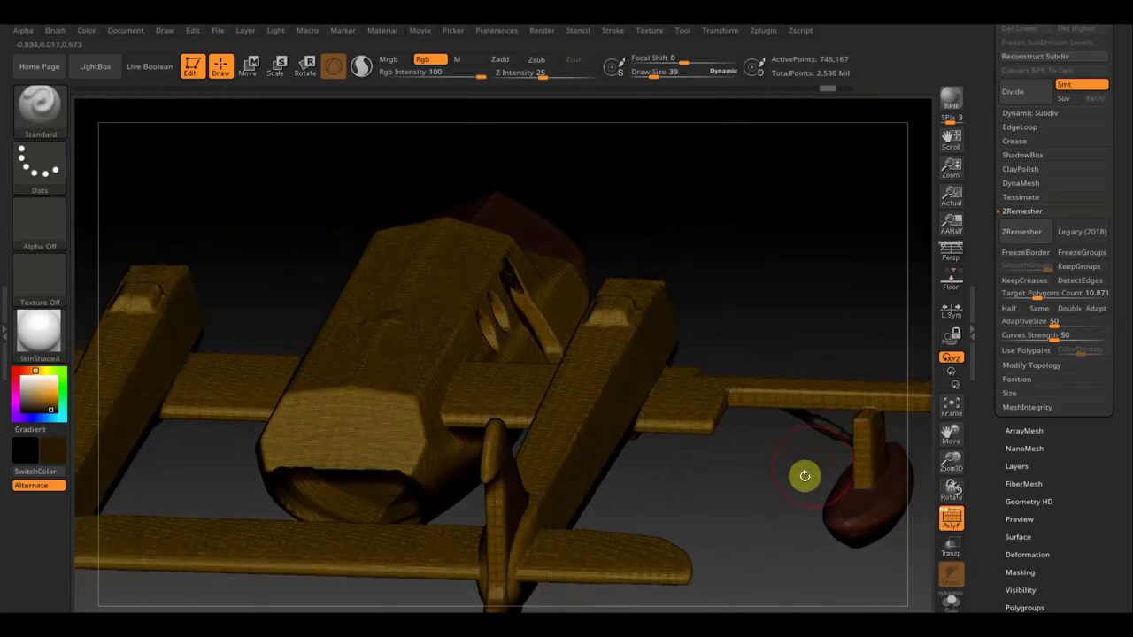
left_click_drag(800, 366, 941, 435)
left_click(951, 518)
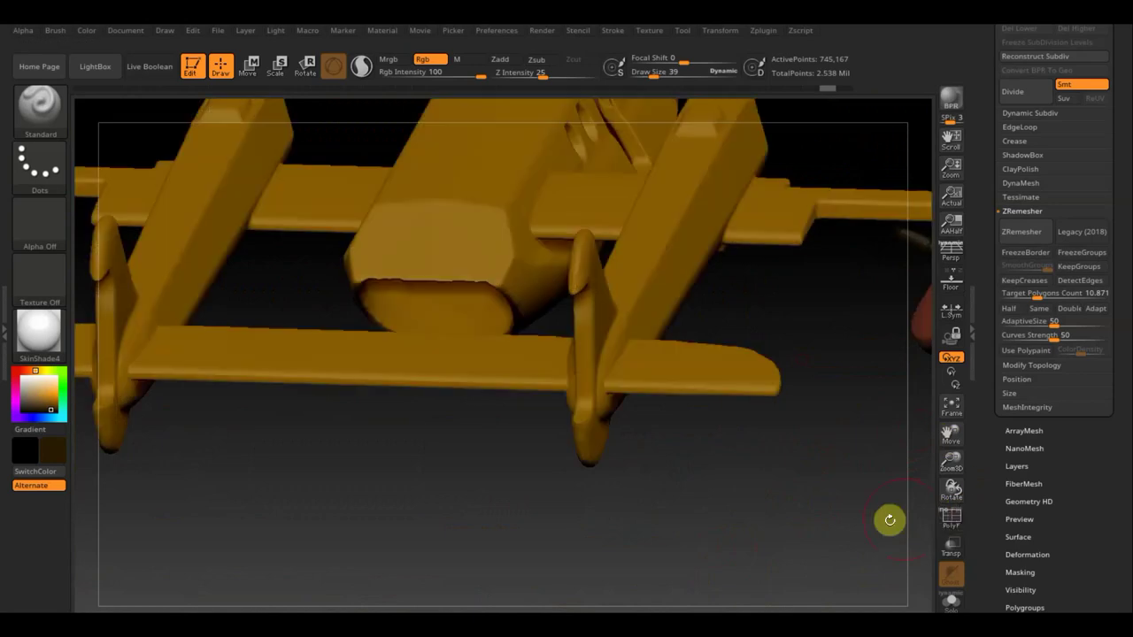
mouse_move(781, 507)
left_mouse_down()
mouse_move(745, 461)
mouse_move(785, 460)
left_mouse_up()
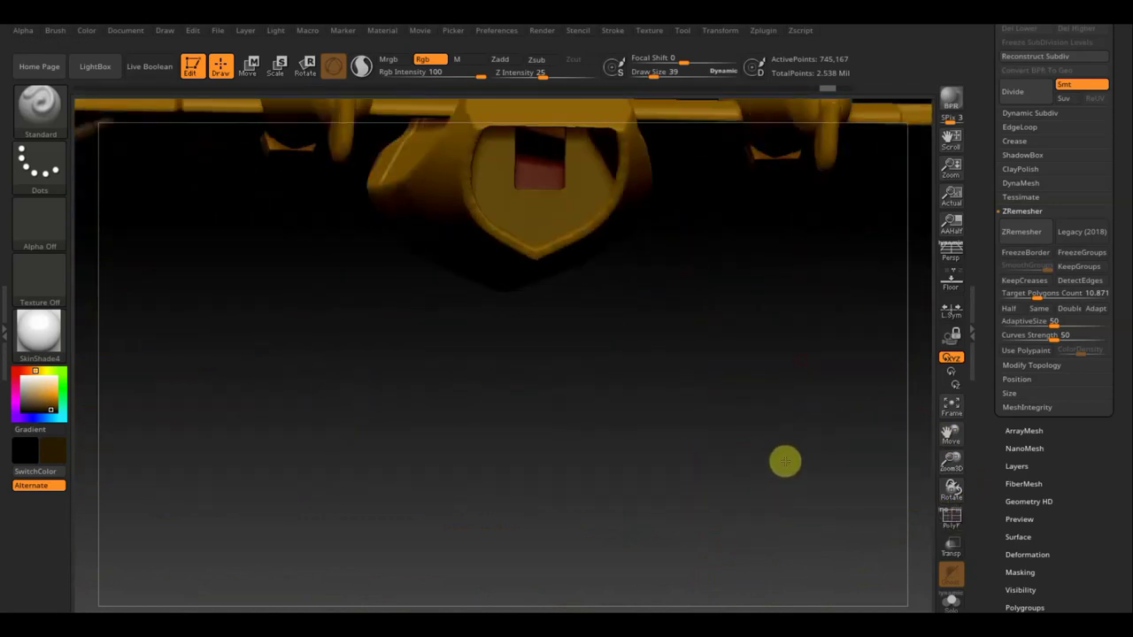
left_click_drag(782, 366, 759, 448)
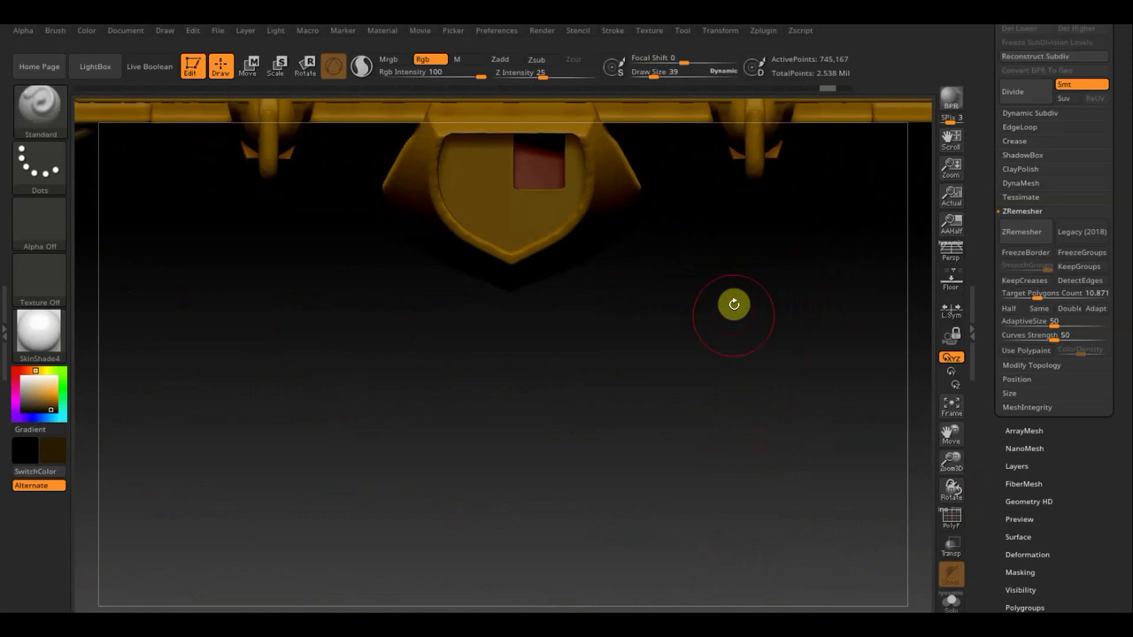
left_click_drag(724, 323, 707, 423)
key("ctrl+shift")
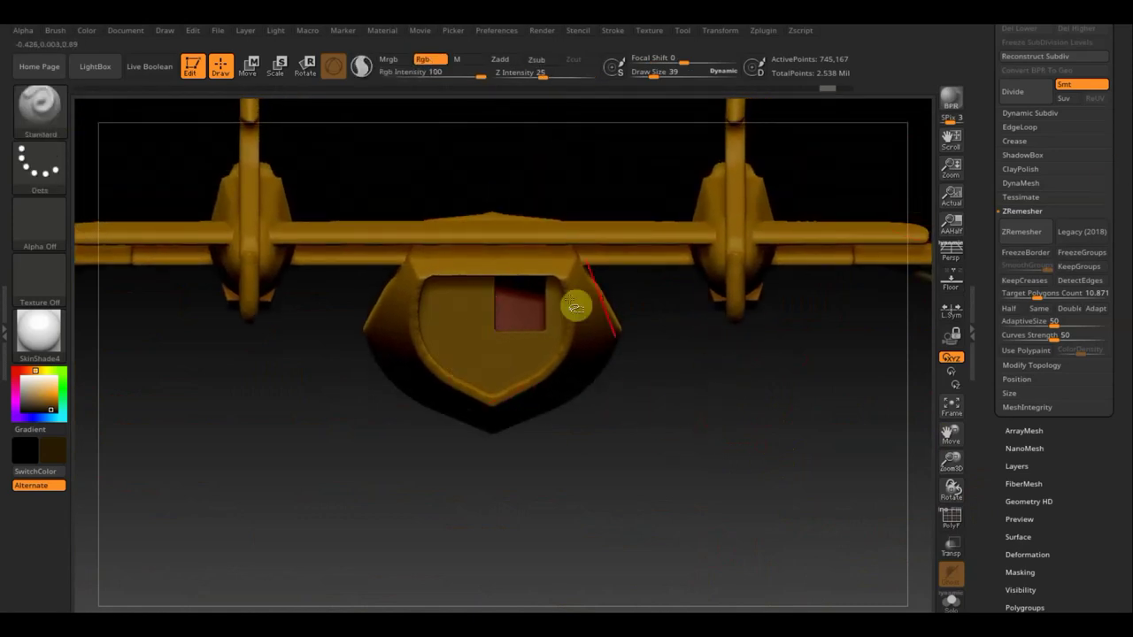
left_click(794, 86)
Isolate the front nose panel with Ctrl+Shift and orbit around it to inspect it.
key("ctrl+shift")
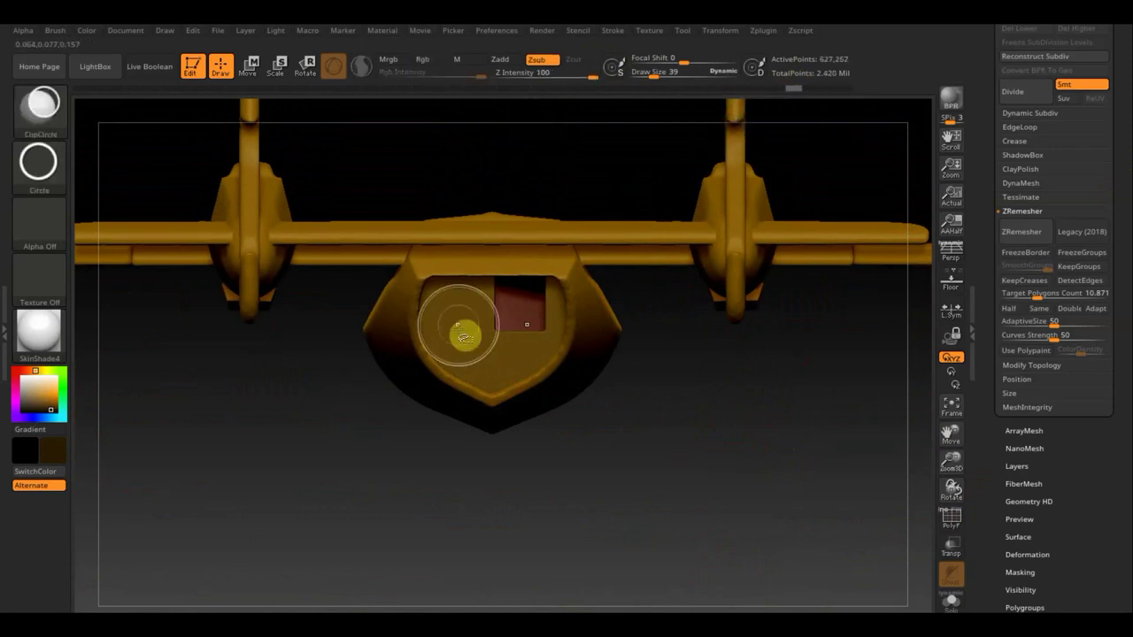
left_click(454, 335, "ctrl+shift")
left_click_drag(696, 324, 763, 331)
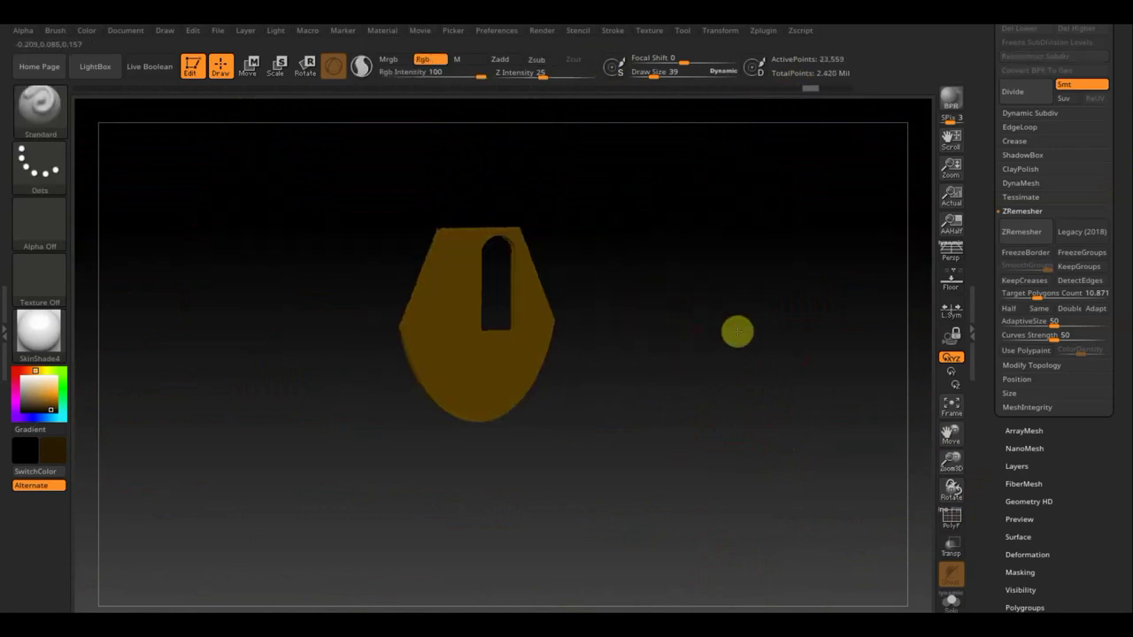
key("shift")
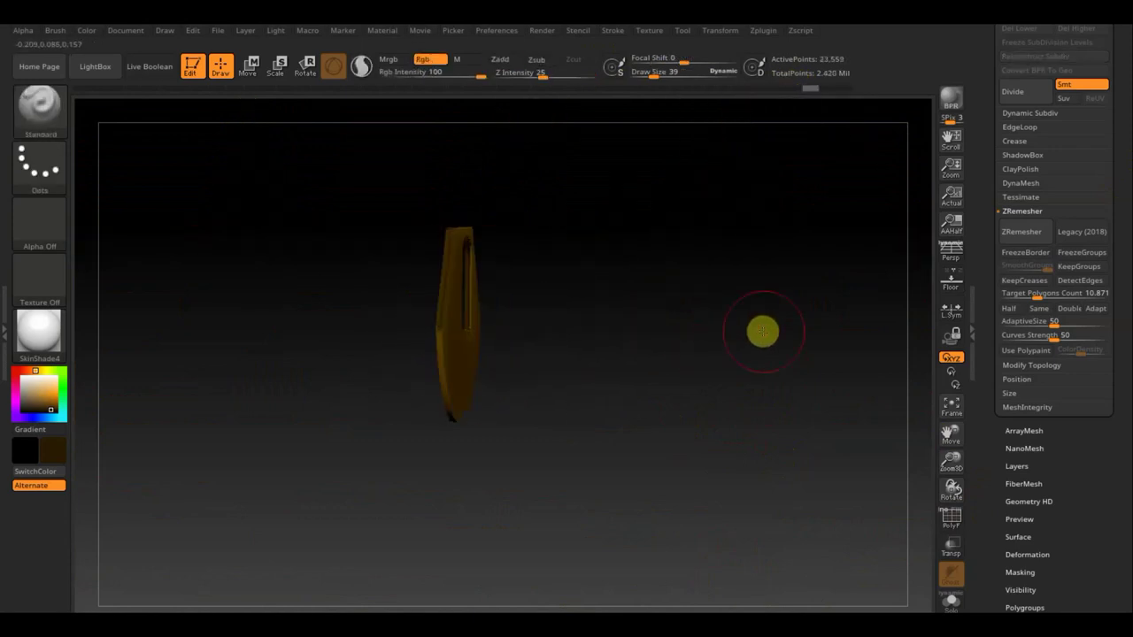
mouse_move(765, 334)
left_mouse_down("shift")
mouse_move(667, 286)
mouse_move(632, 291)
left_mouse_up("shift")
left_click_drag(451, 253, 452, 295)
mouse_move(552, 293)
left_mouse_down()
mouse_move(724, 296)
mouse_move(739, 339)
left_mouse_up()
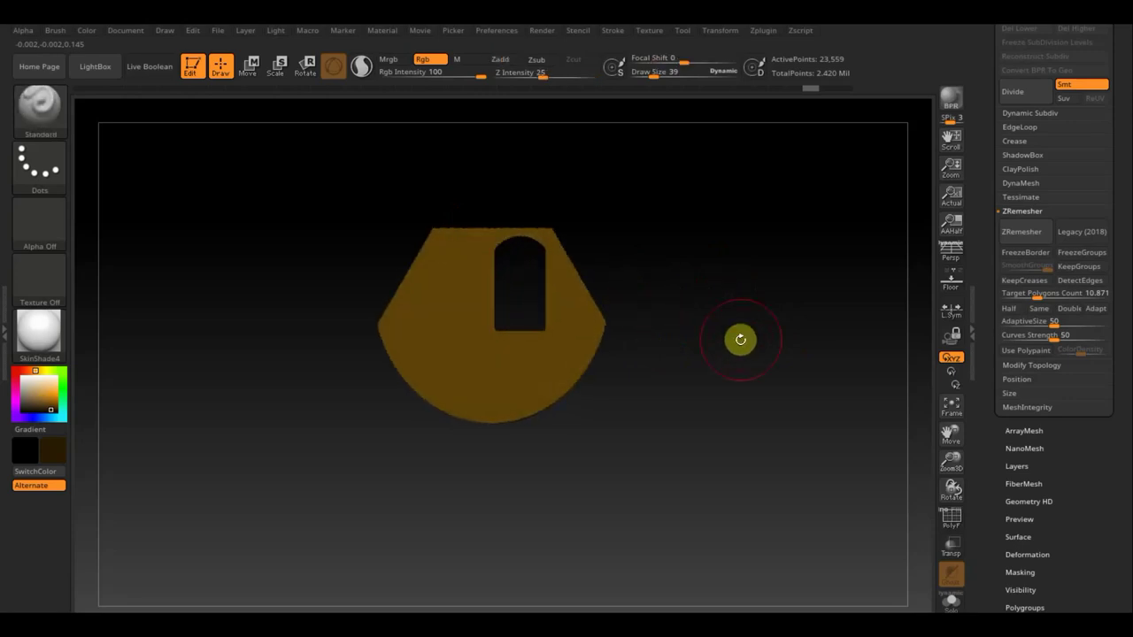
Unhide all parts and zoom out to show the whole seaplane front-on.
left_click(812, 393, "ctrl+shift")
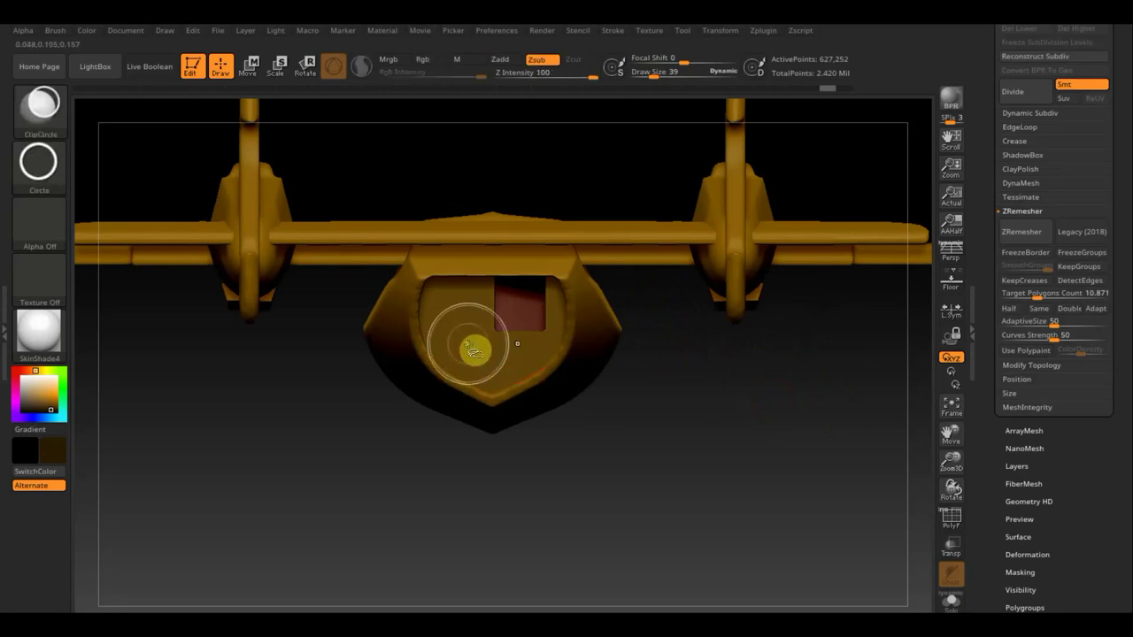
mouse_move(734, 471)
left_mouse_down("alt")
mouse_move(708, 399)
mouse_move(719, 432)
mouse_move(680, 408)
mouse_move(699, 427)
left_mouse_up("alt")
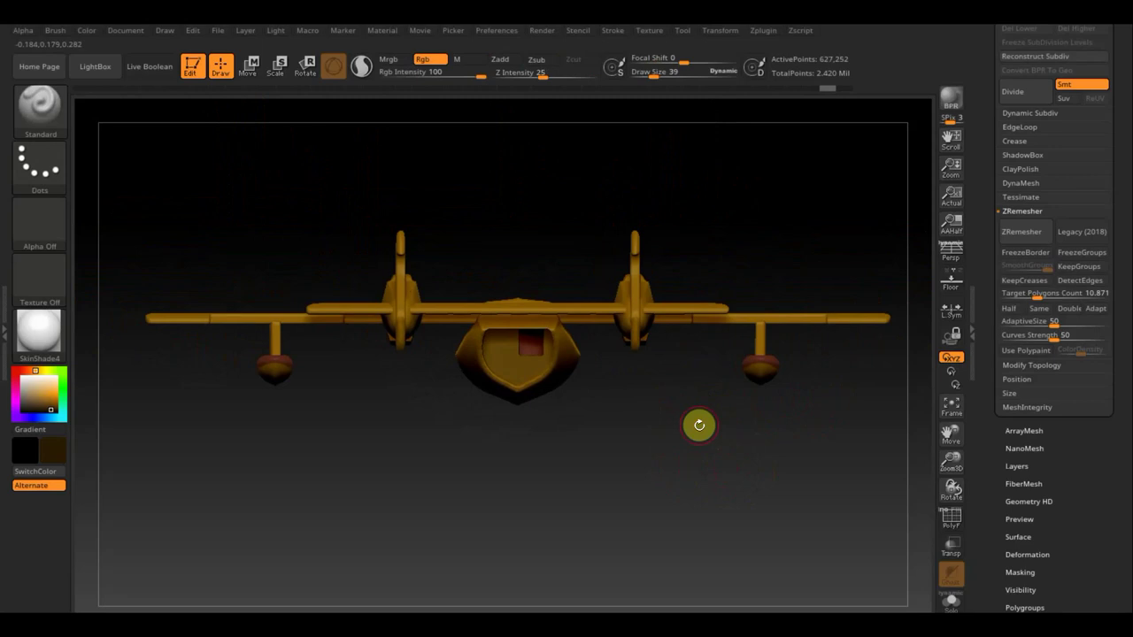
key("ctrl")
Remesh the hull with ZRemesher at a 33.948 target, dropping it to 67,314 points.
left_click(1038, 293)
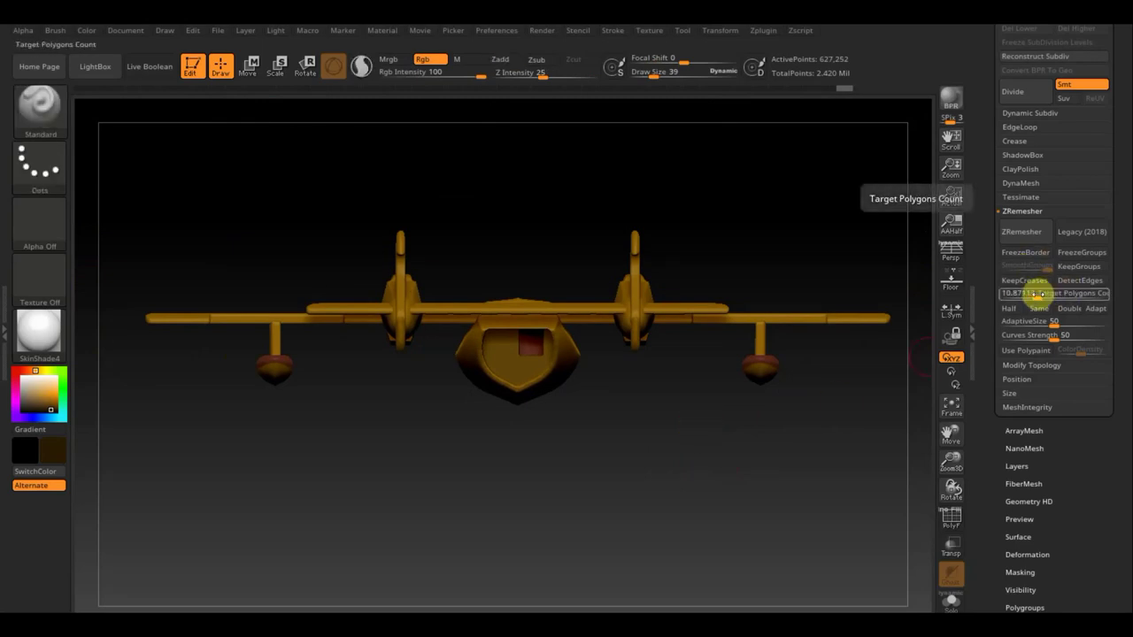
left_click_drag(1037, 298, 1049, 297)
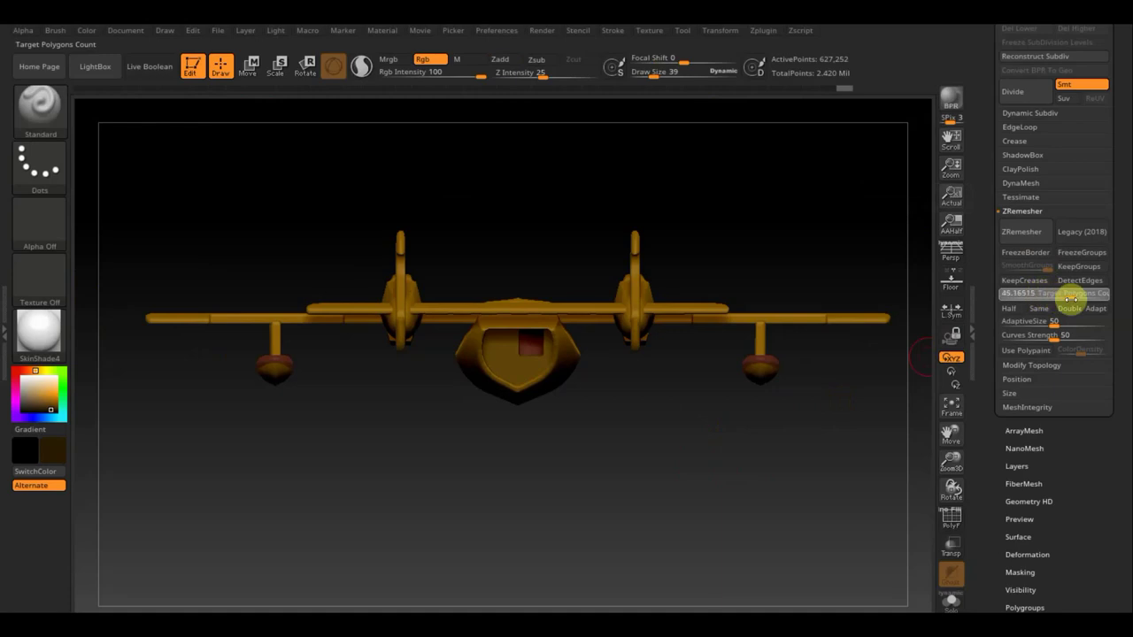
left_click(1021, 232)
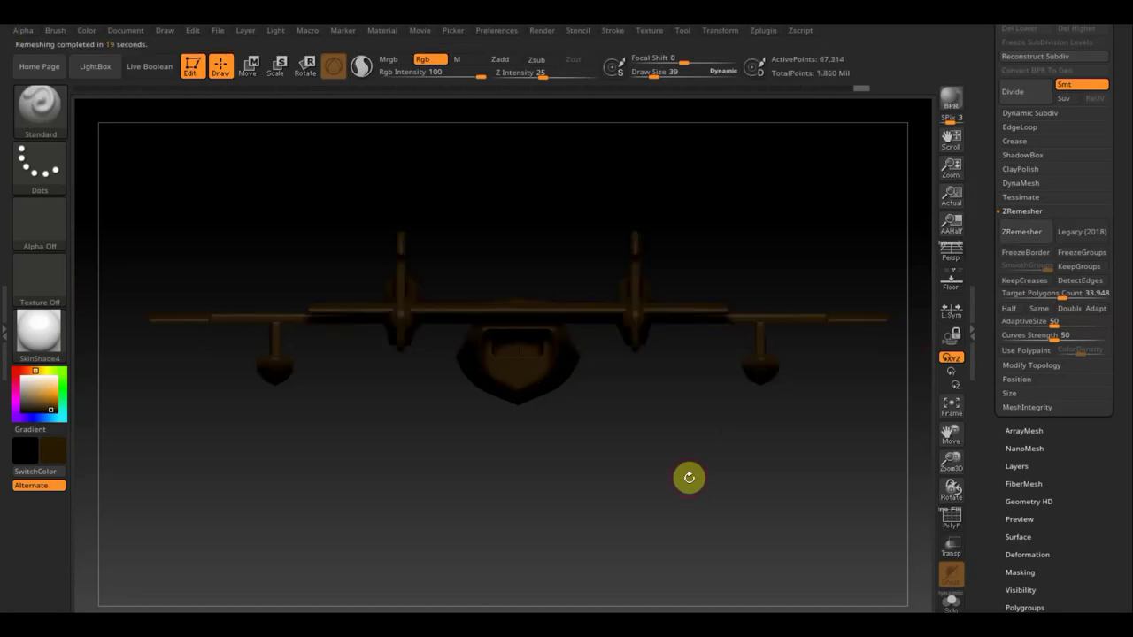
mouse_move(753, 465)
left_mouse_down("alt")
mouse_move(837, 494)
mouse_move(807, 561)
mouse_move(800, 524)
mouse_move(804, 543)
mouse_move(811, 430)
mouse_move(782, 400)
mouse_move(761, 458)
left_mouse_up("alt")
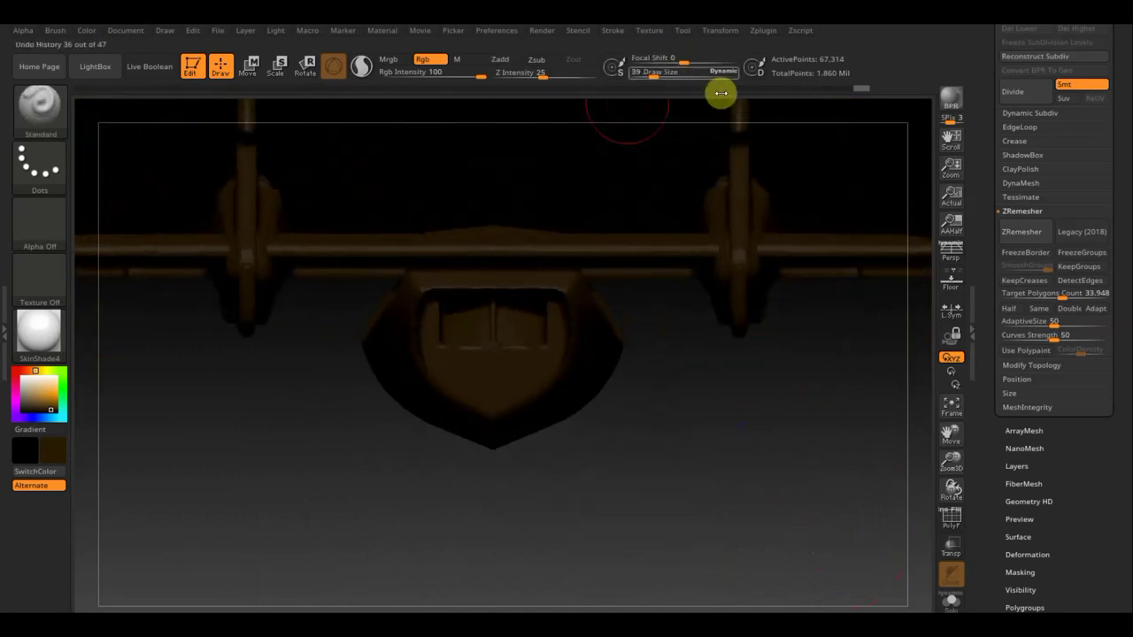
Undo the remesh, hide the nose panel, and remove it with Del Hidden.
left_click(830, 92)
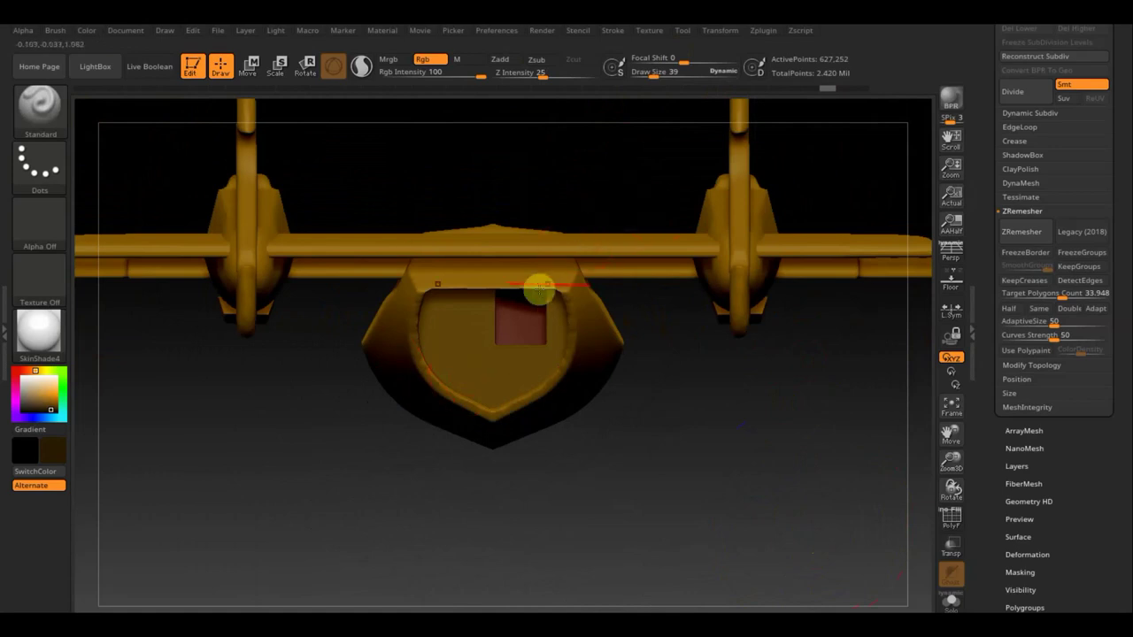
left_click(457, 344, "ctrl+shift")
left_click(457, 343, "ctrl+shift")
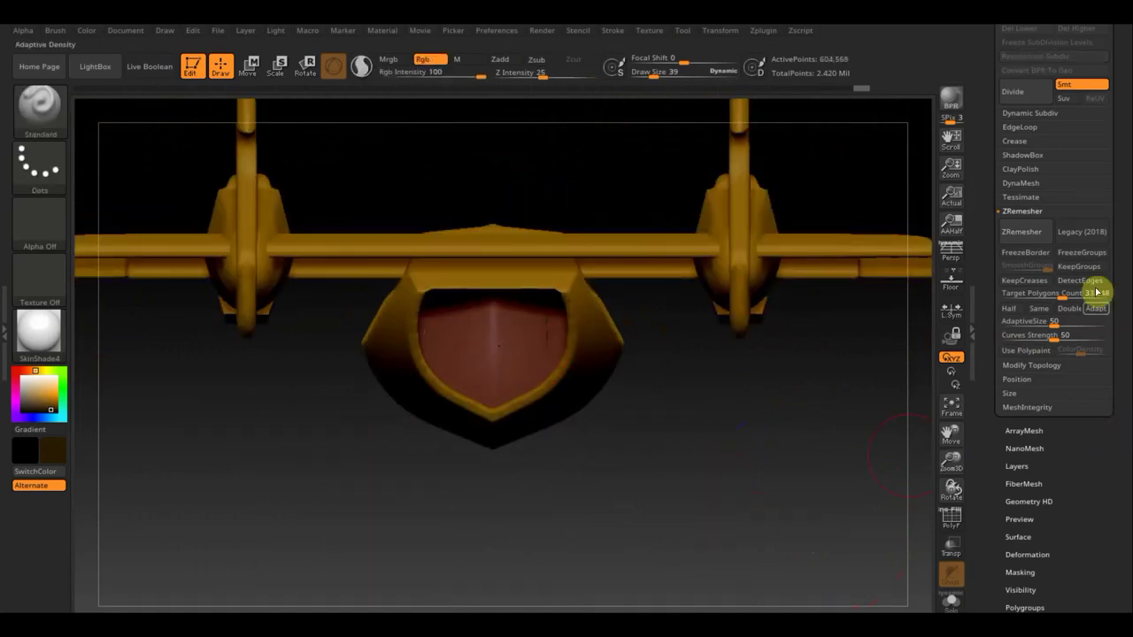
left_click(1039, 368)
left_click(1021, 280)
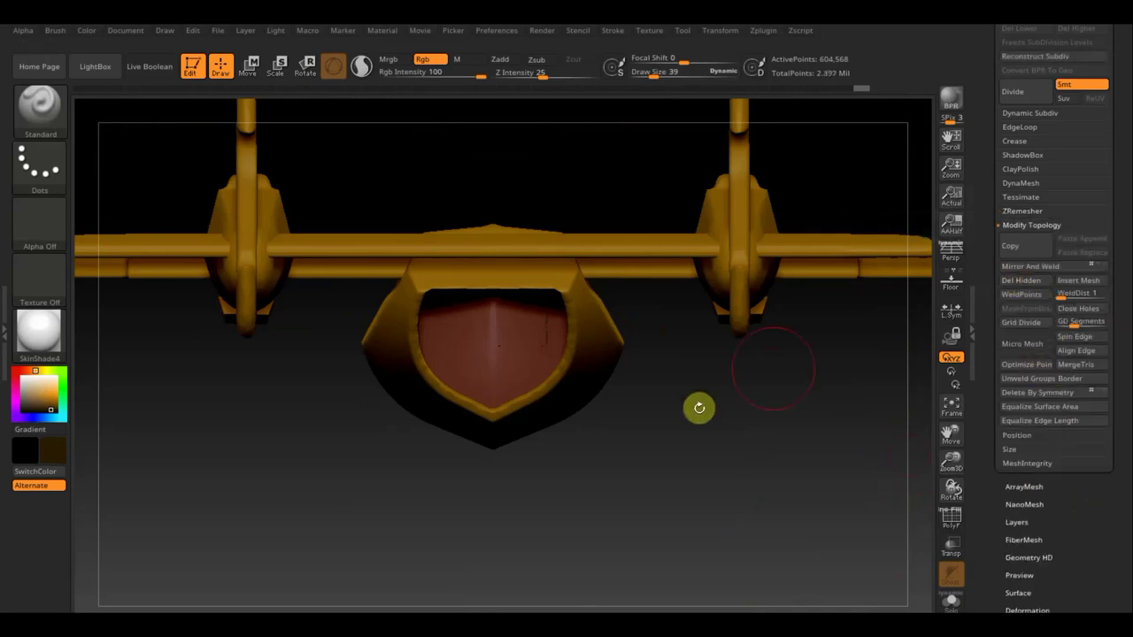
Hide a small leftover piece inside the nose opening using a size 10 brush.
left_click_drag(730, 385, 569, 382)
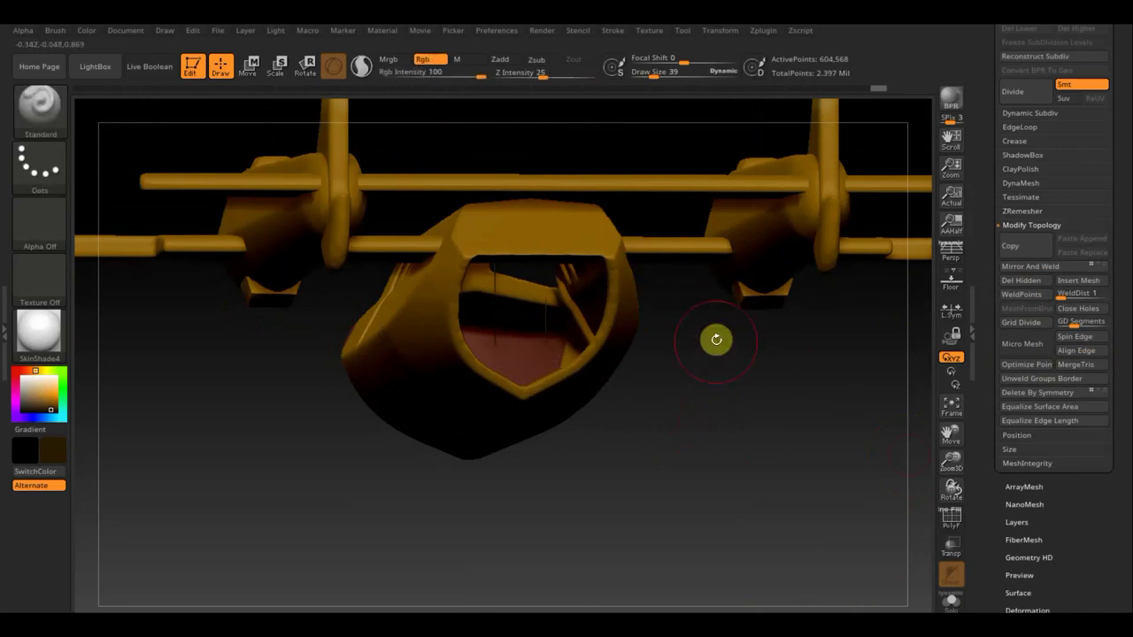
left_click_drag(716, 361, 720, 448, "alt")
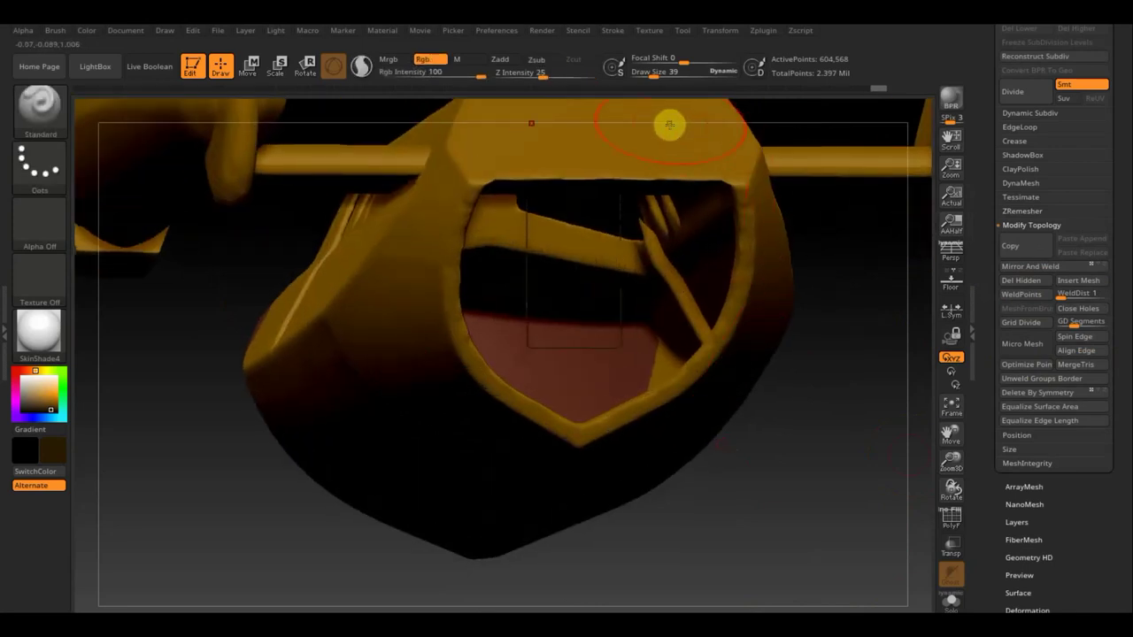
left_click_drag(654, 72, 648, 73)
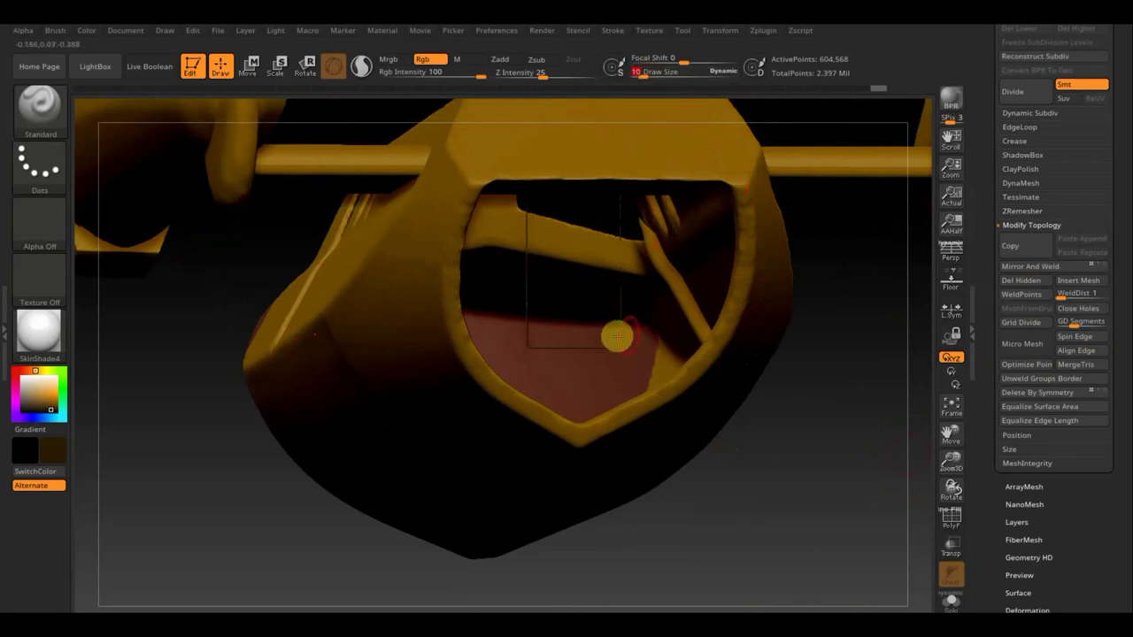
left_click_drag(615, 337, 620, 337, "ctrl+shift")
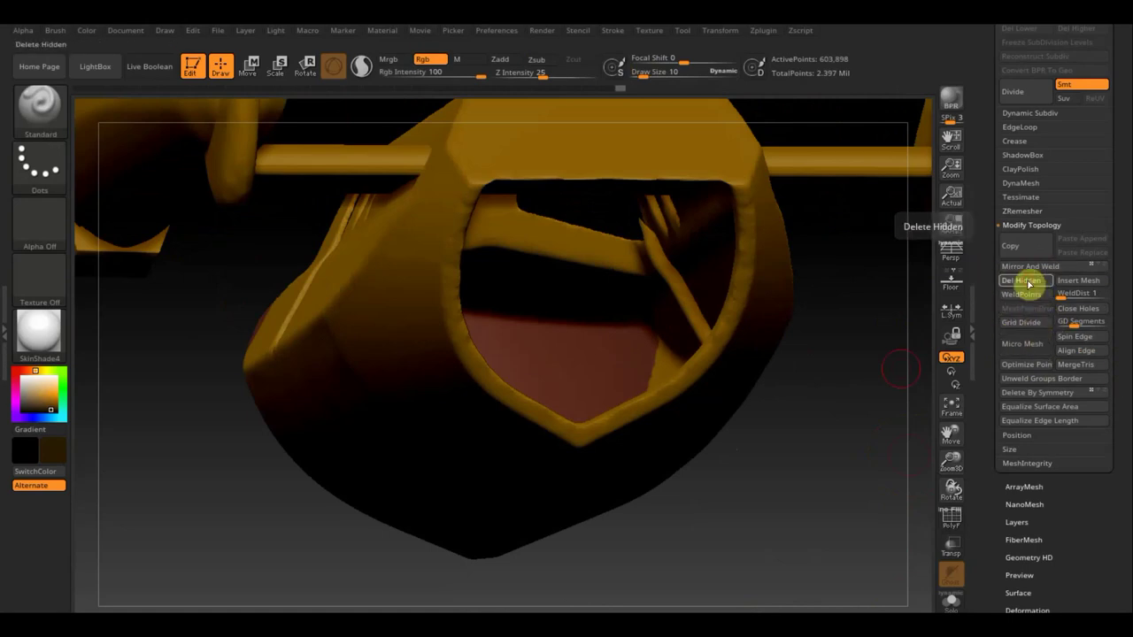
mouse_move(912, 353)
left_mouse_down()
mouse_move(880, 379)
mouse_move(855, 369)
mouse_move(858, 392)
left_mouse_up()
mouse_move(838, 484)
left_mouse_down()
mouse_move(803, 297)
mouse_move(637, 243)
left_mouse_up()
left_click_drag(661, 504, 610, 504)
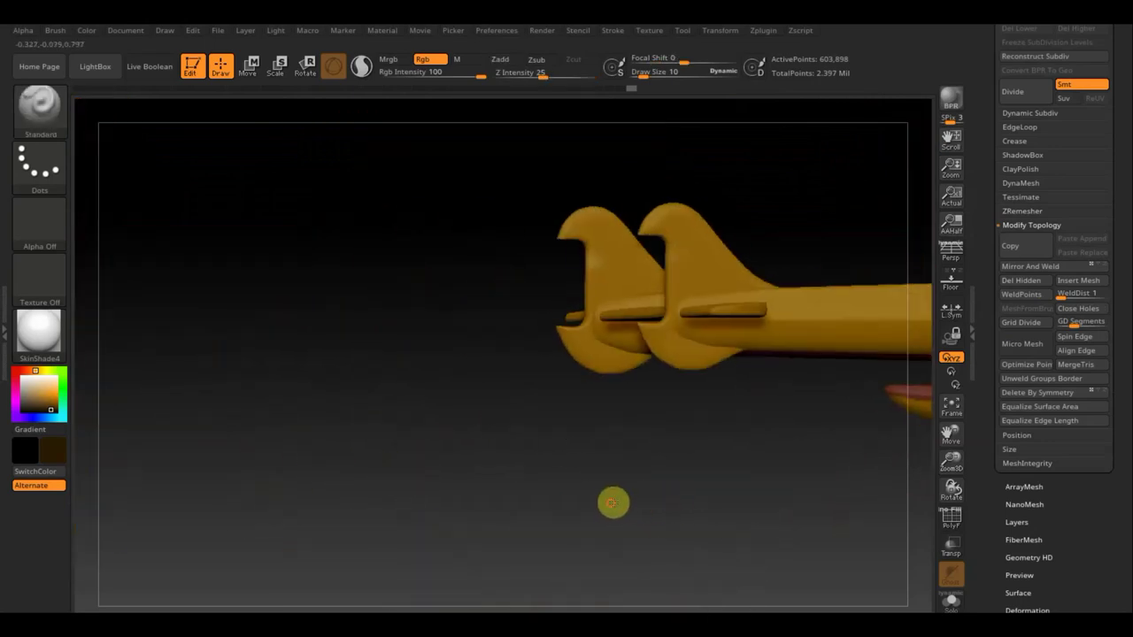
ZRemesh the fuselage at a 10.871 target to 23,124 points and inspect it with PolyF.
left_click_drag(832, 474, 357, 458, "alt")
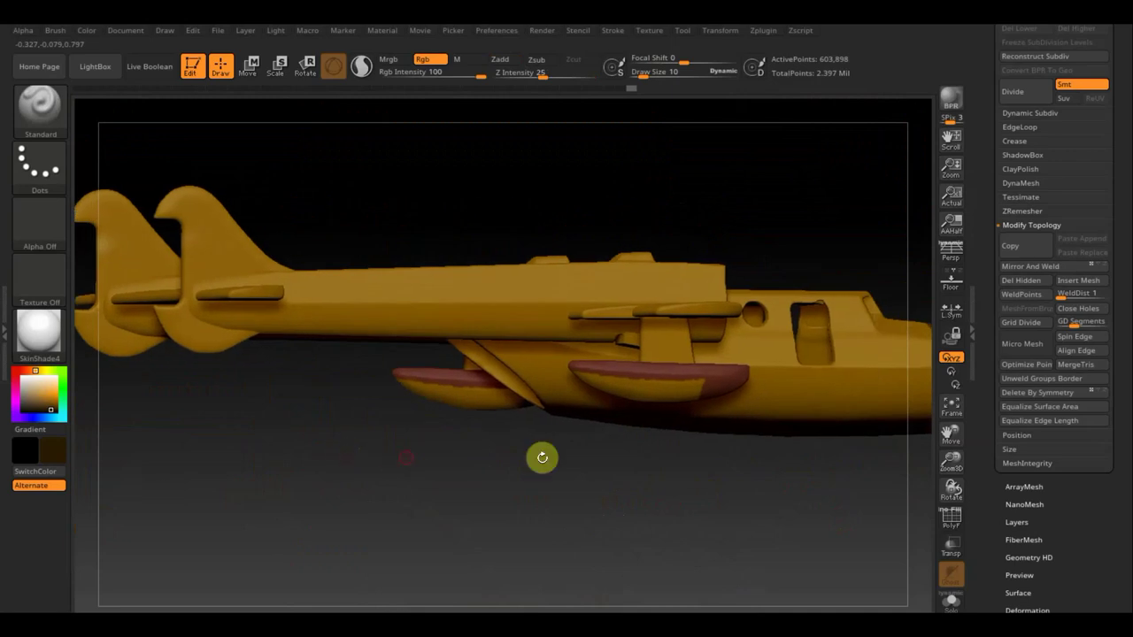
left_click(1029, 211)
left_click(1041, 295)
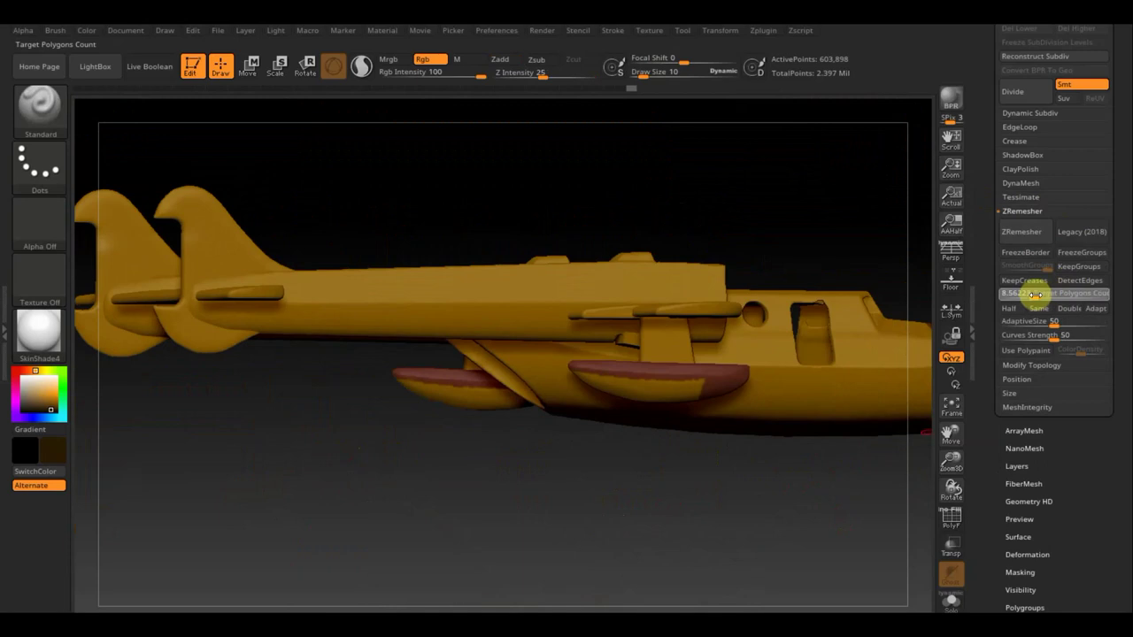
left_click(1023, 232)
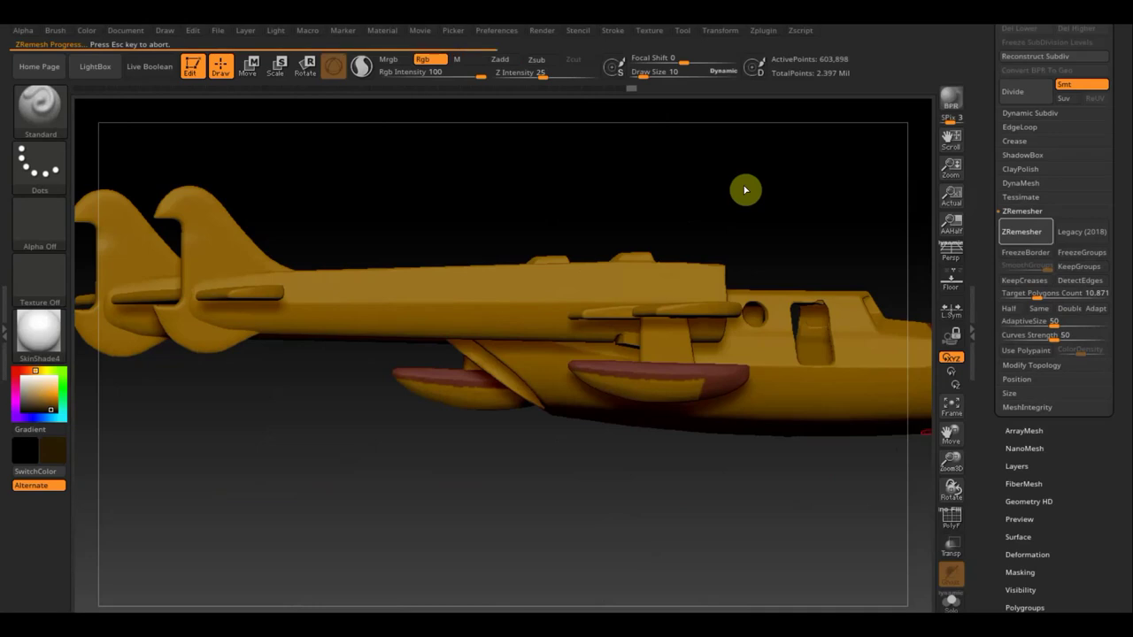
left_click(956, 521)
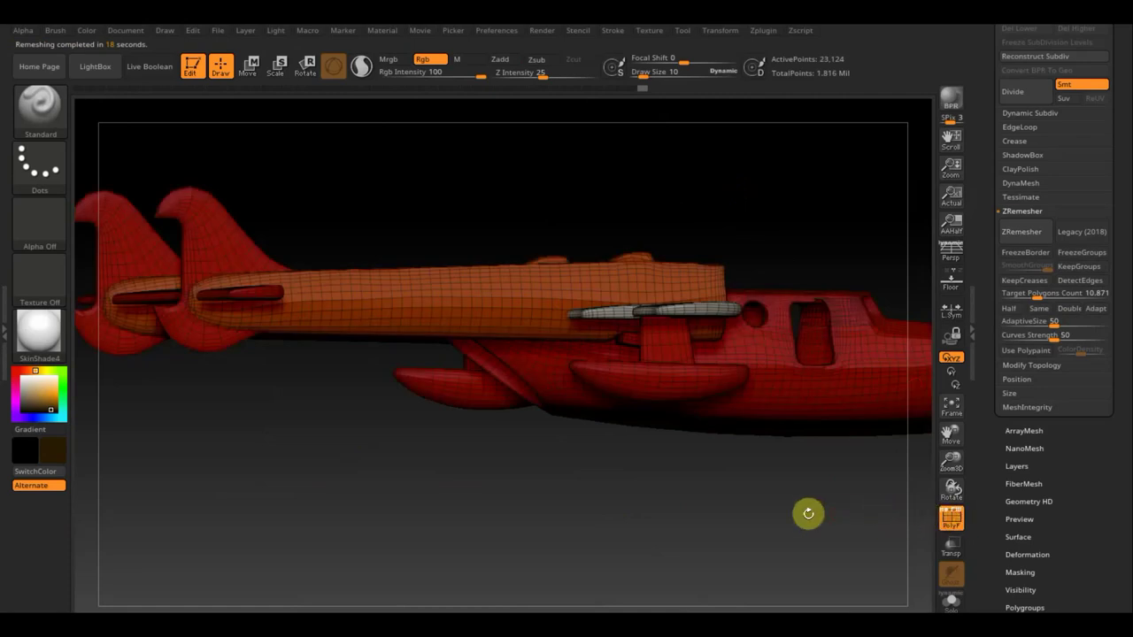
mouse_move(813, 515)
left_mouse_down()
mouse_move(679, 526)
mouse_move(585, 561)
left_mouse_up()
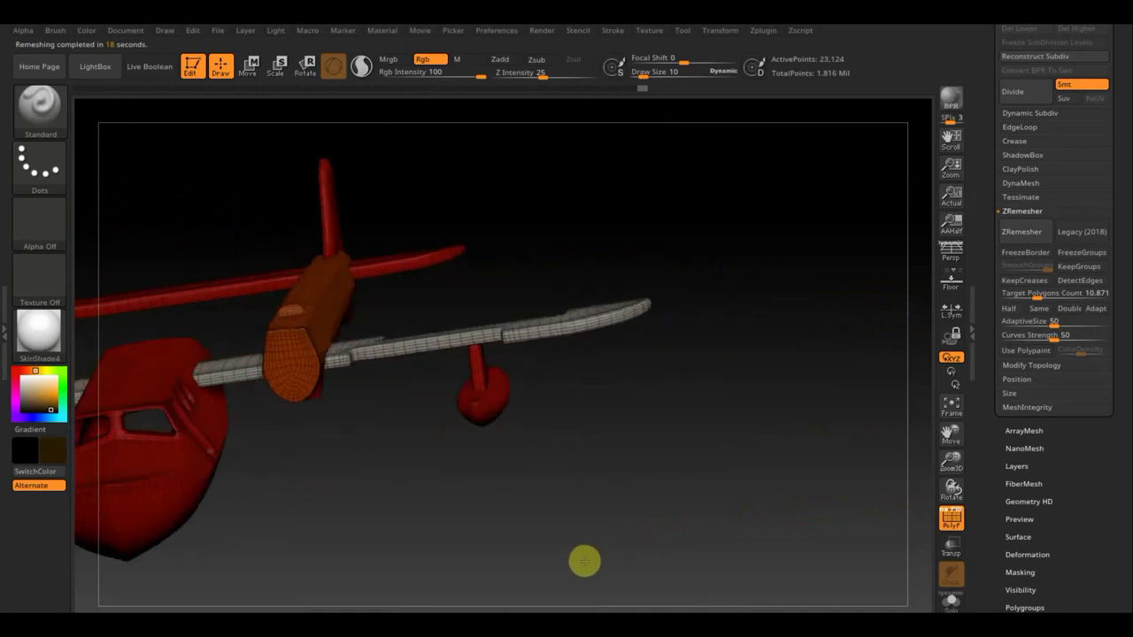
Hide the PolyF overlay and set the paint colour to white.
left_click(939, 525)
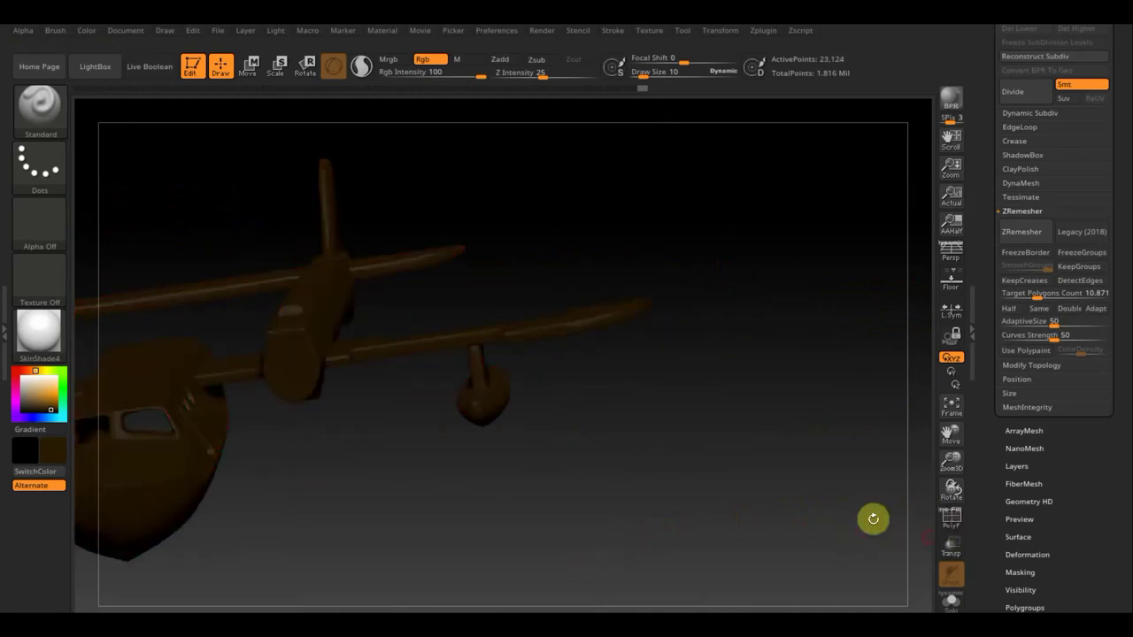
left_click_drag(779, 506, 886, 501)
left_click_drag(802, 490, 295, 413)
left_click(18, 380)
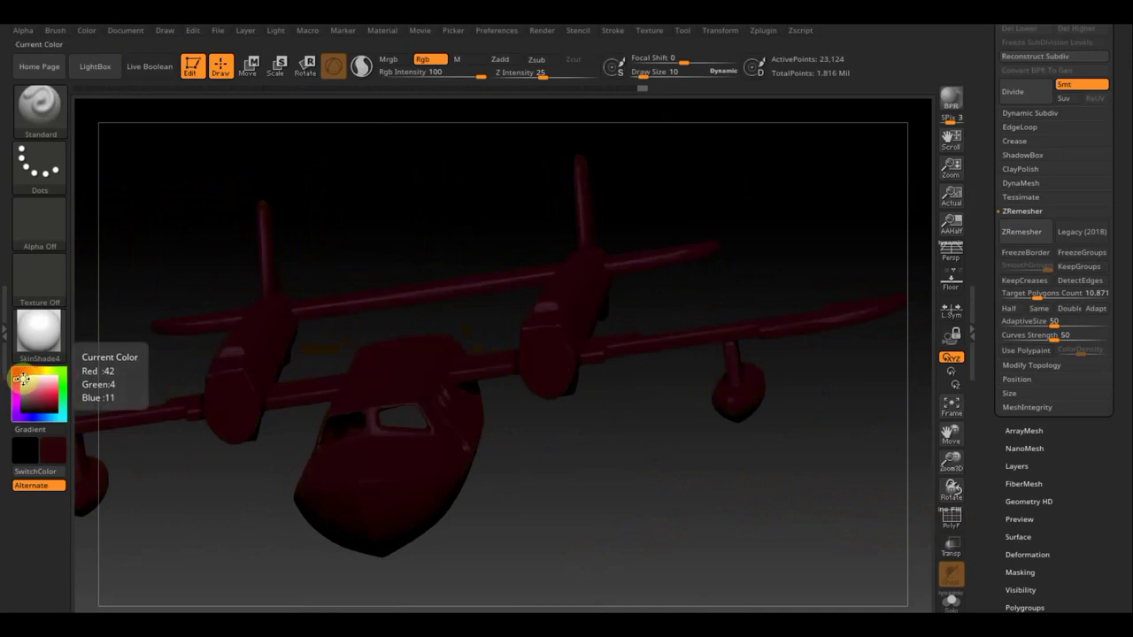
left_click(15, 379)
key("shift")
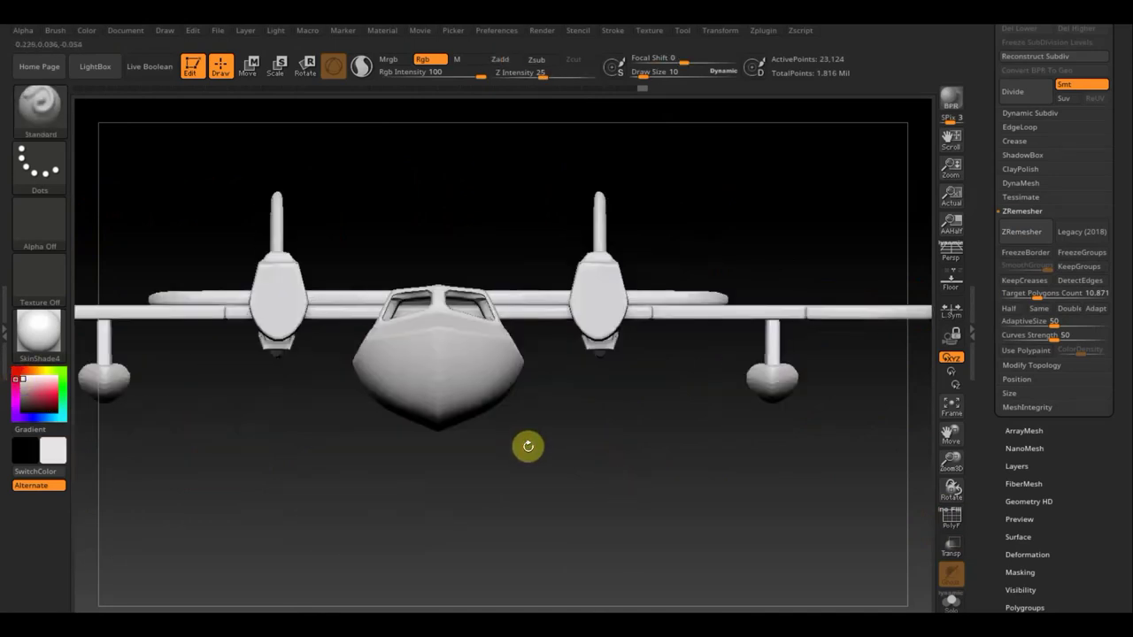
Make the original painted hull subtool visible again in the Subtool list.
scroll(1120, 207, "up", 3)
scroll(1121, 239, "up", 3)
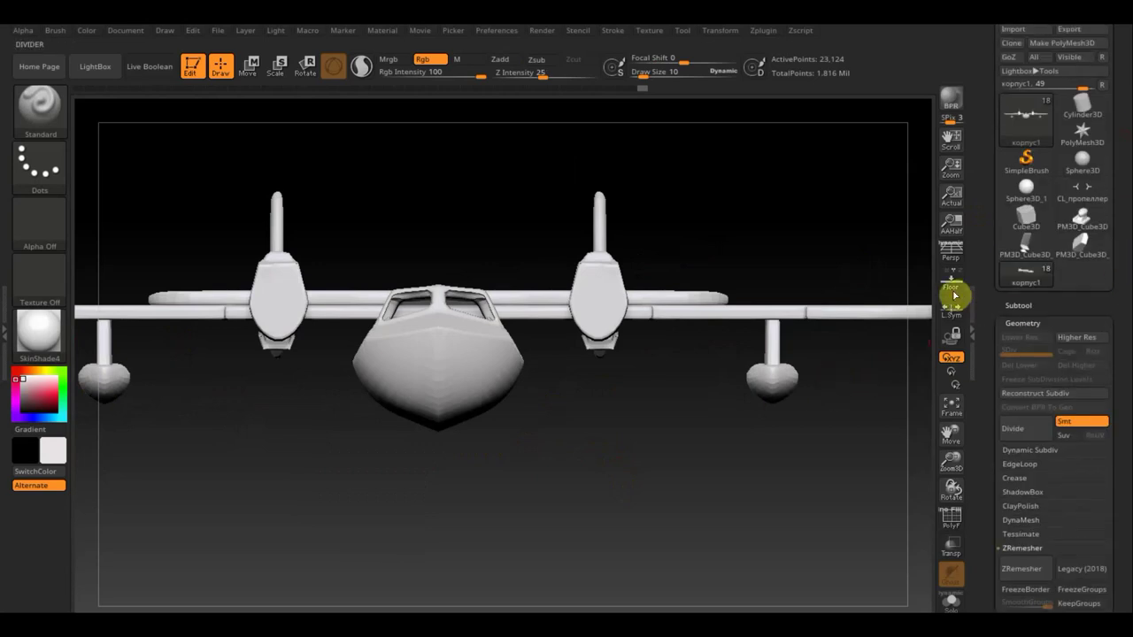
left_click(1018, 305)
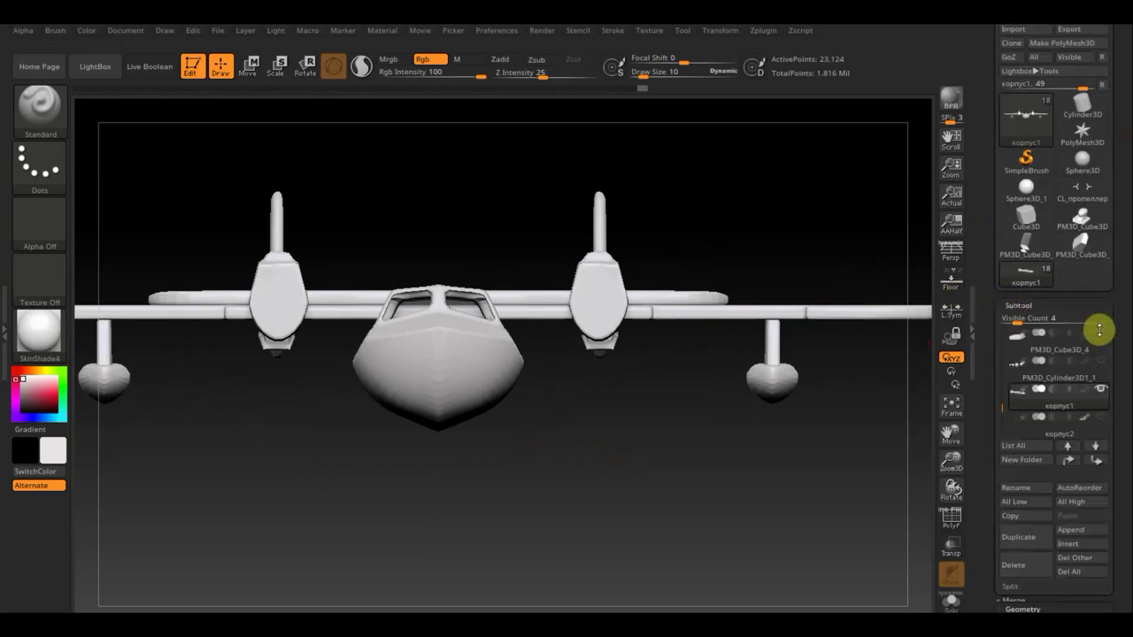
left_click(1104, 419)
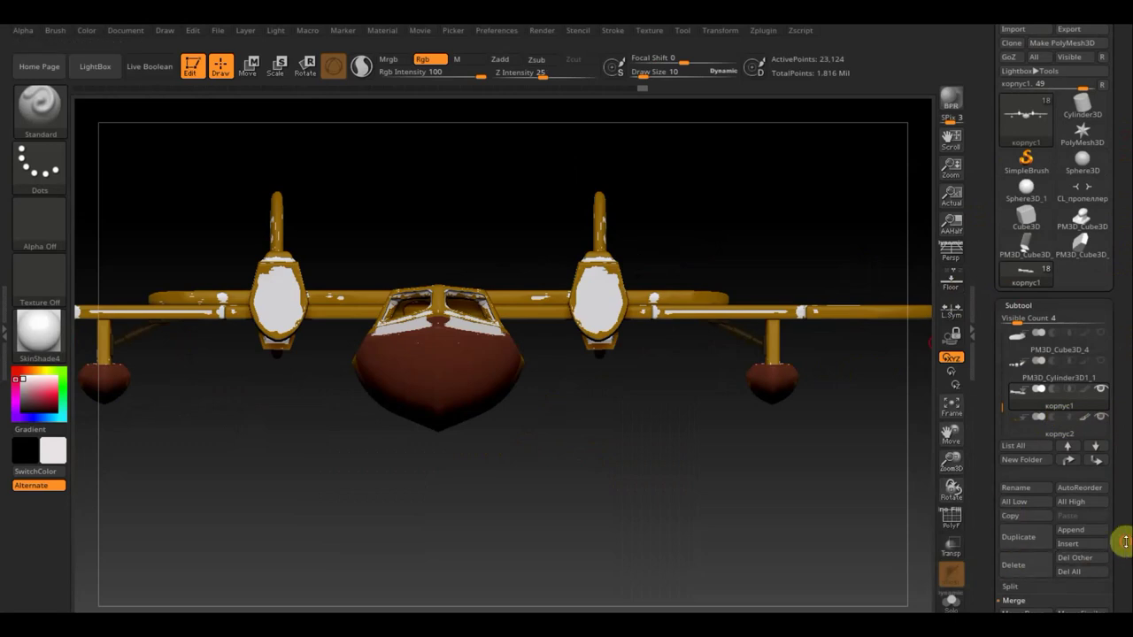
left_click_drag(1126, 542, 1121, 483)
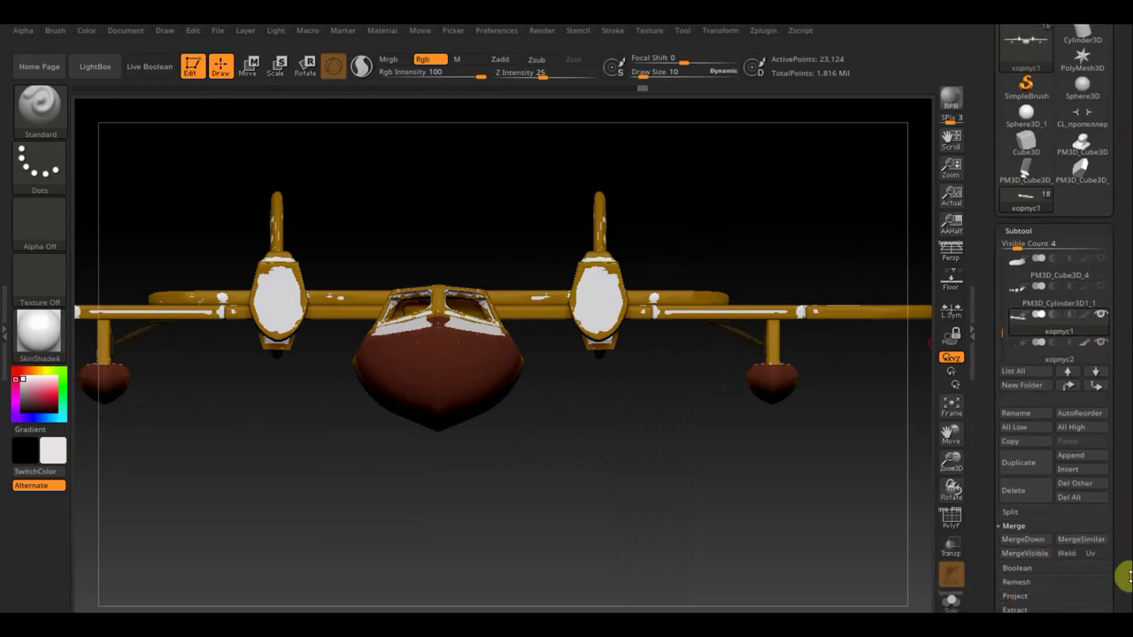
left_click_drag(1130, 577, 1122, 522)
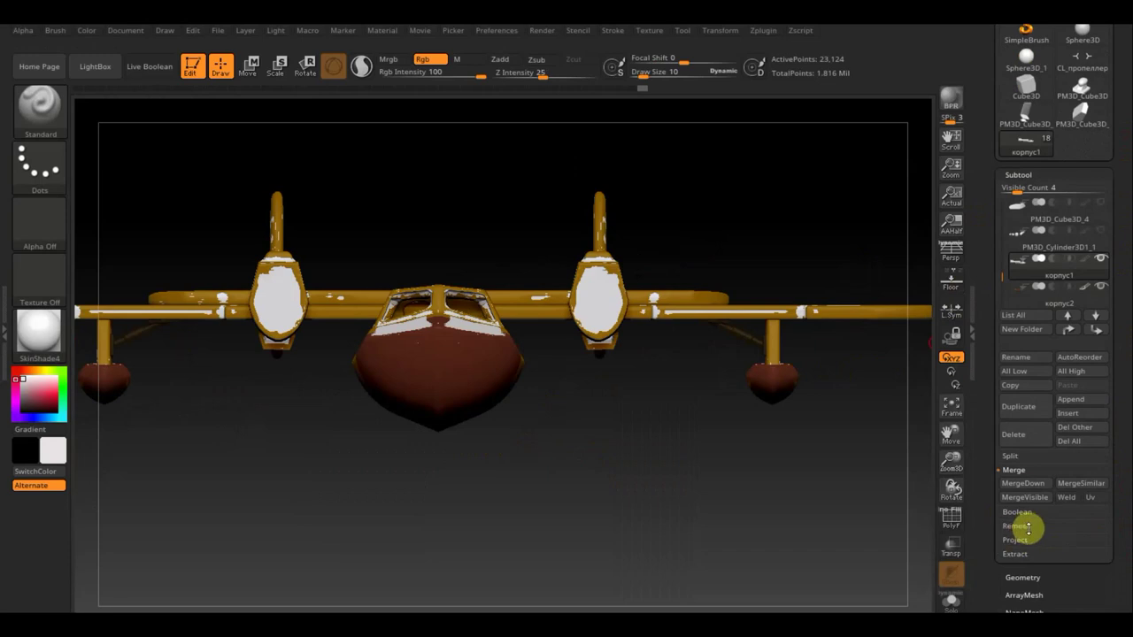
left_click(1009, 539)
Project the original hull's PolyPaint onto the remeshed fuselage with ProjectAll, then inspect it.
left_click(1027, 539)
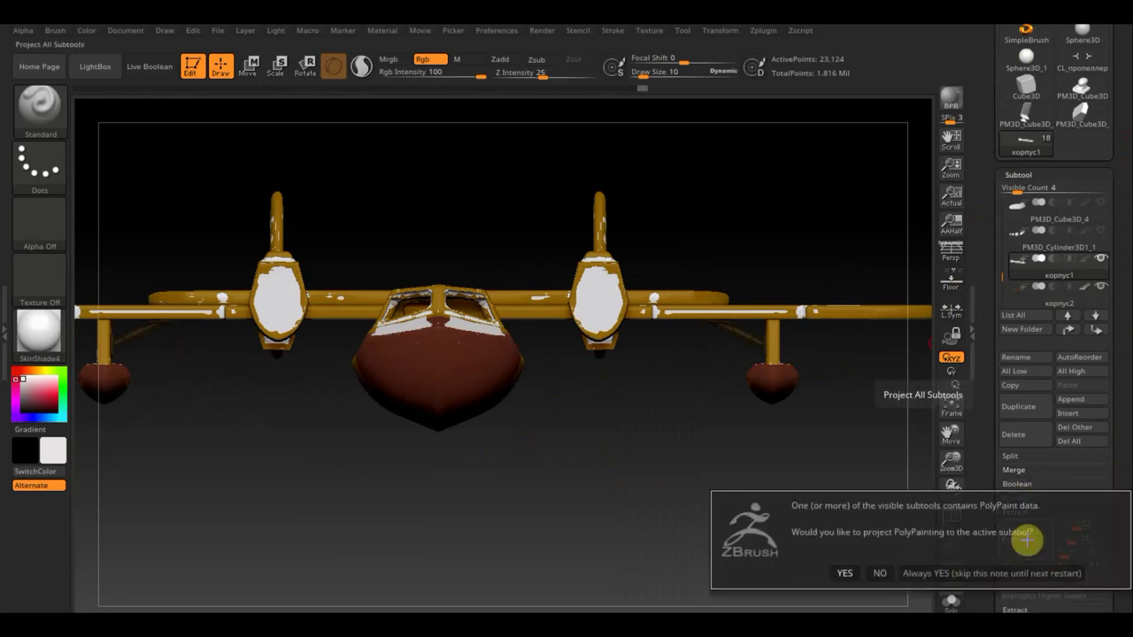
left_click(841, 573)
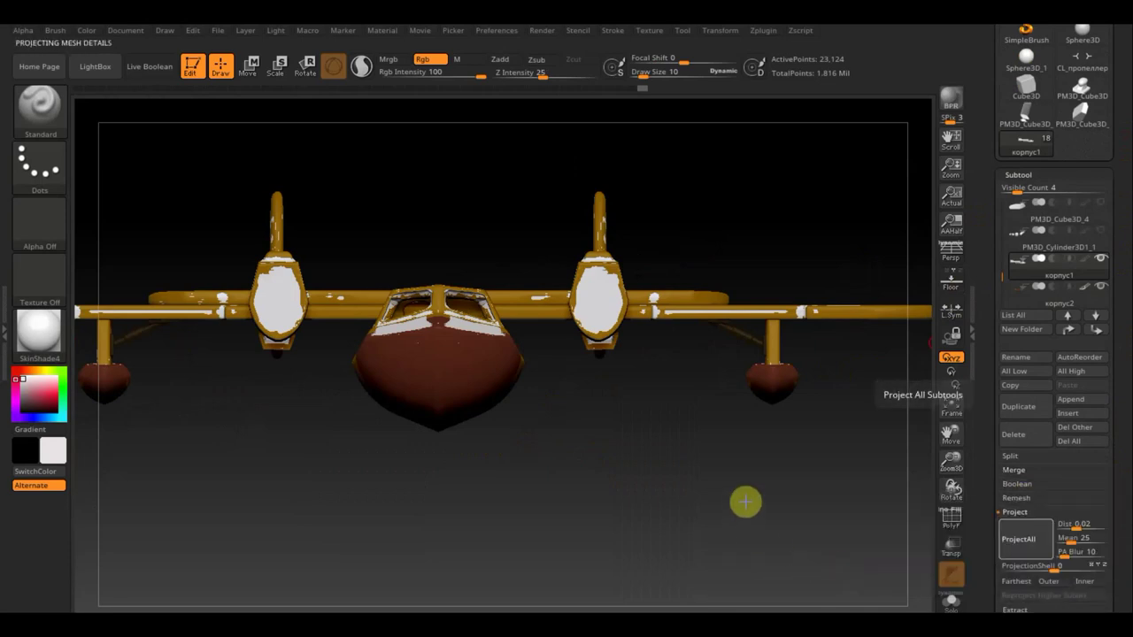
left_click_drag(697, 496, 694, 504)
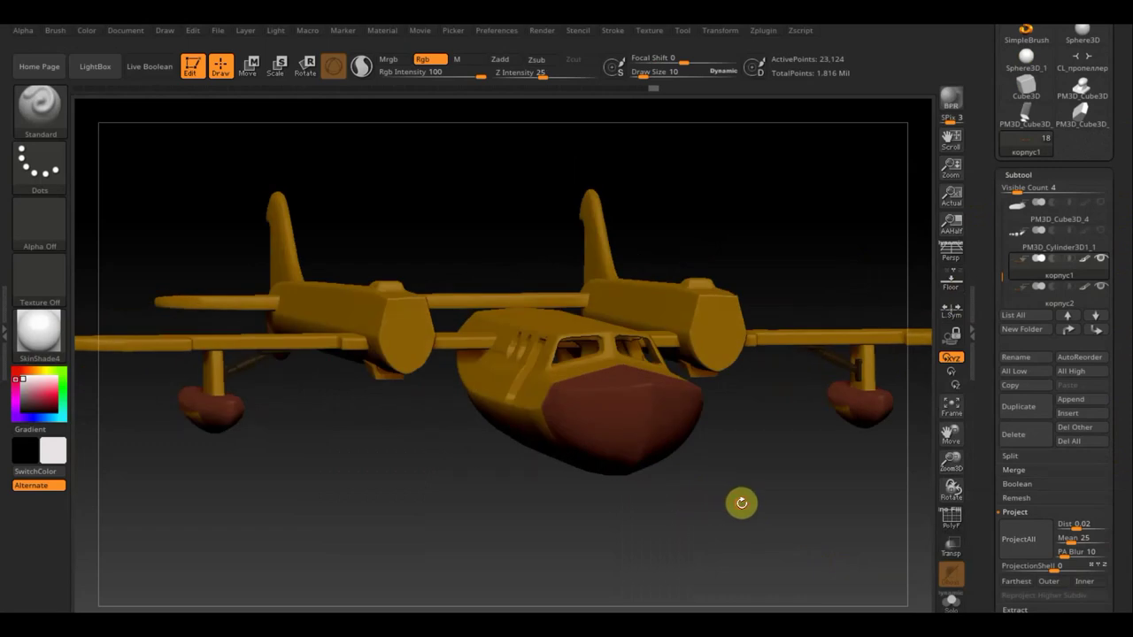
mouse_move(742, 505)
left_mouse_down()
mouse_move(766, 543)
mouse_move(749, 543)
left_mouse_up()
mouse_move(835, 549)
left_mouse_down()
mouse_move(807, 550)
mouse_move(823, 549)
left_mouse_up()
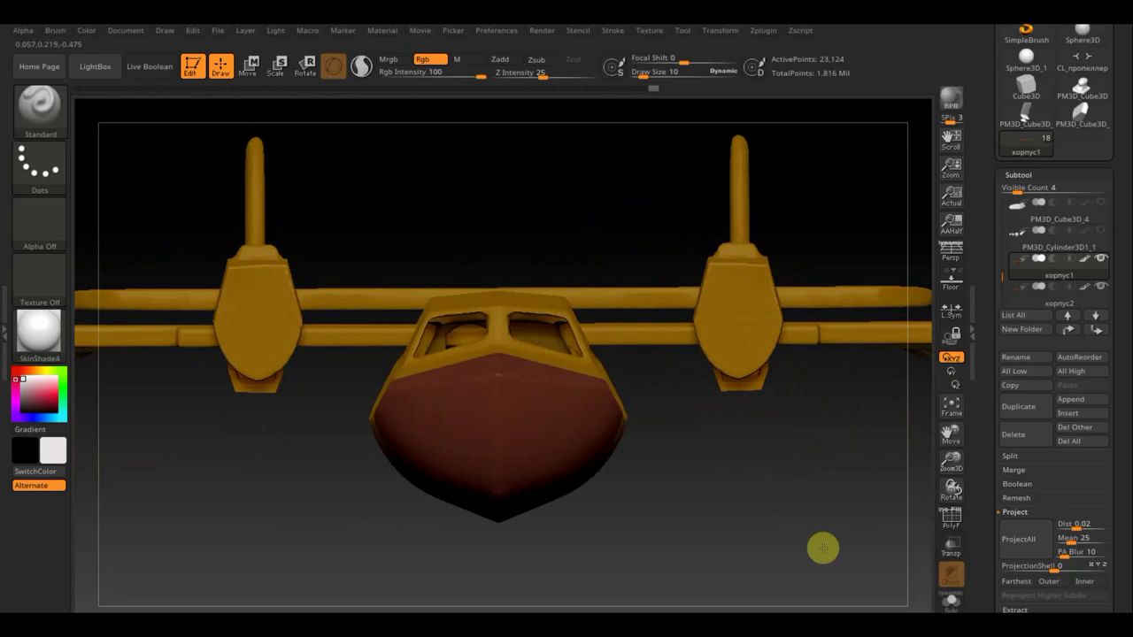
left_click_drag(792, 522, 795, 522)
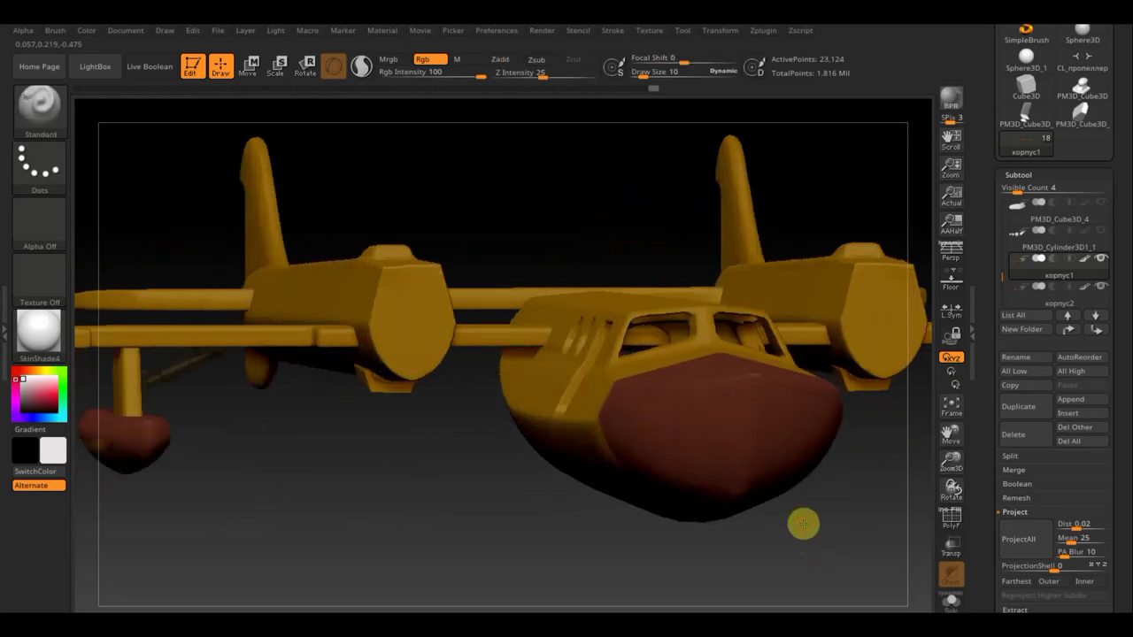
left_click_drag(431, 521, 421, 516)
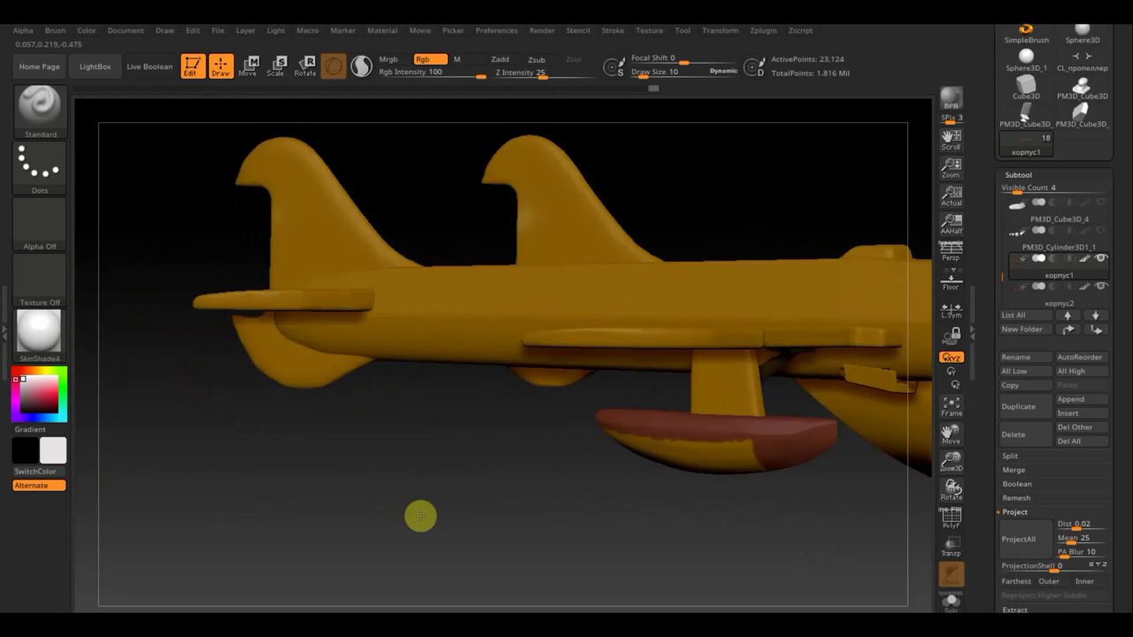
mouse_move(519, 509)
left_mouse_down()
mouse_move(554, 465)
mouse_move(531, 468)
left_mouse_up()
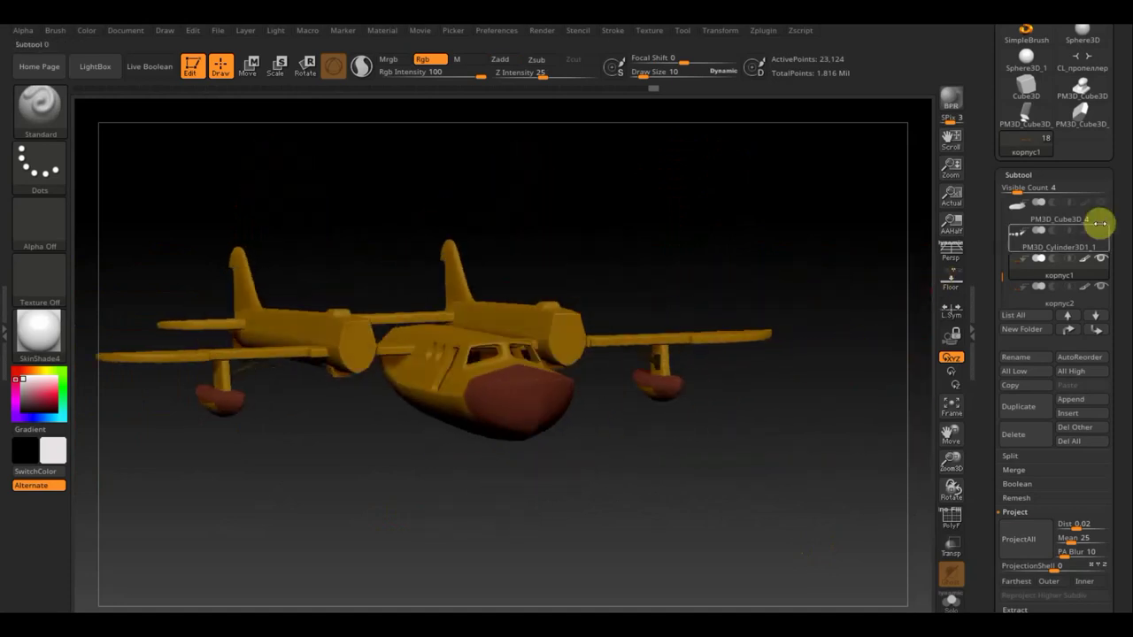
mouse_move(1041, 297)
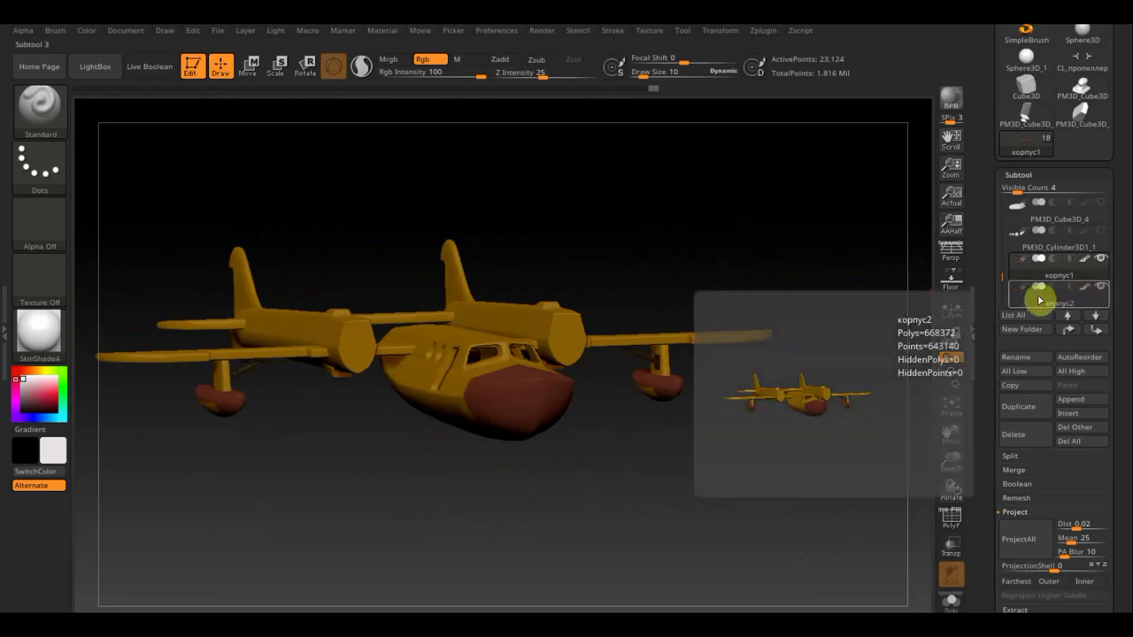
left_click(1032, 302)
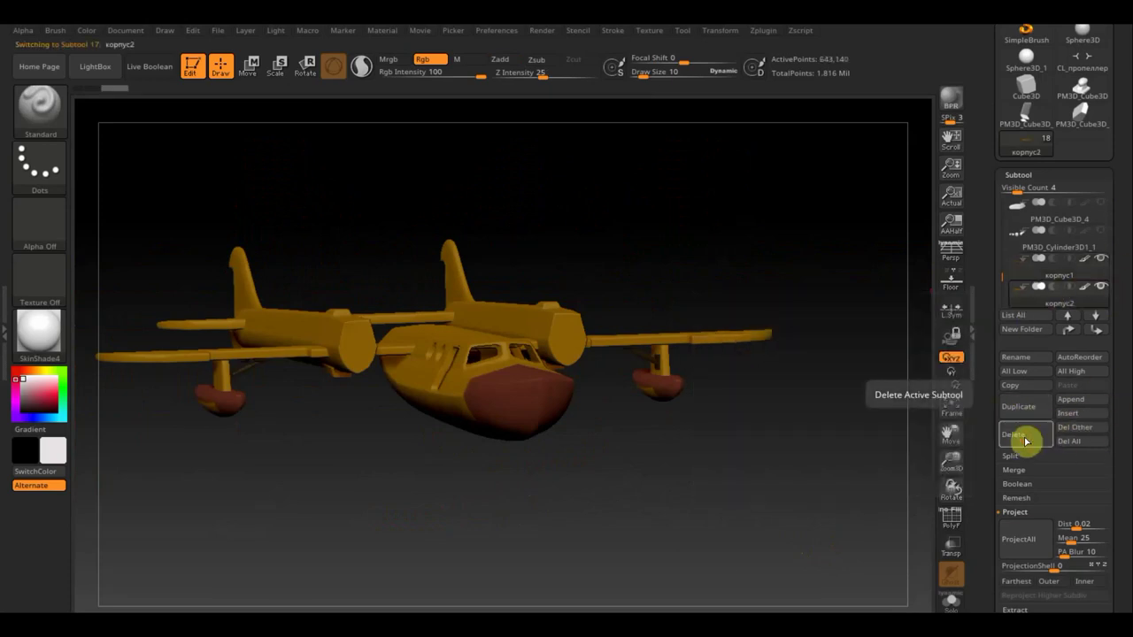
Delete the old painted hull subtool and unwrap a clone of корпус1 with UV Master.
left_click(1025, 439)
left_click(889, 471)
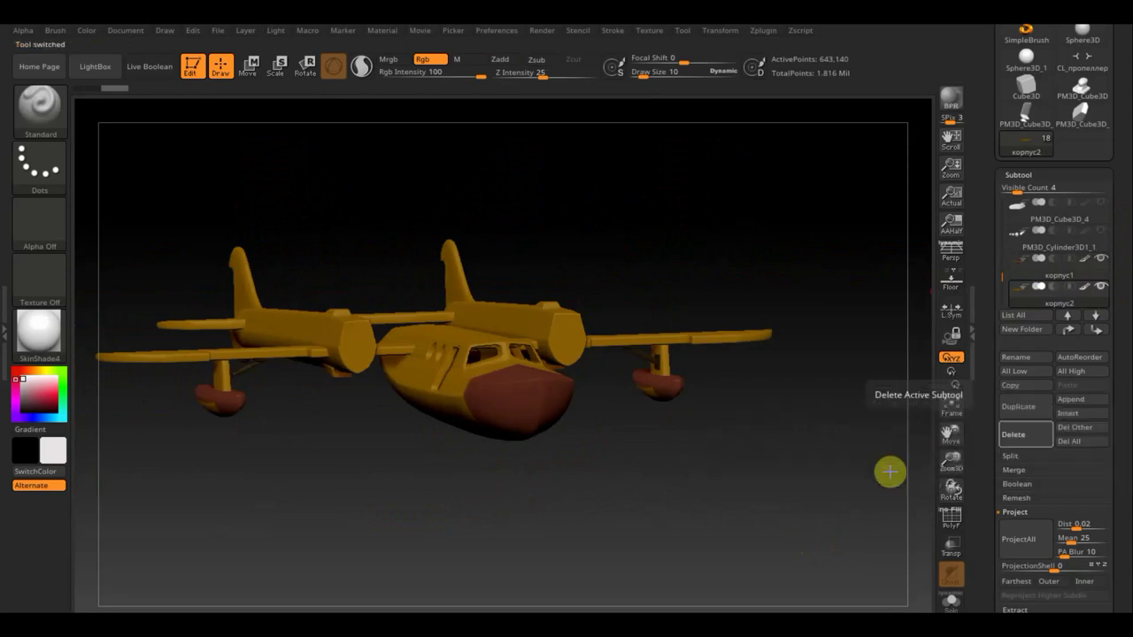
mouse_move(1053, 263)
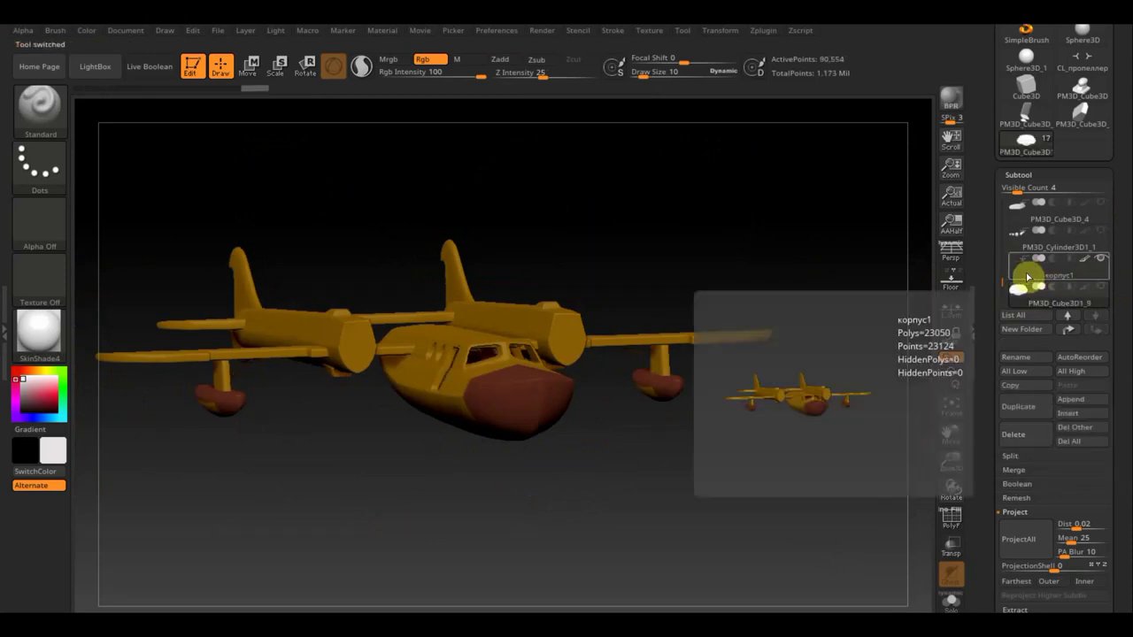
left_click(1027, 277)
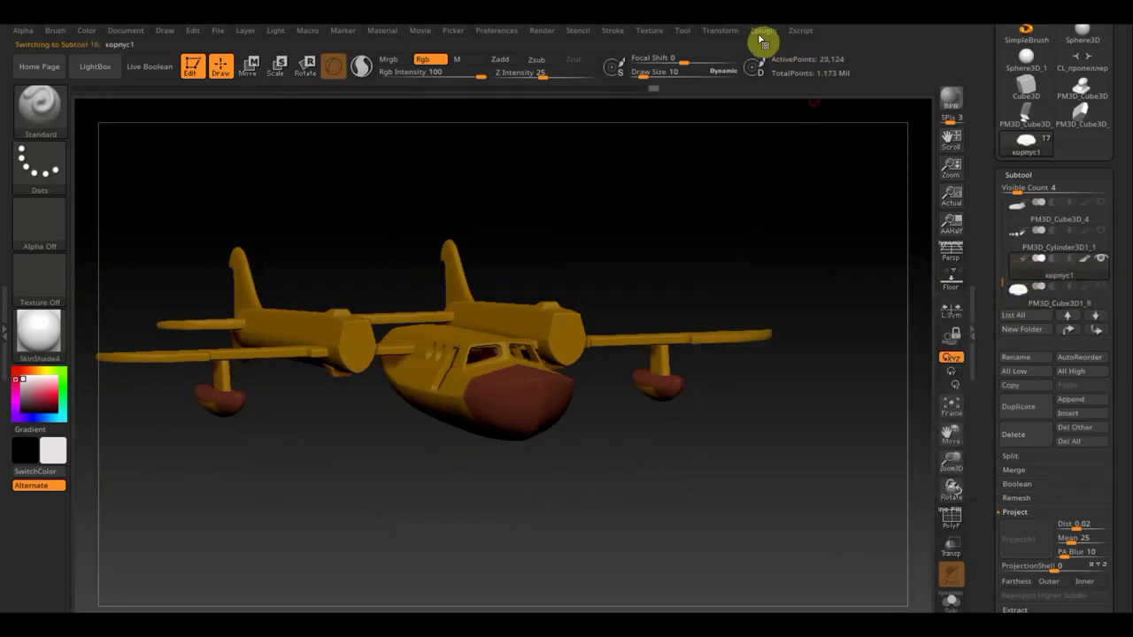
left_click(760, 35)
scroll(880, 376, "down", 3)
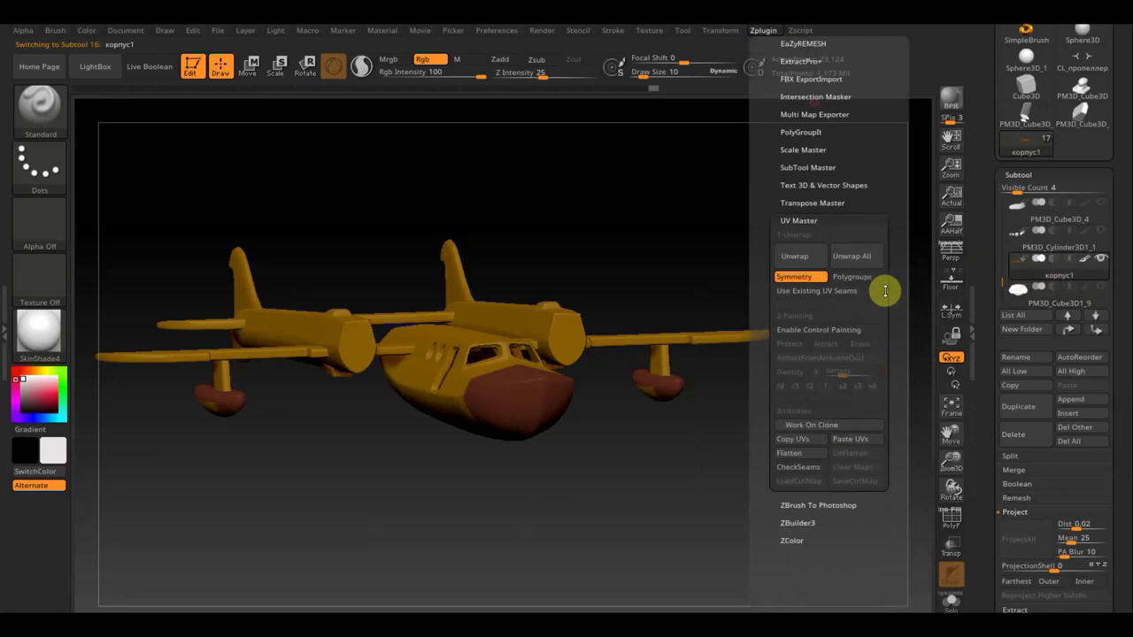
scroll(883, 288, "down", 1)
left_click(834, 404)
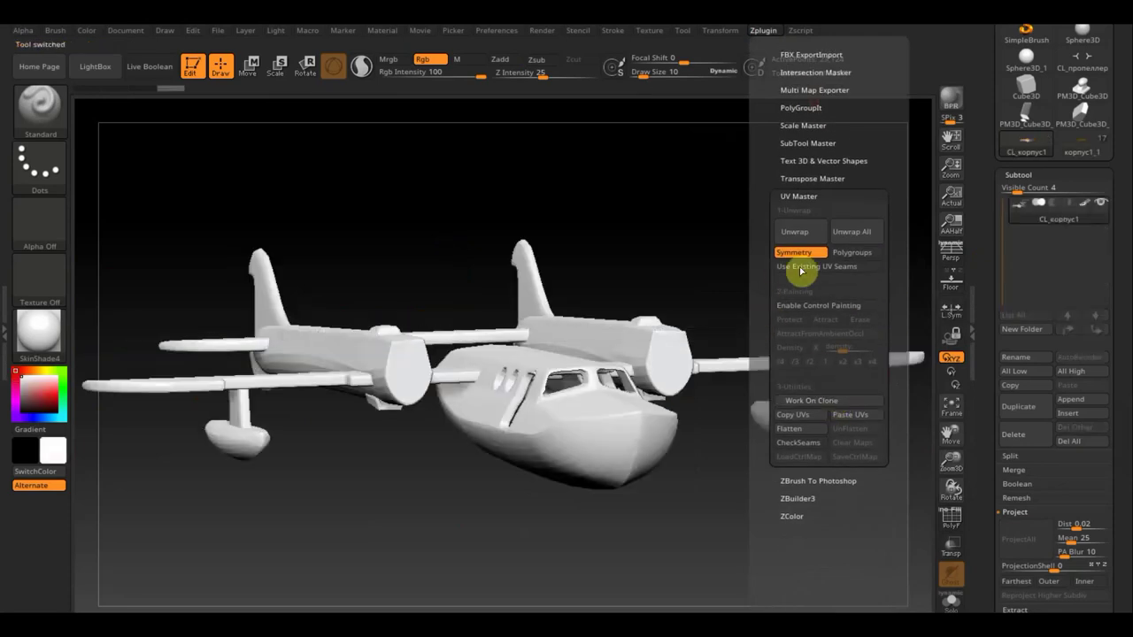
left_click(792, 233)
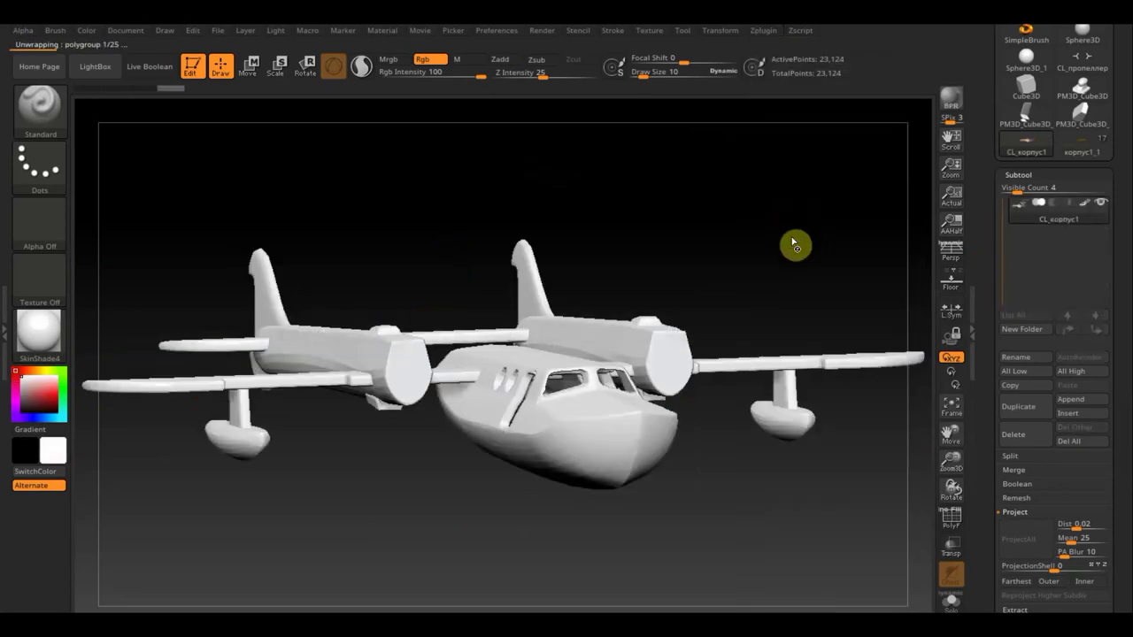
Copy the clone's UV layout and switch back to the painted hull корпус1_1.
left_click(759, 36)
left_click_drag(900, 271, 900, 182)
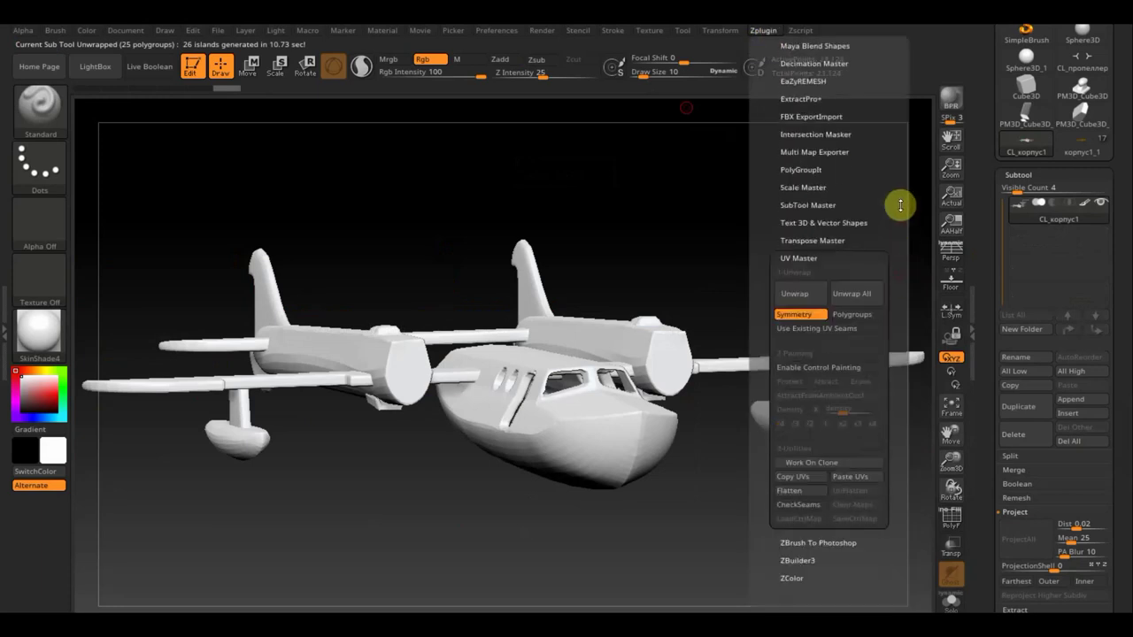
left_click(800, 395)
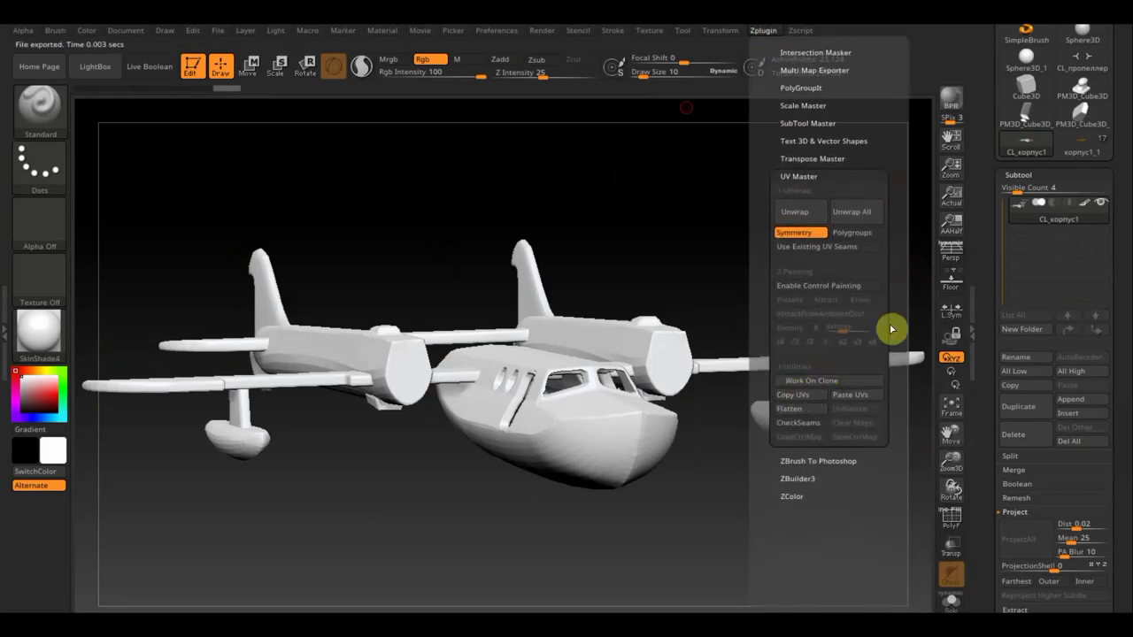
left_click(1071, 148)
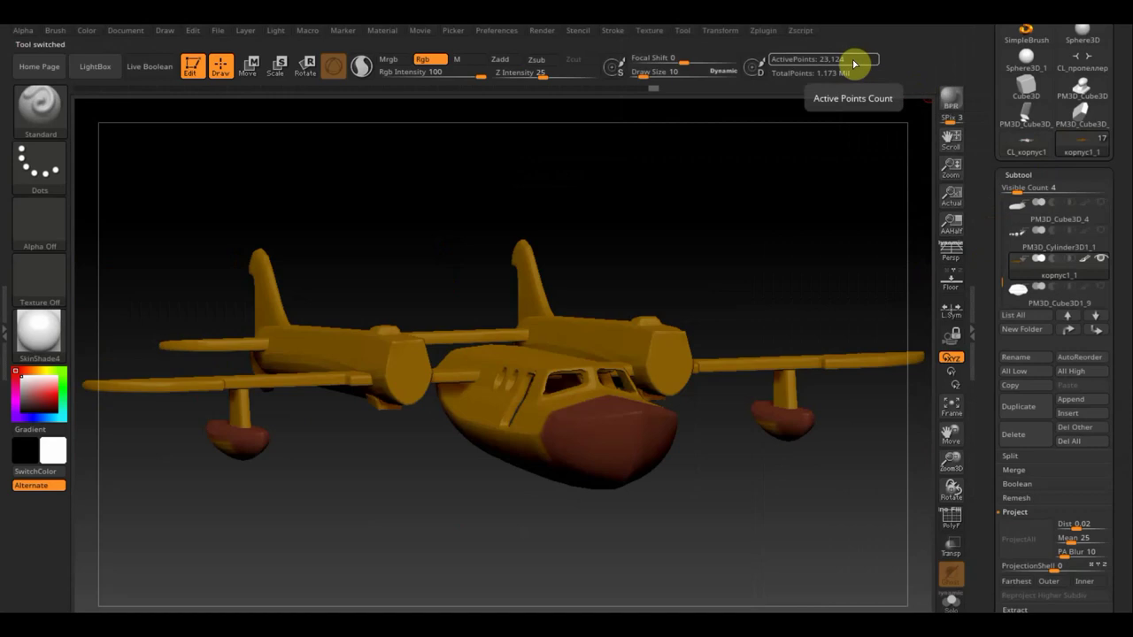
left_click(765, 35)
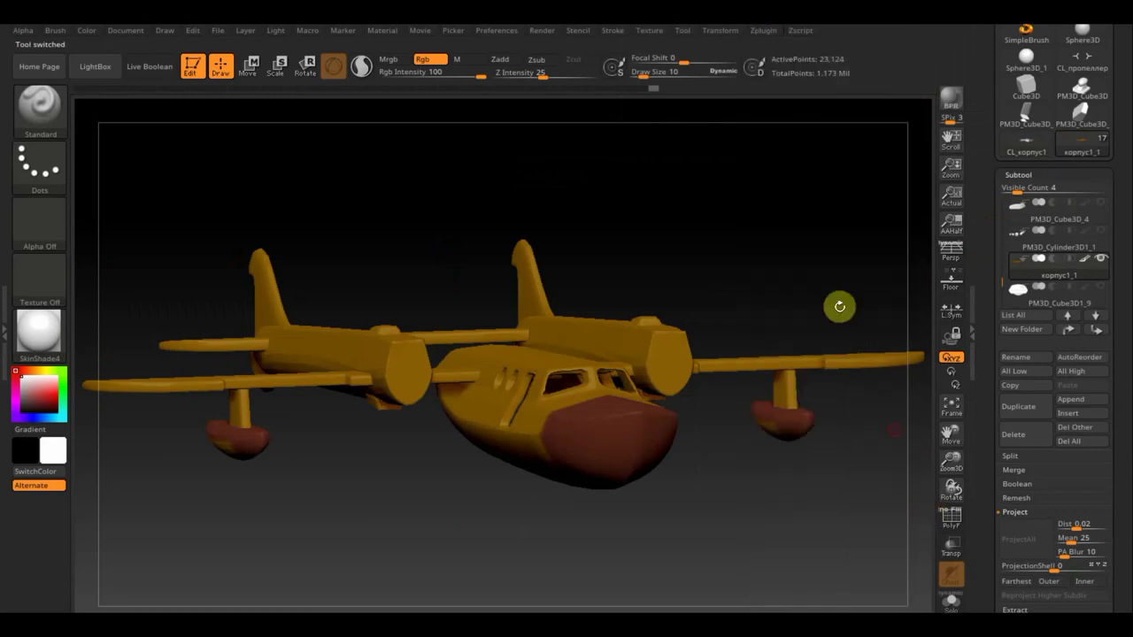
left_click(765, 35)
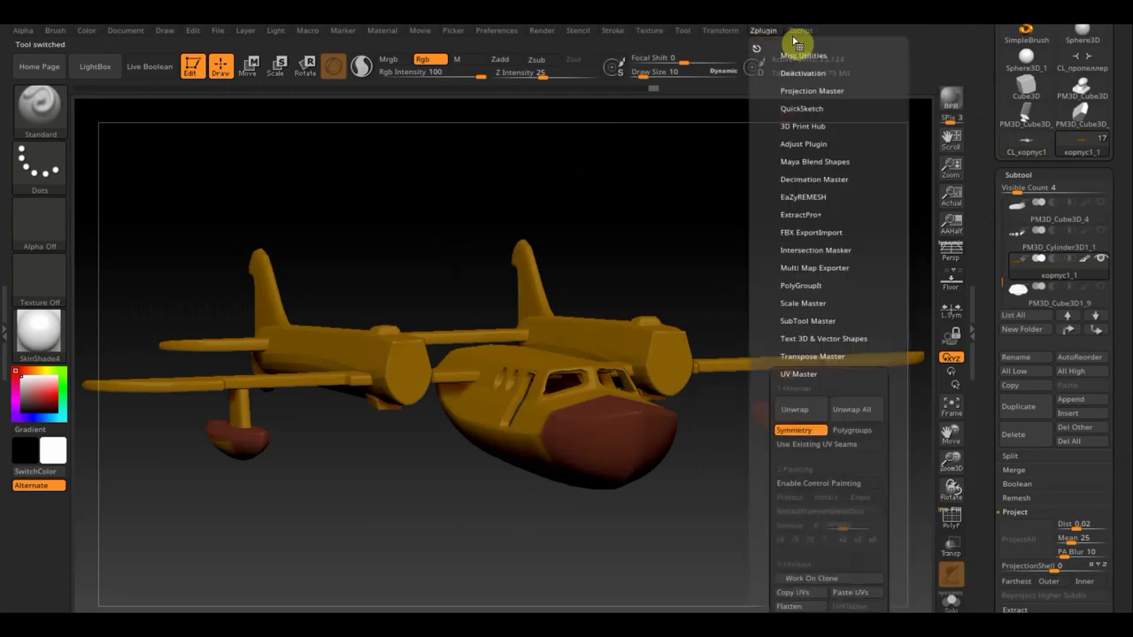
Paste the UVs onto the fuselage and create a texture map from its PolyPaint.
scroll(877, 180, "down", 5)
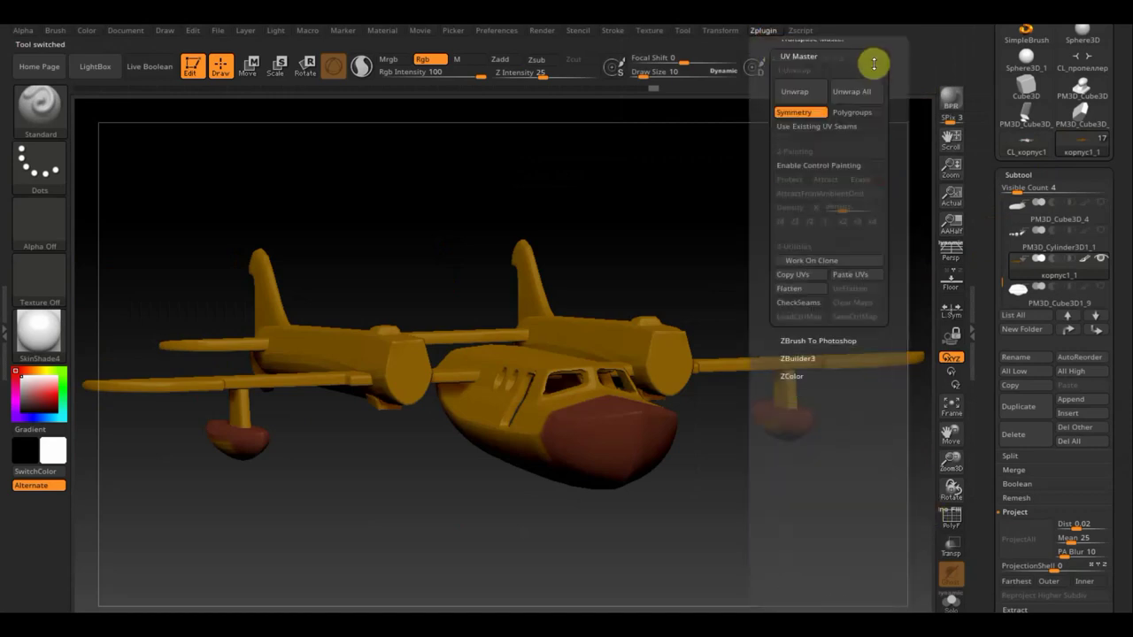
left_click(857, 274)
scroll(1123, 265, "down", 5)
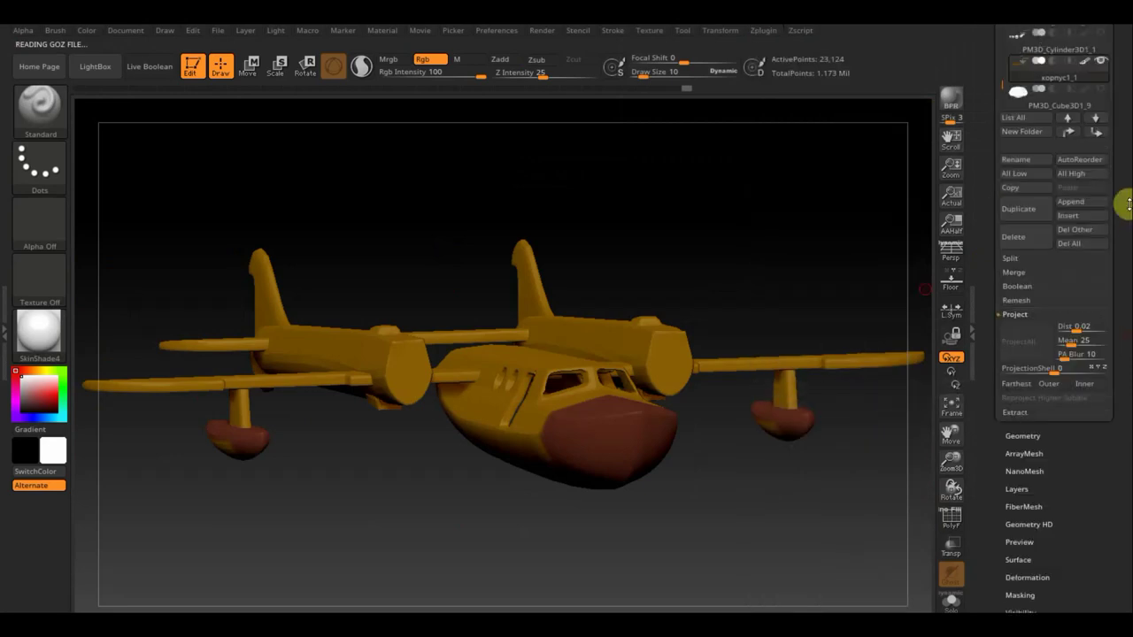
scroll(1123, 190, "down", 3)
scroll(1118, 213, "down", 2)
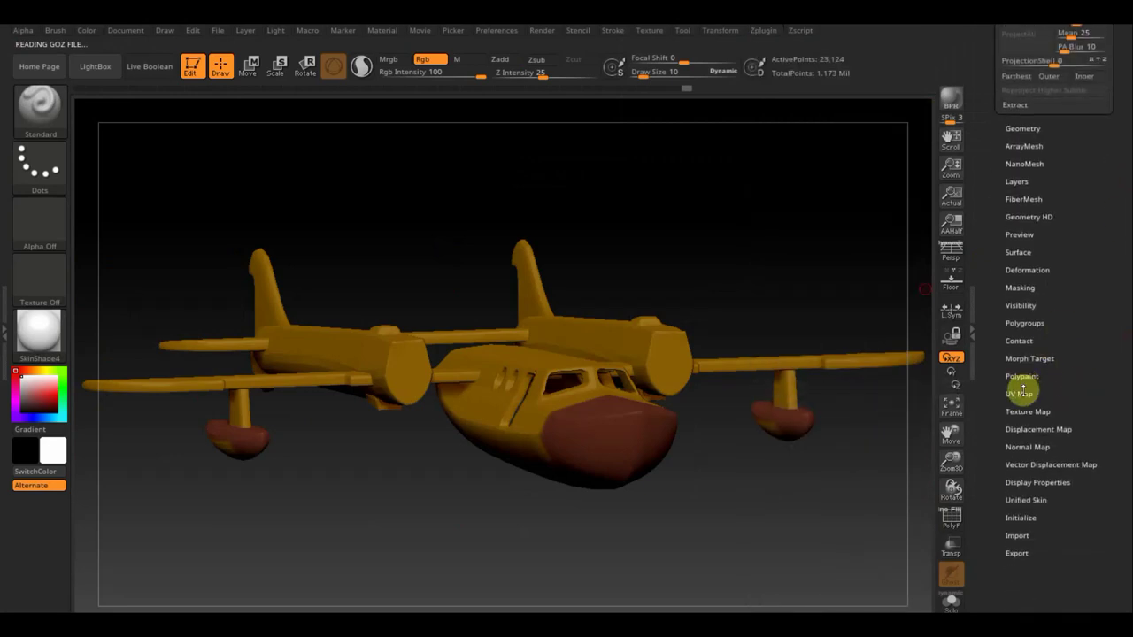
left_click(1041, 410)
left_click_drag(1080, 354, 1083, 433)
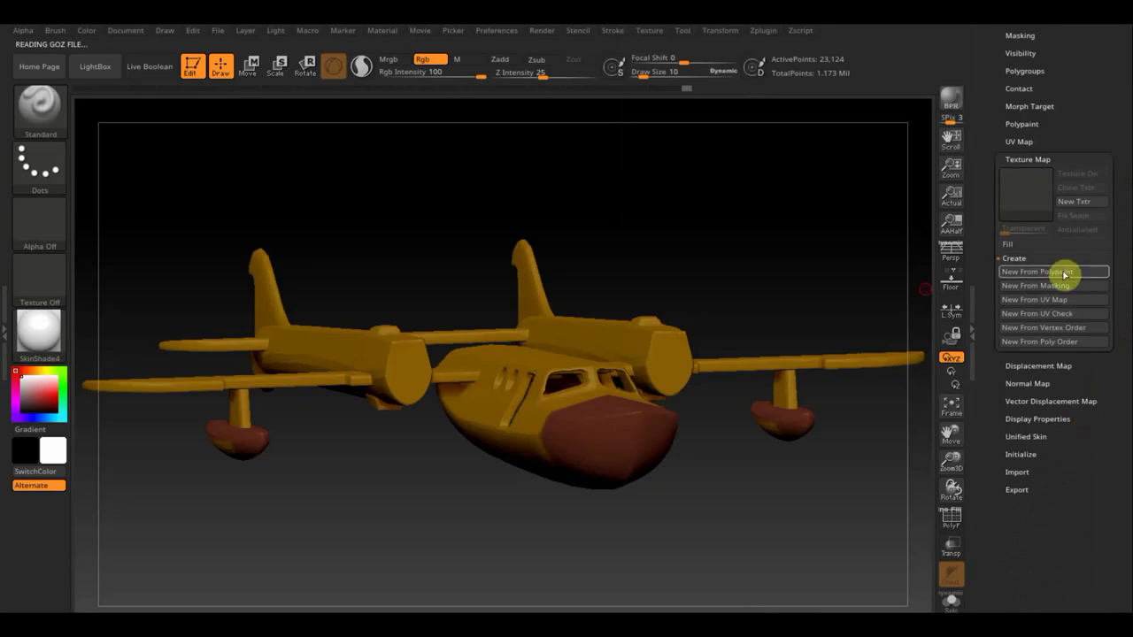
left_click(1036, 273)
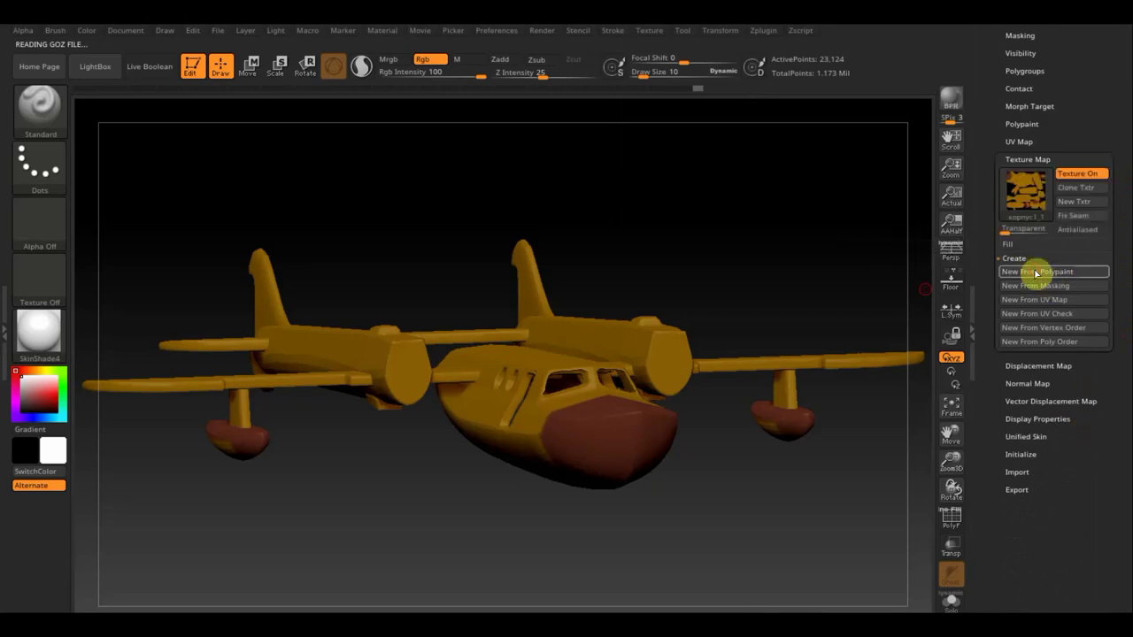
Export the fuselage корпус1_1 as an OBJ file.
left_click_drag(1103, 114, 1101, 255)
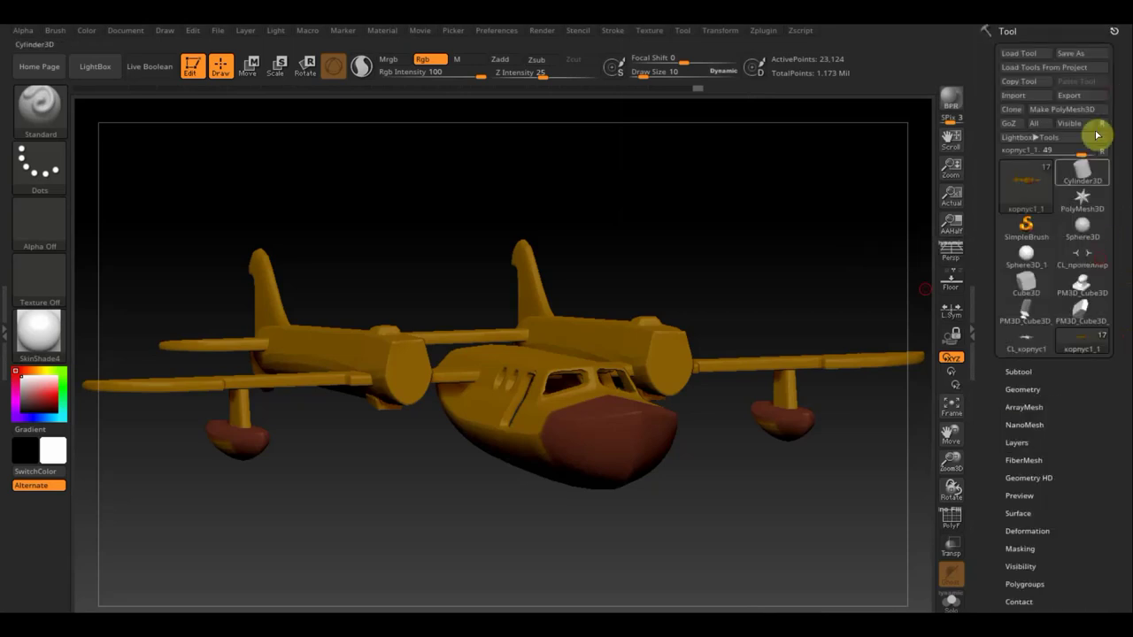
left_click(1070, 96)
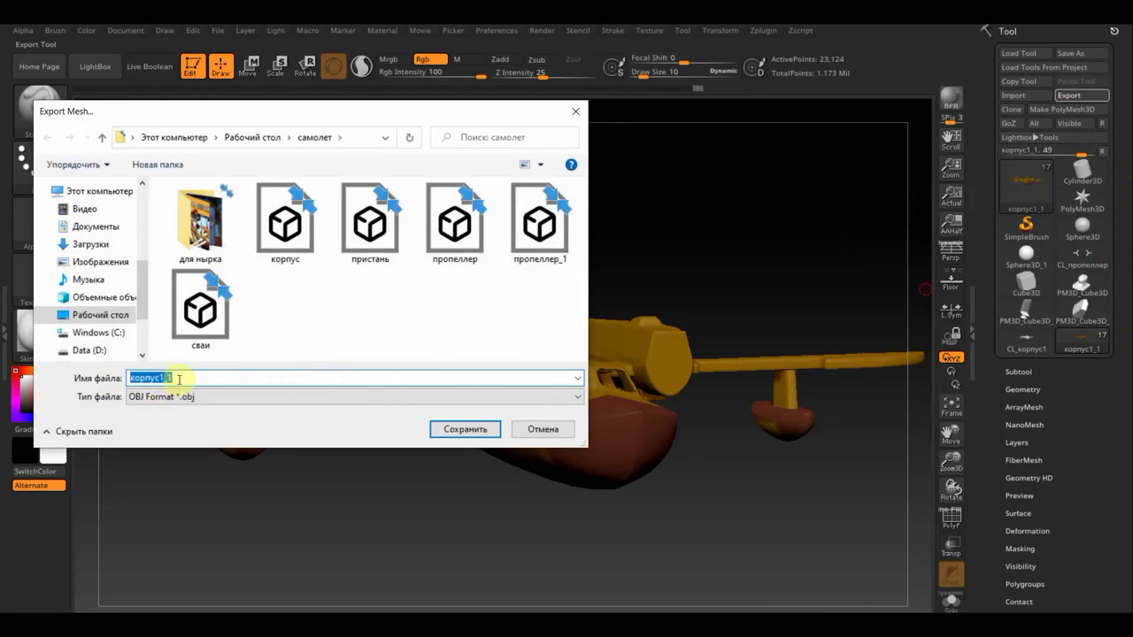
left_click(464, 430)
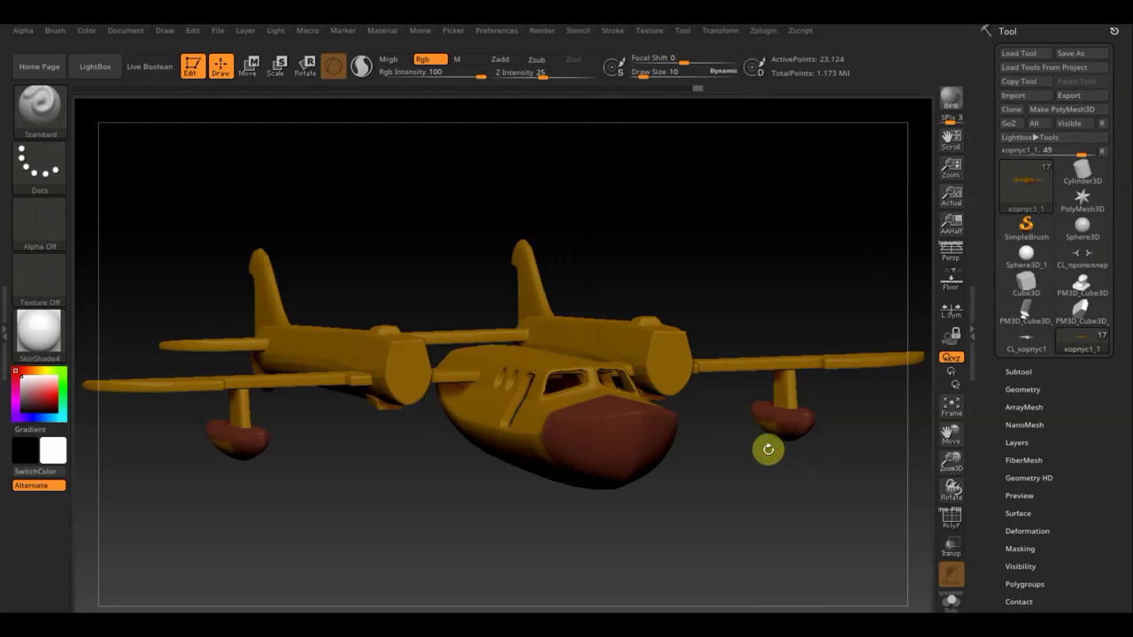
Subdivide the fuselage twice with Ctrl+D, then step down to level 3 (368,992 active points).
scroll(1083, 442, "down", 3)
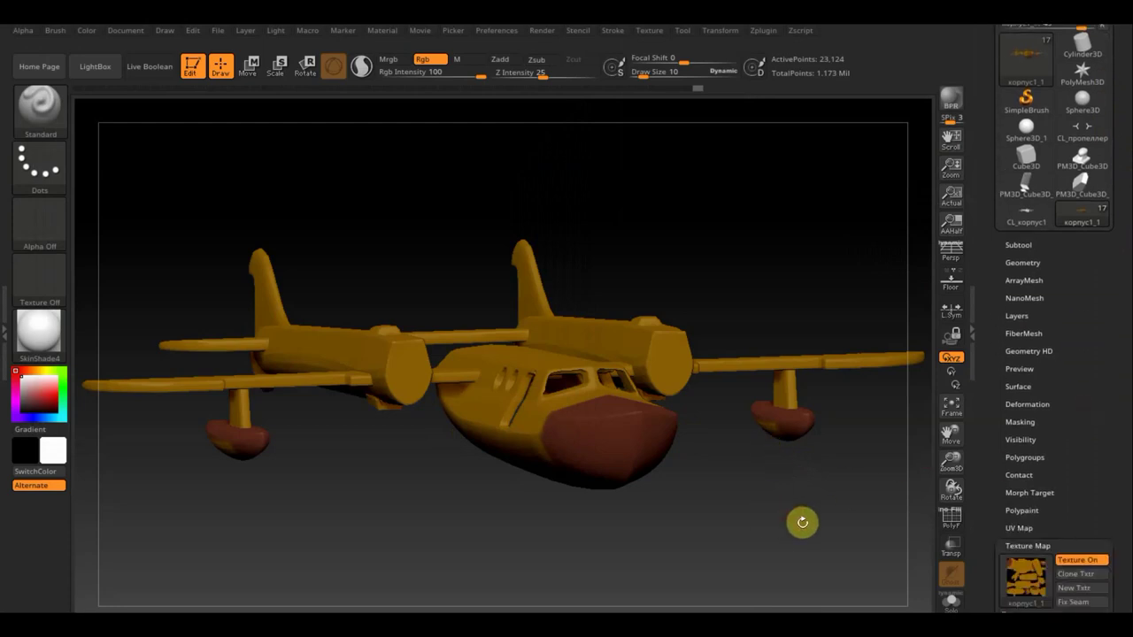
key("ctrl")
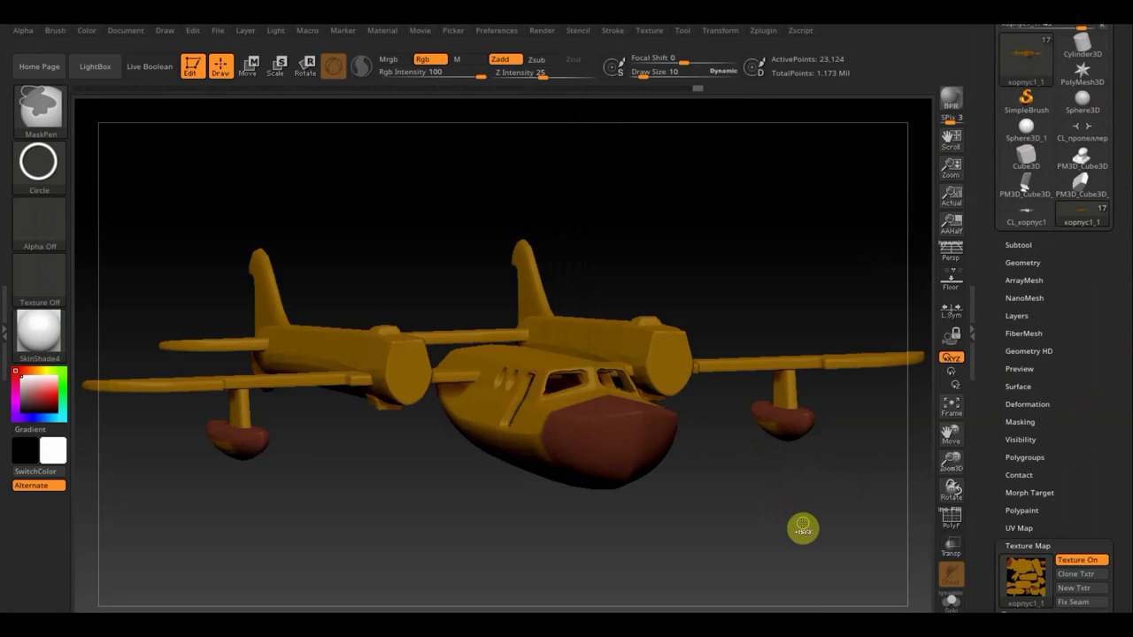
key("ctrl+d")
key("ctrl")
key("ctrl+d")
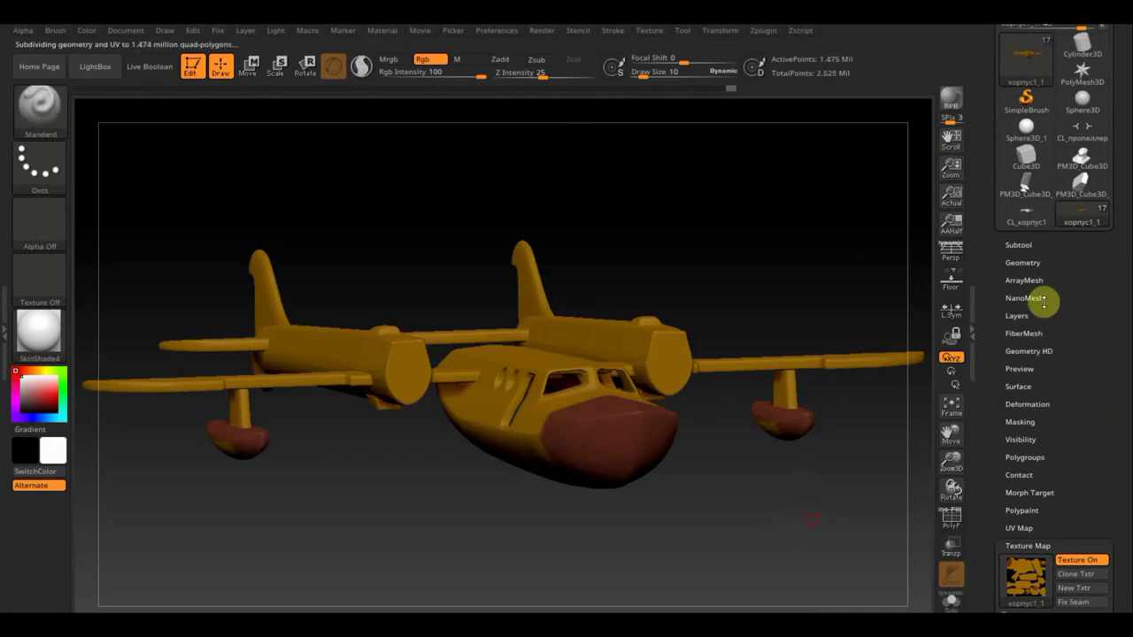
left_click(1021, 263)
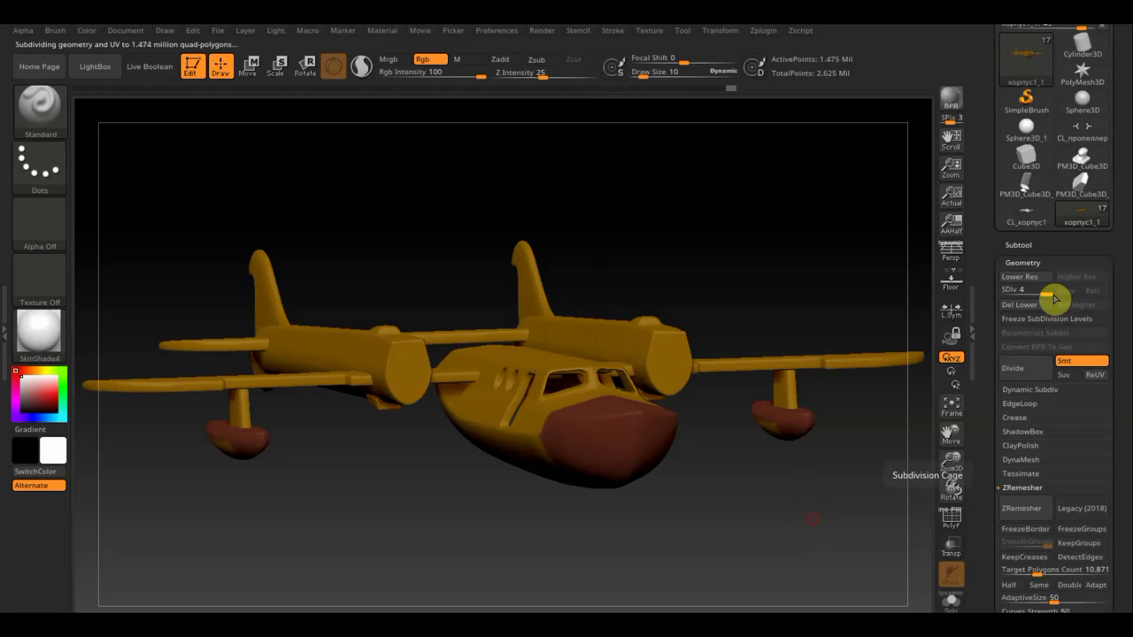
key("shift+d")
left_click_drag(1115, 369, 1110, 189)
scroll(1110, 190, "down", 5)
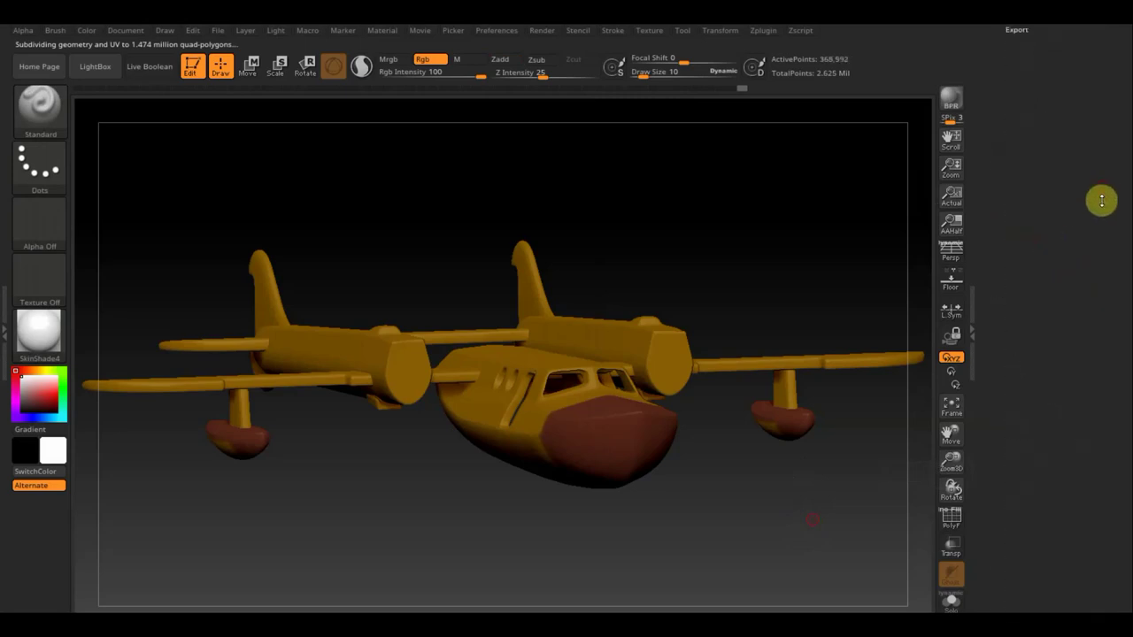
Create the fuselage normal map, clone it, and export it as a PSD image.
left_click(1094, 240)
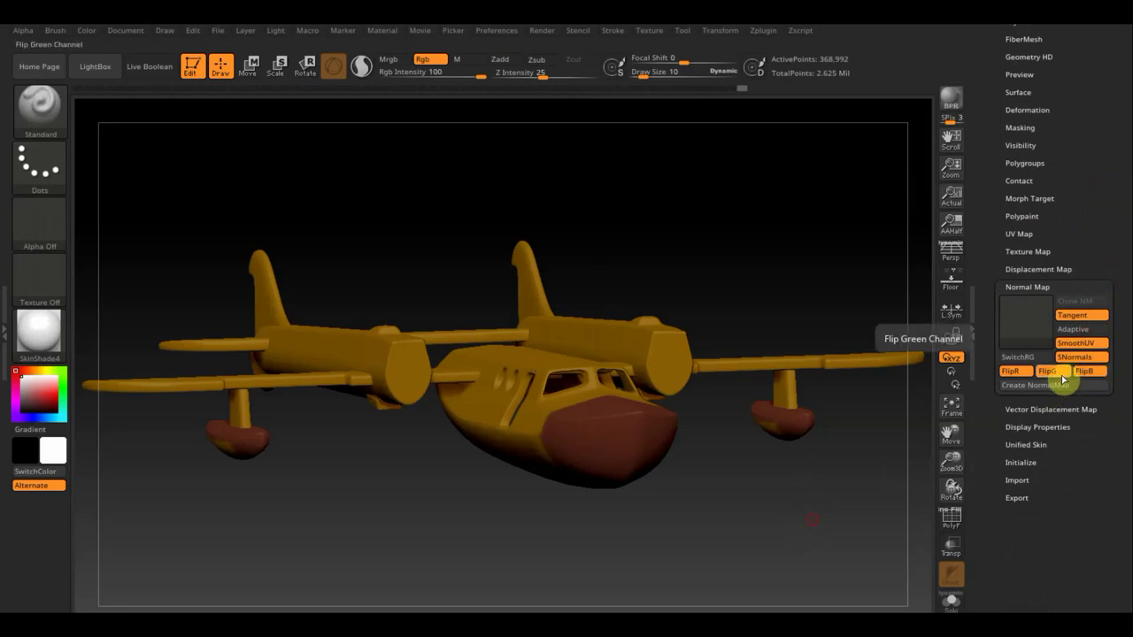
left_click(1040, 386)
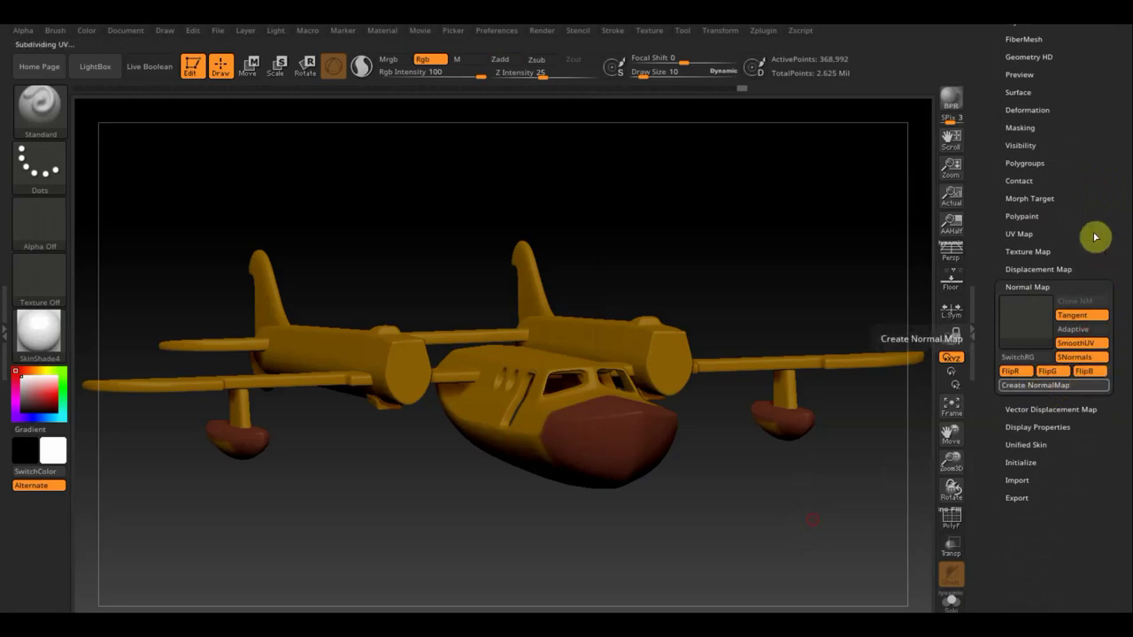
left_click(1081, 302)
mouse_move(39, 276)
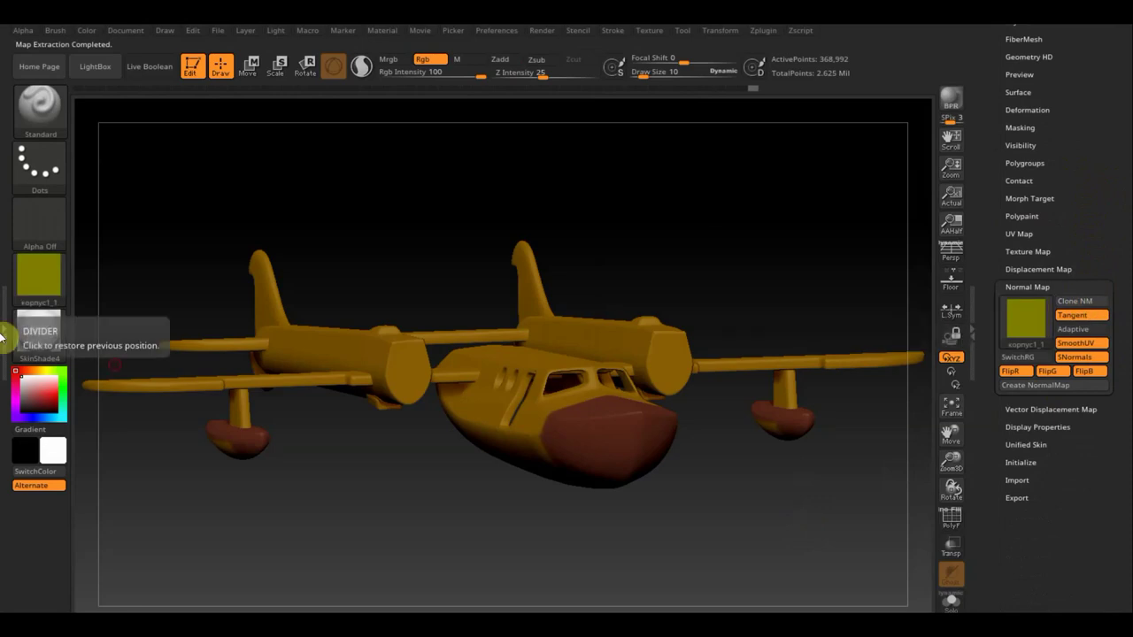
left_click(40, 276)
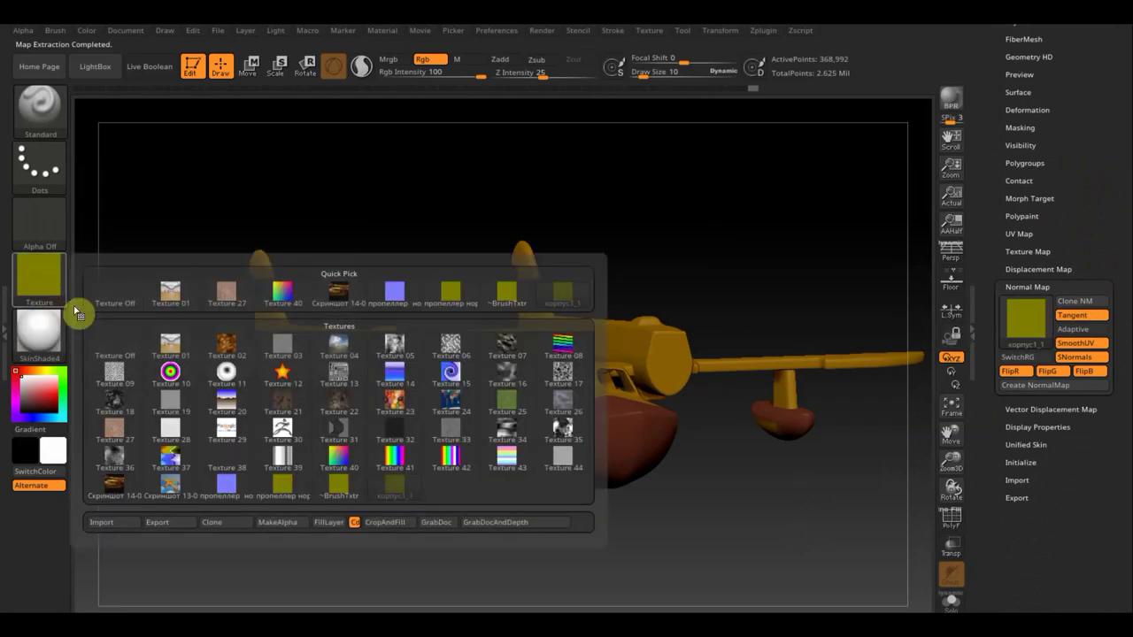
left_click(164, 522)
type("корпус1_1нормал")
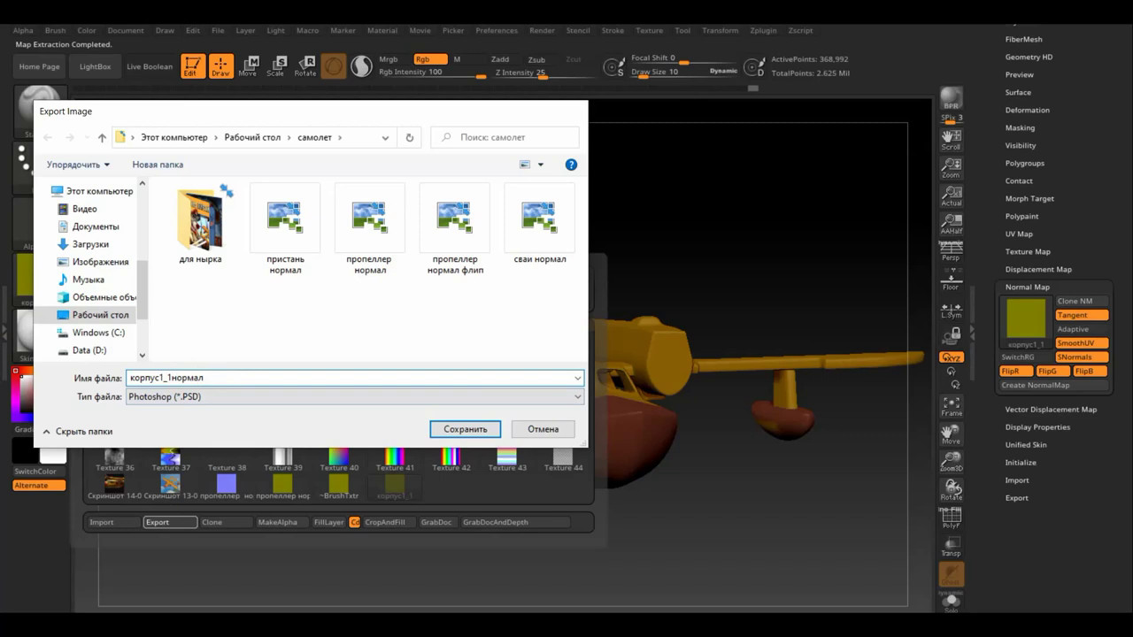
key("Return")
key("space")
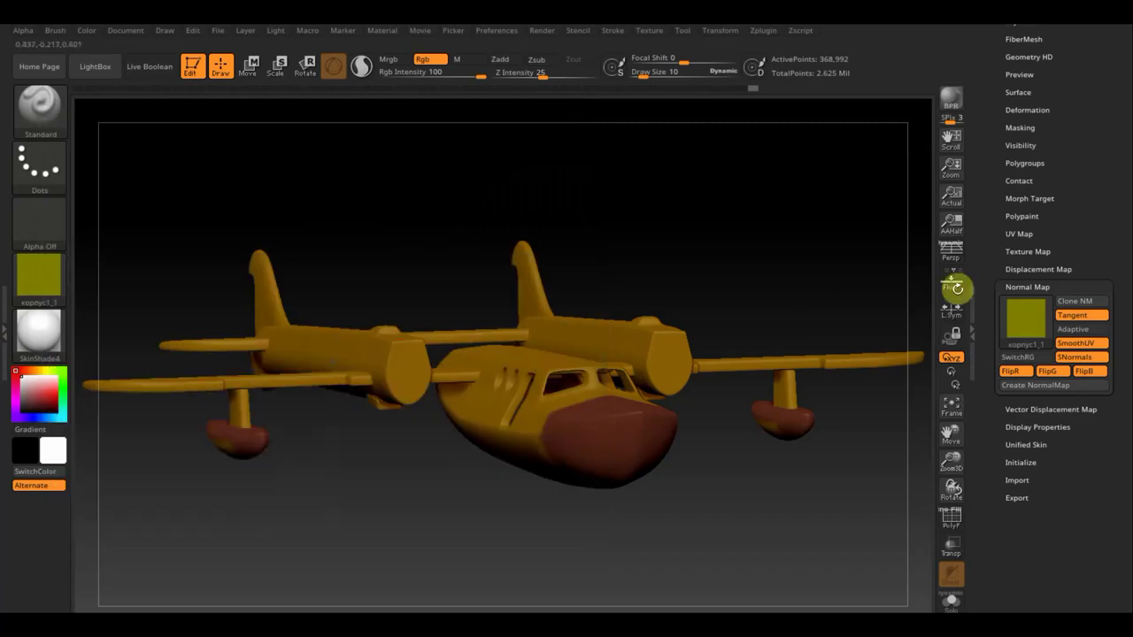
Disable FlipR/G/B, recreate and clone the normal map, then export it as 'нормал'.
left_click(1046, 371)
left_click(1014, 371)
left_click(1089, 372)
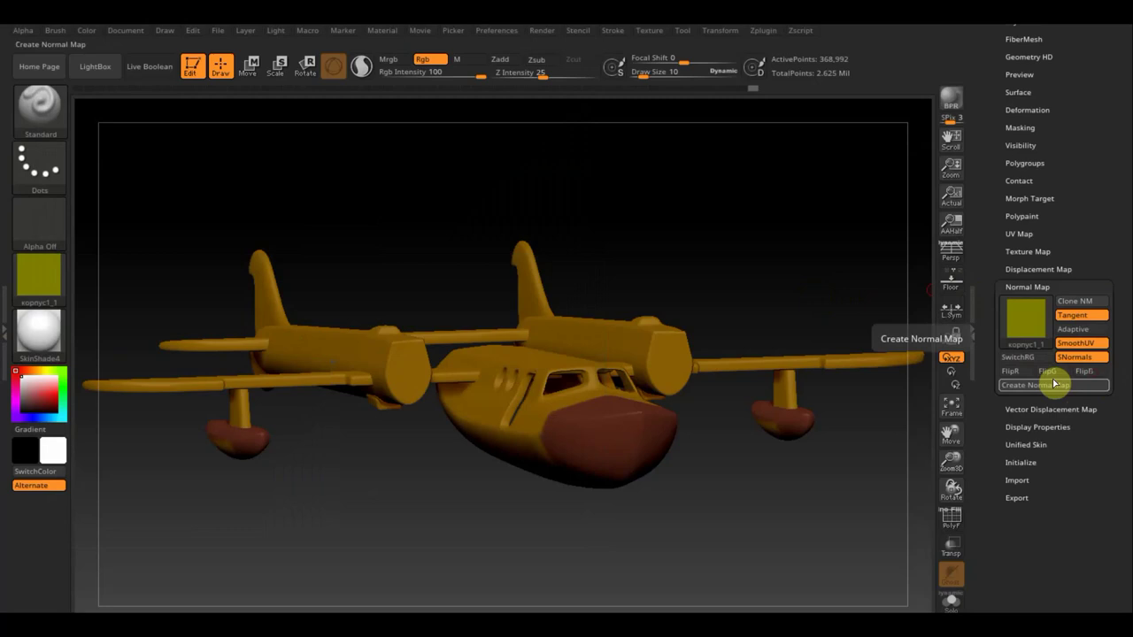
left_click(1043, 384)
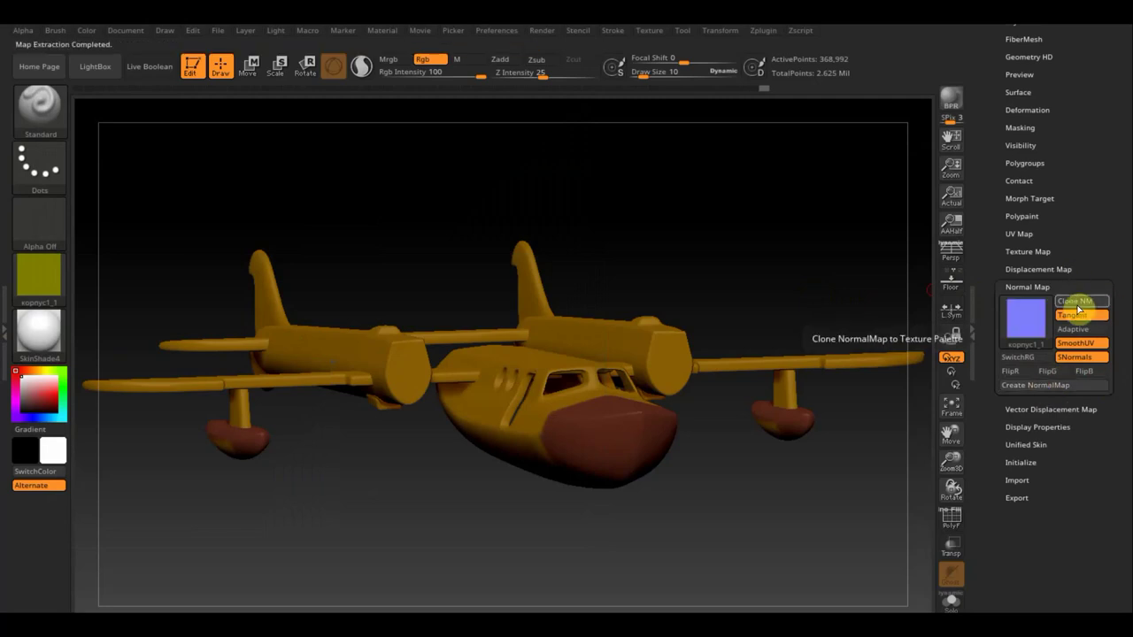
left_click(1075, 301)
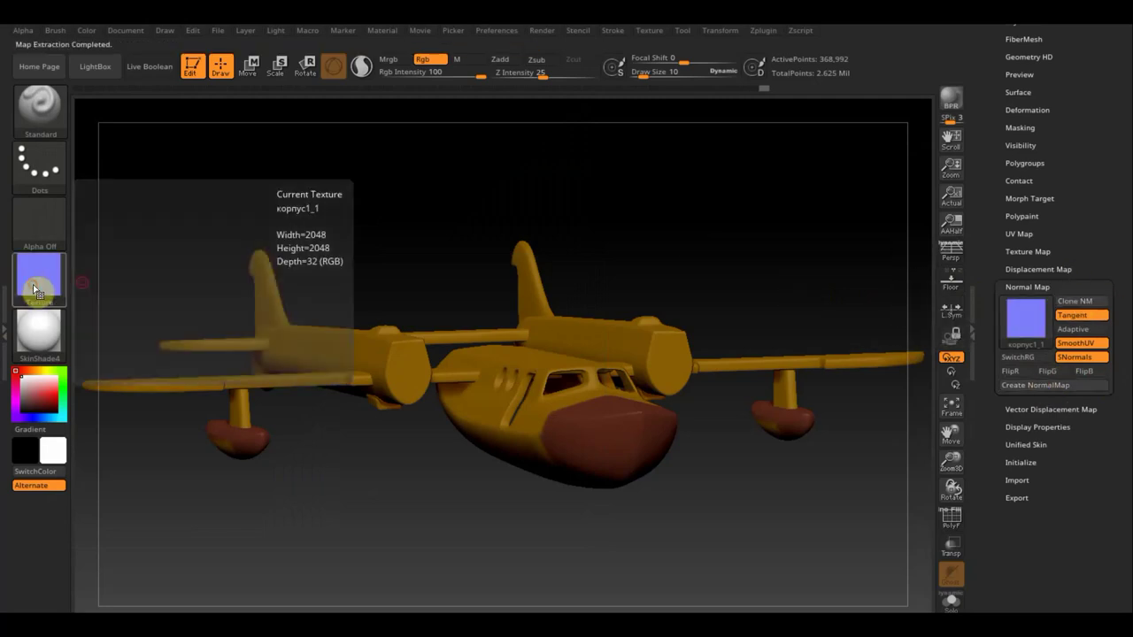
left_click(38, 279)
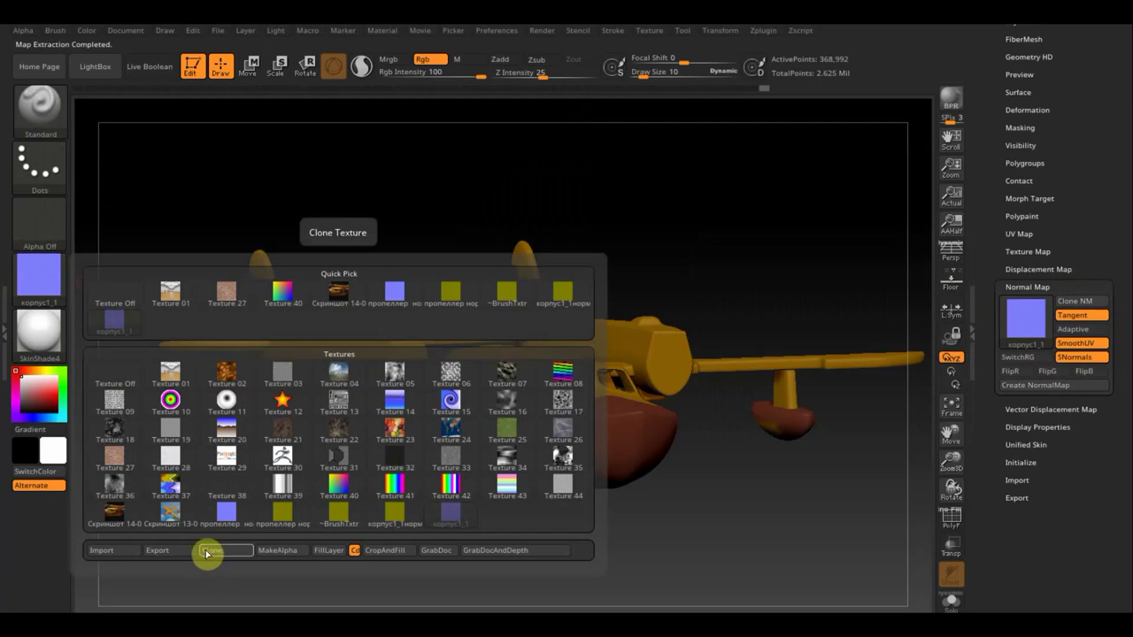
left_click(157, 551)
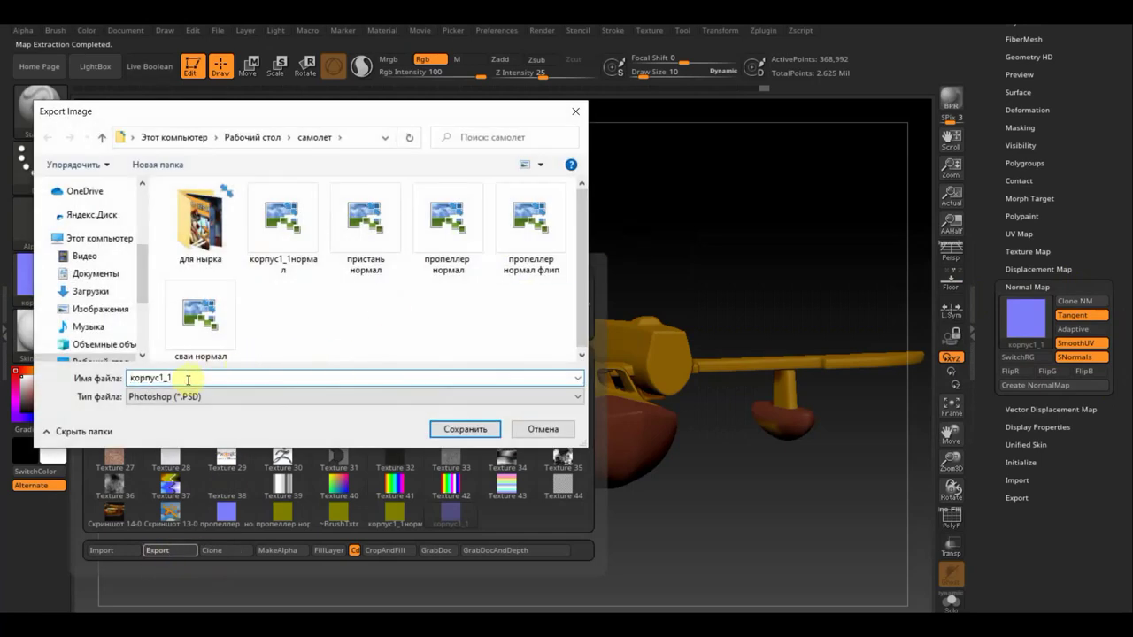
type("норма")
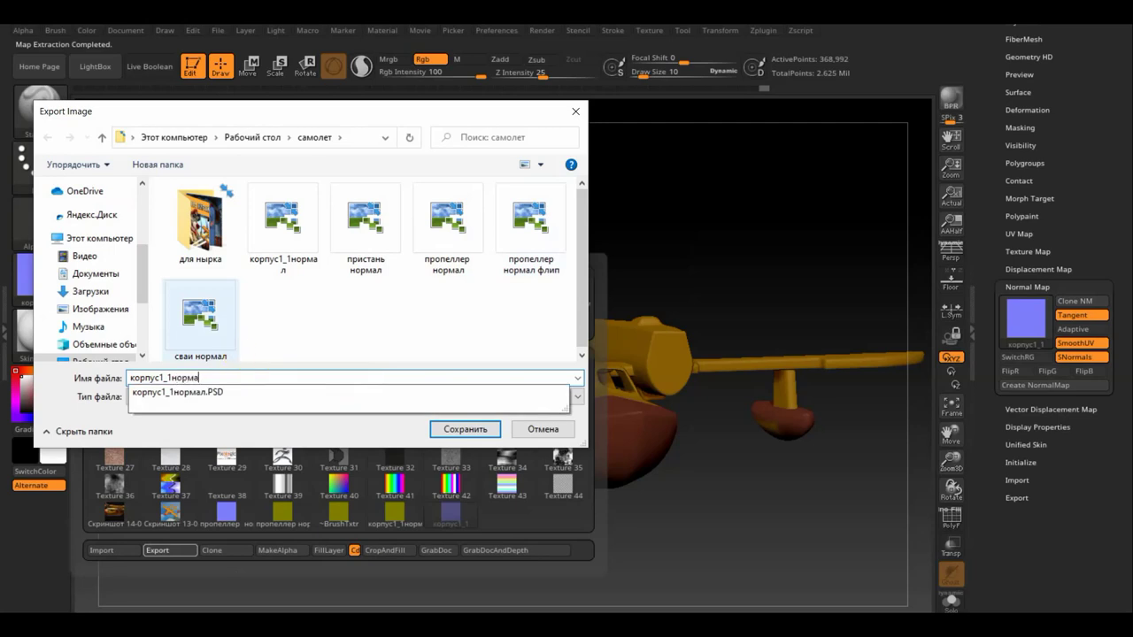
type("л без флип")
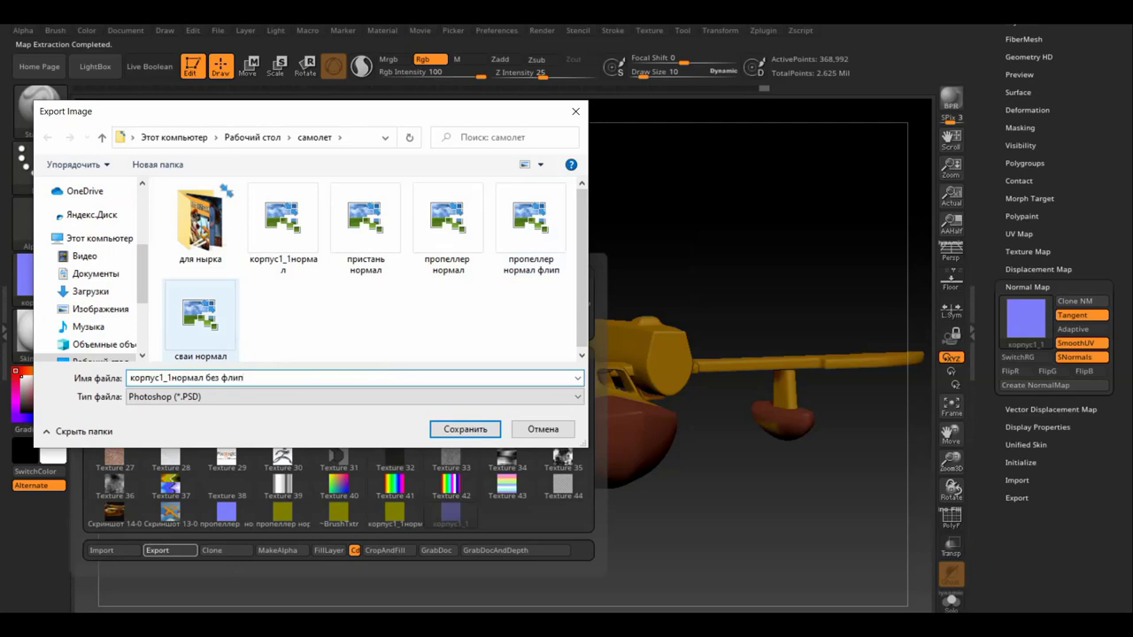
key("Return")
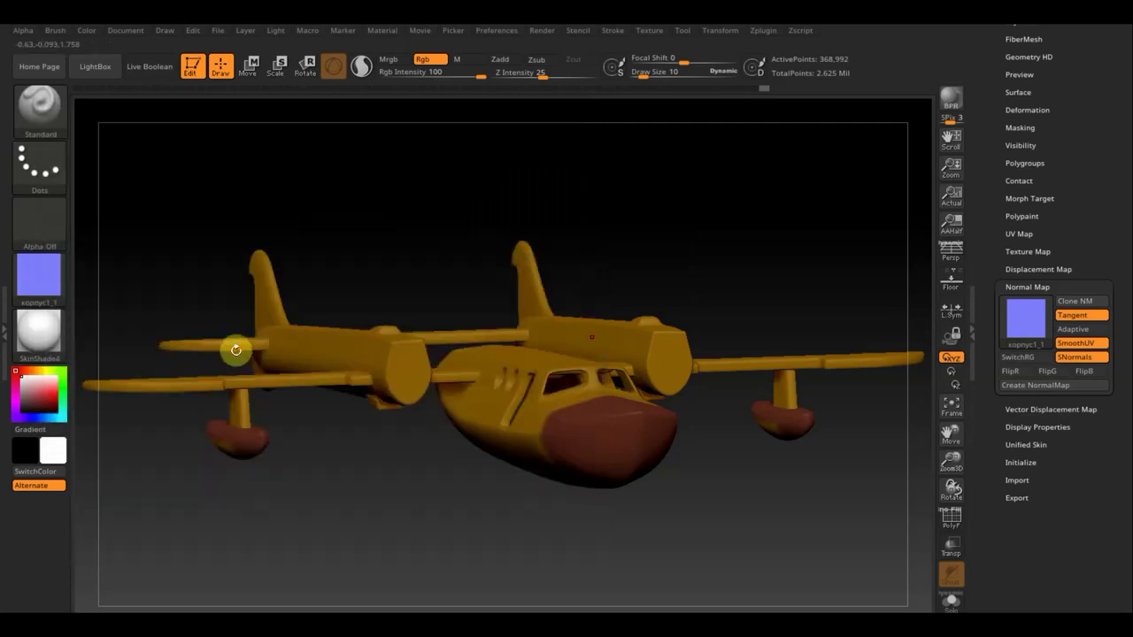
Delete the active seaplane subtool, confirm with OK, and orbit to check the remaining part.
scroll(1113, 132, "up", 2)
scroll(1103, 179, "up", 3)
left_click(1022, 127)
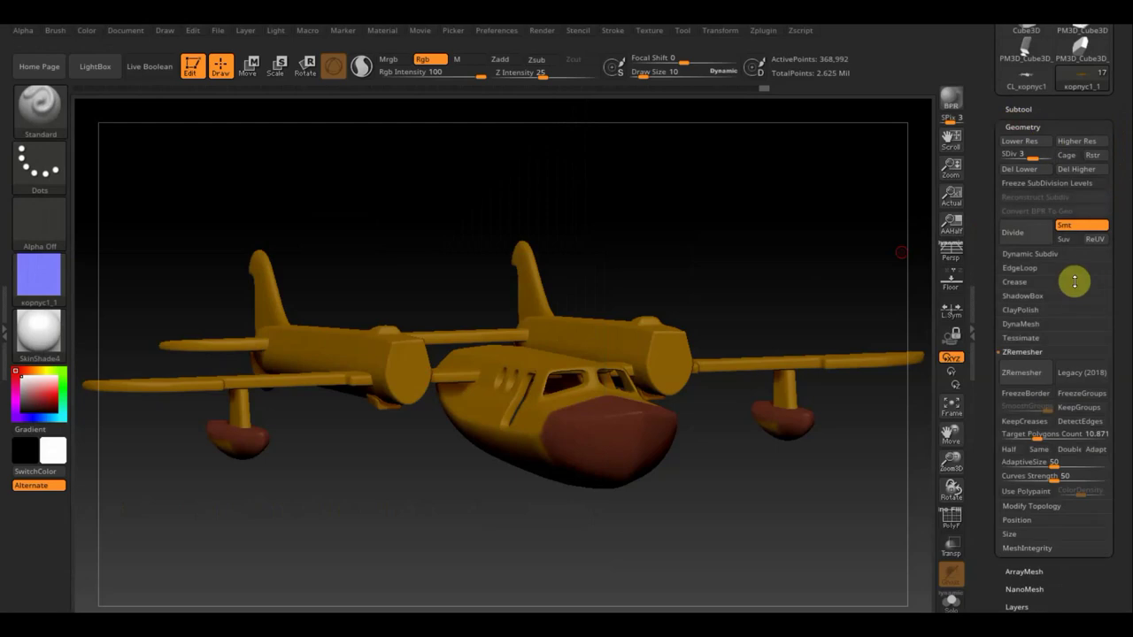
left_click(1018, 109)
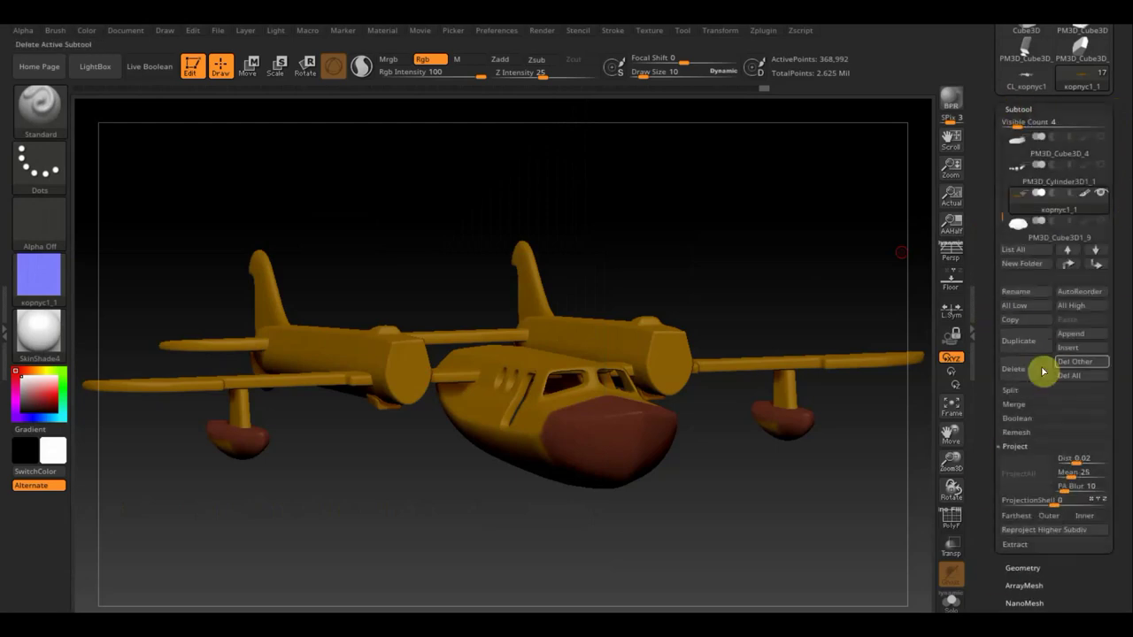
left_click(1023, 372)
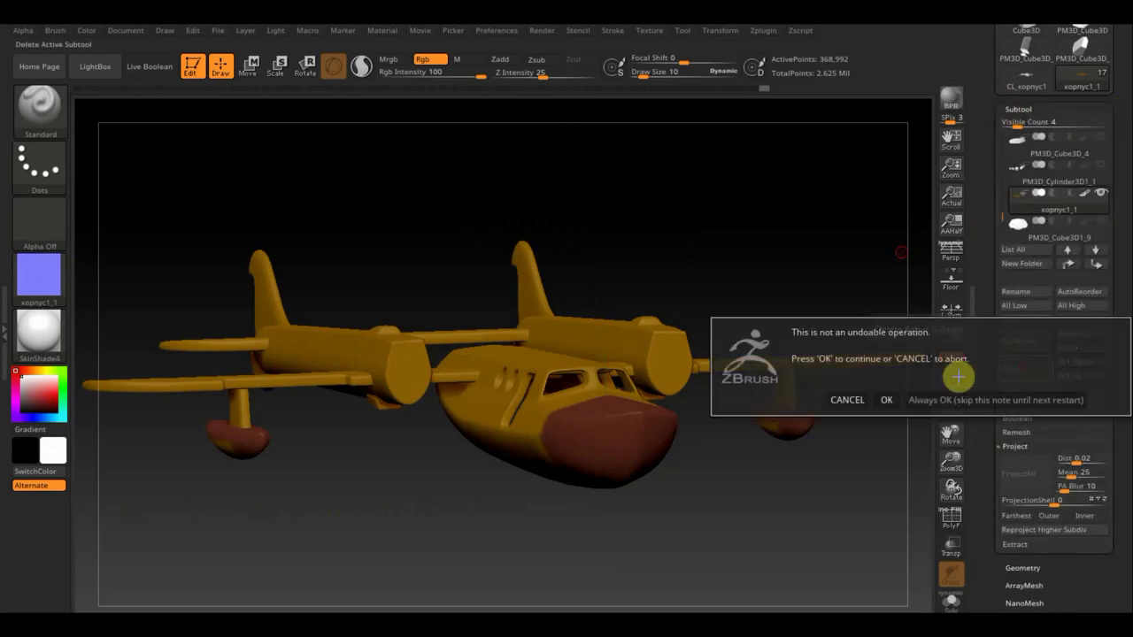
left_click(889, 400)
mouse_move(756, 445)
left_mouse_down()
mouse_move(731, 369)
mouse_move(764, 366)
mouse_move(743, 422)
mouse_move(792, 450)
mouse_move(748, 403)
left_mouse_up()
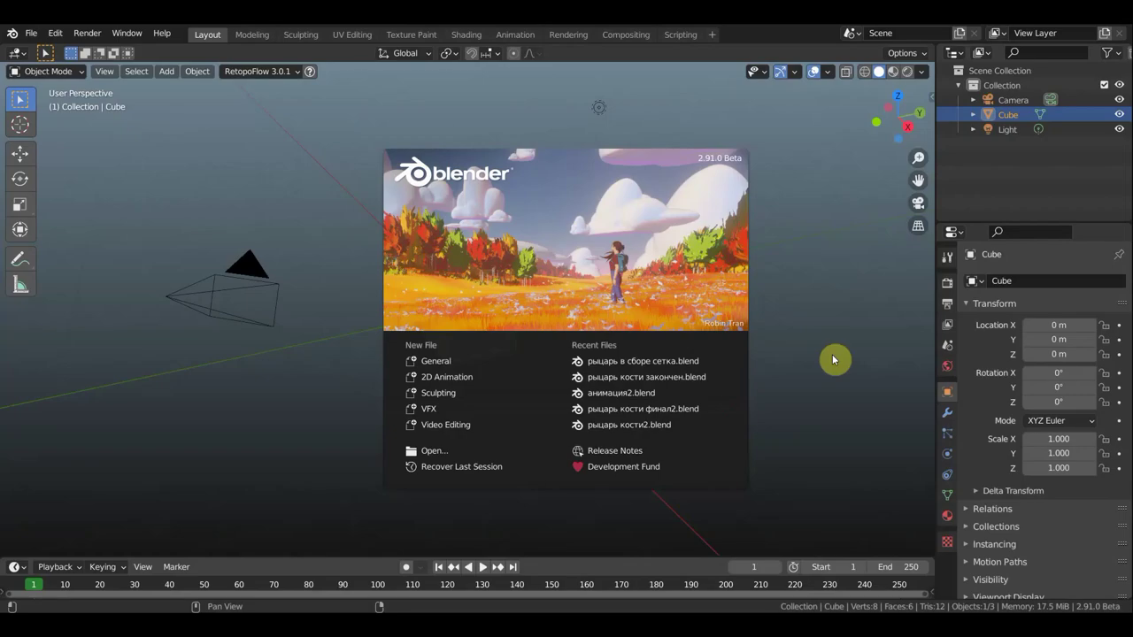
Delete the default cube, hide the Camera and Light, and switch to front view.
left_click(805, 313)
key("Delete")
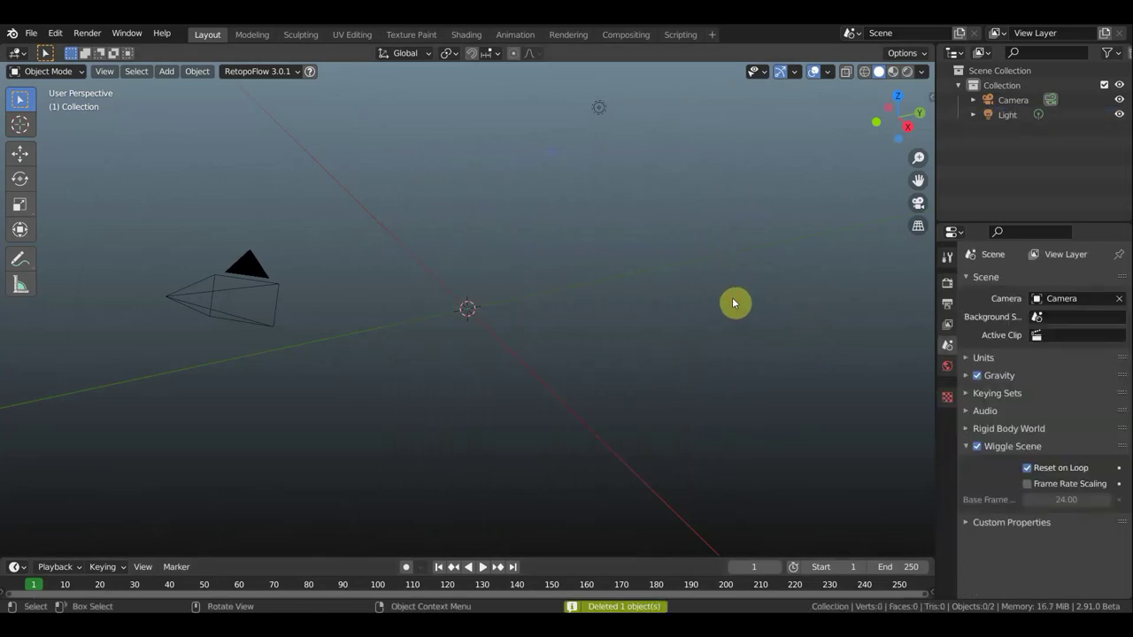
left_click(1119, 99)
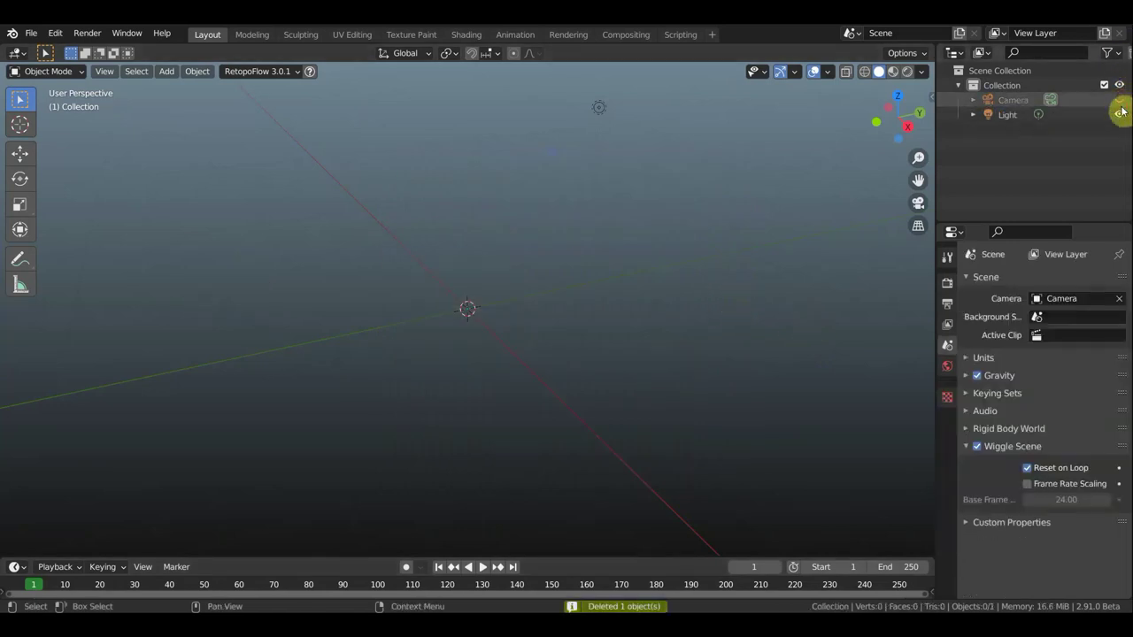
left_click(1119, 116)
key("KP_1")
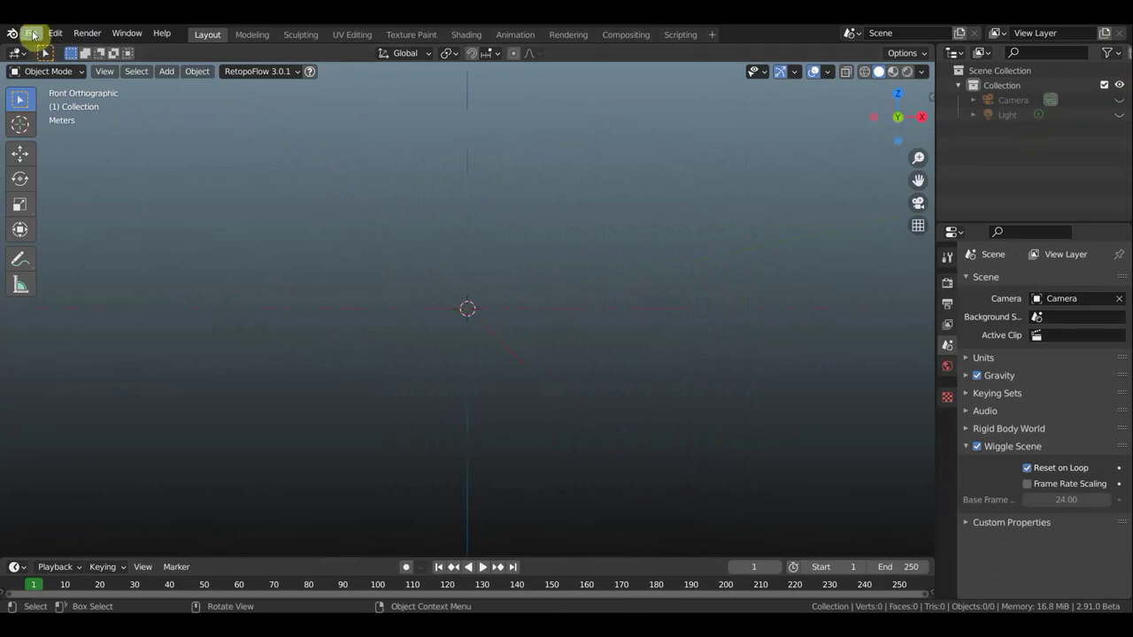
Import двери.OBJ from the Desktop's самолет folder as a Wavefront OBJ.
left_click(31, 34)
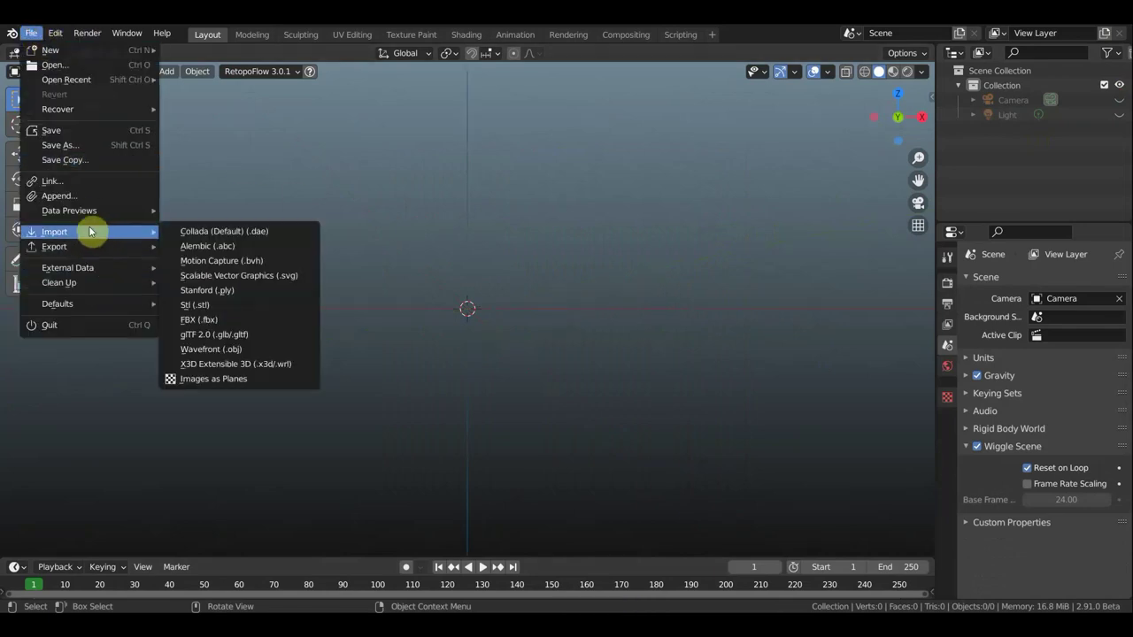
mouse_move(54, 231)
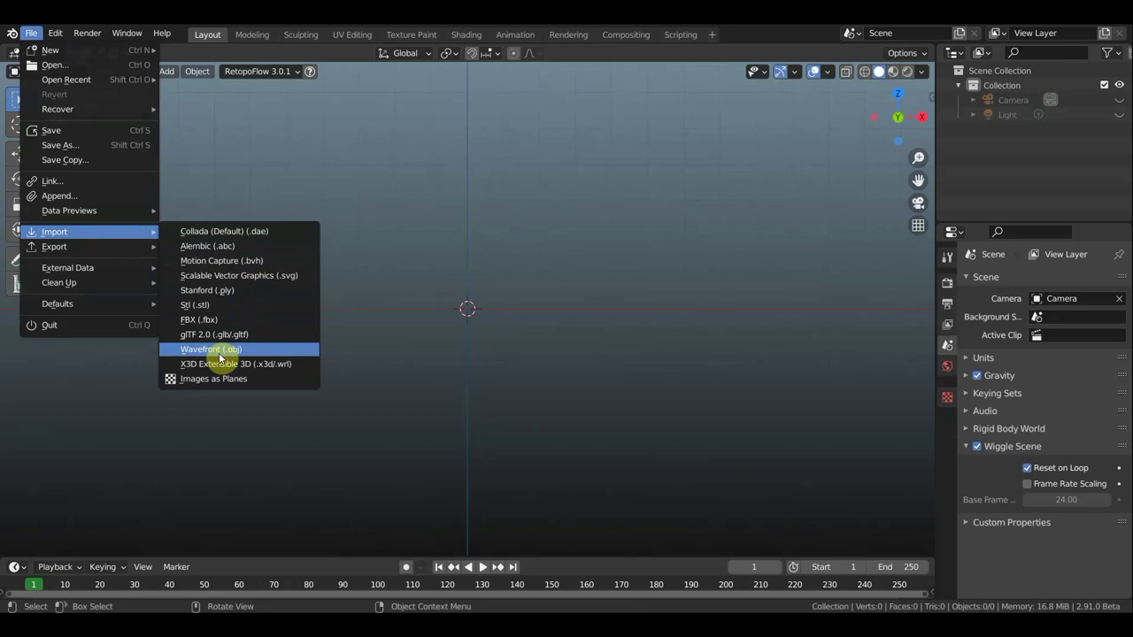
left_click(219, 354)
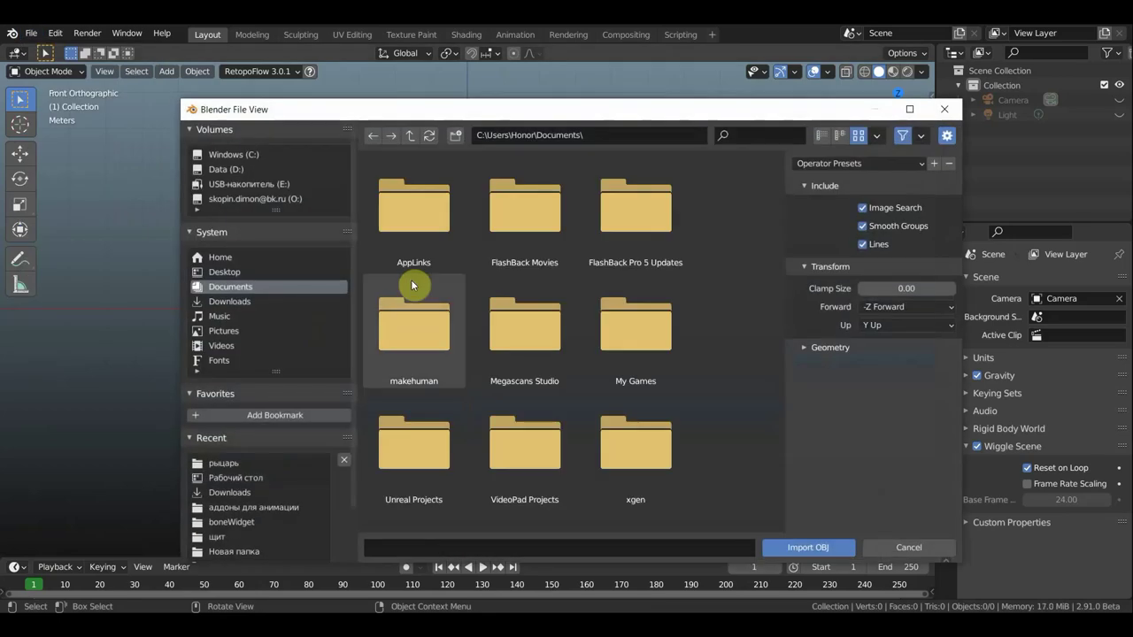
left_click(213, 274)
left_click(627, 335)
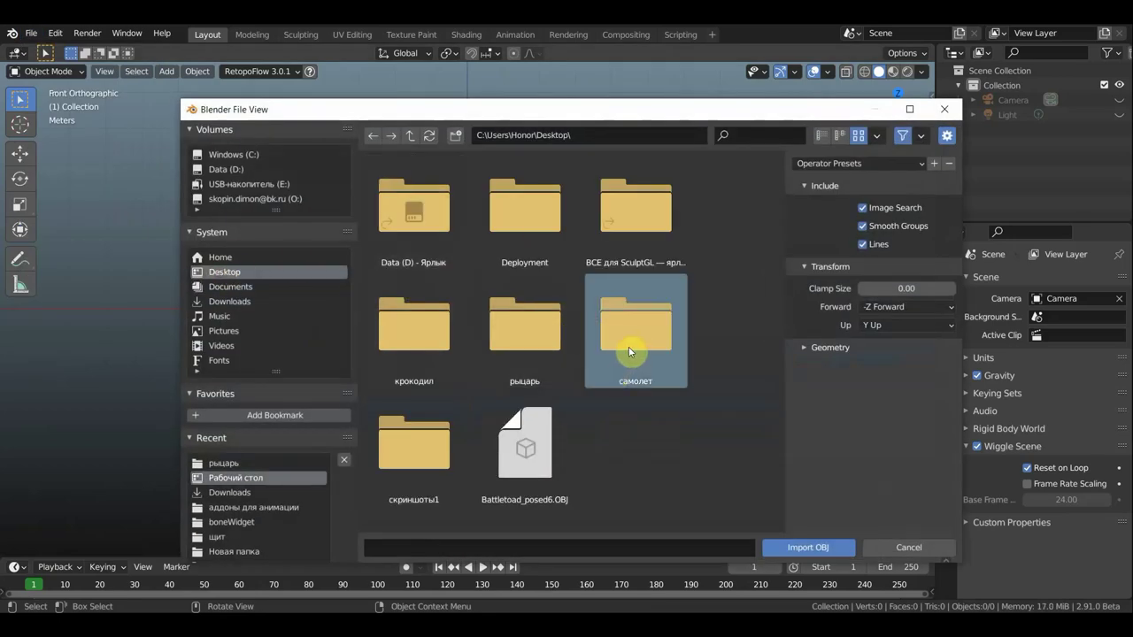
double_click(629, 353)
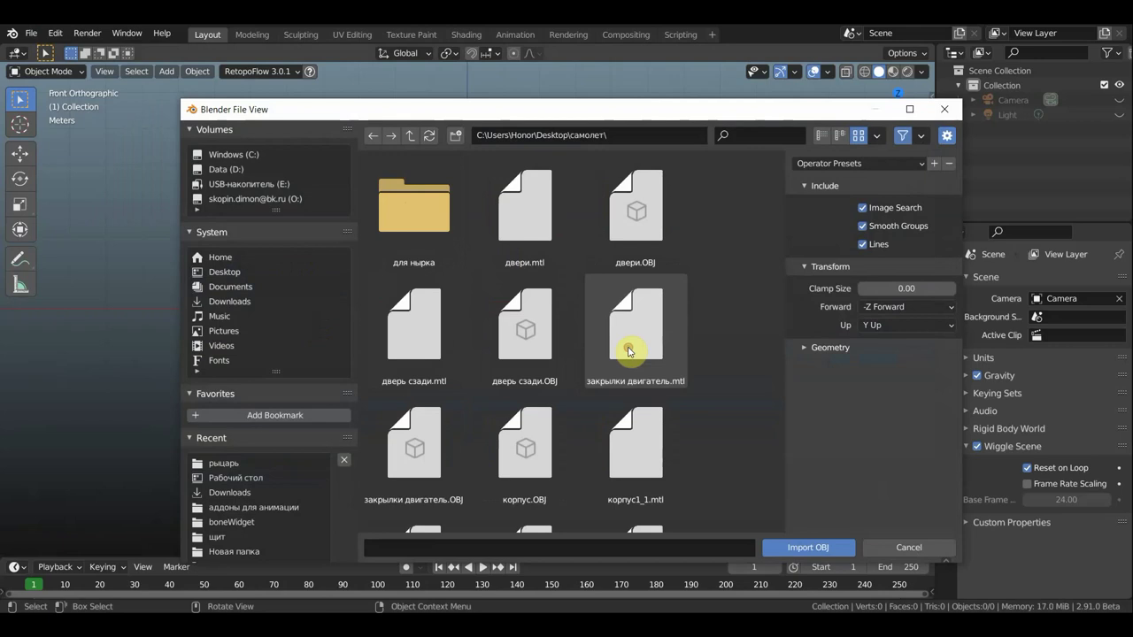
left_click(638, 239)
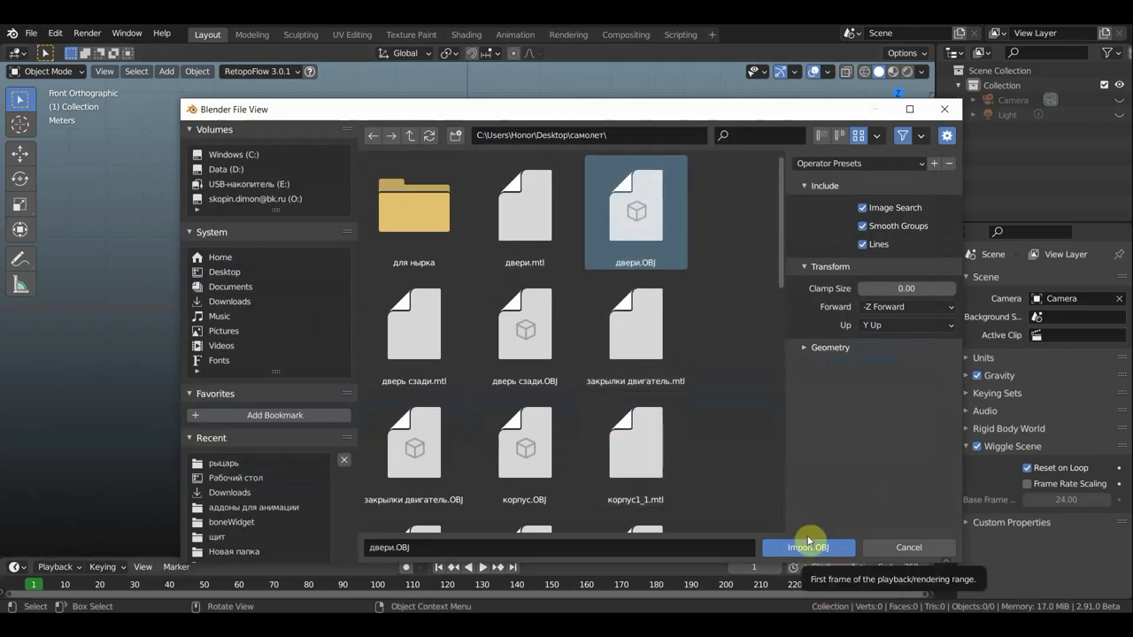
left_click(808, 546)
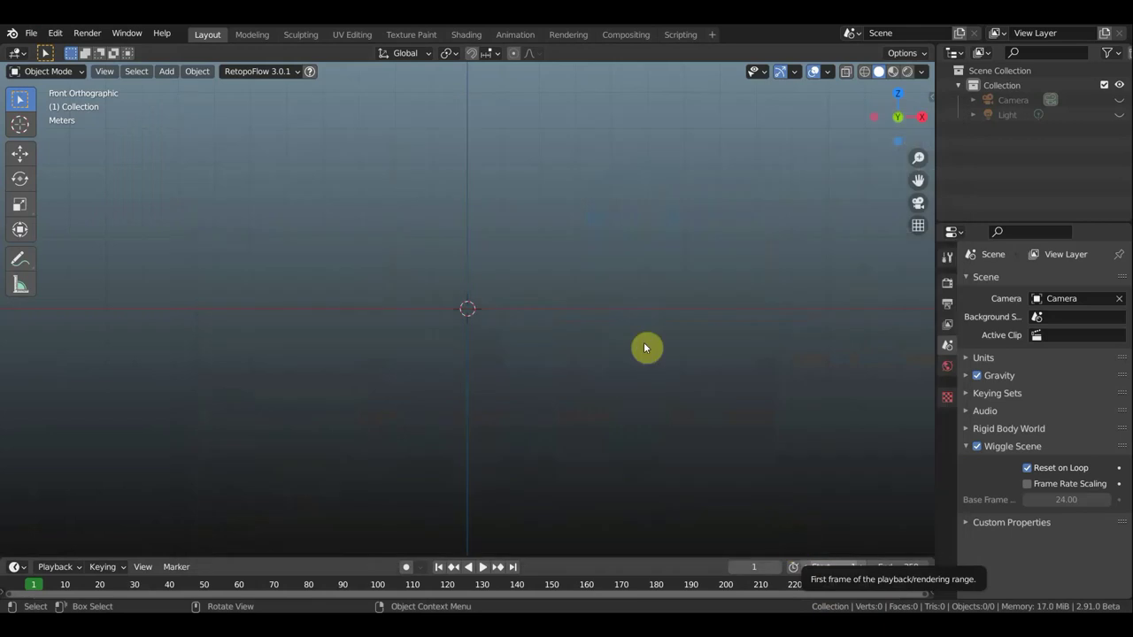
scroll(572, 324, "up", 3)
scroll(541, 322, "up", 4)
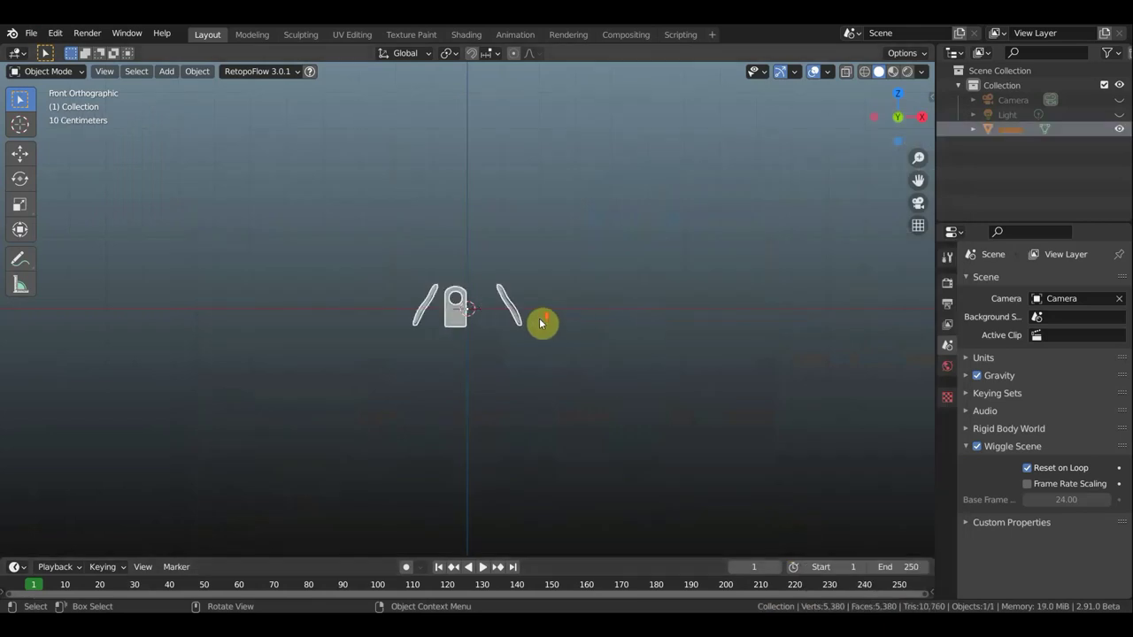
Orbit around the doors and check them in Material Preview before returning to Solid.
scroll(541, 322, "up", 4)
middle_click_drag(457, 158, 513, 183)
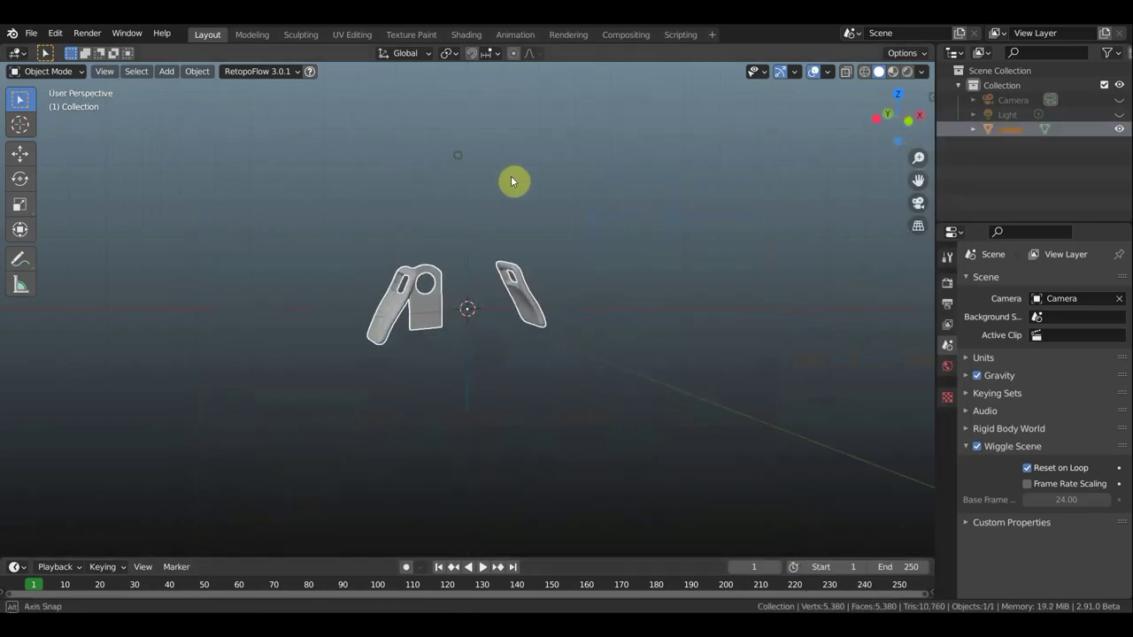
left_click(895, 74)
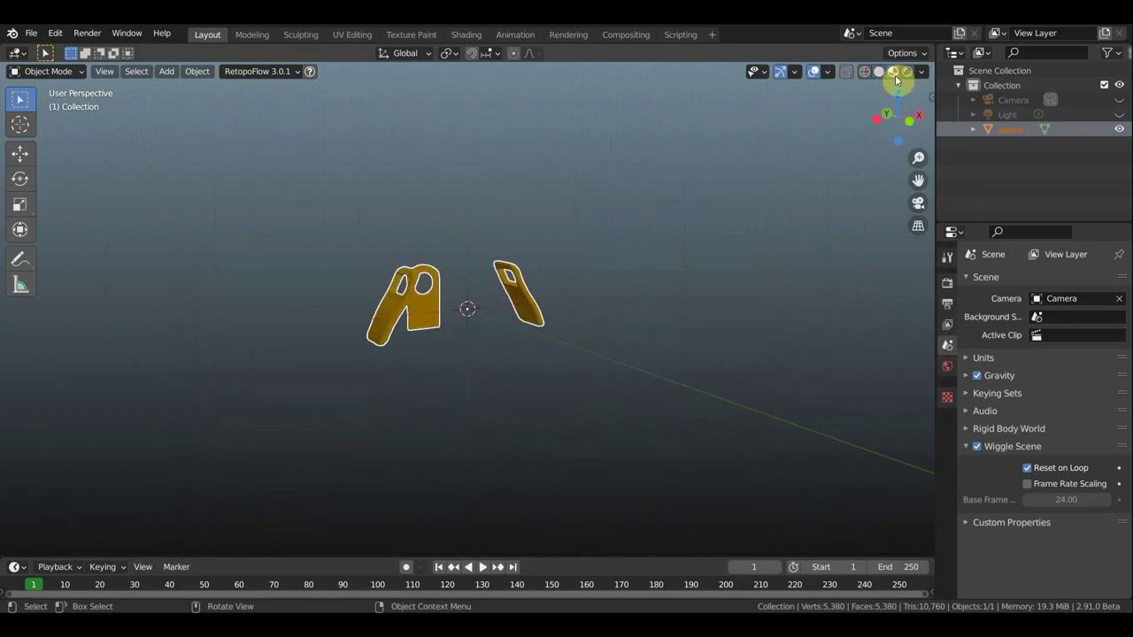
left_click(879, 72)
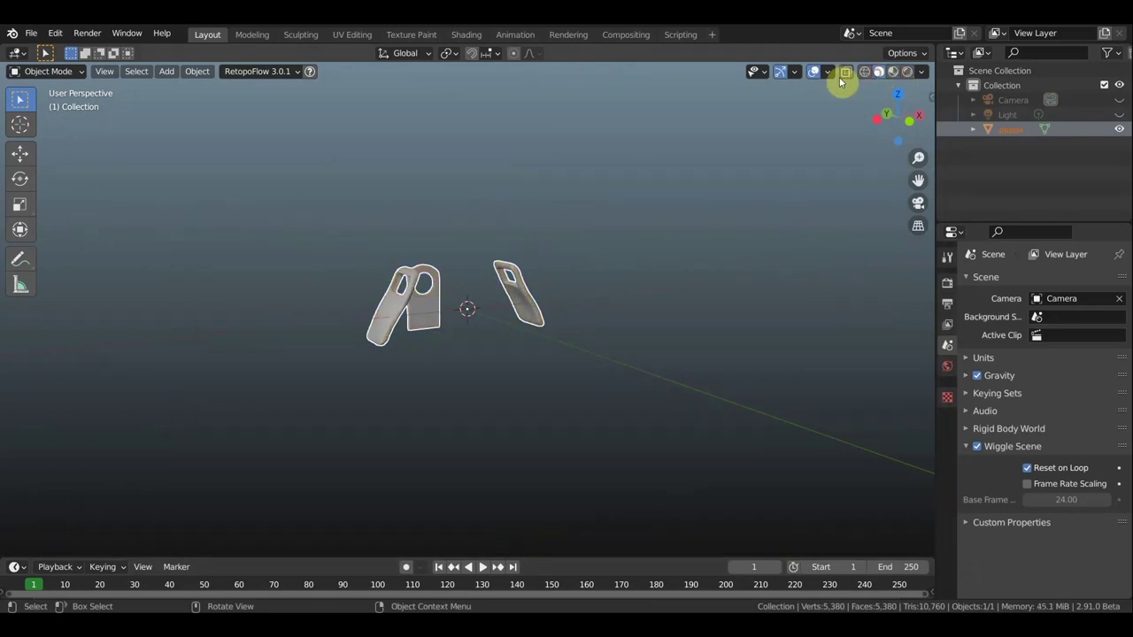
Import the rear door model дверь сзади.OBJ.
left_click(33, 34)
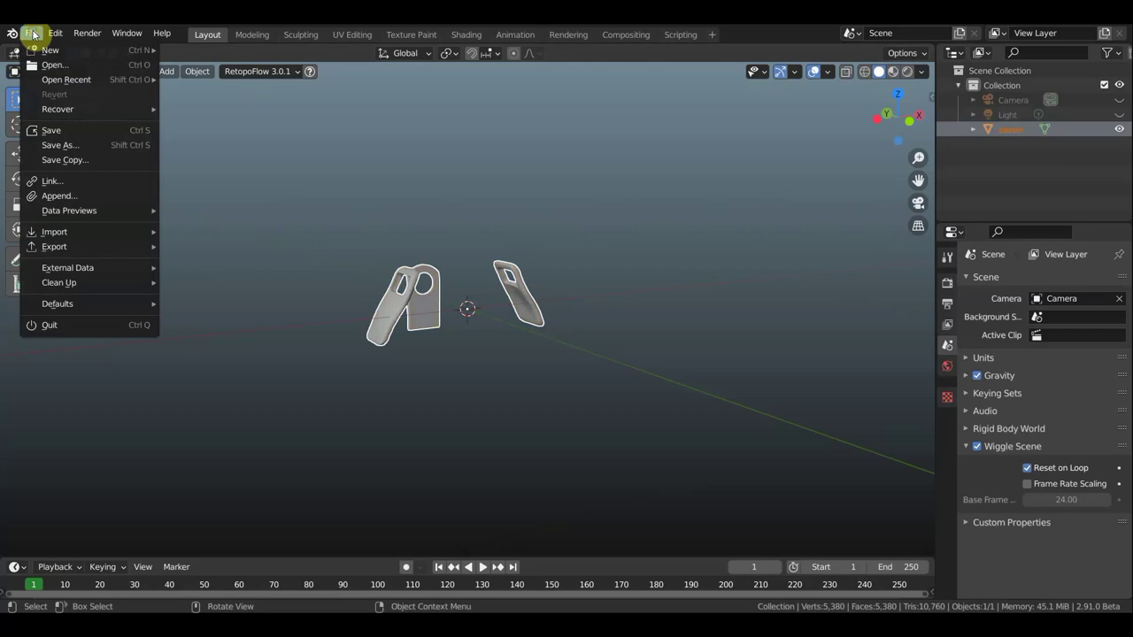
left_click(31, 33)
mouse_move(55, 232)
left_click(234, 349)
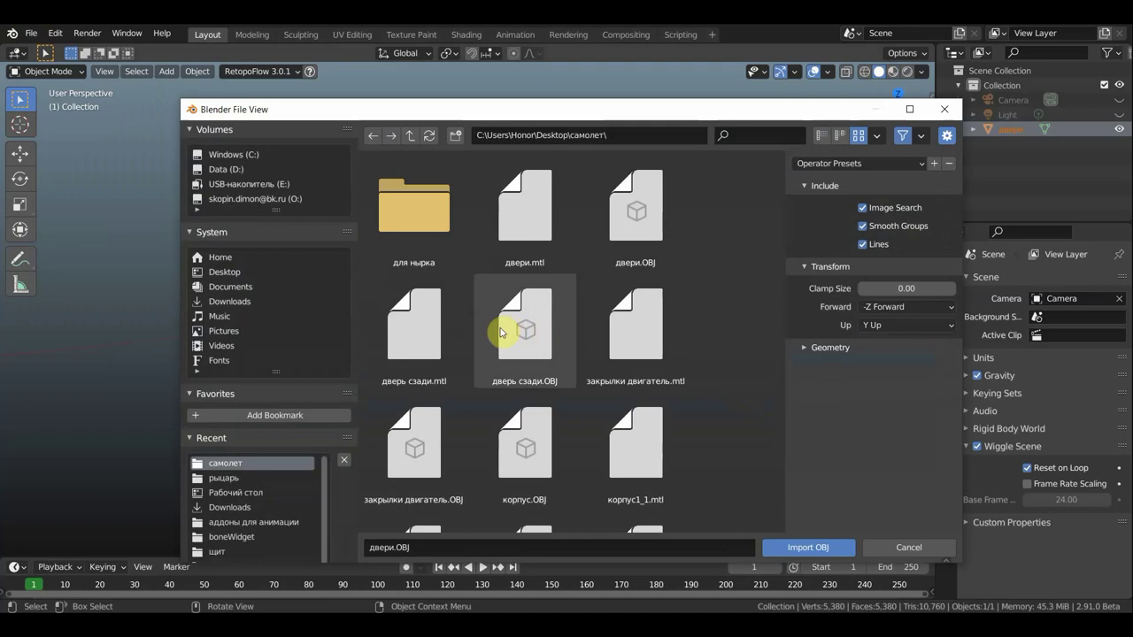
left_click(539, 363)
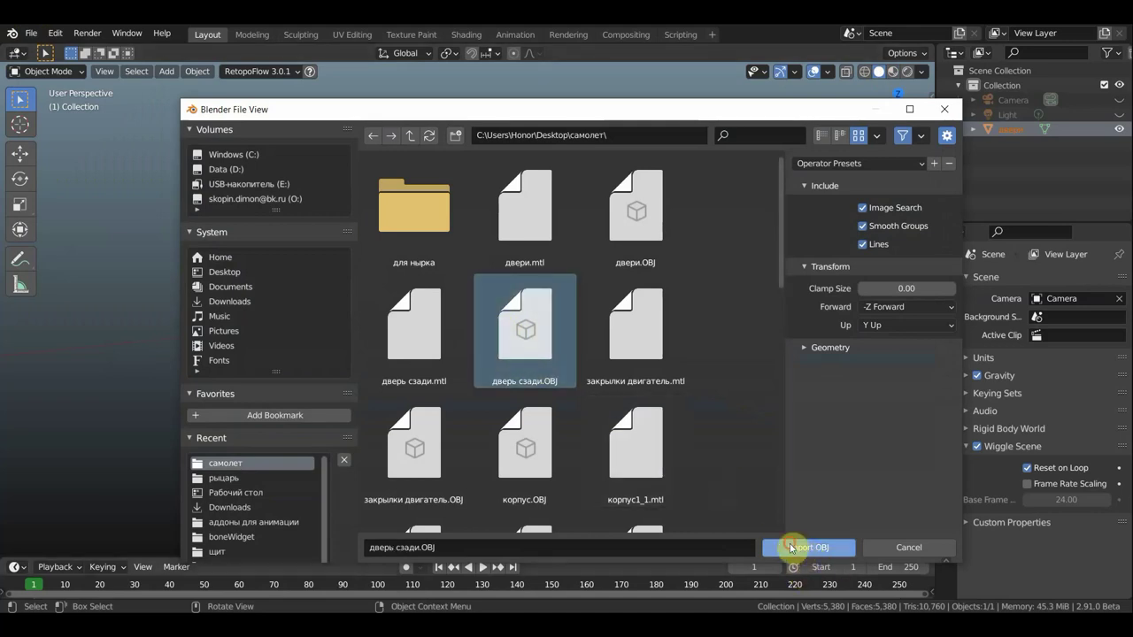
left_click(791, 548)
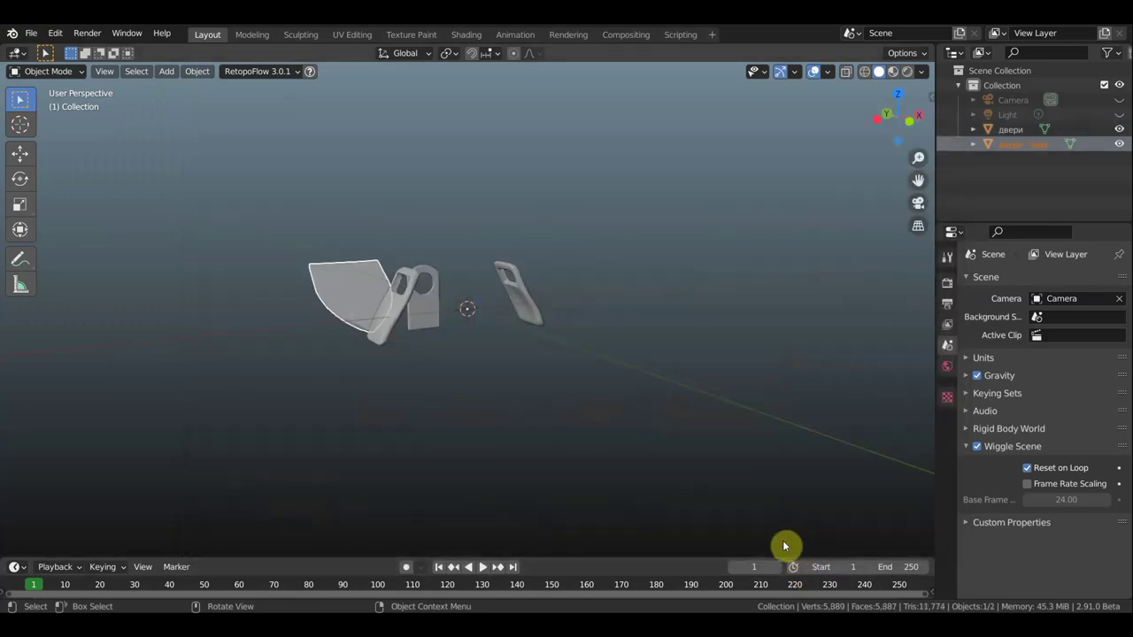
Import the engine flaps model закрылки двигатель.OBJ.
left_click(31, 33)
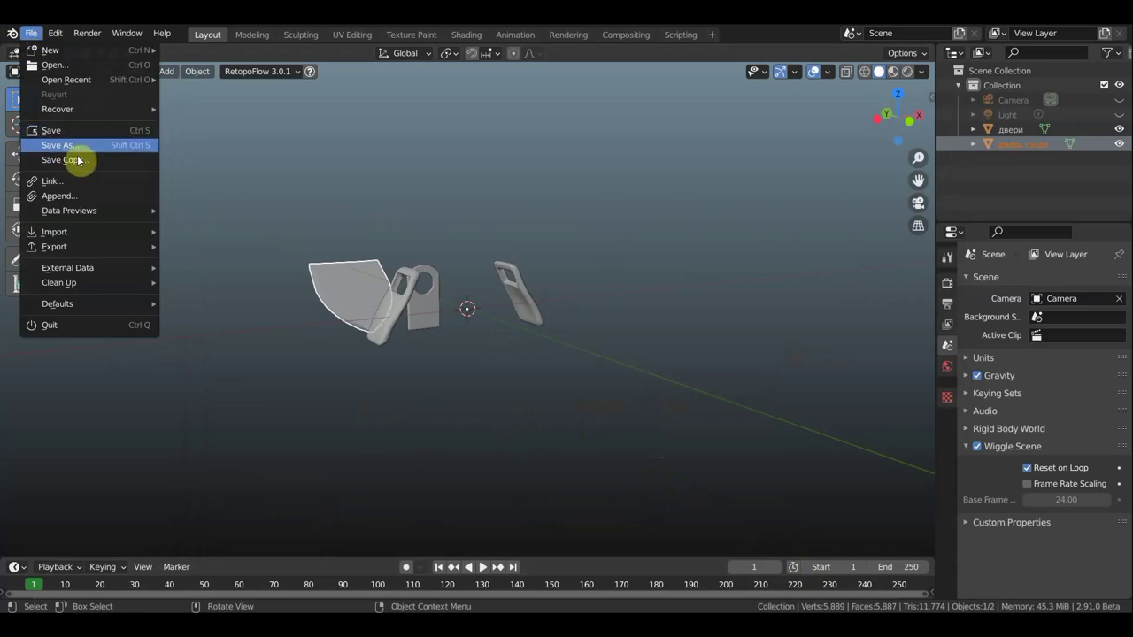
mouse_move(55, 232)
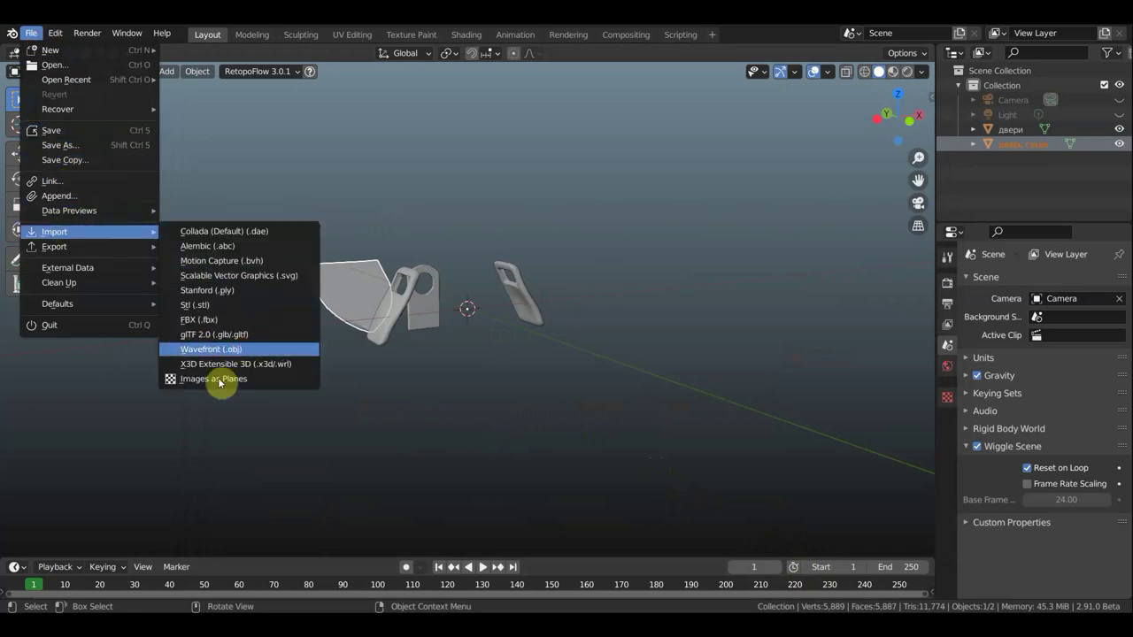
left_click(213, 348)
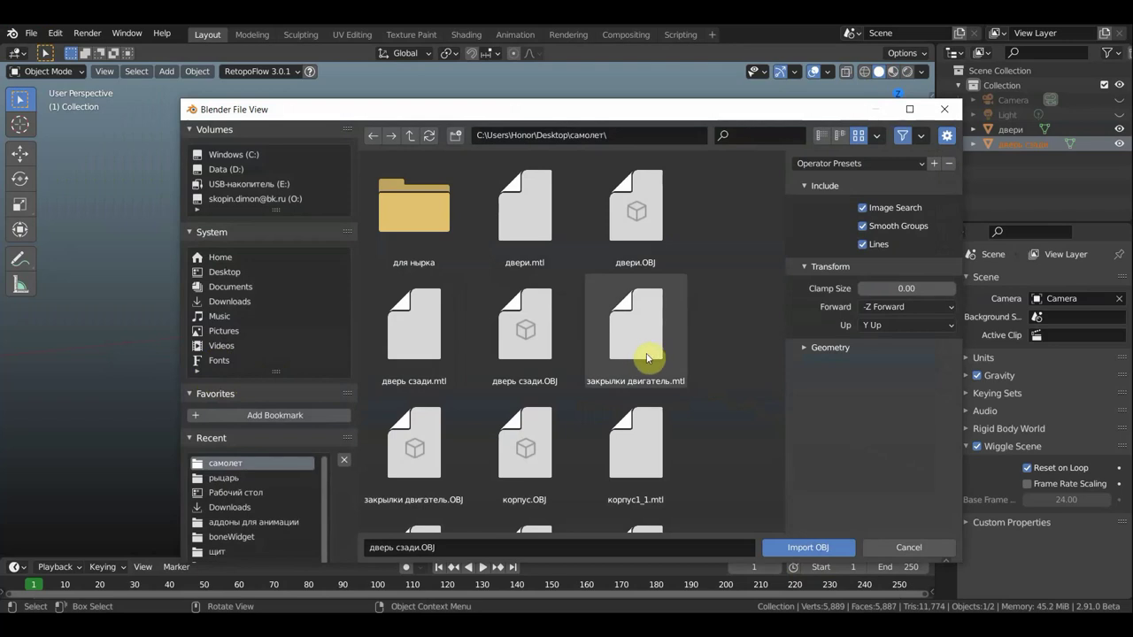
scroll(646, 358, "down", 1)
scroll(650, 359, "down", 1)
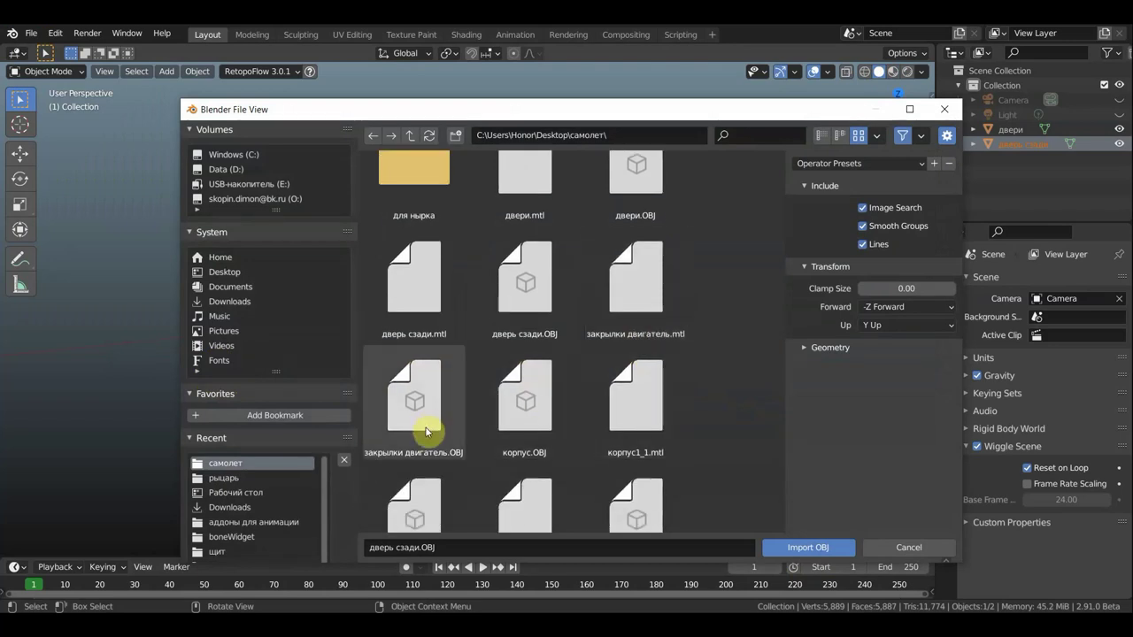
left_click(446, 439)
left_click(797, 547)
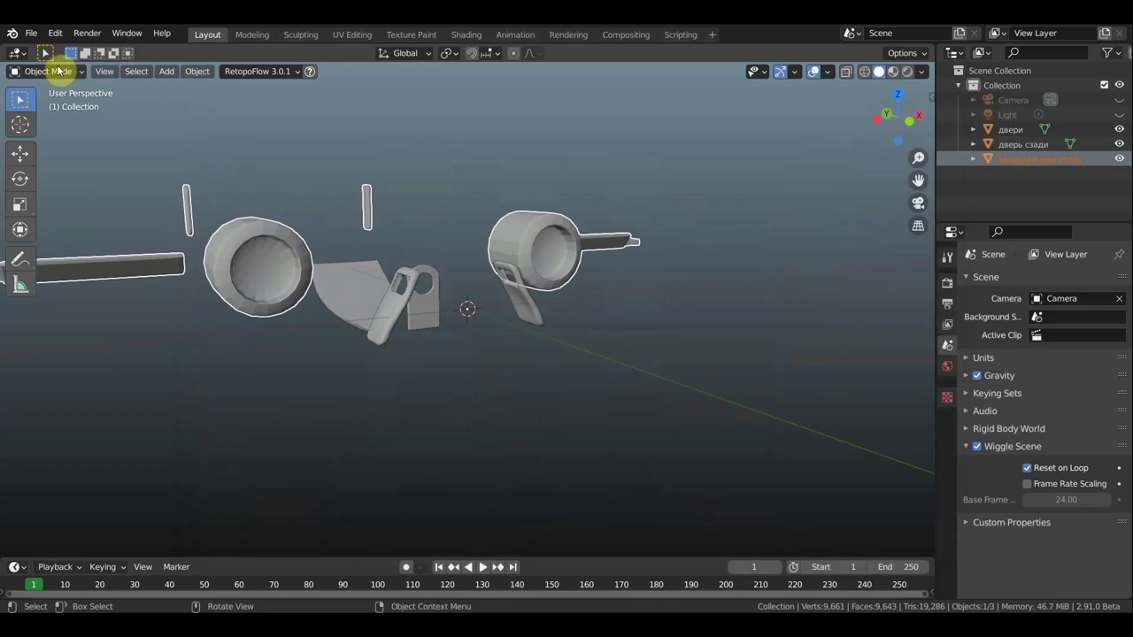
Import the корпус1_1.OBJ hull, completing 32,785 vertices in the scene.
left_click(30, 32)
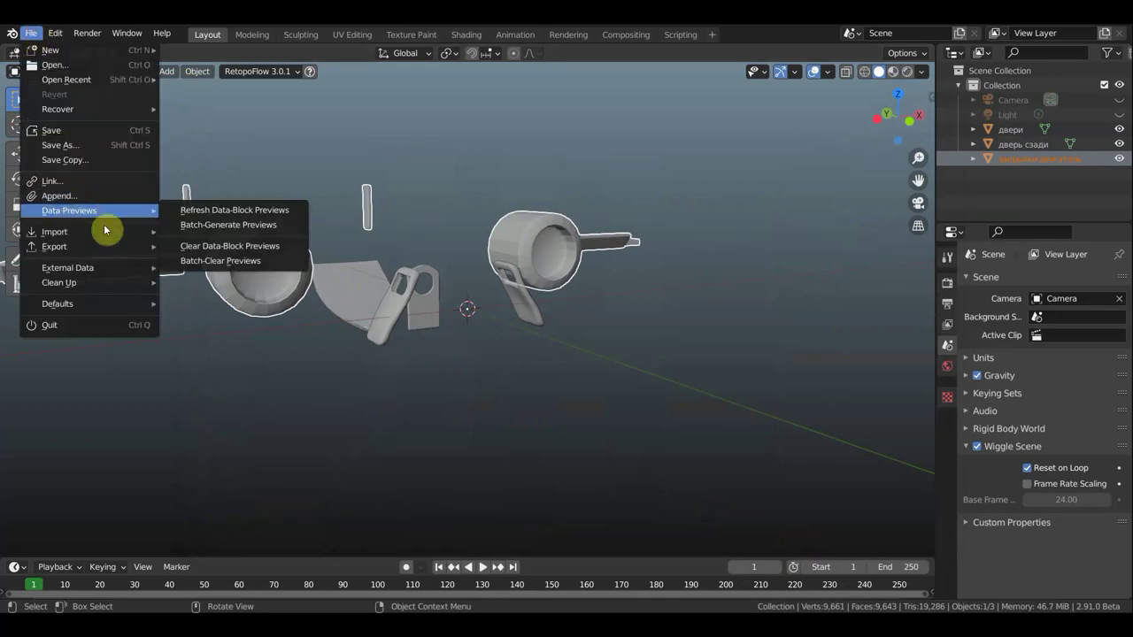
mouse_move(54, 232)
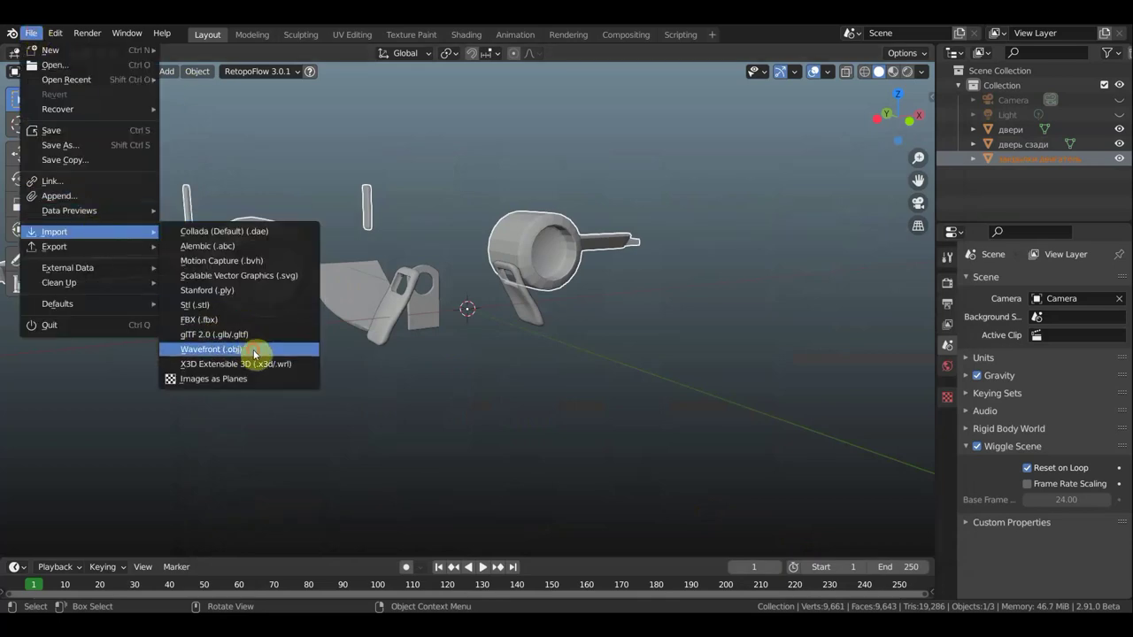
left_click(253, 350)
scroll(585, 400, "down", 1)
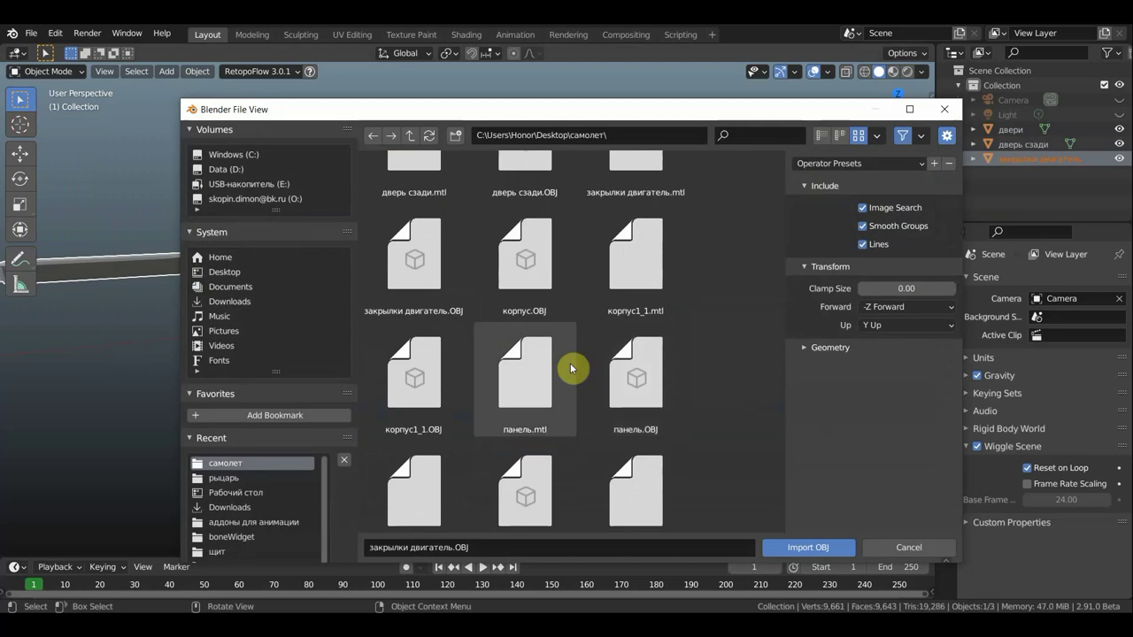
left_click(423, 421)
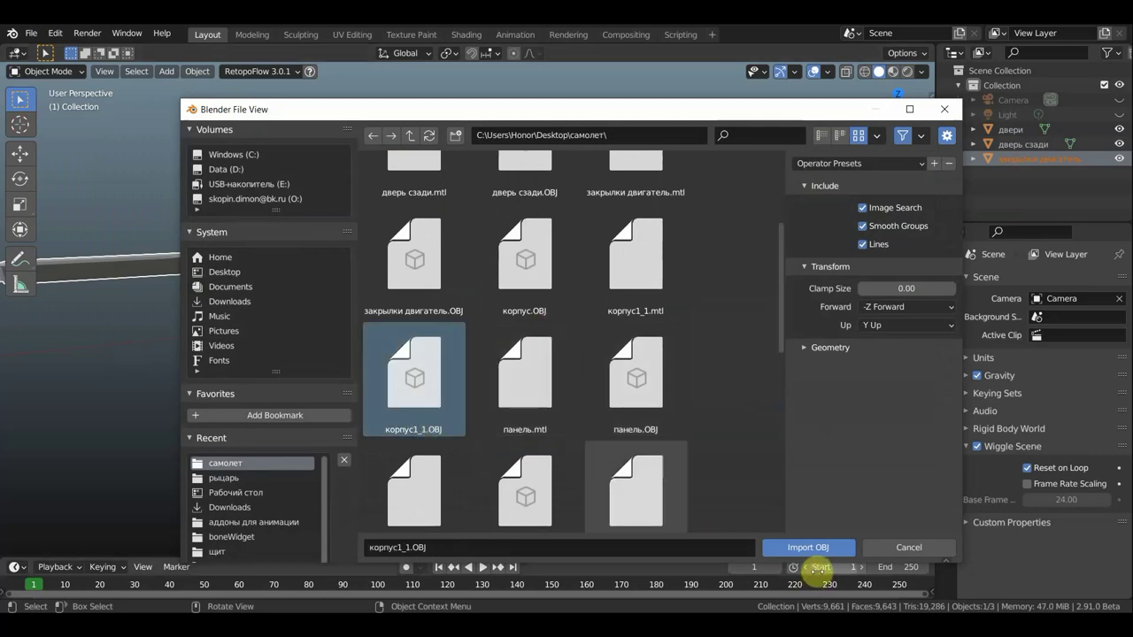
left_click(802, 548)
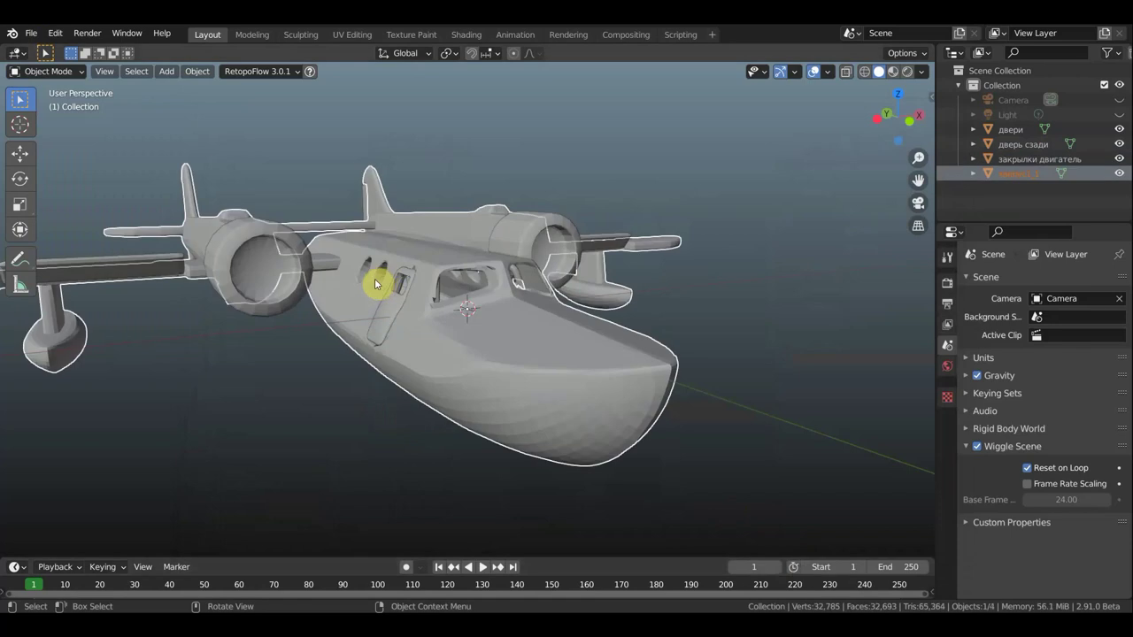
Import the панель.OBJ panel model into the seaplane scene.
left_click(31, 33)
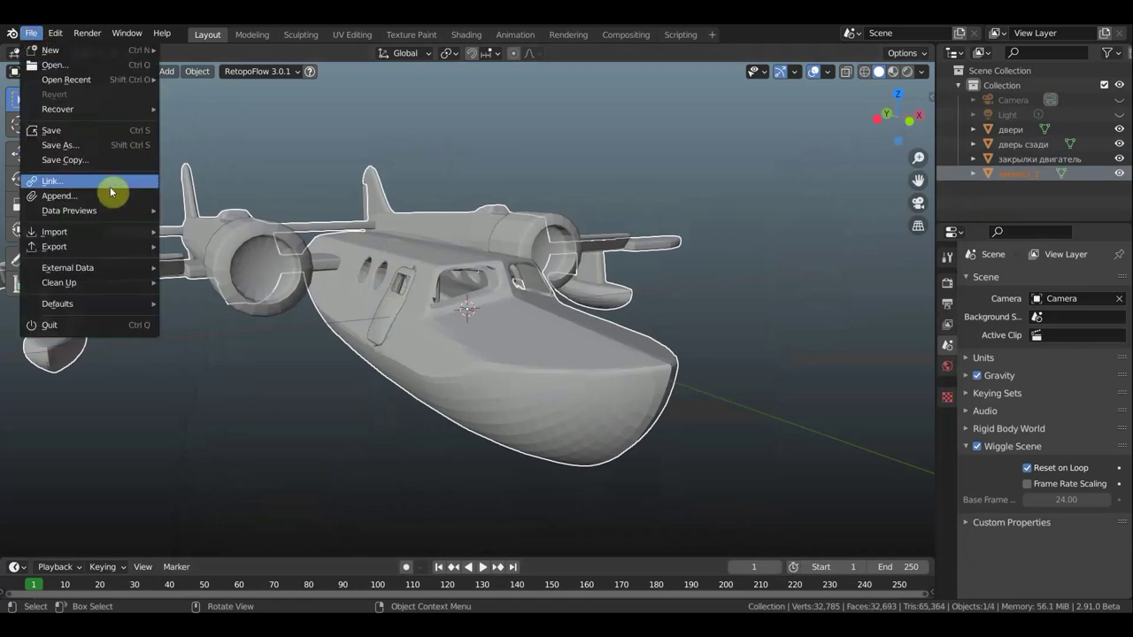
mouse_move(54, 232)
left_click(230, 350)
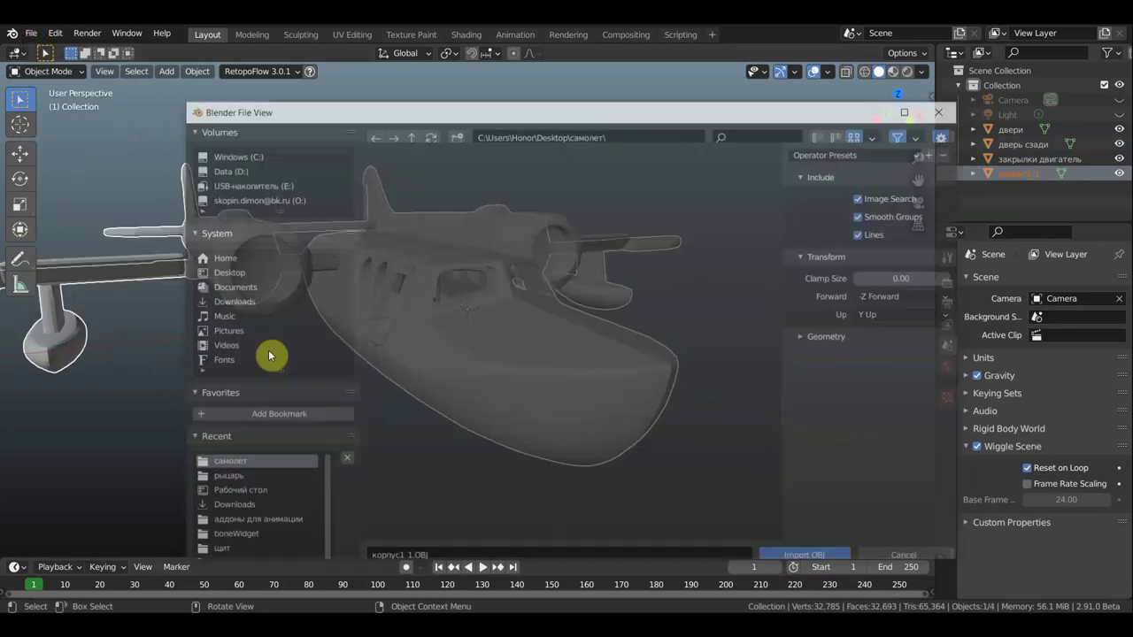
scroll(586, 422, "down", 1)
scroll(587, 423, "down", 1)
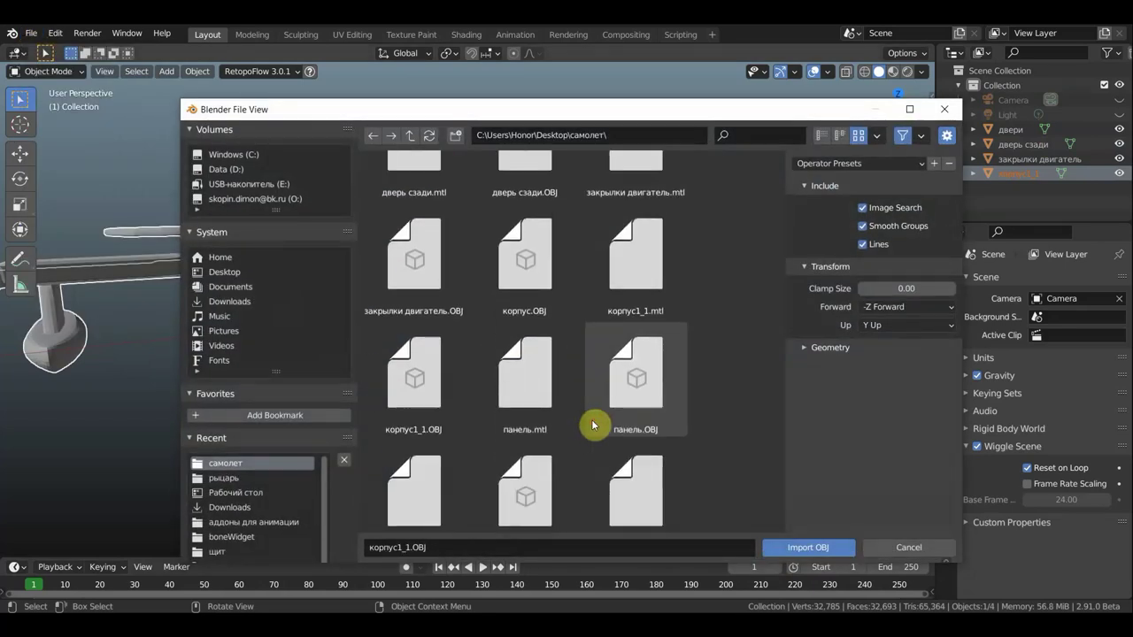
left_click(634, 373)
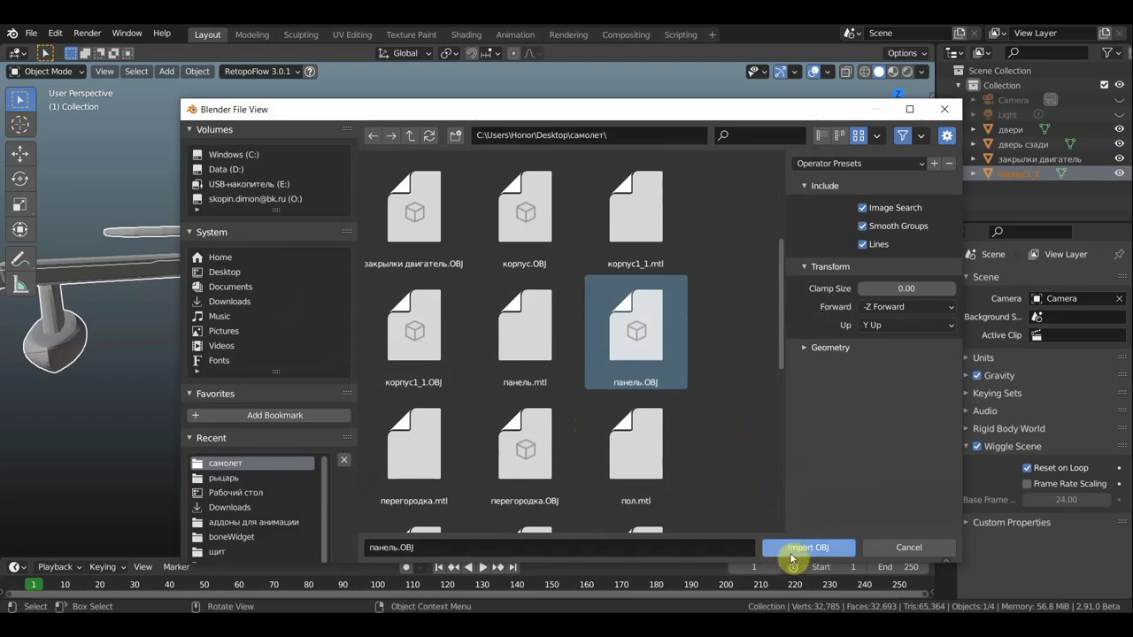
left_click(795, 549)
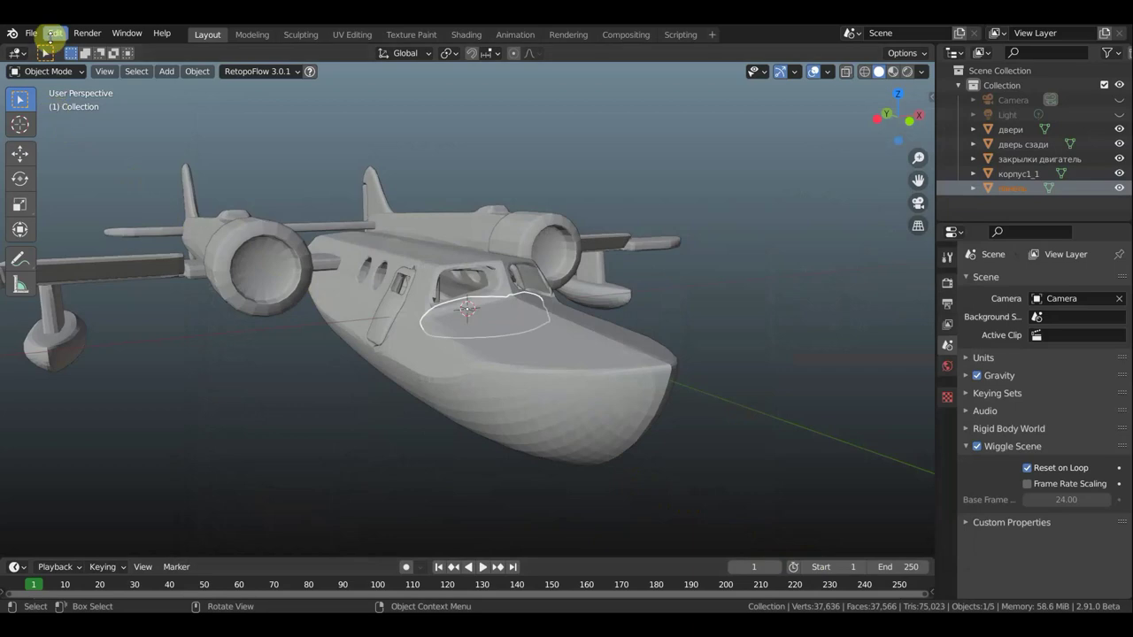
Import the перегородка.OBJ partition model.
left_click(25, 35)
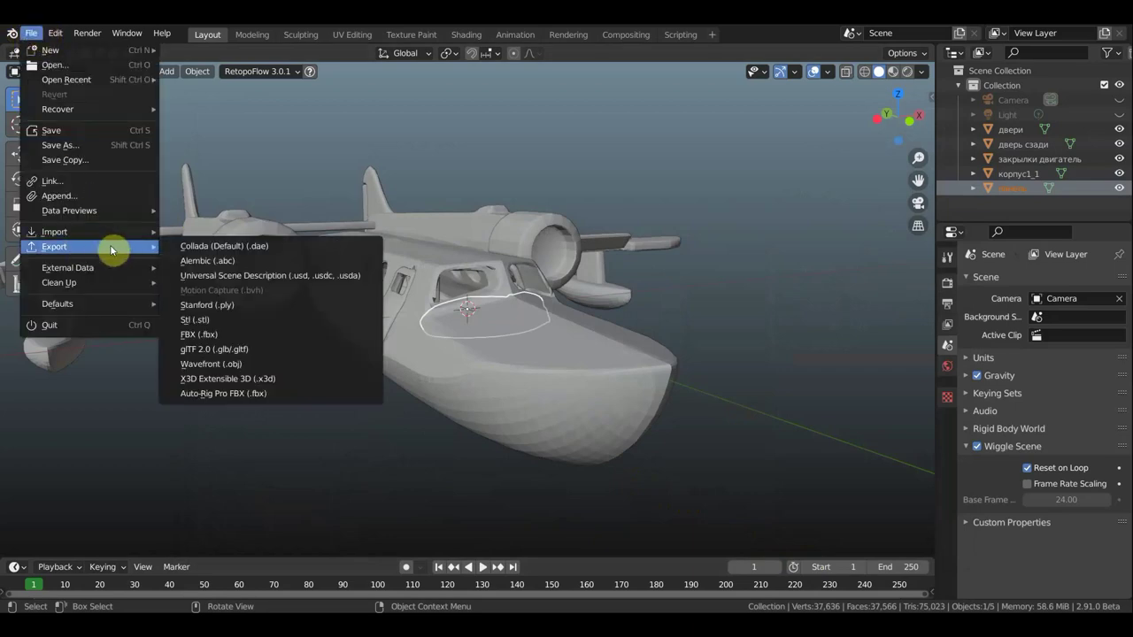
mouse_move(54, 232)
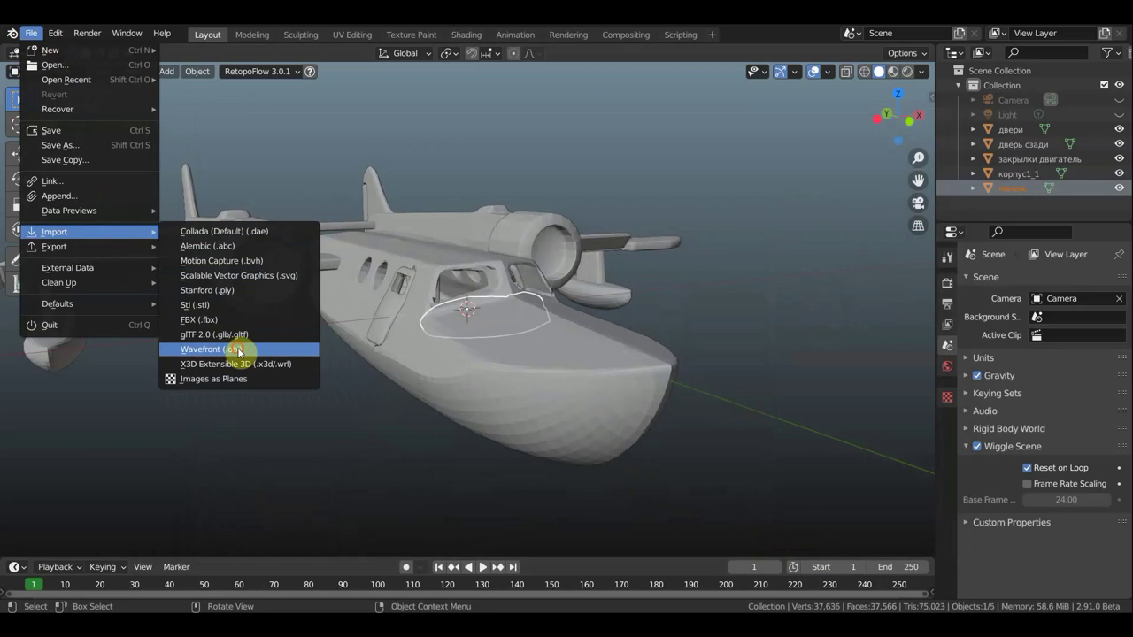
left_click(238, 350)
scroll(496, 358, "down", 3)
scroll(531, 360, "down", 2)
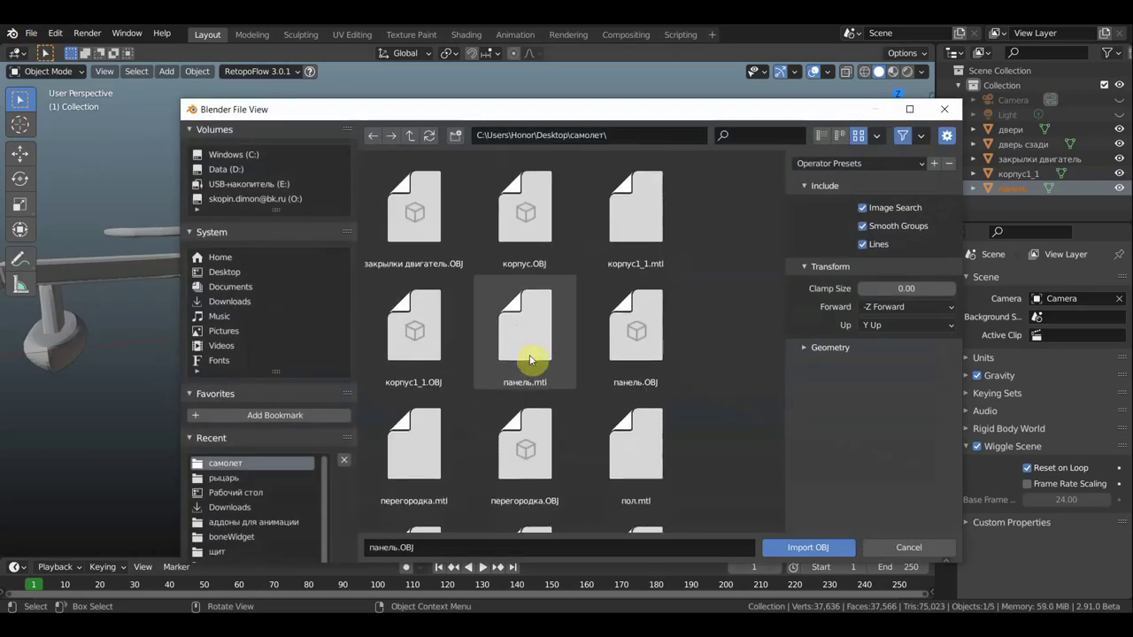
scroll(530, 360, "down", 2)
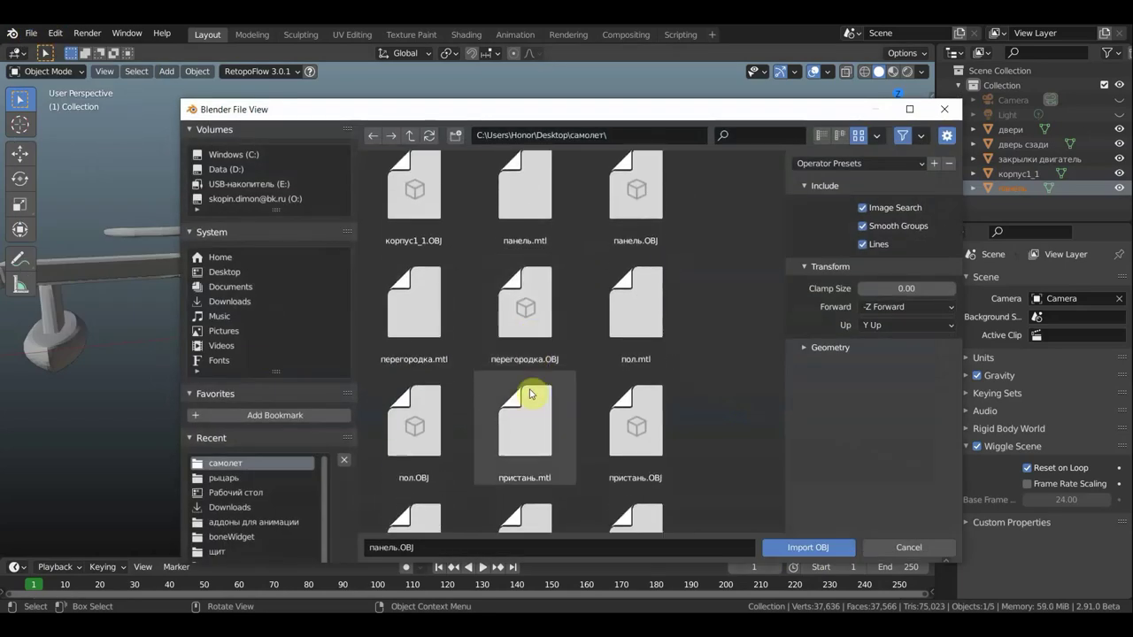
left_click(528, 359)
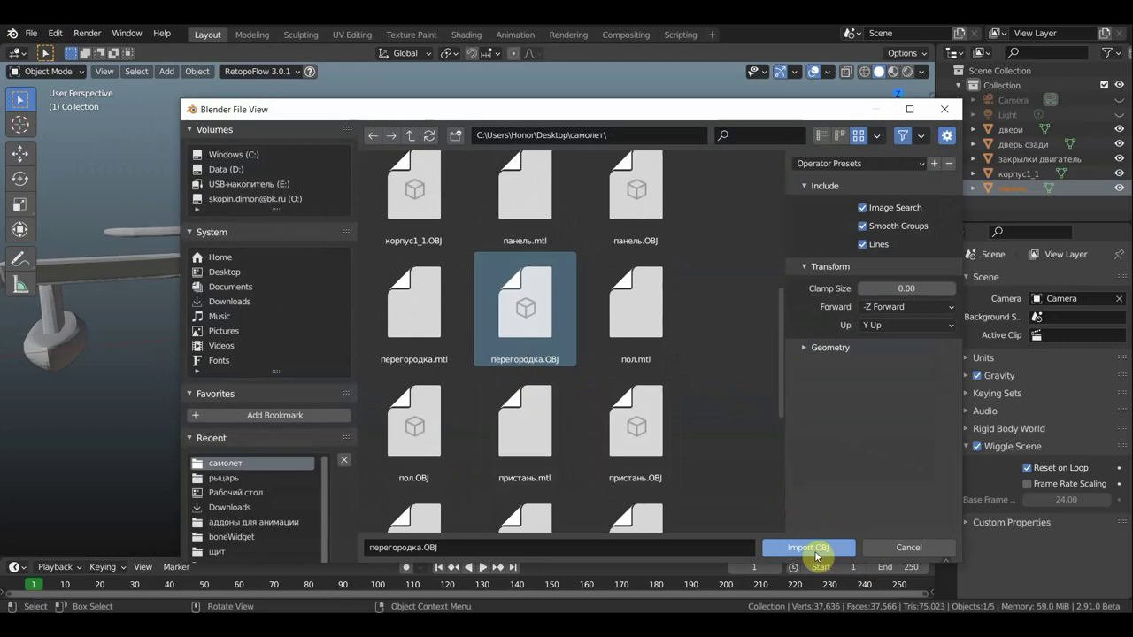
left_click(806, 549)
Orbit and zoom around the seaplane to inspect how the panels fit the door.
mouse_move(580, 474)
middle_mouse_down()
mouse_move(538, 472)
mouse_move(721, 473)
mouse_move(738, 443)
mouse_move(779, 448)
middle_mouse_up()
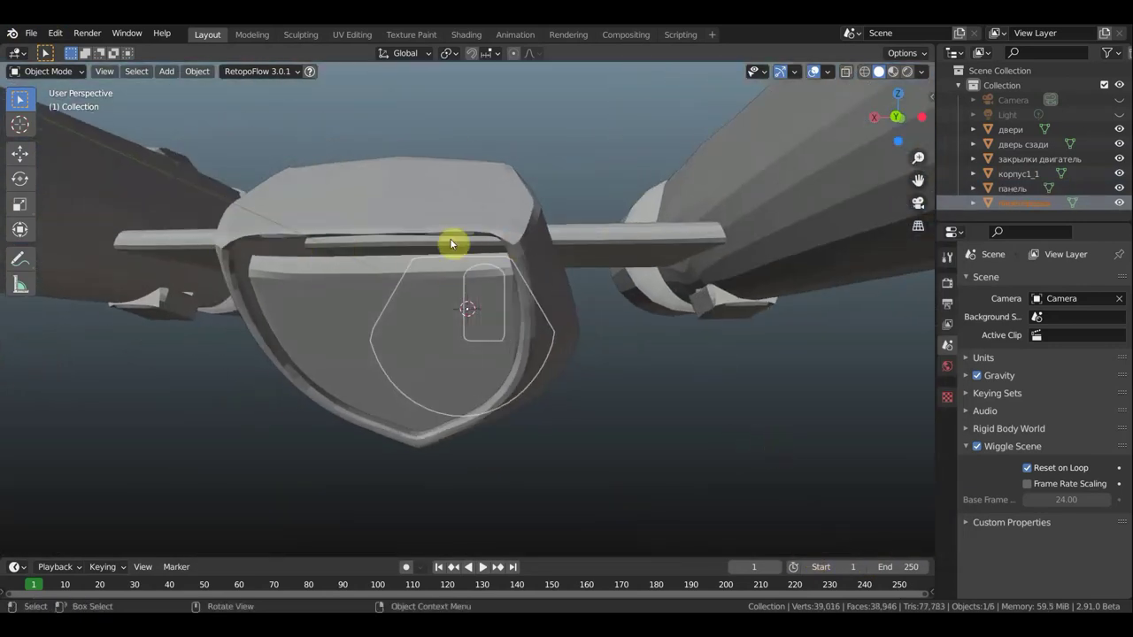
mouse_move(279, 244)
middle_mouse_down()
mouse_move(557, 284)
mouse_move(344, 295)
middle_mouse_up()
scroll(341, 298, "up", 1)
scroll(337, 299, "up", 2)
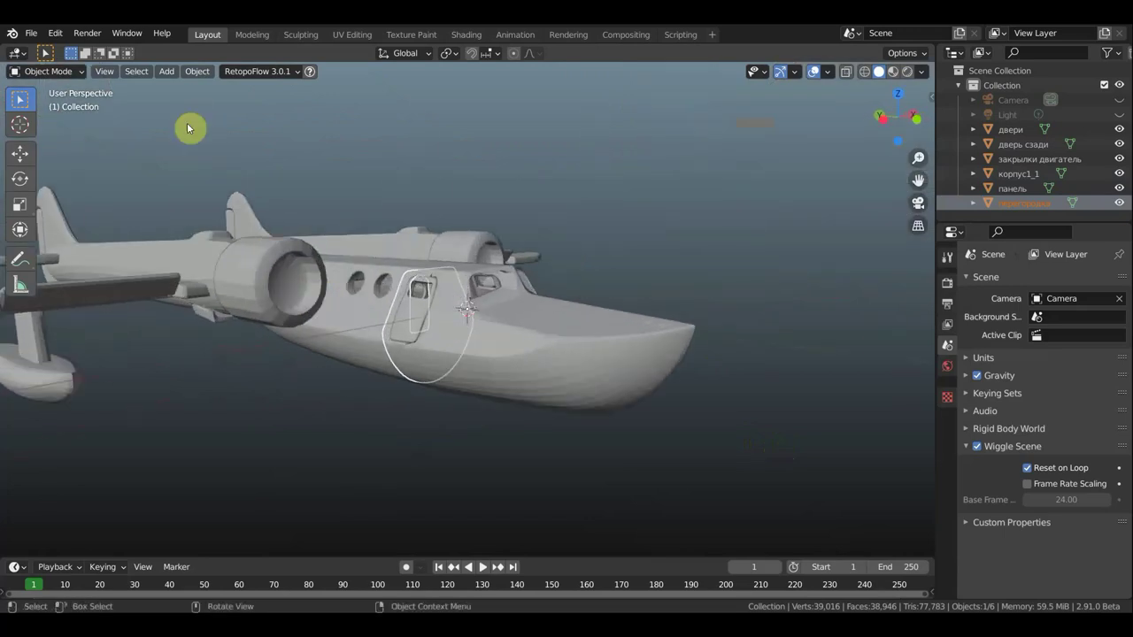
scroll(319, 122, "up", 2)
scroll(389, 146, "up", 2)
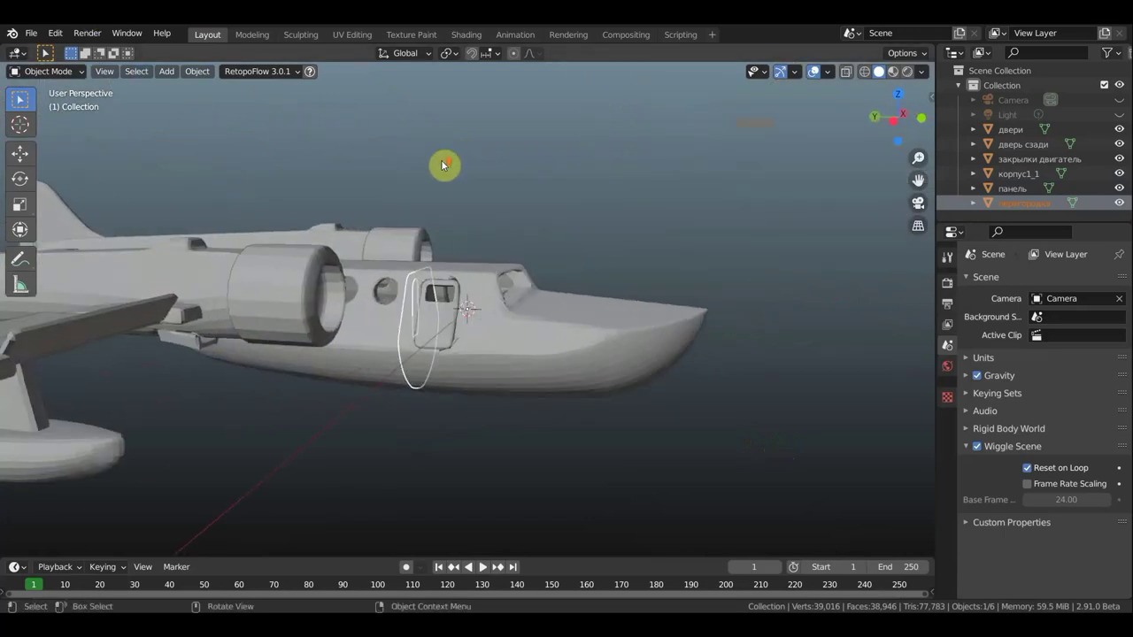
scroll(443, 166, "up", 3)
mouse_move(442, 166)
middle_mouse_down()
mouse_move(423, 231)
mouse_move(445, 213)
middle_mouse_up()
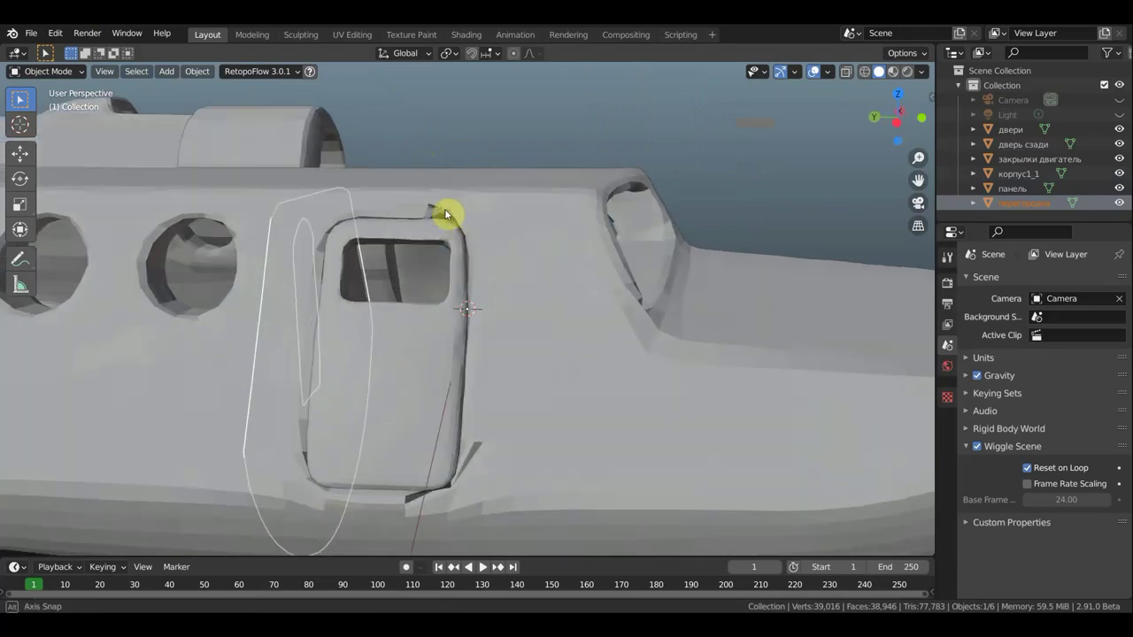
mouse_move(453, 495)
middle_mouse_down()
mouse_move(501, 488)
mouse_move(360, 498)
mouse_move(122, 488)
mouse_move(425, 481)
middle_mouse_up()
scroll(425, 481, "down", 1)
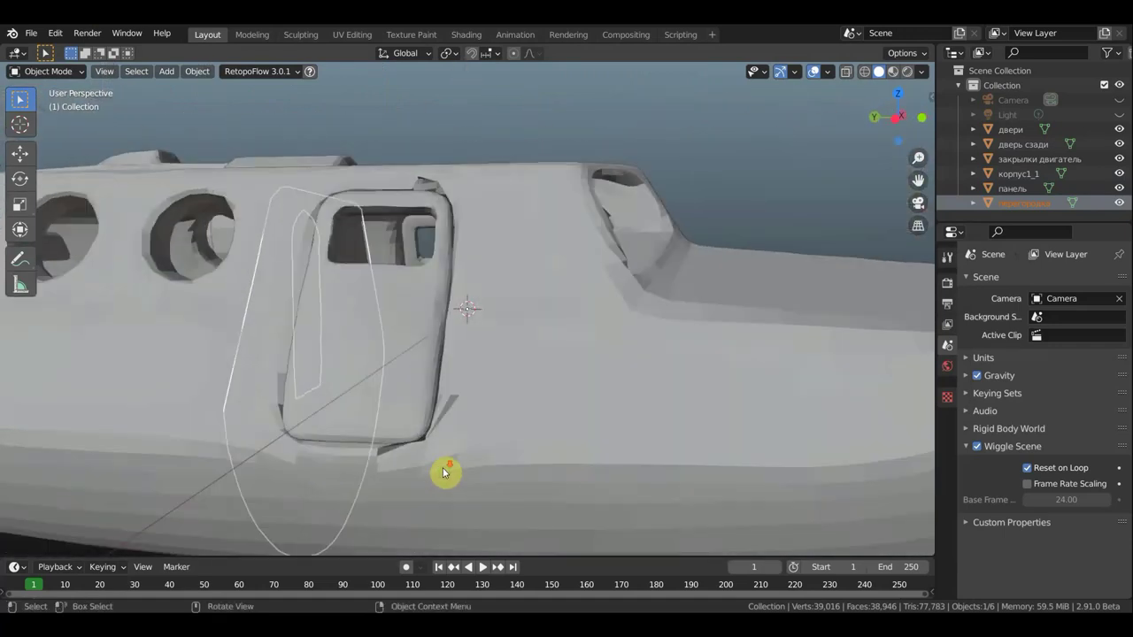
scroll(443, 473, "down", 2)
scroll(523, 404, "down", 1)
scroll(501, 407, "down", 1)
middle_click_drag(449, 415, 447, 414)
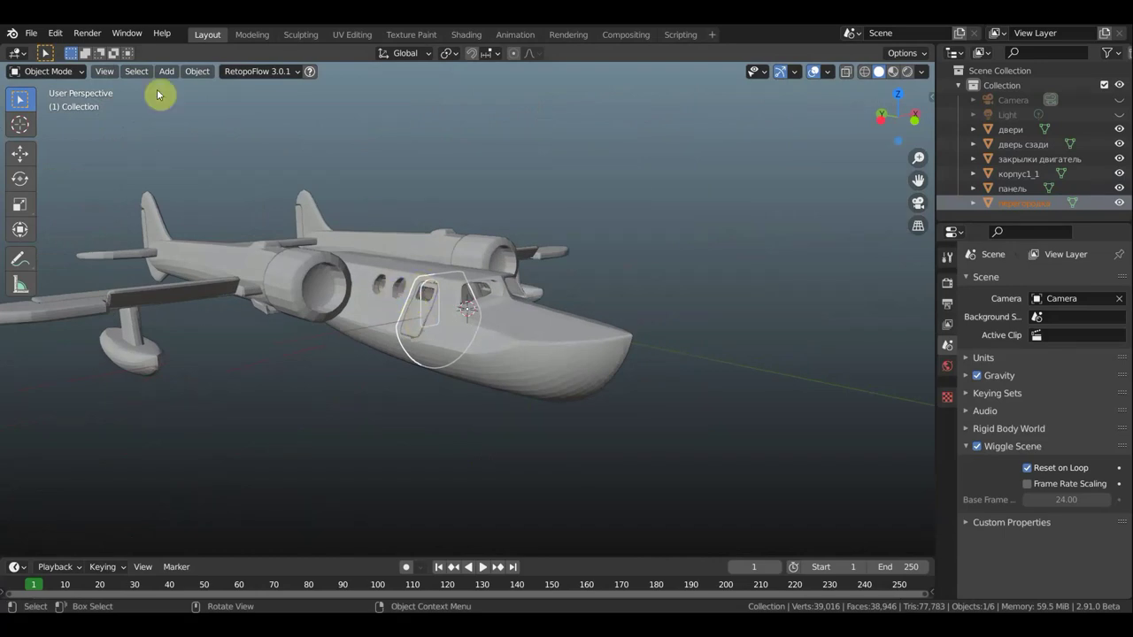
left_click(42, 36)
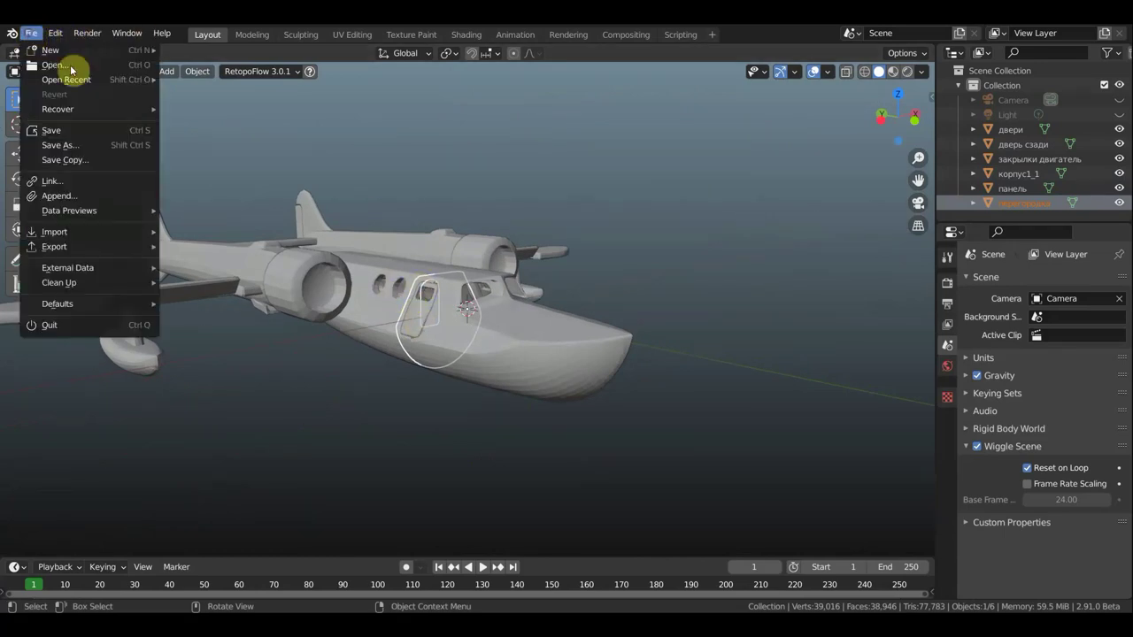
Import the пол.OBJ floor model into the seaplane.
left_click(31, 34)
mouse_move(55, 232)
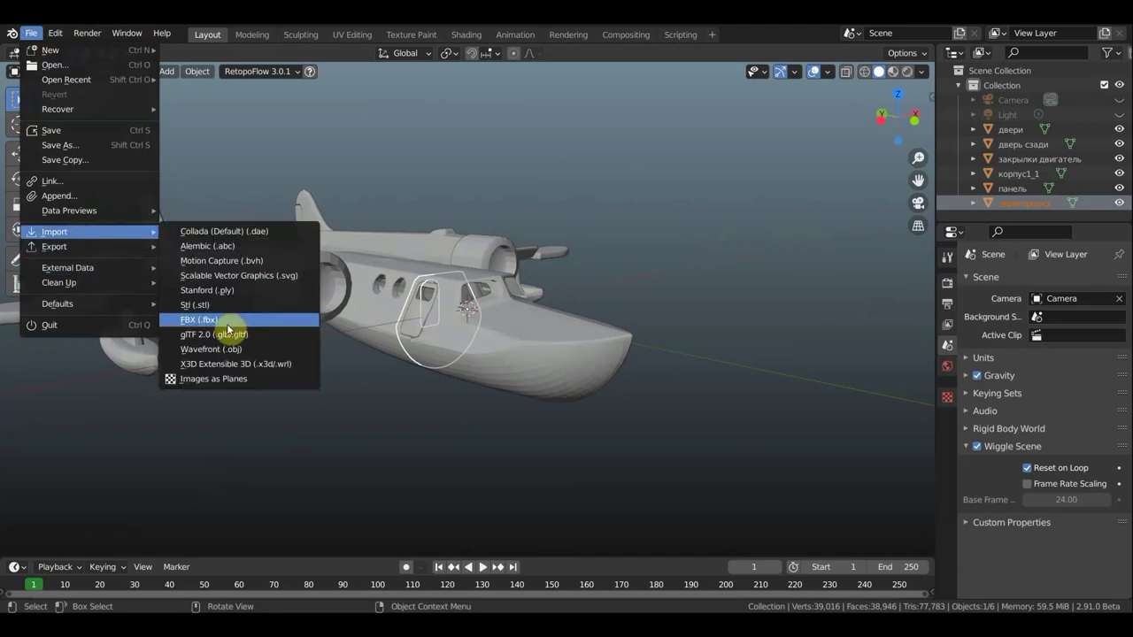
left_click(248, 357)
scroll(531, 375, "down", 3)
scroll(539, 374, "down", 3)
scroll(584, 383, "down", 3)
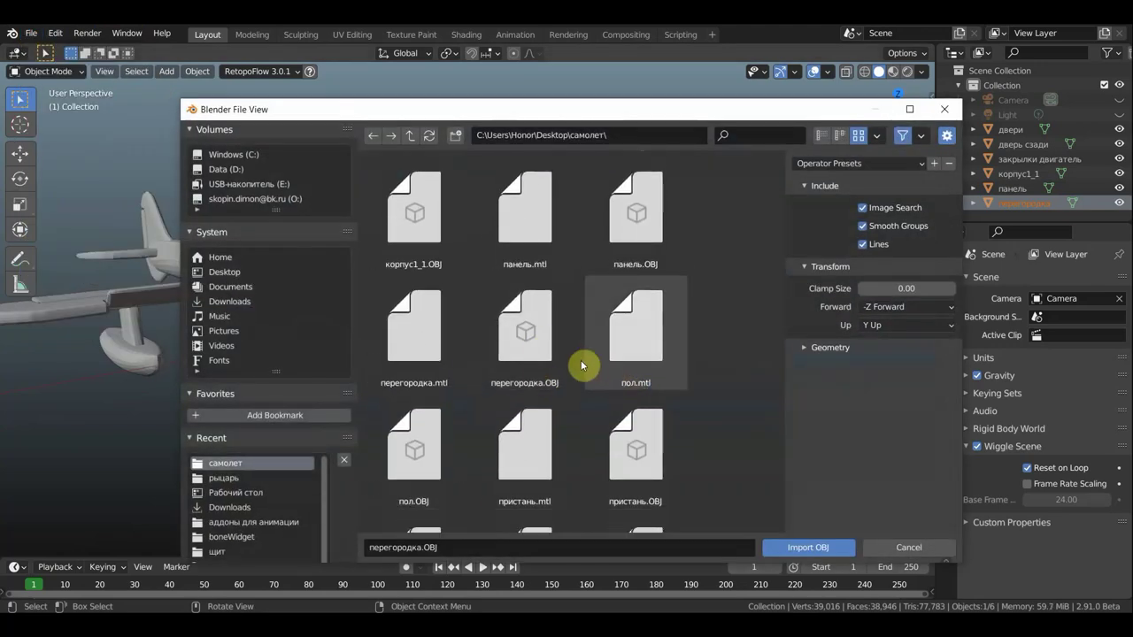
scroll(585, 372, "down", 2)
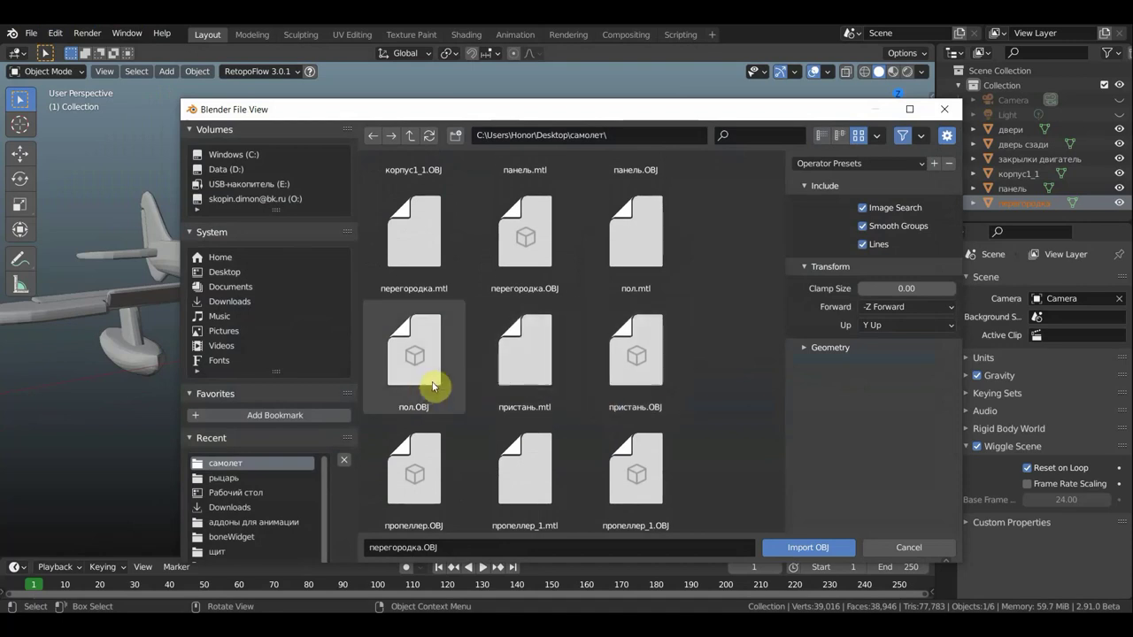
left_click(412, 399)
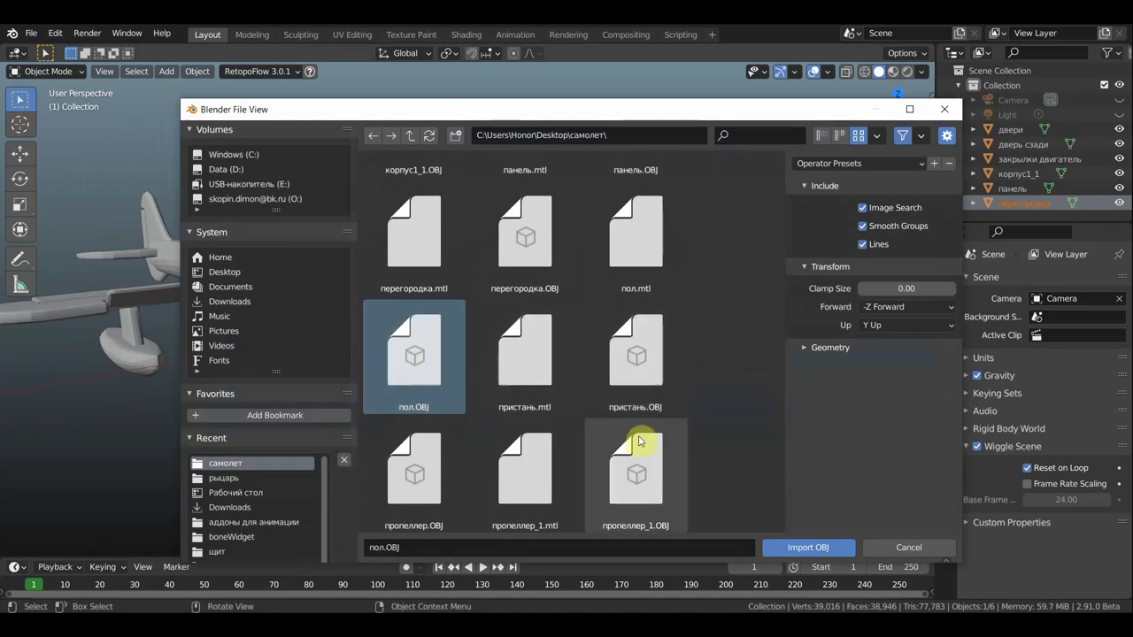
left_click(832, 549)
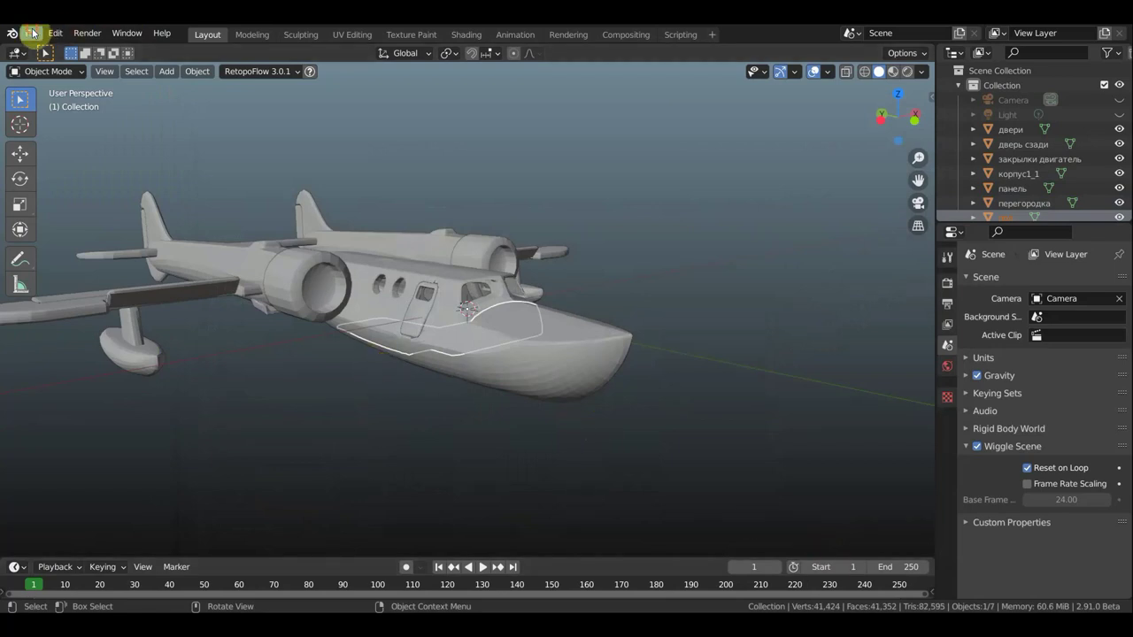
Import the two propellers from пропеллер_1.OBJ and view the plane in Material Preview.
left_click(33, 34)
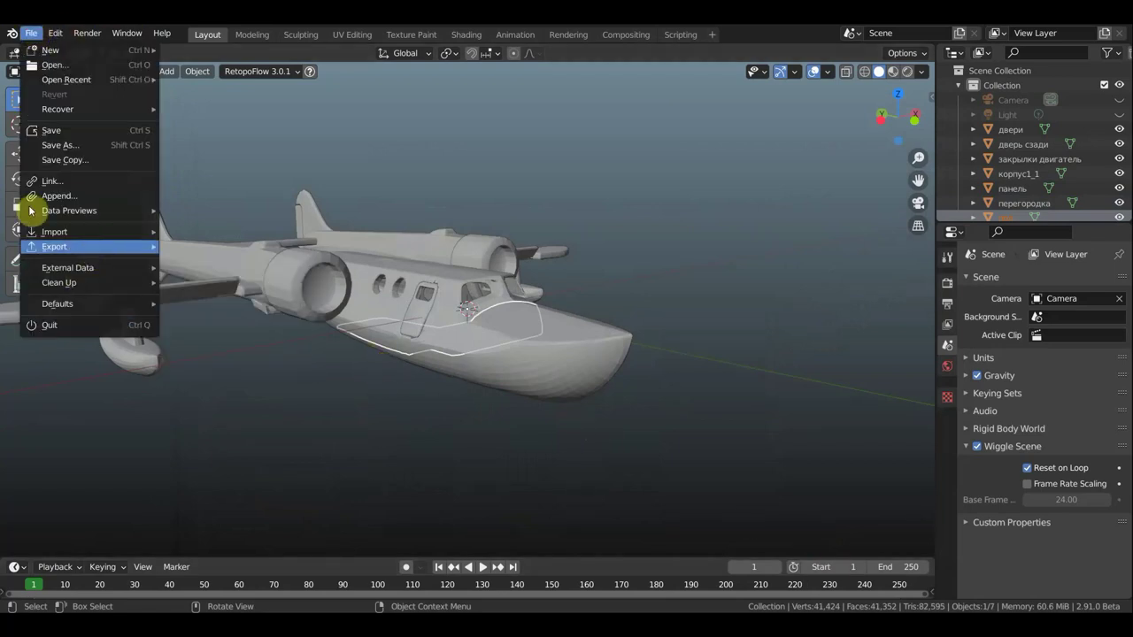
mouse_move(54, 232)
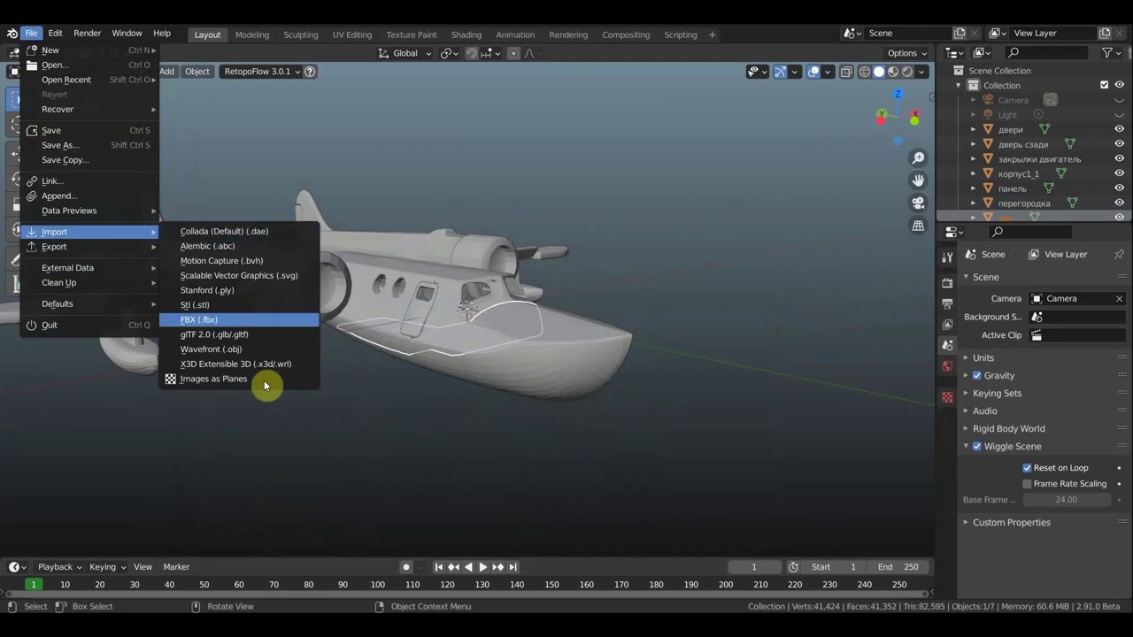
left_click(202, 350)
scroll(688, 412, "down", 1)
scroll(673, 415, "down", 5)
scroll(669, 414, "down", 1)
scroll(669, 415, "down", 1)
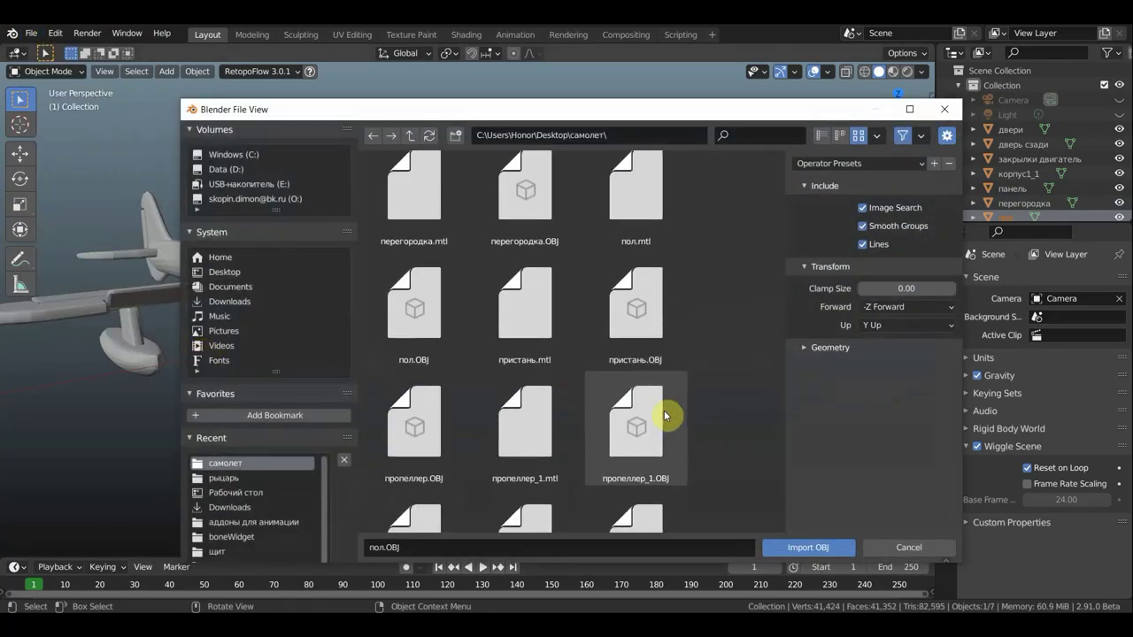
scroll(666, 413, "down", 5)
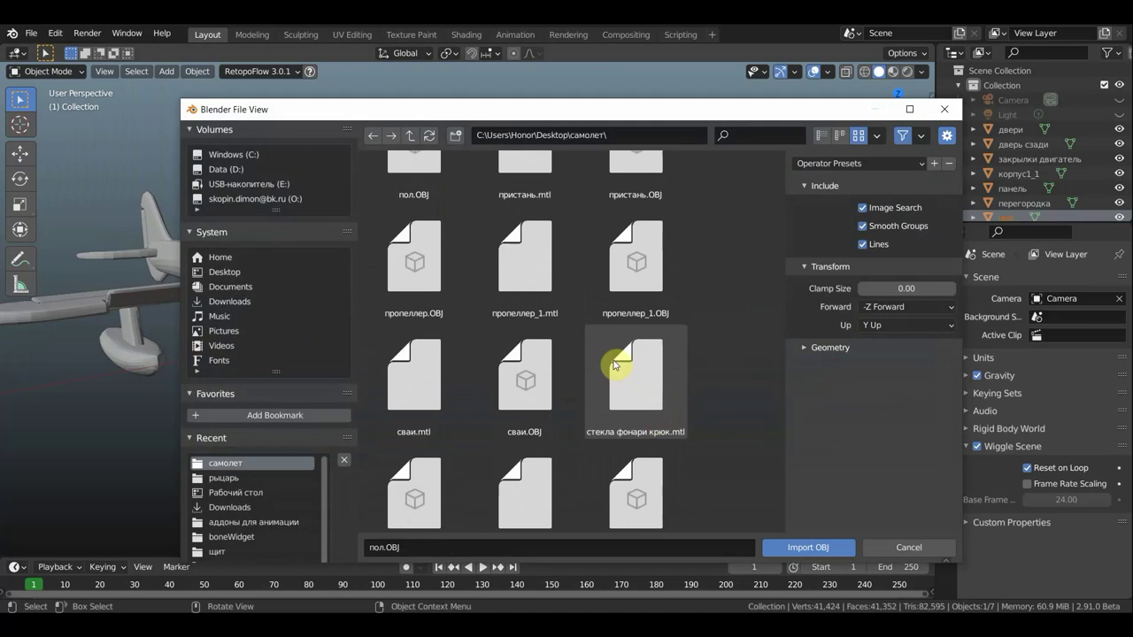
left_click(627, 308)
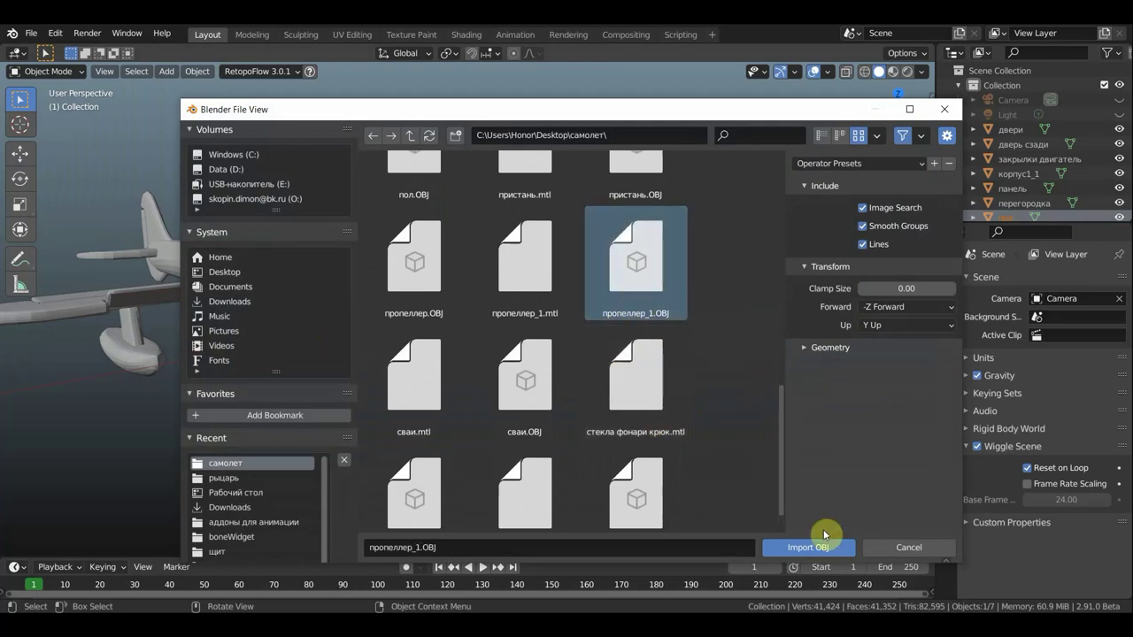
left_click(821, 545)
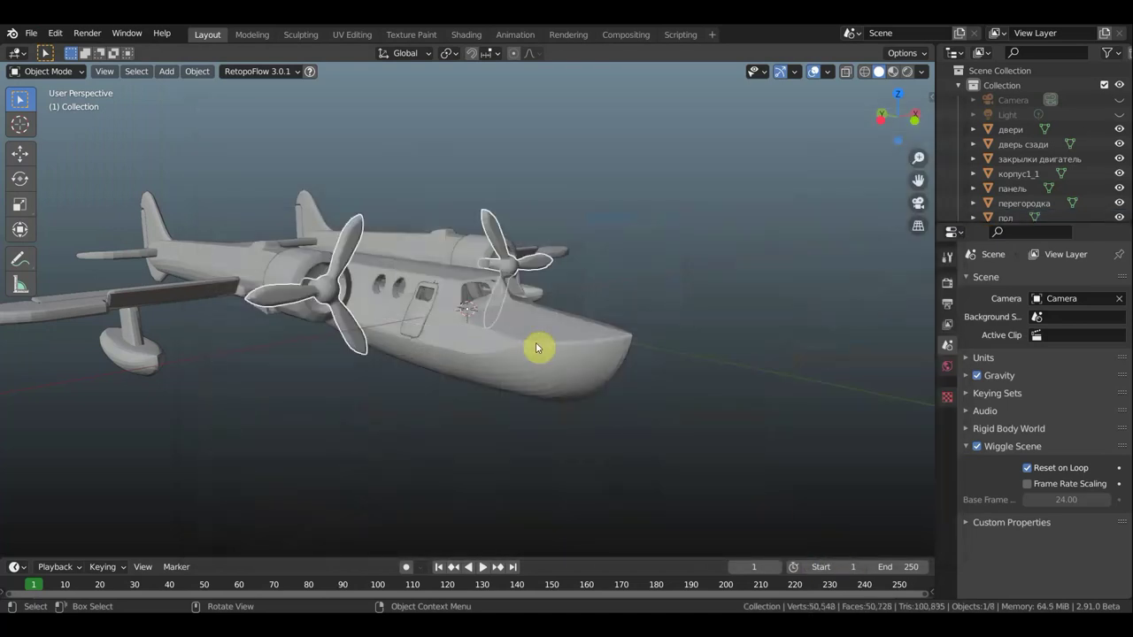
left_click(894, 75)
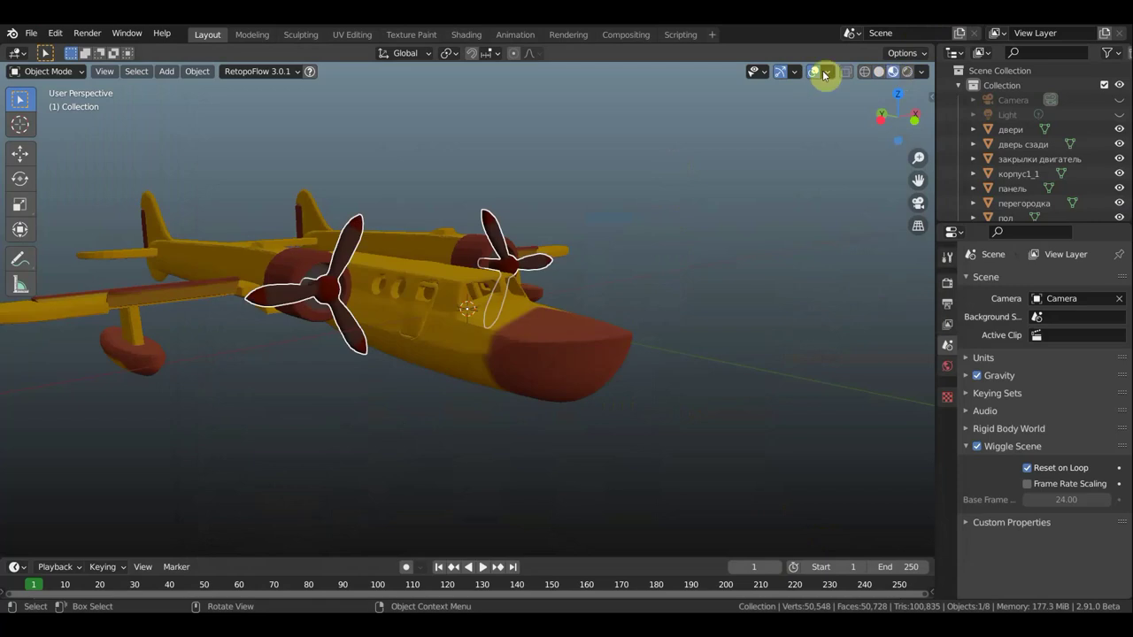
Return to Solid shading and import the стекла фонари крюк.OBJ glass and lights model.
left_click(878, 71)
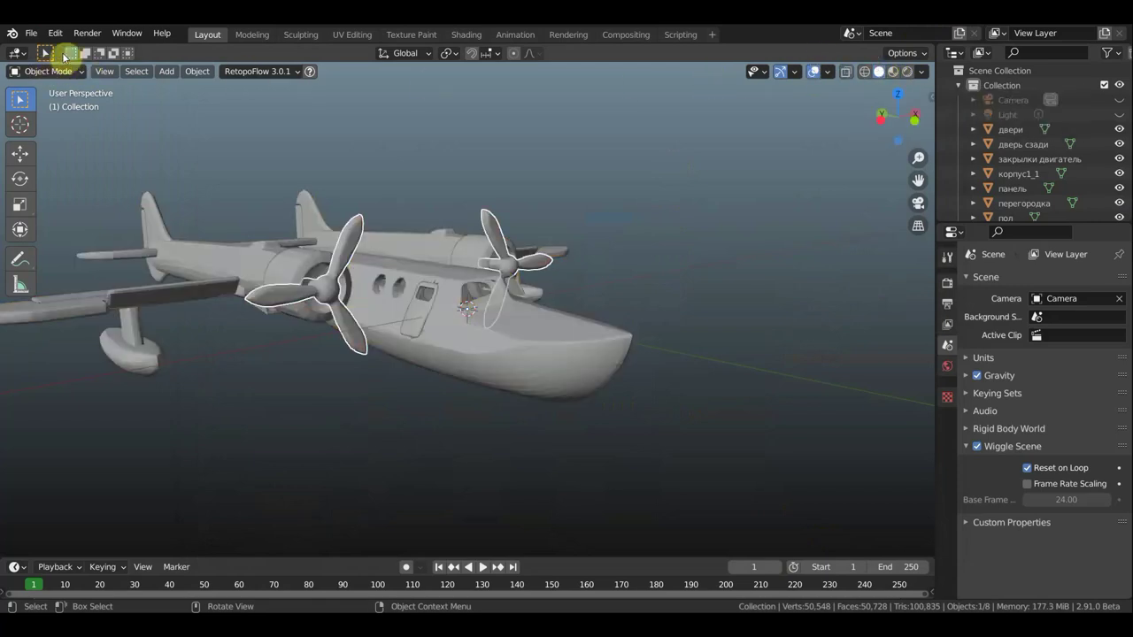
left_click(31, 33)
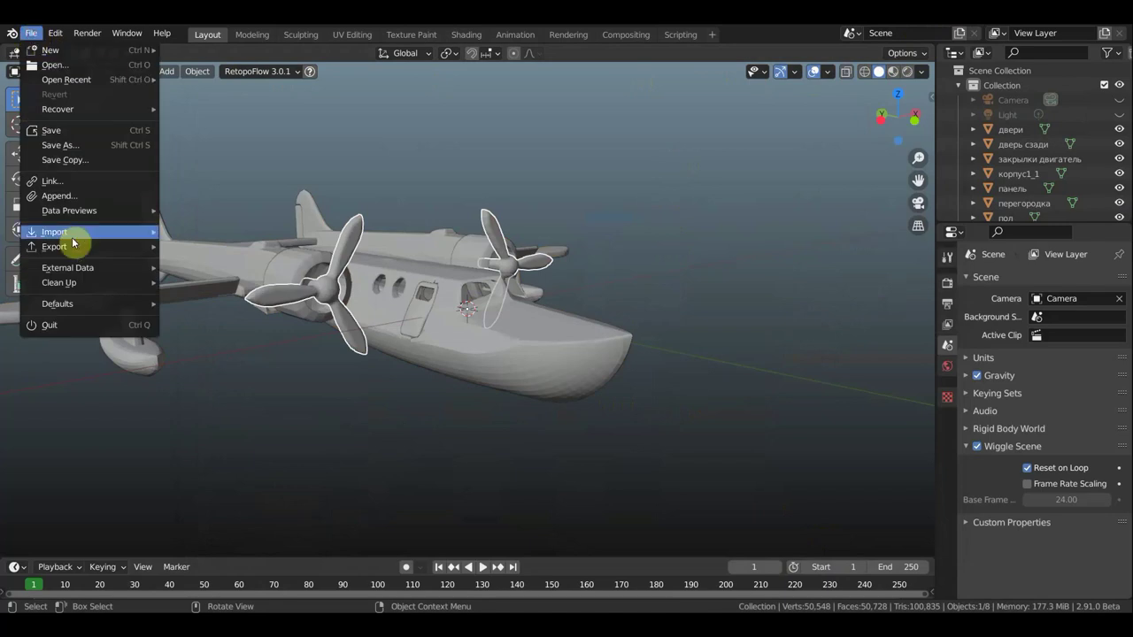
mouse_move(54, 232)
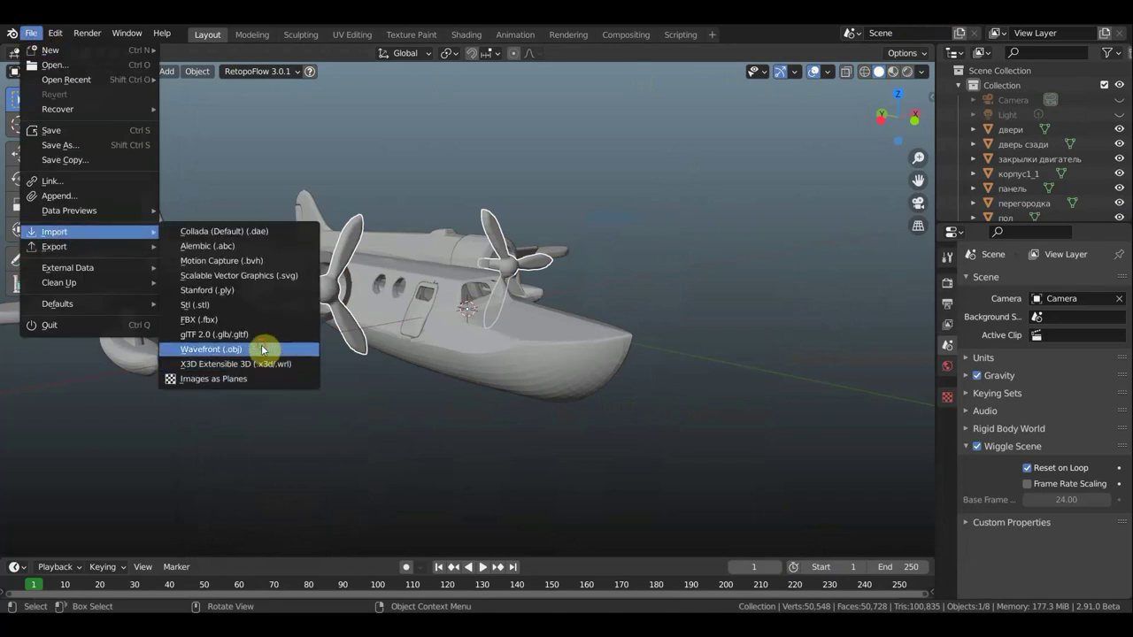
left_click(262, 351)
scroll(615, 347, "down", 3)
scroll(650, 371, "down", 3)
scroll(646, 372, "down", 1)
scroll(647, 373, "down", 1)
scroll(648, 374, "down", 1)
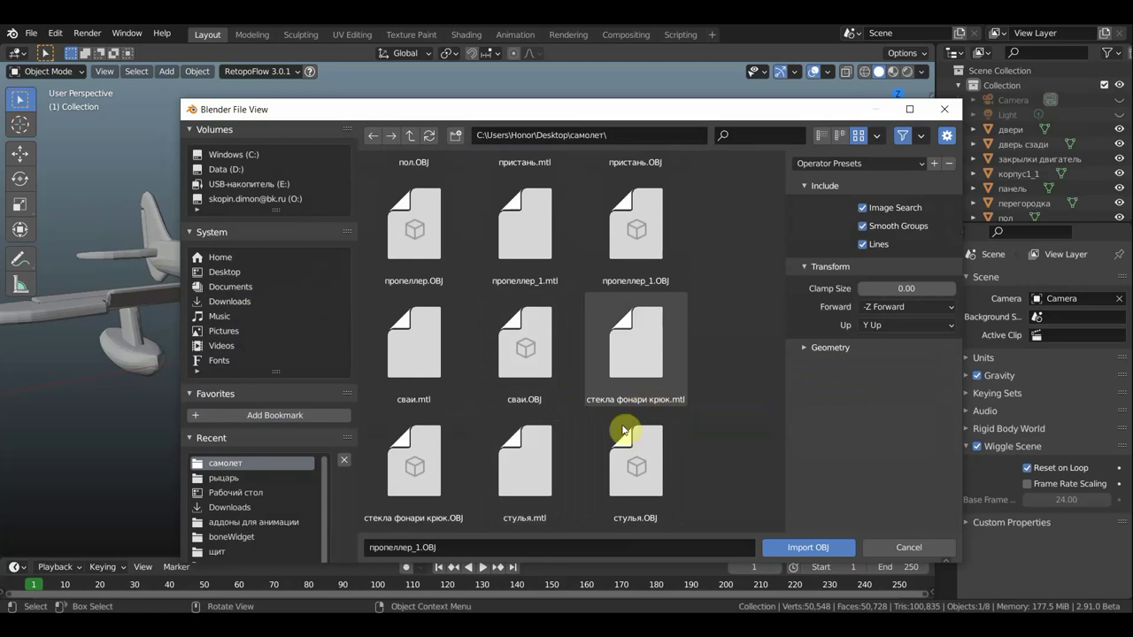
left_click(440, 508)
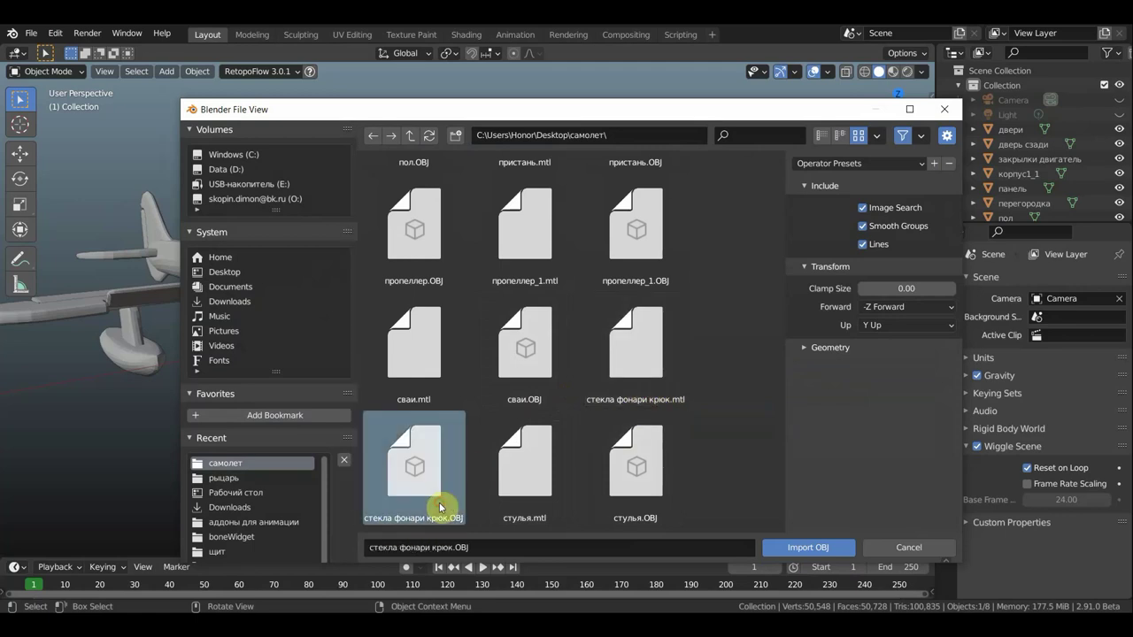
left_click(810, 548)
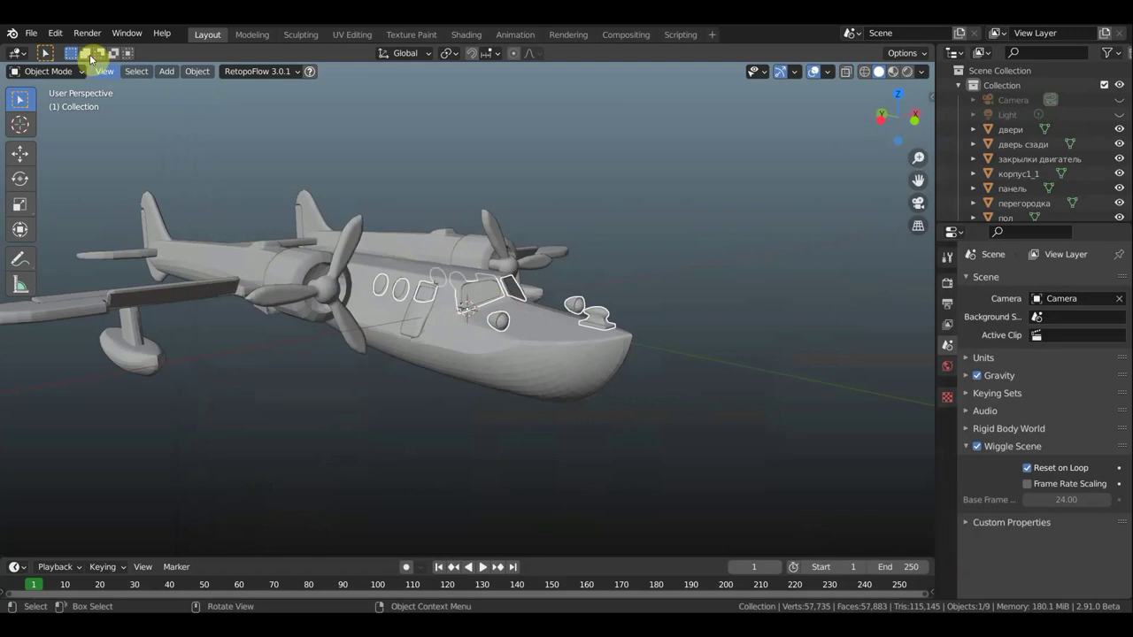
Import the стулья.OBJ chairs model and frame it in the view.
left_click(31, 33)
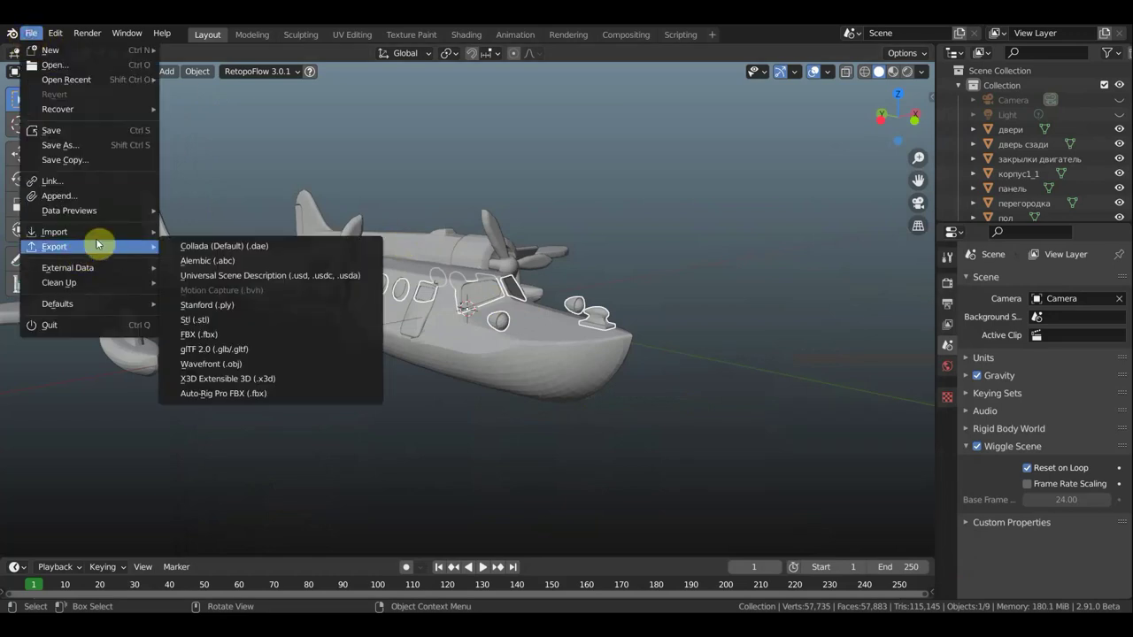
mouse_move(54, 232)
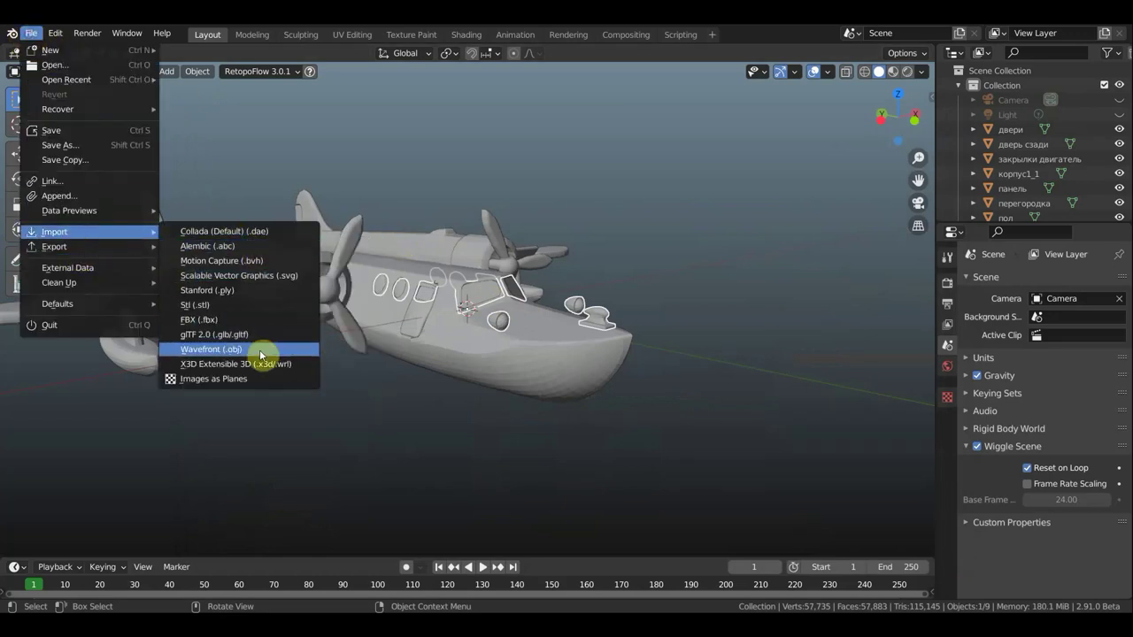
left_click(259, 350)
scroll(624, 381, "down", 3)
scroll(624, 398, "down", 2)
scroll(622, 416, "down", 4)
scroll(627, 443, "down", 2)
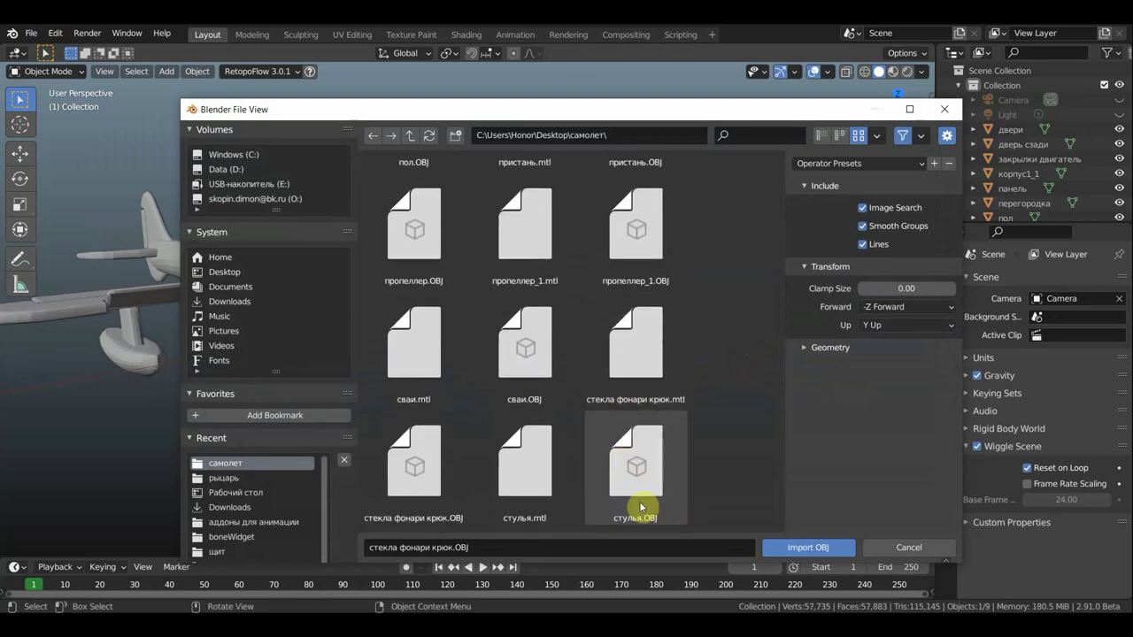
left_click(642, 505)
left_click(810, 549)
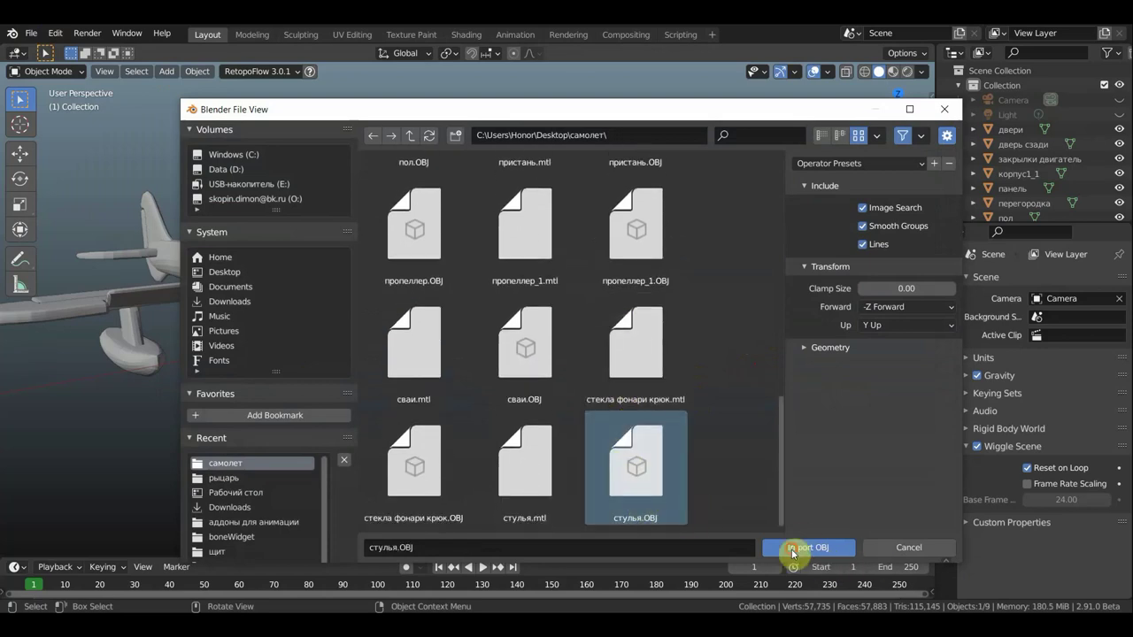
key("KP_Decimal")
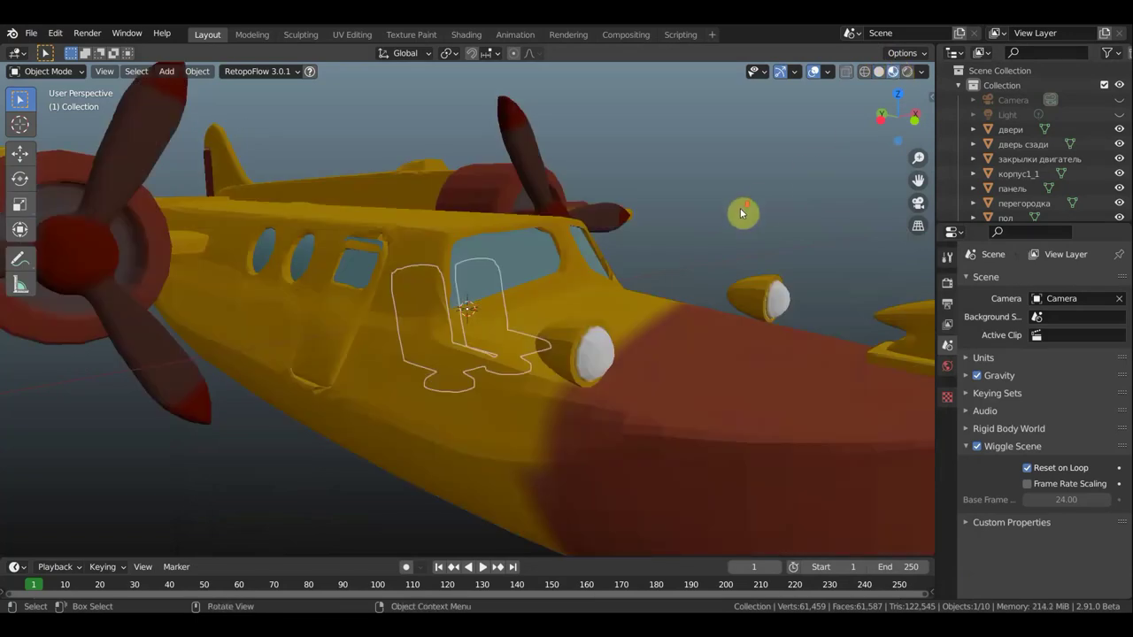
Hide the rear door object дверь сзади from the seaplane view.
mouse_move(742, 213)
middle_mouse_down()
mouse_move(721, 230)
mouse_move(742, 233)
mouse_move(605, 304)
mouse_move(638, 270)
mouse_move(729, 269)
mouse_move(866, 295)
middle_mouse_up()
left_click(605, 304)
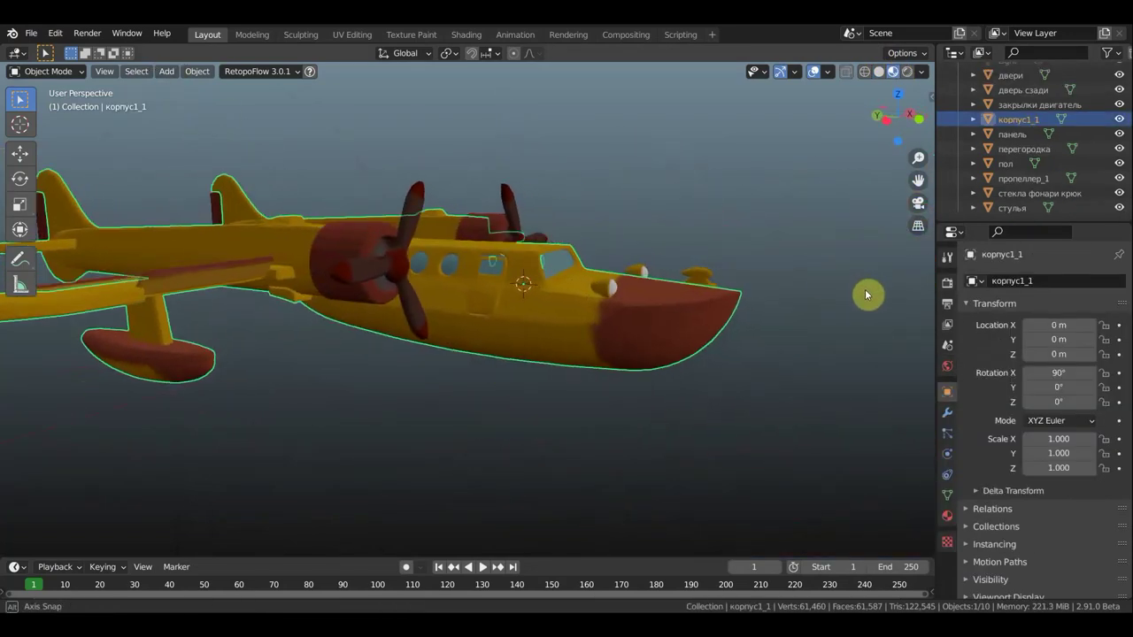
scroll(797, 323, "down", 2)
mouse_move(594, 342)
middle_mouse_down()
mouse_move(694, 355)
mouse_move(640, 370)
mouse_move(791, 377)
mouse_move(867, 364)
mouse_move(829, 301)
mouse_move(726, 321)
mouse_move(794, 295)
mouse_move(756, 313)
mouse_move(761, 350)
mouse_move(865, 366)
mouse_move(838, 364)
mouse_move(789, 331)
middle_mouse_up()
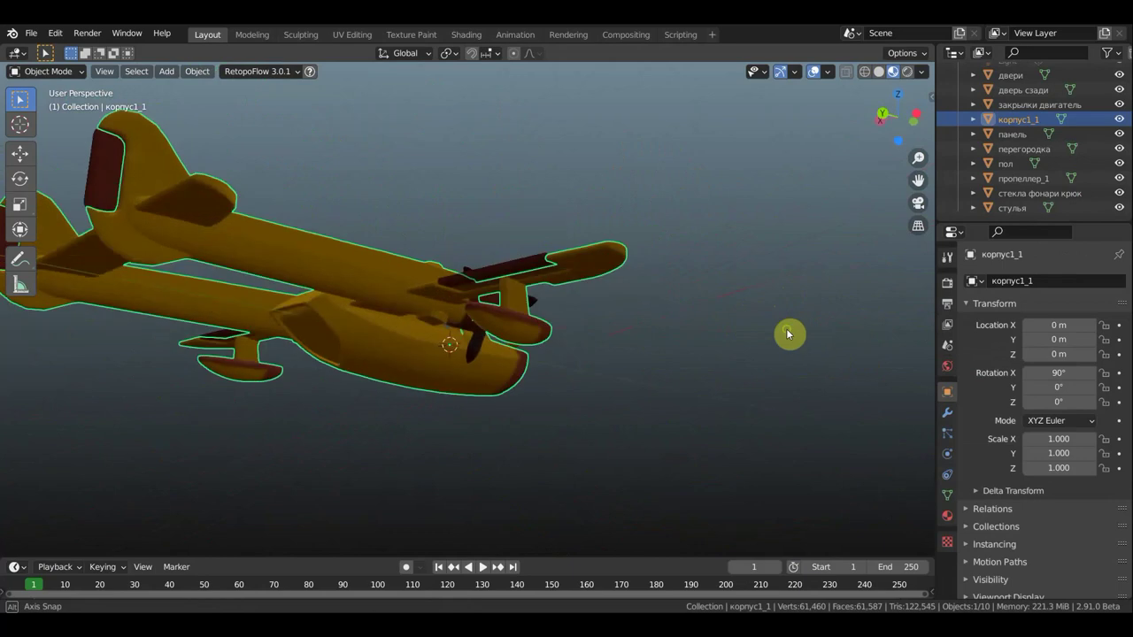
left_click(322, 342)
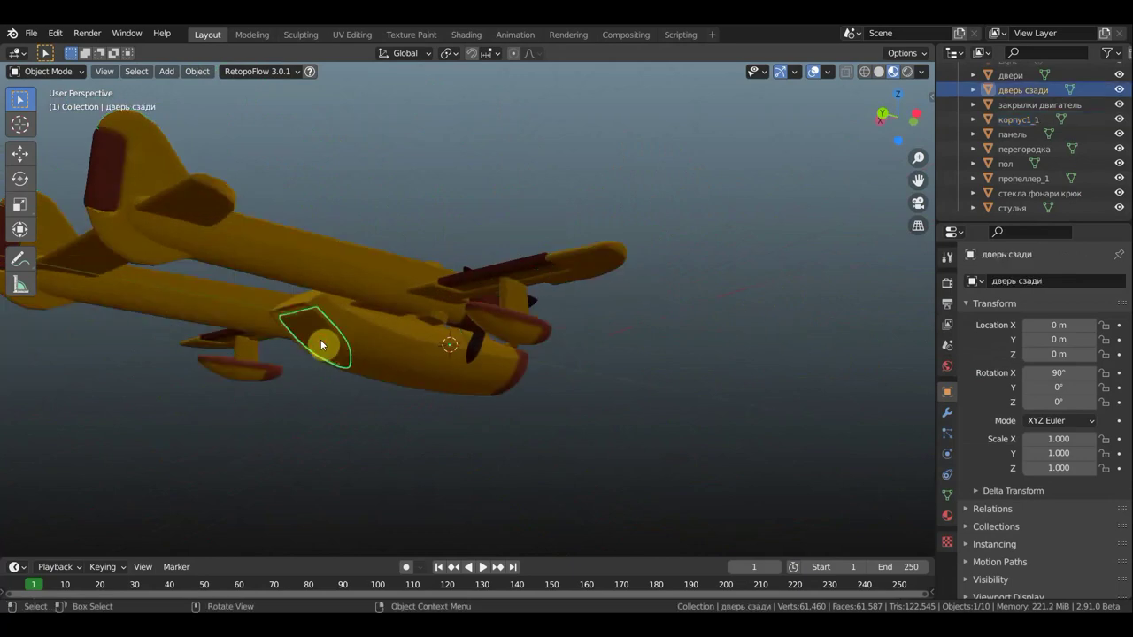
left_click(1119, 89)
Orbit under the wing and fuselage to inspect the exposed rear opening.
mouse_move(591, 369)
middle_mouse_down()
mouse_move(740, 369)
mouse_move(746, 387)
mouse_move(725, 405)
middle_mouse_up()
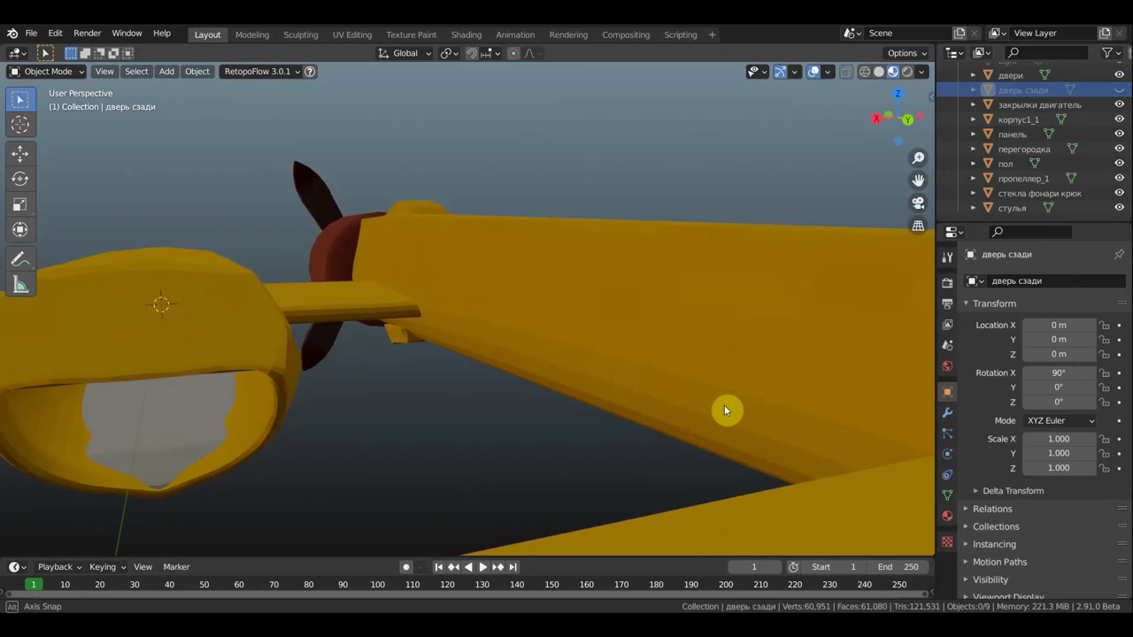
mouse_move(577, 427)
middle_mouse_down()
mouse_move(625, 381)
mouse_move(600, 357)
mouse_move(375, 352)
mouse_move(496, 420)
mouse_move(426, 408)
middle_mouse_up()
scroll(494, 354, "up", 3)
mouse_move(331, 410)
middle_mouse_down()
mouse_move(281, 410)
mouse_move(647, 443)
mouse_move(473, 406)
mouse_move(620, 443)
mouse_move(714, 386)
middle_mouse_up()
Apply Shade Smooth to the корпус1_1 fuselage.
right_click(715, 385)
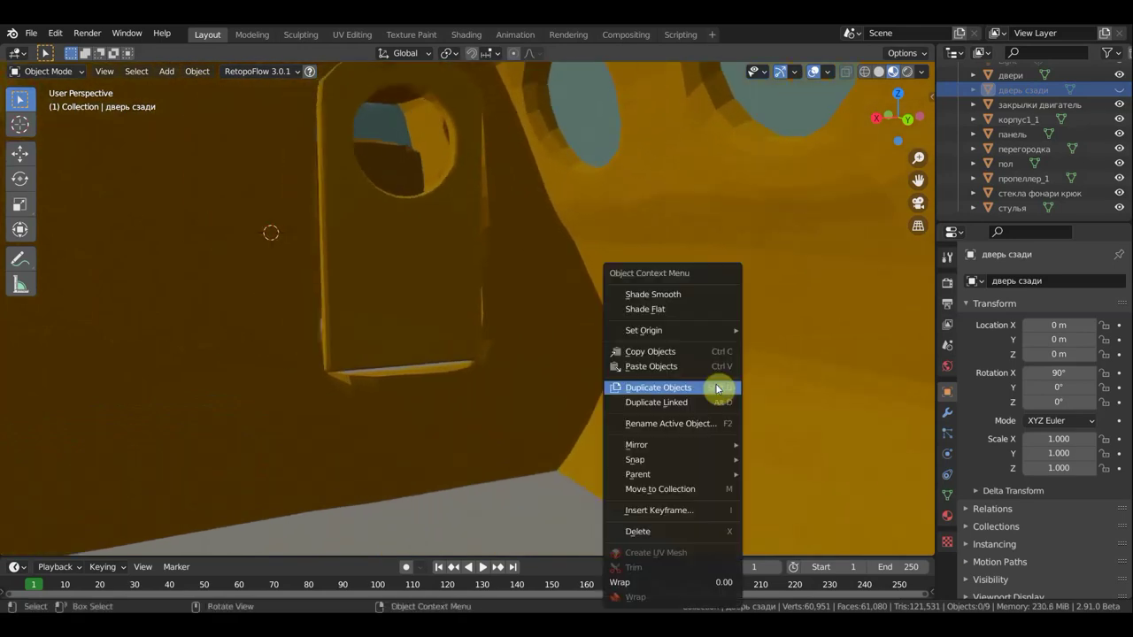
left_click(798, 361)
right_click(797, 360)
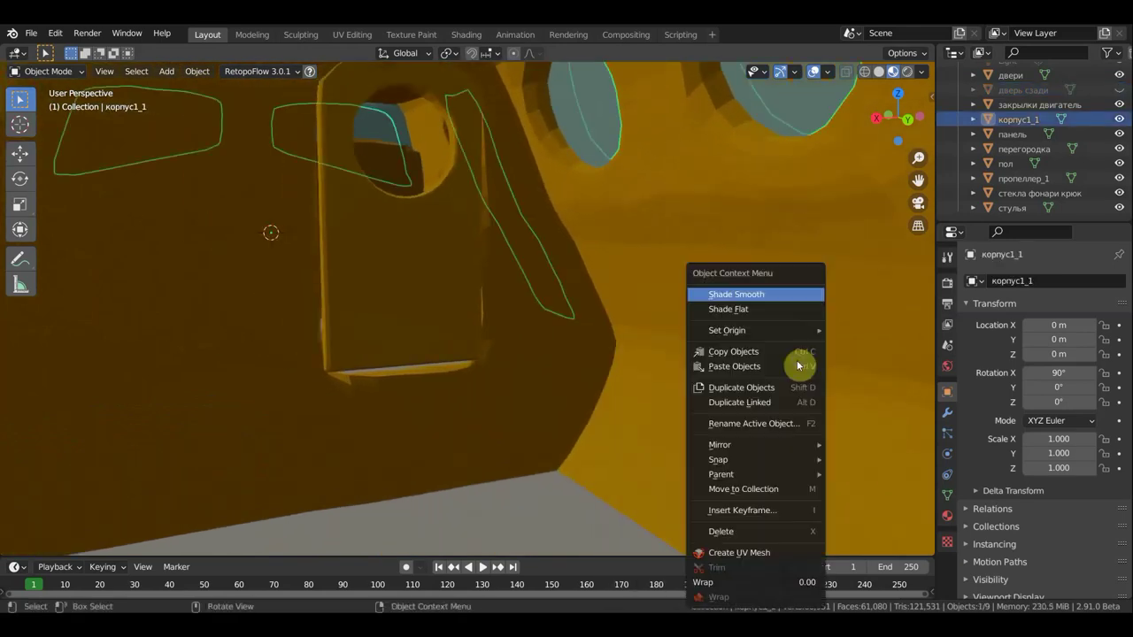
left_click(779, 298)
middle_click_drag(772, 296, 695, 304)
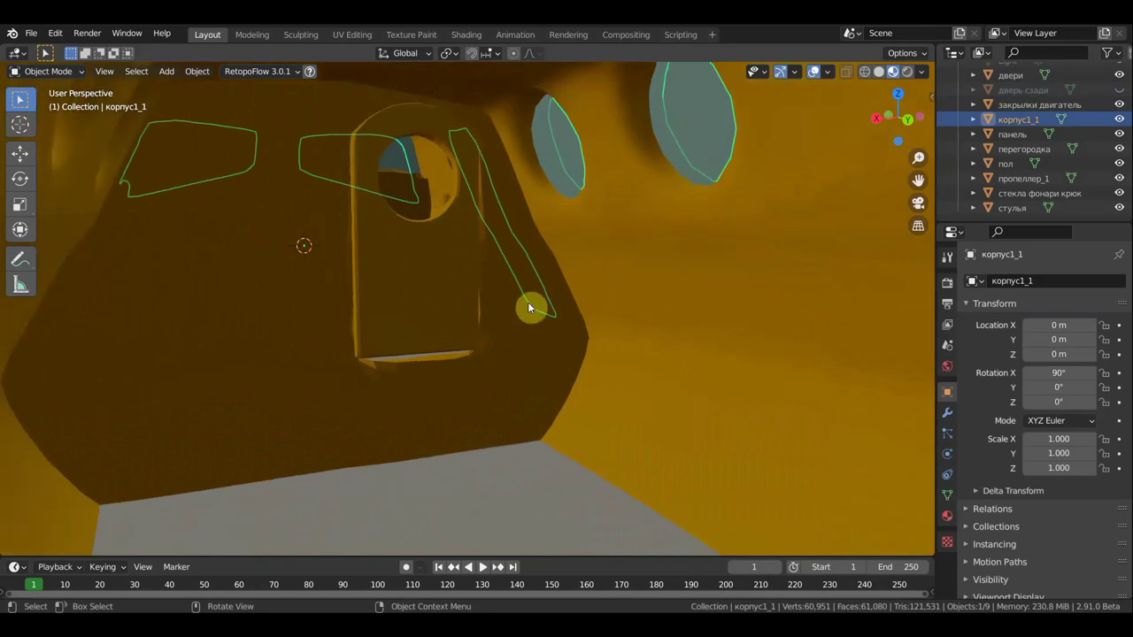
Hide the двери door object to expose the cabin seats.
left_click(417, 311)
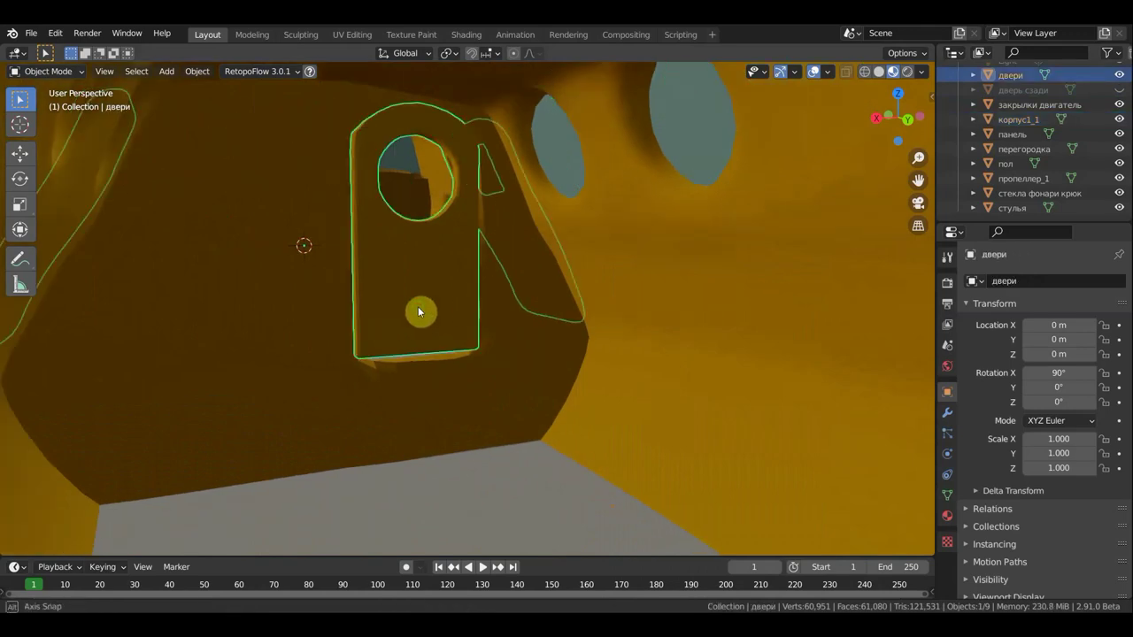
middle_click_drag(420, 311, 405, 314)
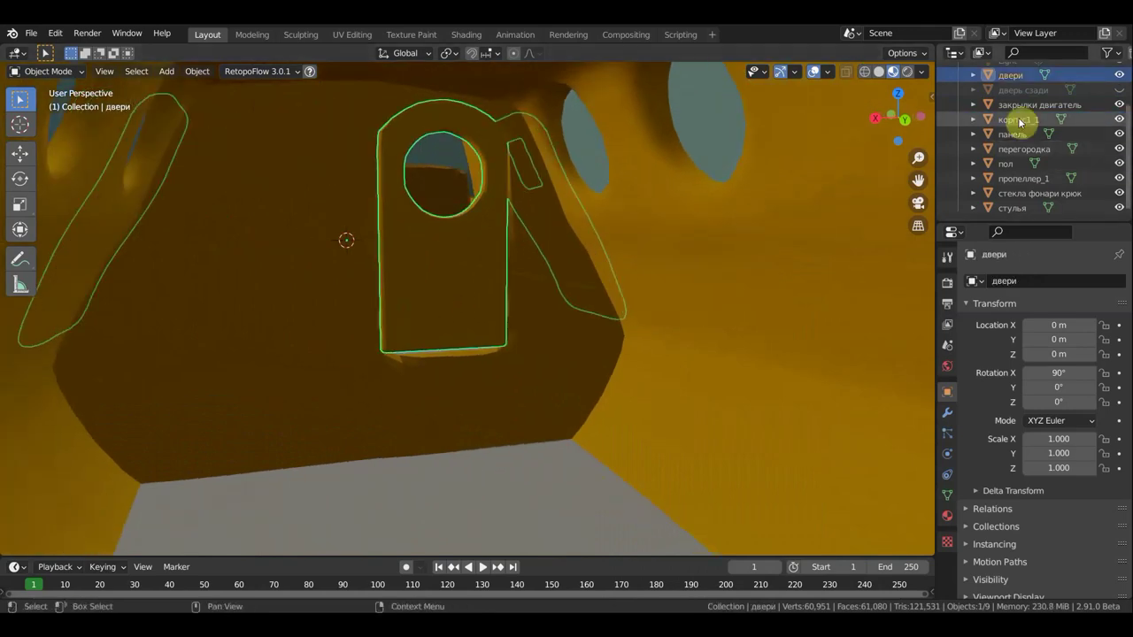
left_click(1121, 76)
mouse_move(719, 273)
middle_mouse_down("ctrl")
mouse_move(574, 322)
mouse_move(573, 388)
mouse_move(429, 458)
mouse_move(413, 399)
mouse_move(362, 320)
mouse_move(519, 118)
mouse_move(413, 114)
mouse_move(410, 384)
mouse_move(215, 377)
mouse_move(275, 378)
mouse_move(305, 396)
mouse_move(399, 372)
mouse_move(703, 372)
mouse_move(670, 412)
middle_mouse_up("ctrl")
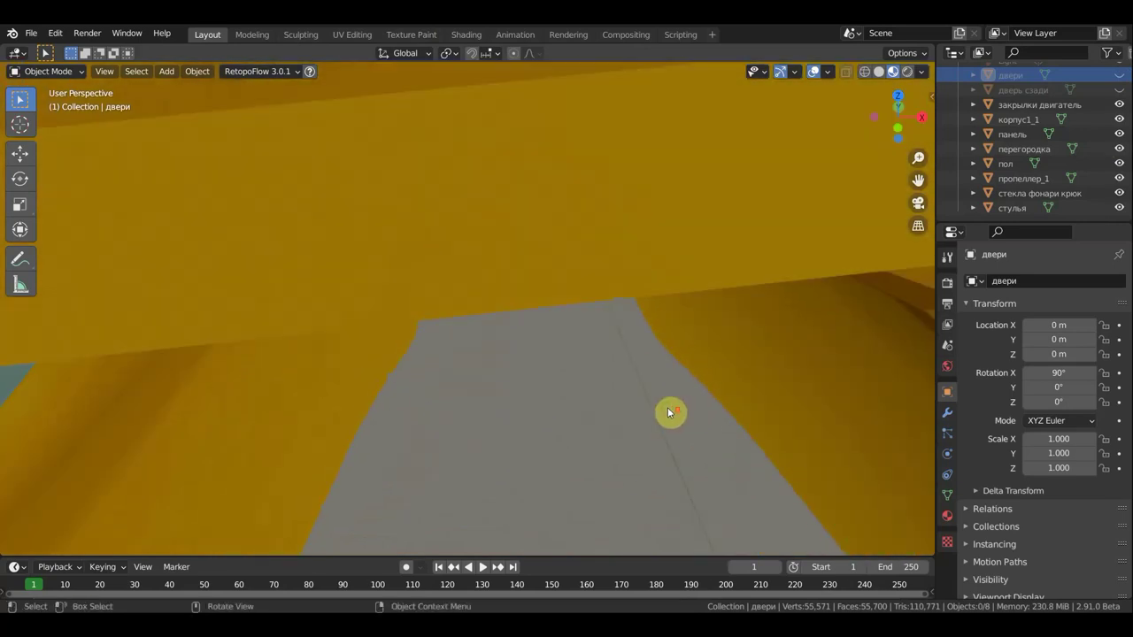
mouse_move(394, 376)
middle_mouse_down()
mouse_move(480, 357)
mouse_move(470, 321)
mouse_move(486, 323)
middle_mouse_up()
scroll(505, 324, "up", 2)
scroll(508, 326, "up", 1)
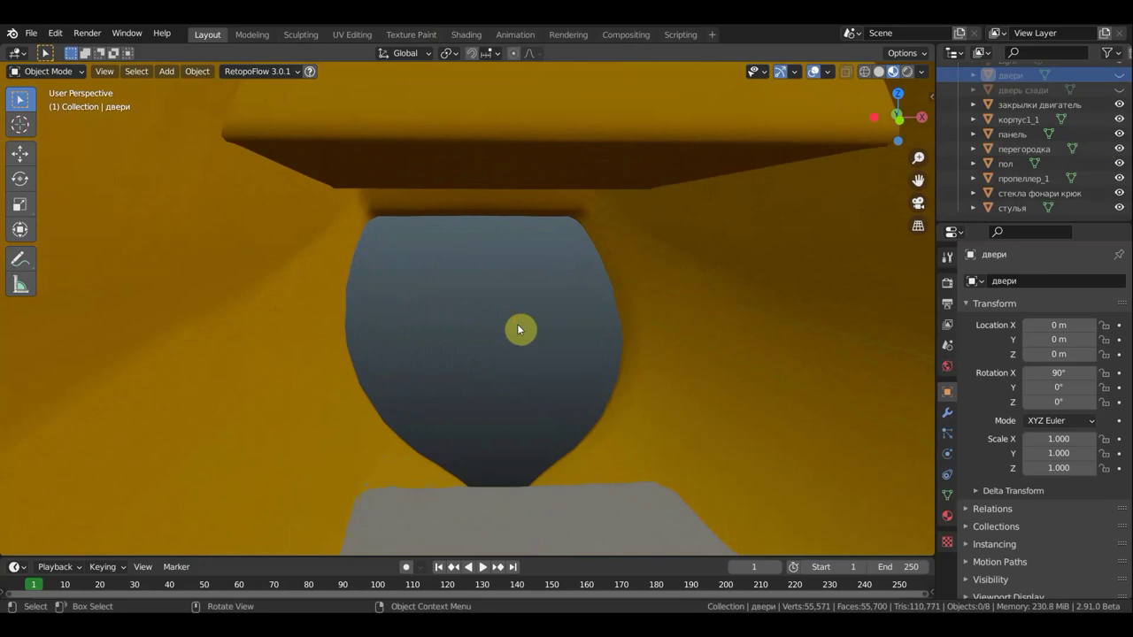
scroll(518, 332, "up", 1)
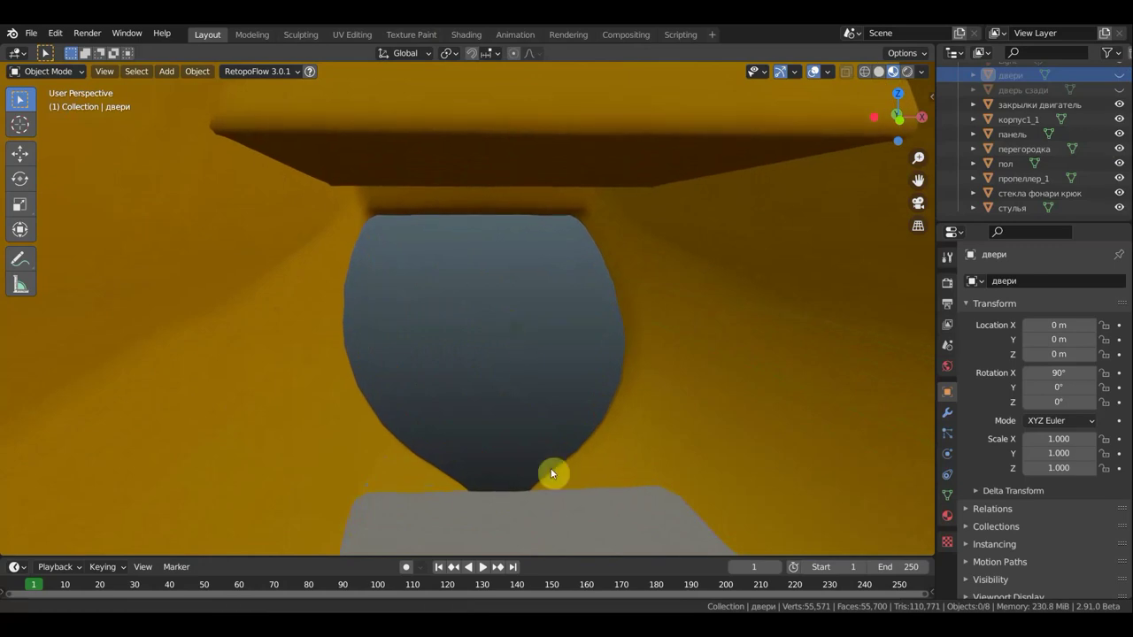
mouse_move(321, 433)
middle_mouse_down()
mouse_move(7, 458)
mouse_move(918, 445)
middle_mouse_up()
scroll(940, 428, "down", 1)
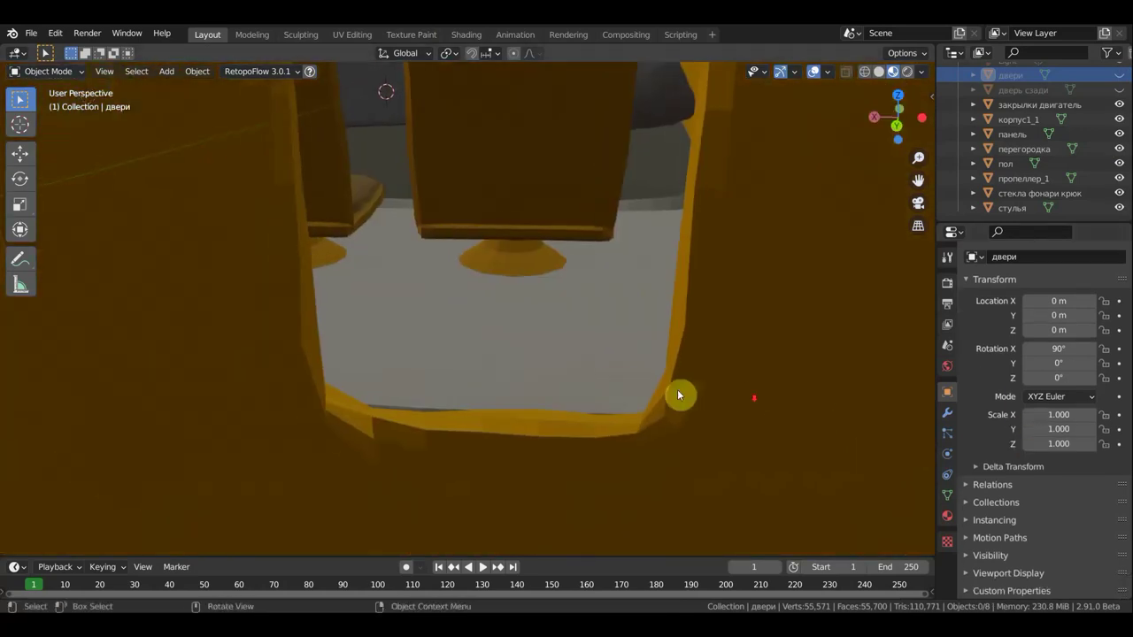
scroll(602, 379, "down", 2)
scroll(602, 380, "down", 3)
scroll(601, 380, "down", 3)
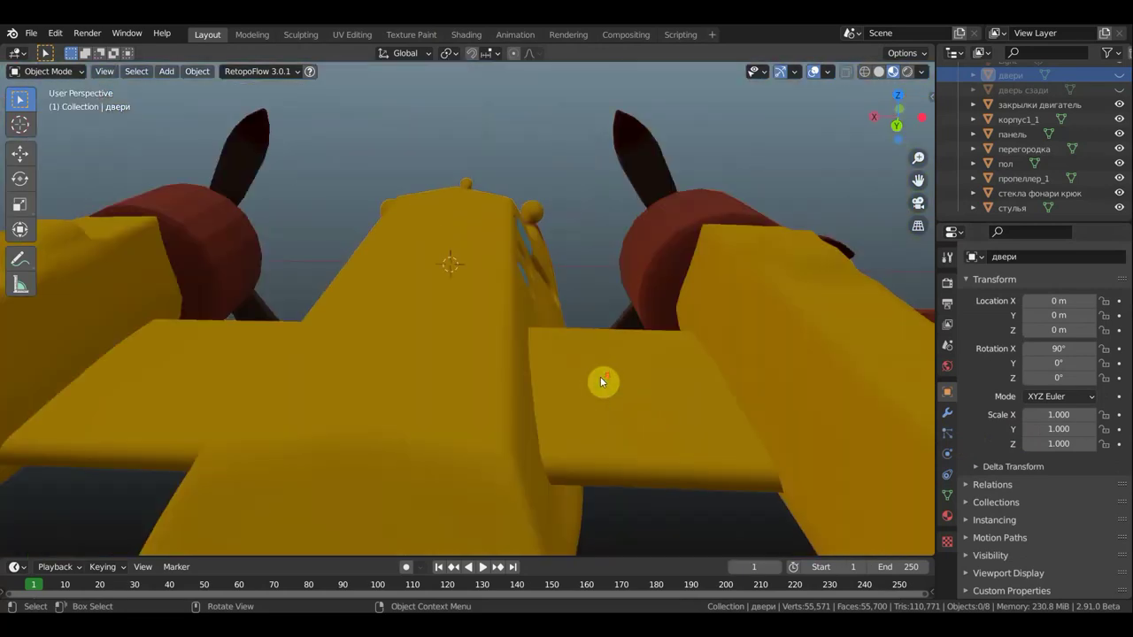
scroll(601, 381, "down", 2)
middle_click_drag(600, 382, 912, 355)
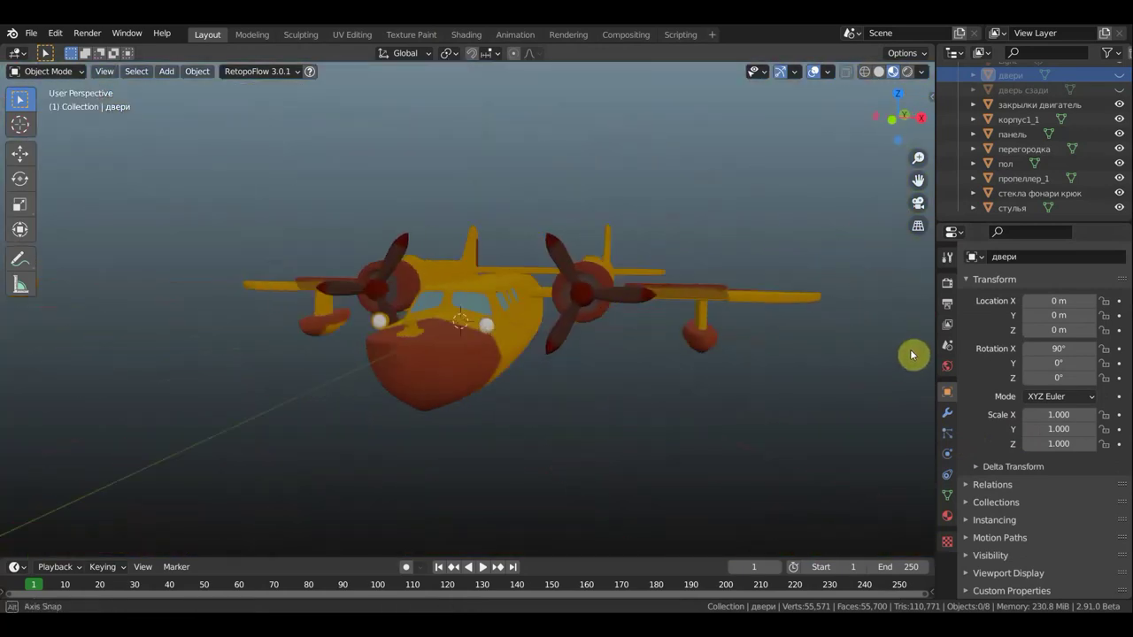
scroll(783, 359, "up", 3)
scroll(802, 356, "up", 2)
mouse_move(807, 357)
middle_mouse_down()
mouse_move(858, 356)
mouse_move(781, 313)
mouse_move(735, 324)
mouse_move(757, 323)
middle_mouse_up()
left_click(858, 357)
scroll(824, 337, "down", 3)
scroll(757, 324, "up", 2)
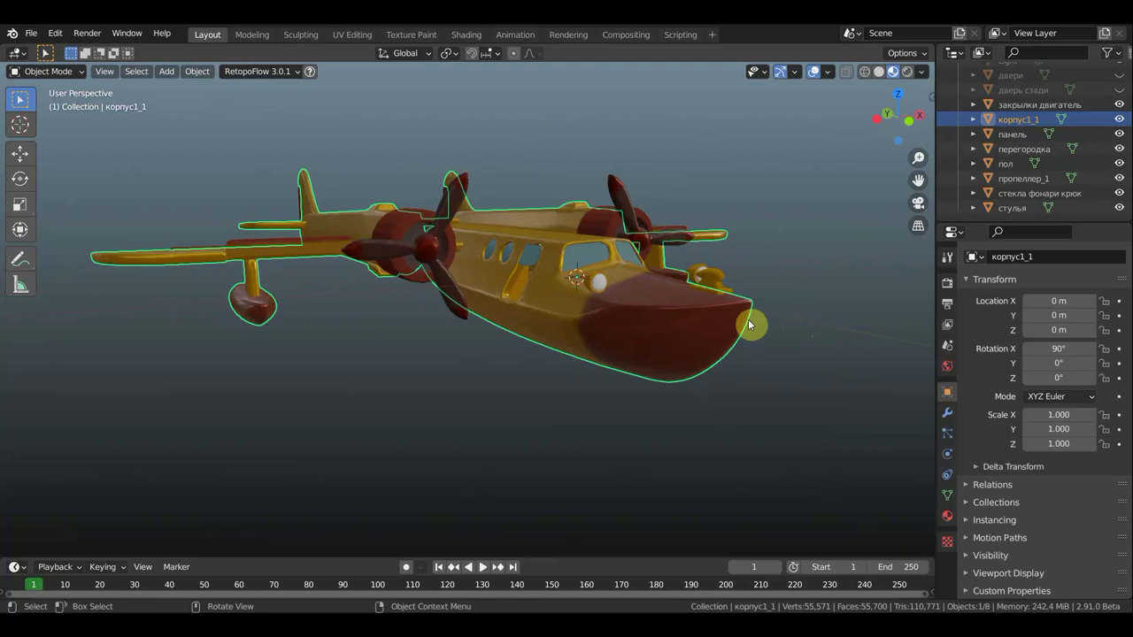
Orbit and zoom the seaplane to a low side-on view.
middle_click_drag(636, 270, 461, 310)
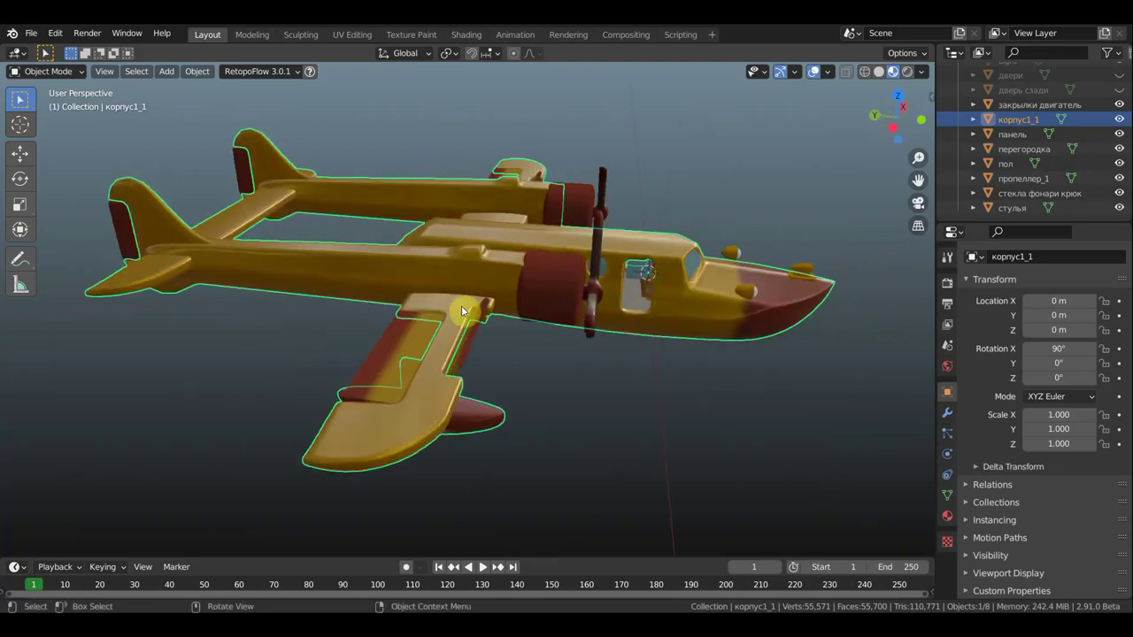
mouse_move(519, 365)
middle_mouse_down()
mouse_move(678, 324)
mouse_move(466, 311)
mouse_move(620, 266)
middle_mouse_up()
scroll(1120, 81, "up", 3)
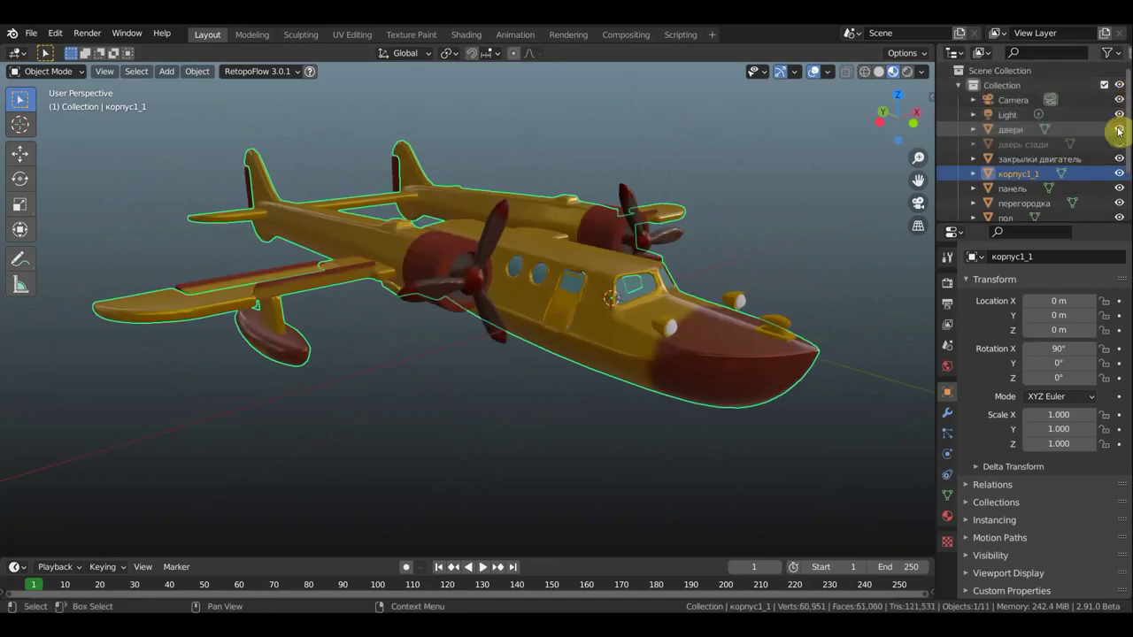
middle_click_drag(909, 160, 832, 147)
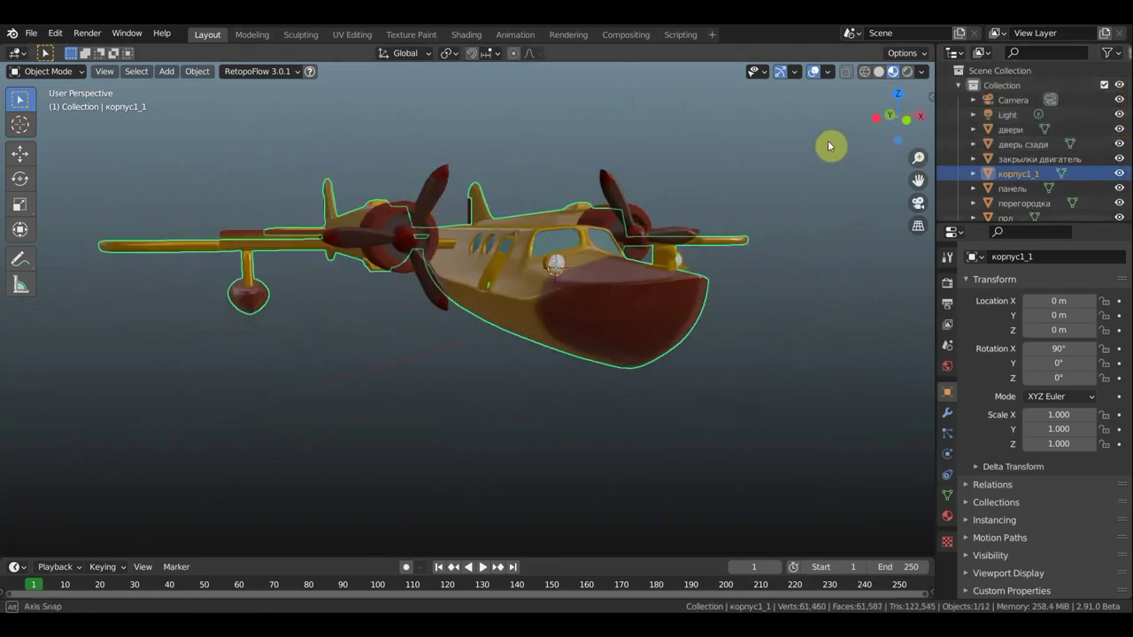